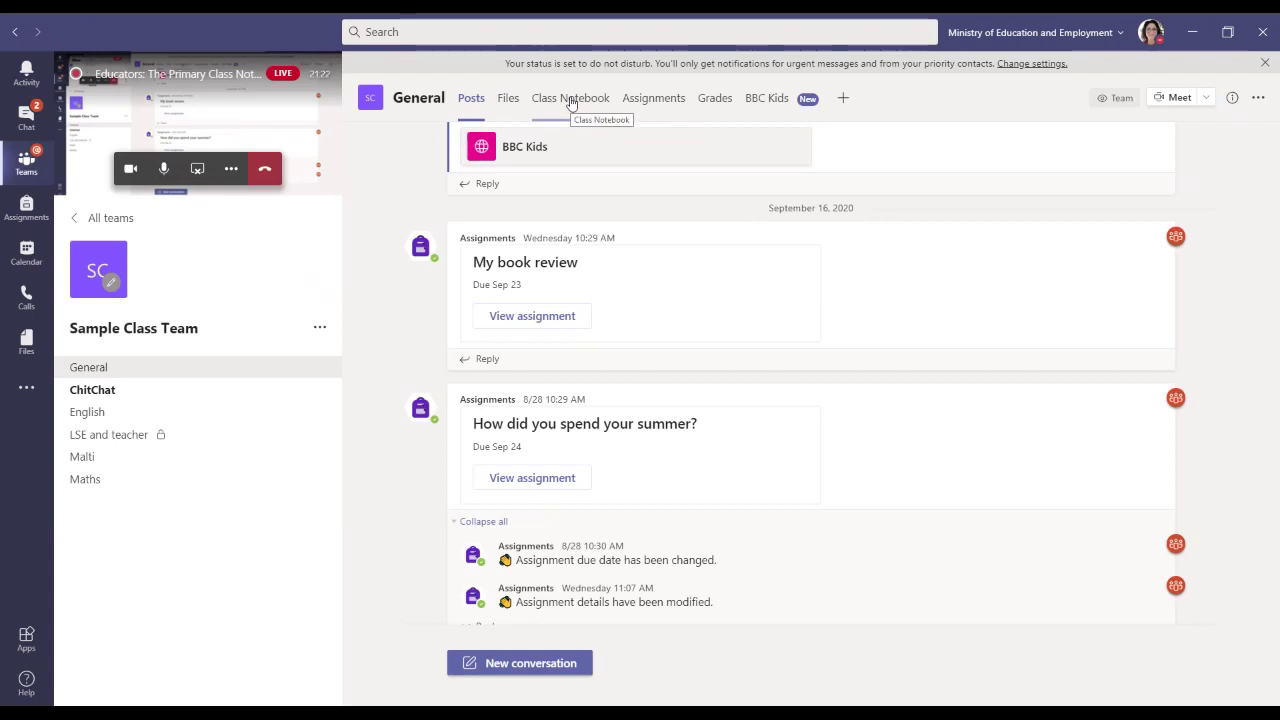
# Set up a blank OneNote Class Notebook for the team with Handouts, Class Notes, Homework and Quizzes sections in each student's private space.
pyautogui.click(571, 103)
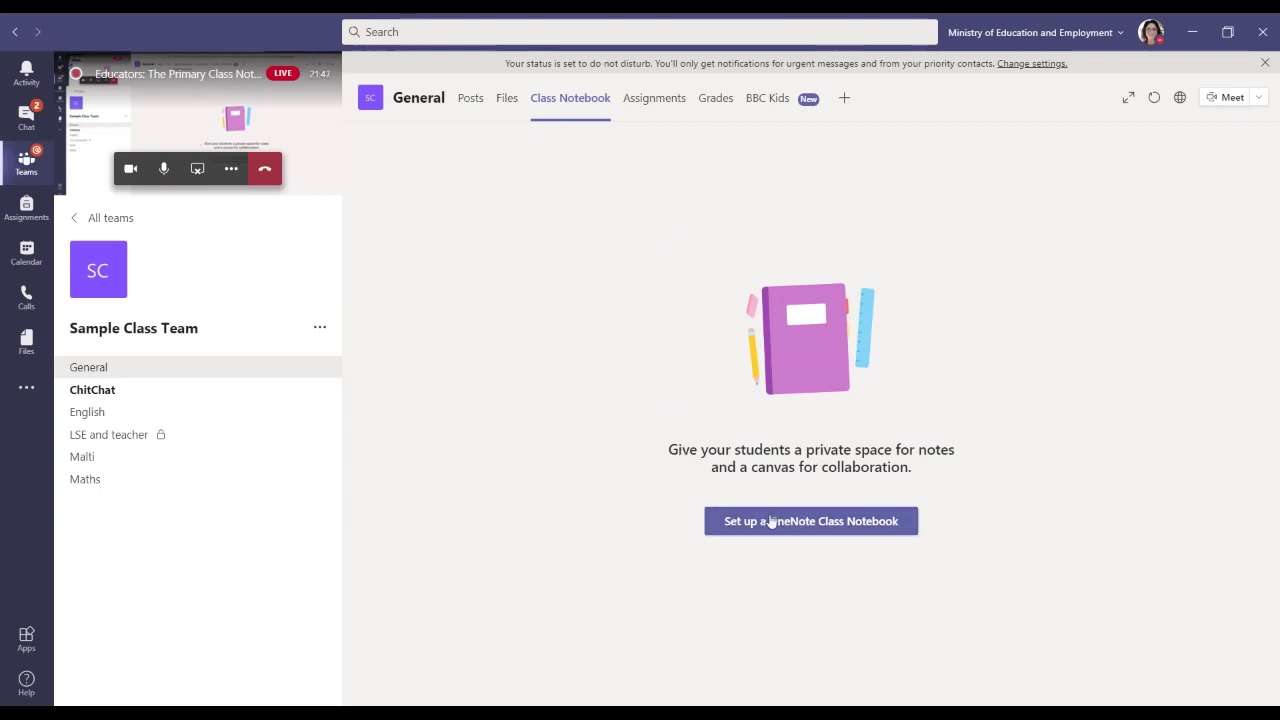
pyautogui.click(840, 527)
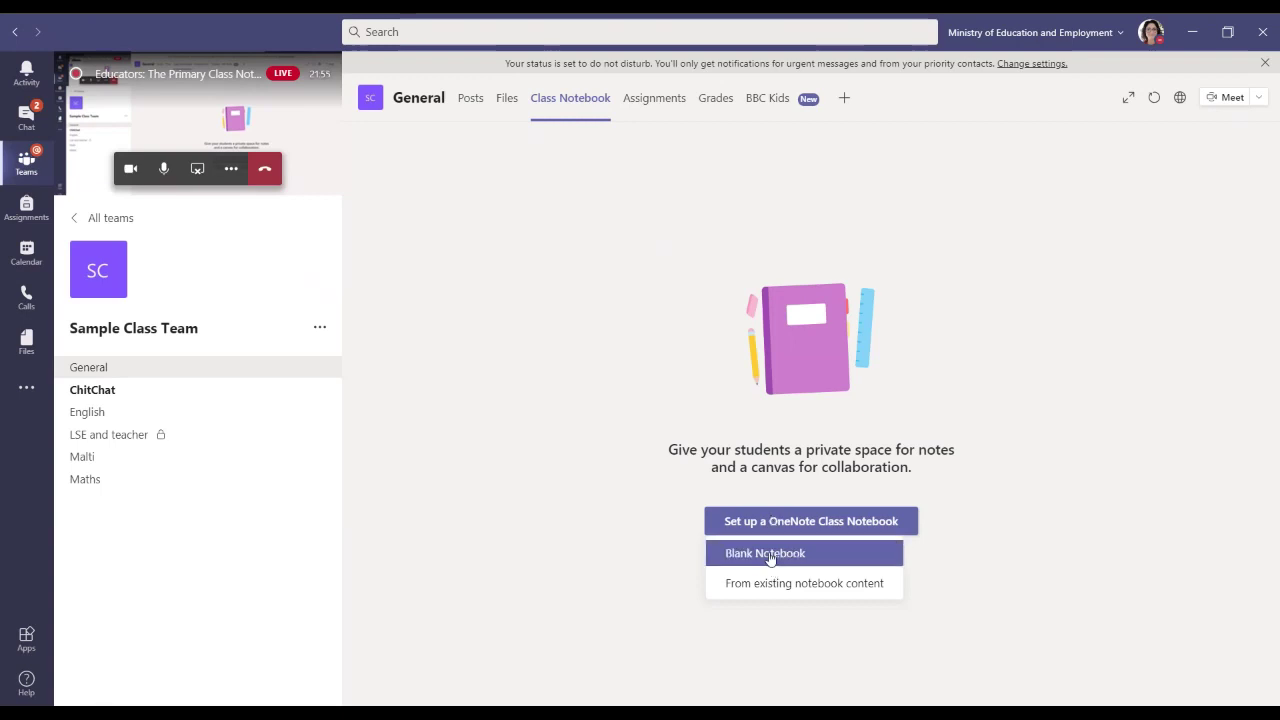
pyautogui.click(768, 555)
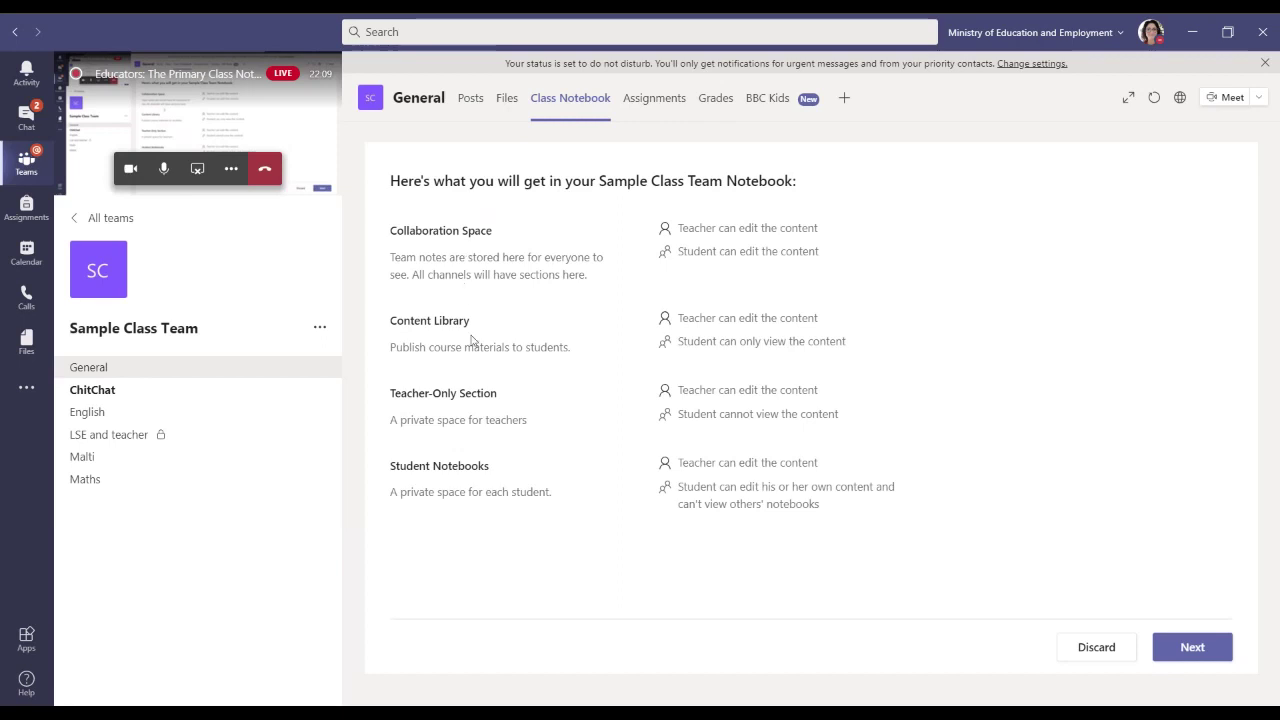
pyautogui.click(1193, 648)
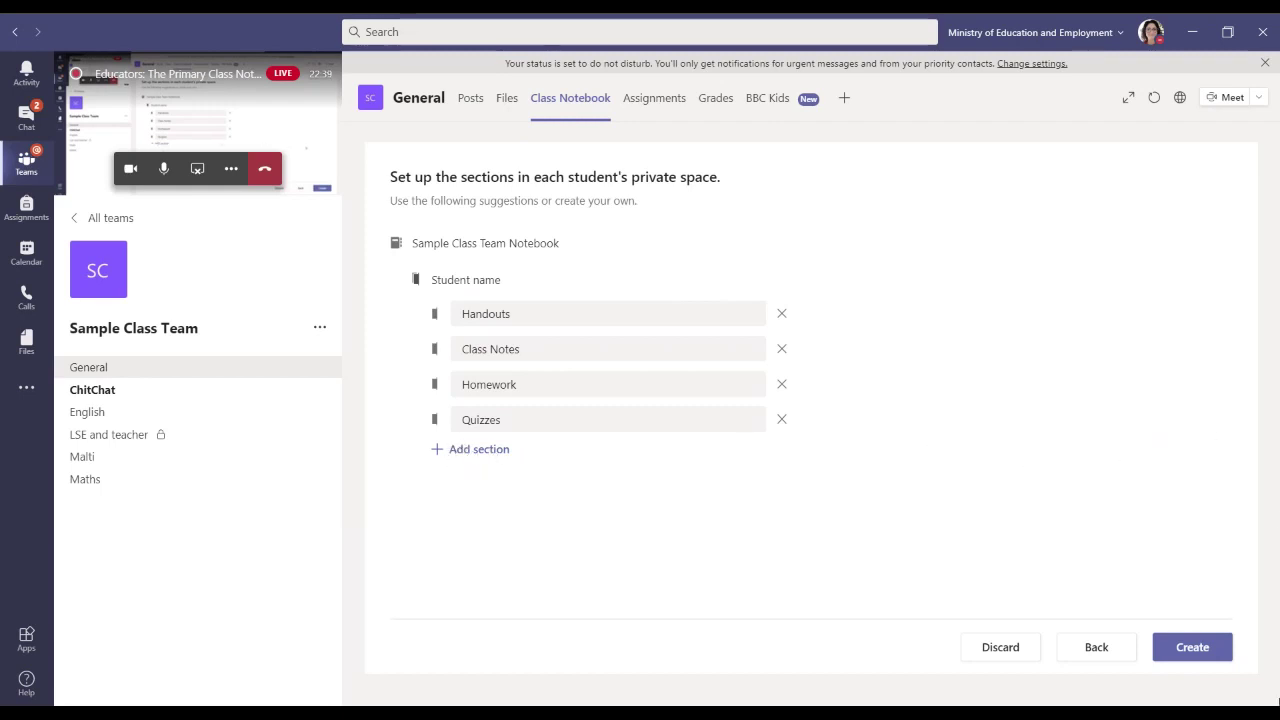
pyautogui.click(1197, 647)
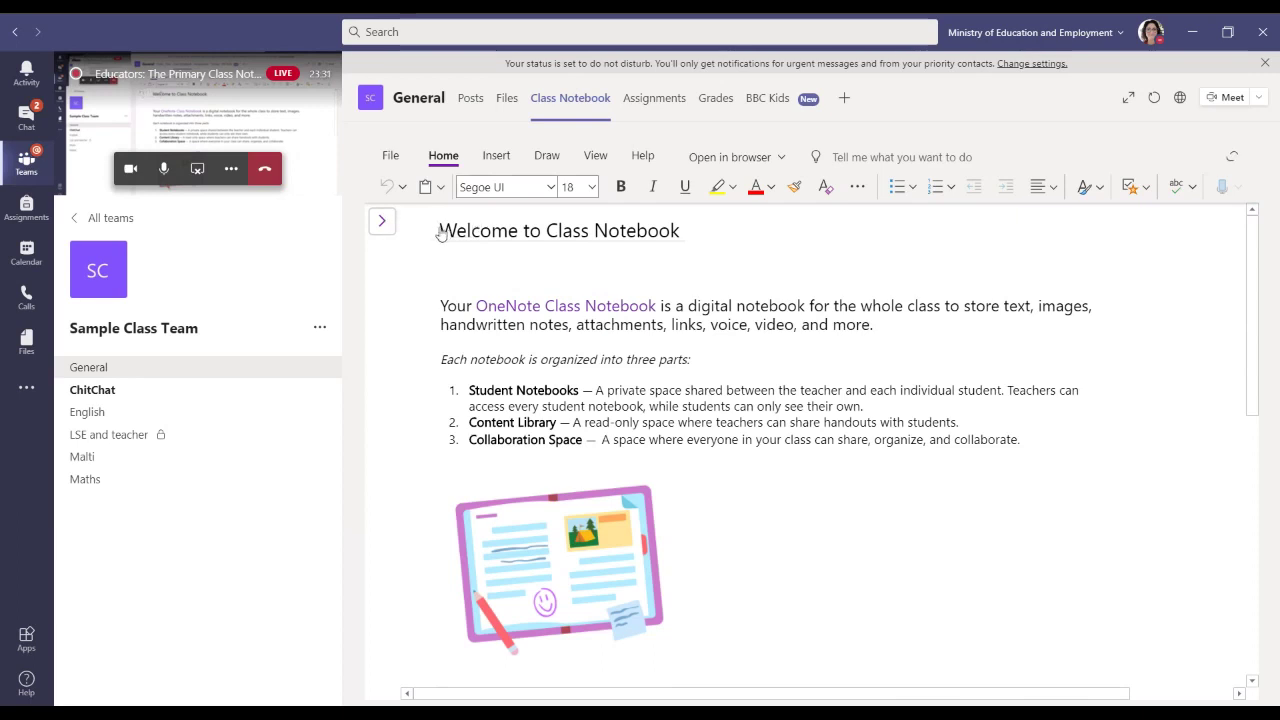
# Show the notebook's section and page navigation with the Welcome section open.
pyautogui.click(381, 219)
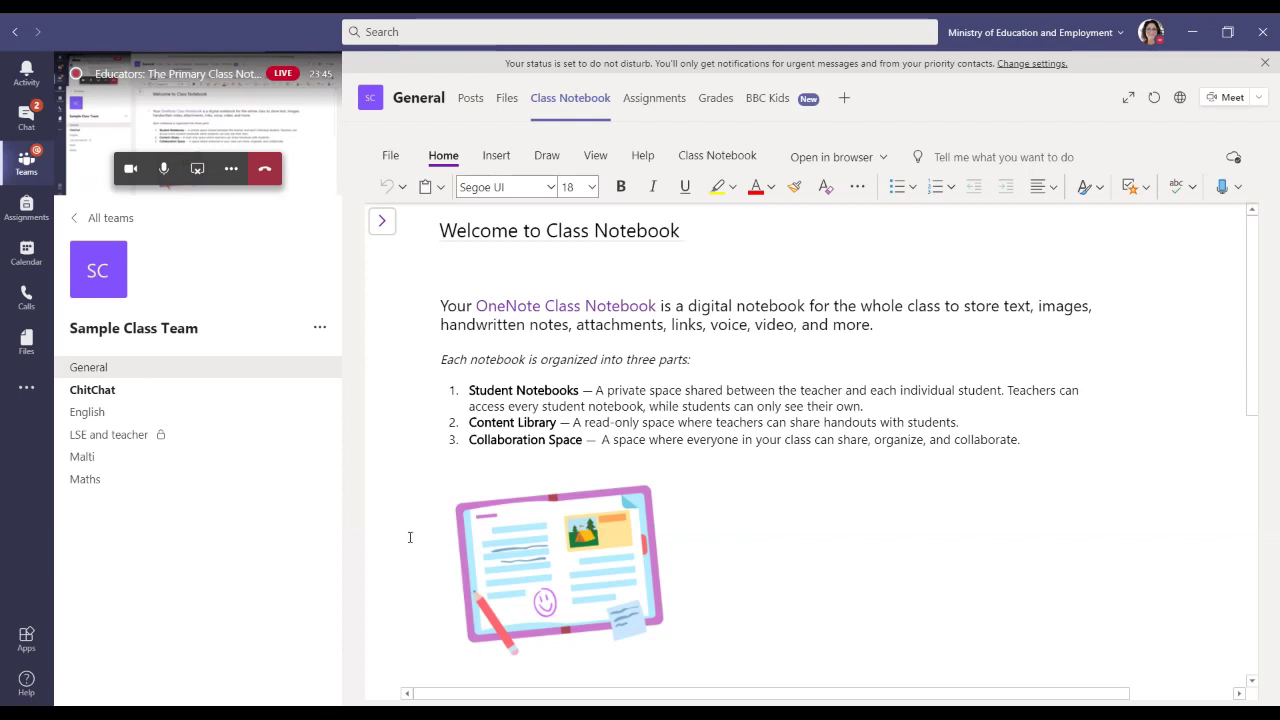
pyautogui.click(384, 224)
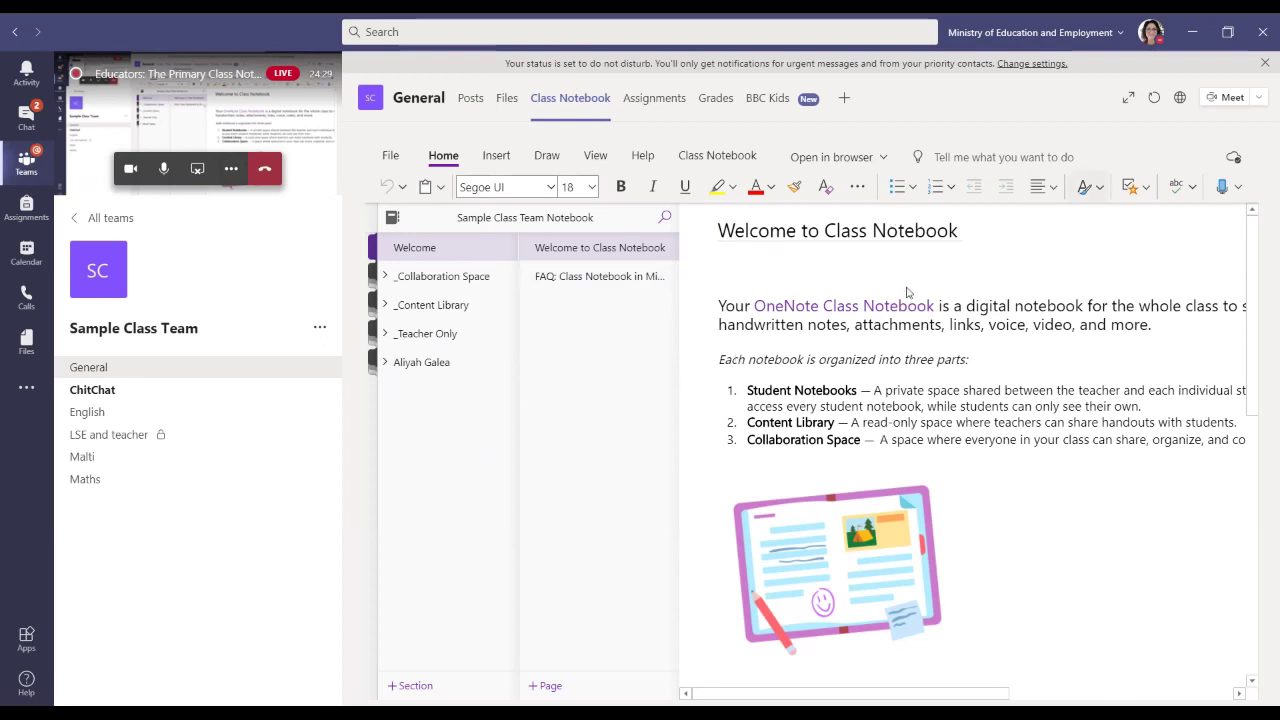
pyautogui.click(432, 248)
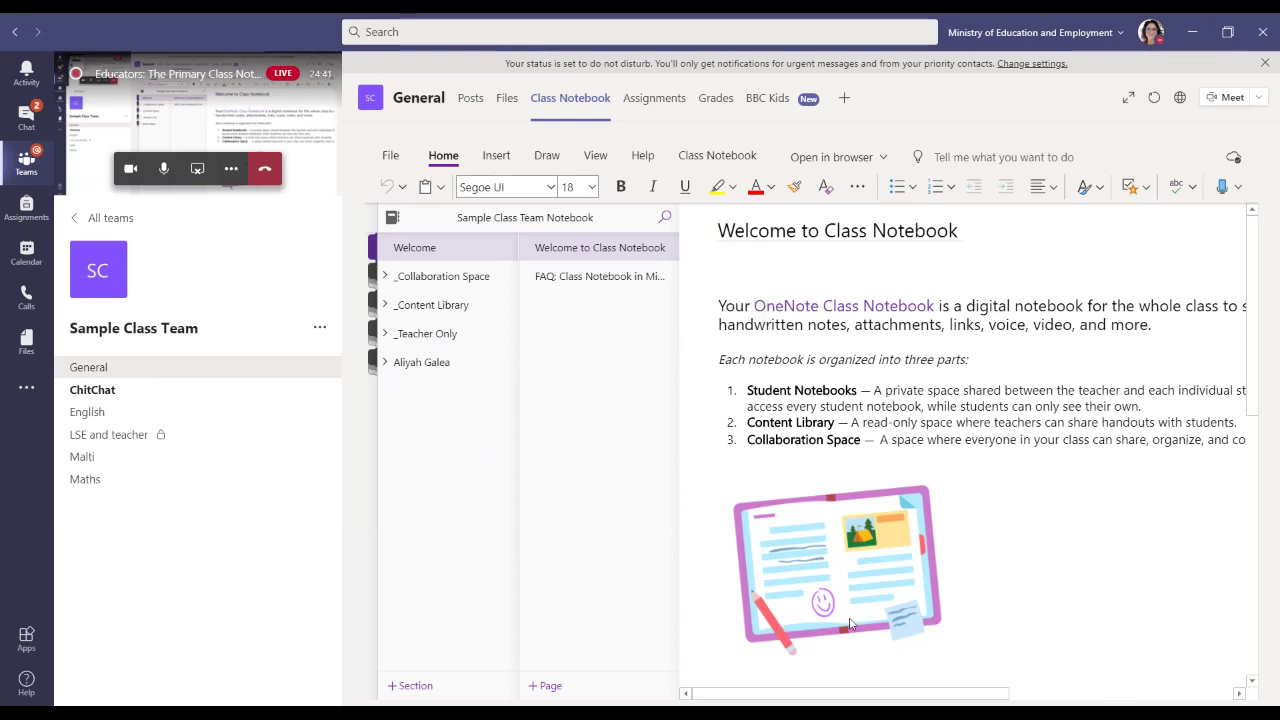
# Add a new page to the section inside the _Collaboration Space group.
pyautogui.click(441, 279)
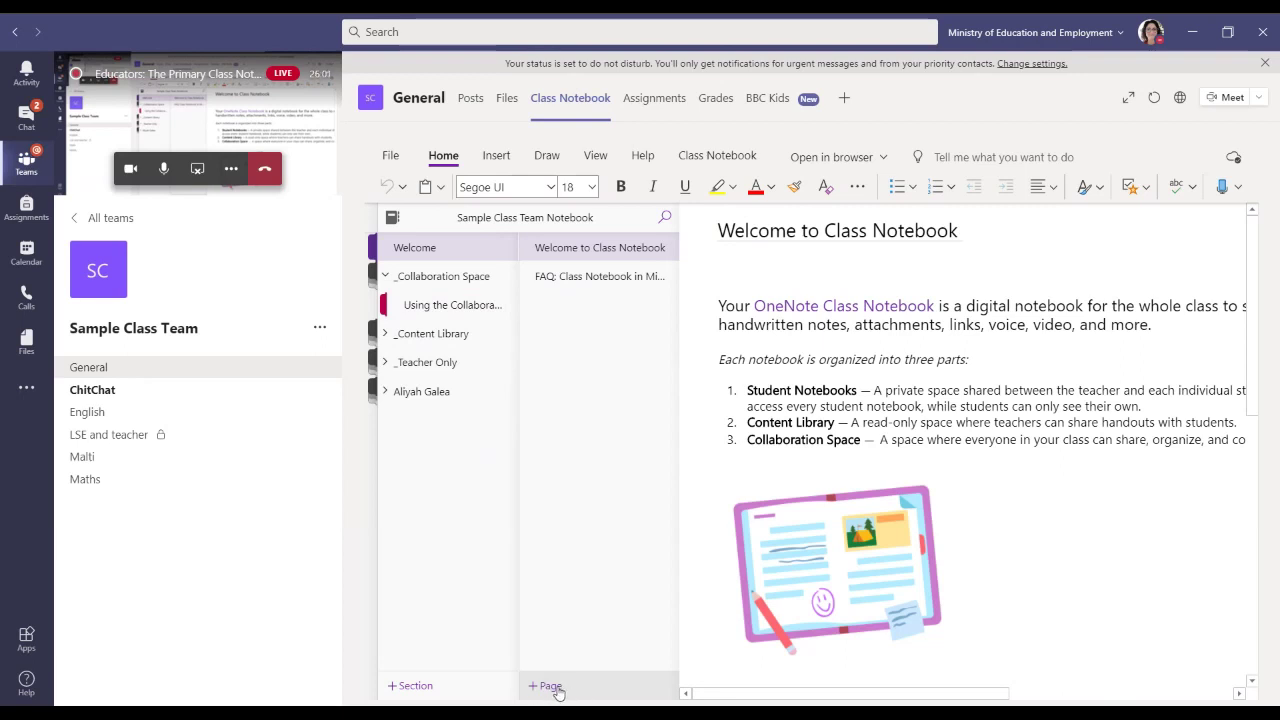
pyautogui.click(466, 279)
pyautogui.click(416, 277)
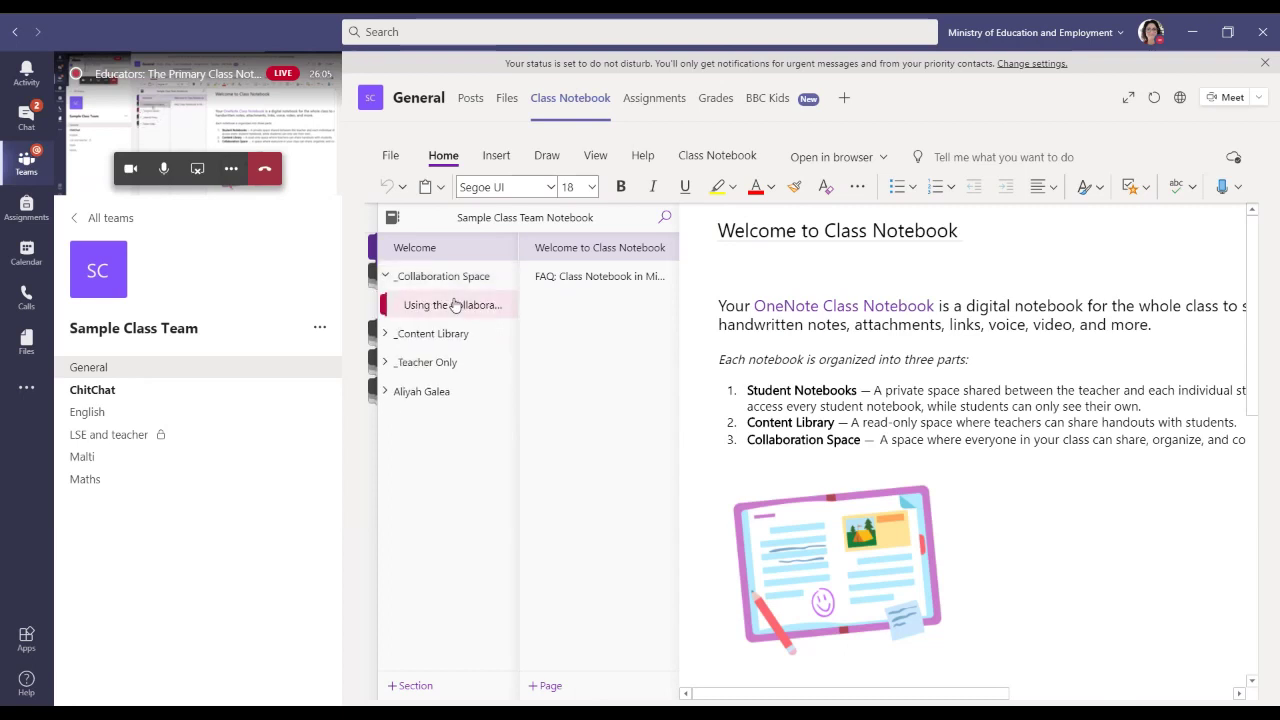
pyautogui.click(450, 305)
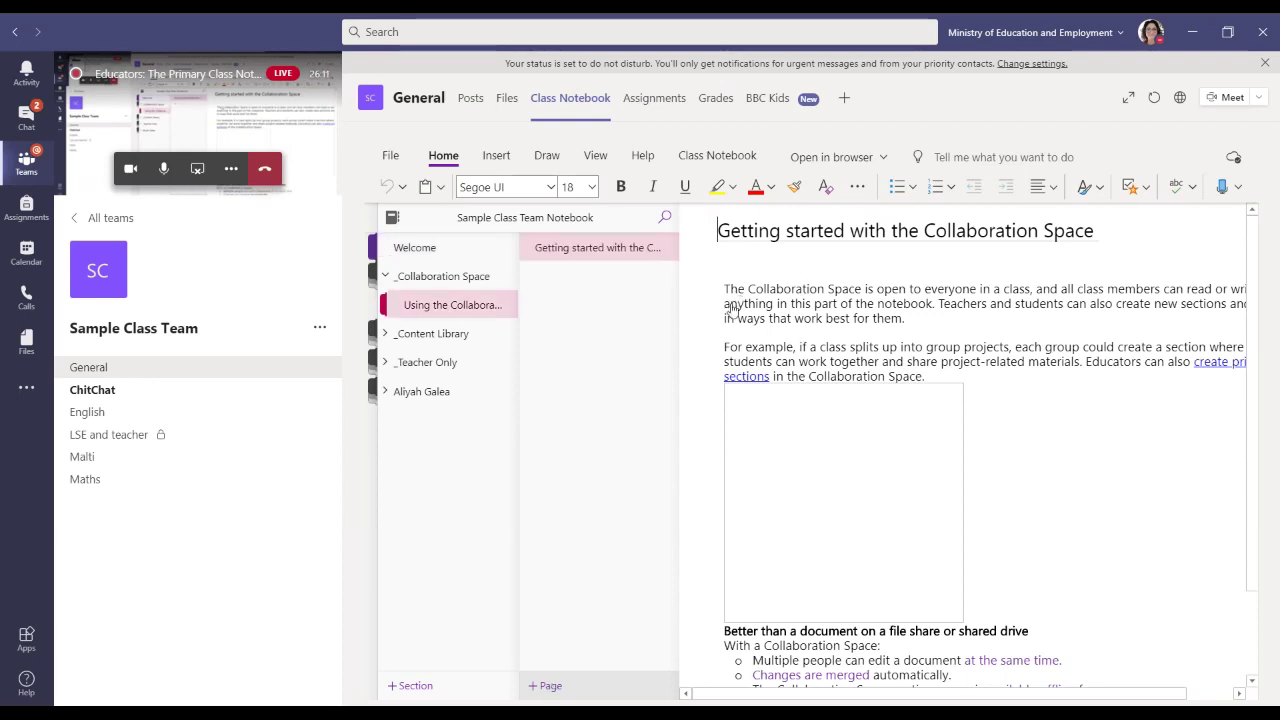
pyautogui.click(548, 685)
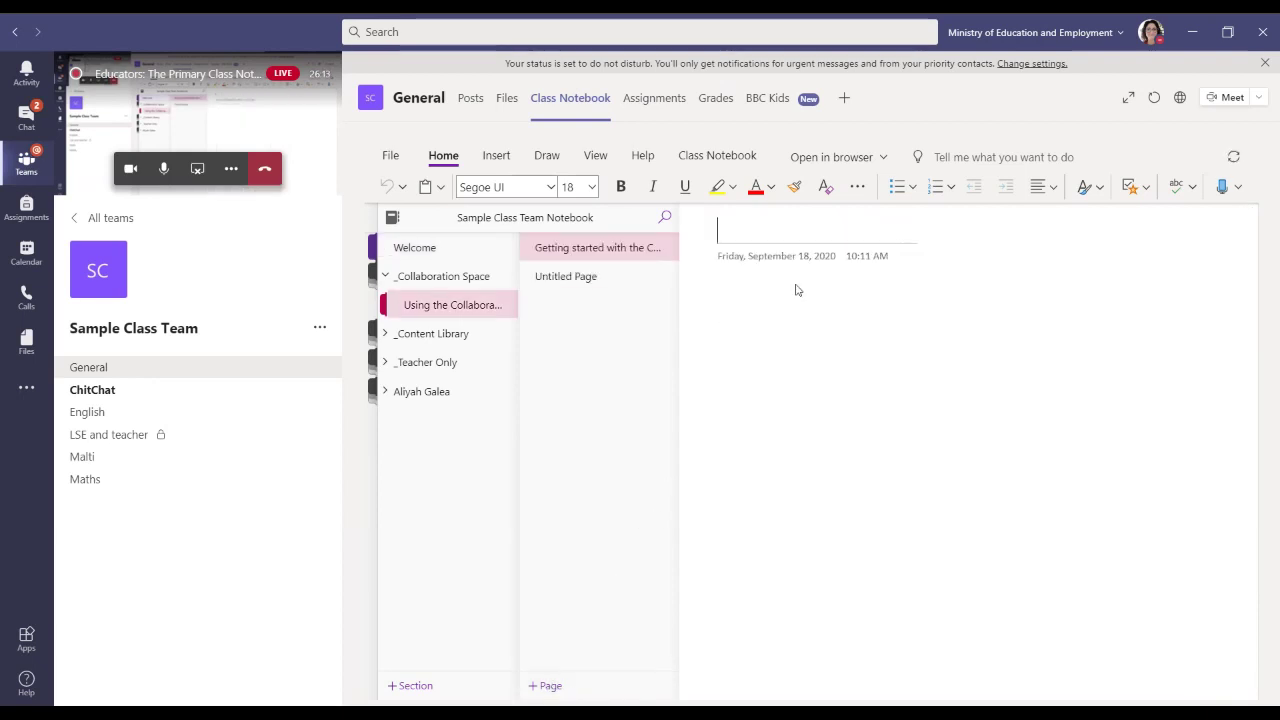
# Title the new page "Science Project" and write "I found these links ..." in its body.
pyautogui.write('Scien')
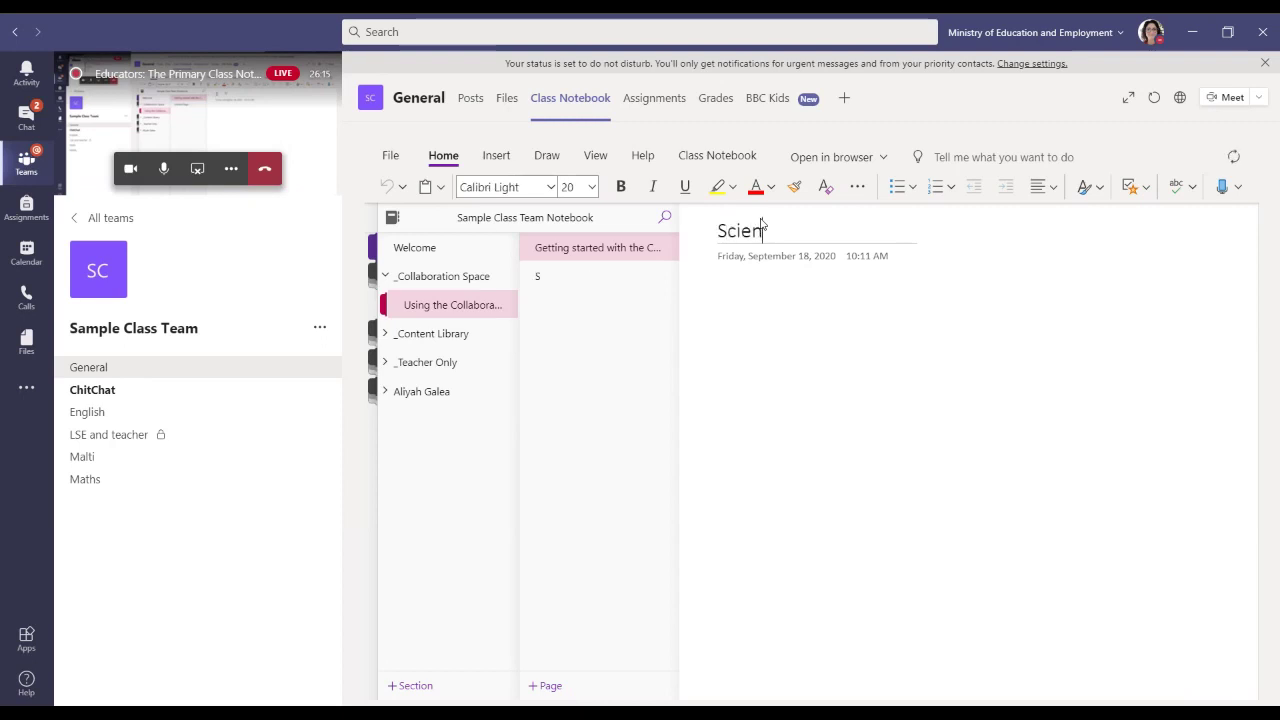
pyautogui.write('ce Project')
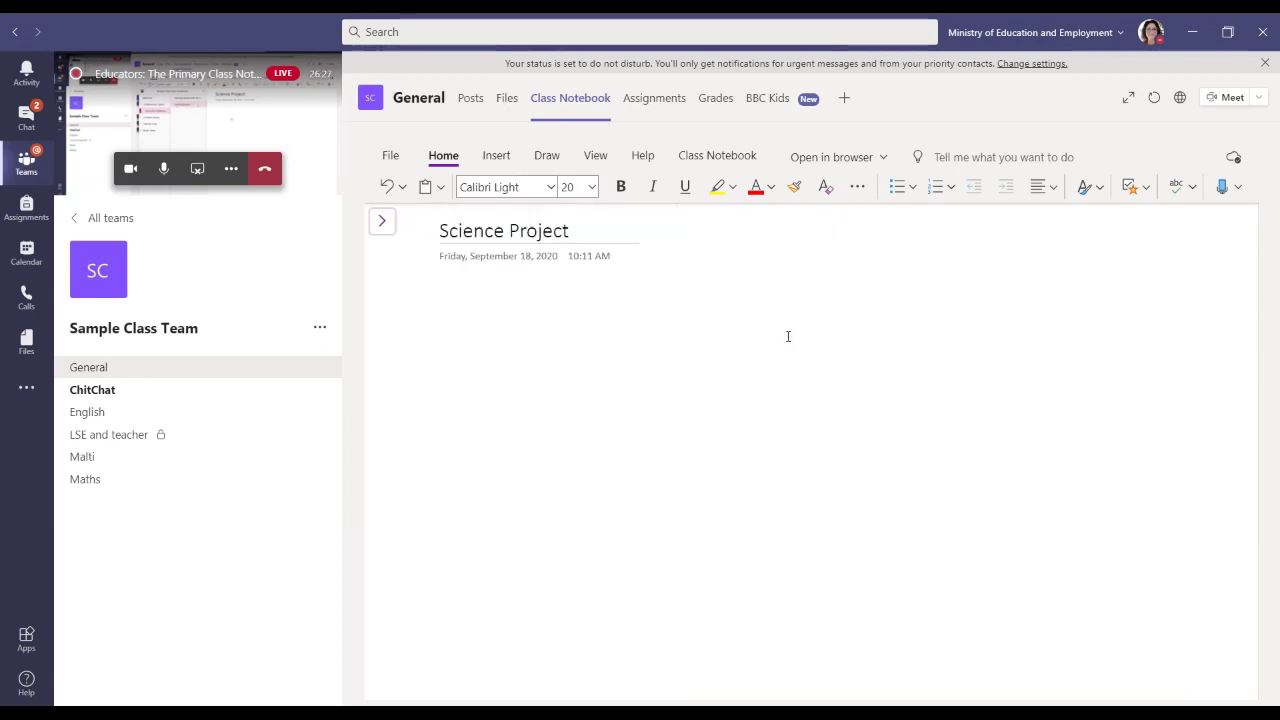
pyautogui.click(381, 221)
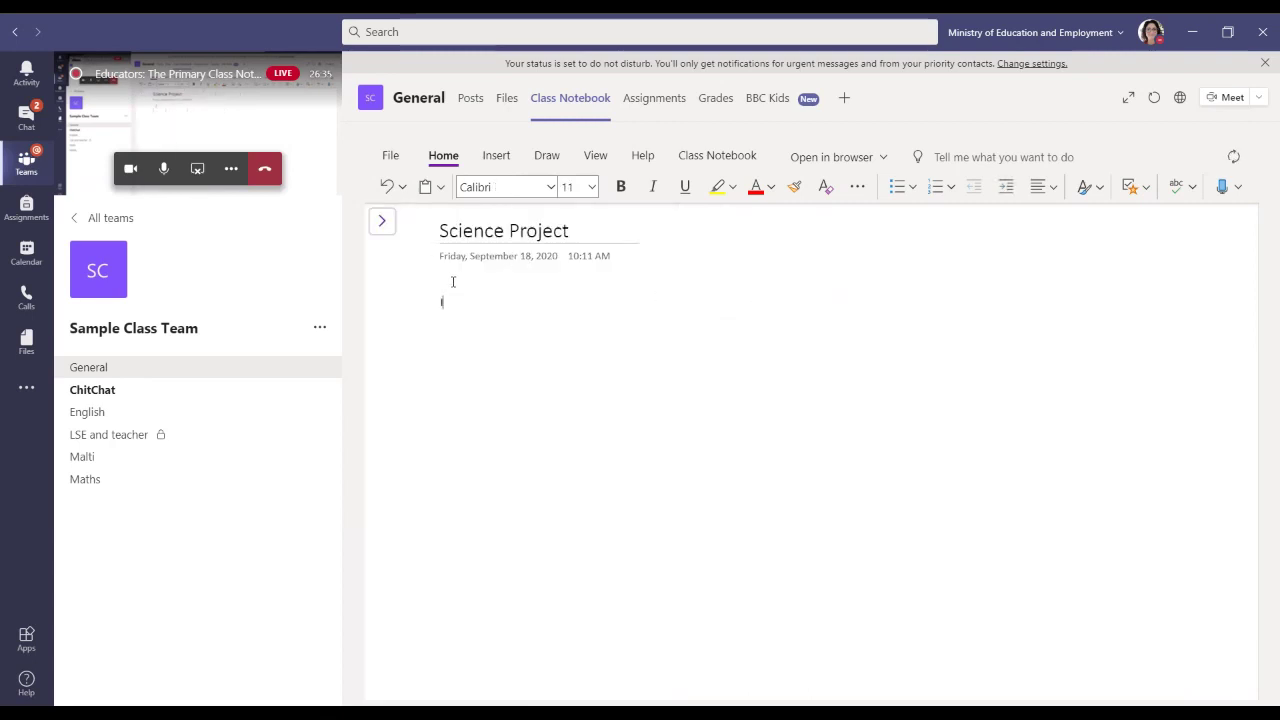
pyautogui.write('found these links ...')
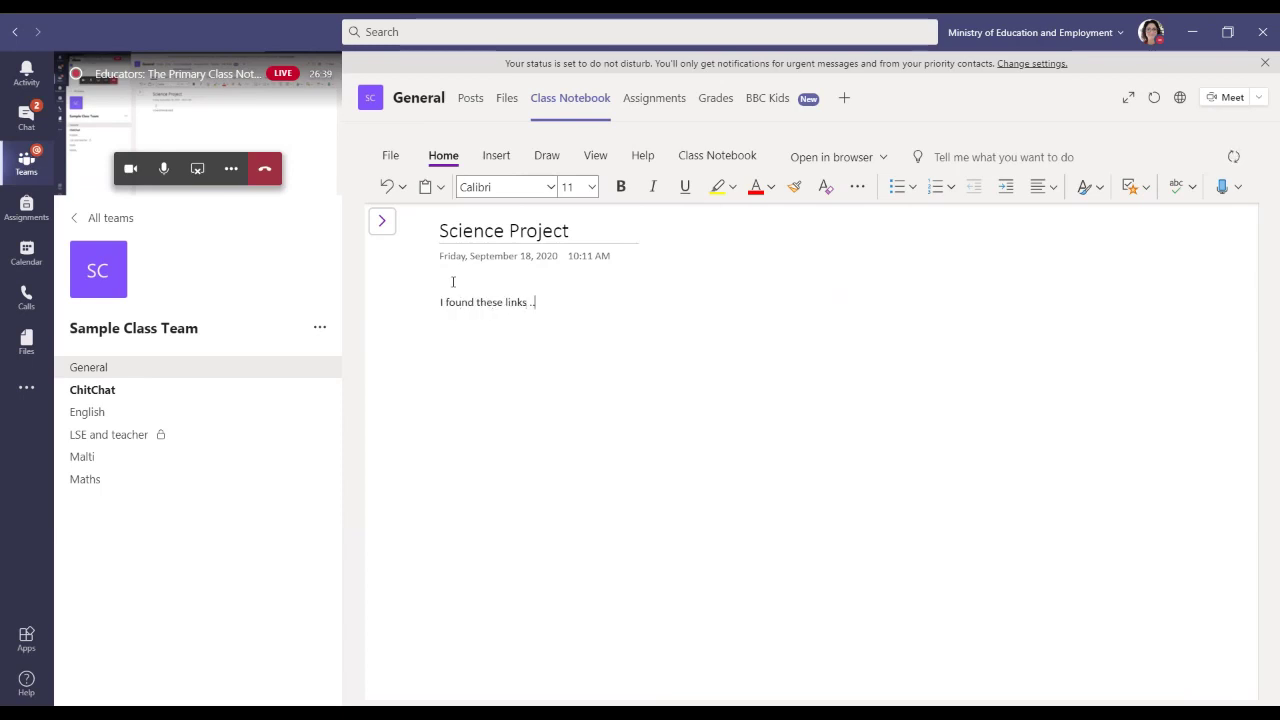
# Turn on Show Authors for the Science Project page.
pyautogui.click(700, 156)
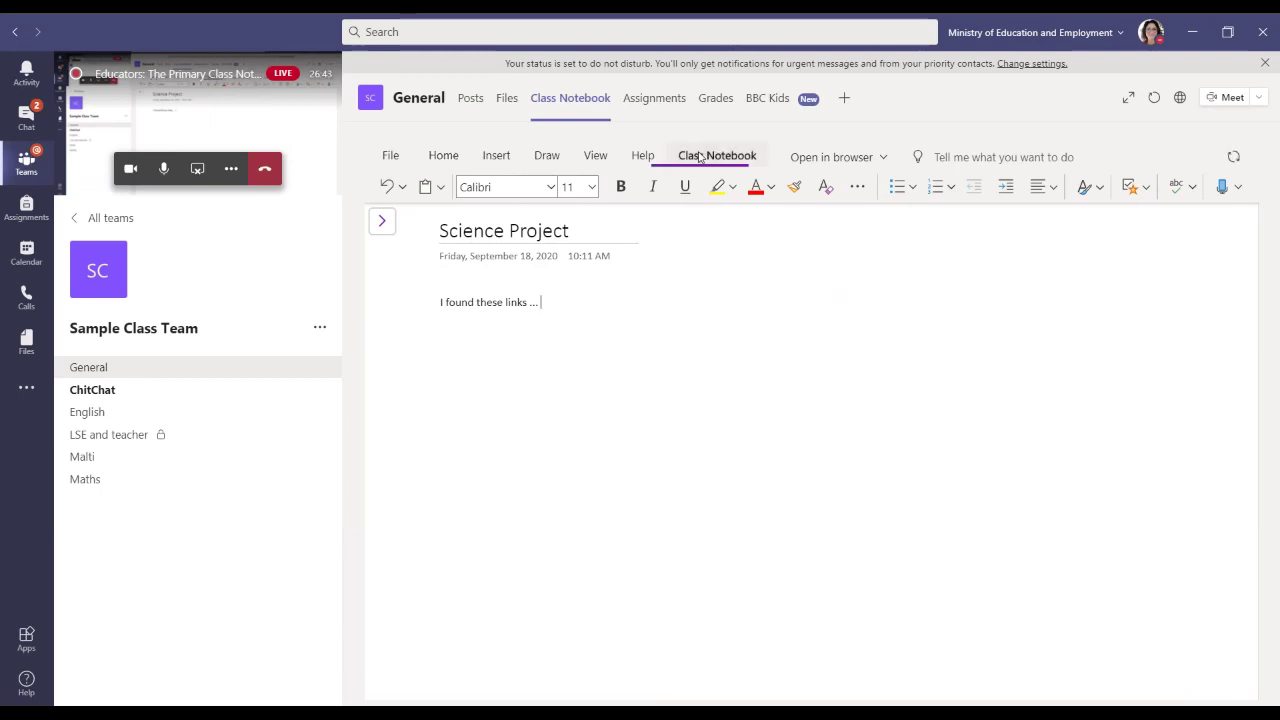
pyautogui.click(596, 156)
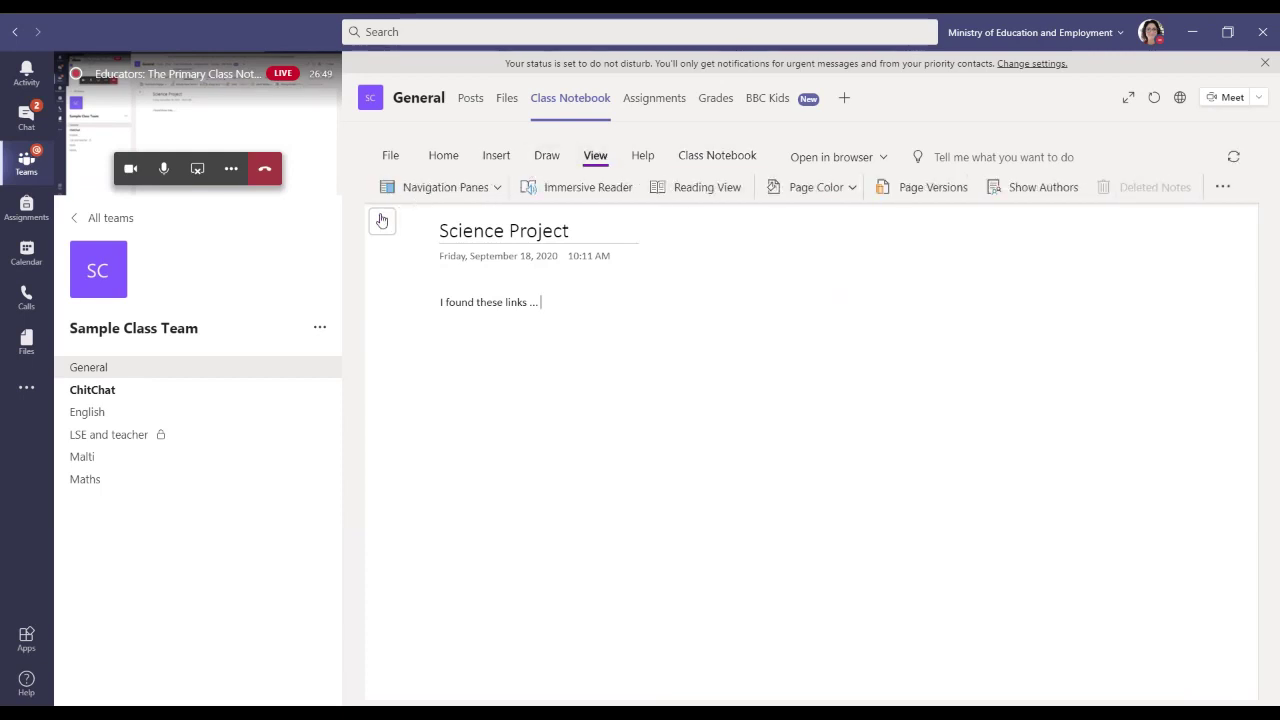
pyautogui.click(1044, 196)
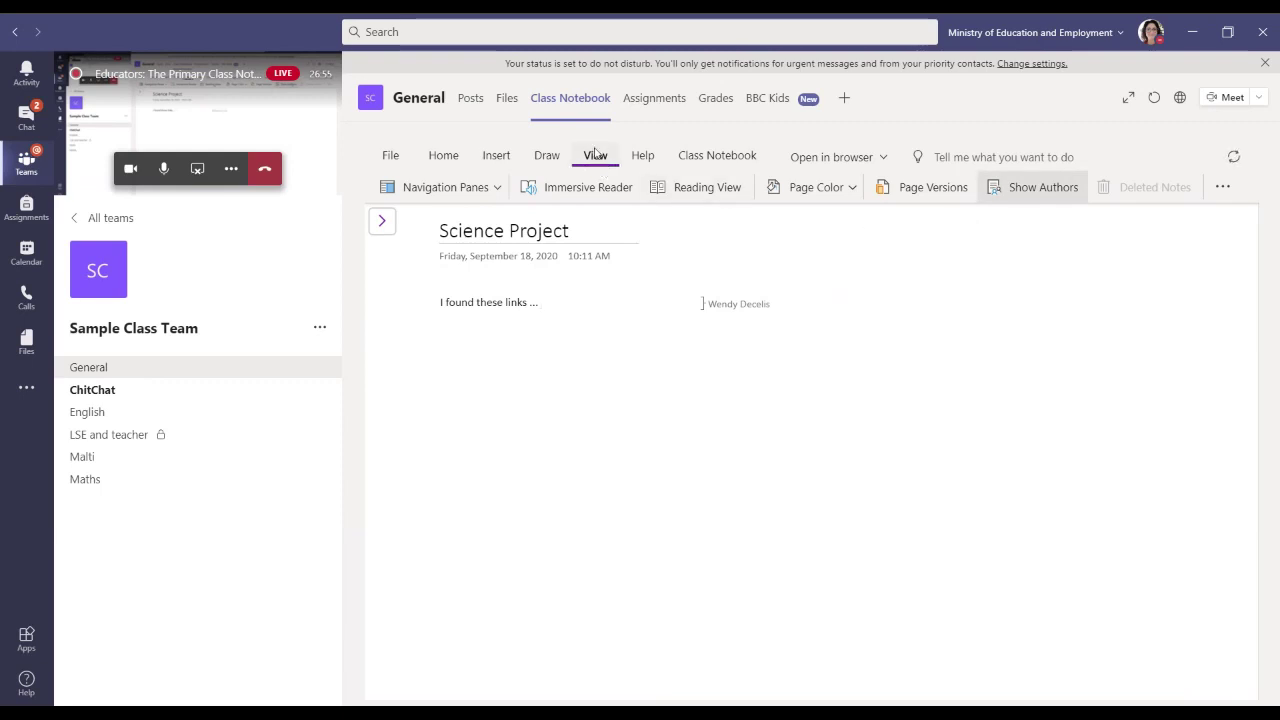
pyautogui.click(1030, 190)
# Reopen the notebook navigation and examine the Science Project page in _Collaboration Space with its authors shown.
pyautogui.click(381, 222)
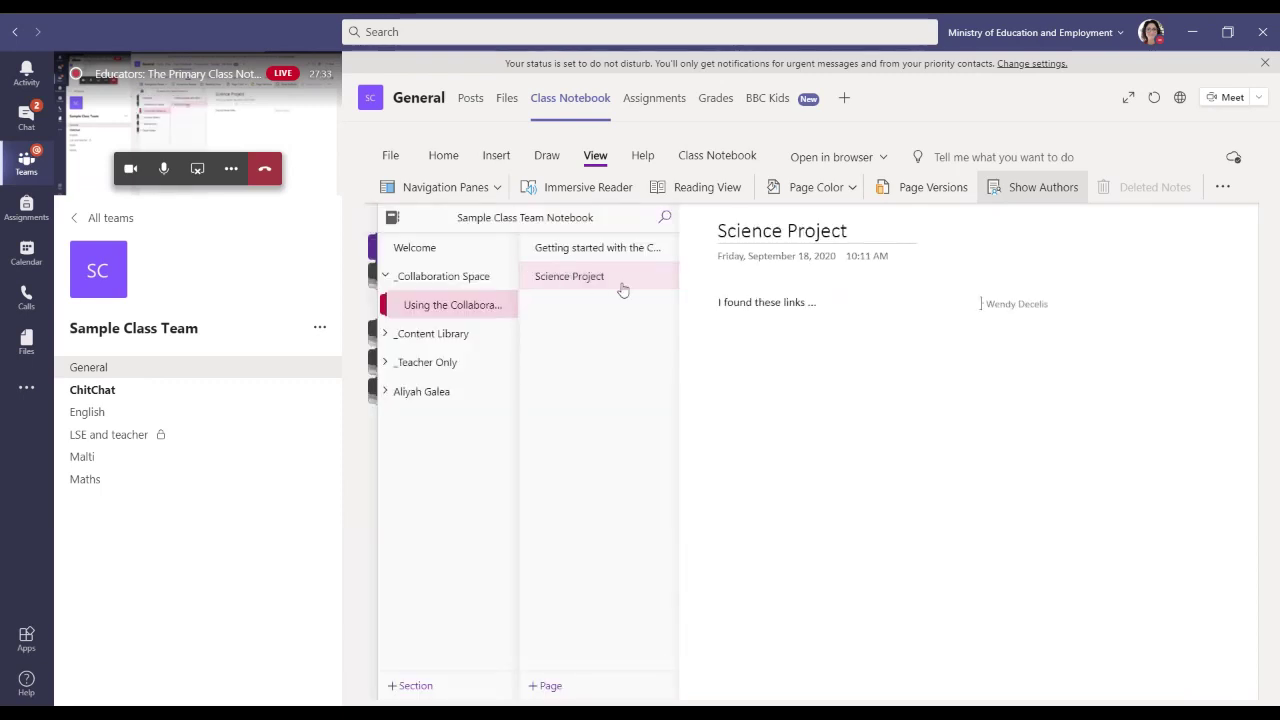
pyautogui.click(555, 285)
pyautogui.click(445, 278)
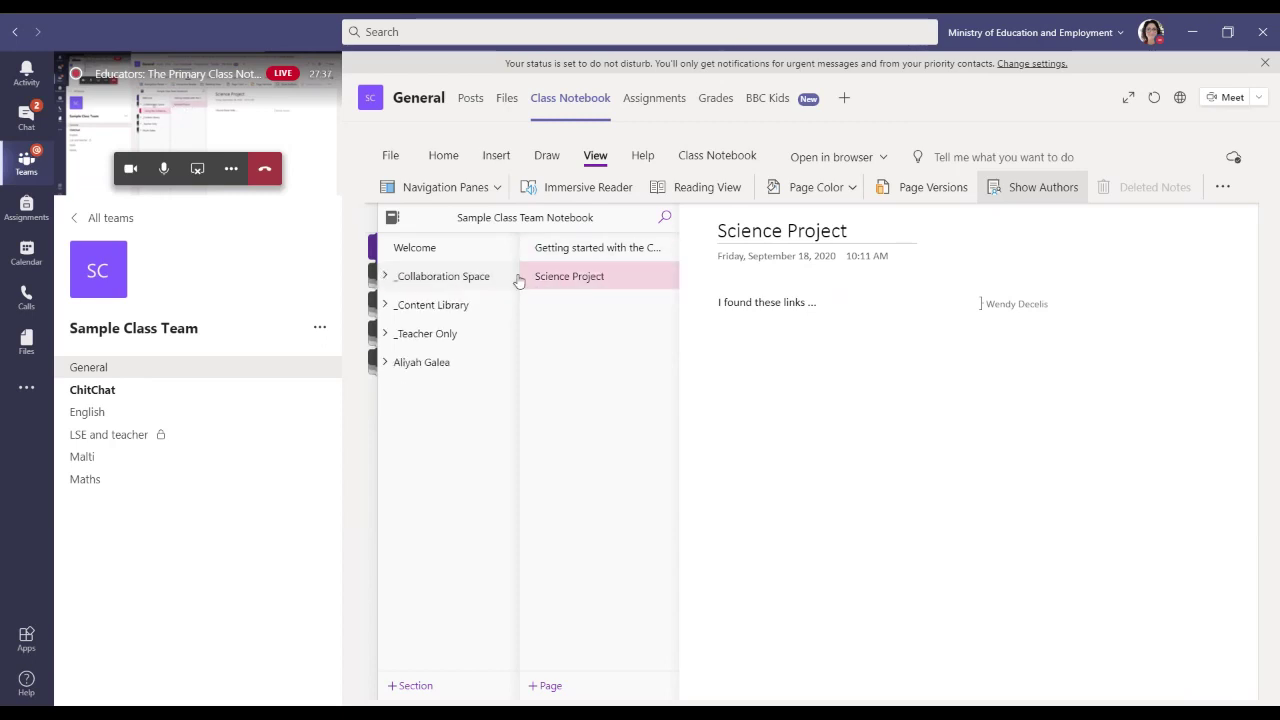
pyautogui.click(458, 280)
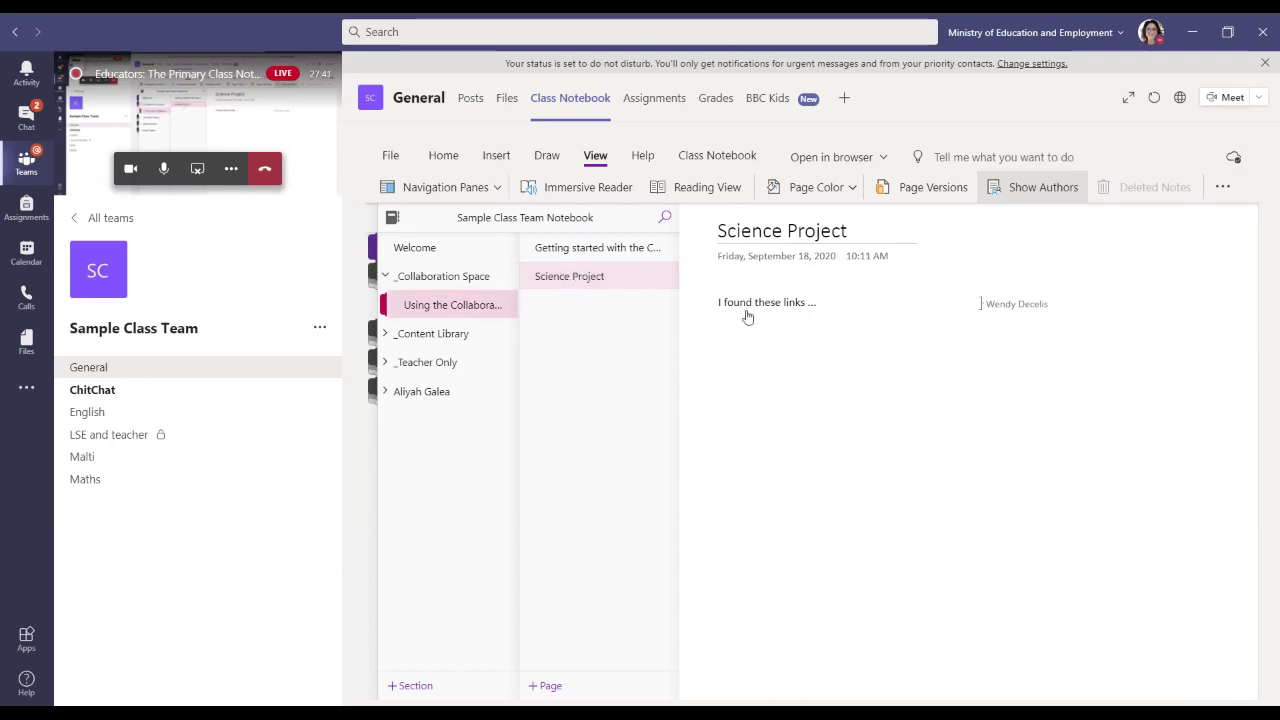
pyautogui.click(574, 279)
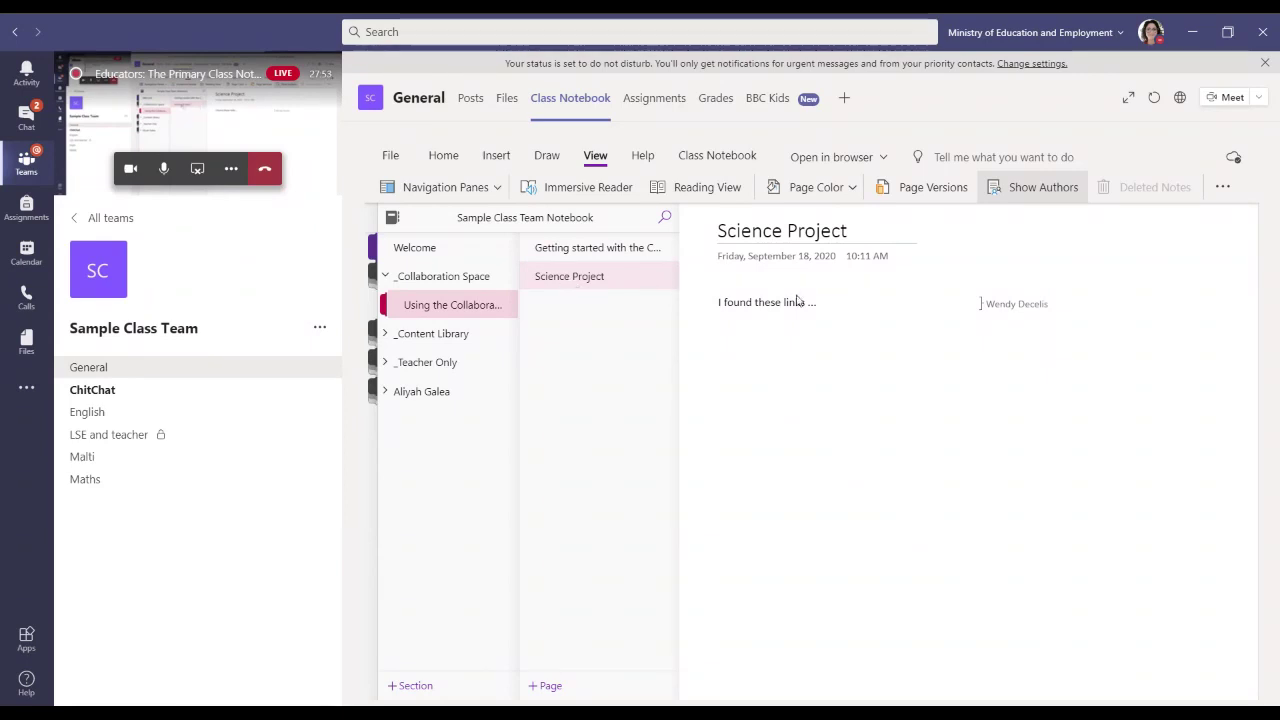
pyautogui.click(1043, 188)
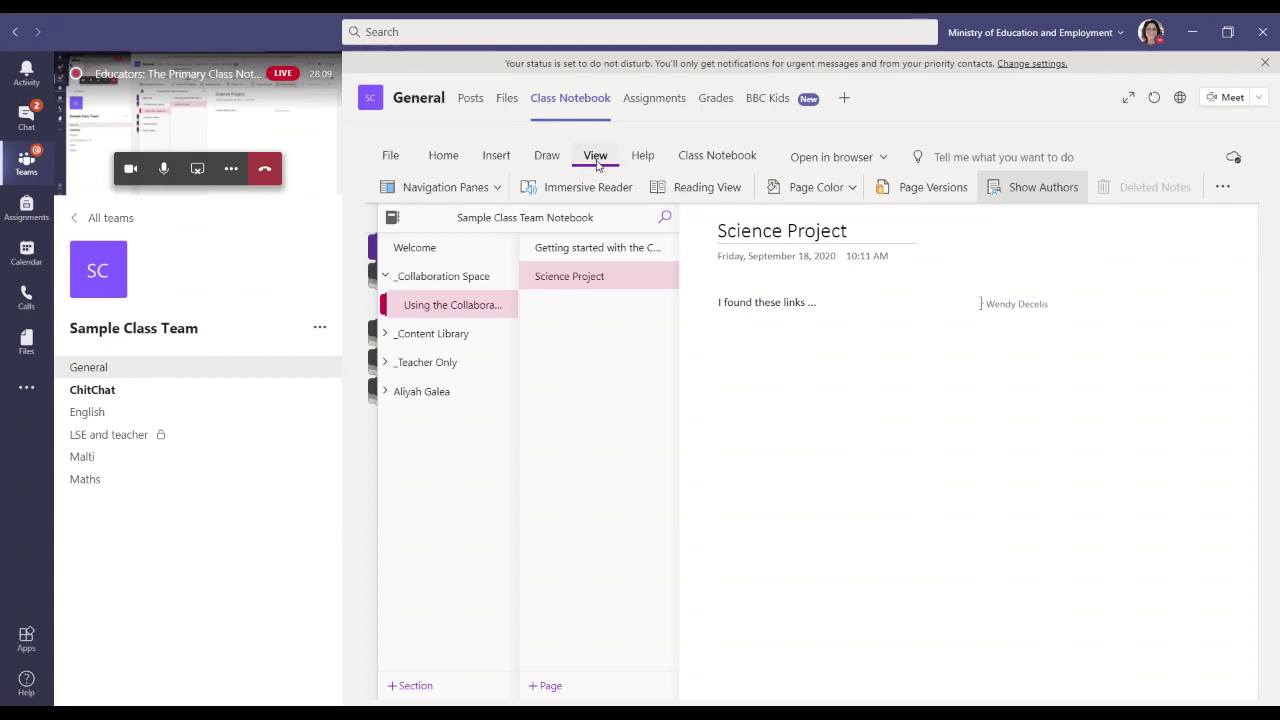
pyautogui.click(1040, 188)
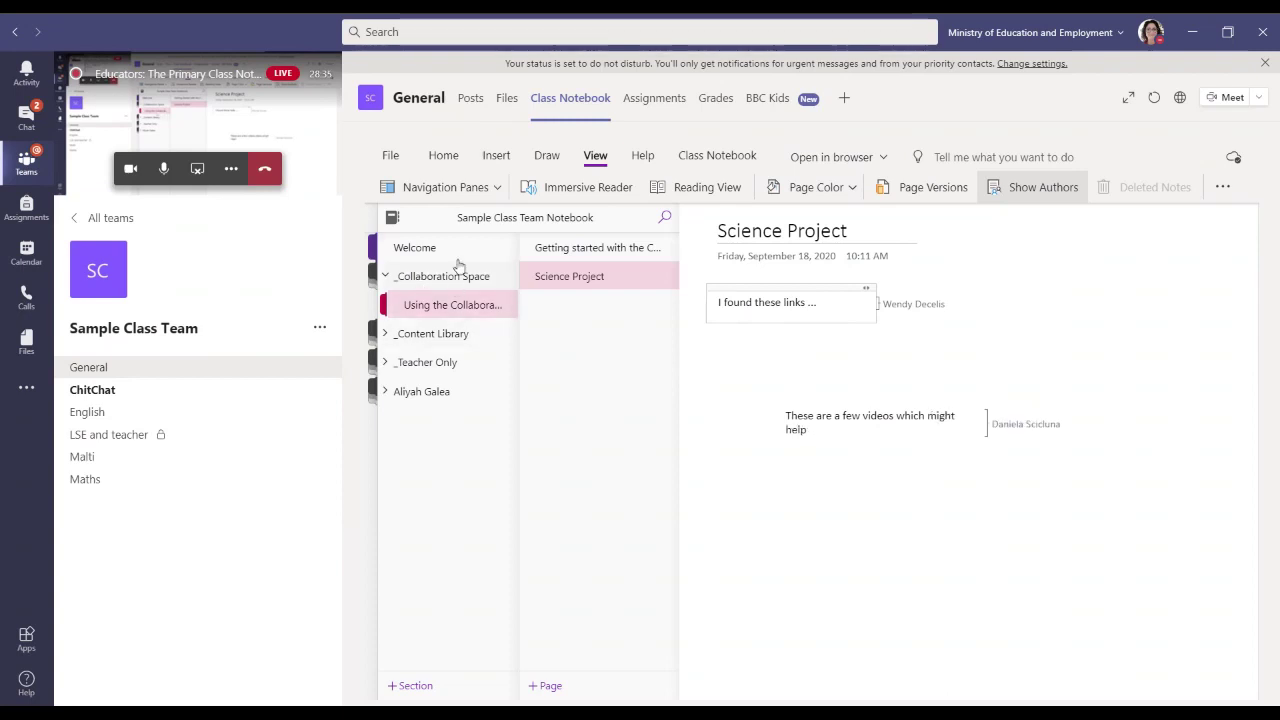
# Read through the "Getting started with the Collaboration Space" page and bring back the notebook navigation.
pyautogui.click(467, 304)
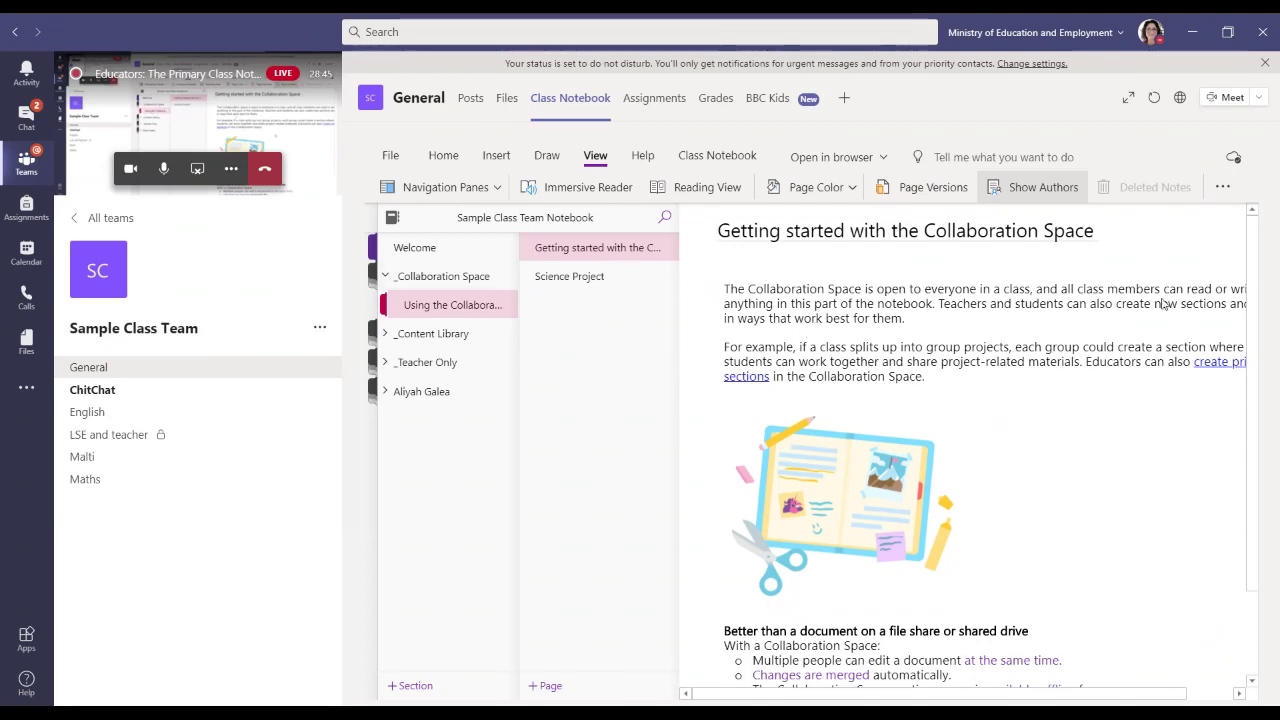
pyautogui.scroll(-2, 1163, 286)
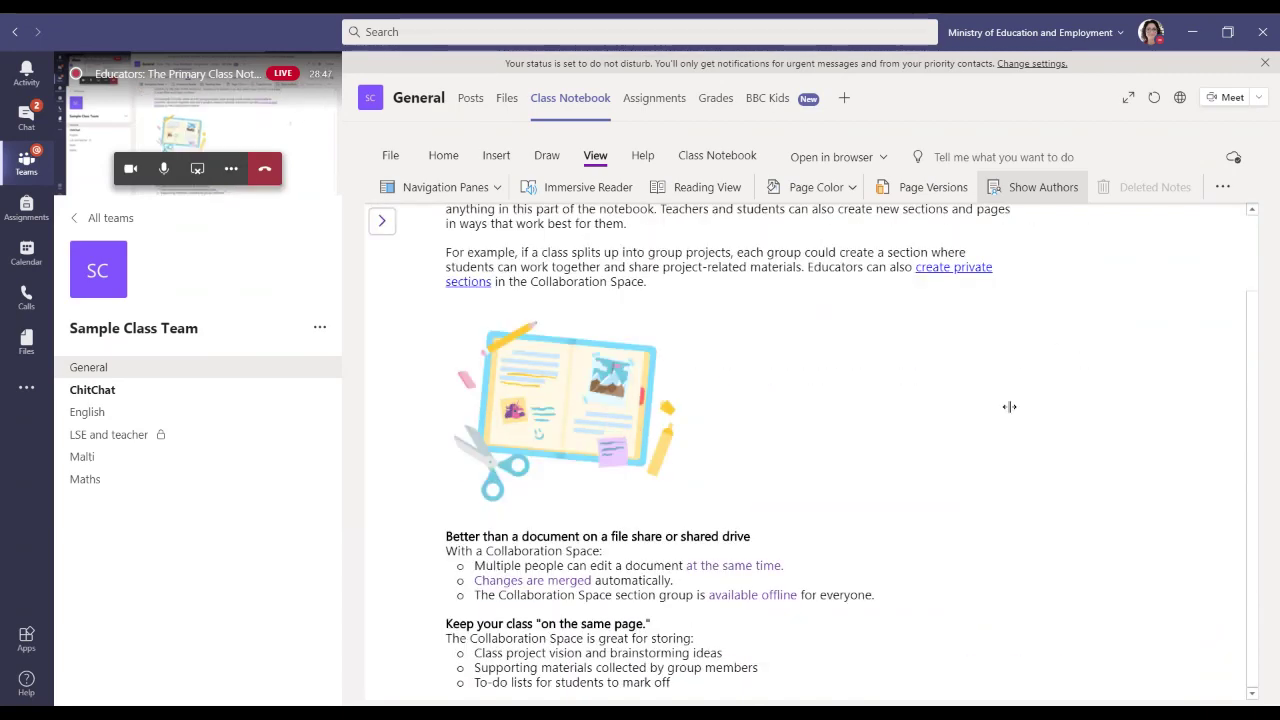
pyautogui.scroll(2, 840, 450)
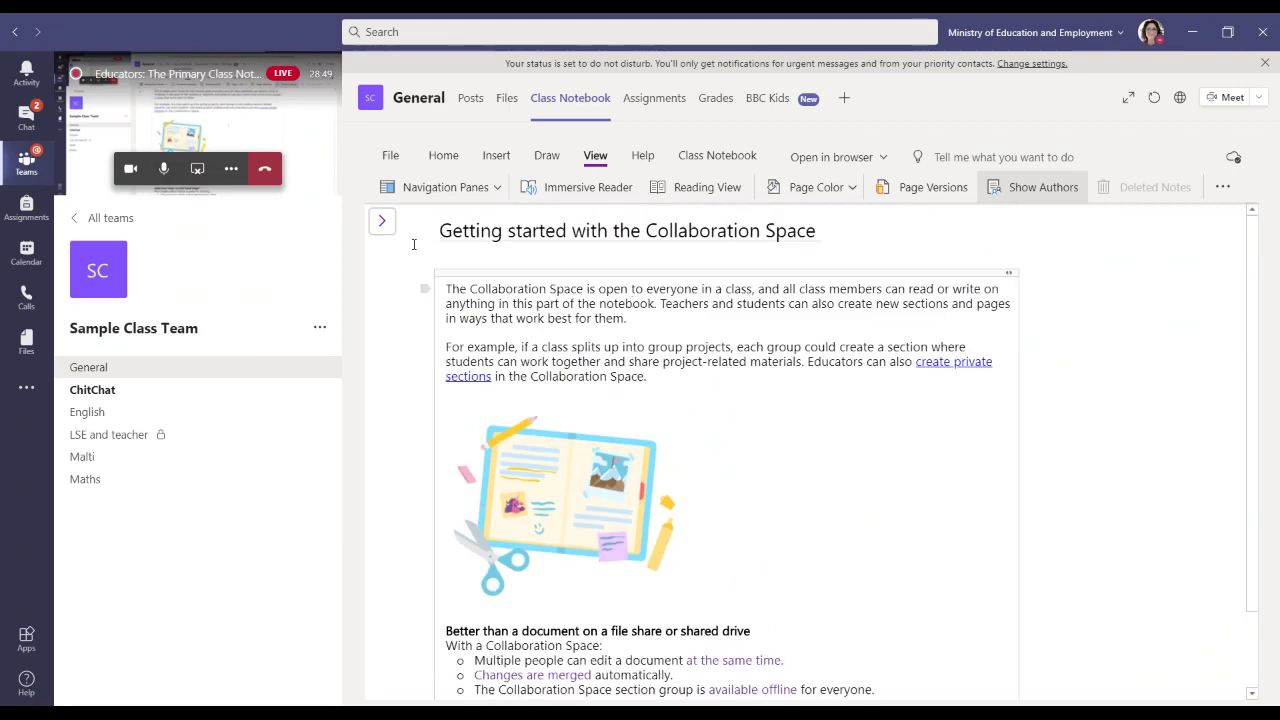
pyautogui.click(380, 222)
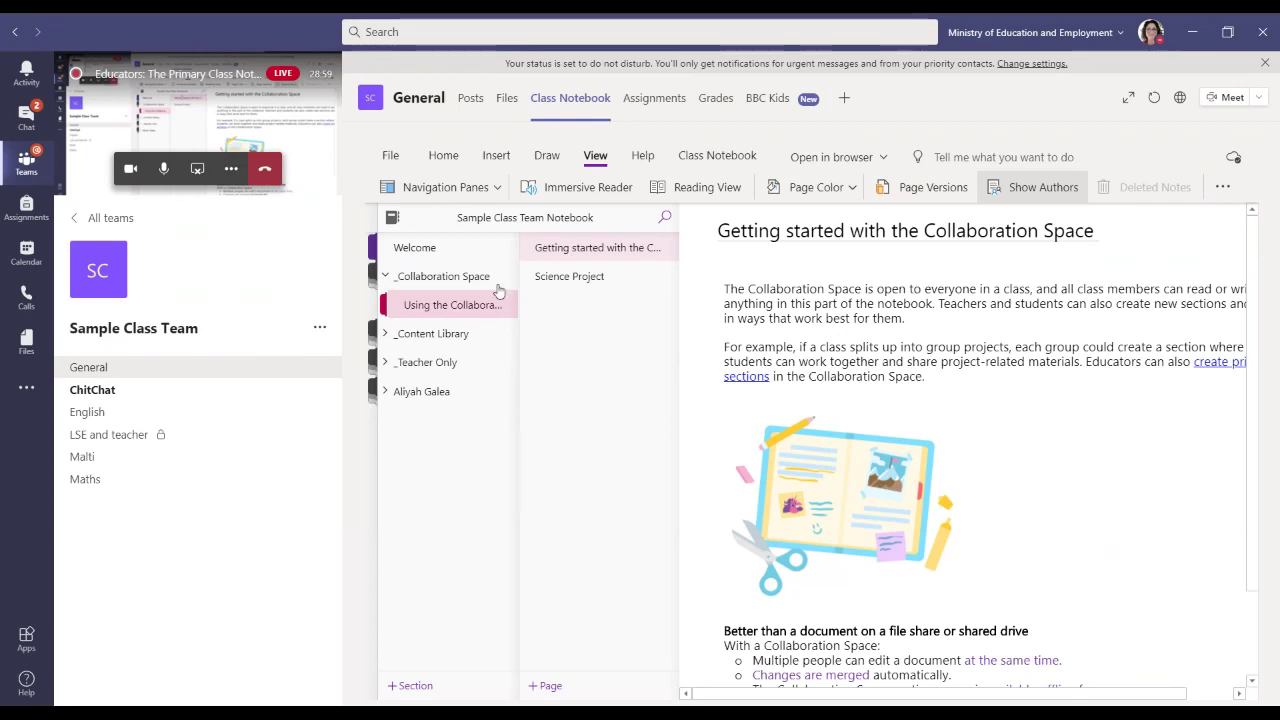
# Expand the _Content Library group and open its "Getting Started with the Content Library" page.
pyautogui.click(440, 337)
pyautogui.click(387, 338)
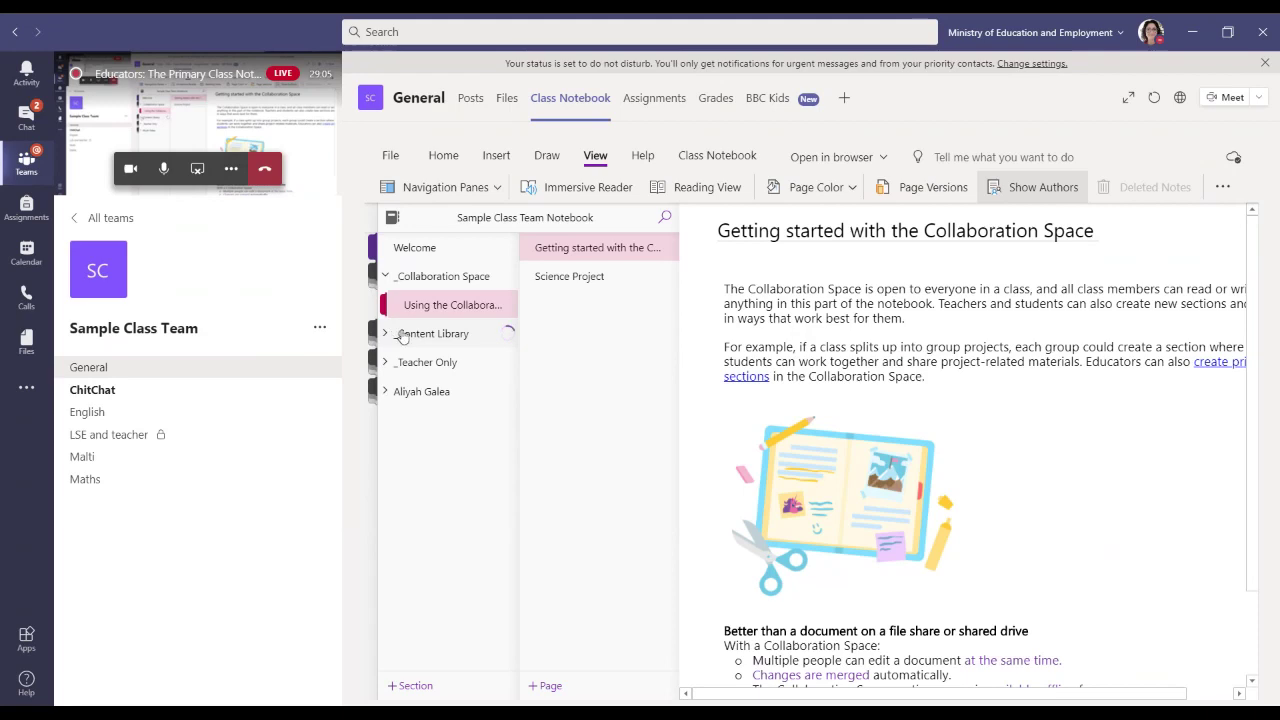
pyautogui.click(450, 362)
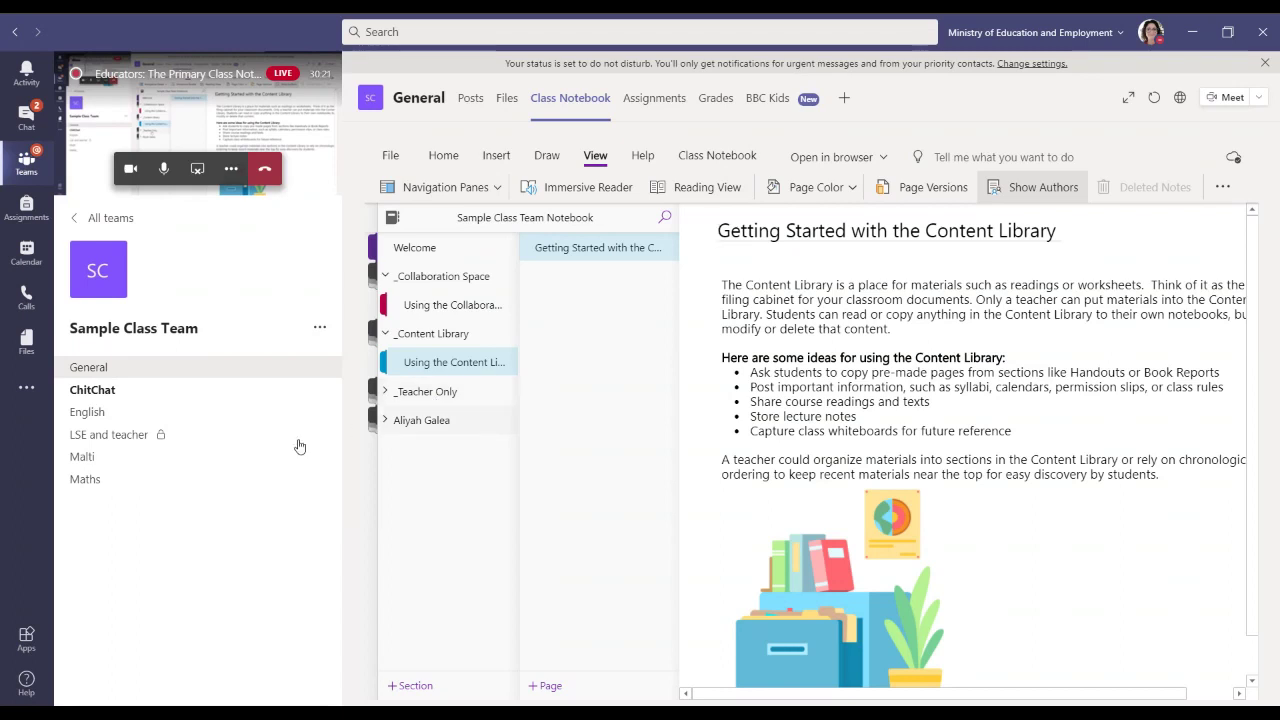
# Examine the sections inside the student's notebook and the _Teacher Only group, collapsing the student's notebook and _Content Library.
pyautogui.click(383, 424)
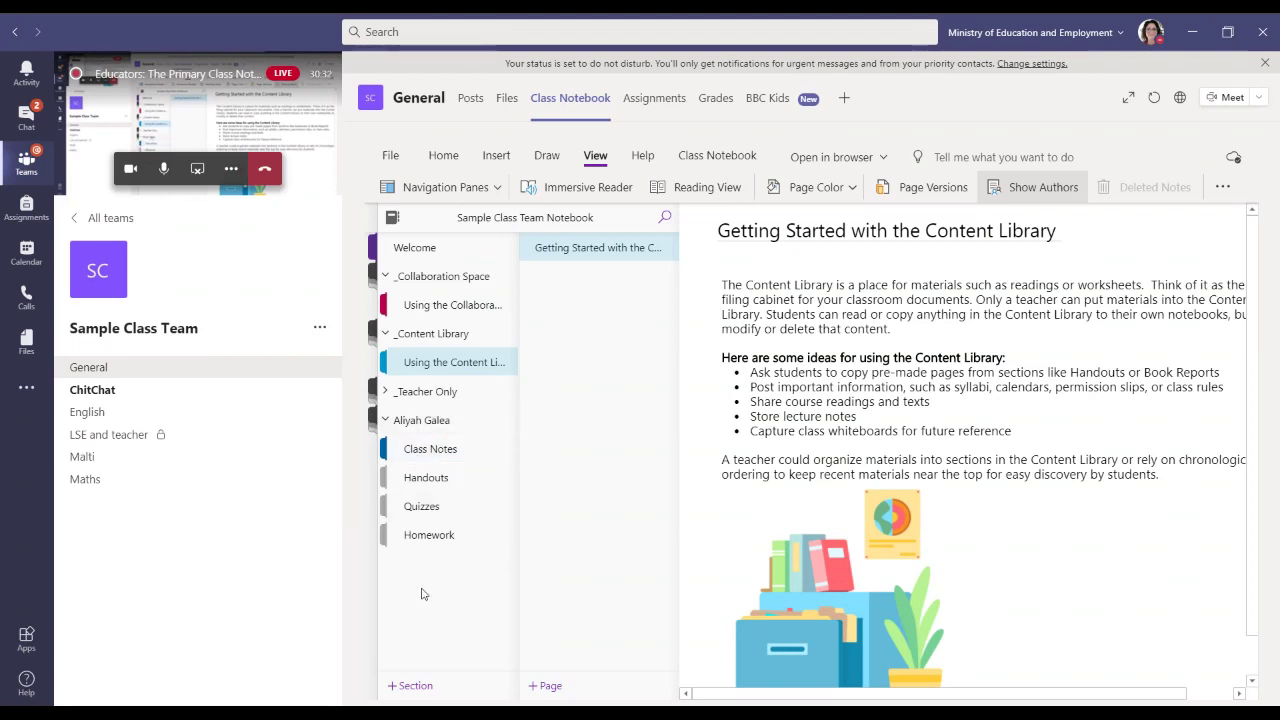
pyautogui.click(399, 420)
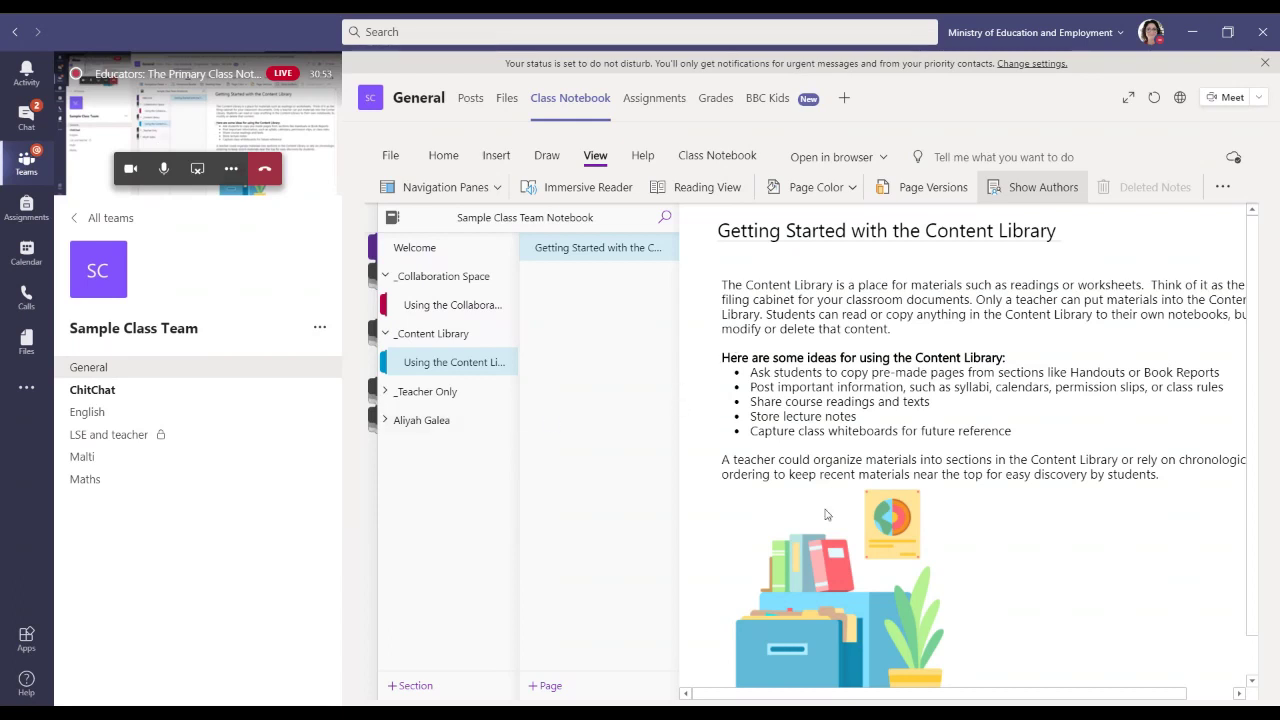
pyautogui.click(389, 391)
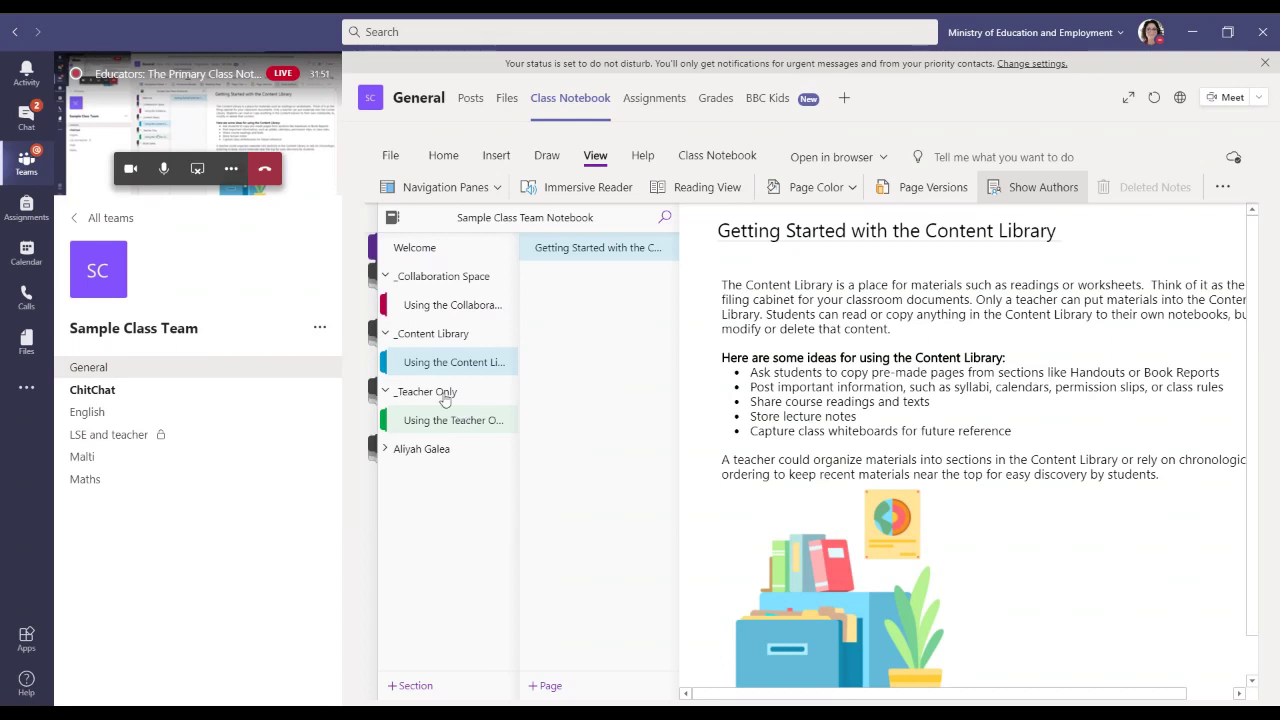
pyautogui.click(386, 338)
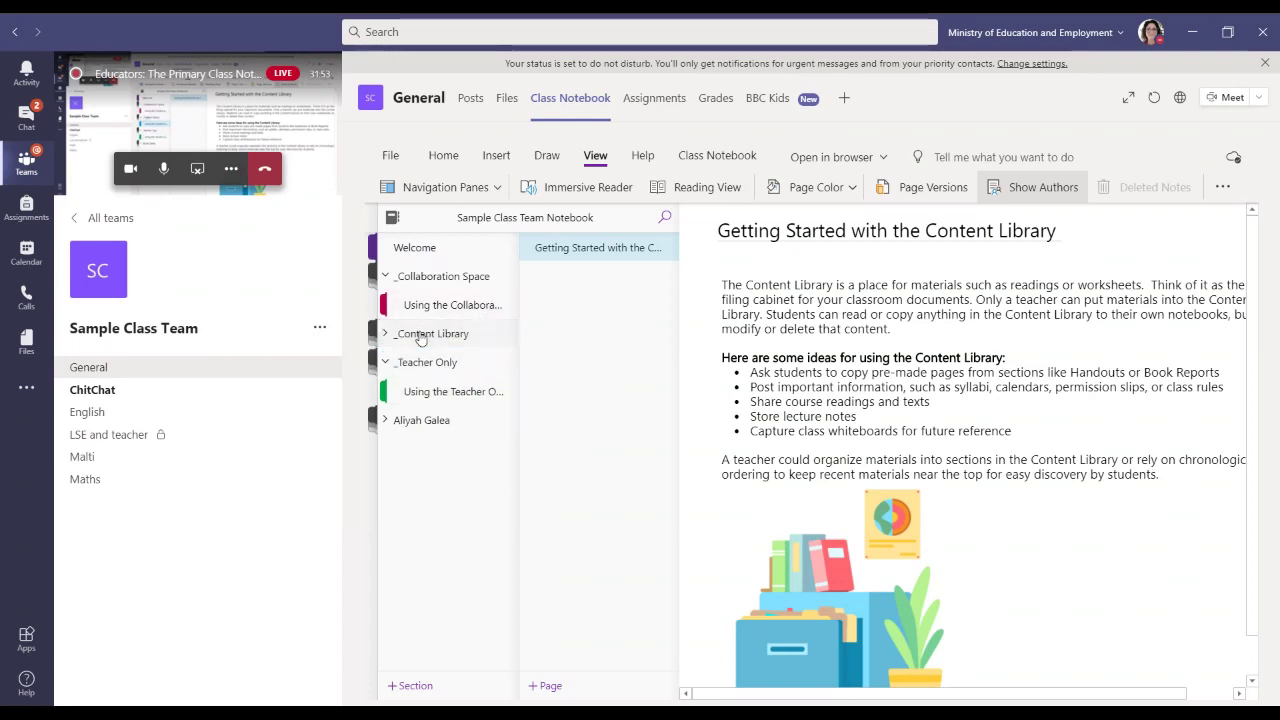
# Add a section named "Malti" to the _Content Library group.
pyautogui.click(435, 334)
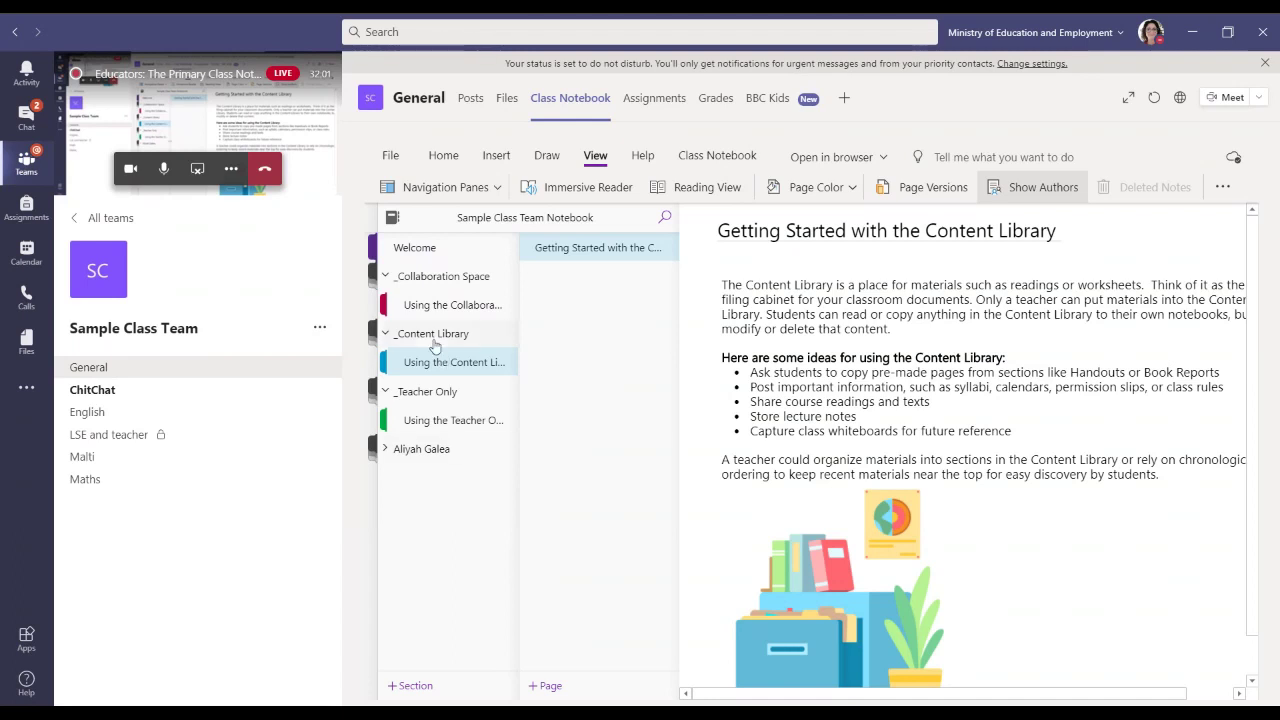
pyautogui.click(400, 333)
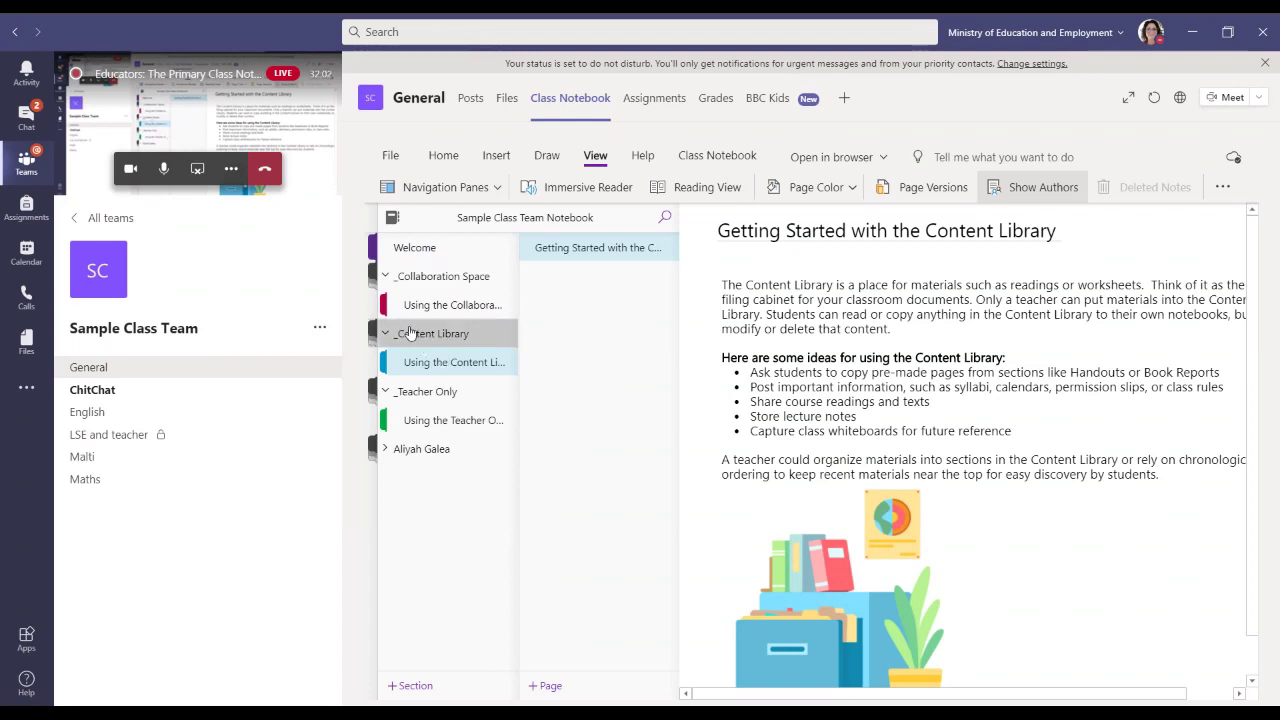
pyautogui.click(426, 690)
pyautogui.write('M')
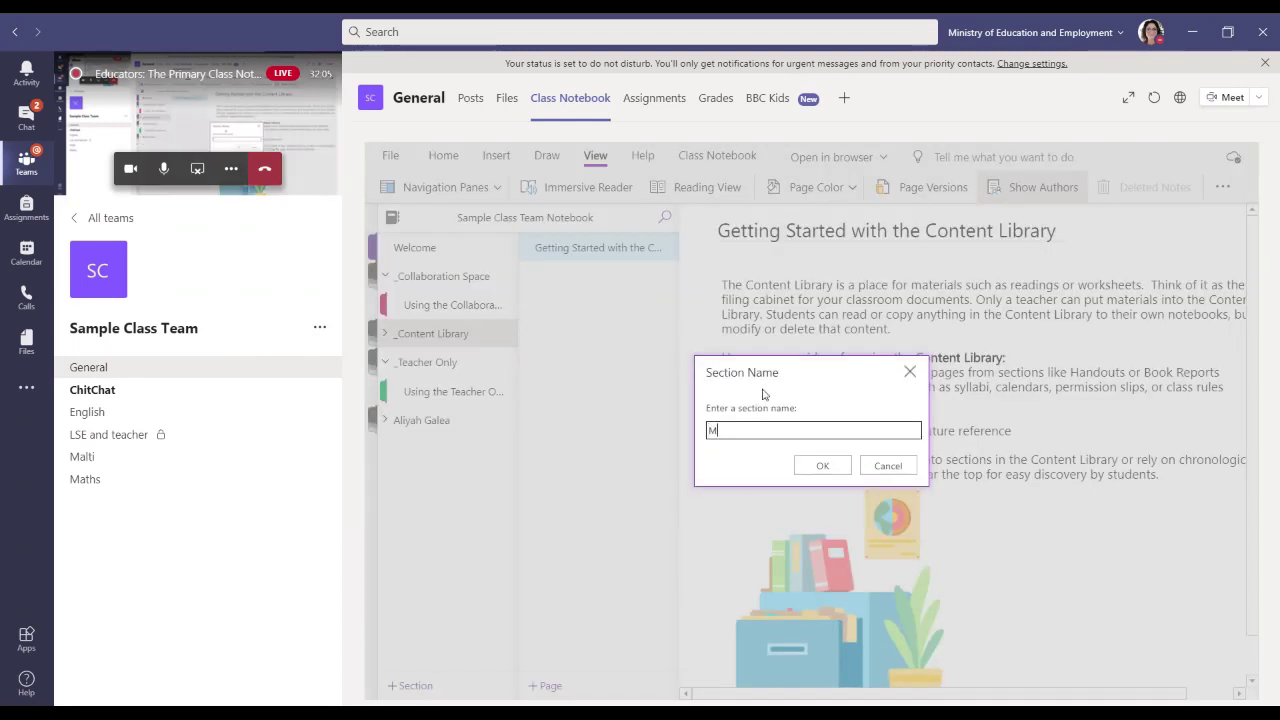
pyautogui.write('alti')
pyautogui.press('Return')
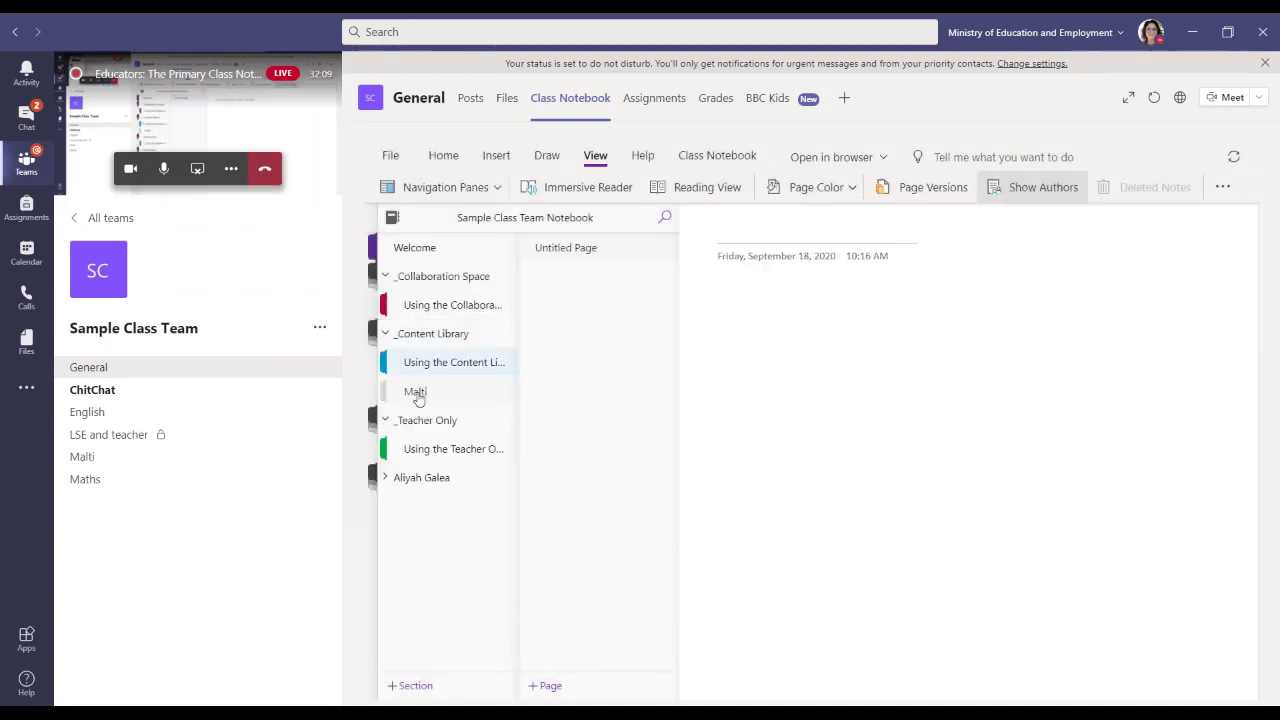
# Add a section named "Science" to the _Content Library group.
pyautogui.click(432, 336)
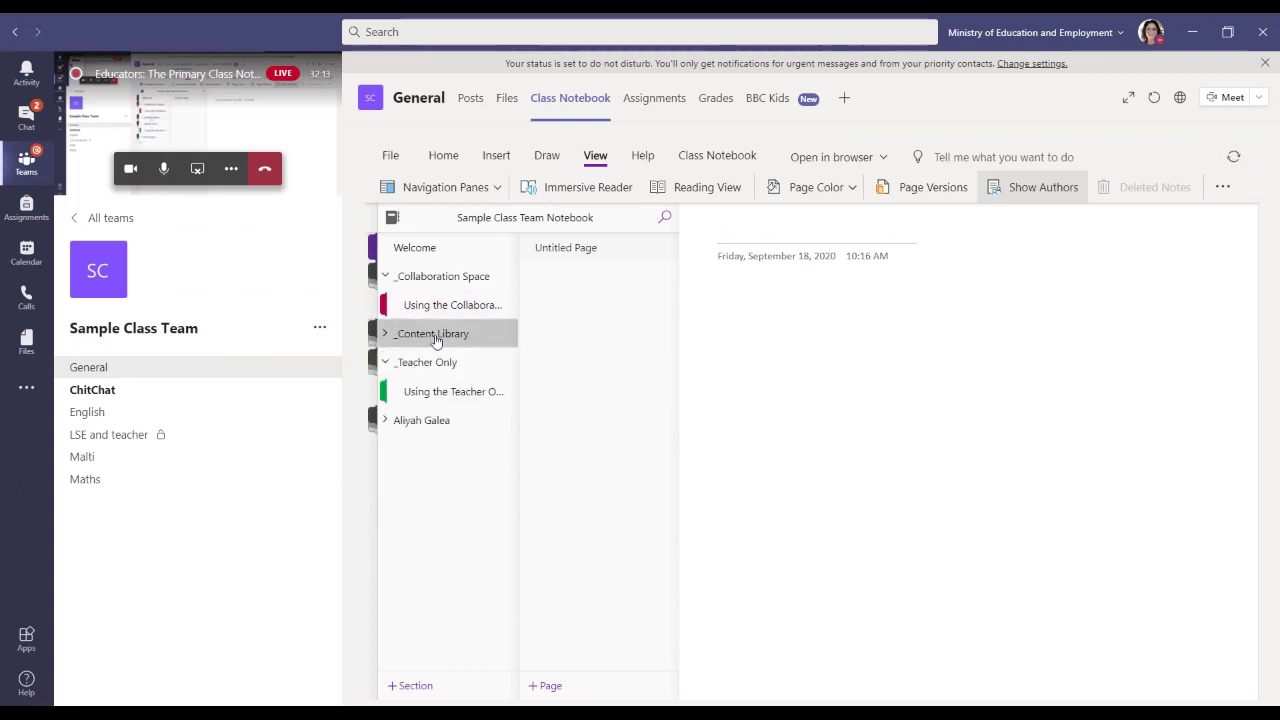
pyautogui.click(435, 337)
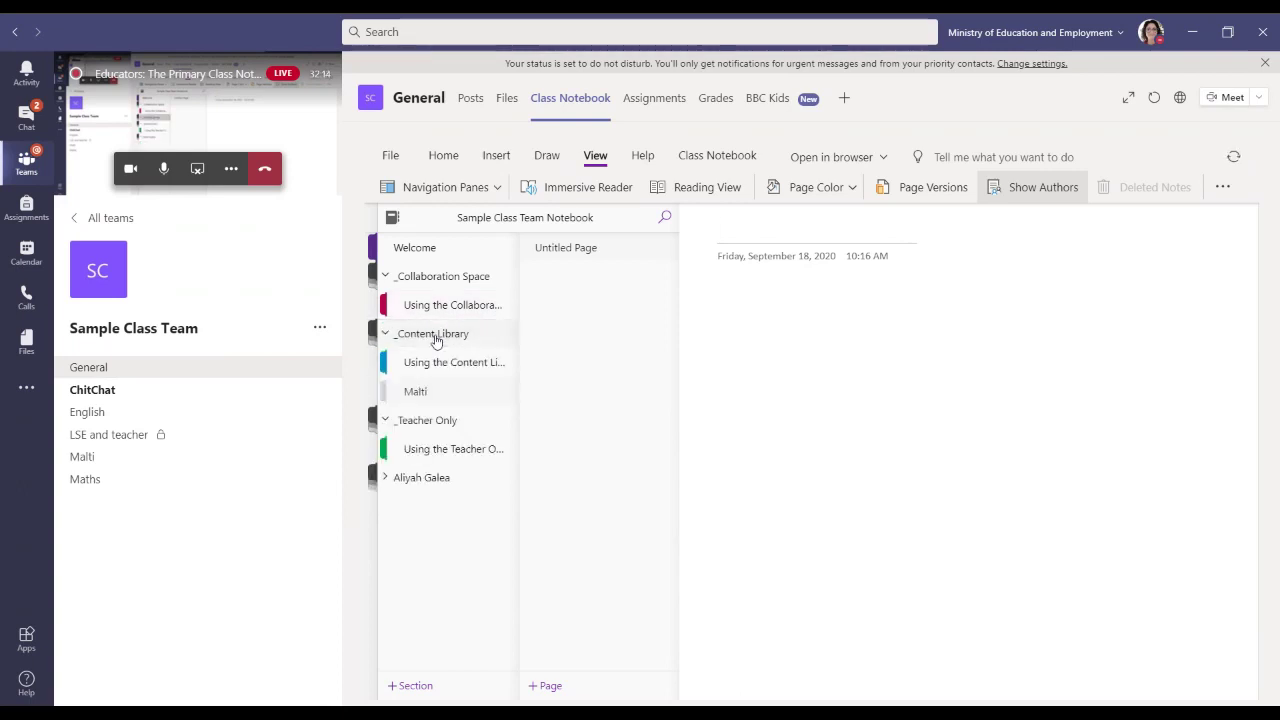
pyautogui.click(412, 686)
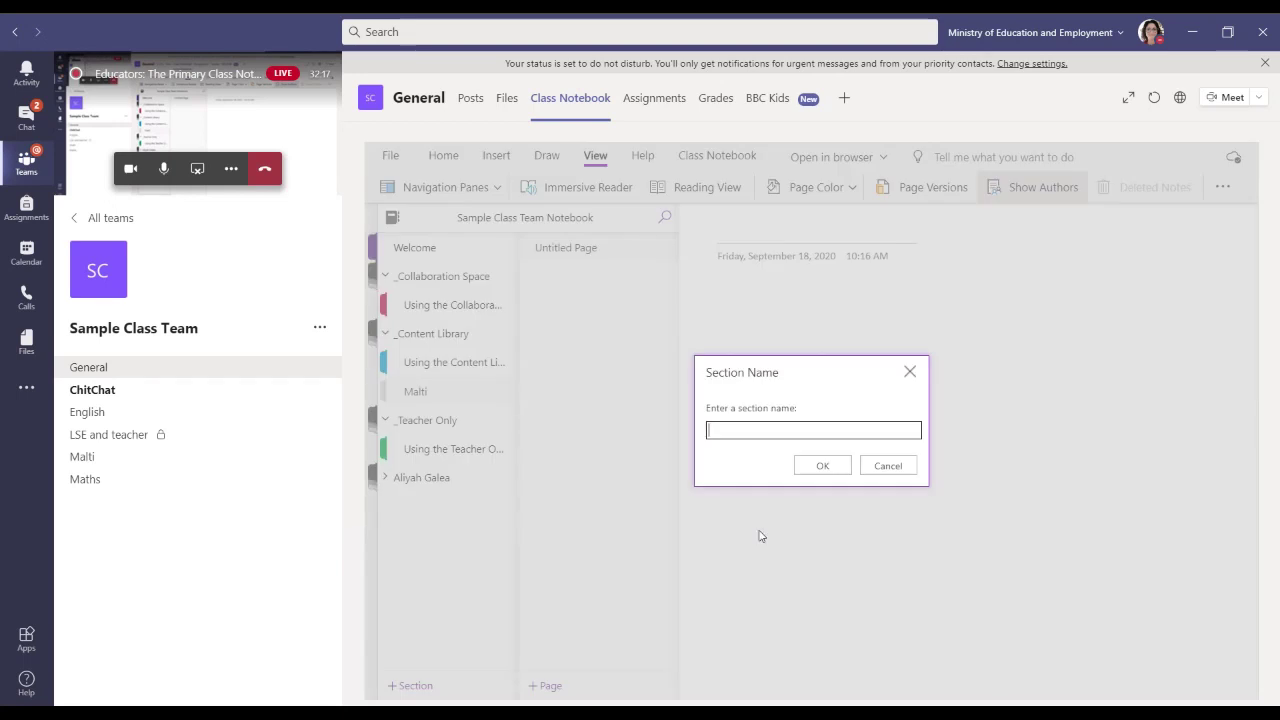
pyautogui.write('Science')
pyautogui.click(818, 467)
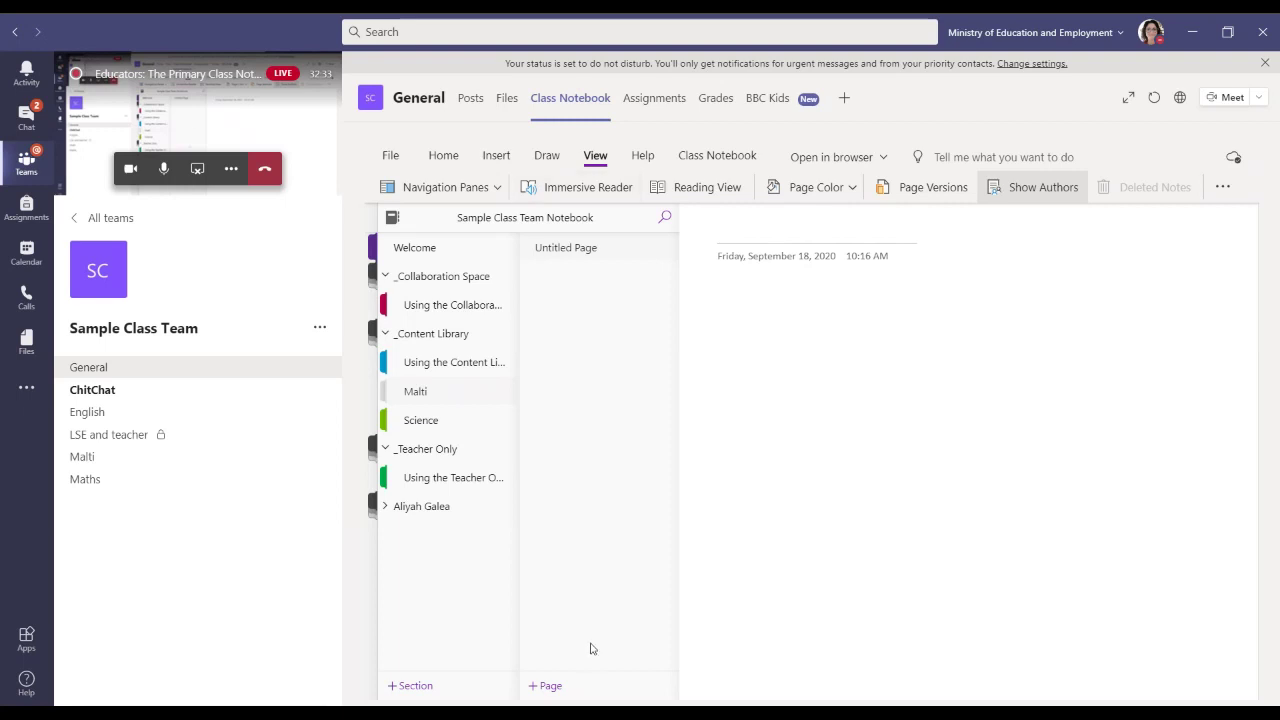
# Add a page titled "Week 1" to the Malti section and make it a subpage.
pyautogui.click(457, 420)
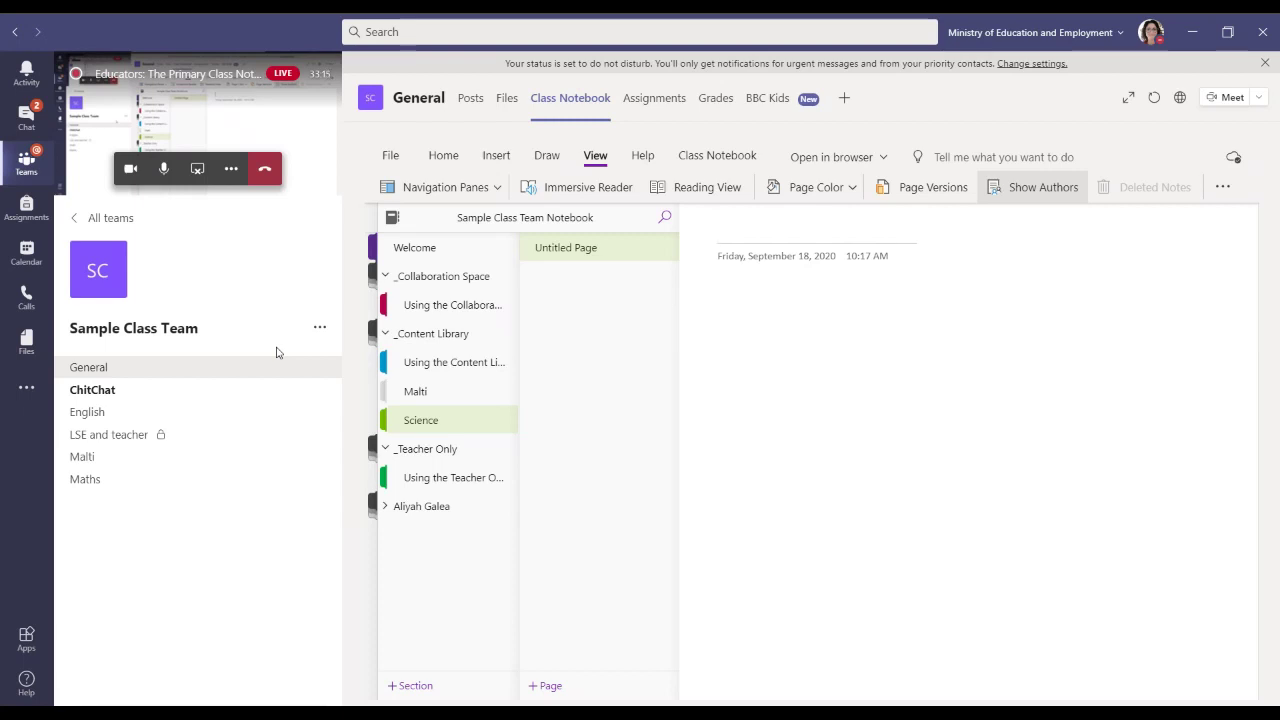
pyautogui.click(428, 394)
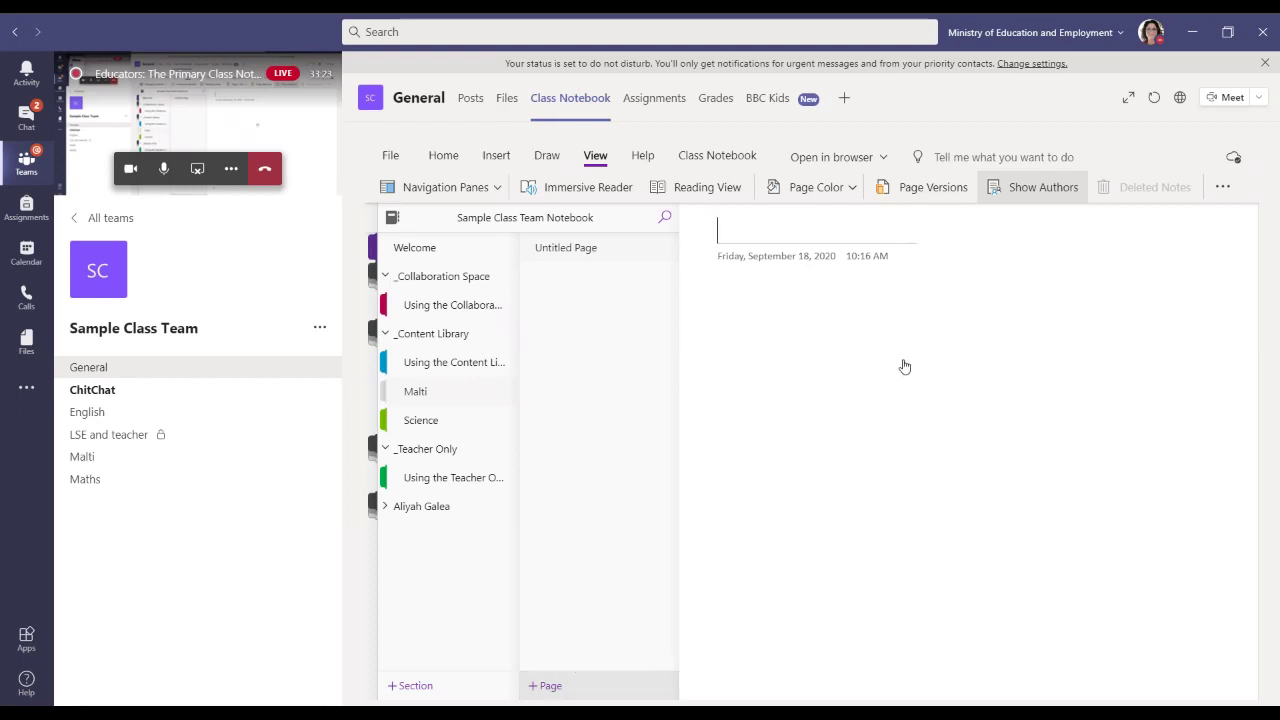
pyautogui.write('Week 1')
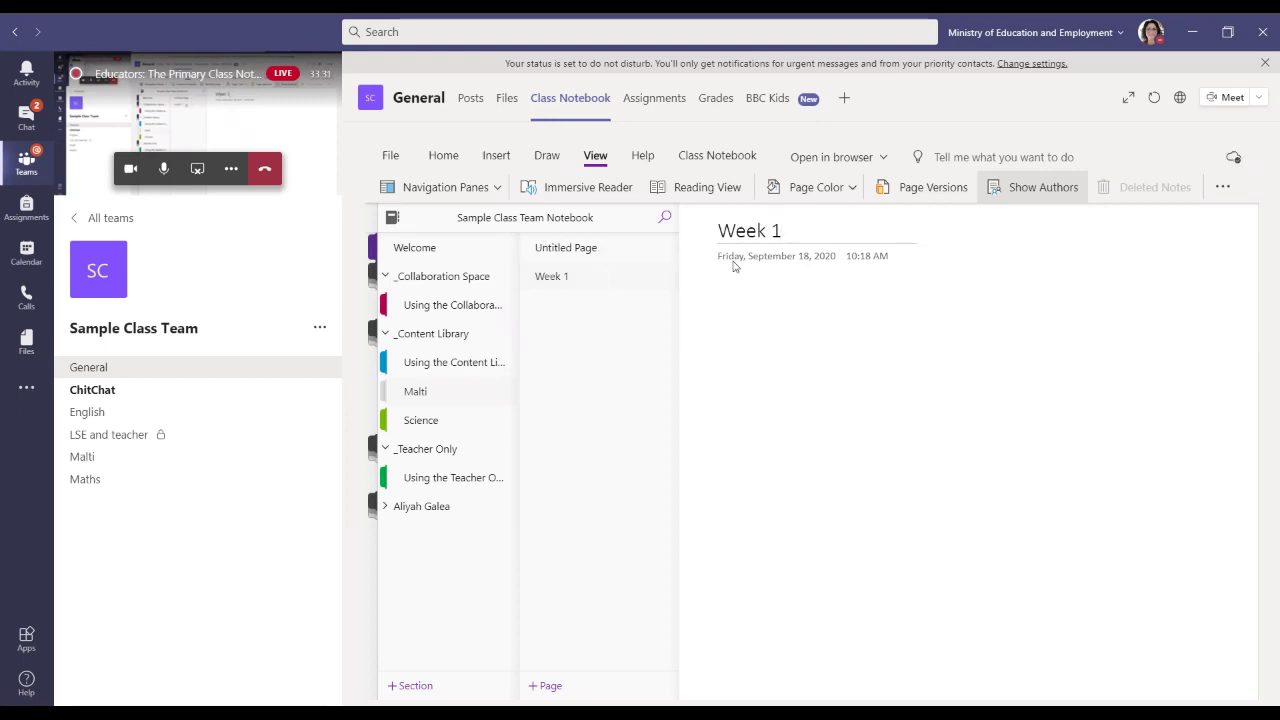
pyautogui.rightClick(582, 274)
pyautogui.click(628, 393)
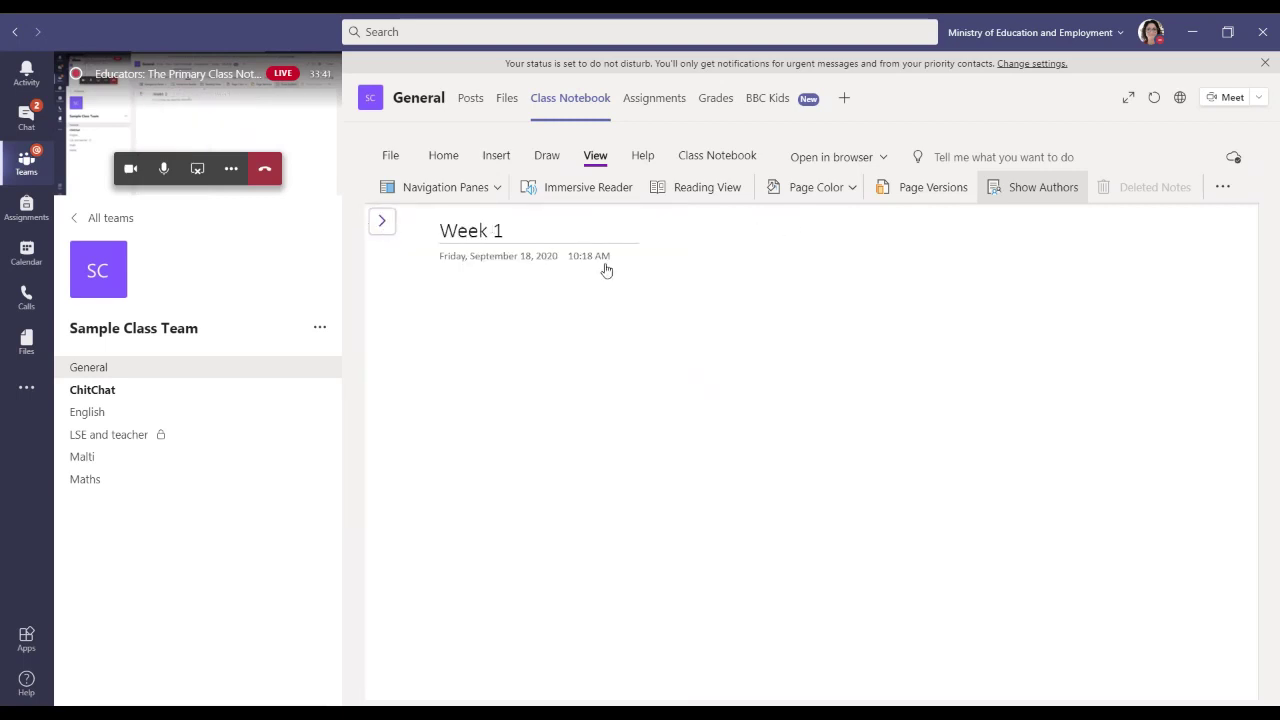
# Title the Malti section's untitled page "Term 1" and promote the Week 1 subpage to a regular page.
pyautogui.click(587, 249)
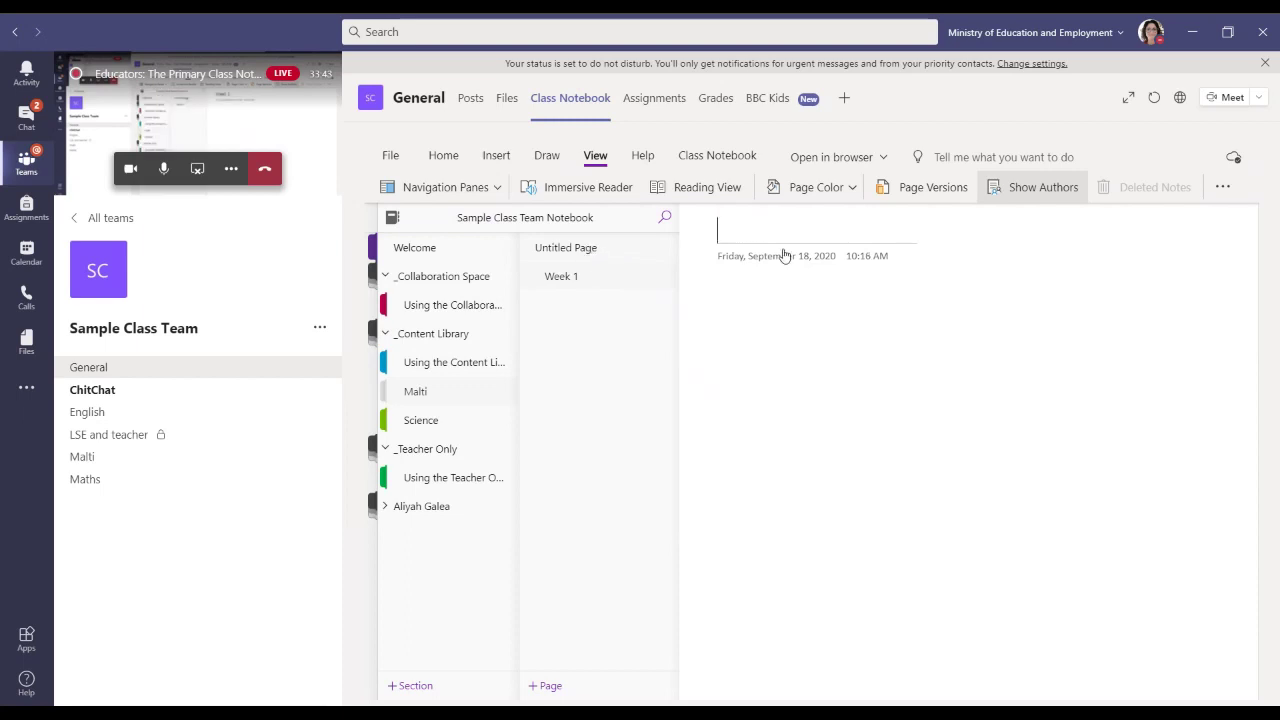
pyautogui.write('Term 1')
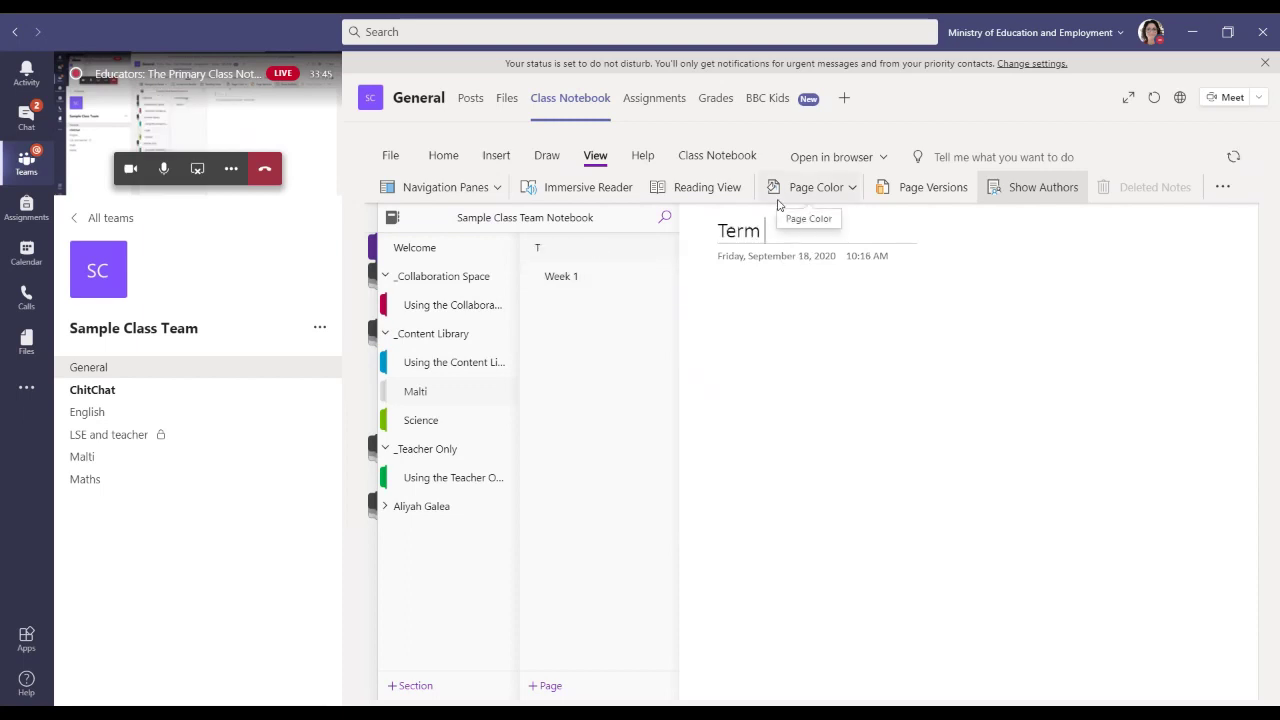
pyautogui.click(837, 451)
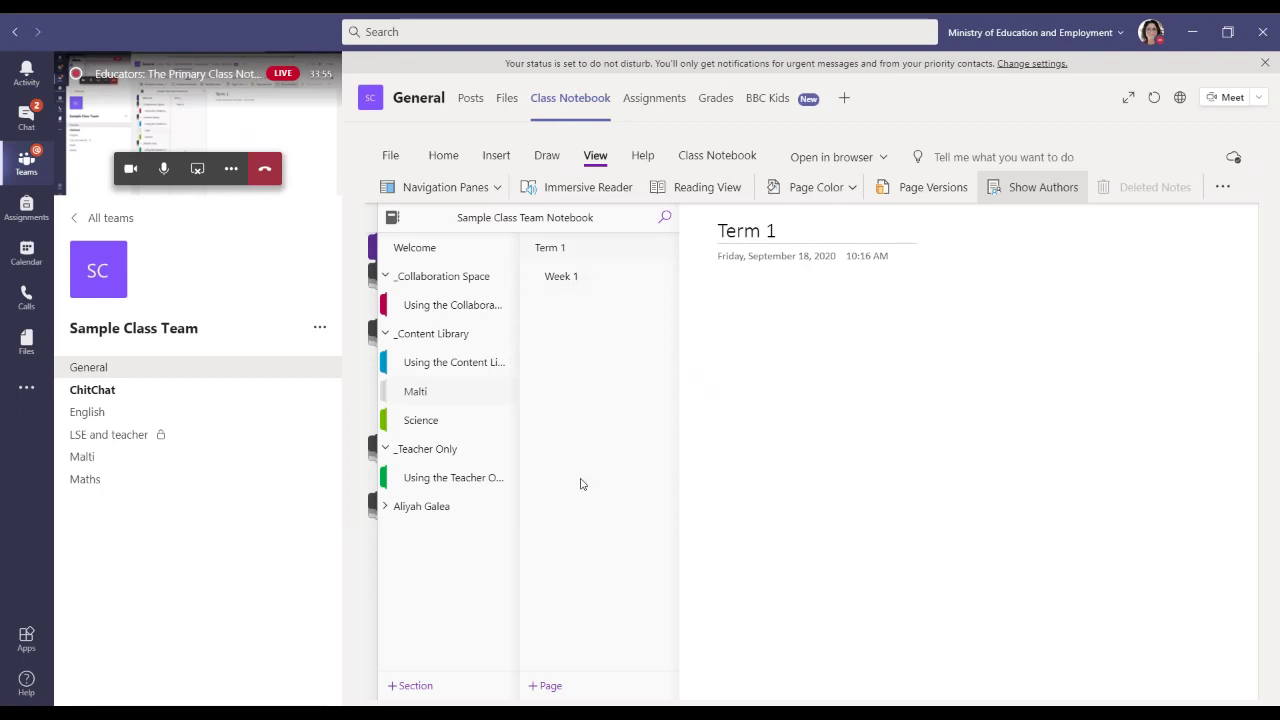
pyautogui.rightClick(585, 277)
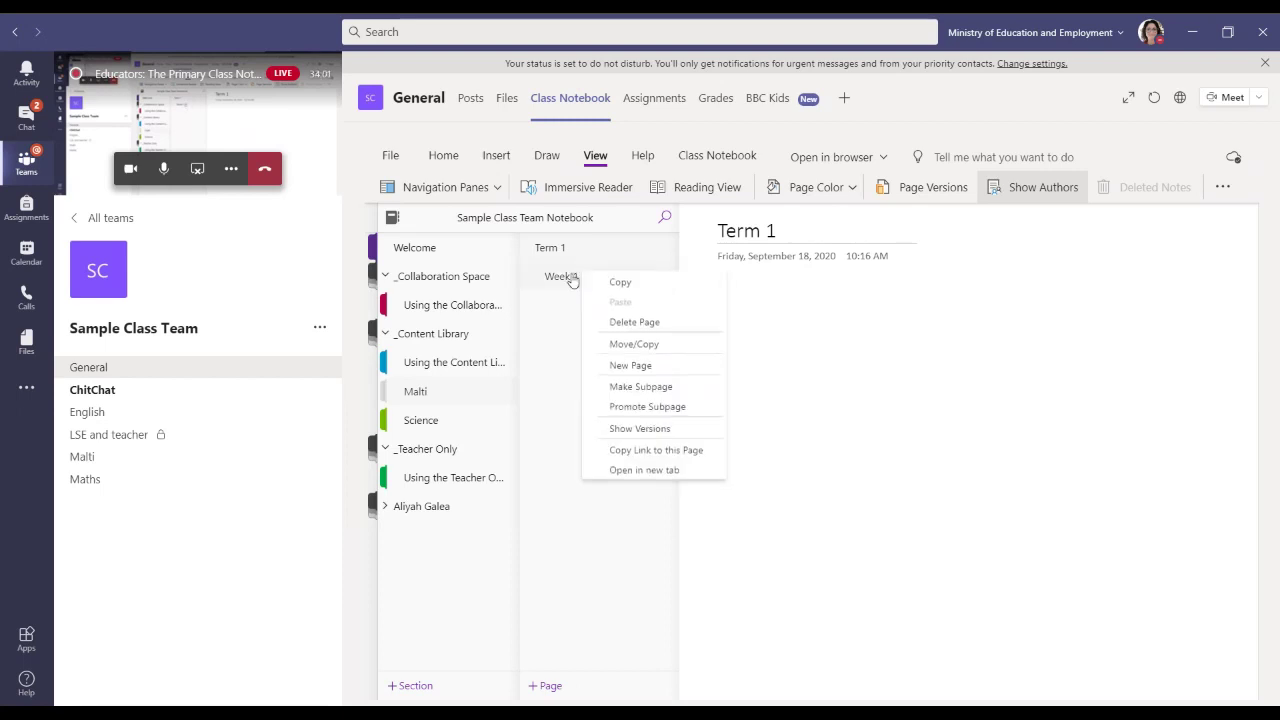
pyautogui.click(624, 410)
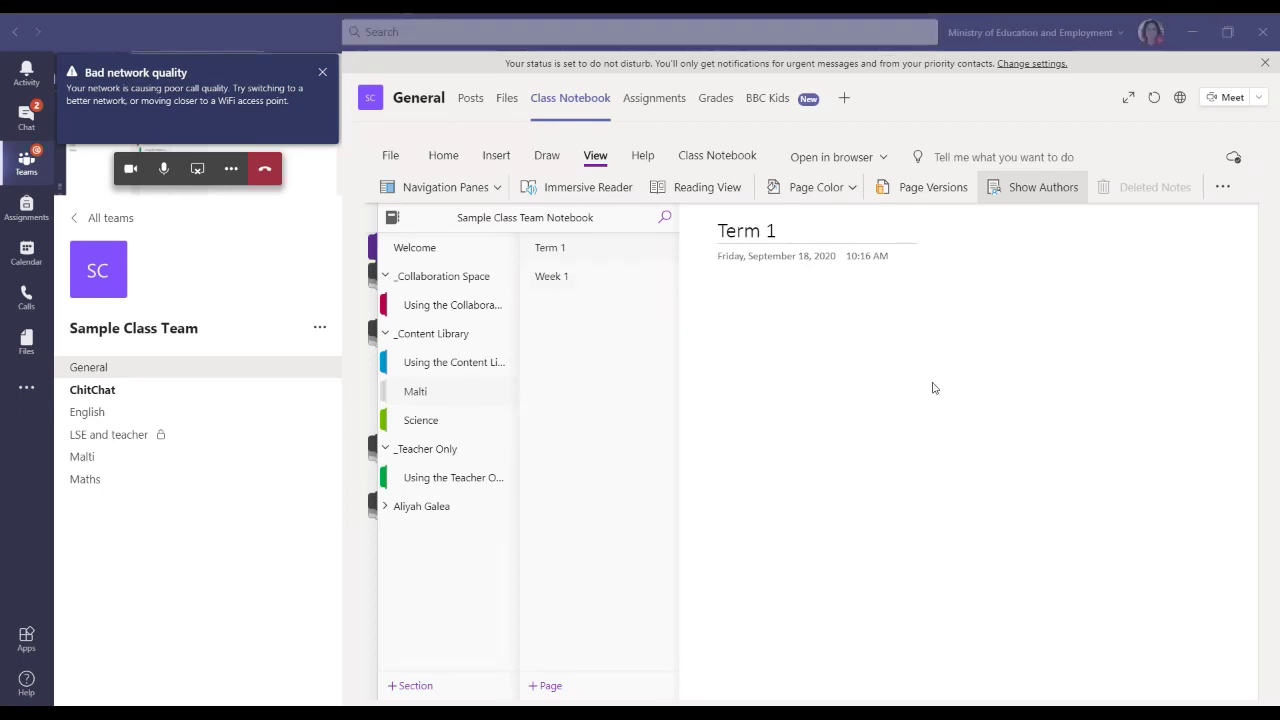
# Dismiss the network quality notice and open the class notebook in the browser.
pyautogui.click(890, 362)
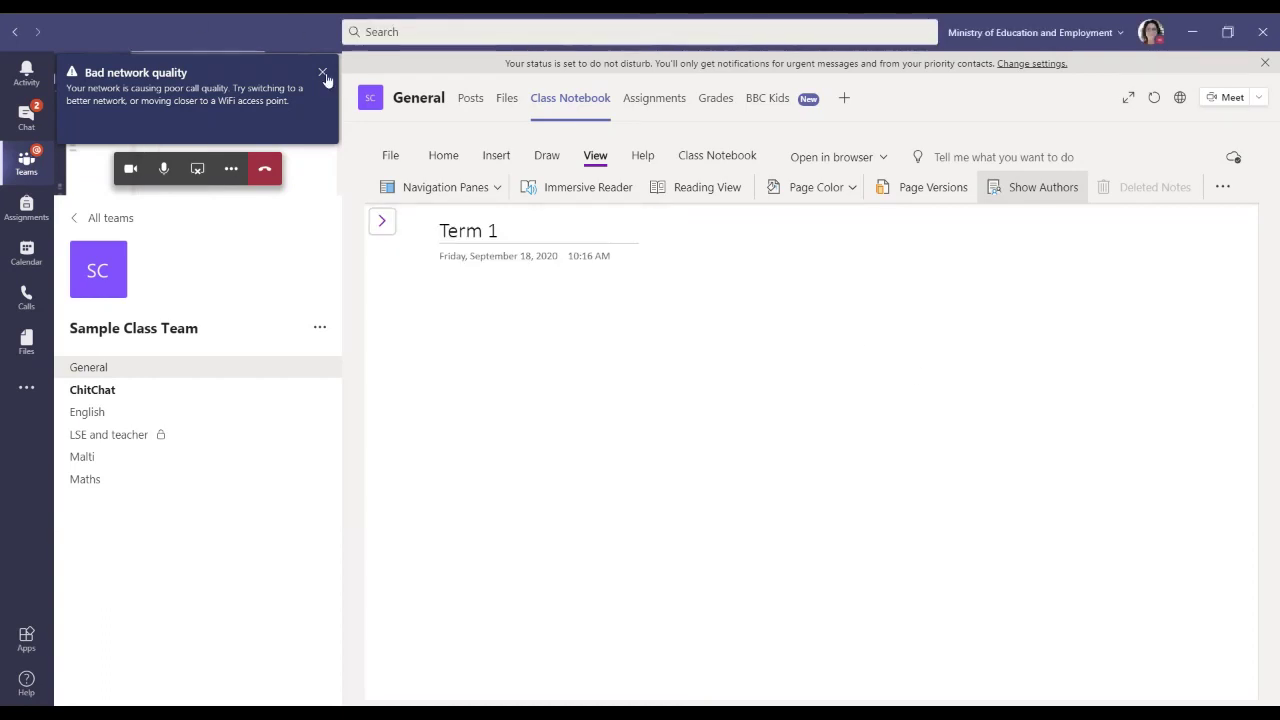
pyautogui.click(322, 73)
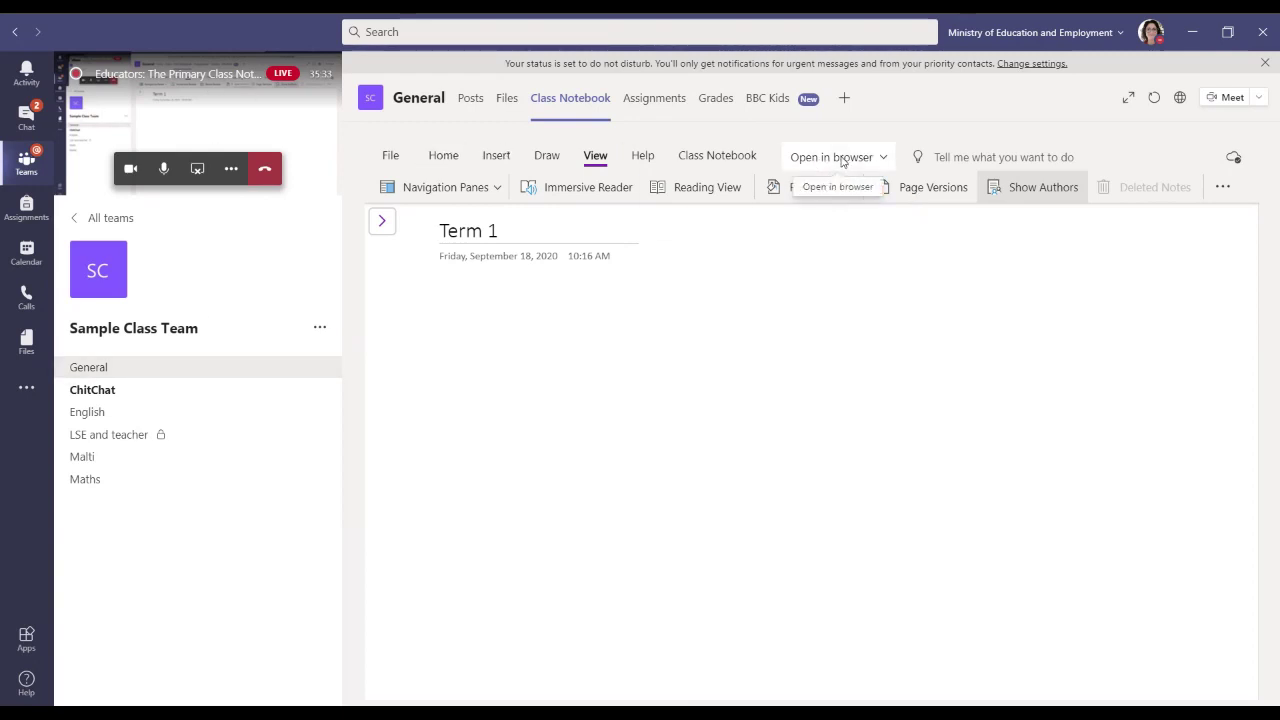
pyautogui.click(842, 163)
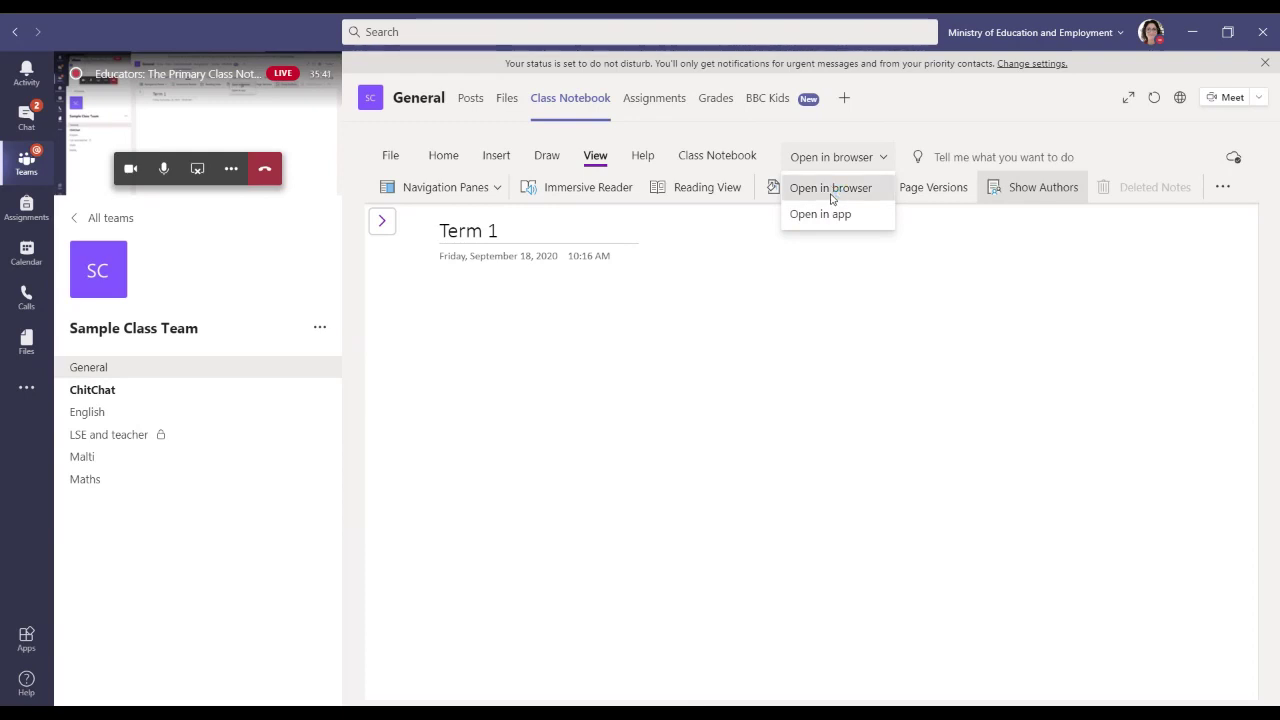
pyautogui.click(831, 192)
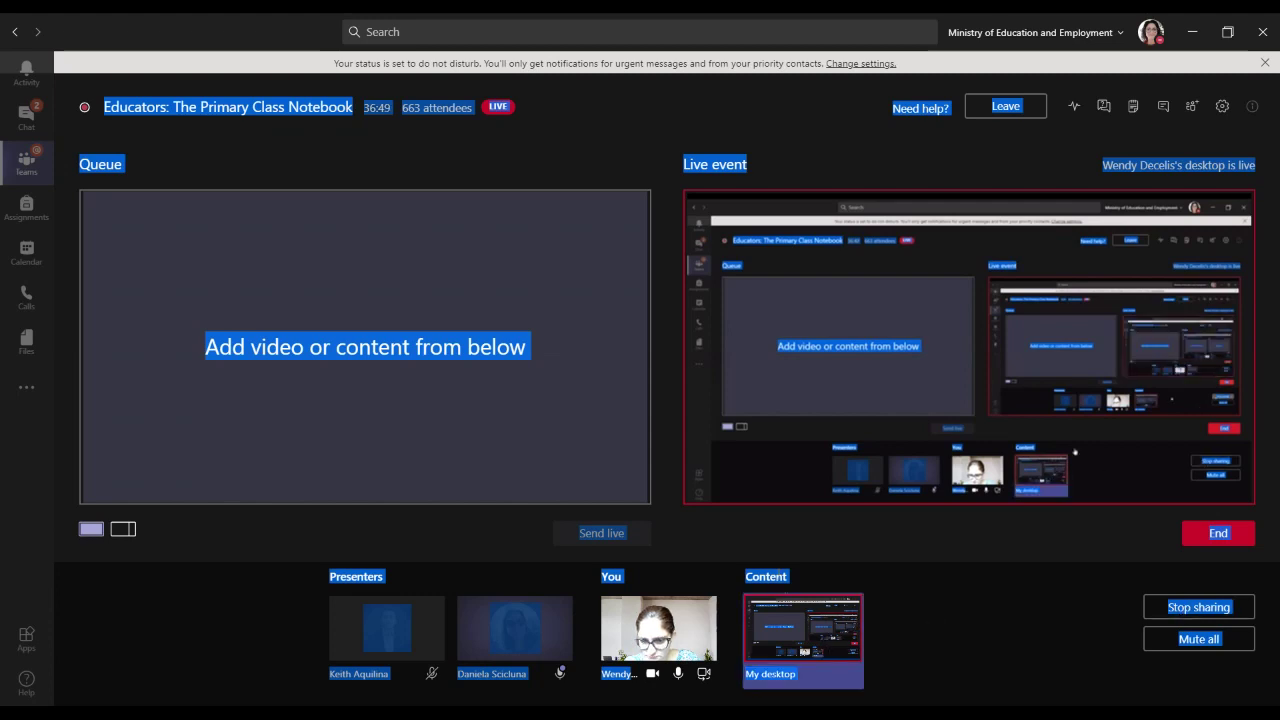
# Switch to the Teams live event, queue the desktop content and stop sharing the desktop.
pyautogui.click(802, 605)
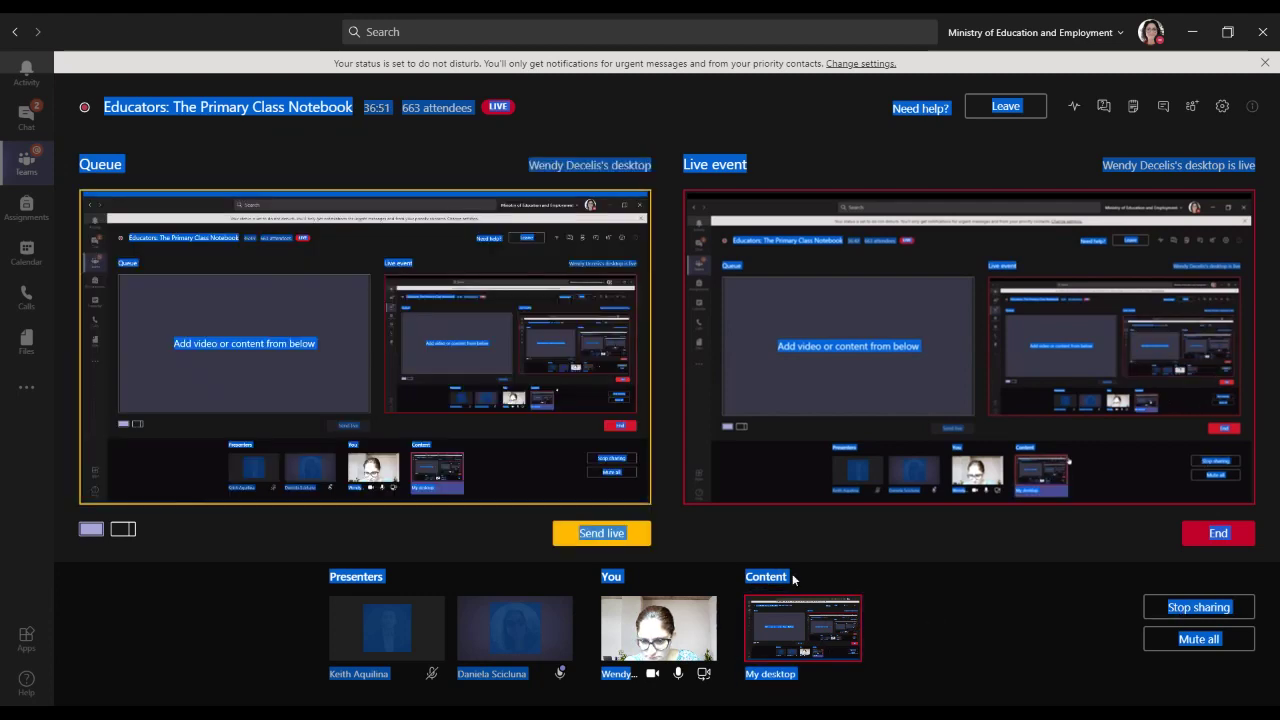
pyautogui.click(1226, 612)
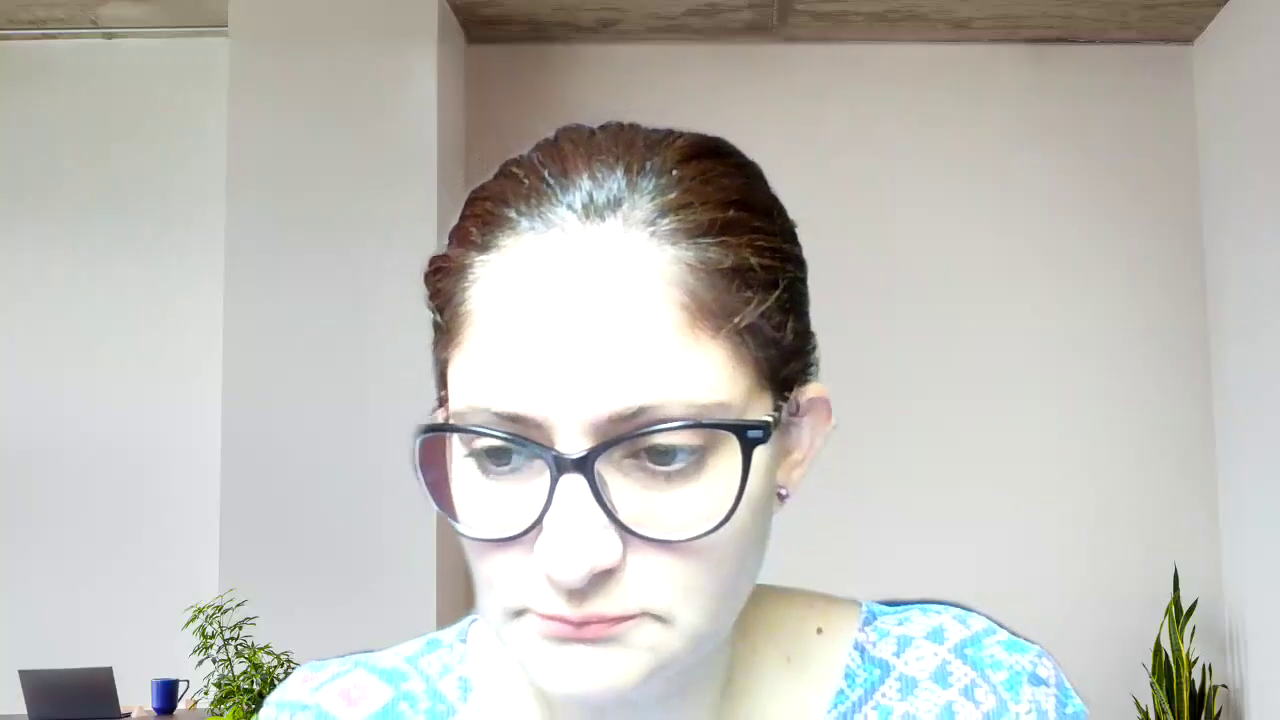
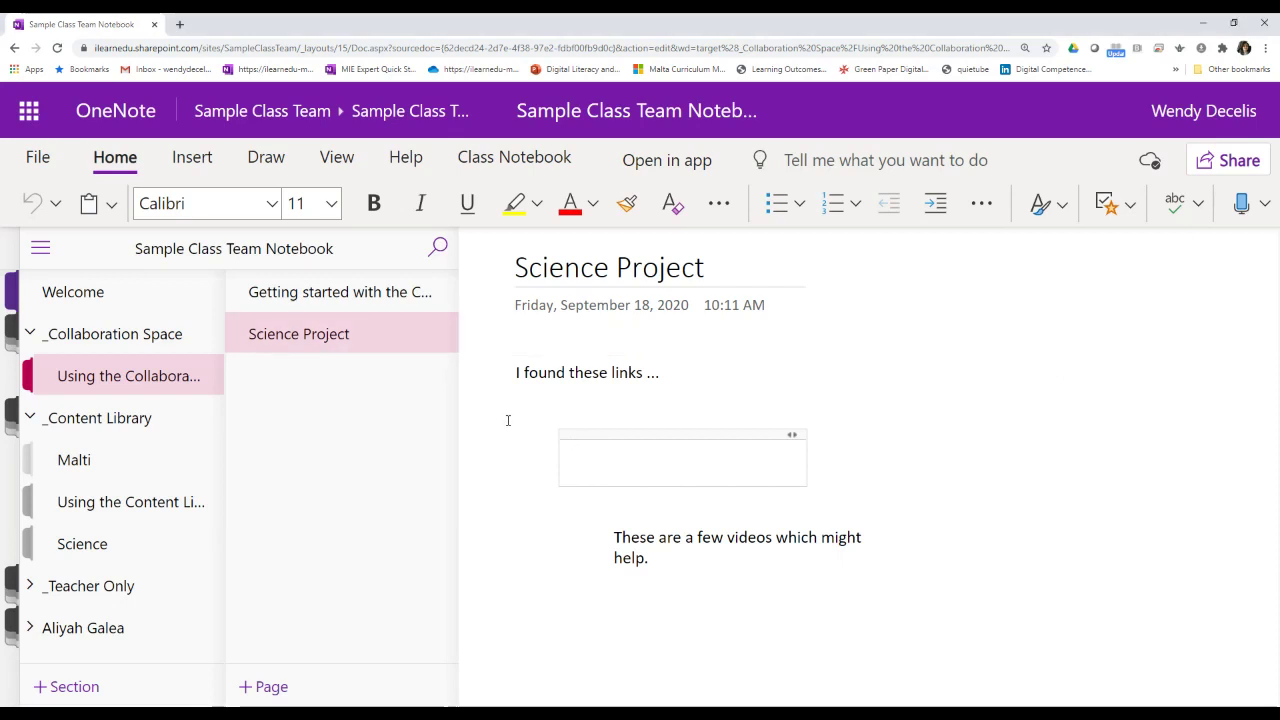
# Examine the picture source options and the Link dialog for inserting content on the Science Project page, closing both without inserting anything.
pyautogui.click(199, 160)
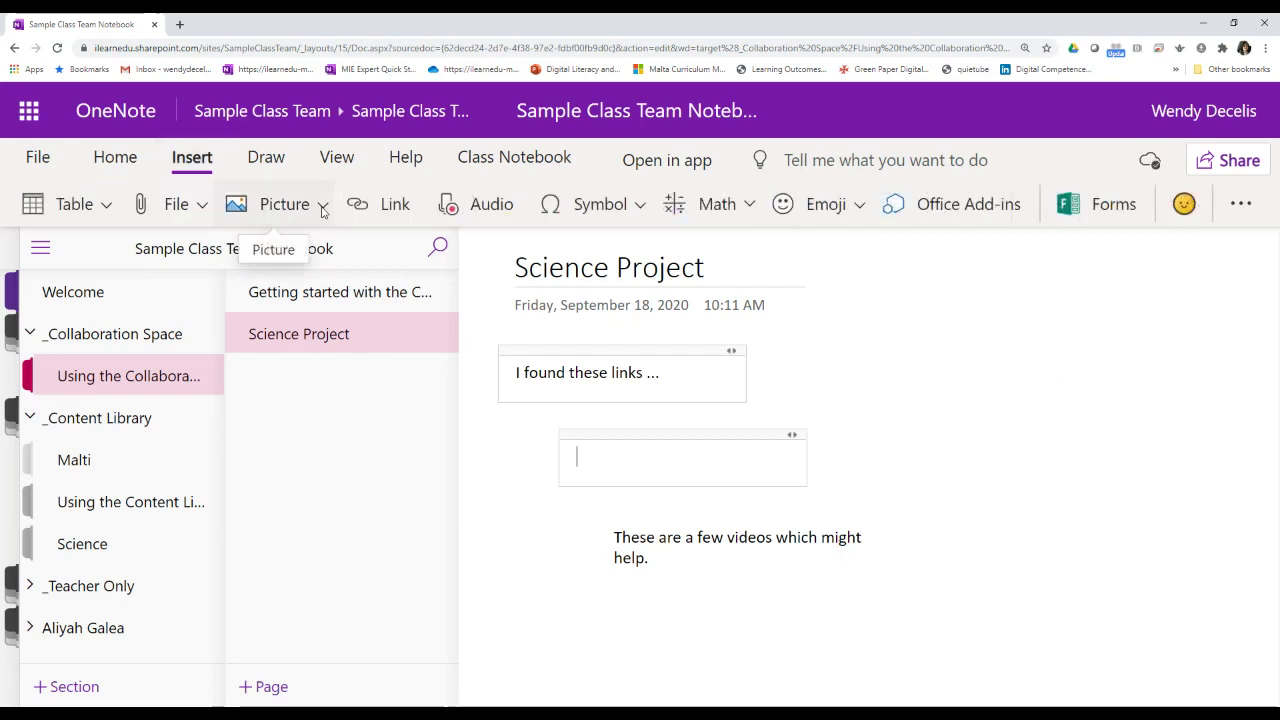
pyautogui.click(318, 204)
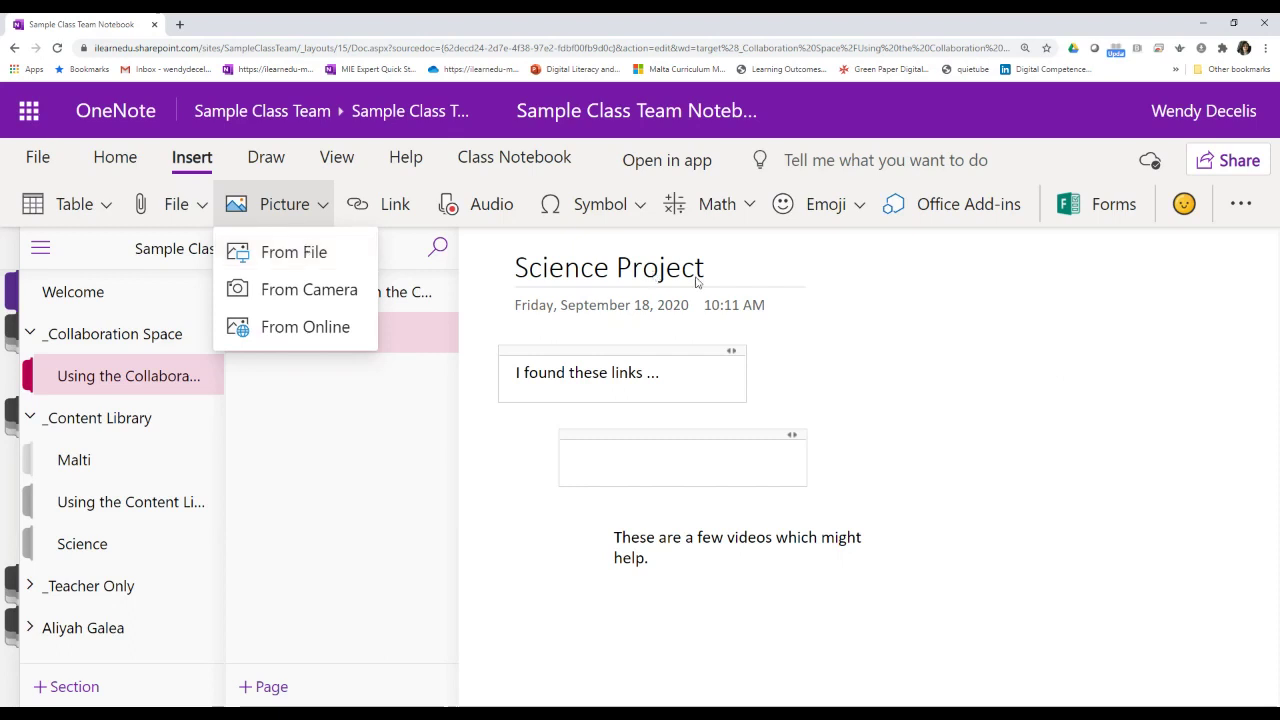
pyautogui.click(922, 364)
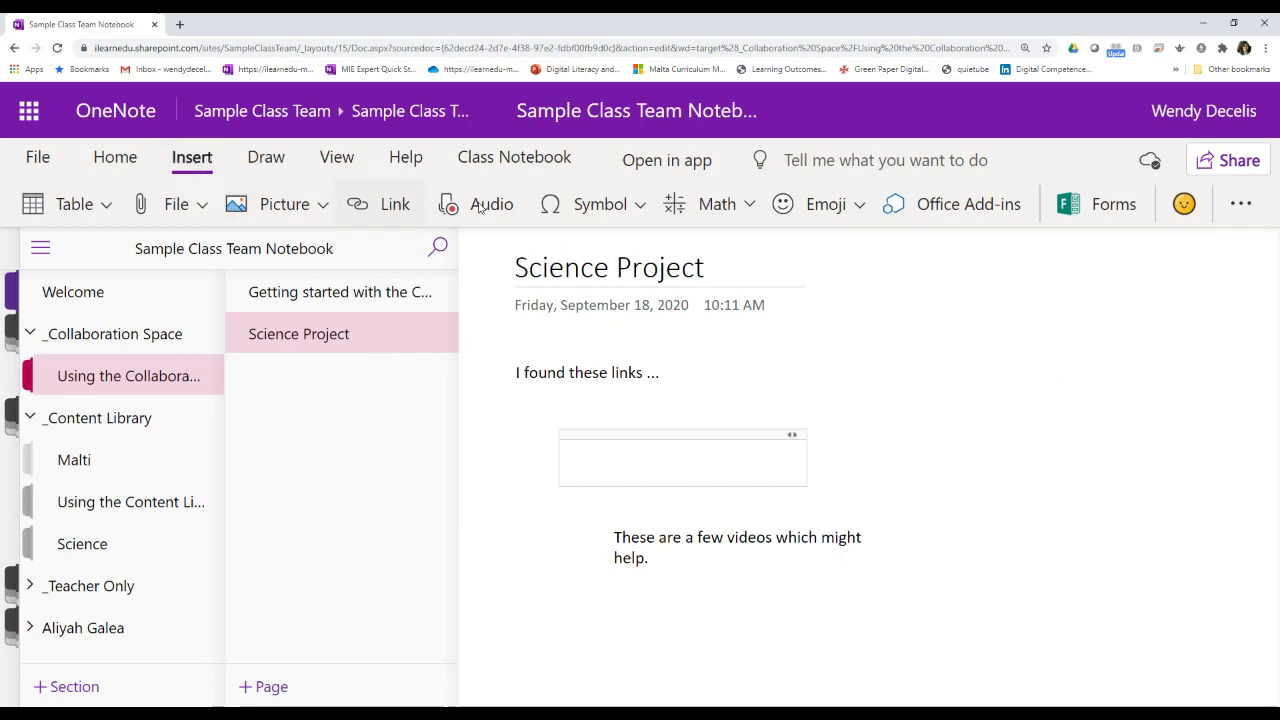
pyautogui.click(421, 208)
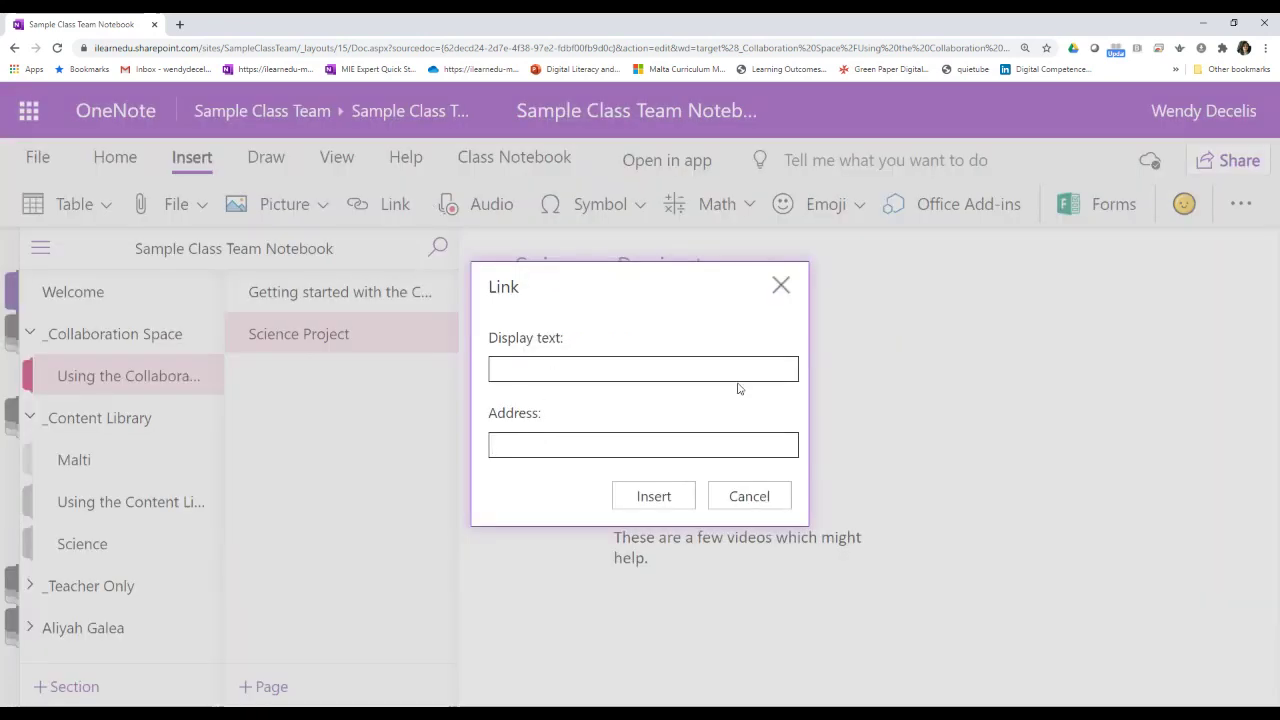
pyautogui.click(781, 286)
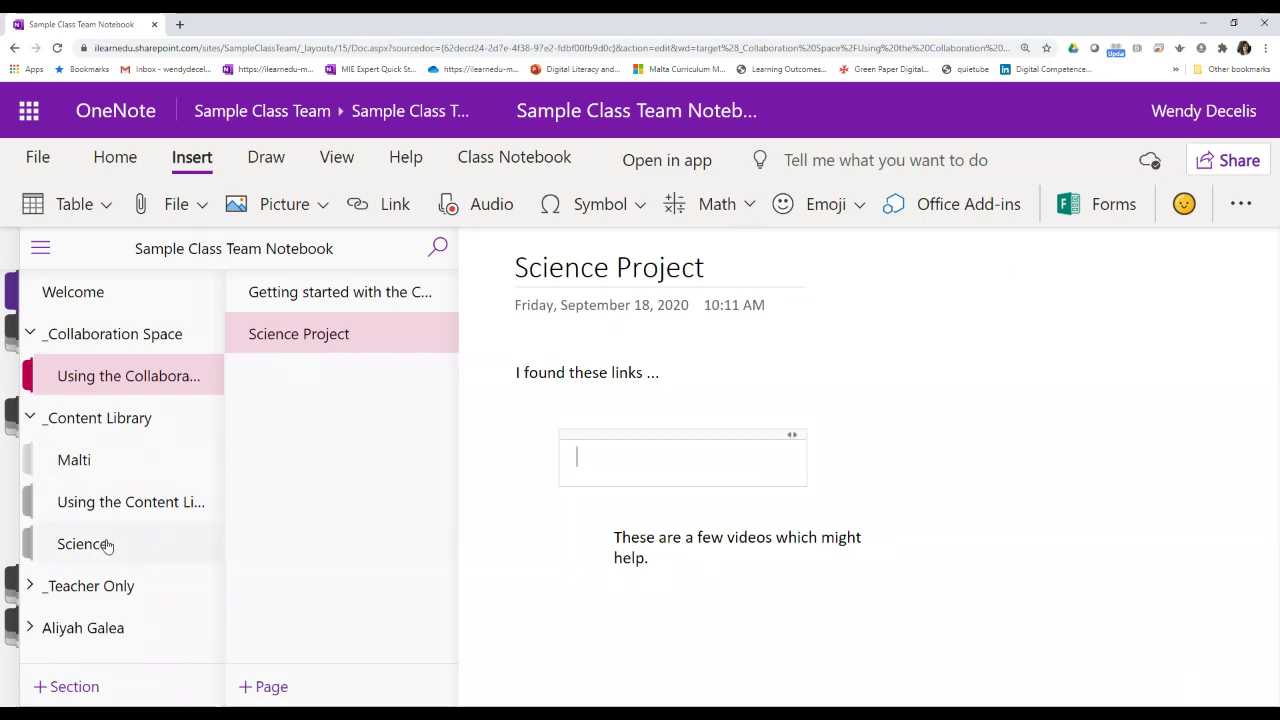
# Add a page titled "Handout" after the Science Project page in the _Collaboration Space section.
pyautogui.click(100, 418)
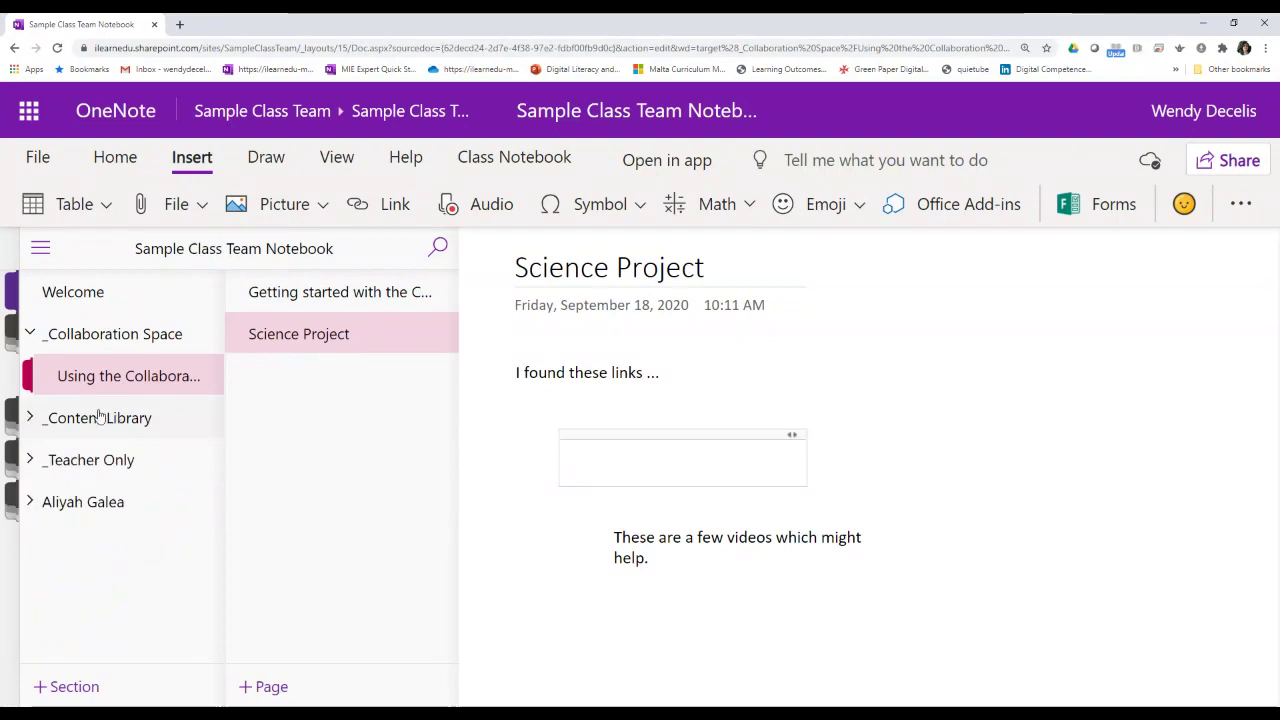
pyautogui.click(80, 417)
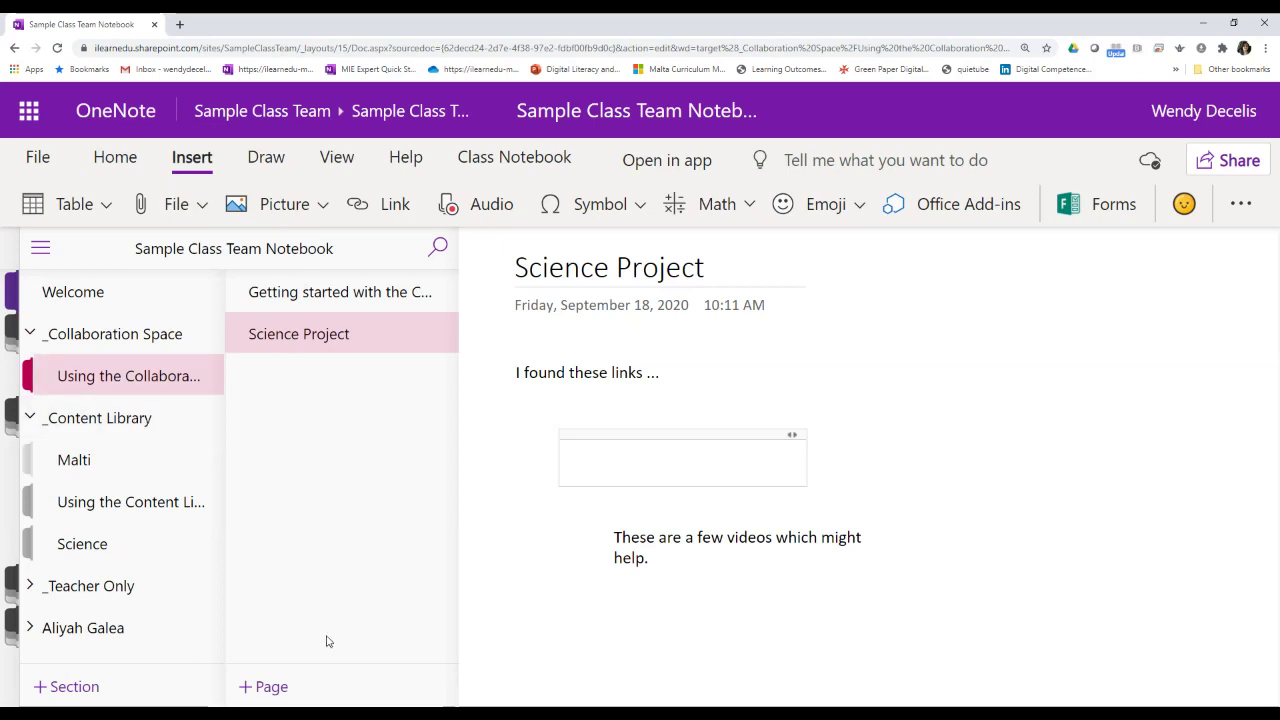
pyautogui.click(266, 687)
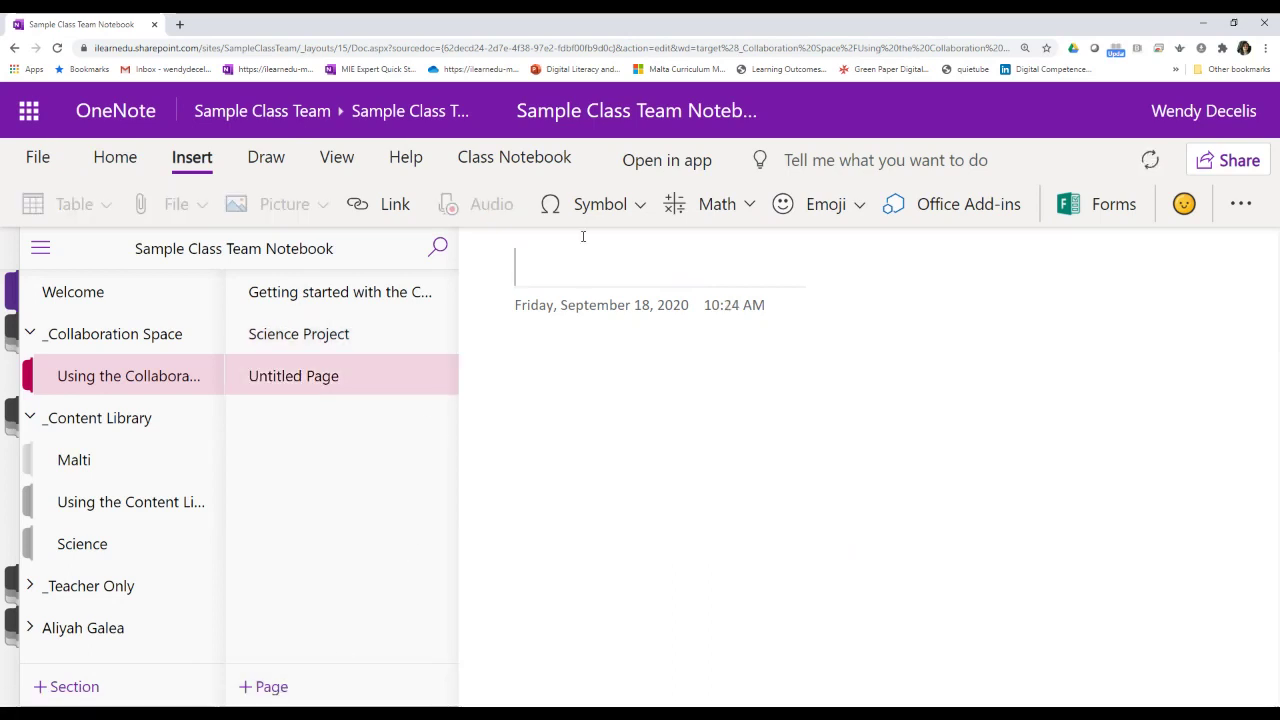
pyautogui.write('N')
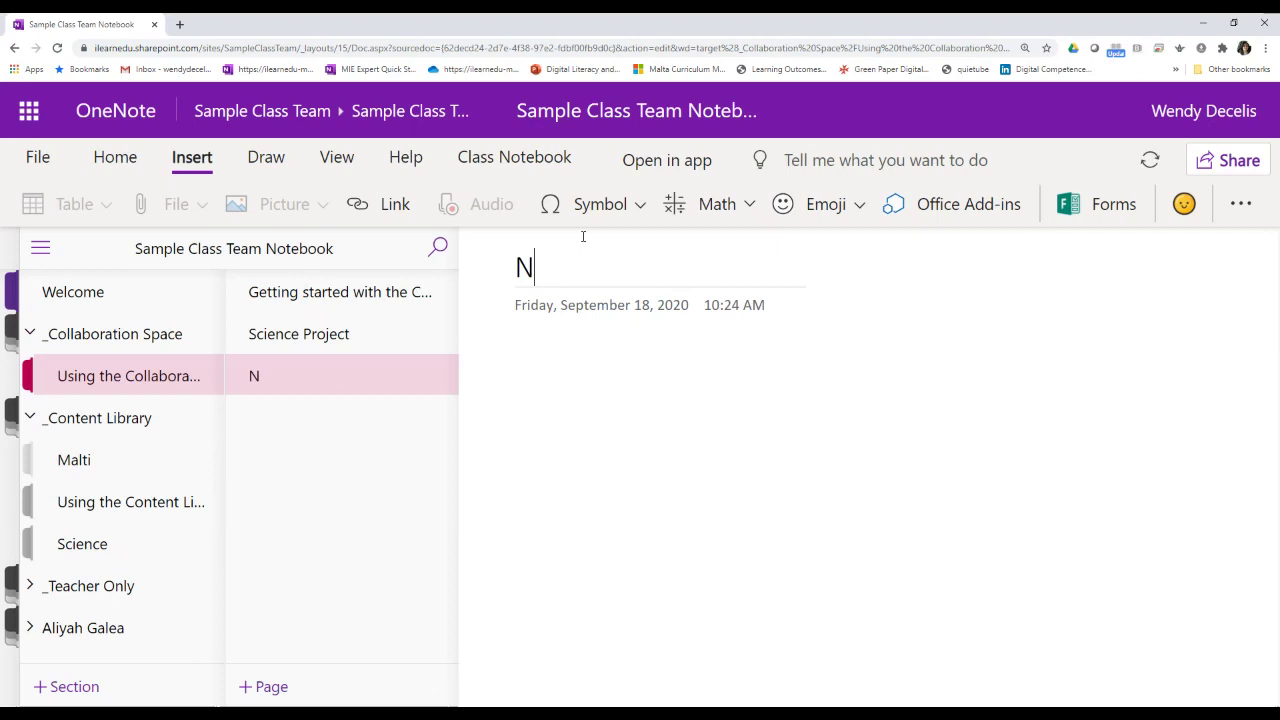
pyautogui.press('BackSpace')
pyautogui.write('Handout')
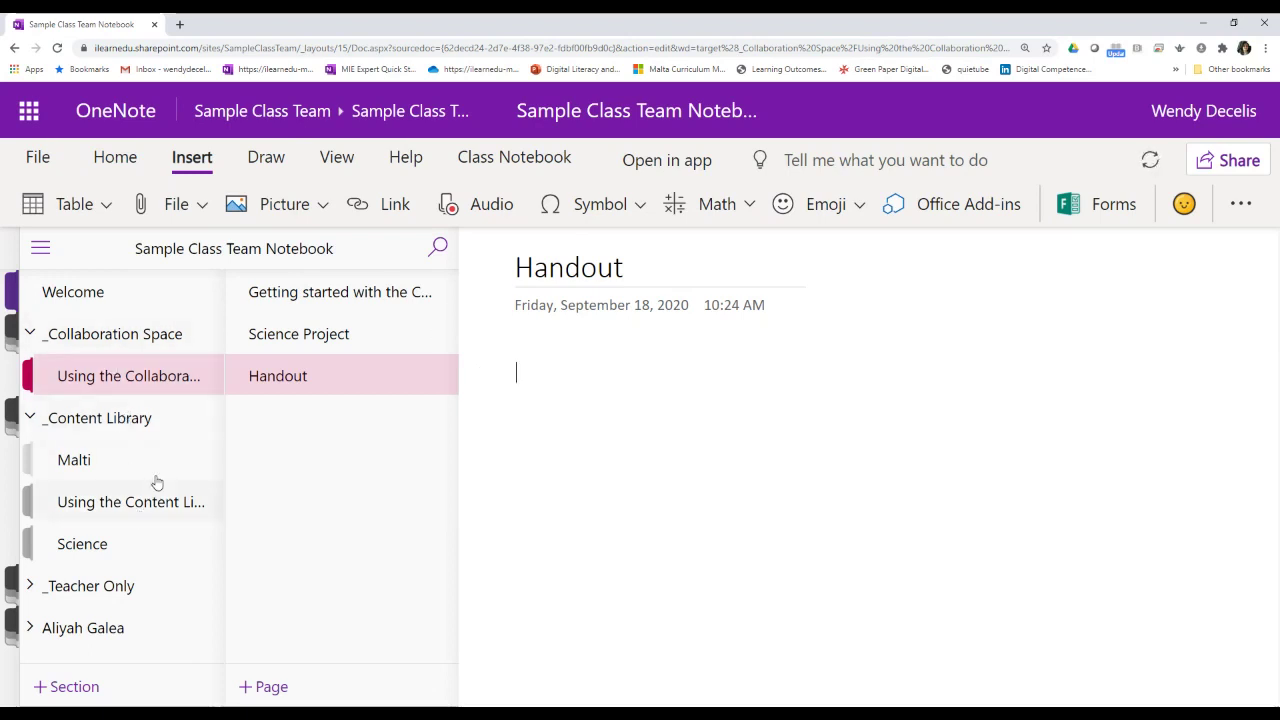
# Collapse the _Collaboration Space group and leave the _Content Library group expanded.
pyautogui.click(94, 421)
pyautogui.click(94, 419)
pyautogui.click(94, 334)
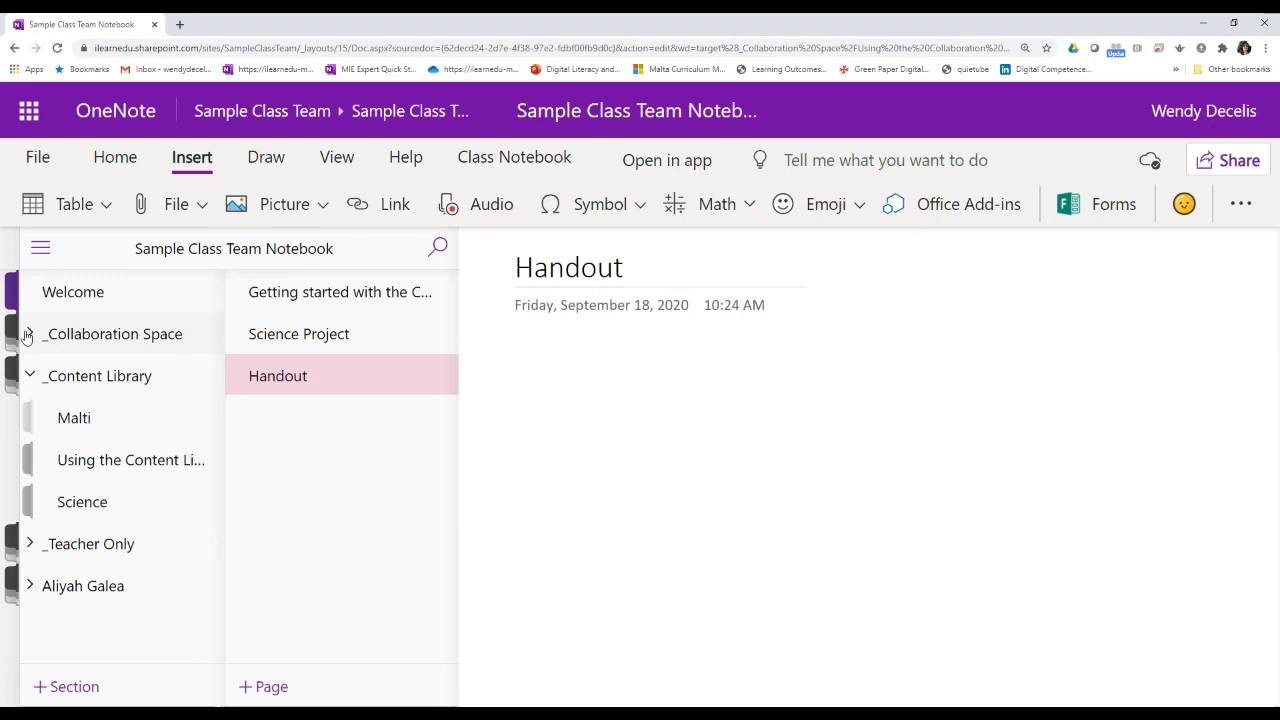
# Add a page titled "Handout" to the Using the Content Library section of the _Content Library group.
pyautogui.click(110, 460)
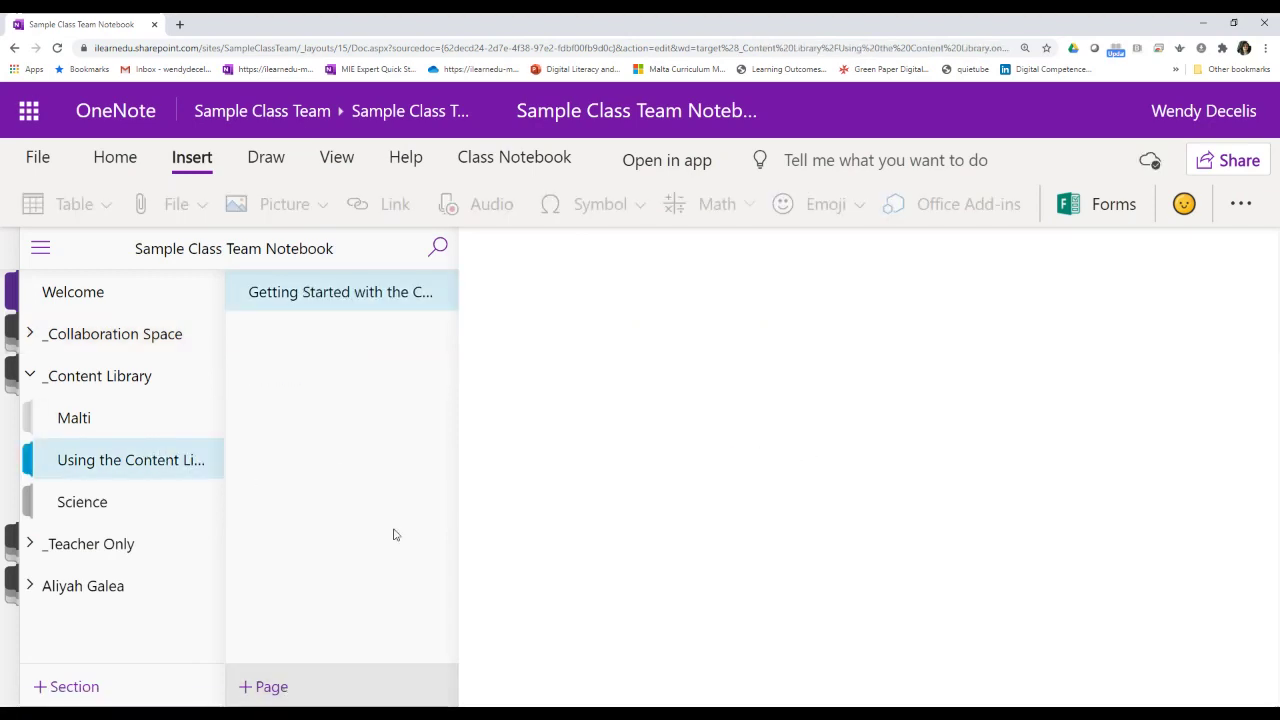
pyautogui.click(265, 688)
pyautogui.write('Ha')
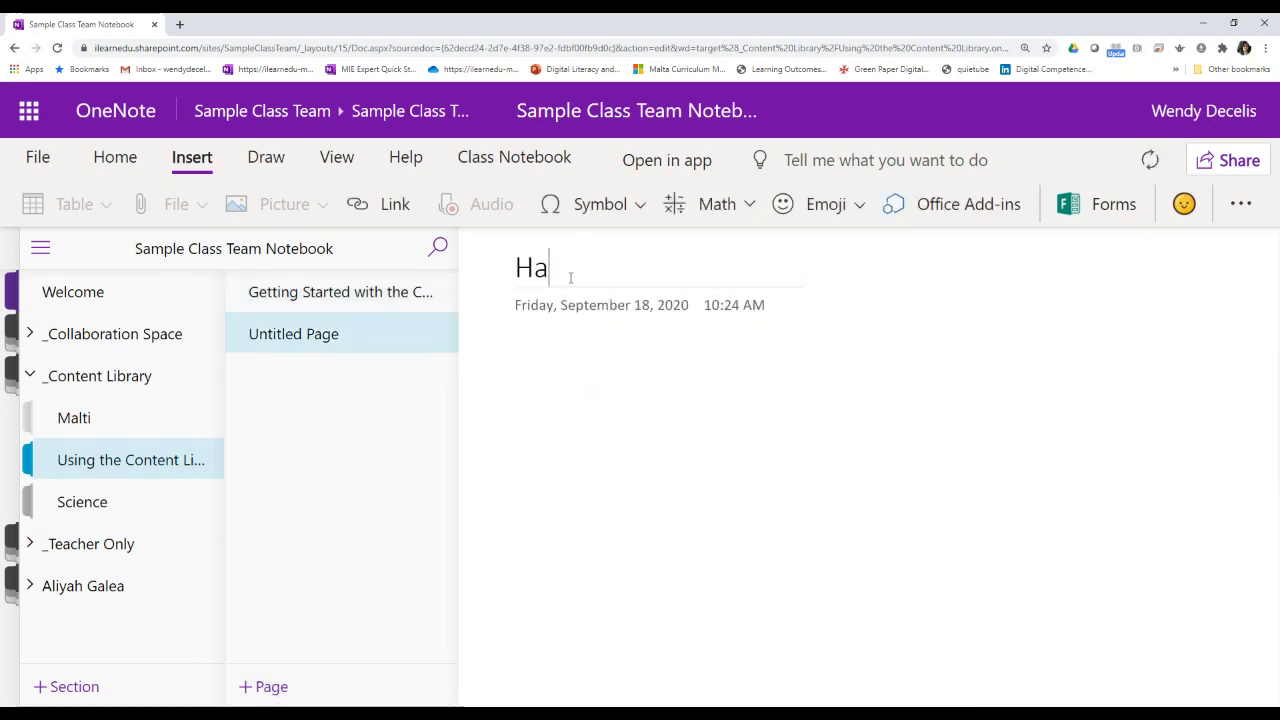
pyautogui.write('ndout')
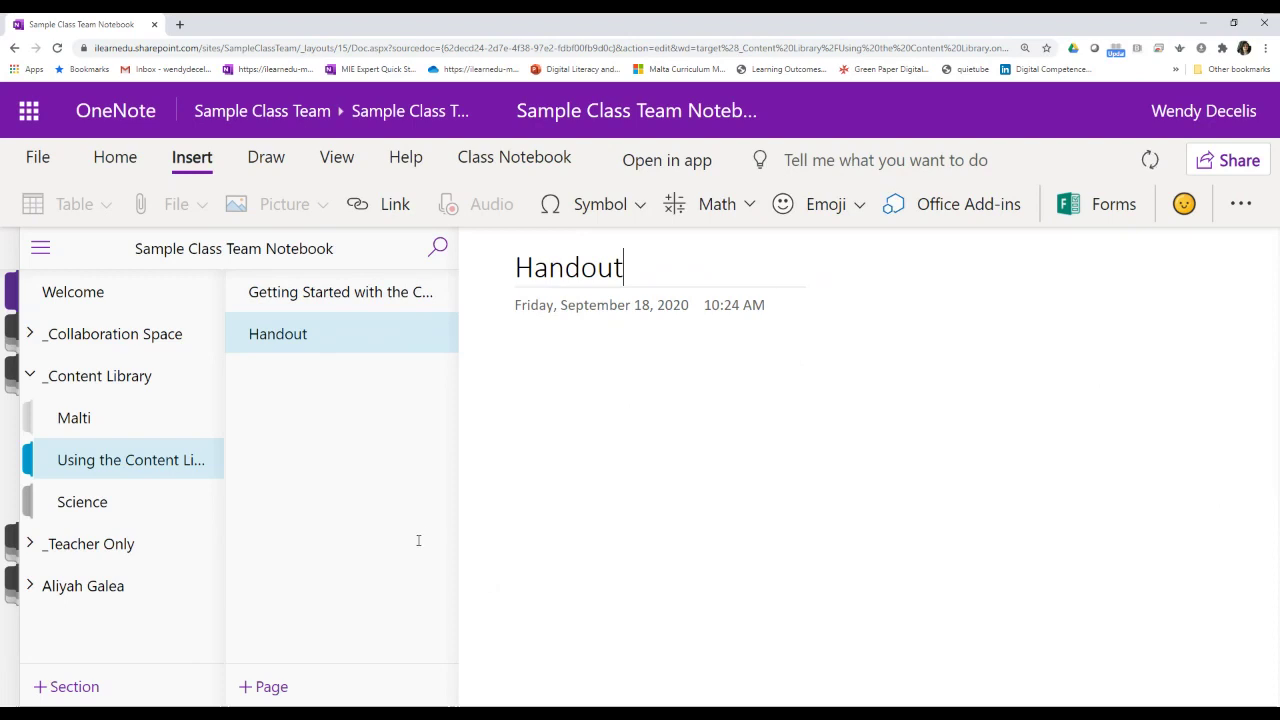
pyautogui.press('Return')
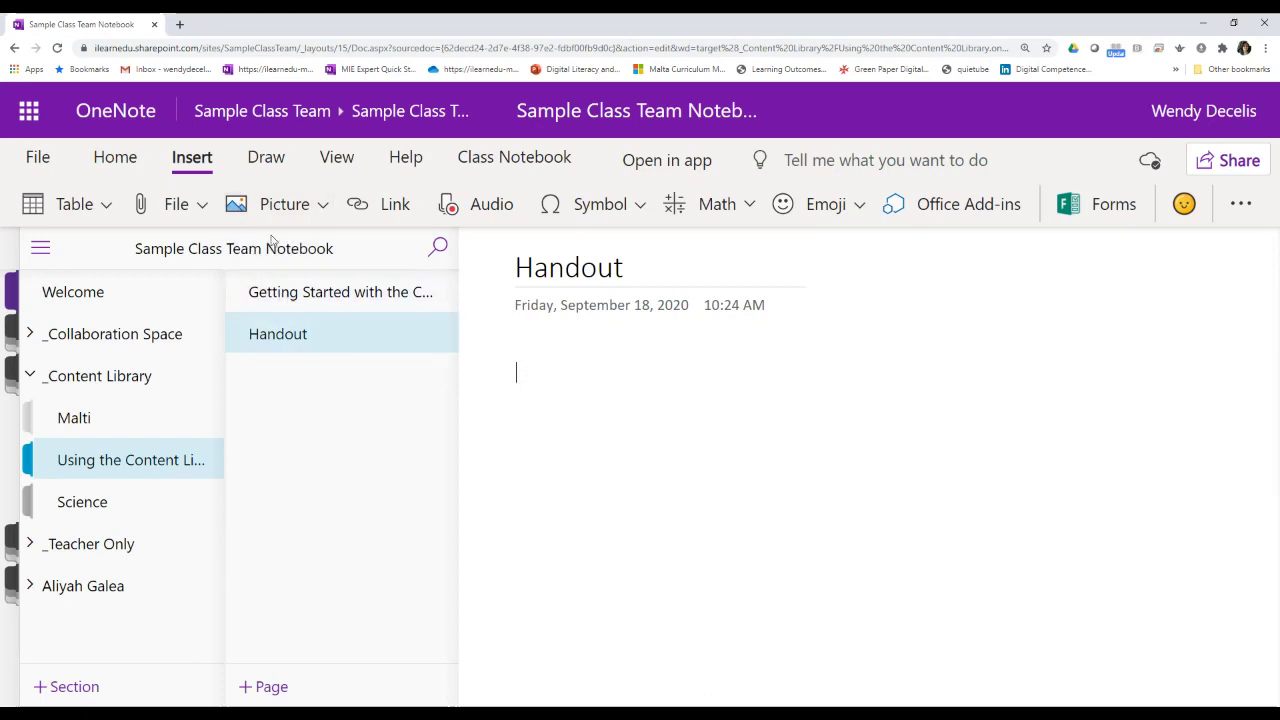
# Insert the thesunfacts PDF from the Worksheets folder as a file printout on the Handout page and look over the printout.
pyautogui.click(202, 206)
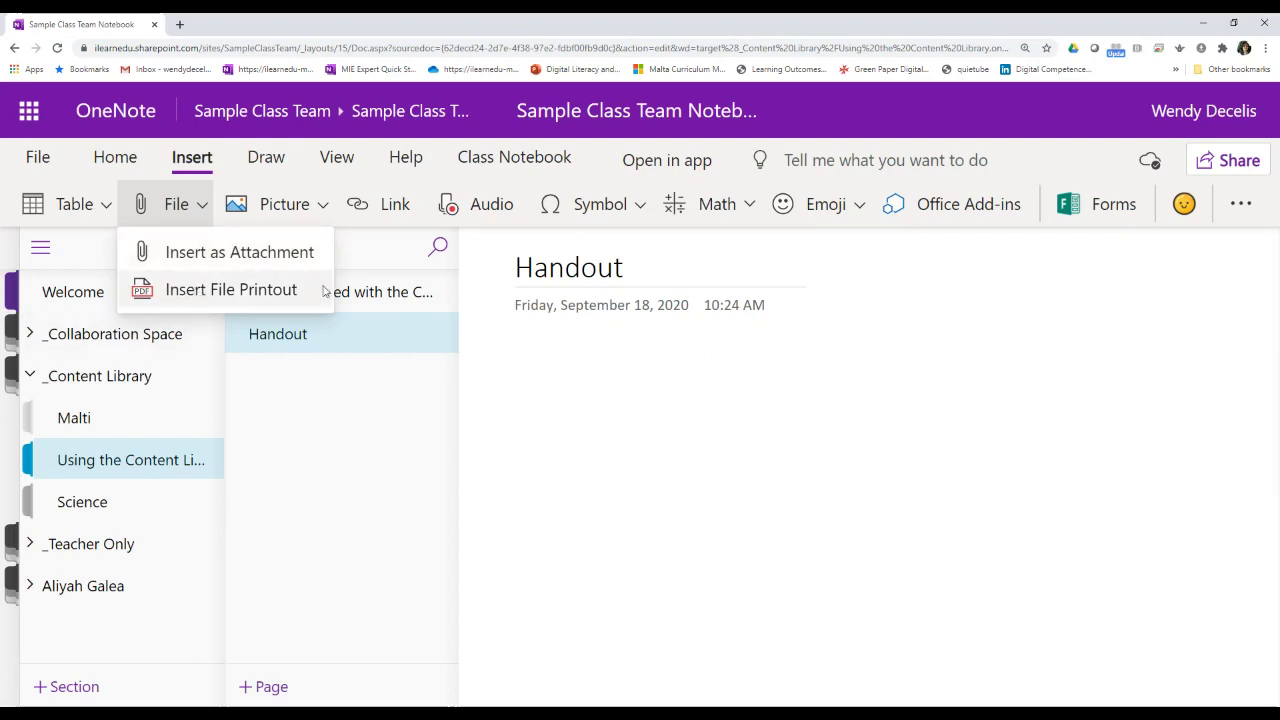
pyautogui.click(222, 297)
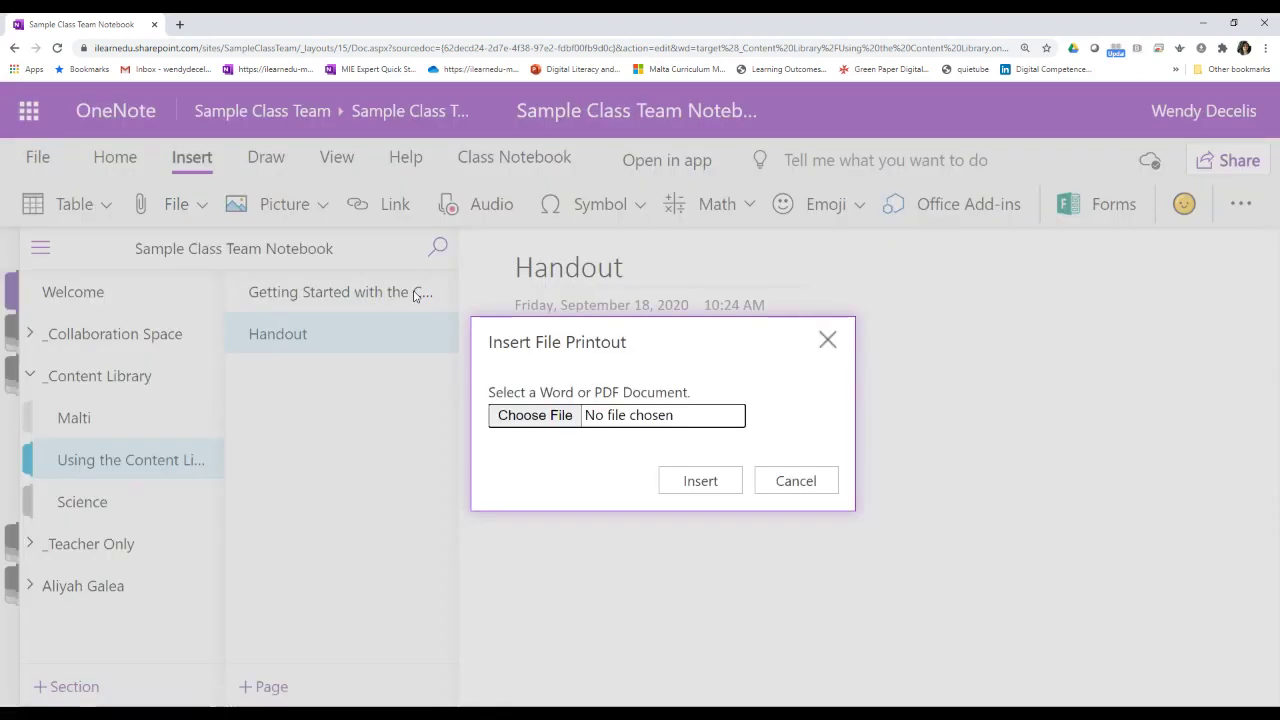
pyautogui.click(534, 413)
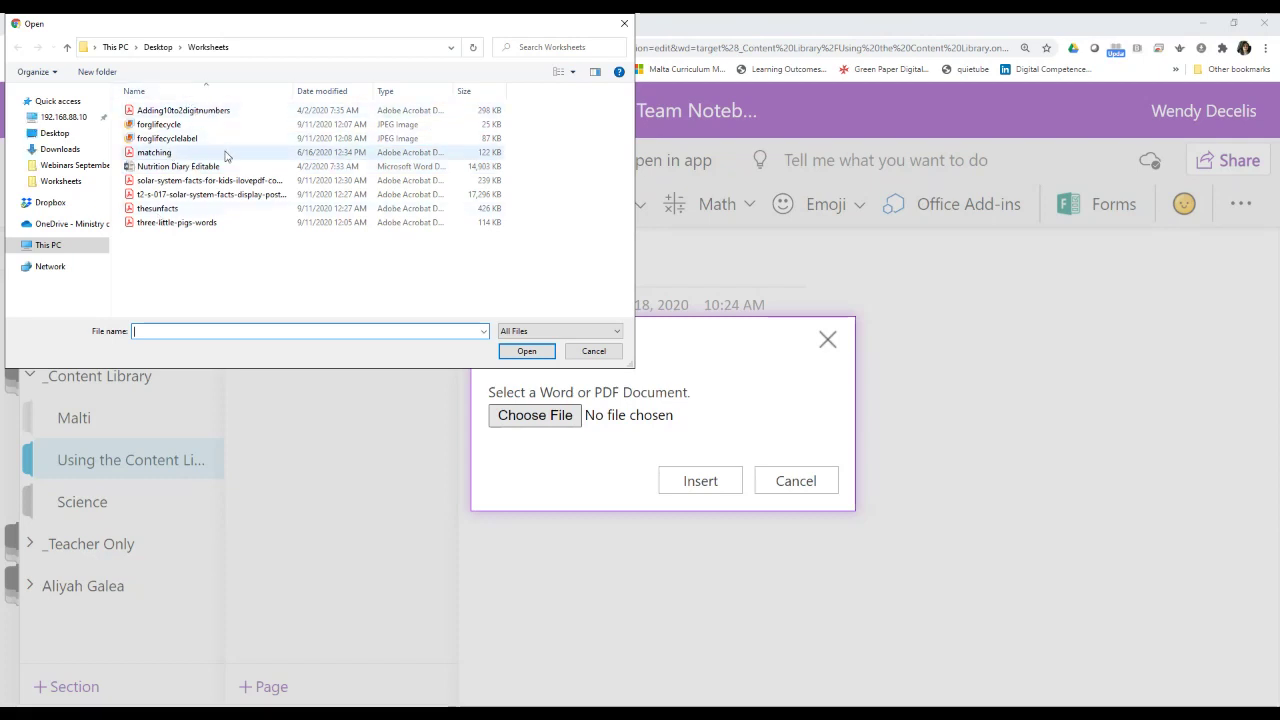
pyautogui.click(232, 182)
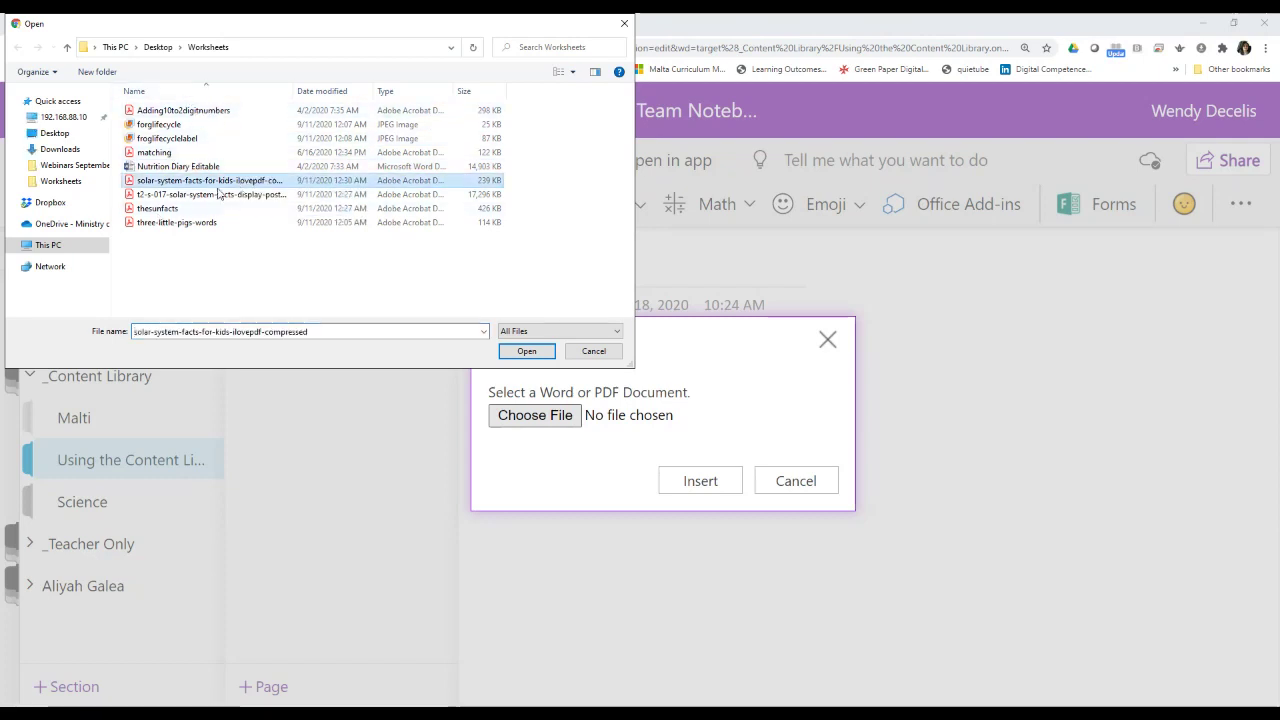
pyautogui.click(200, 208)
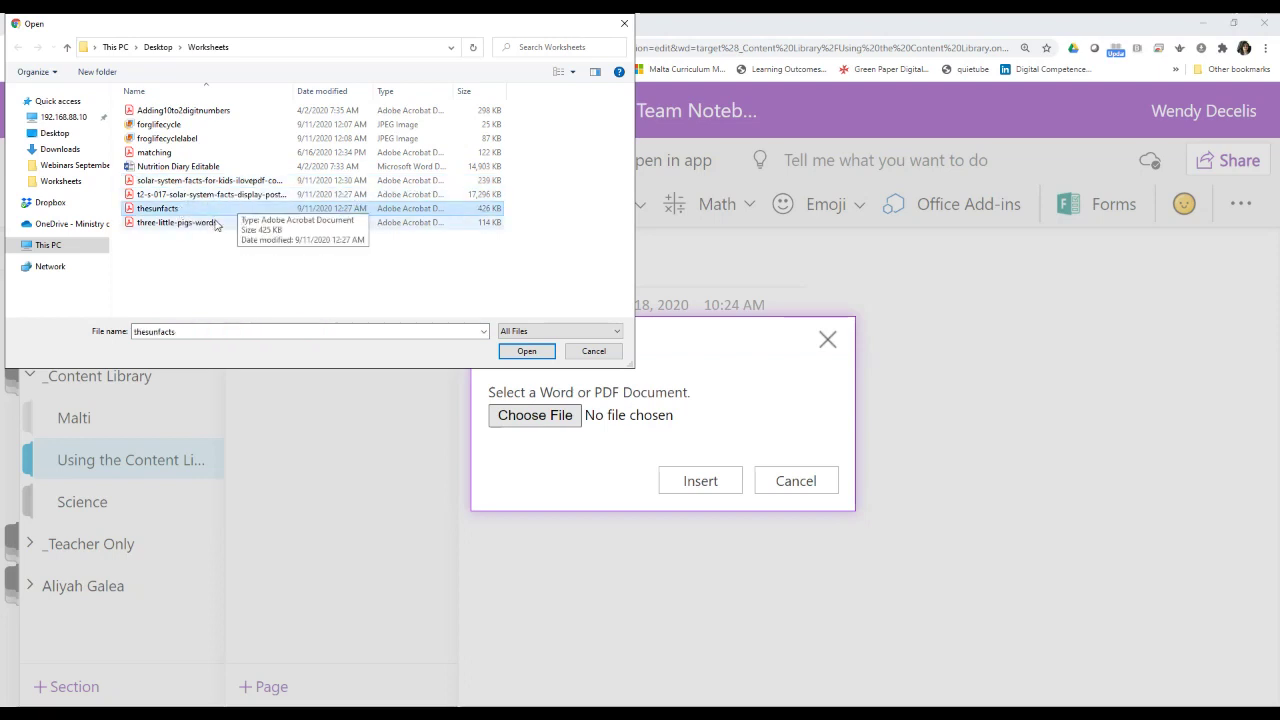
pyautogui.click(506, 346)
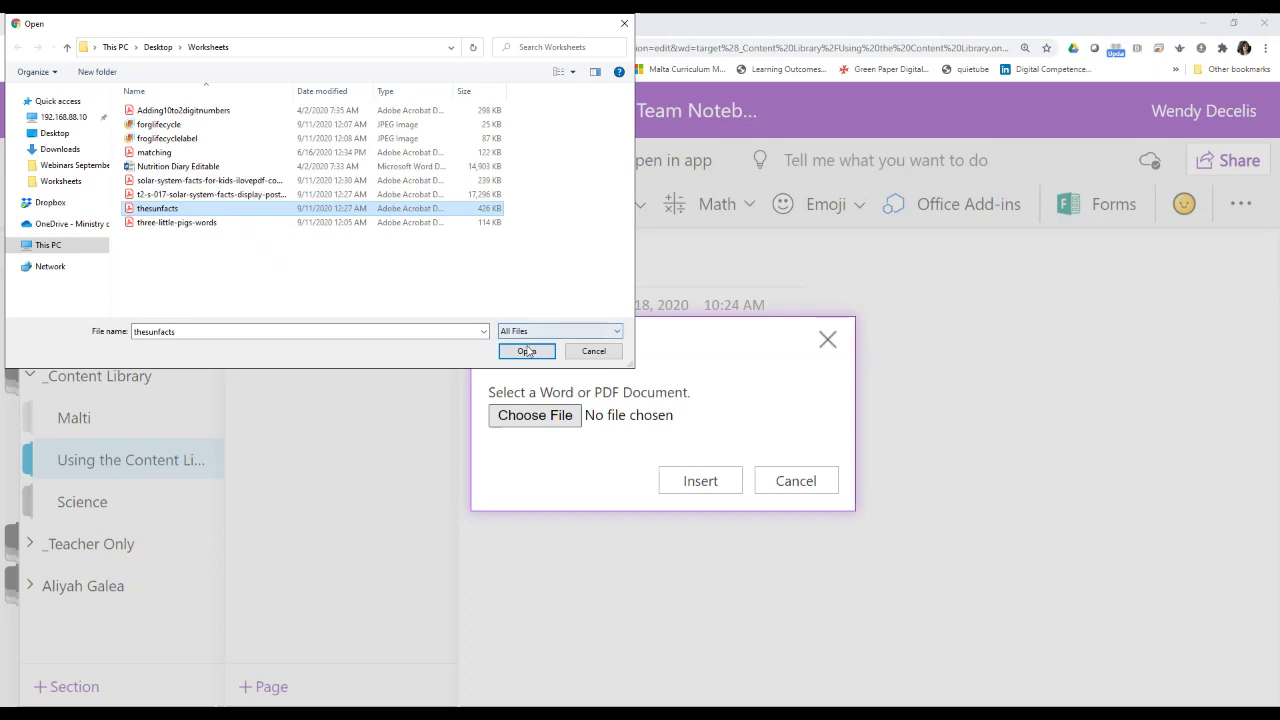
pyautogui.click(718, 484)
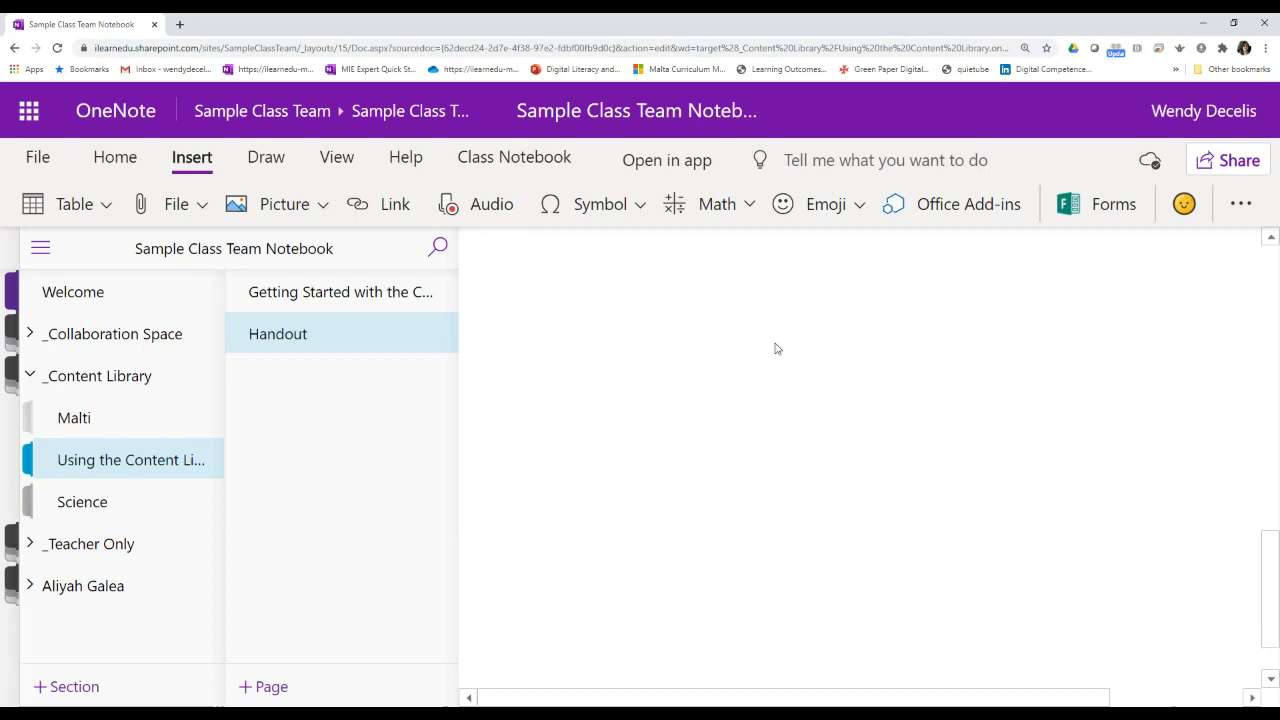
pyautogui.scroll(-2, 1163, 440)
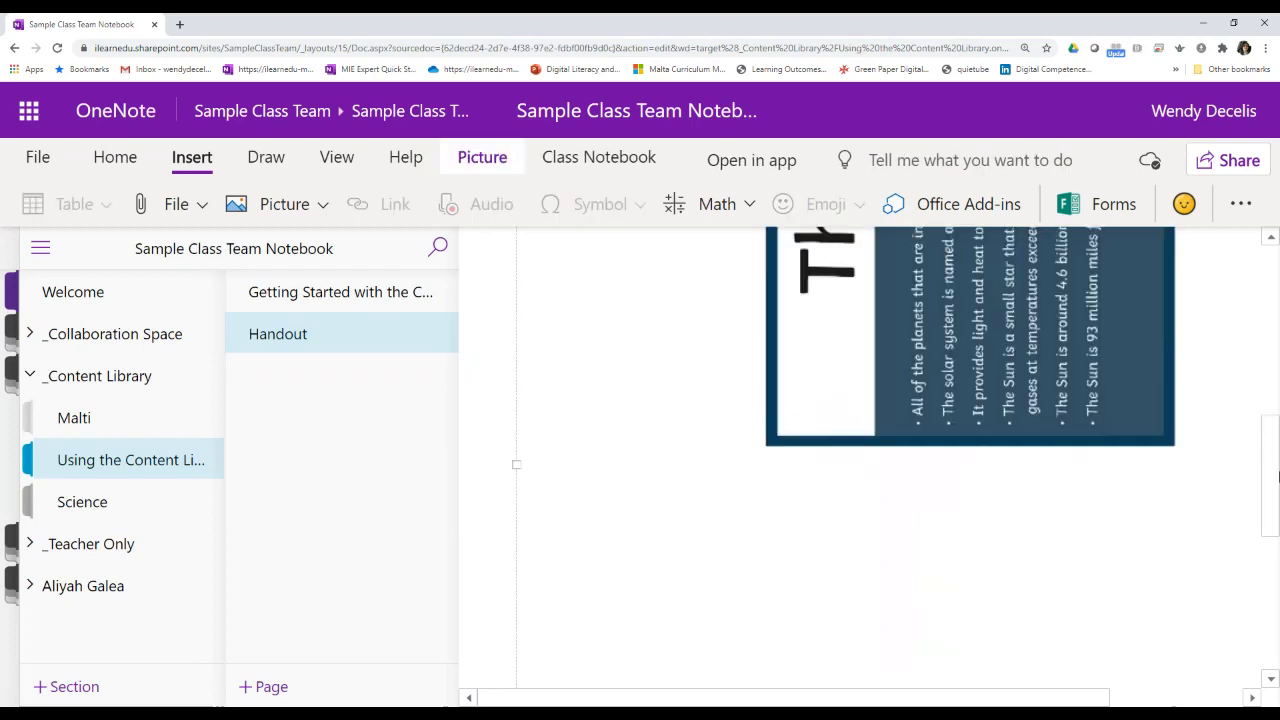
pyautogui.moveTo(1277, 477); pyautogui.dragTo(1252, 348)
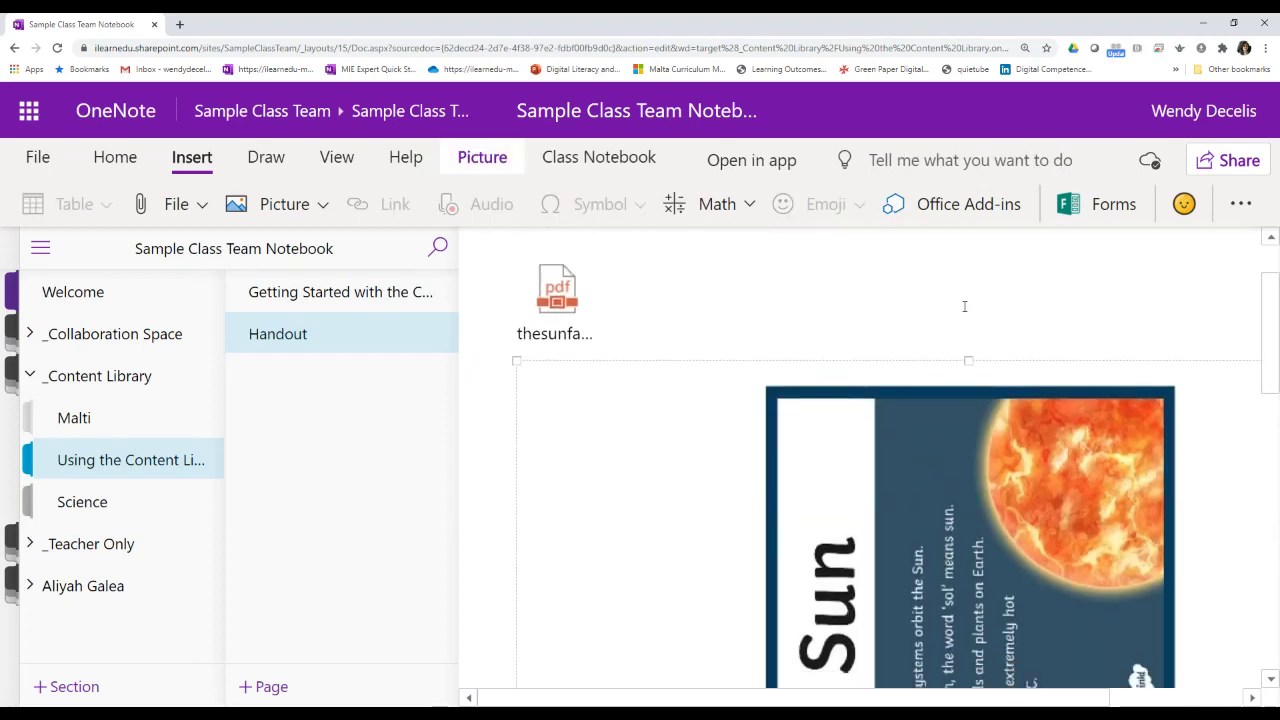
pyautogui.scroll(-2, 946, 428)
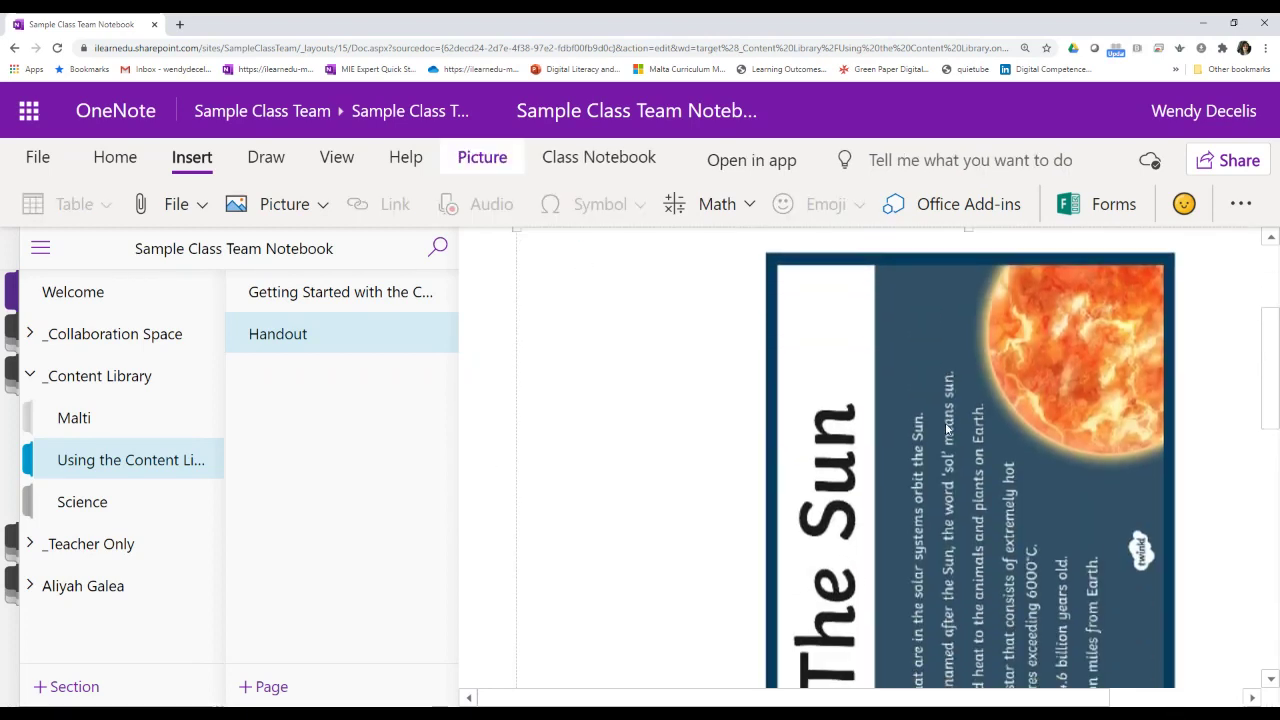
pyautogui.scroll(-1, 866, 470)
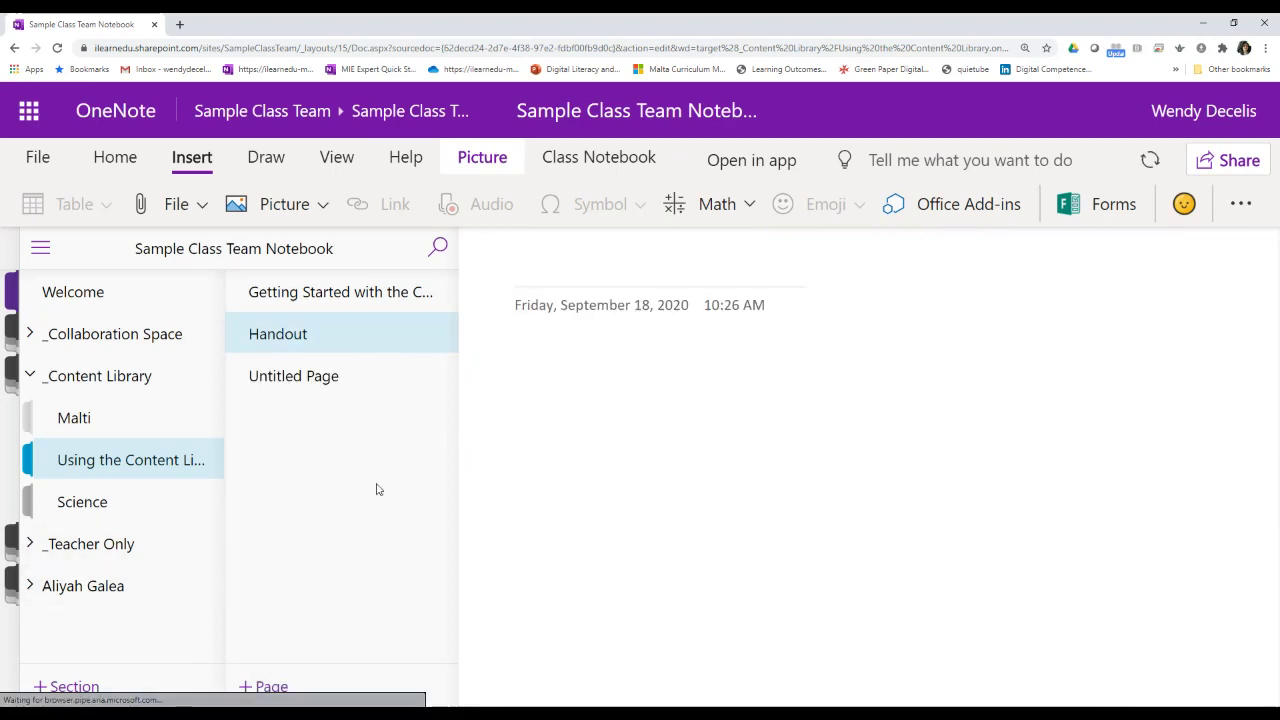
# Add a page titled "Handout 2" below Handout and insert the matching PDF from the Worksheets folder as a file printout.
pyautogui.write('Handout 2')
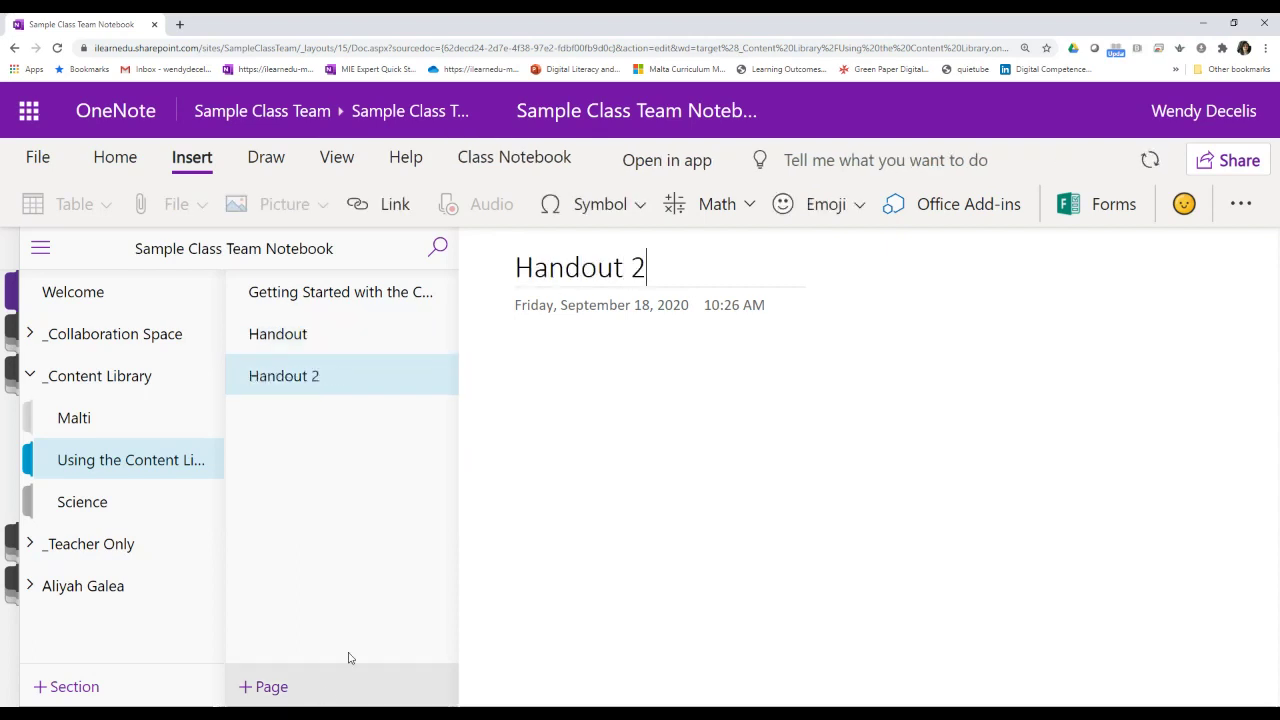
pyautogui.click(545, 374)
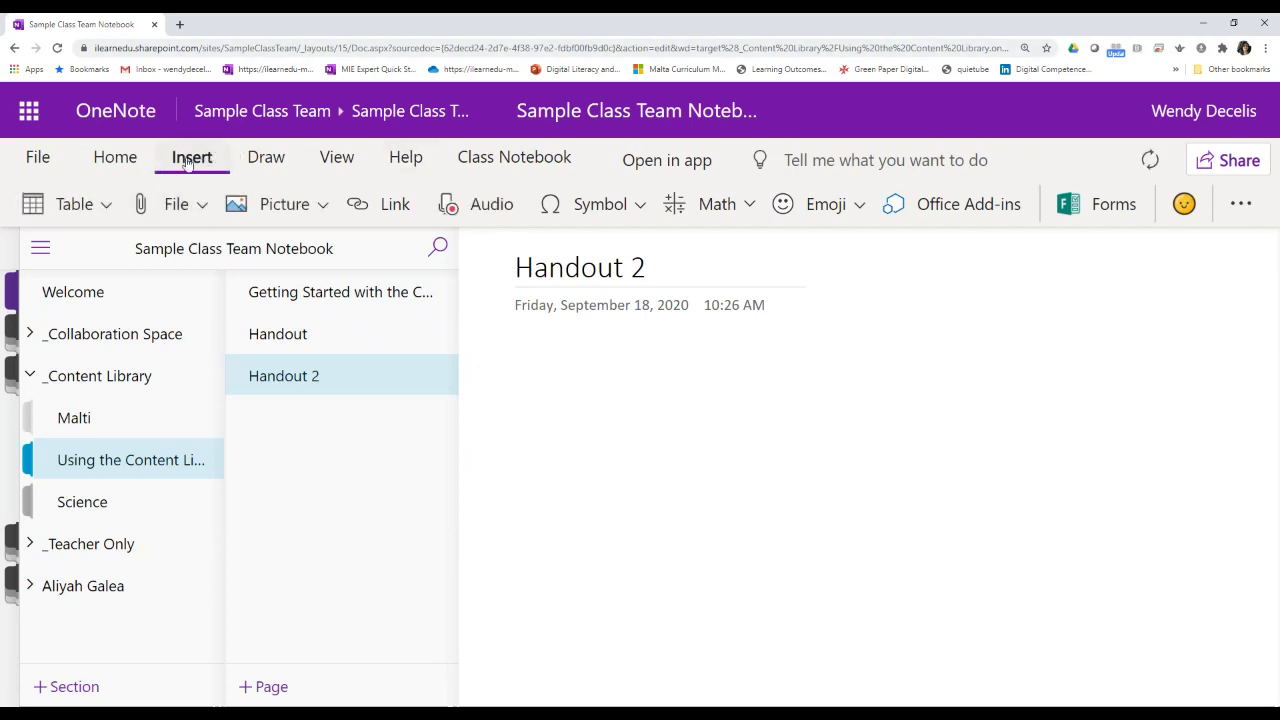
pyautogui.click(202, 206)
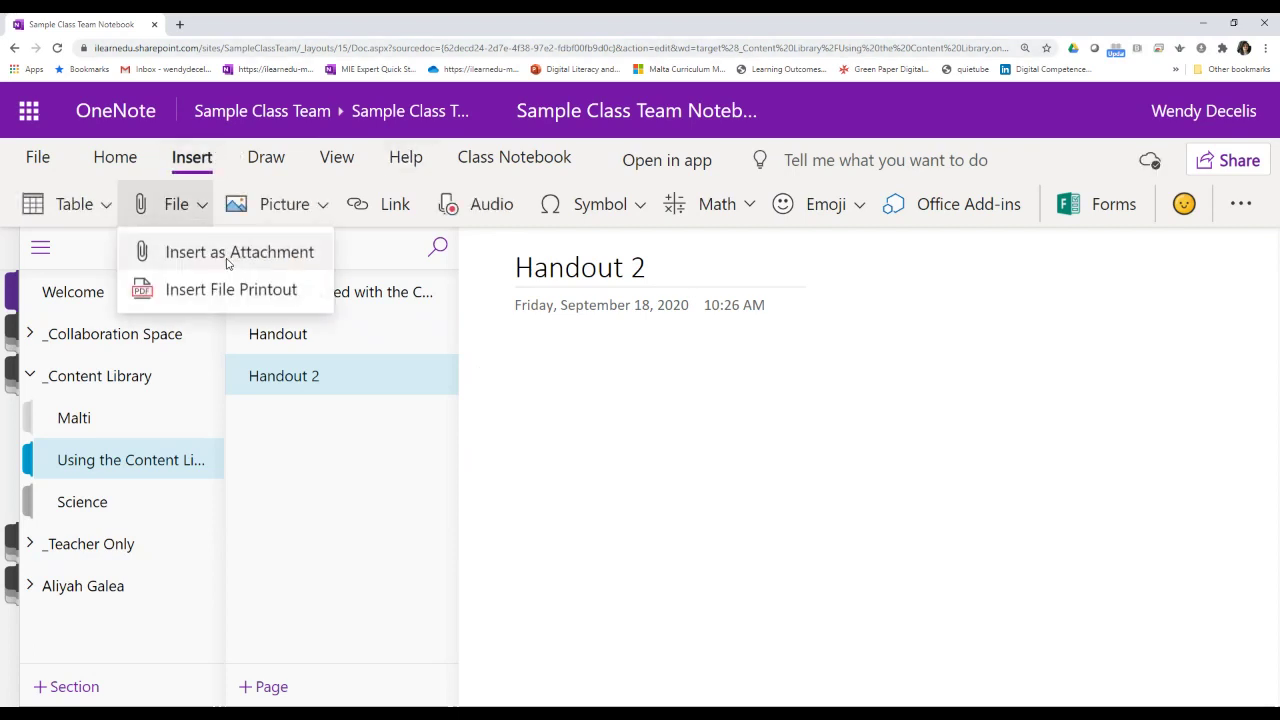
pyautogui.click(232, 290)
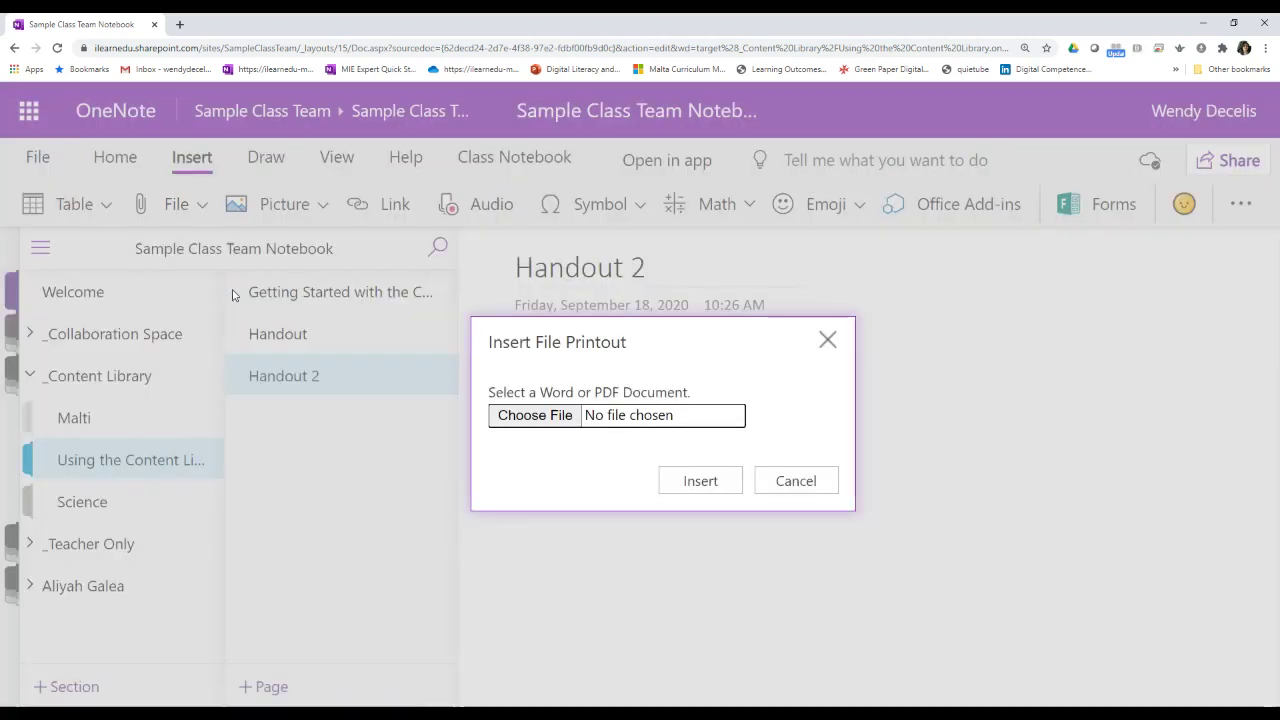
pyautogui.click(558, 416)
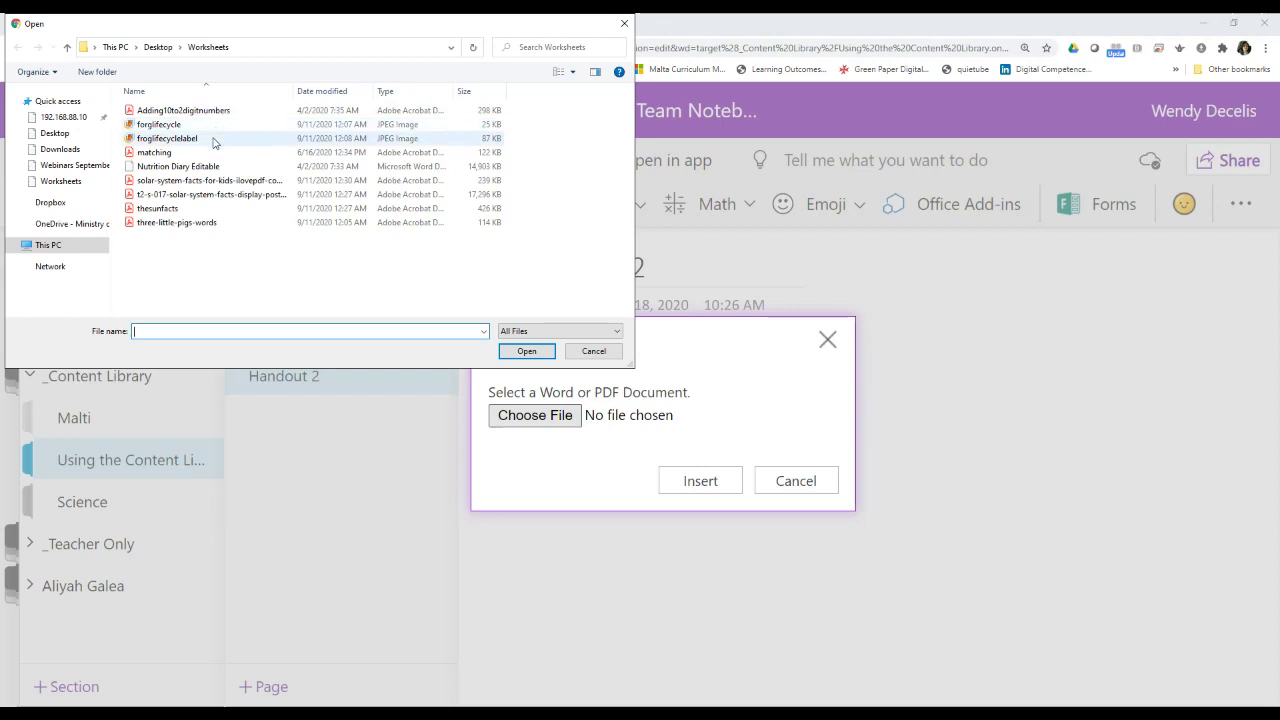
pyautogui.click(207, 151)
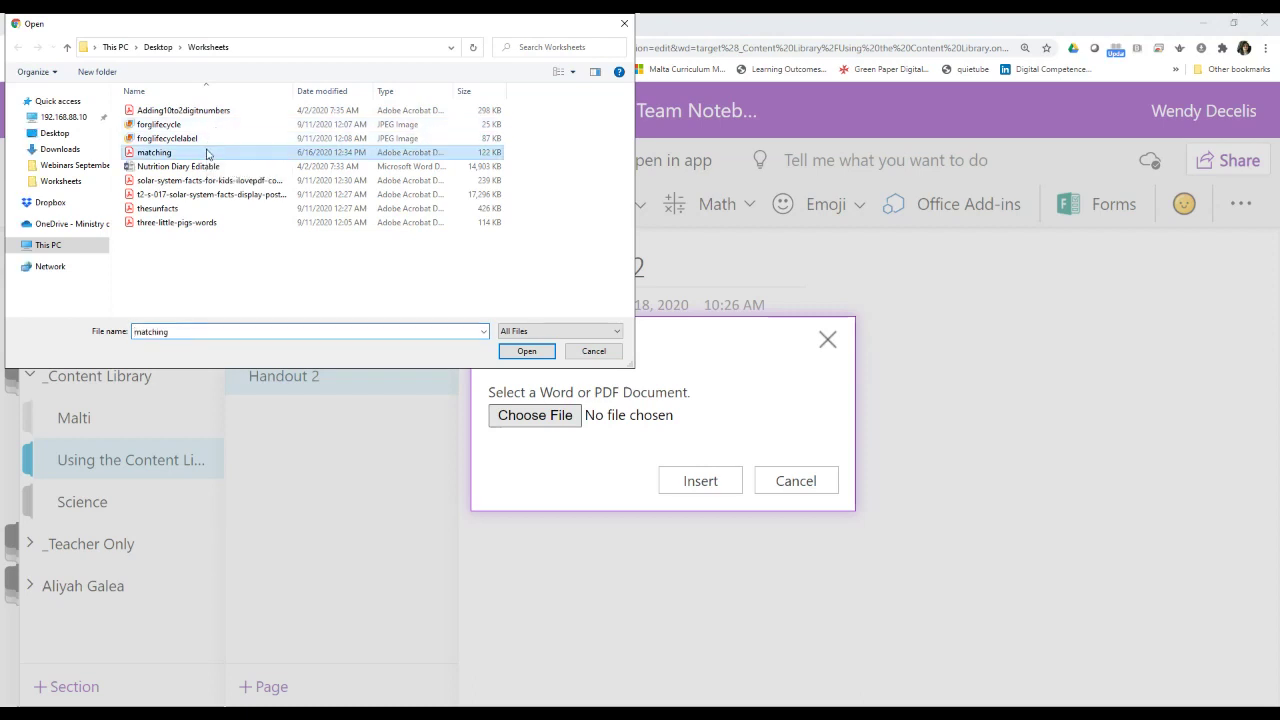
pyautogui.click(526, 351)
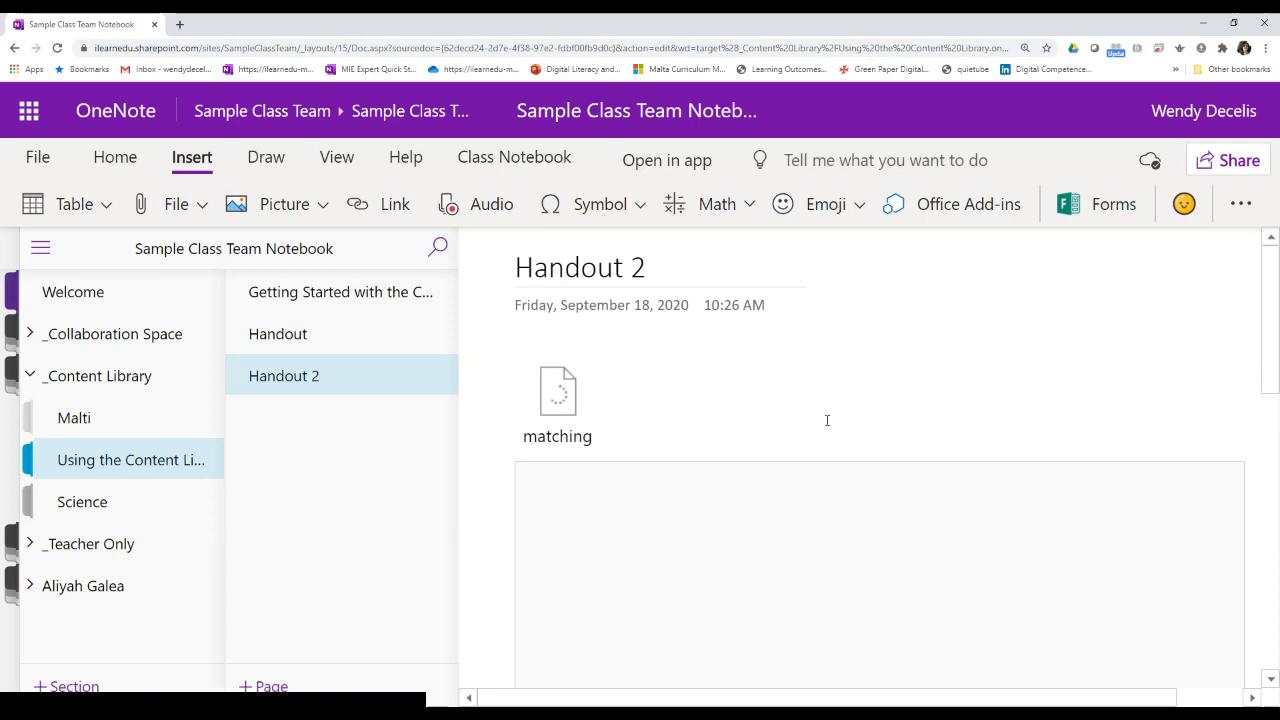
# Examine the Count and Match worksheet printout and its attached PDF on the Handout 2 page.
pyautogui.scroll(-1, 778, 414)
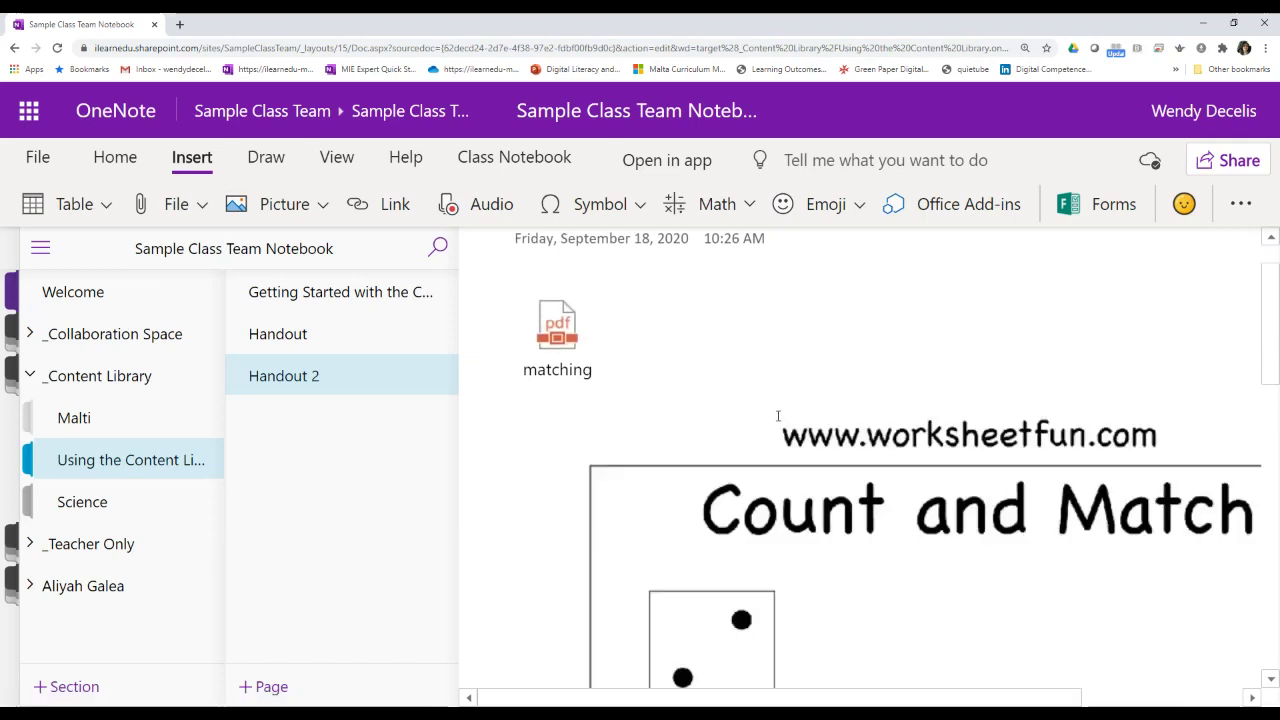
pyautogui.scroll(-2, 778, 434)
pyautogui.scroll(-3, 783, 431)
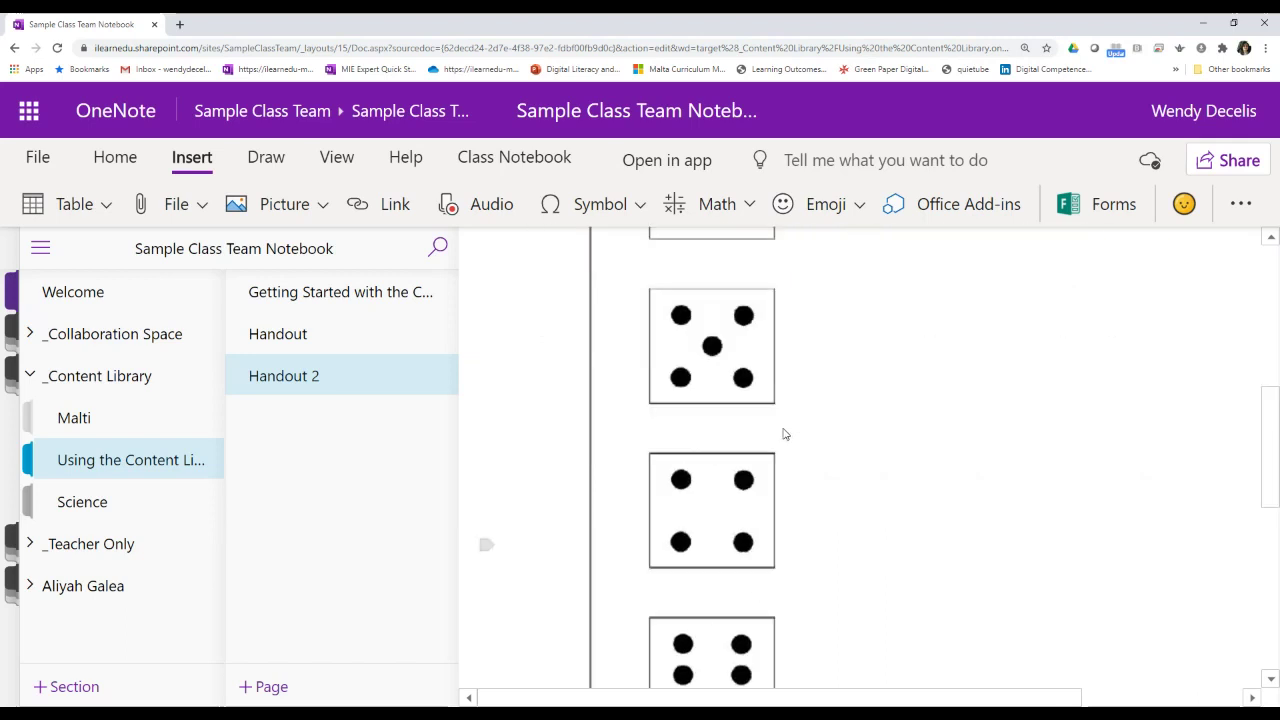
pyautogui.scroll(1, 785, 434)
pyautogui.scroll(5, 785, 434)
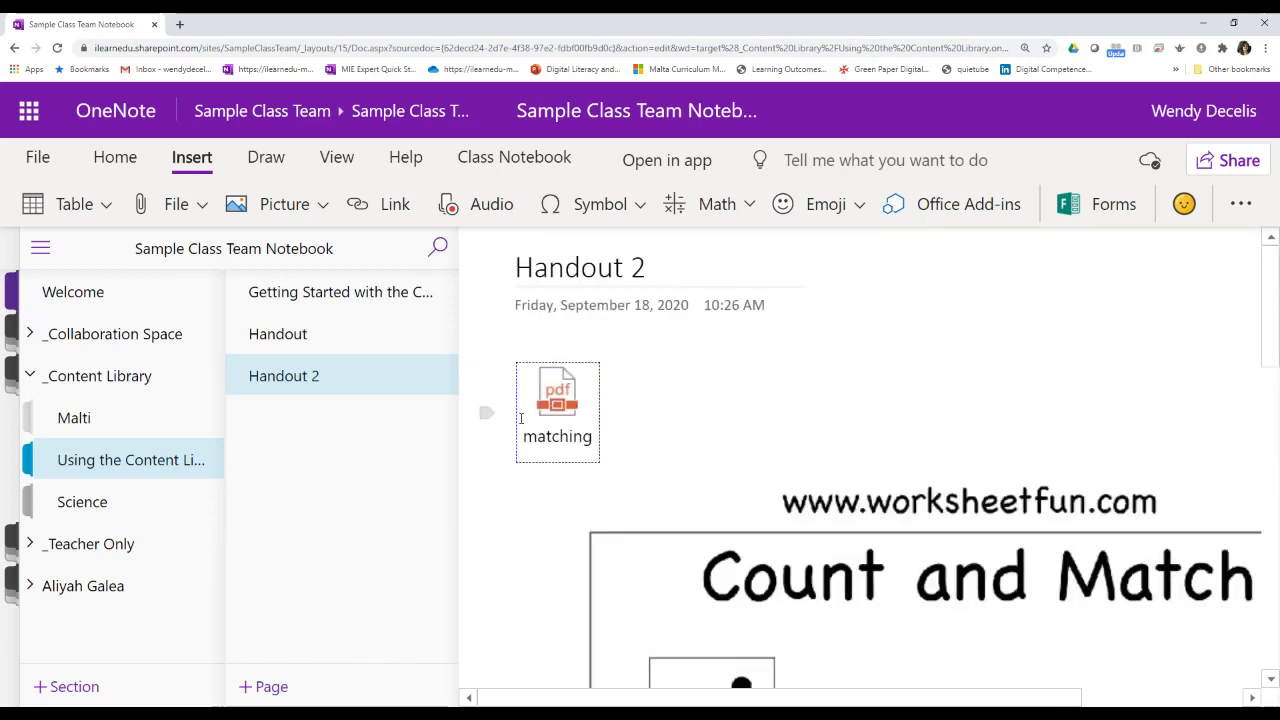
pyautogui.scroll(-1, 559, 401)
pyautogui.rightClick(558, 398)
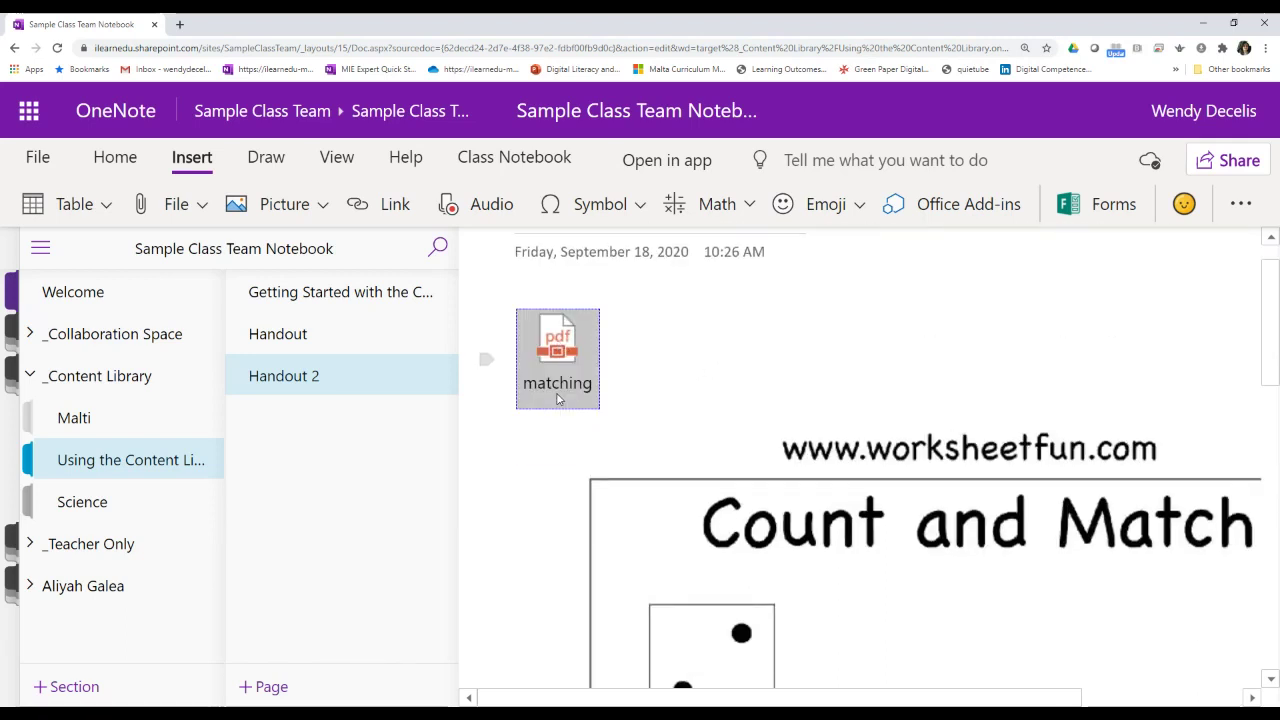
pyautogui.click(626, 362)
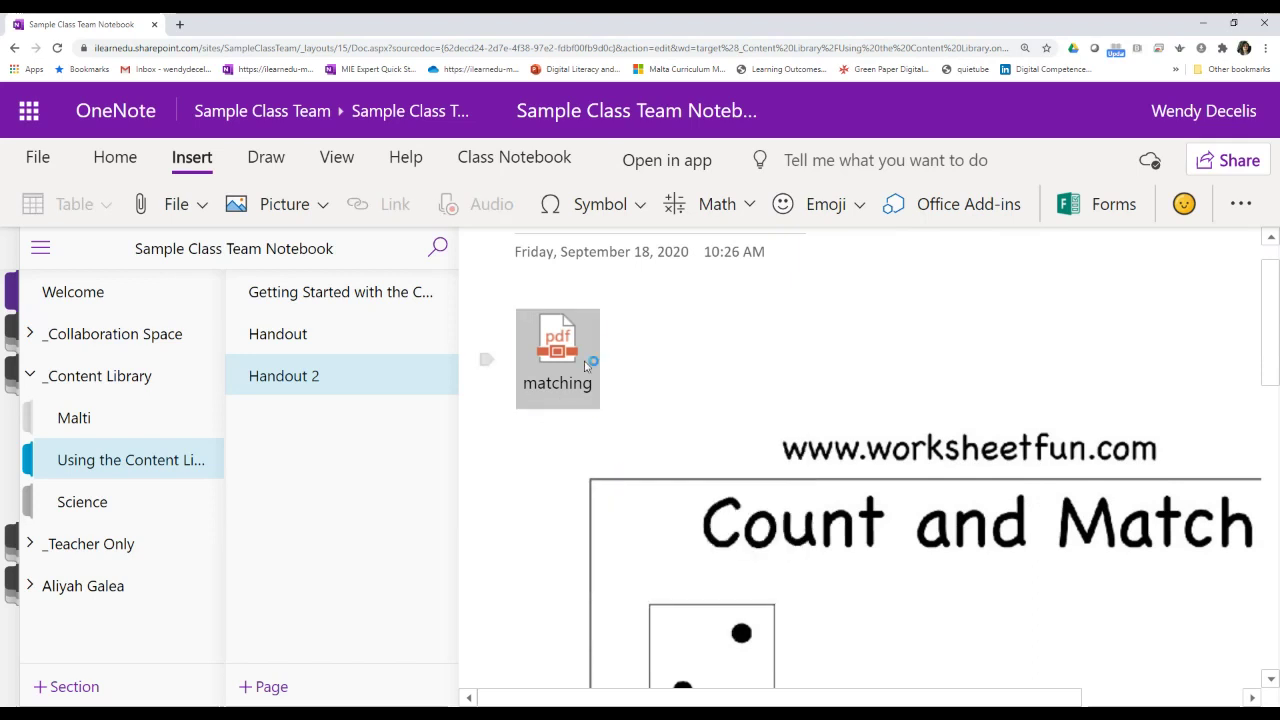
pyautogui.click(569, 359)
# Add a page titled "The three little pigs" to the existing section of the _Teacher Only group and place the cursor in its body.
pyautogui.click(158, 535)
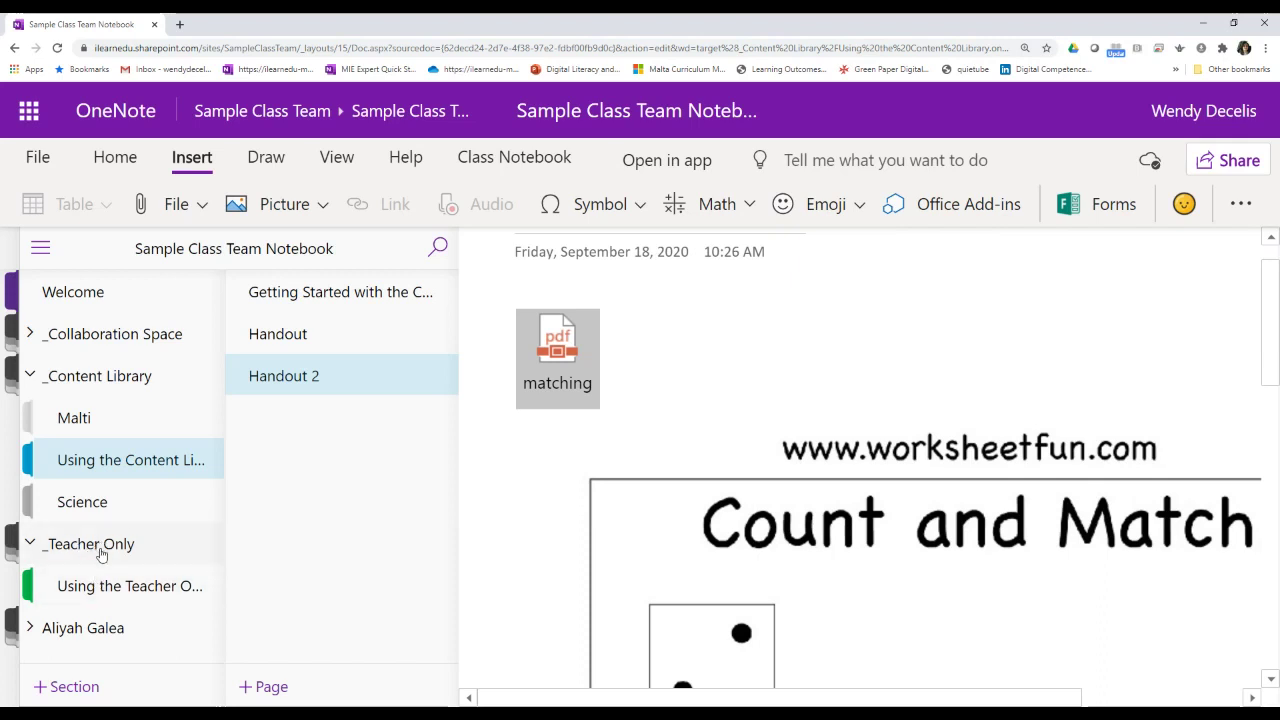
pyautogui.click(86, 591)
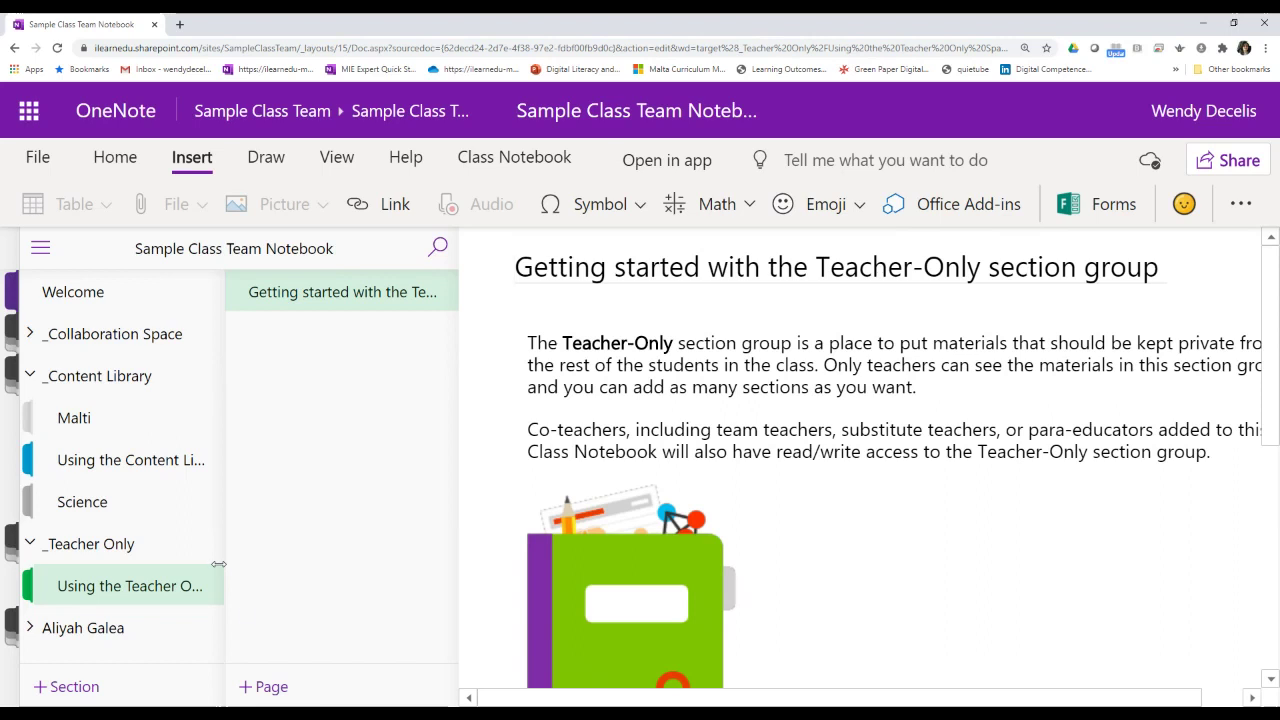
pyautogui.click(289, 678)
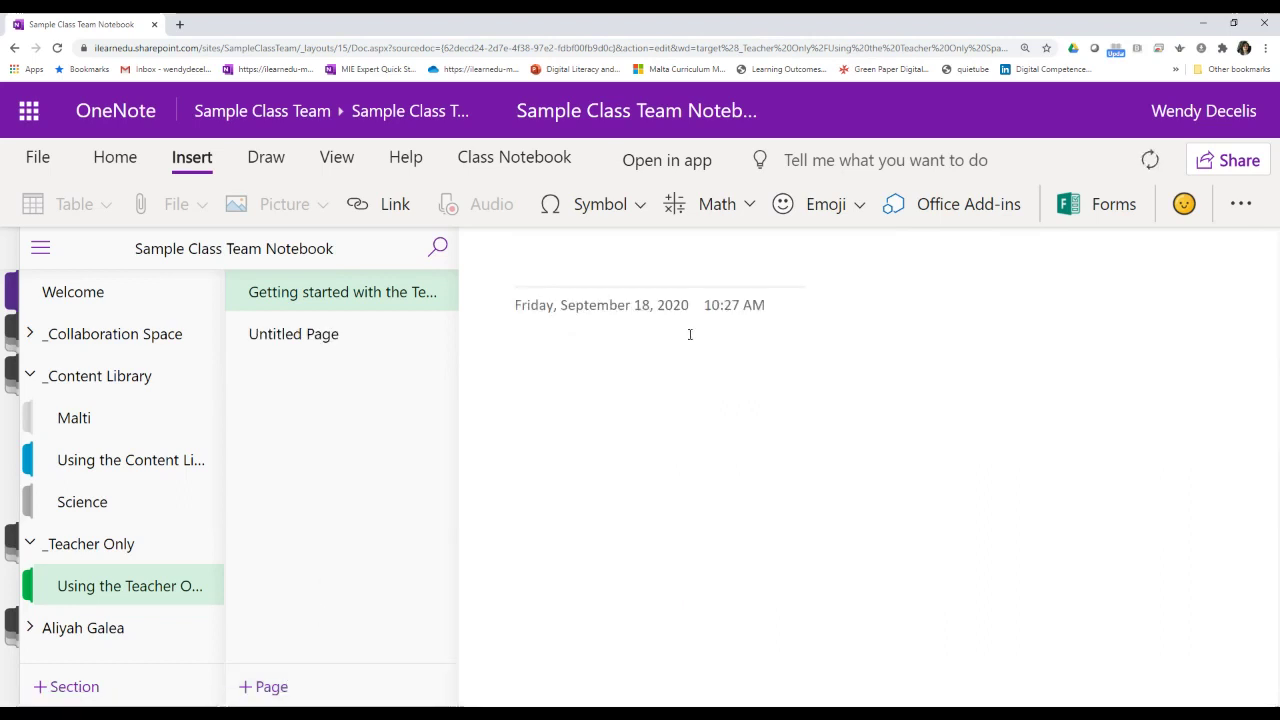
pyautogui.write('Th')
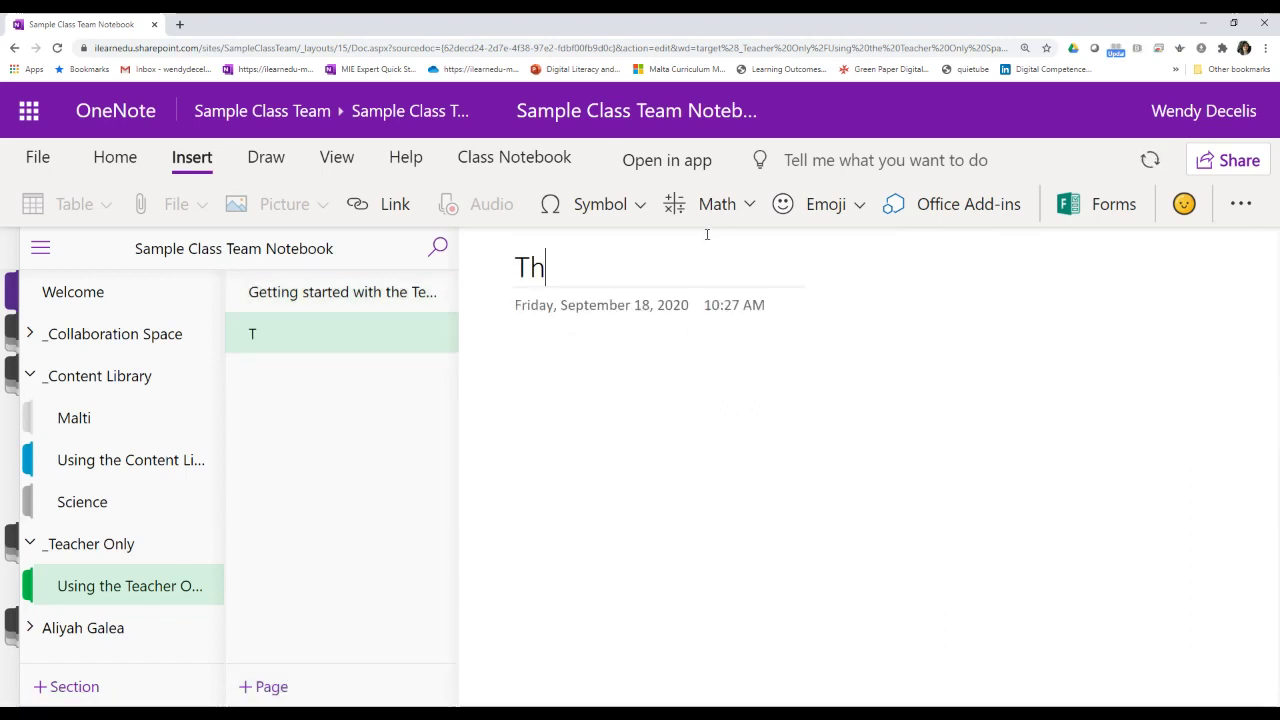
pyautogui.write('e three little')
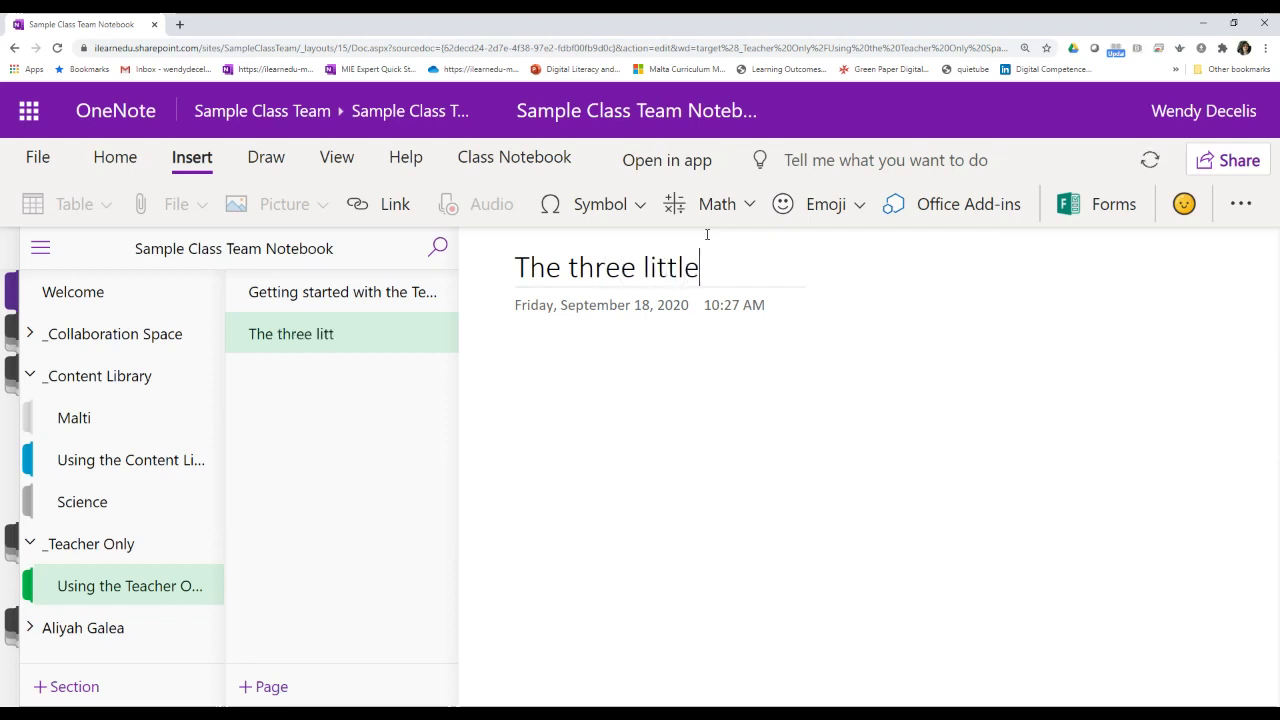
pyautogui.write(' pigs')
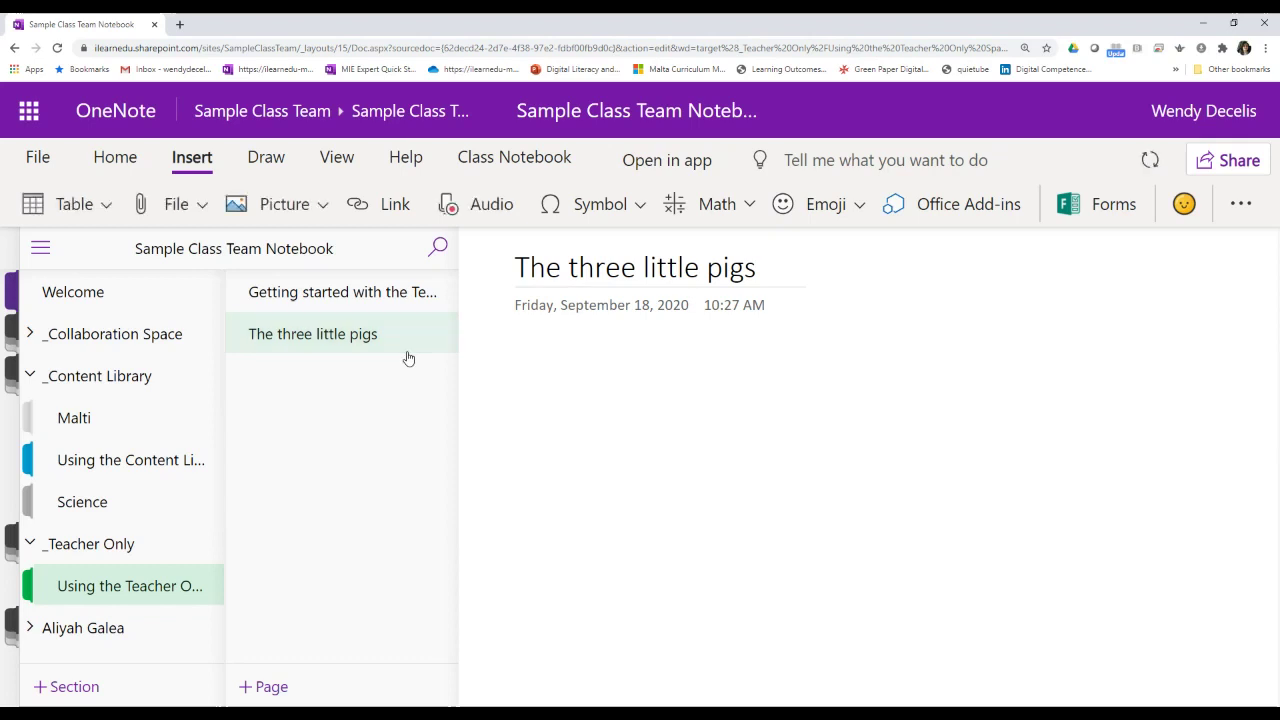
pyautogui.click(530, 325)
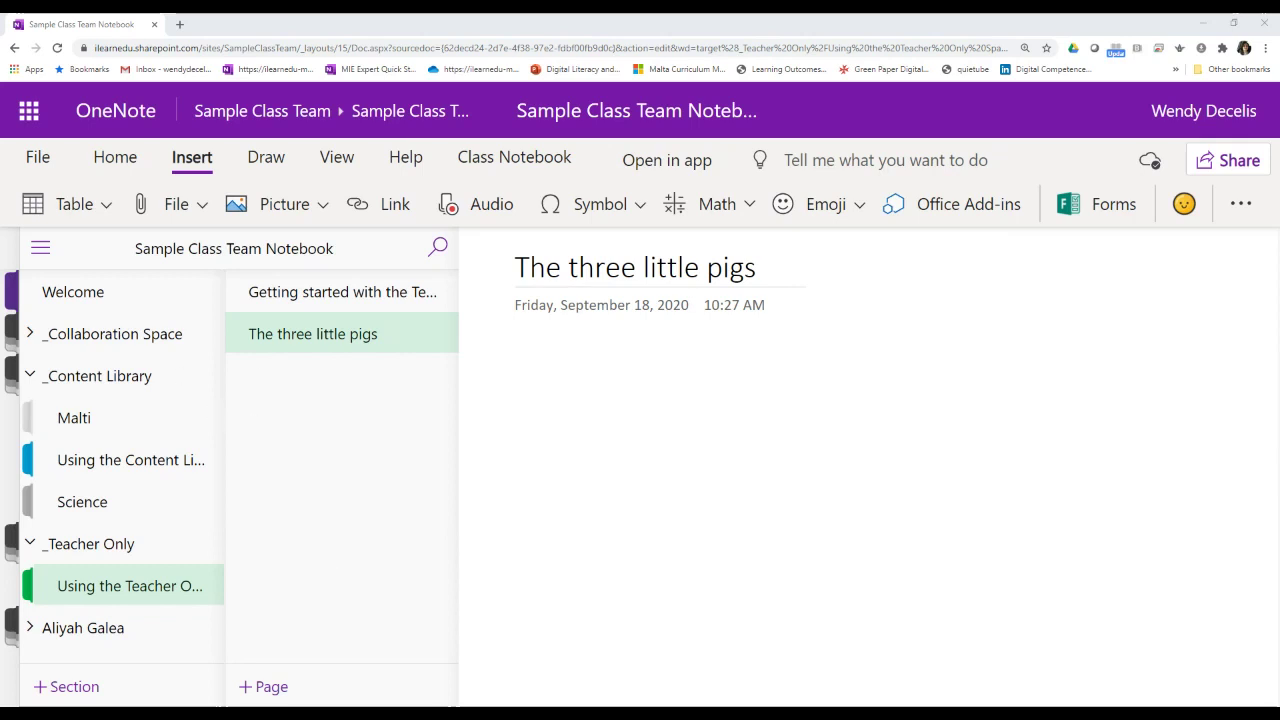
pyautogui.click(514, 371)
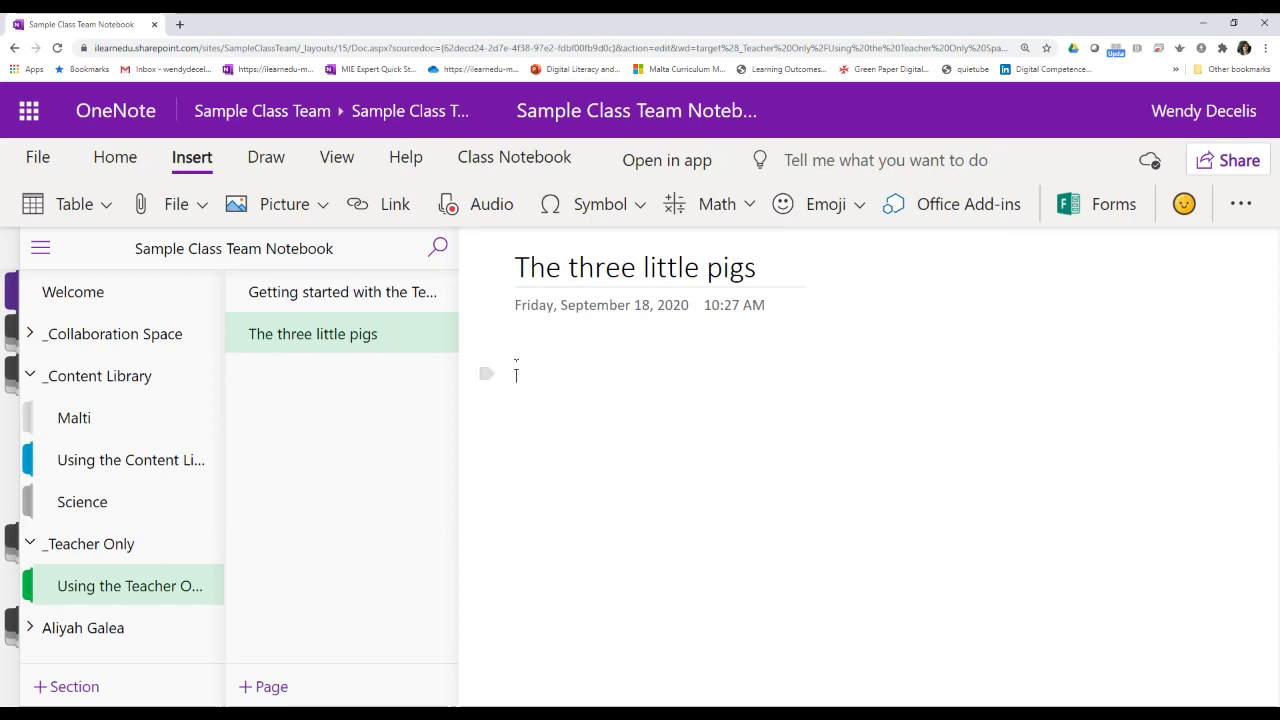
pyautogui.write('Watch this video:')
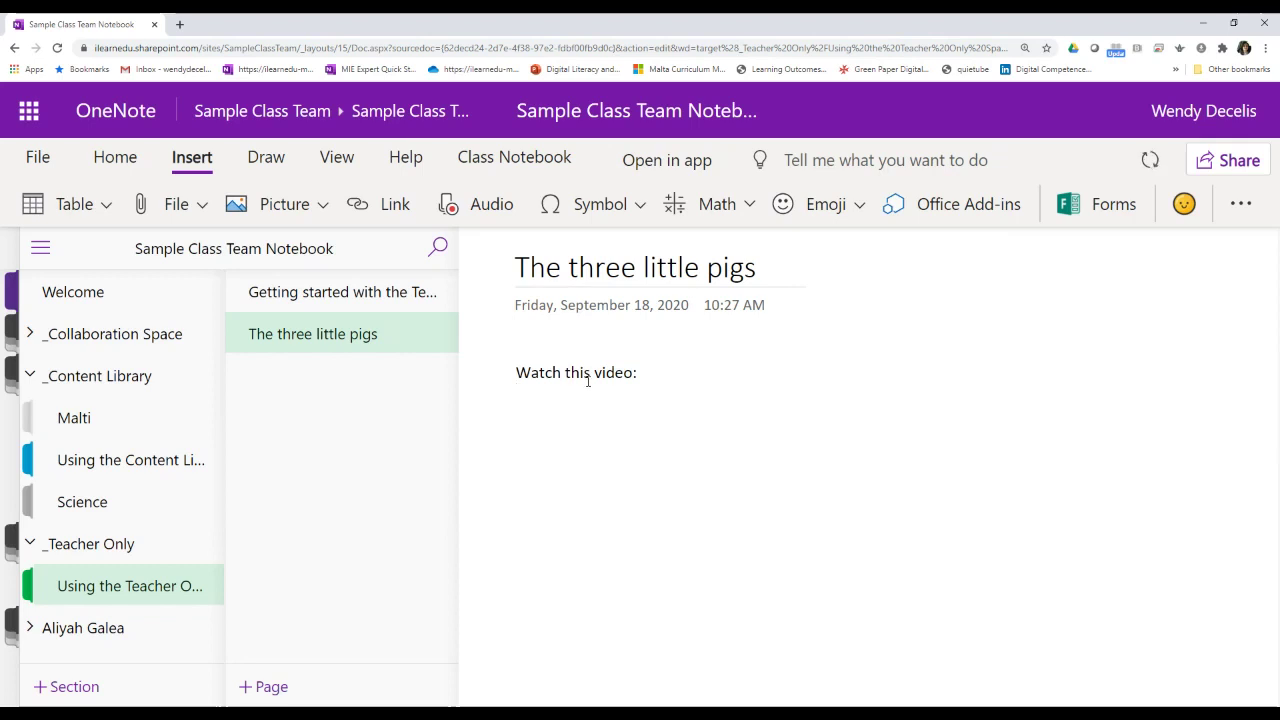
pyautogui.write('https://www.youtube.com/watch?v=HtHjB6rRmQc')
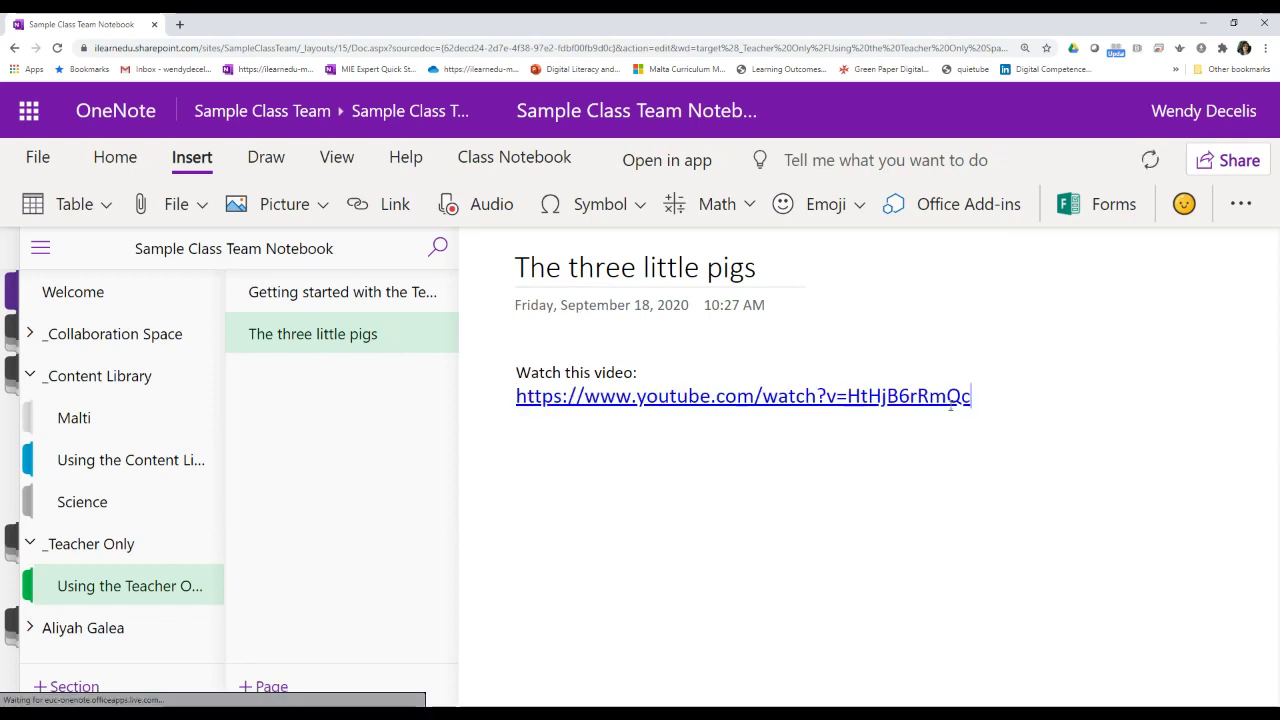
pyautogui.scroll(-2, 929, 380)
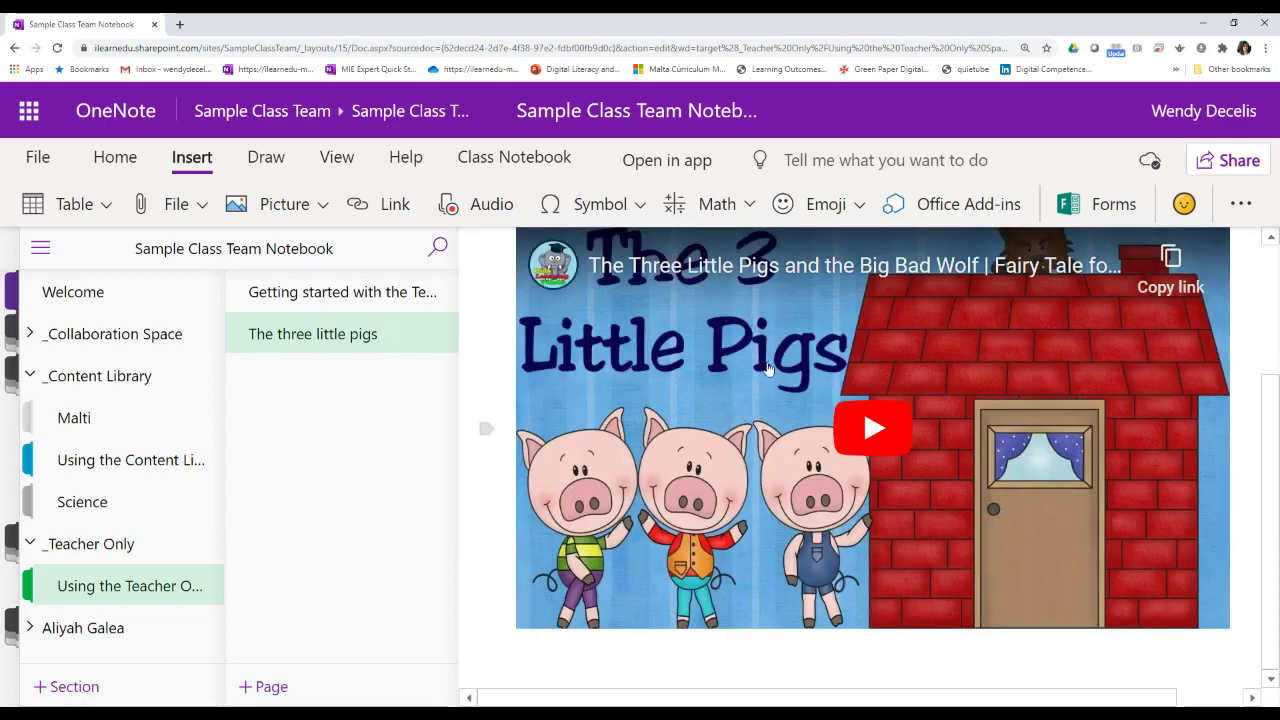
pyautogui.scroll(3, 770, 340)
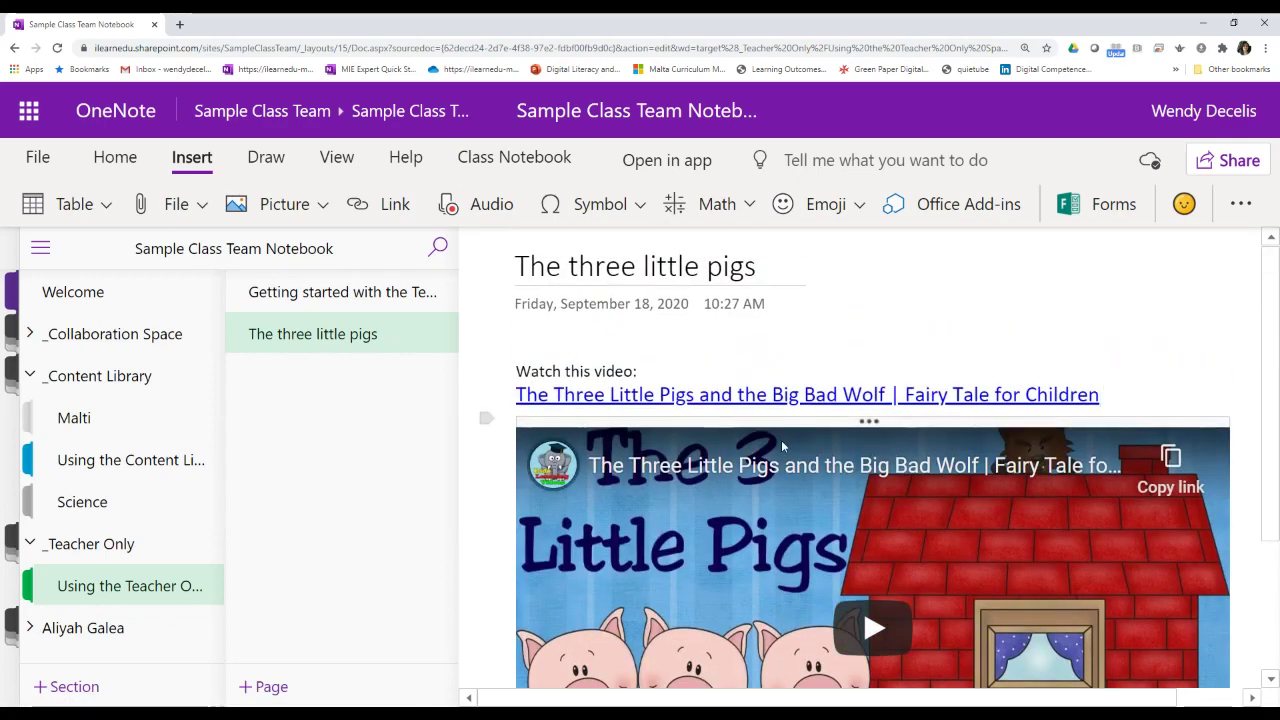
pyautogui.scroll(-1, 800, 442)
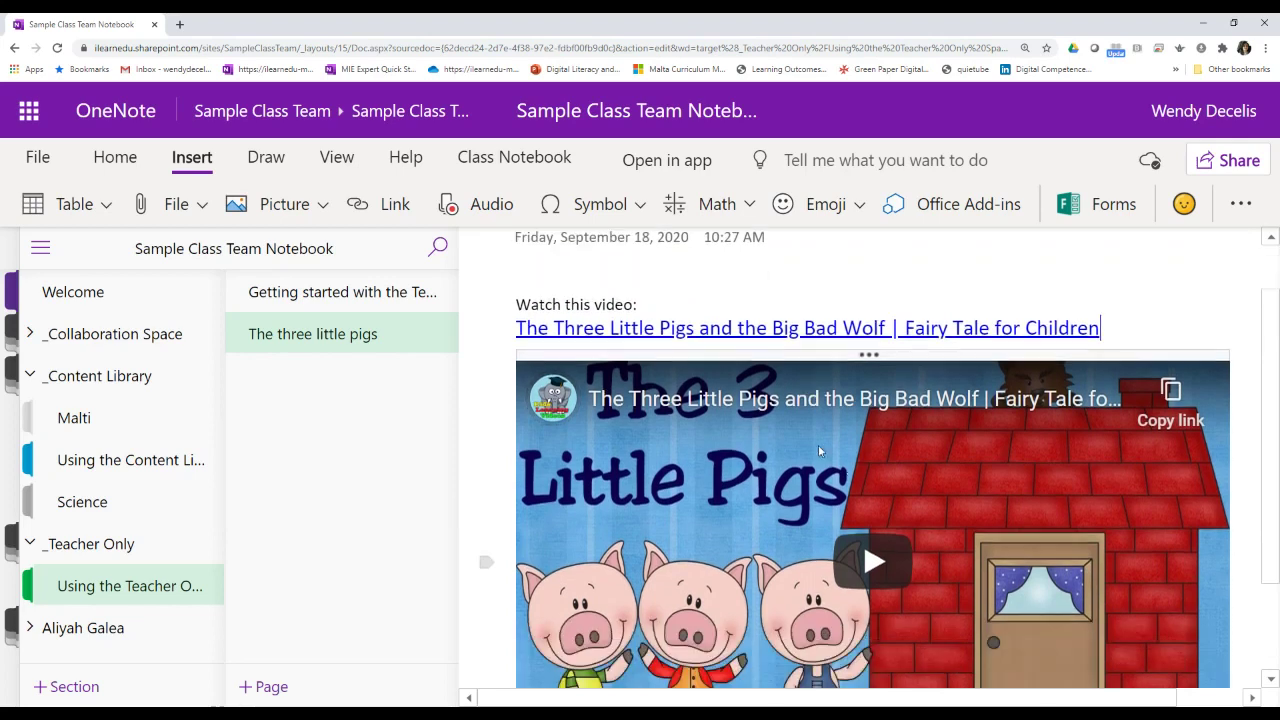
# Play the embedded Three Little Pigs video briefly, pause it and dismiss the suggested videos overlay.
pyautogui.click(872, 563)
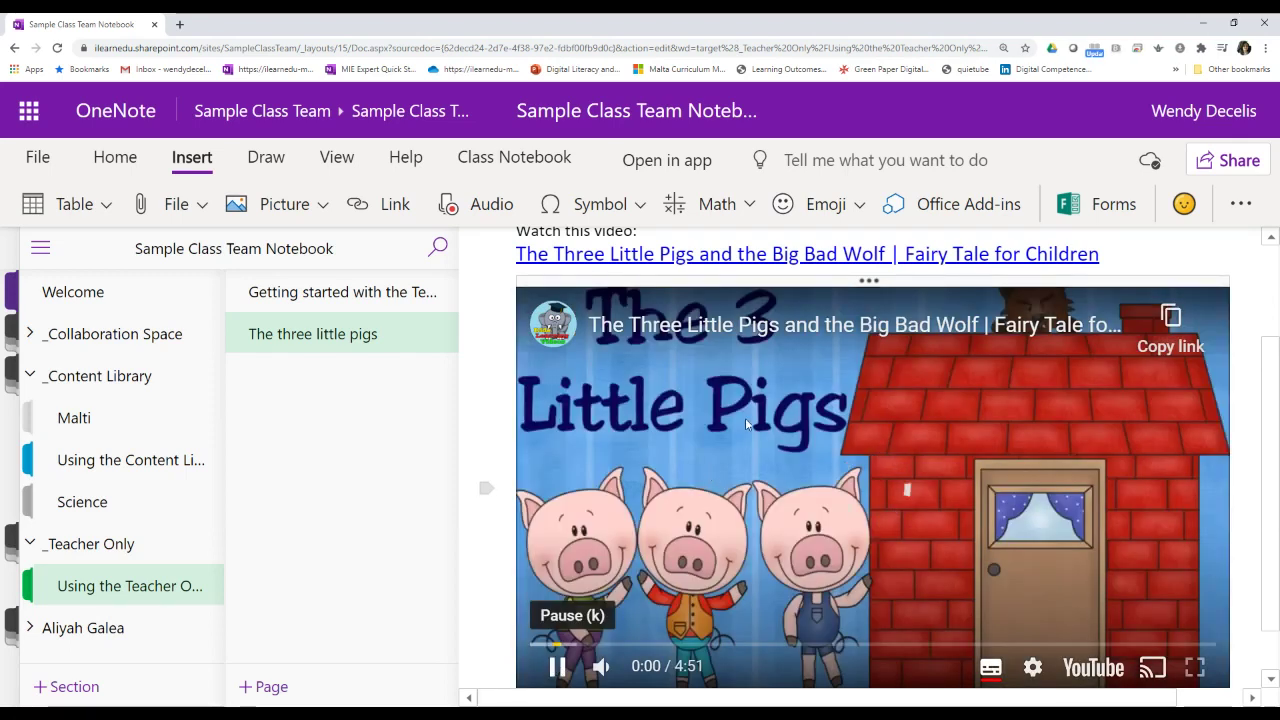
pyautogui.click(557, 666)
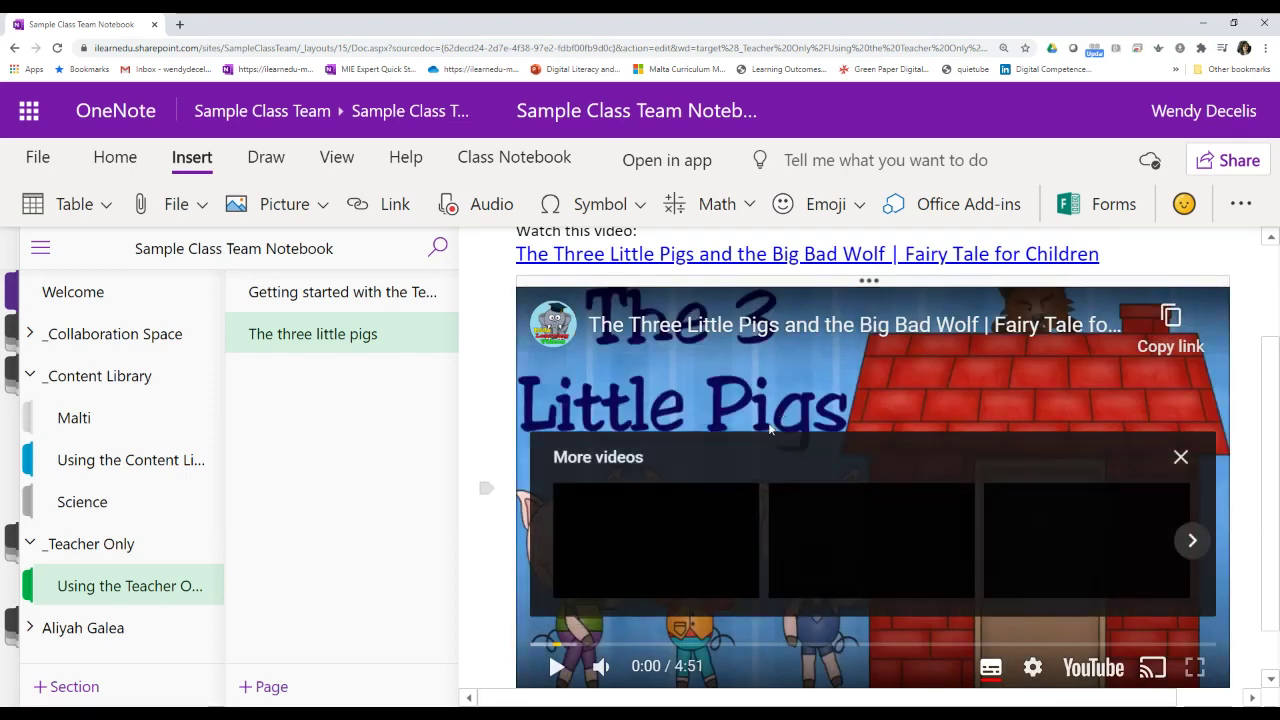
pyautogui.click(1181, 457)
pyautogui.scroll(-1, 854, 595)
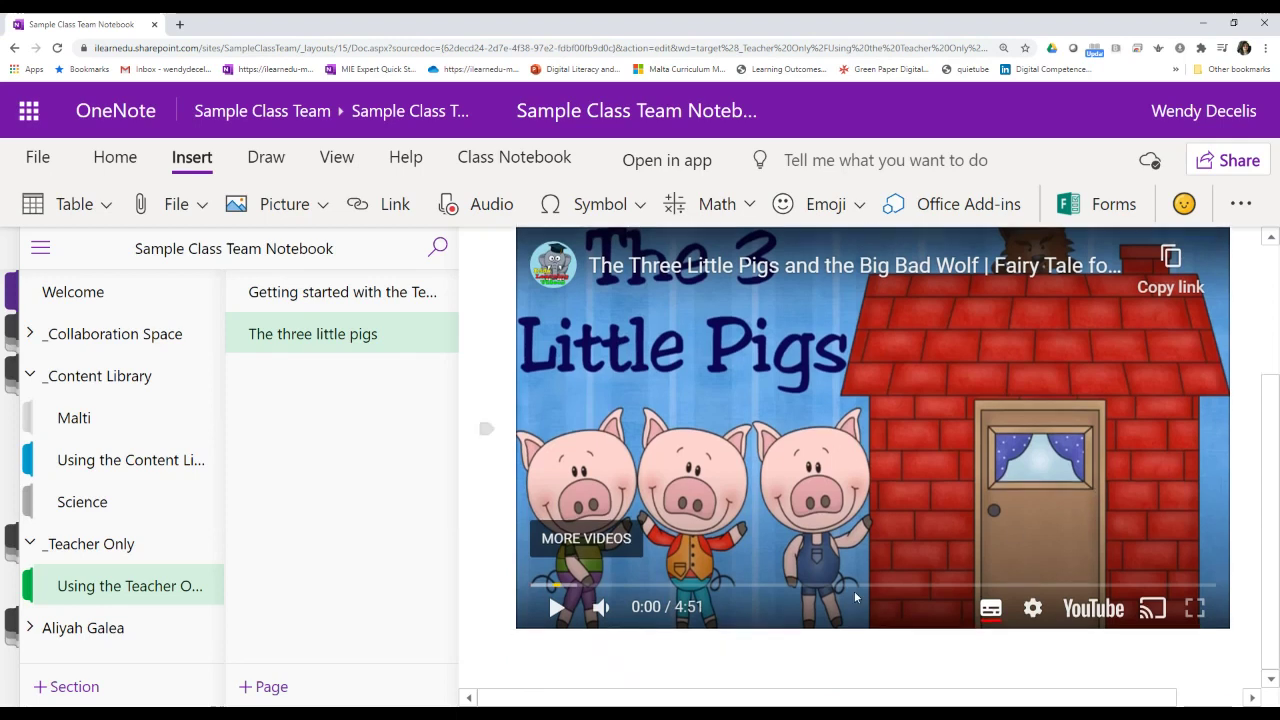
# Add a note below the embedded video reading "After watching the video, please work out the following:".
pyautogui.click(527, 658)
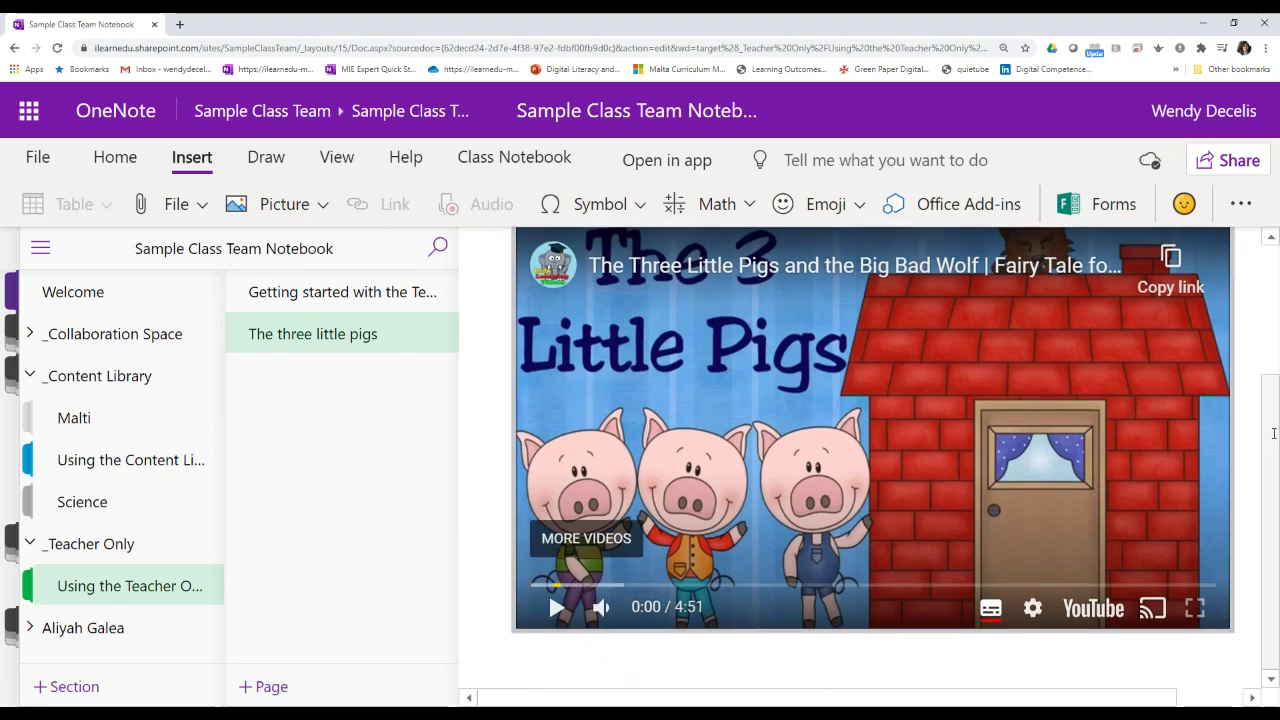
pyautogui.scroll(2, 1270, 414)
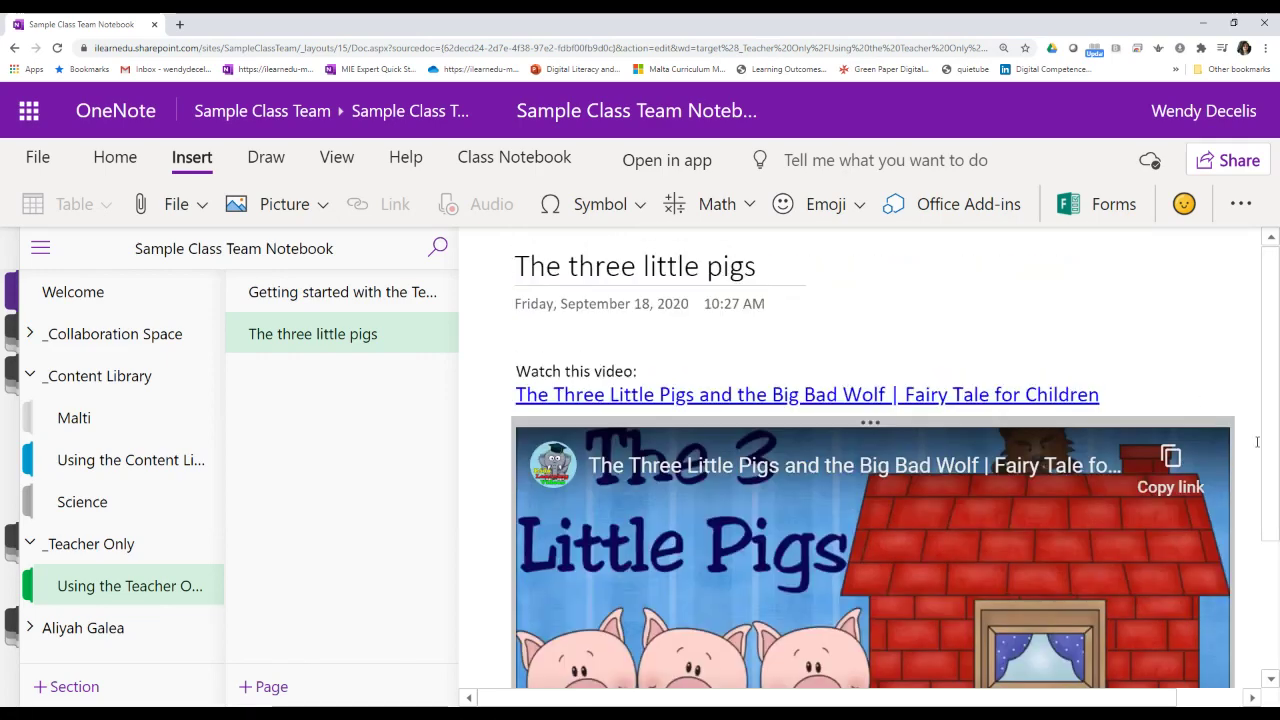
pyautogui.scroll(-2, 1270, 414)
pyautogui.click(496, 680)
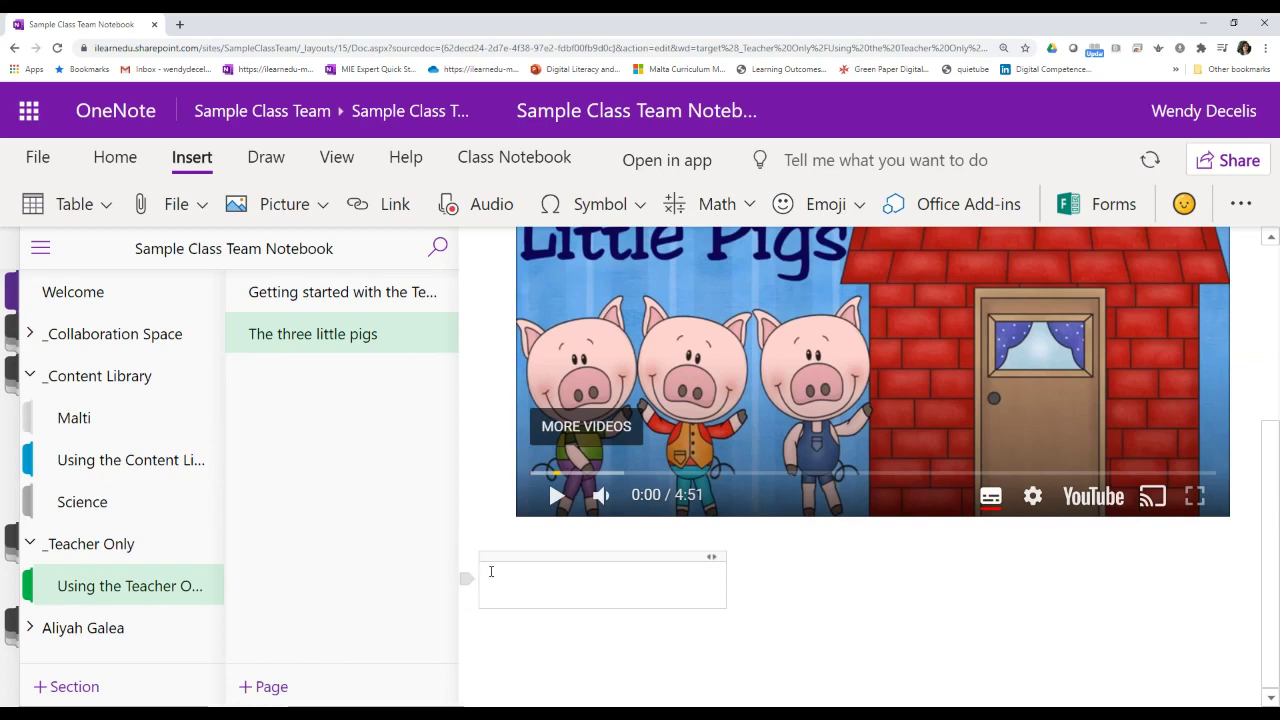
pyautogui.write('After wat')
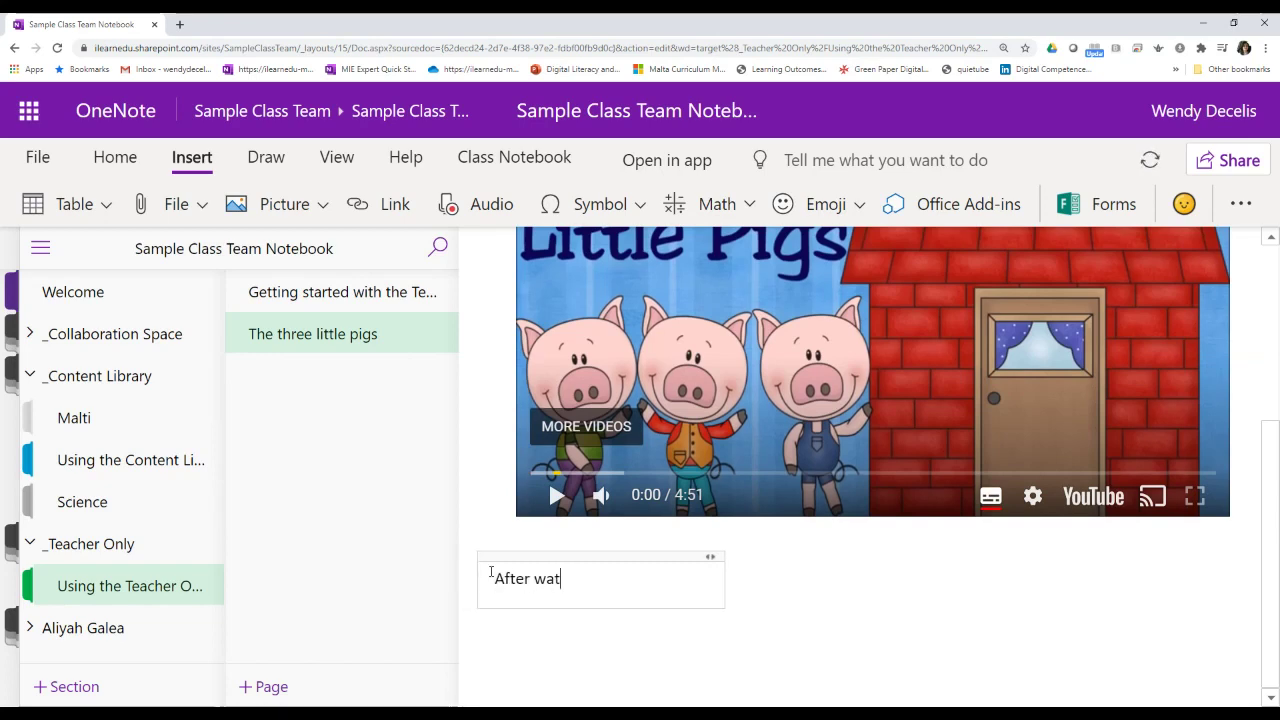
pyautogui.write('ching the video')
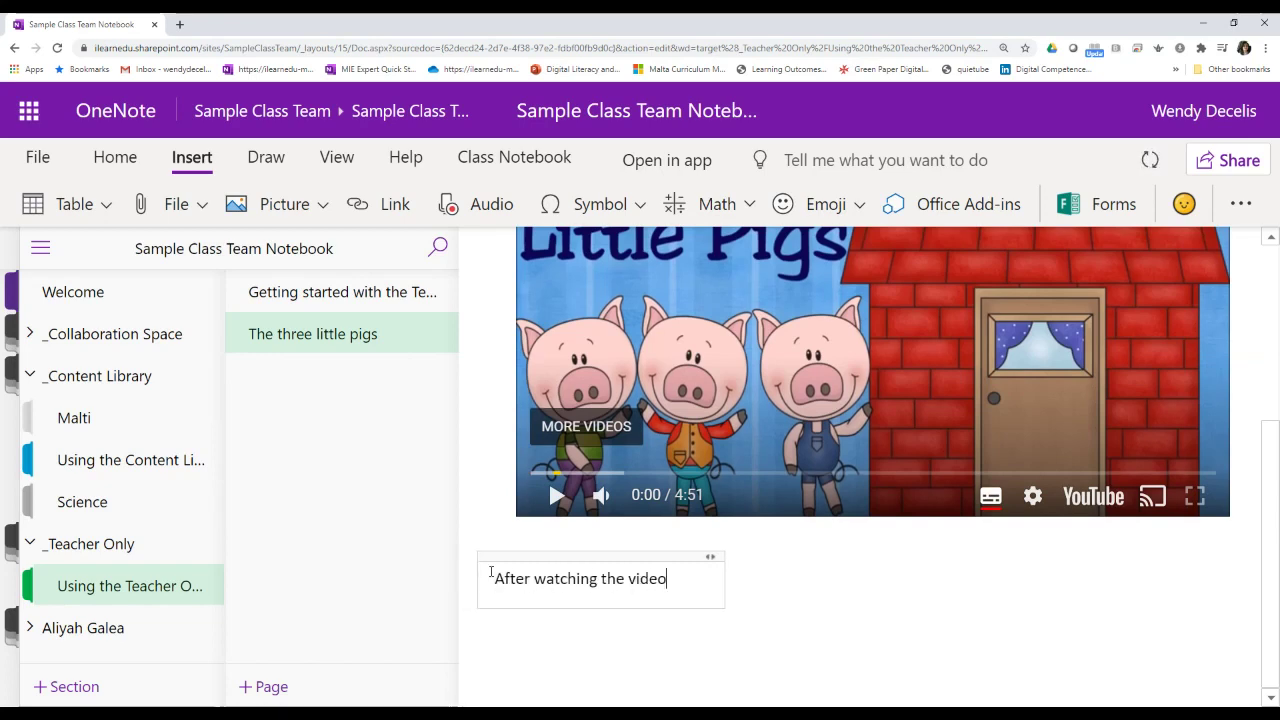
pyautogui.write(', please w')
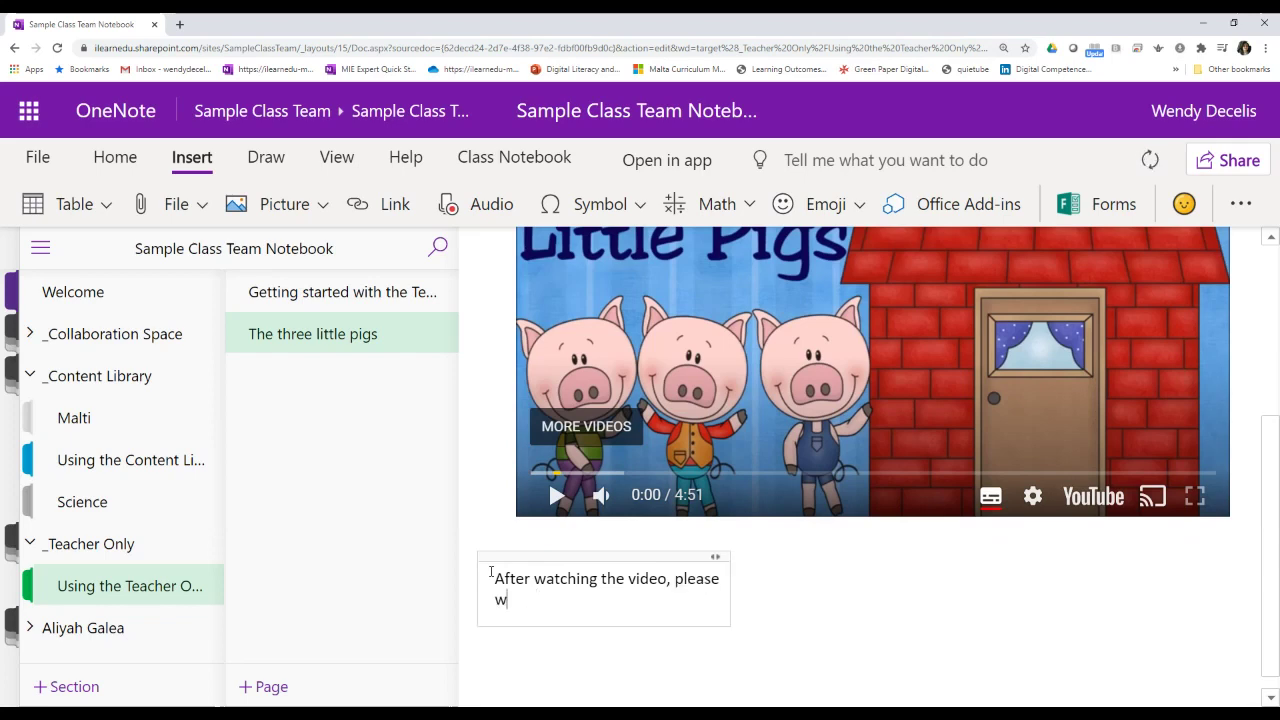
pyautogui.write('ork out the follow')
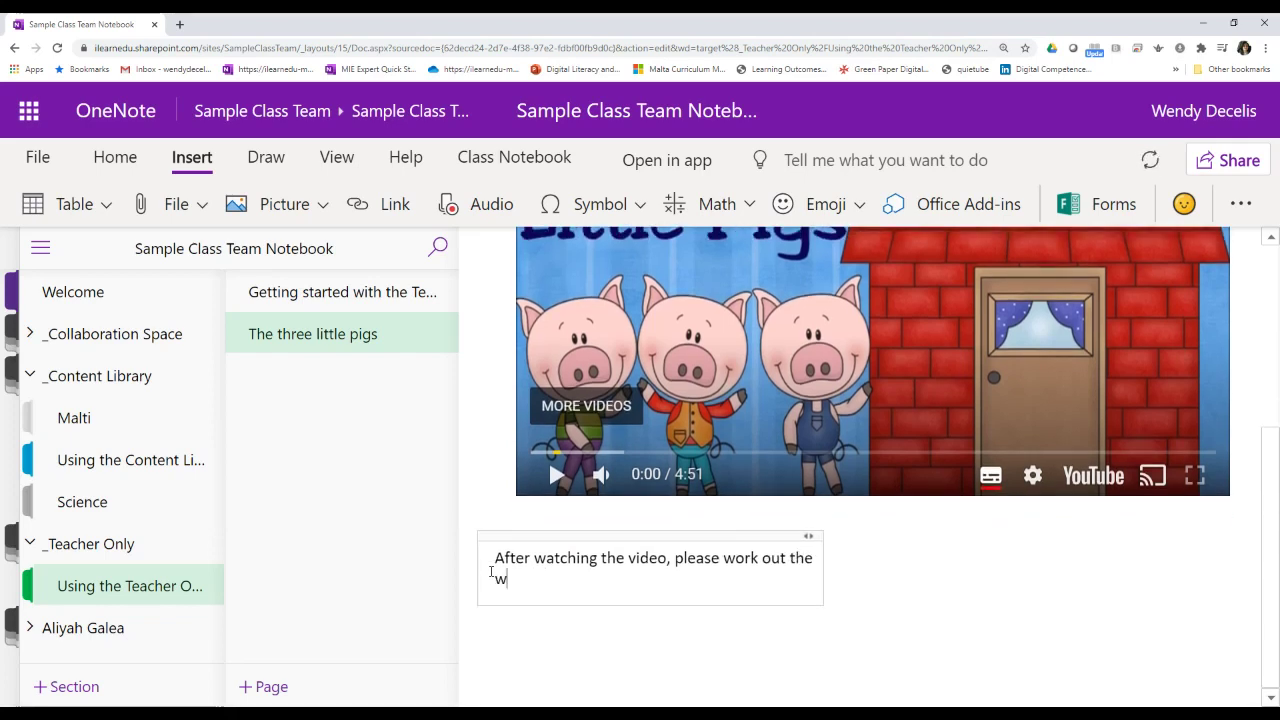
pyautogui.write('ing:')
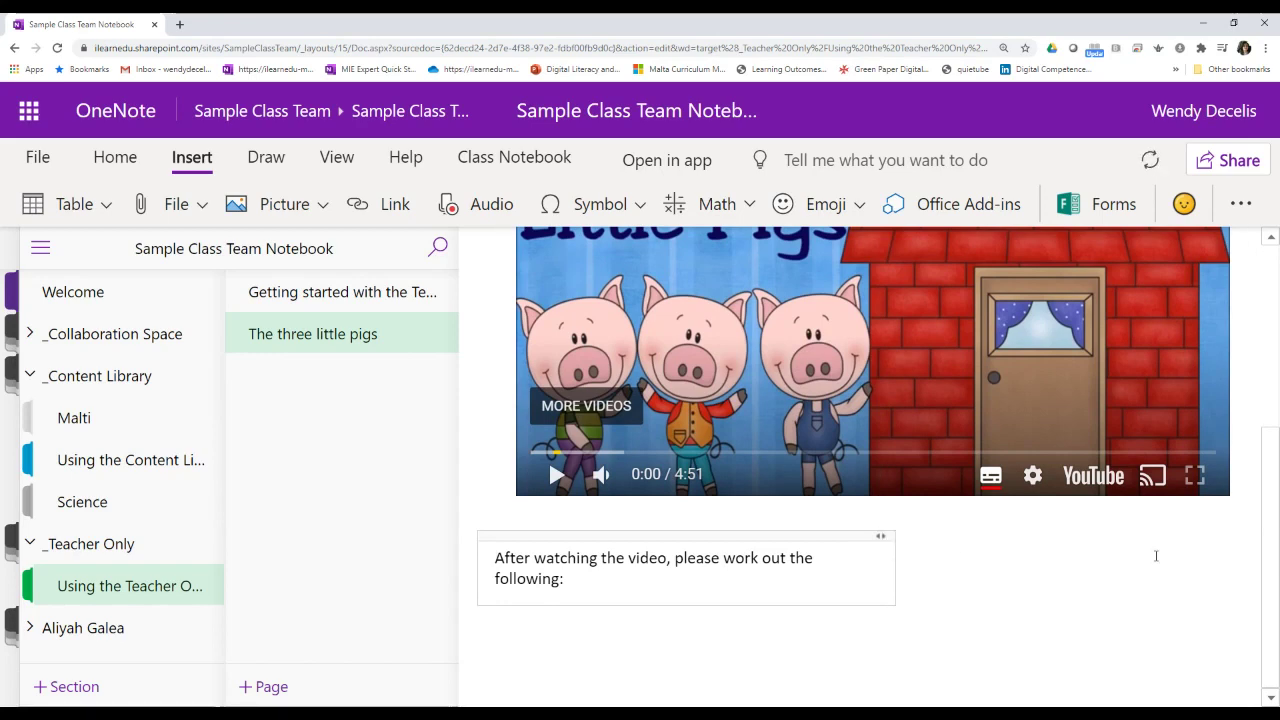
# Widen the text container of the note below the video so its sentence fits on one line.
pyautogui.scroll(1, 1156, 556)
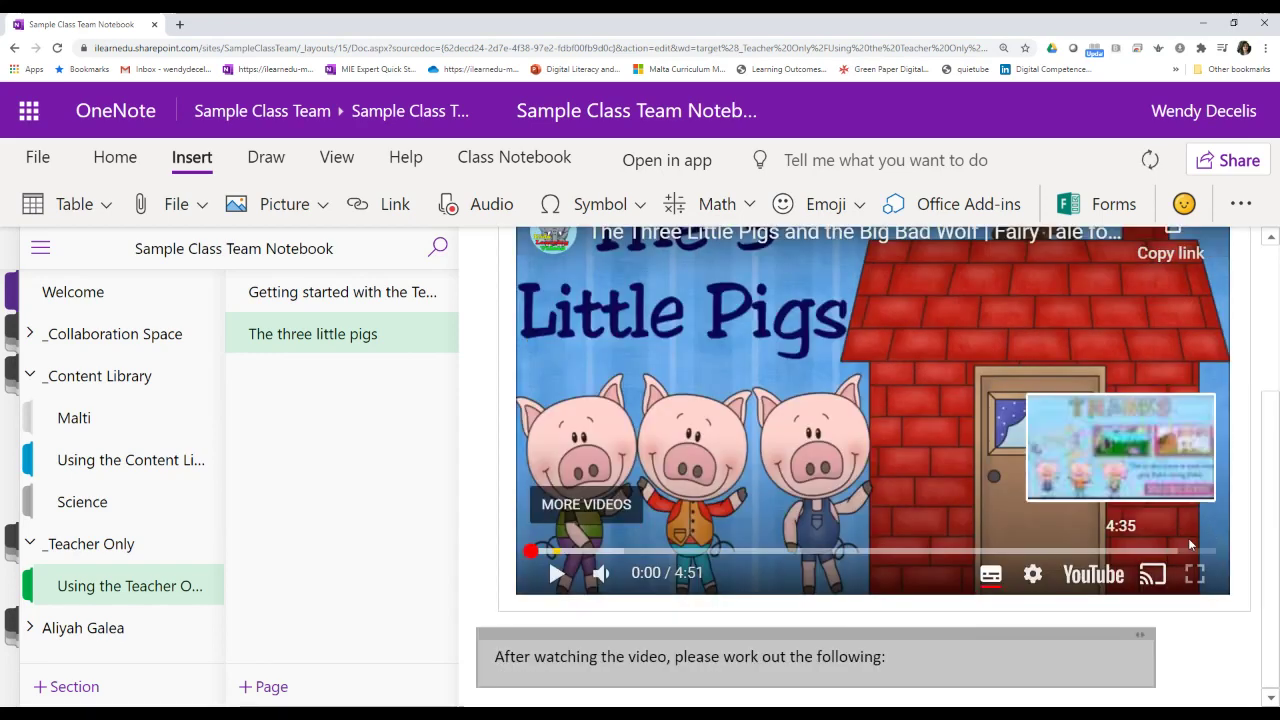
pyautogui.scroll(-4, 1188, 538)
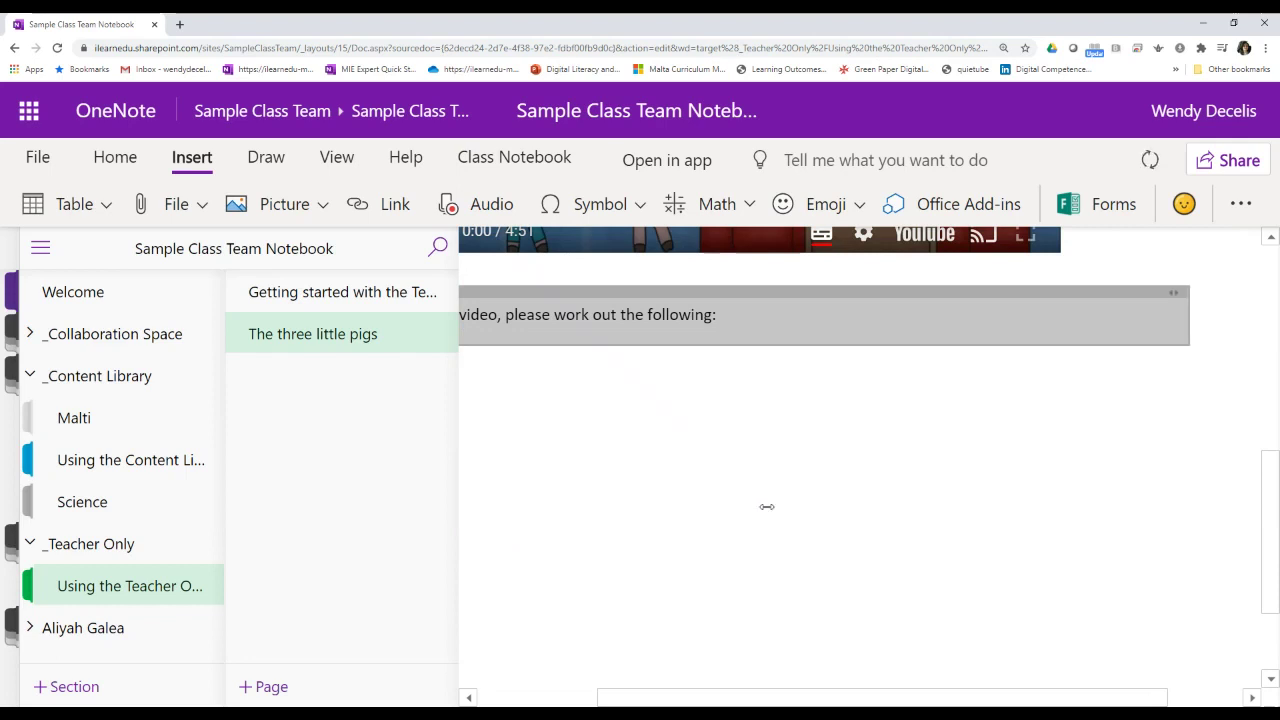
pyautogui.moveTo(766, 507); pyautogui.dragTo(722, 331)
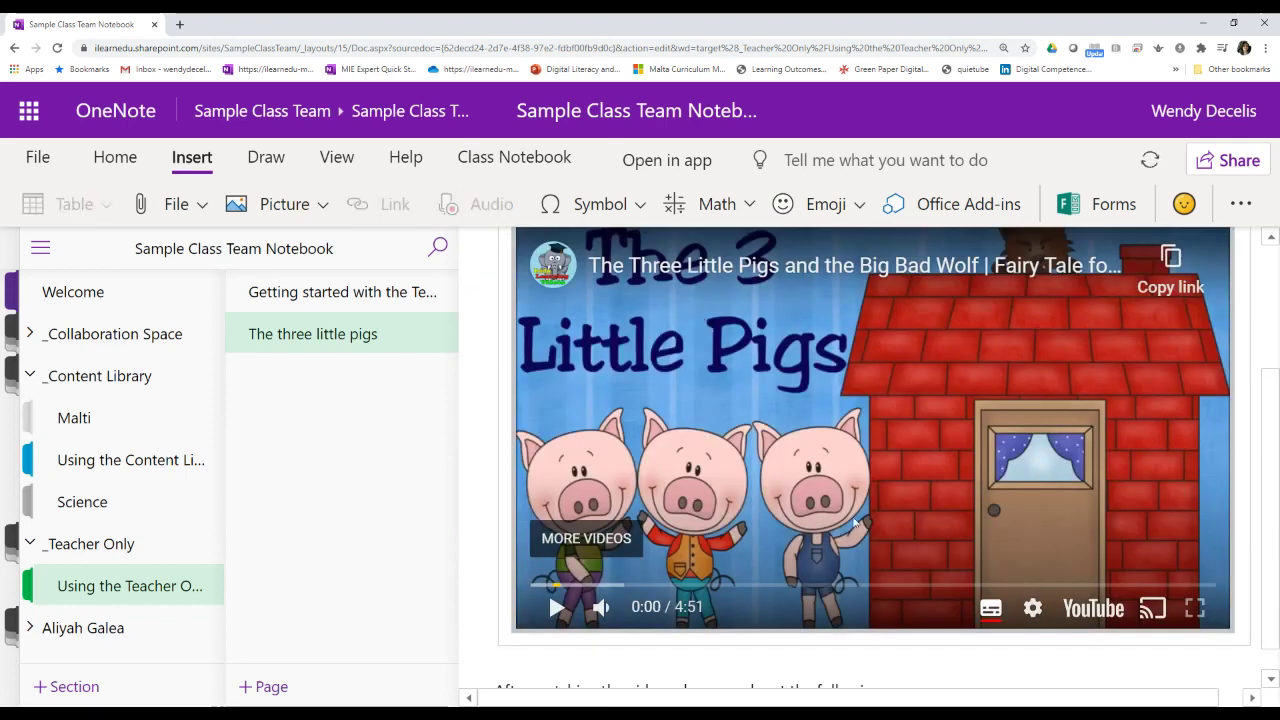
# Insert the three-little-pigs-words PDF from the Worksheets folder as a file printout on a new line under the note's sentence.
pyautogui.scroll(-1, 880, 574)
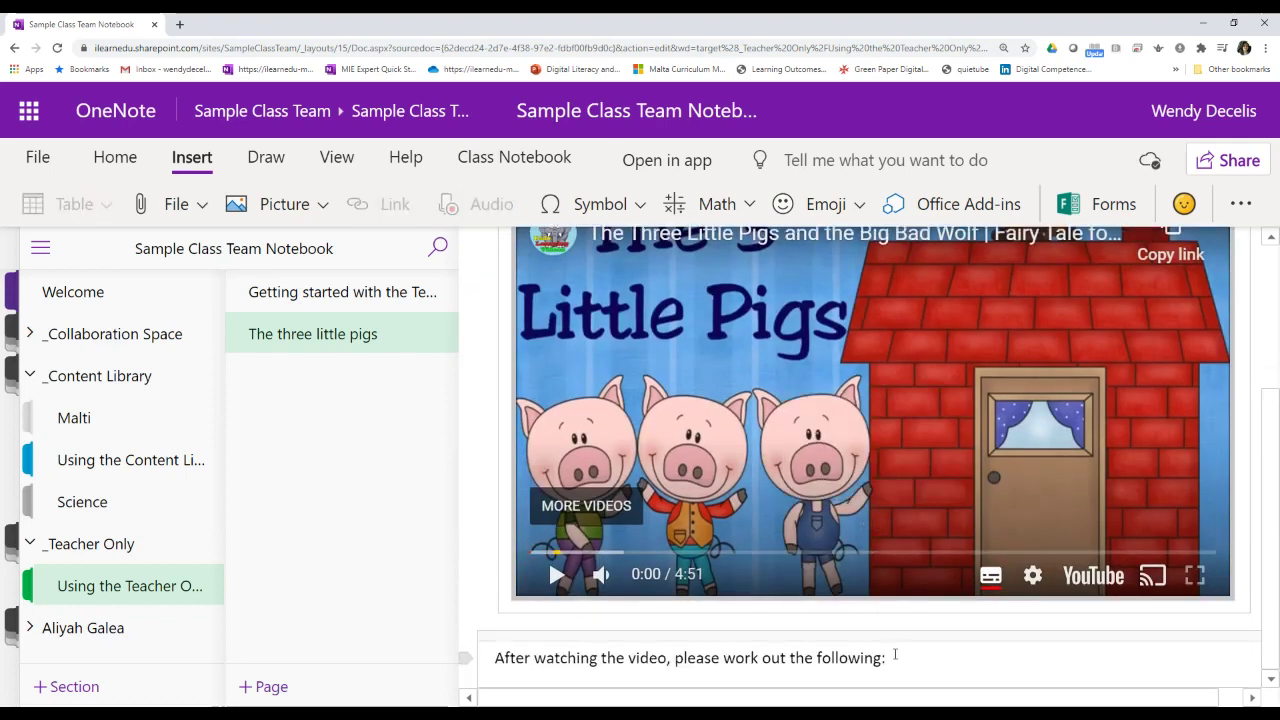
pyautogui.click(895, 658)
pyautogui.press('Return')
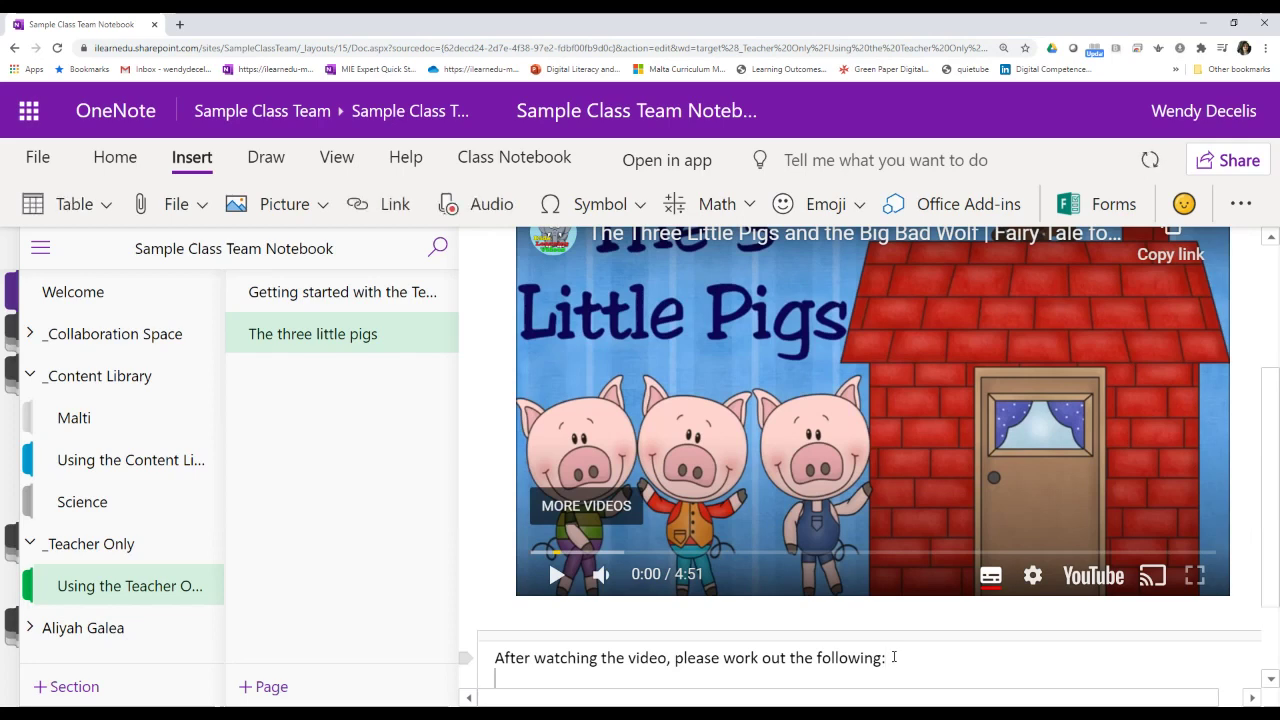
pyautogui.click(187, 209)
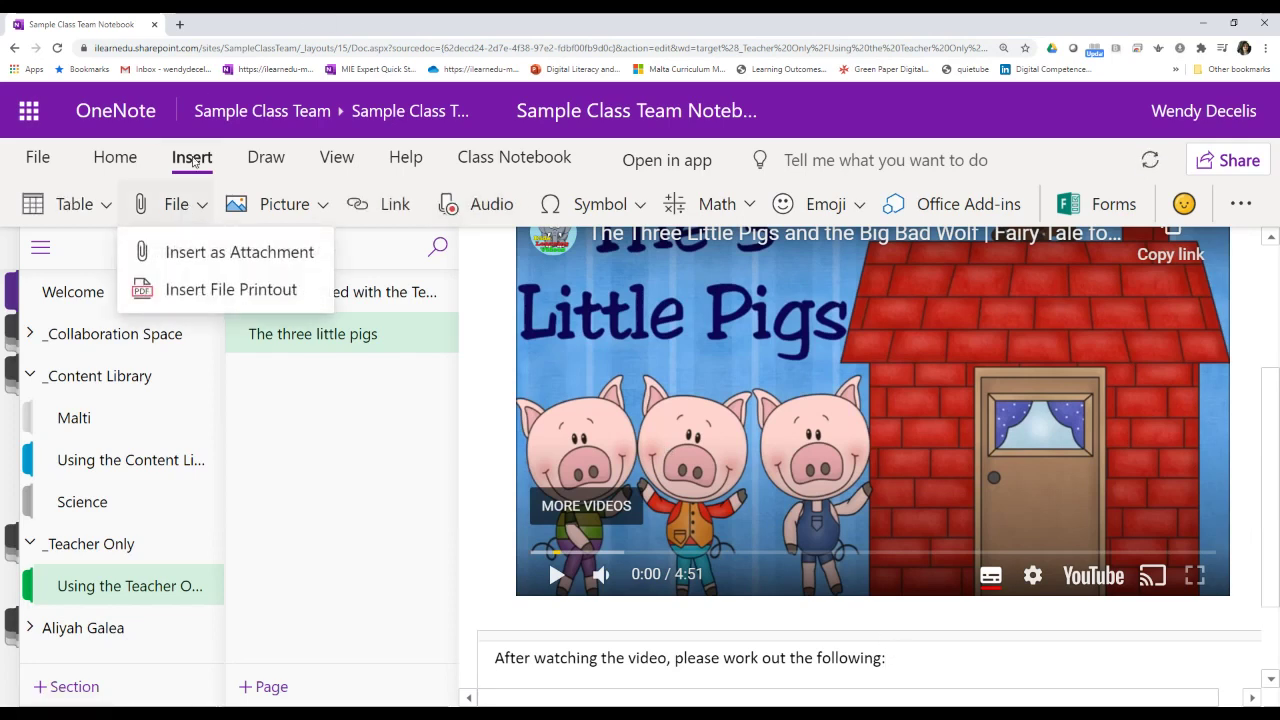
pyautogui.click(262, 298)
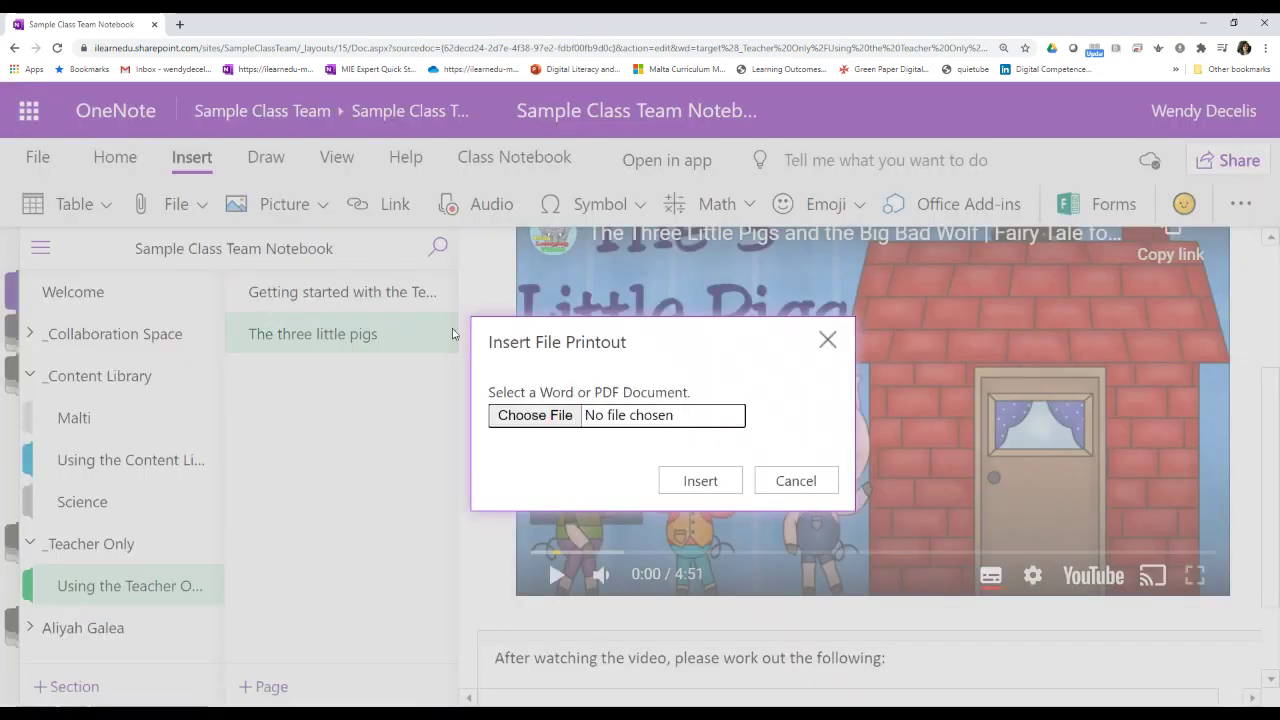
pyautogui.click(532, 415)
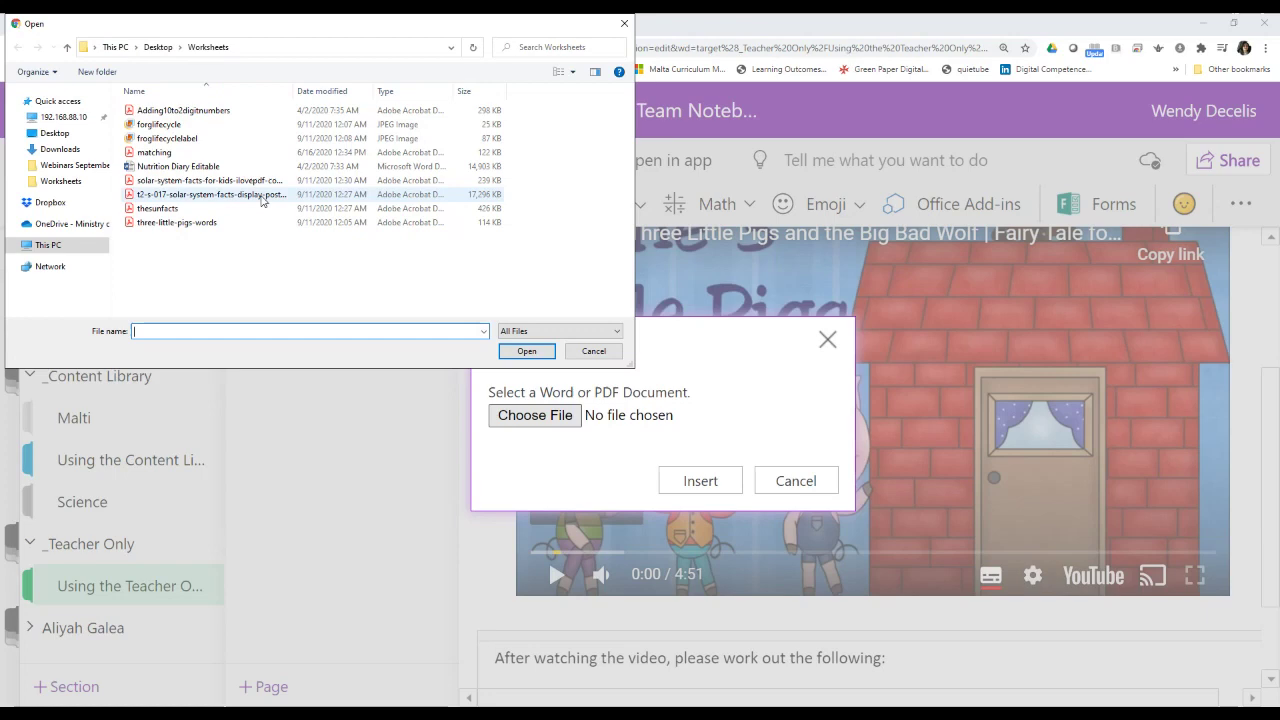
pyautogui.click(195, 222)
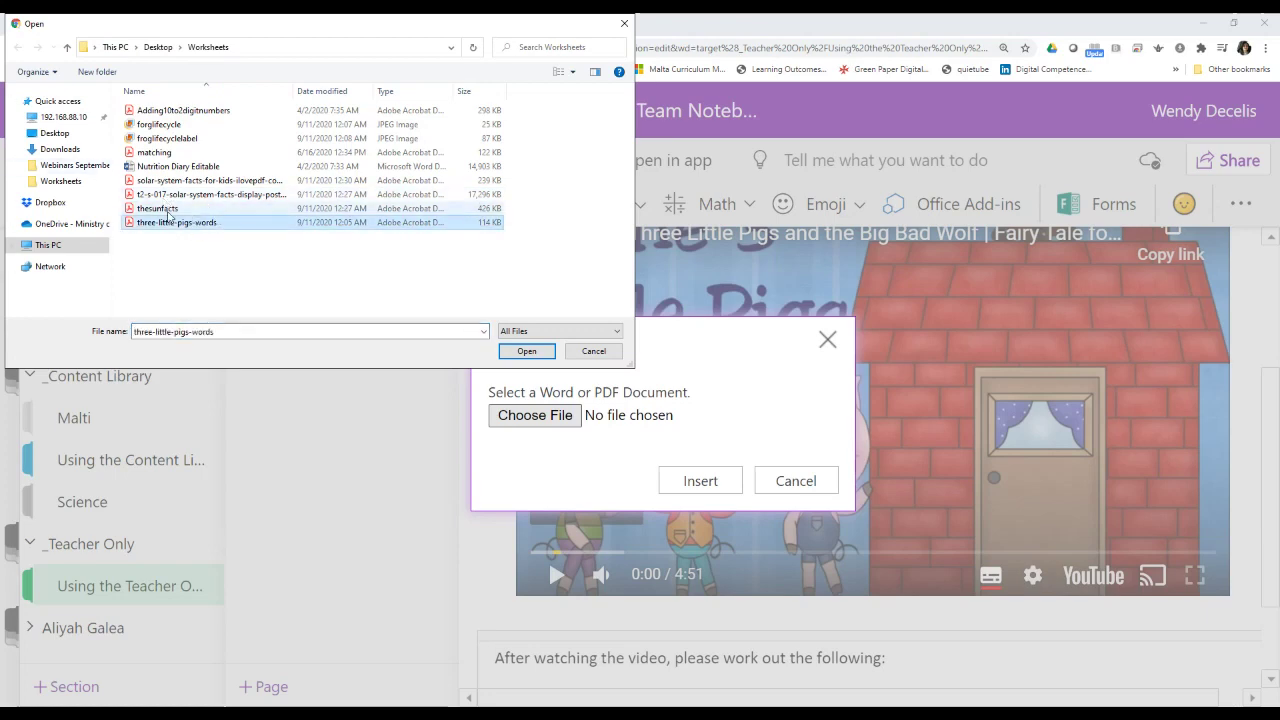
pyautogui.click(523, 352)
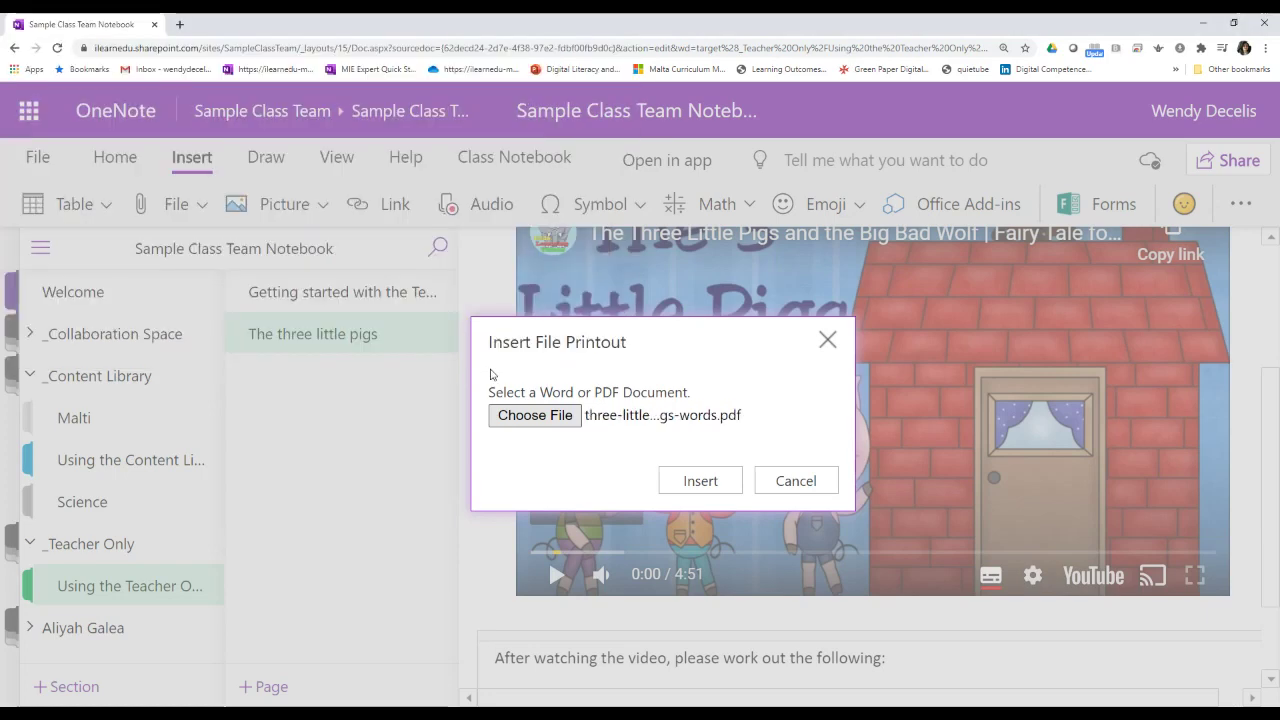
pyautogui.click(726, 483)
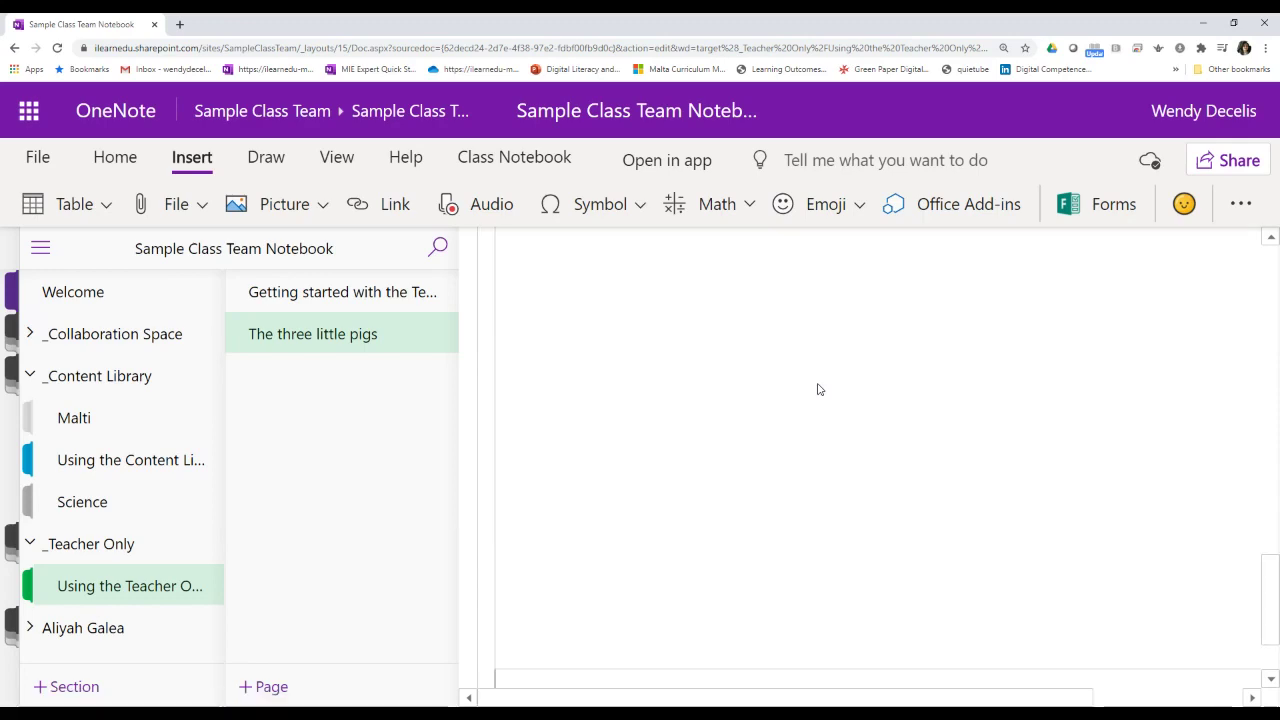
# Look over the inserted vocabulary worksheet printout and select its image.
pyautogui.scroll(6, 822, 389)
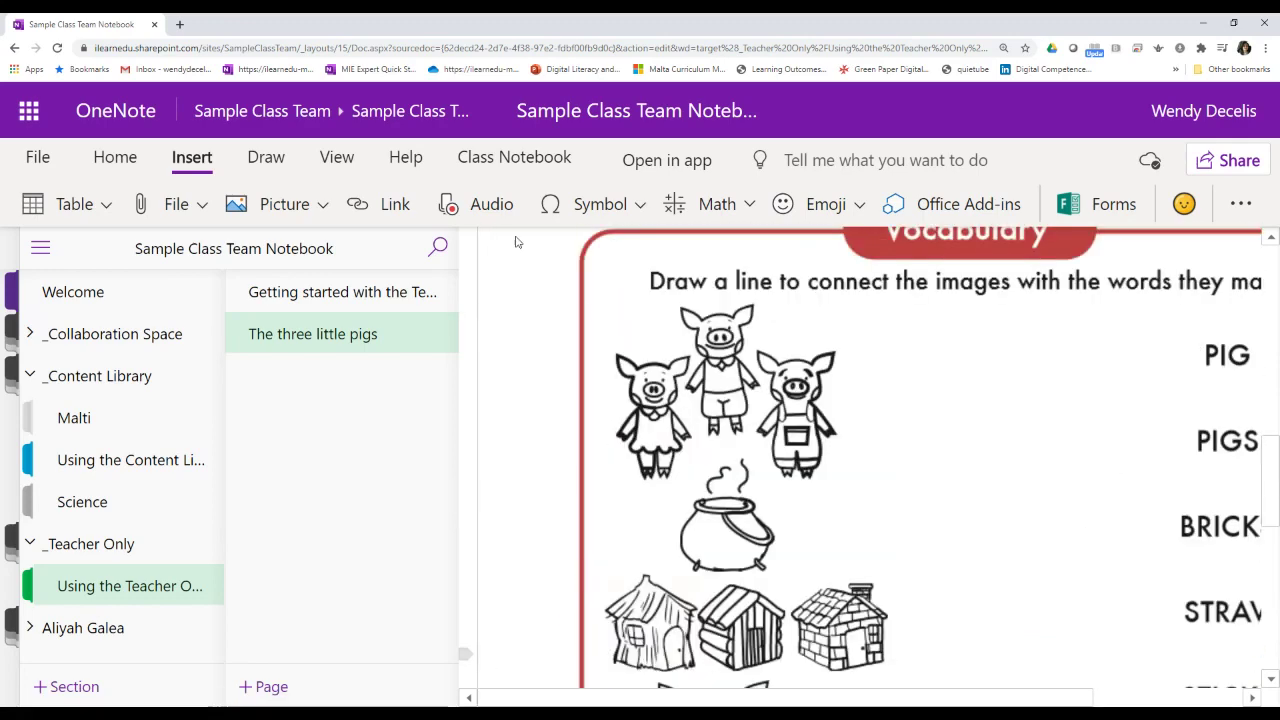
pyautogui.scroll(-5, 463, 263)
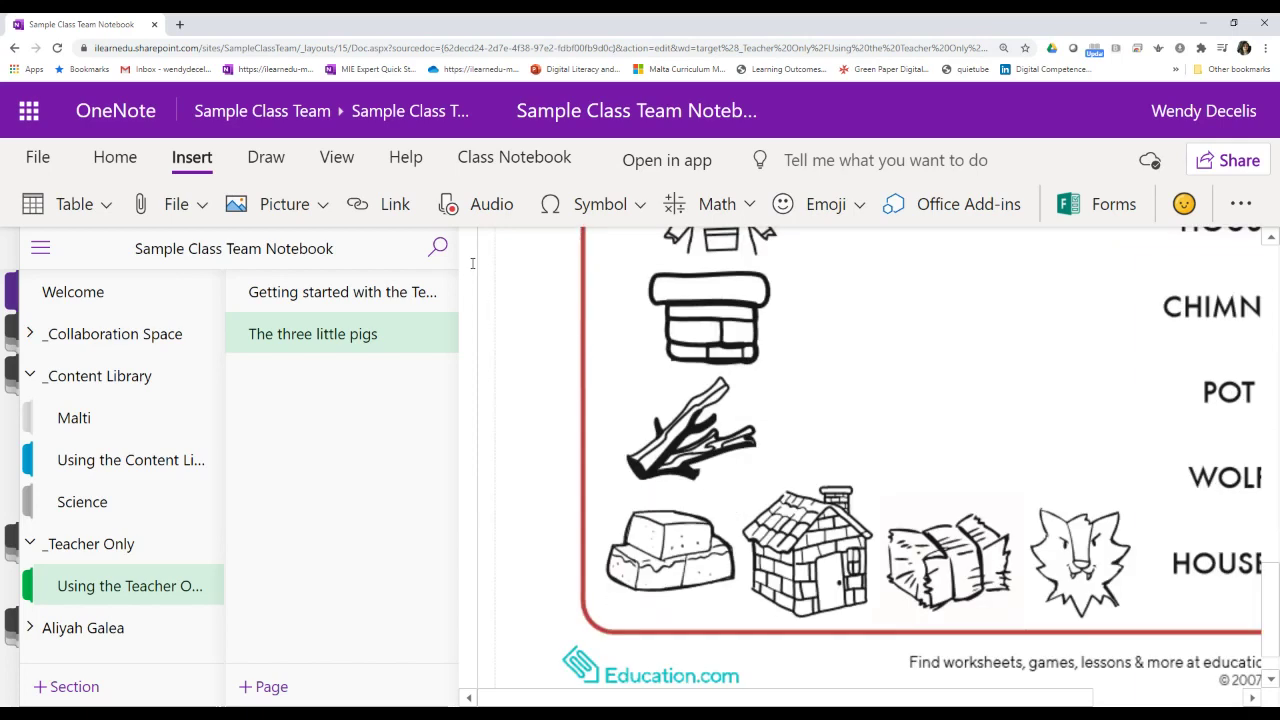
pyautogui.click(505, 264)
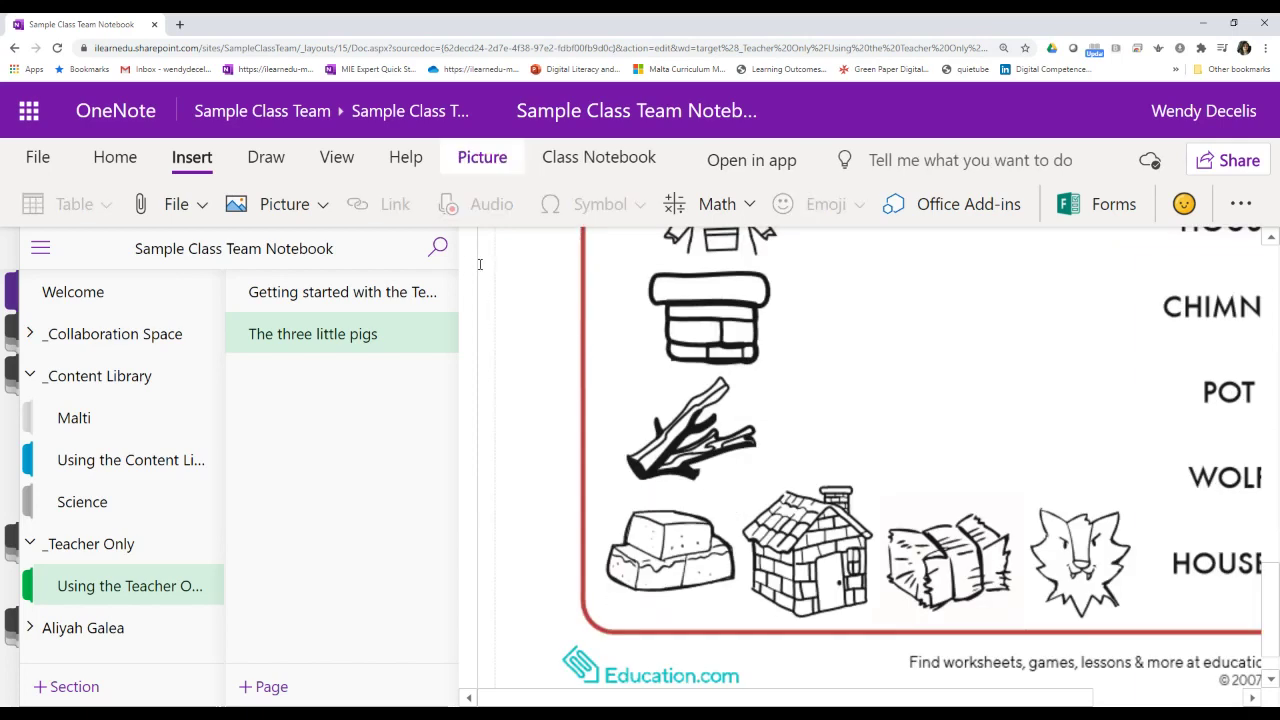
pyautogui.click(45, 247)
pyautogui.click(44, 250)
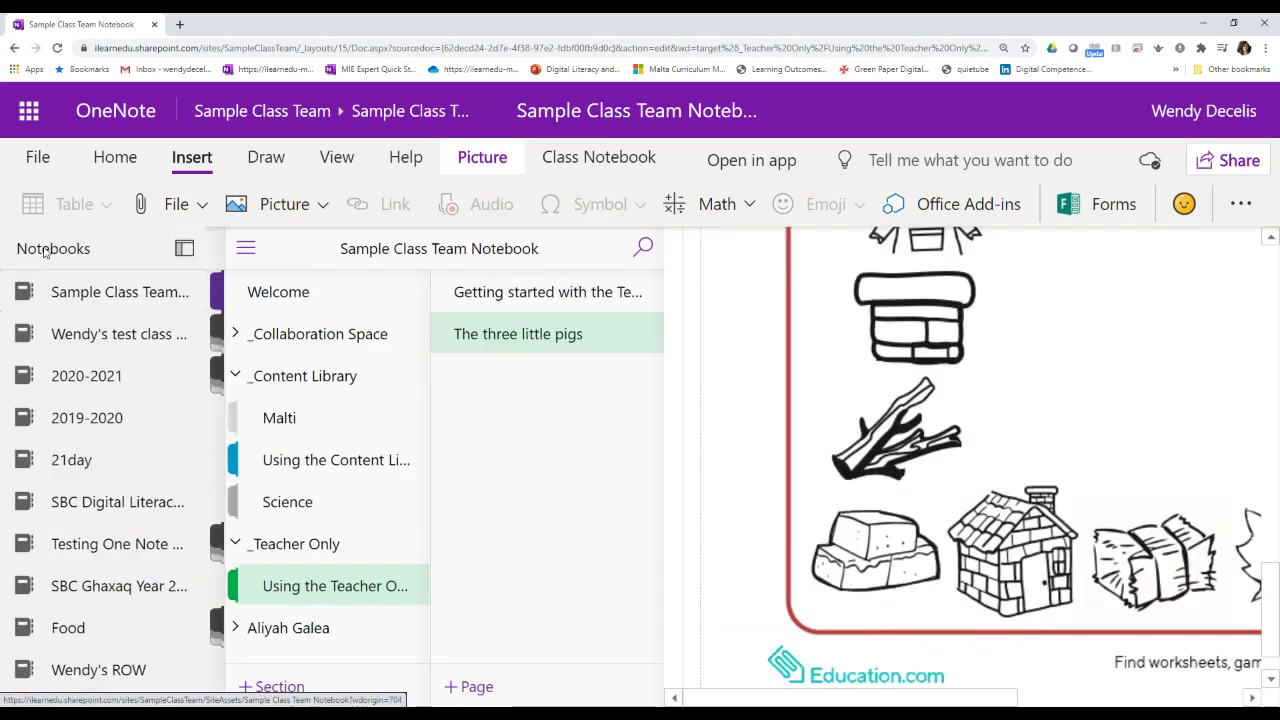
pyautogui.click(245, 253)
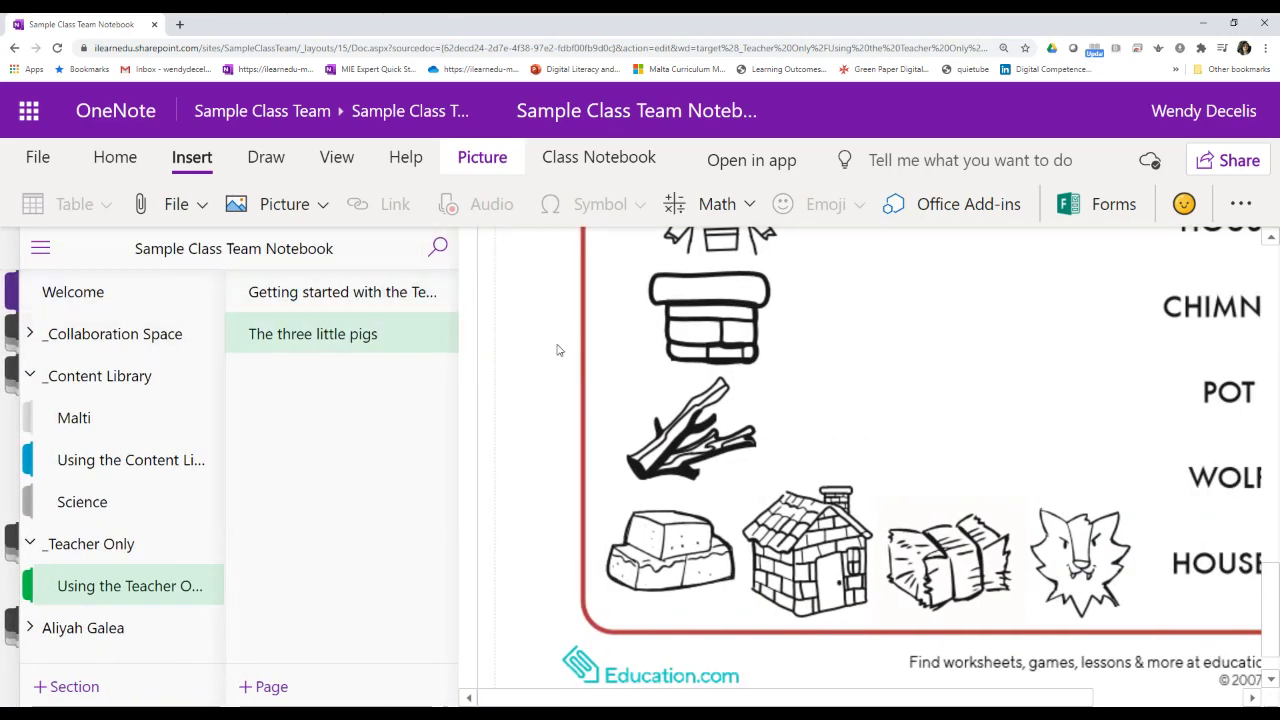
# Narrow the page list and reduce the browser zoom so the worksheet printout fits across the page.
pyautogui.moveTo(455, 413); pyautogui.dragTo(258, 414)
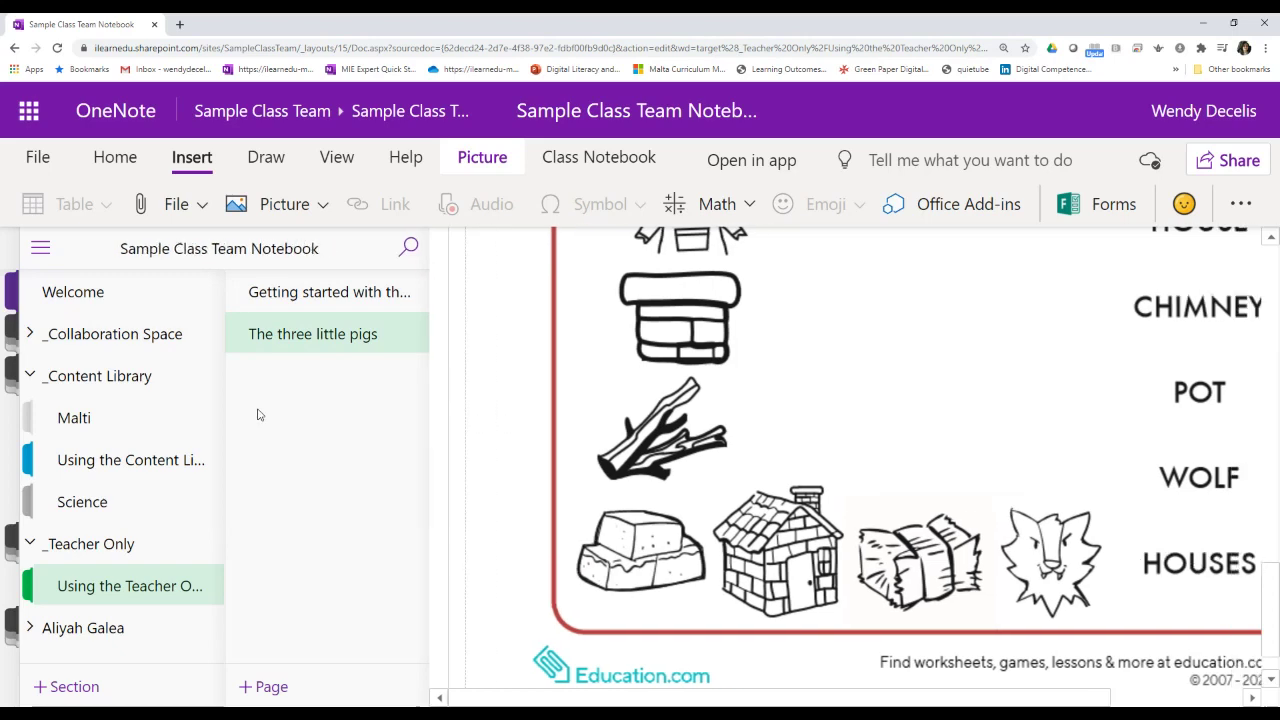
pyautogui.scroll(5, 1157, 346)
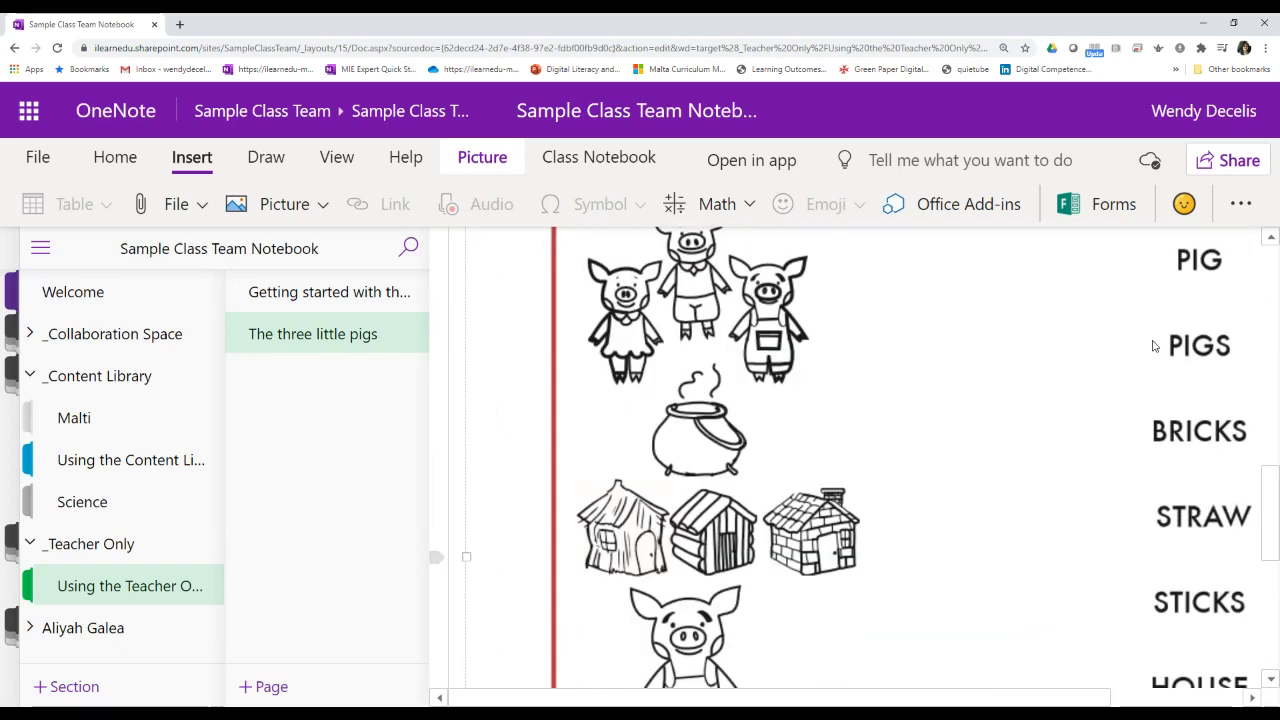
pyautogui.hotkey('ctrl', '-')
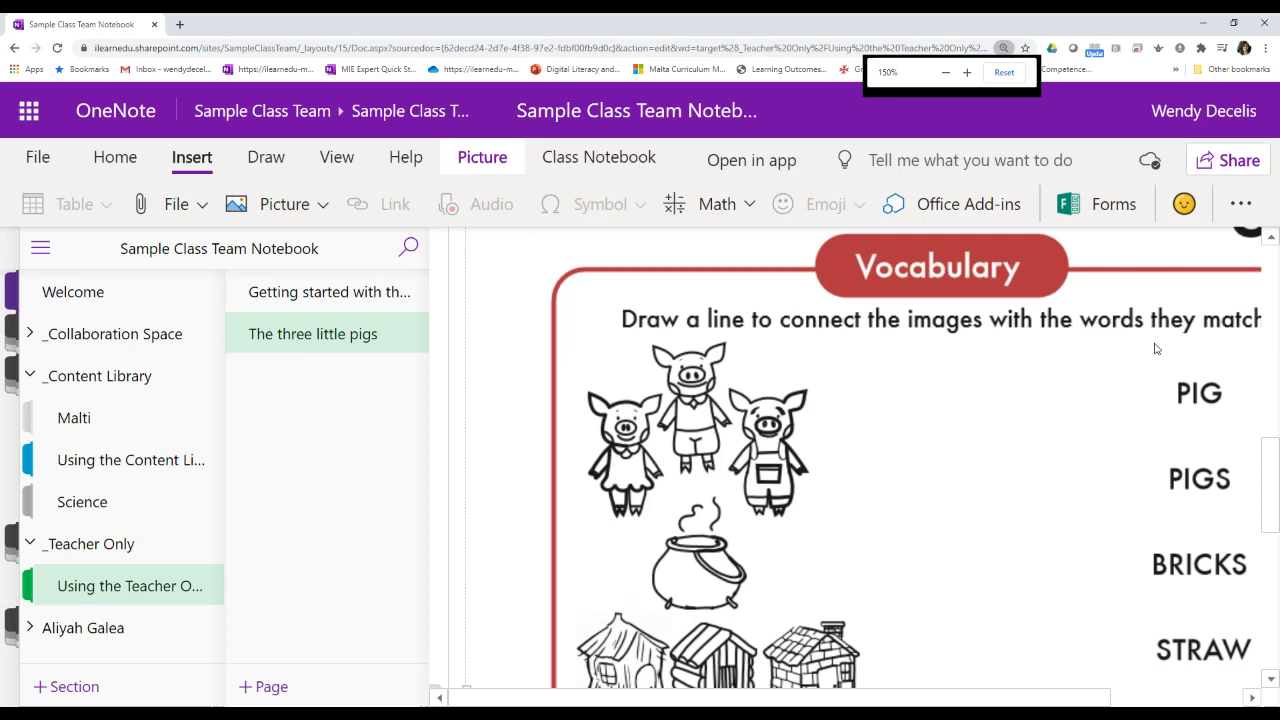
pyautogui.hotkey('ctrl', '-')
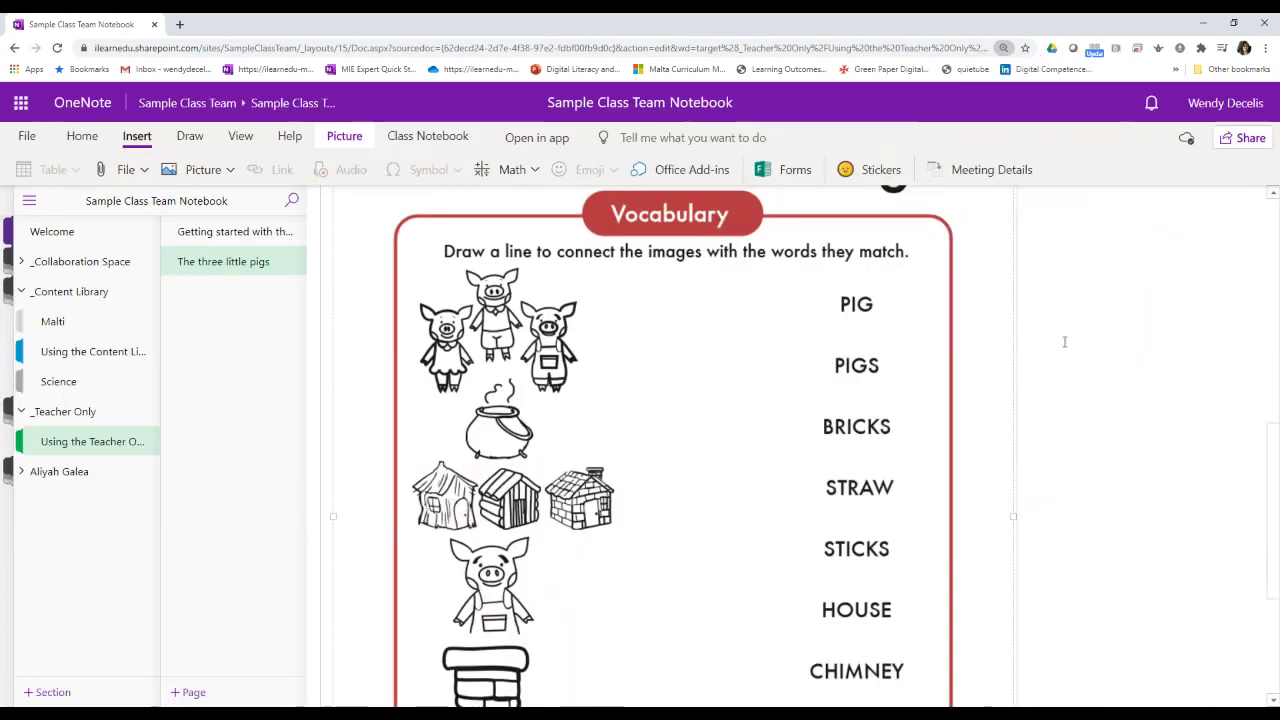
# Review the three little pigs page from its title and embedded video down to the end of the vocabulary worksheet.
pyautogui.scroll(3, 1071, 351)
pyautogui.scroll(5, 1076, 357)
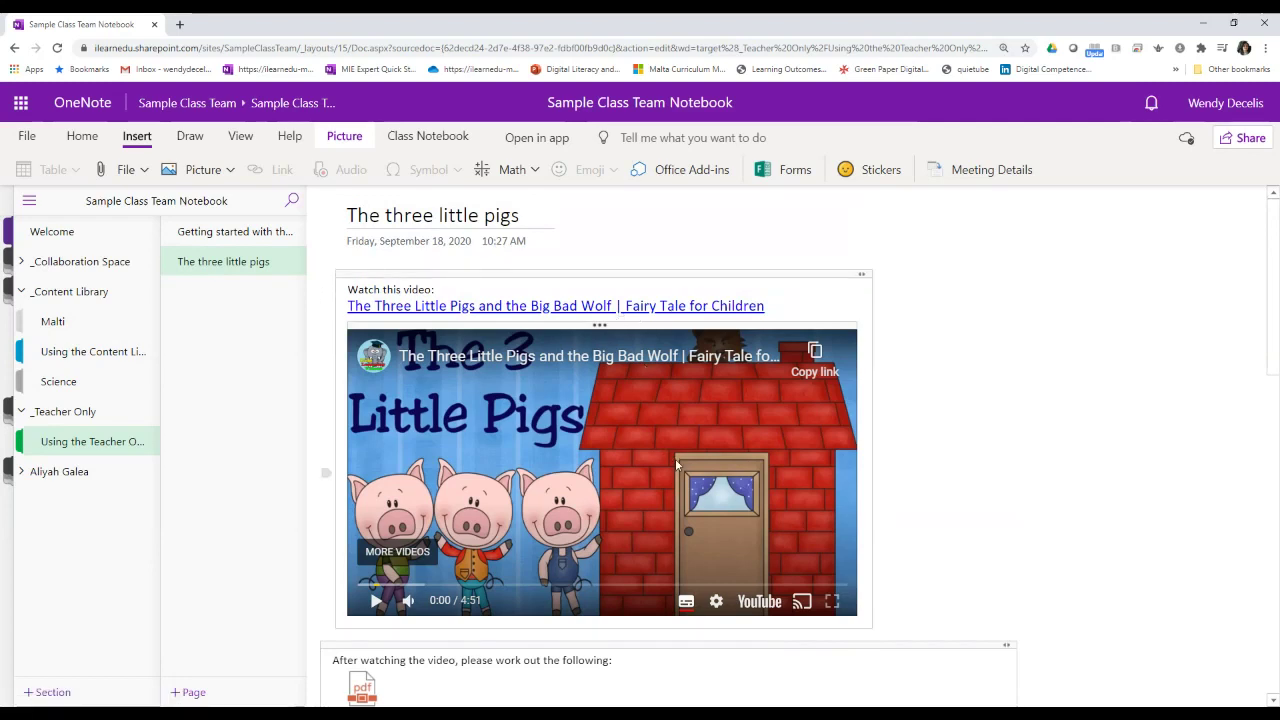
pyautogui.scroll(-8, 690, 428)
pyautogui.scroll(-2, 700, 430)
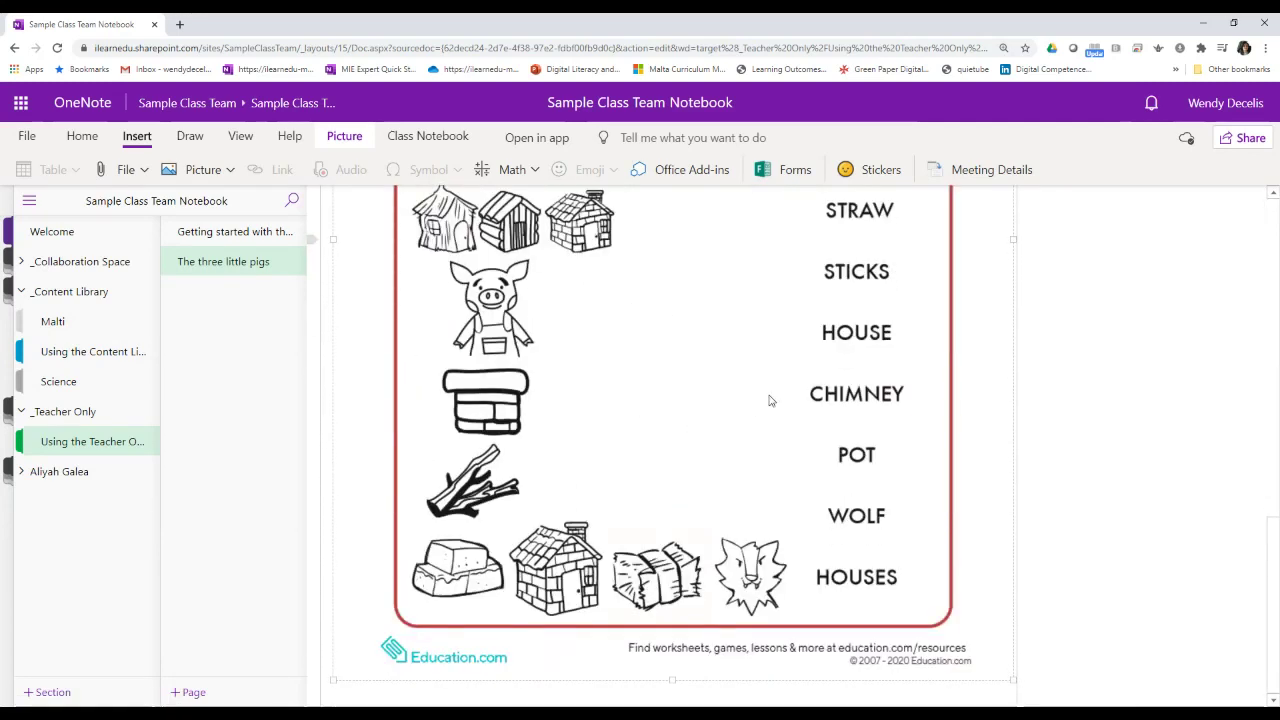
pyautogui.scroll(6, 690, 375)
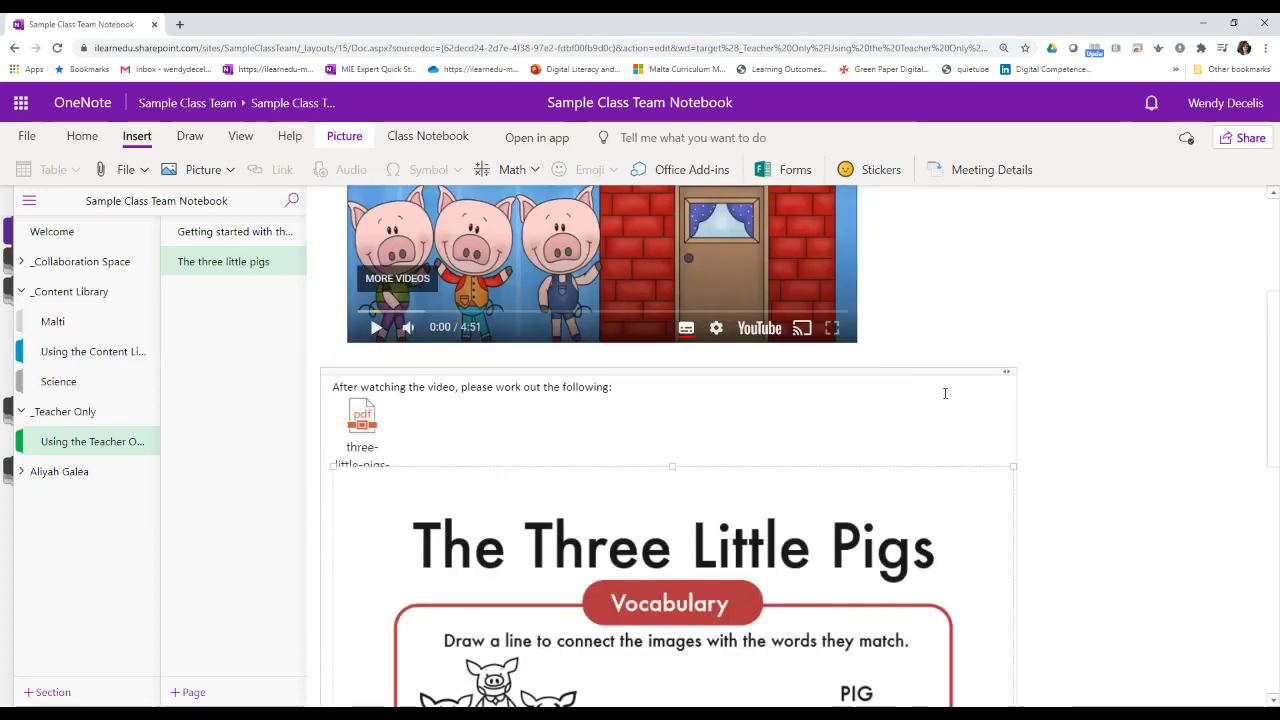
pyautogui.scroll(-4, 1020, 400)
pyautogui.scroll(-3, 1005, 435)
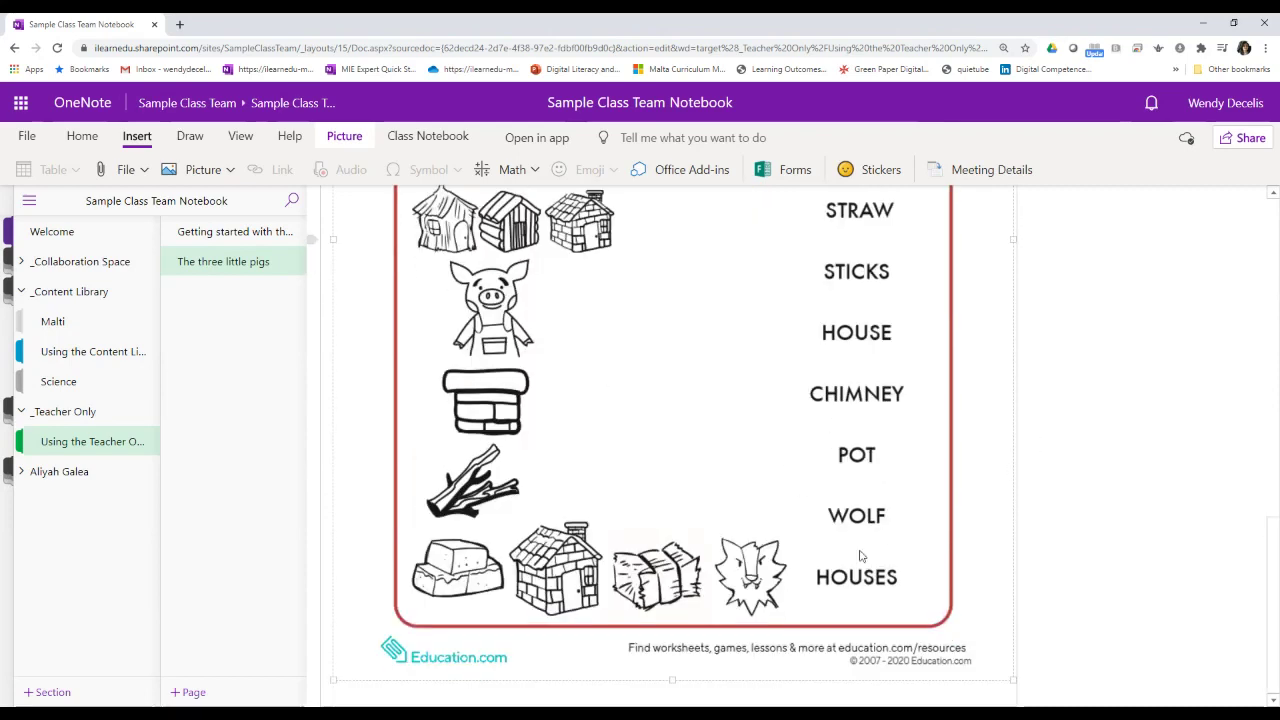
pyautogui.scroll(9, 1124, 495)
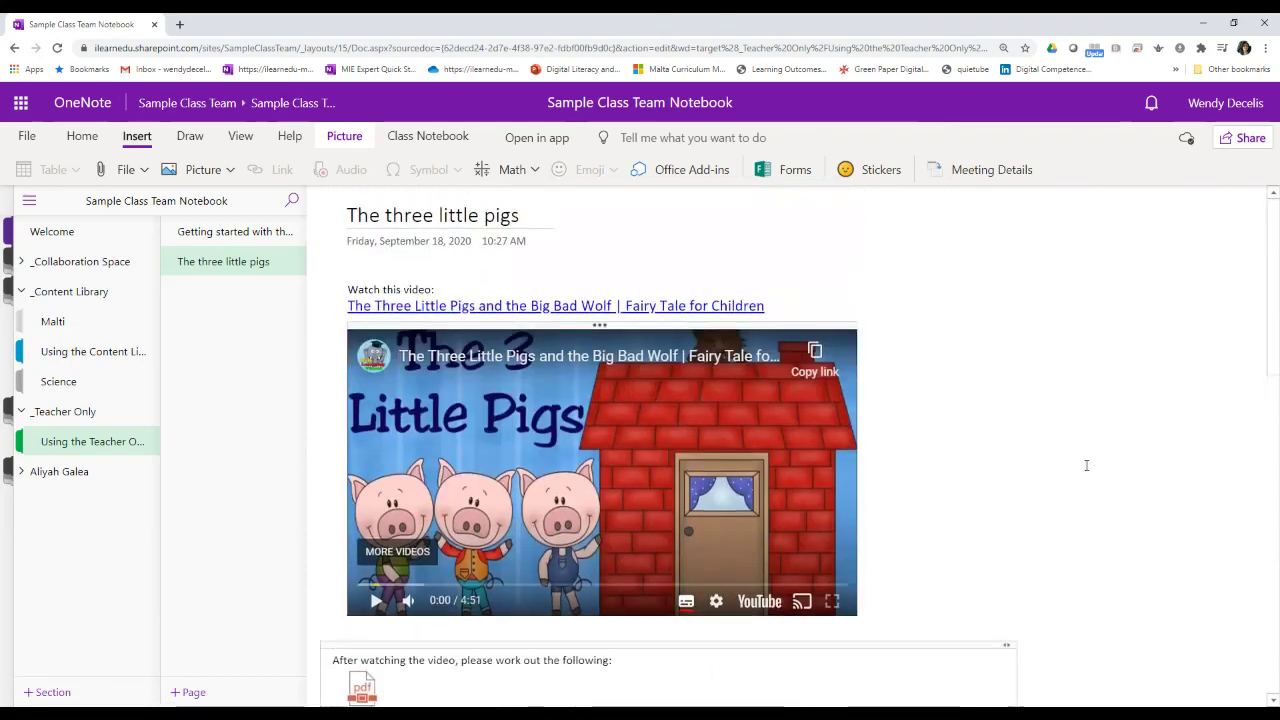
pyautogui.scroll(-3, 1086, 465)
pyautogui.scroll(-6, 1086, 467)
pyautogui.scroll(6, 1086, 465)
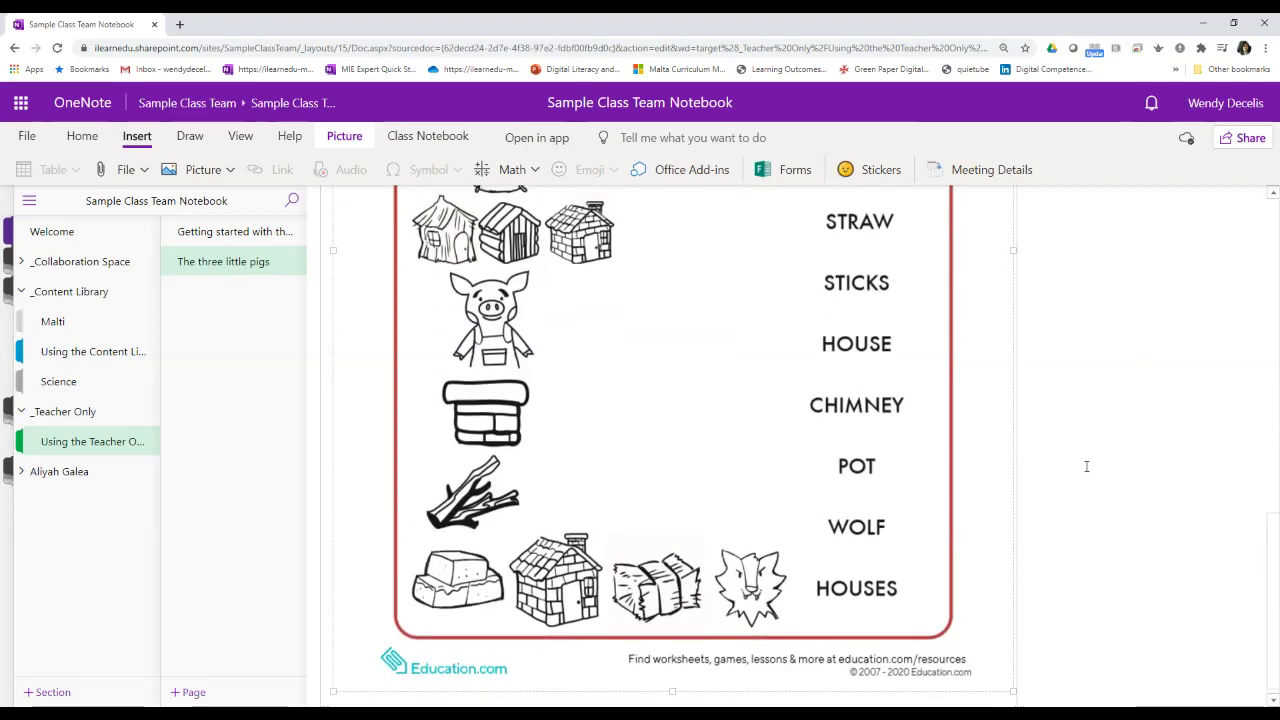
pyautogui.scroll(1, 1087, 463)
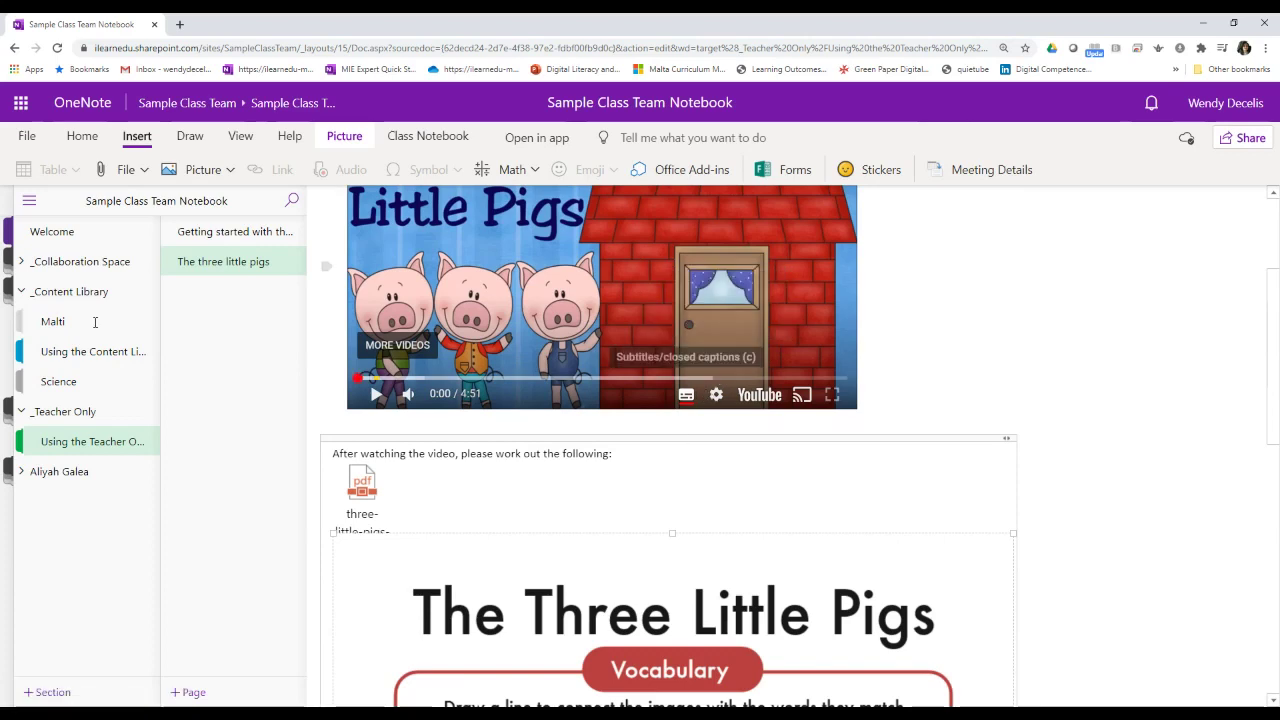
pyautogui.scroll(2, 742, 413)
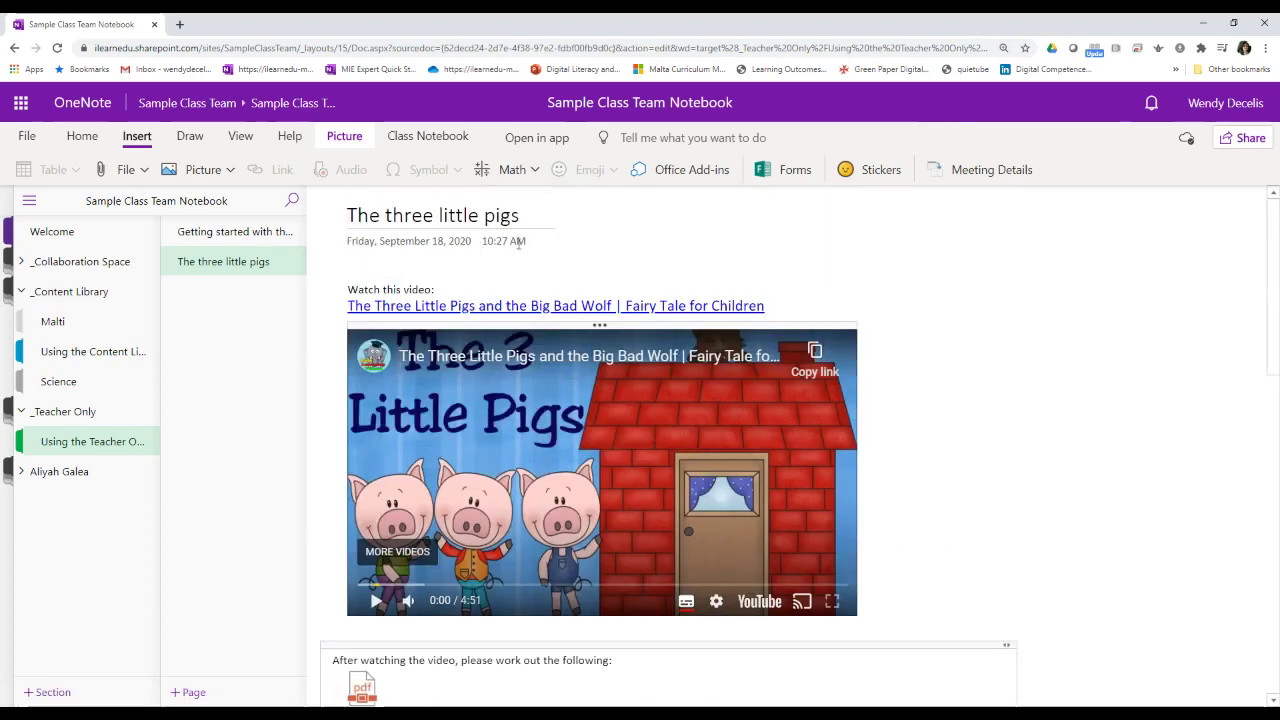
pyautogui.scroll(-3, 519, 244)
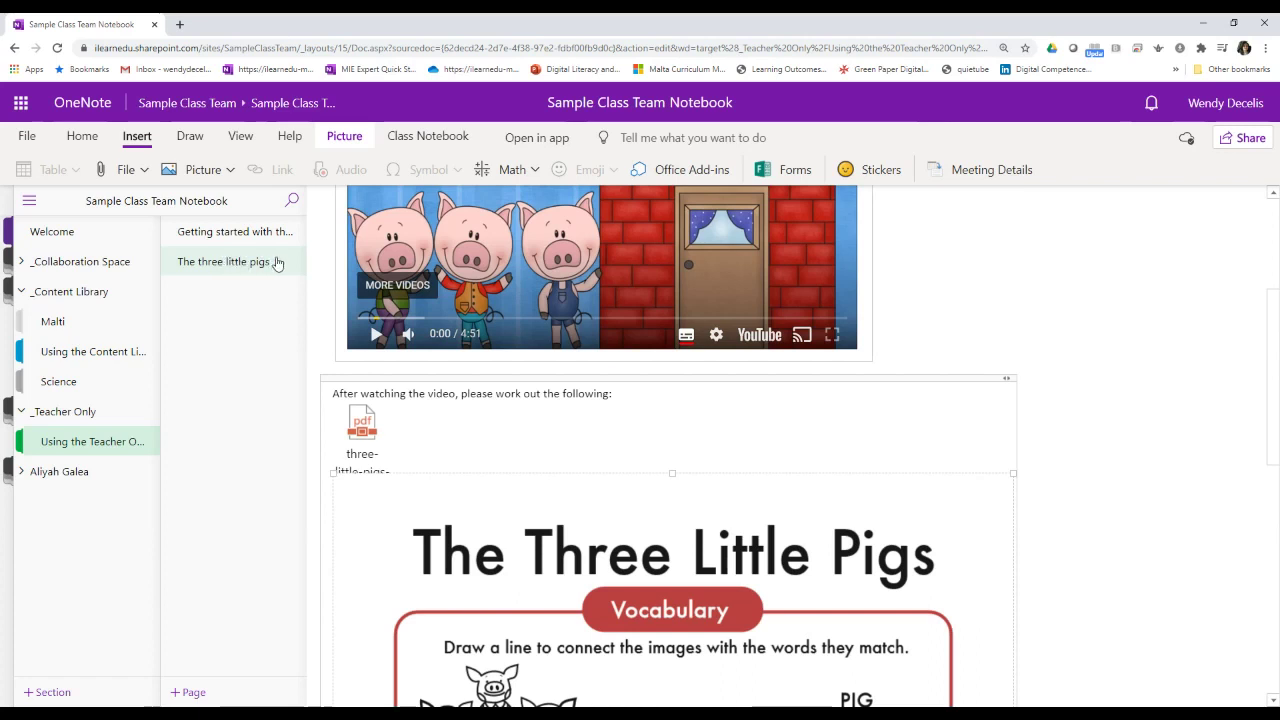
# Copy the page "The three little pigs" to the Malti section of the _Content Library.
pyautogui.click(268, 262)
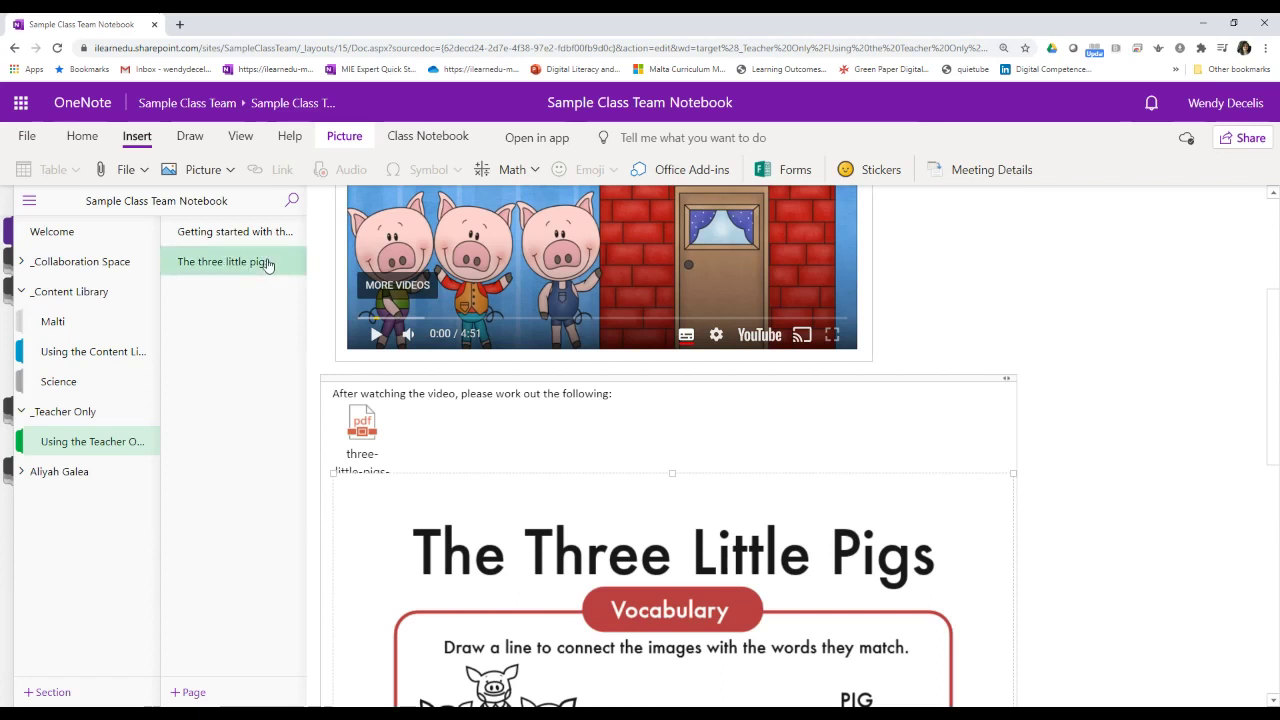
pyautogui.rightClick(262, 264)
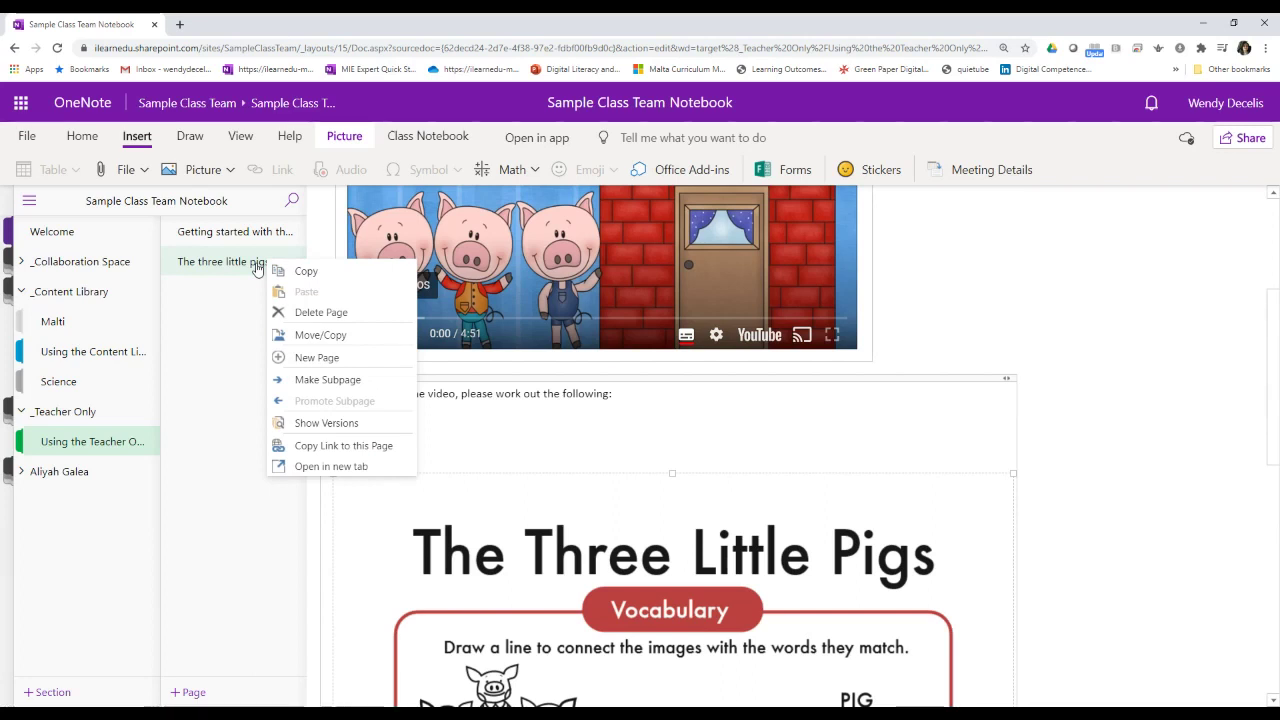
pyautogui.click(357, 335)
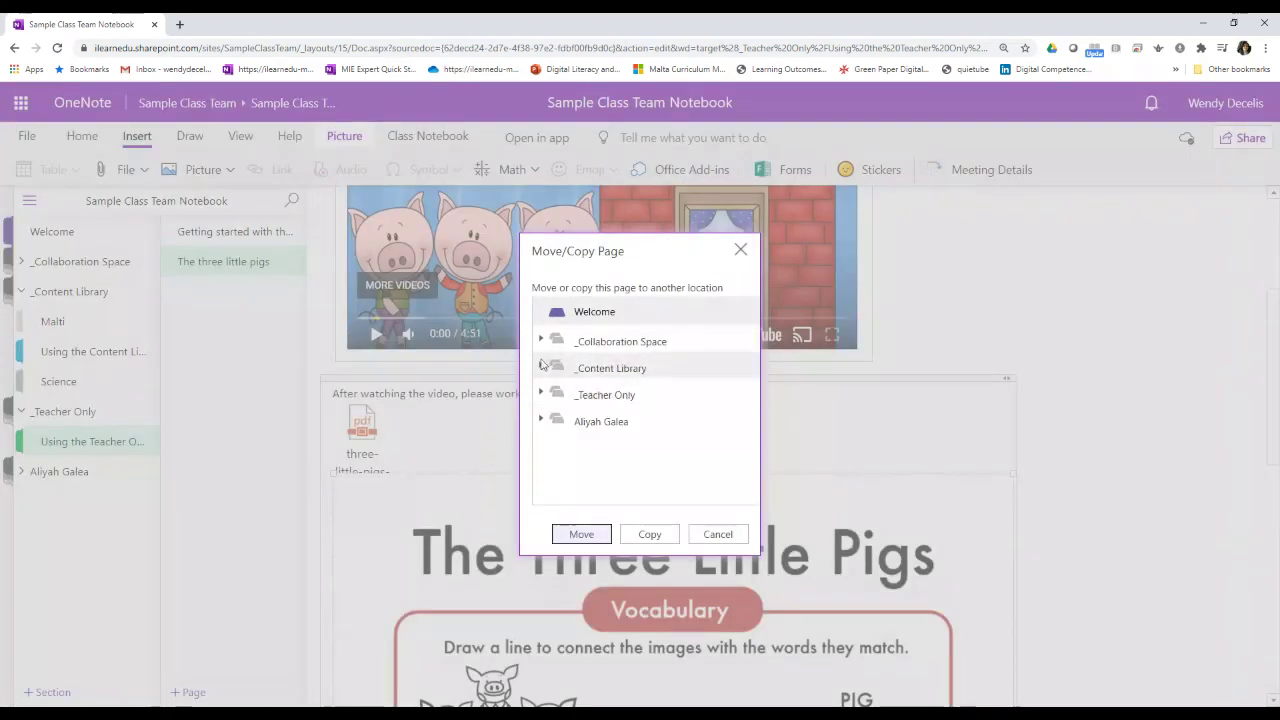
pyautogui.click(541, 368)
pyautogui.click(615, 370)
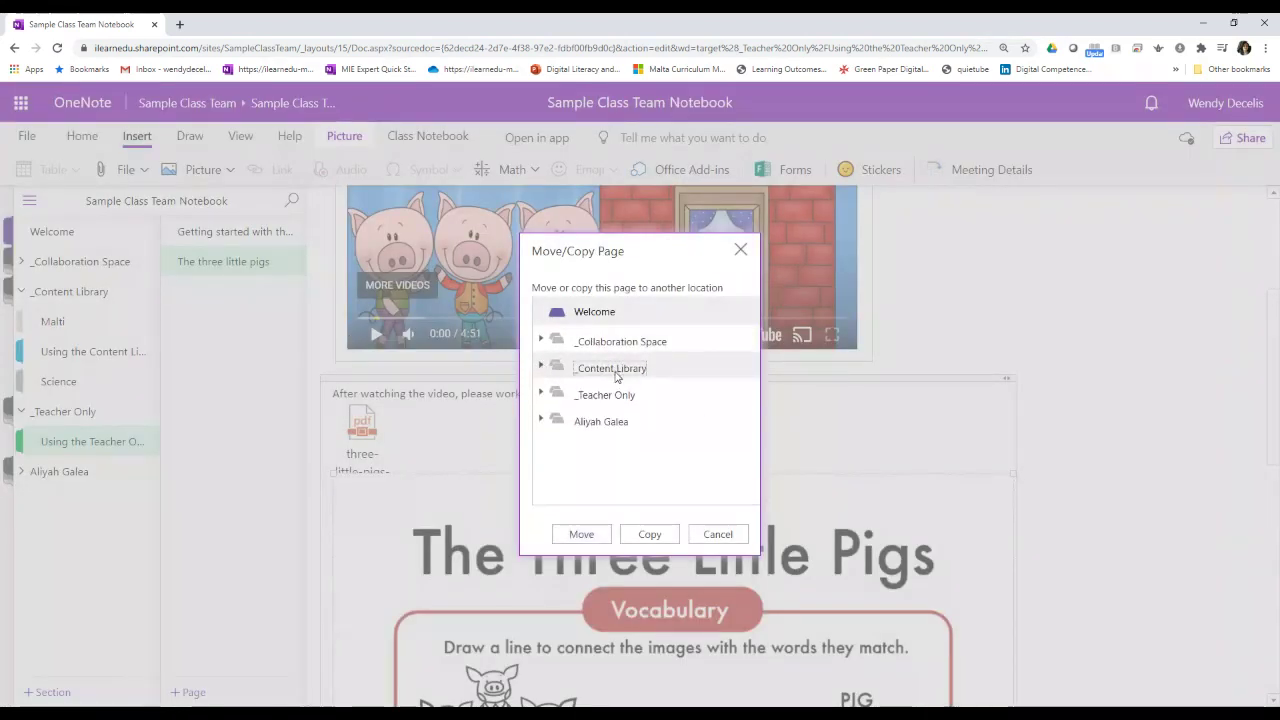
pyautogui.click(608, 370)
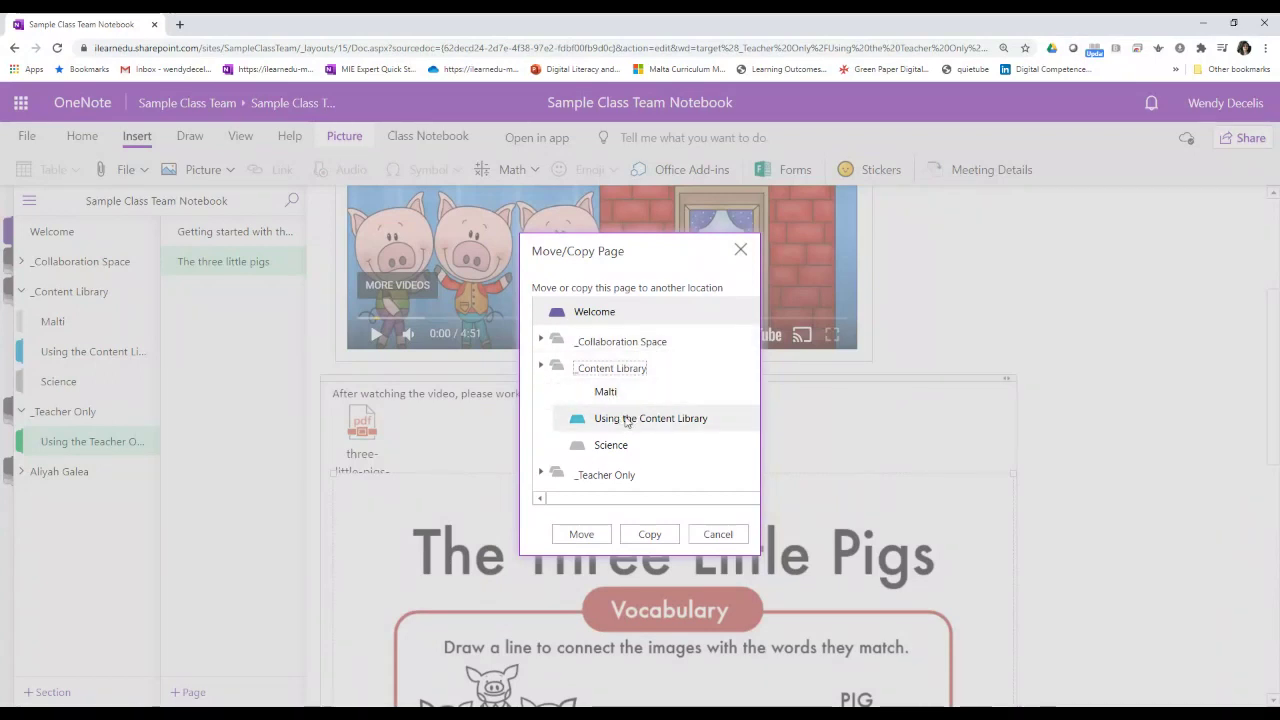
pyautogui.click(605, 392)
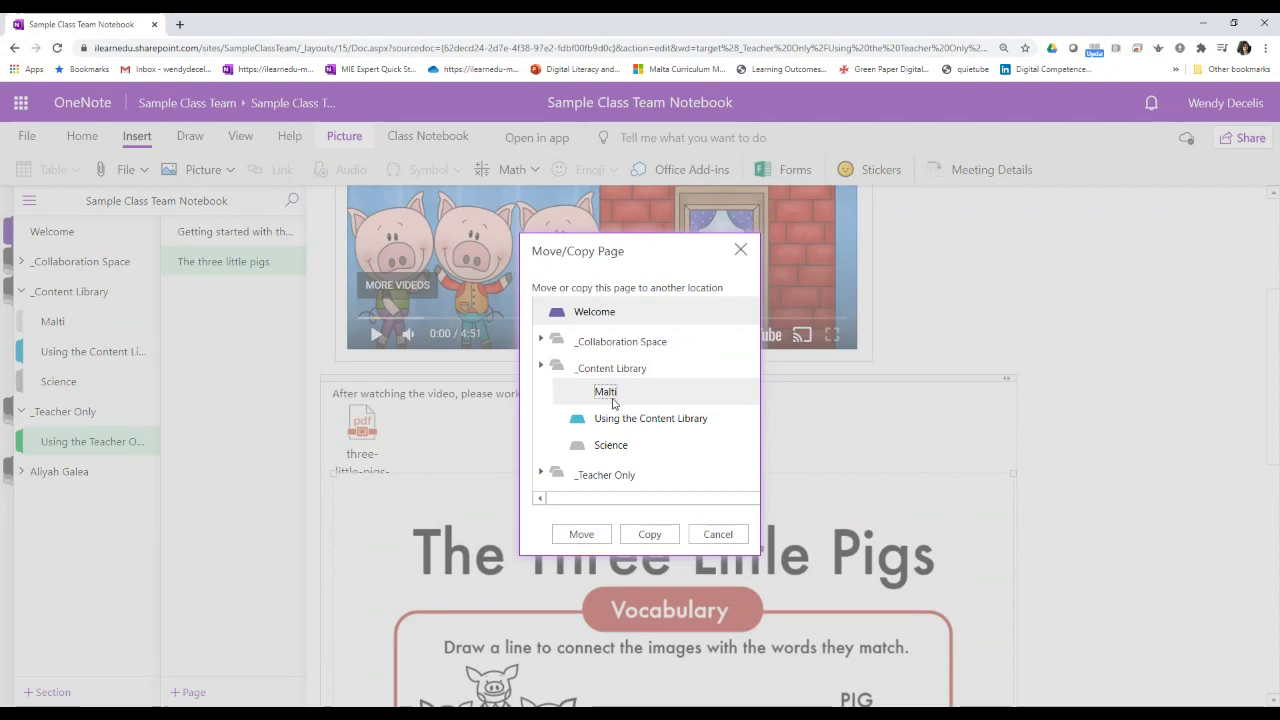
pyautogui.click(641, 540)
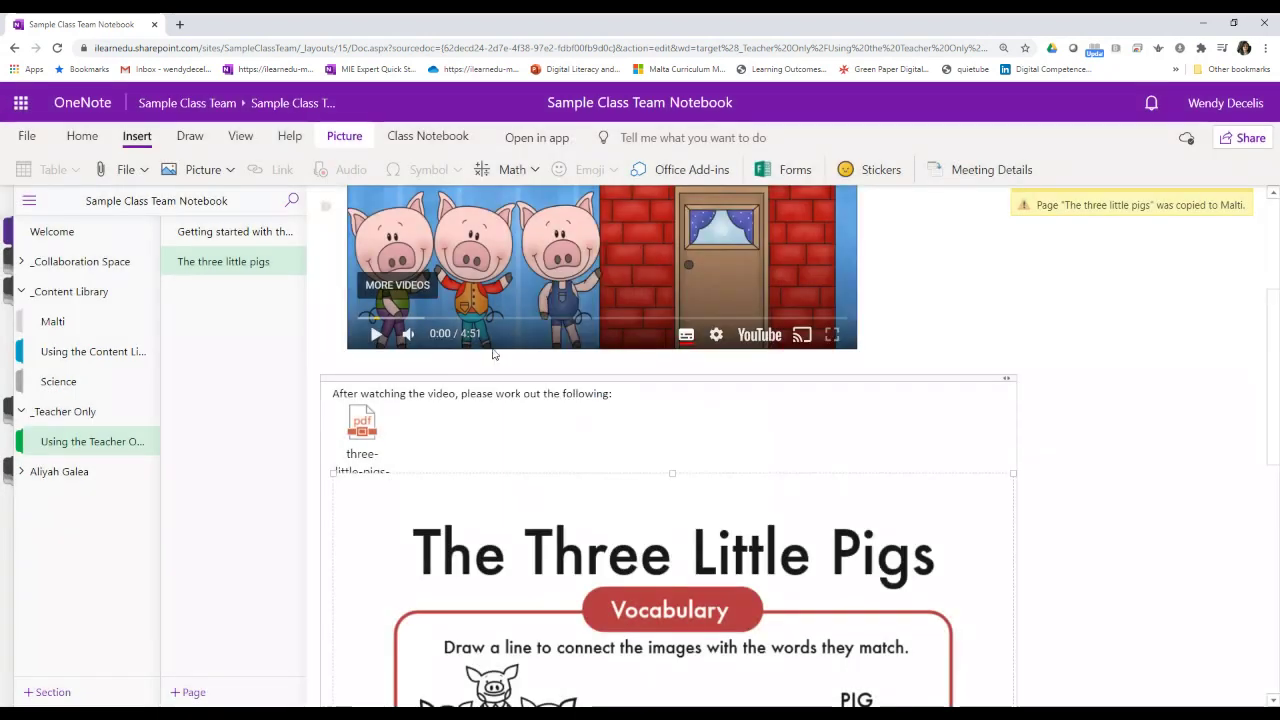
# Open the copied "The three little pigs" page in the Malti section and check its video and worksheet.
pyautogui.click(74, 322)
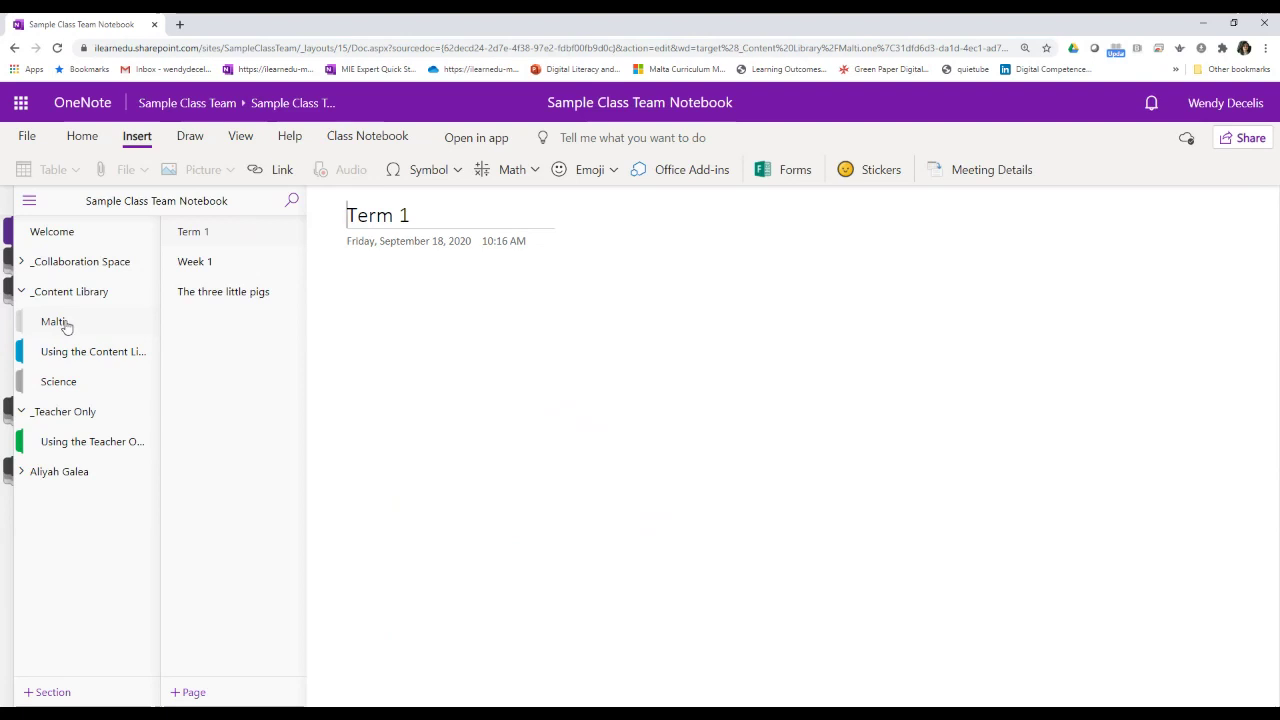
pyautogui.click(217, 291)
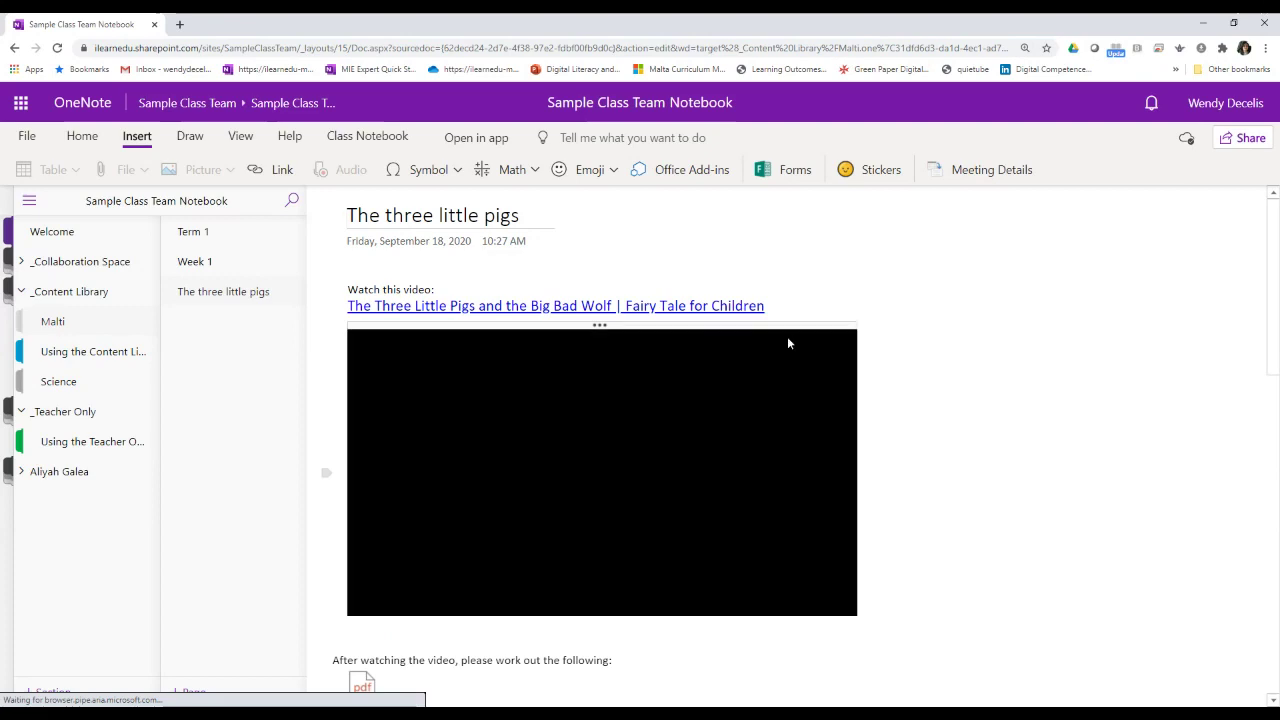
pyautogui.scroll(-10, 940, 412)
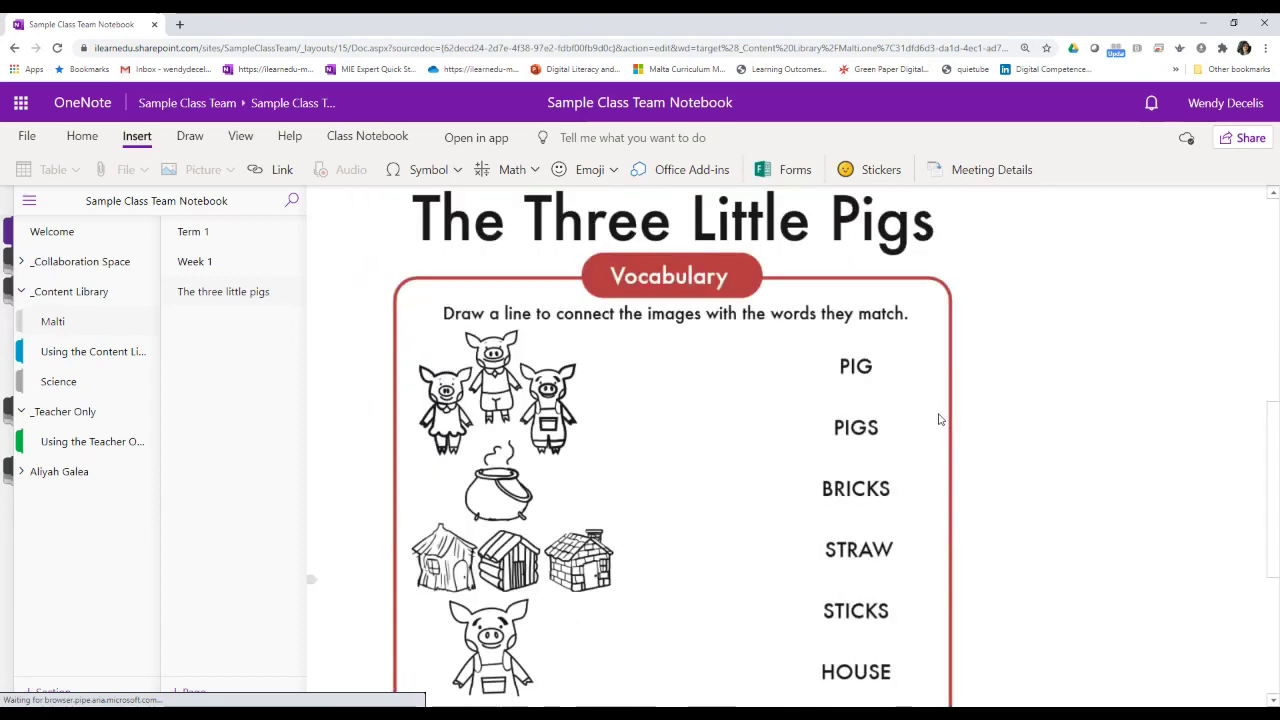
pyautogui.scroll(10, 940, 418)
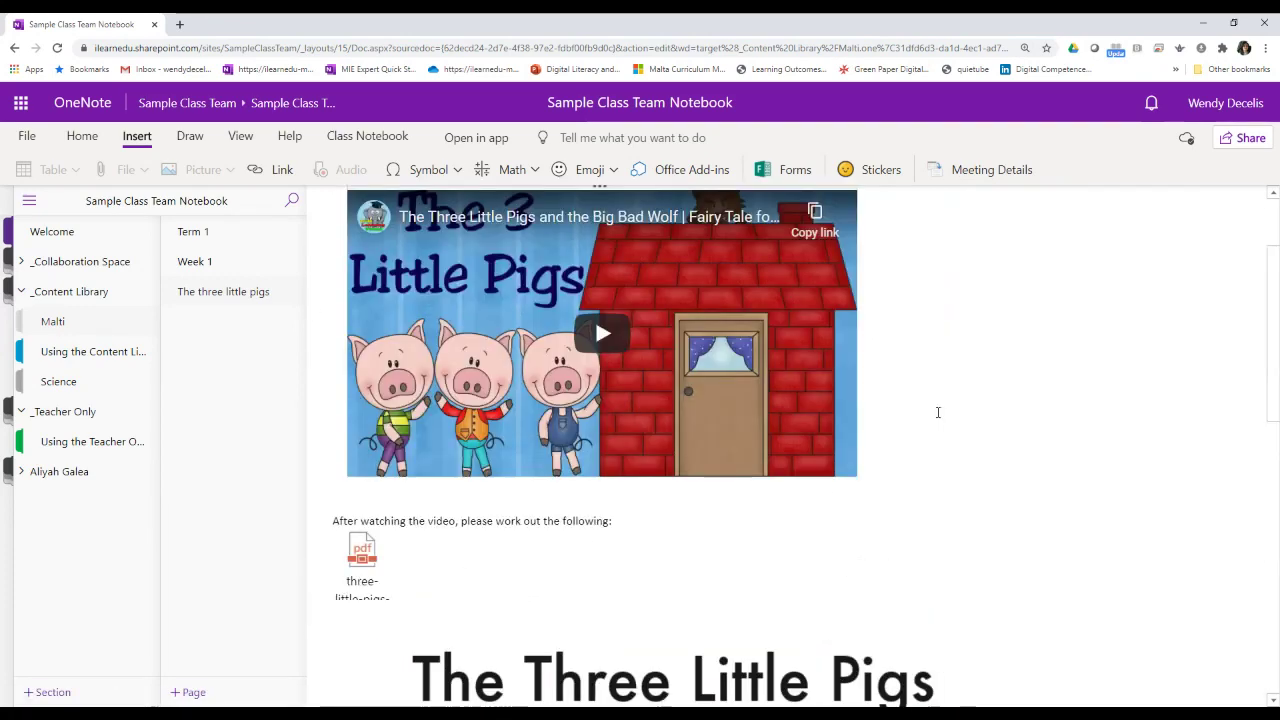
pyautogui.scroll(-5, 935, 411)
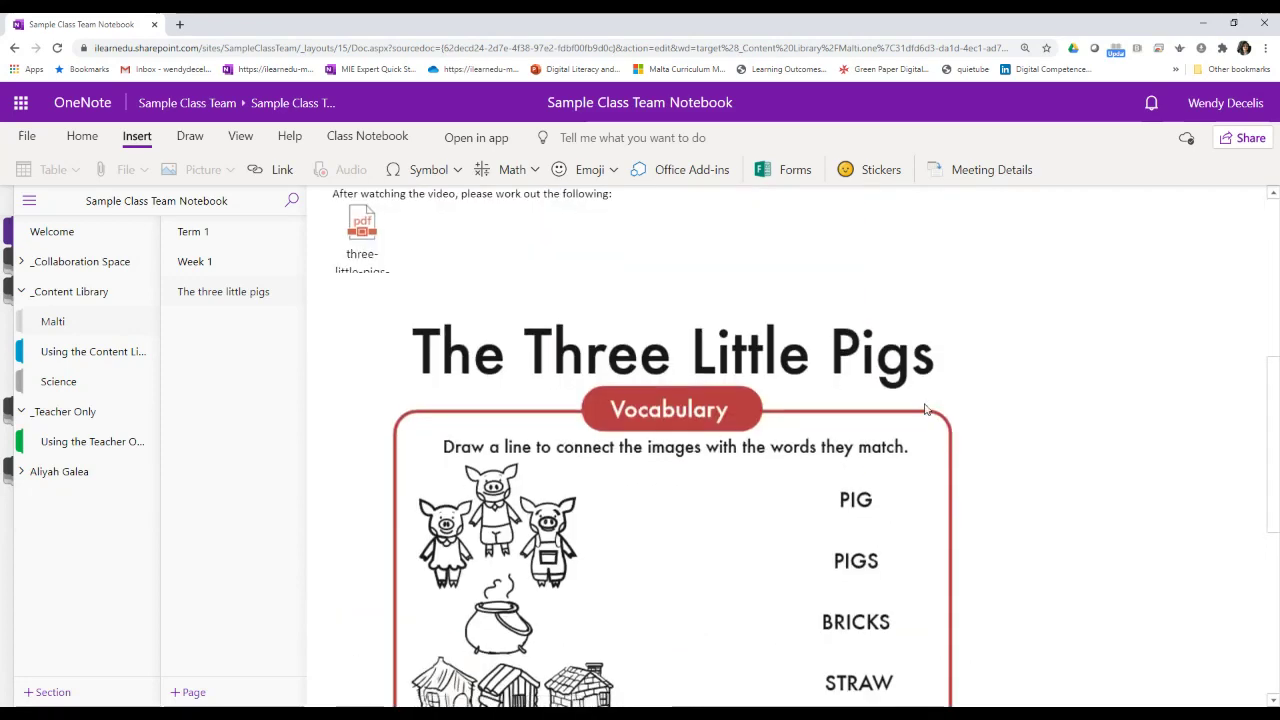
pyautogui.scroll(-5, 985, 378)
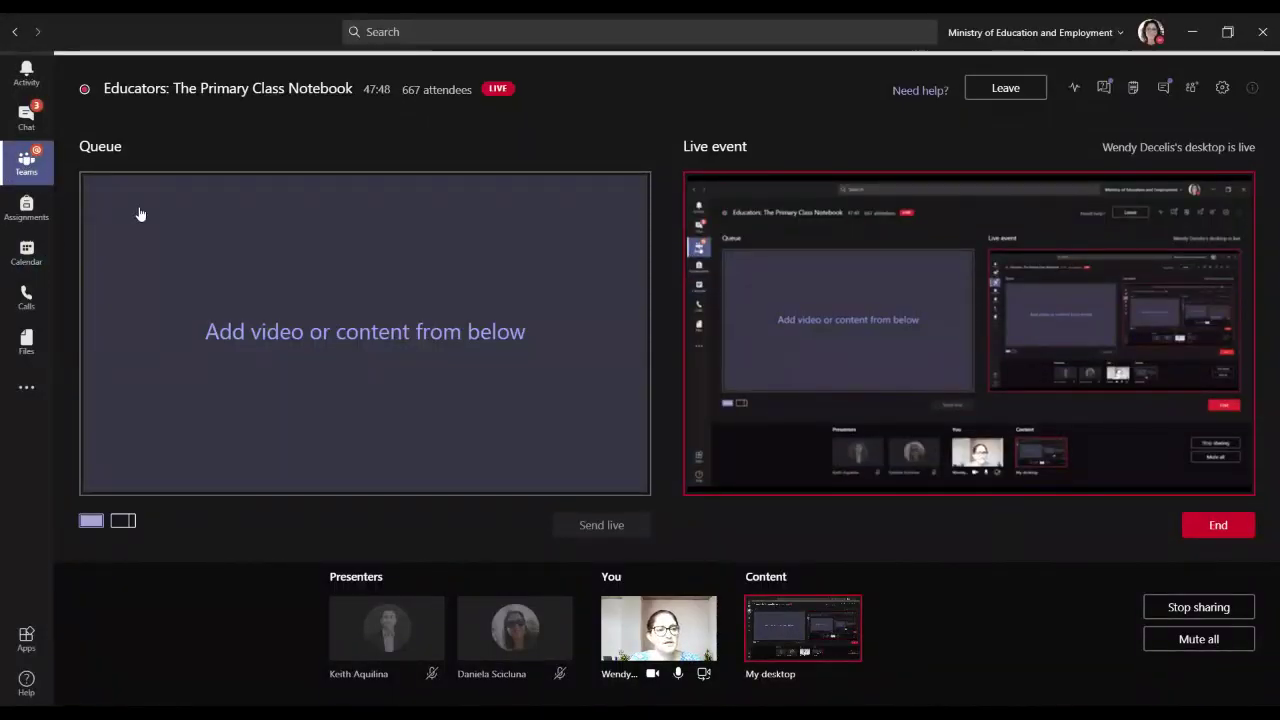
# Switch to Microsoft Teams and start a new assignment in the General channel of Sample Class Team.
pyautogui.click(30, 168)
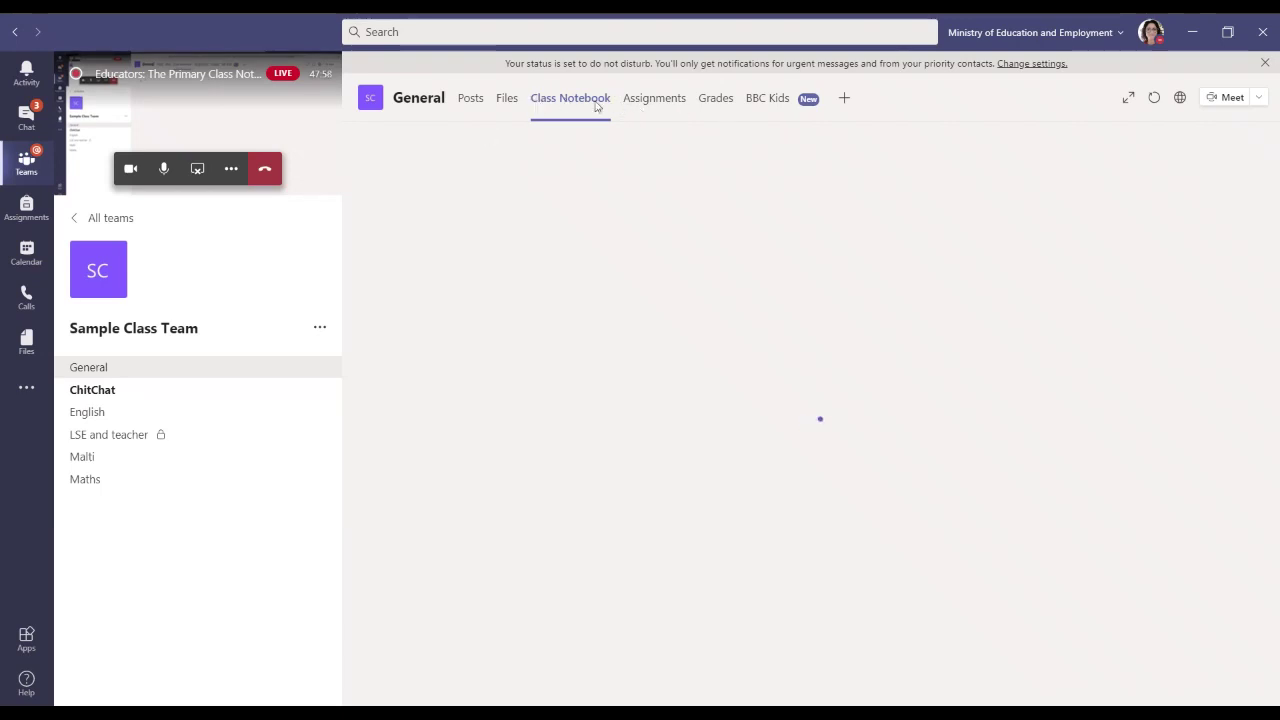
pyautogui.click(598, 107)
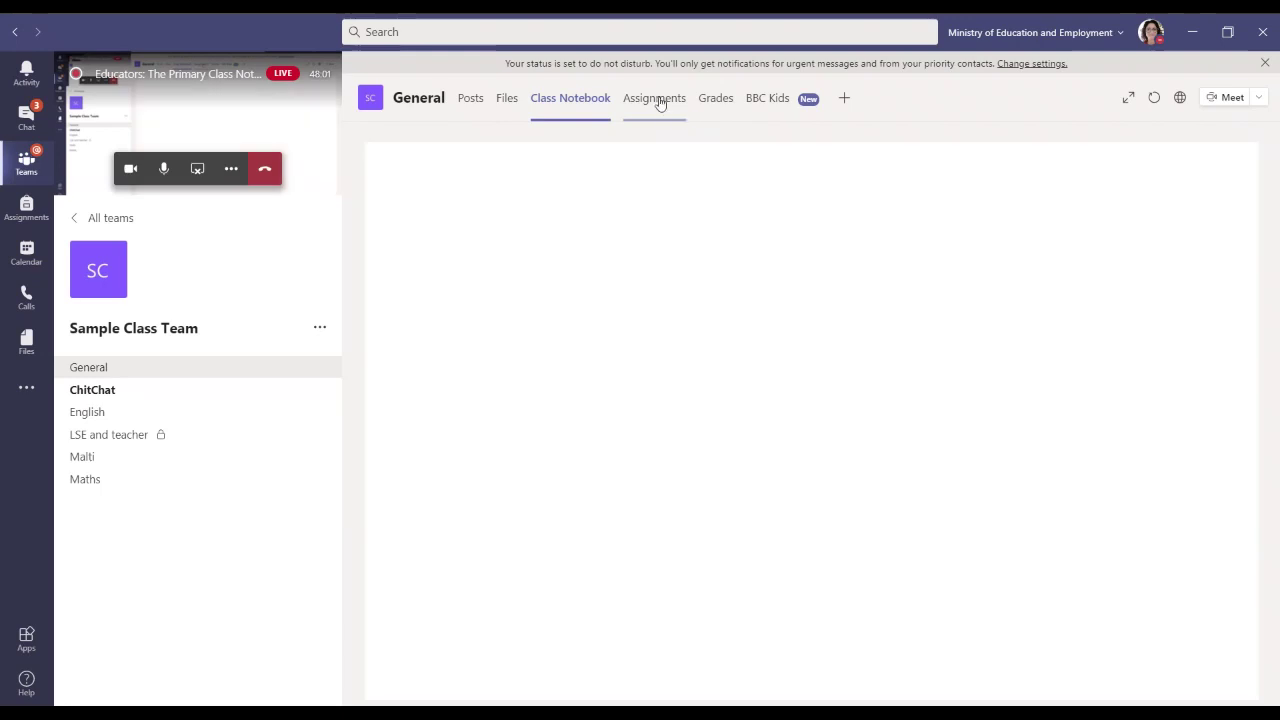
pyautogui.click(658, 100)
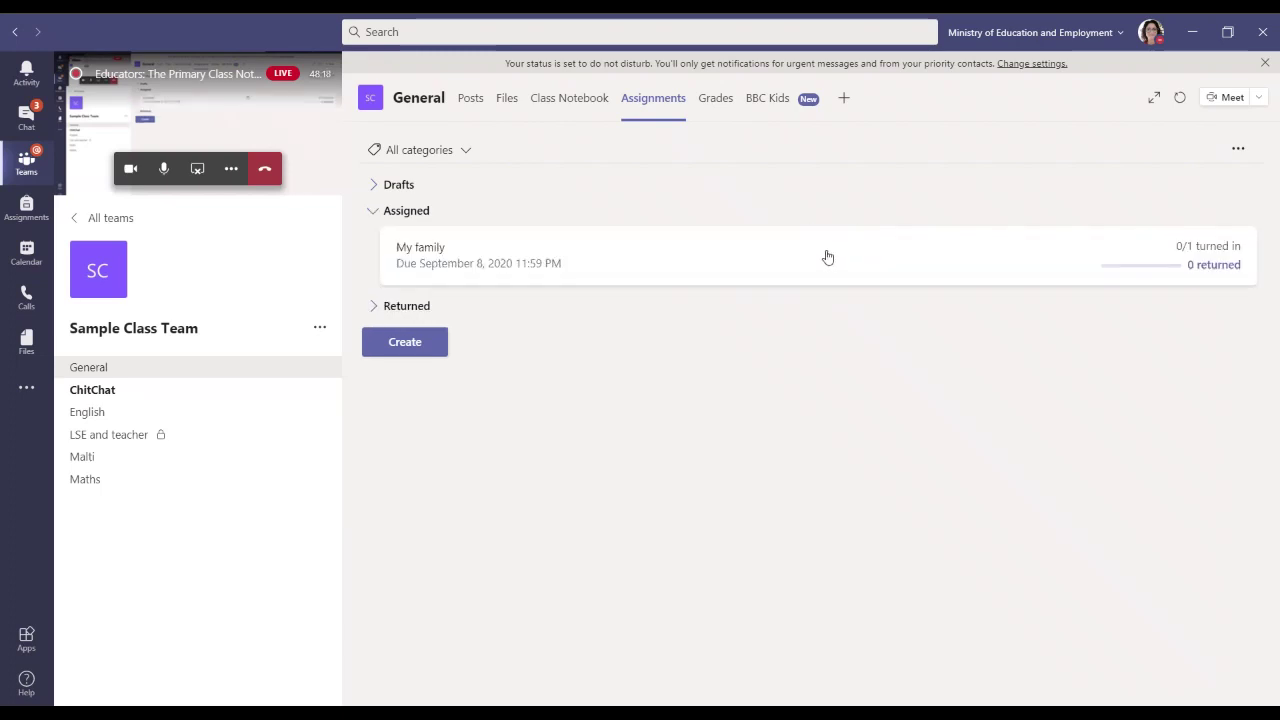
pyautogui.click(440, 344)
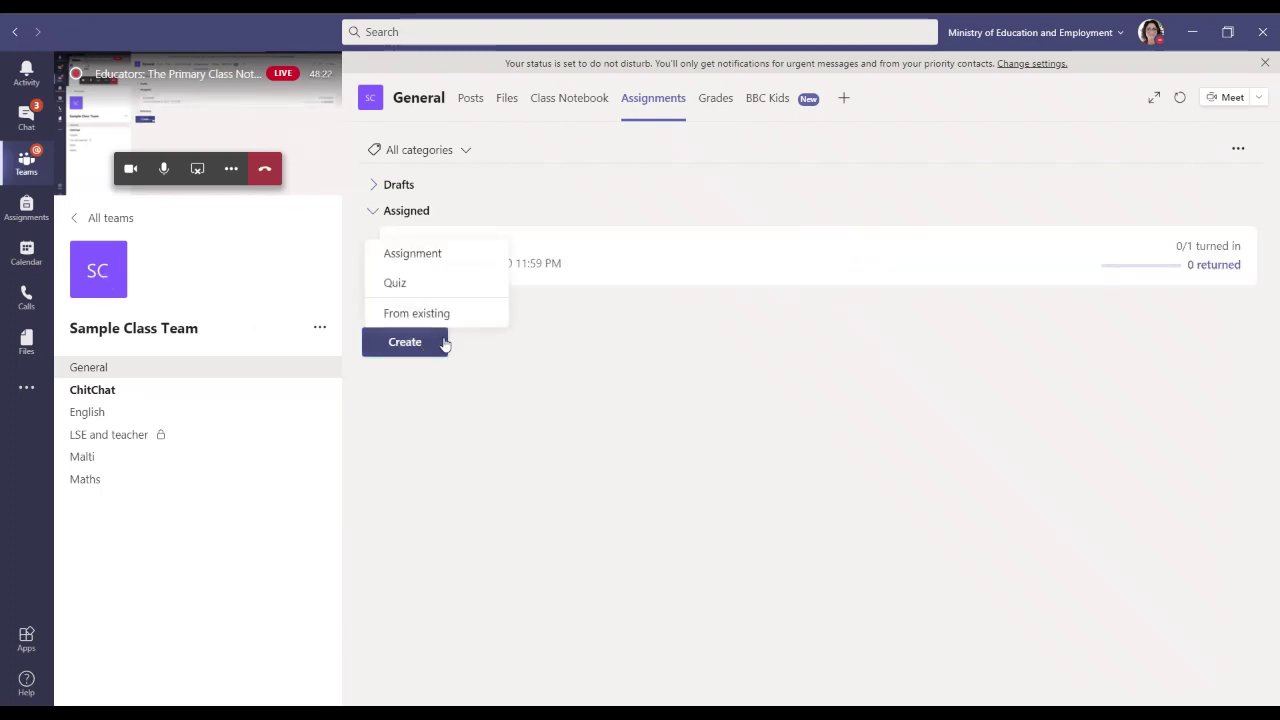
pyautogui.click(438, 256)
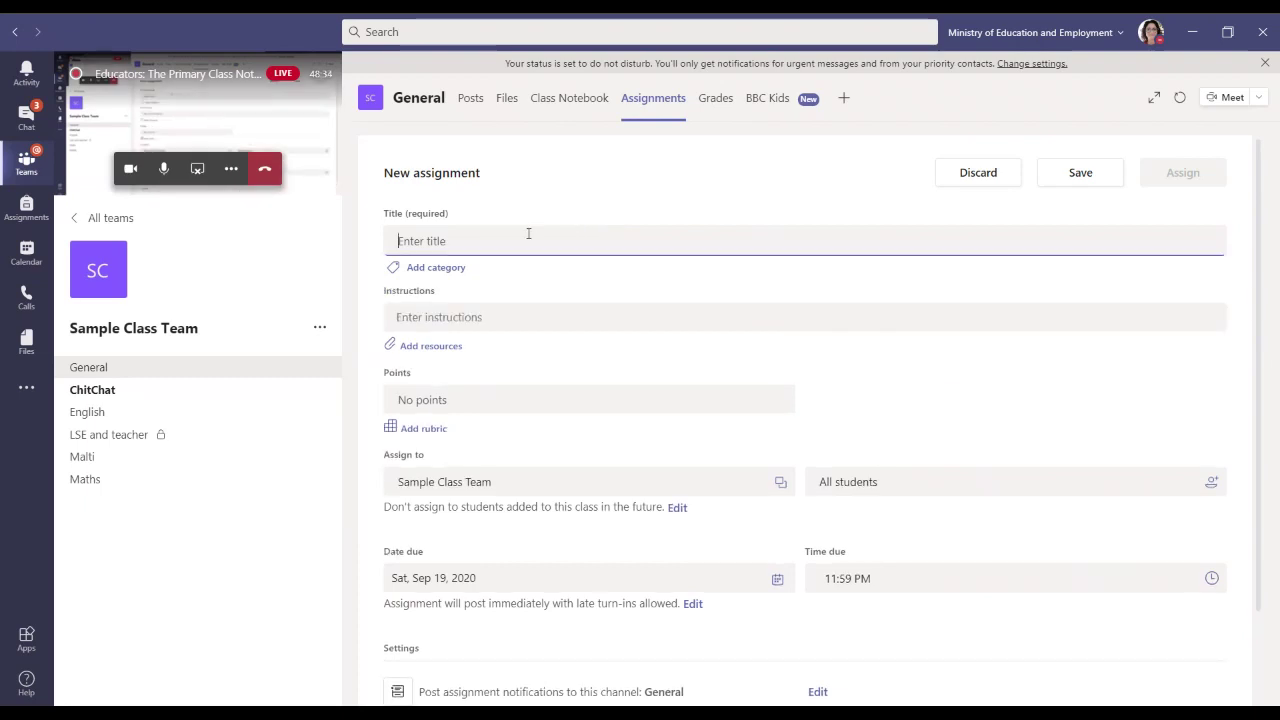
# Title the assignment "THe 3 little pigs" and enter the instructions "Work out the page in the Notebook".
pyautogui.write('THe 3 l')
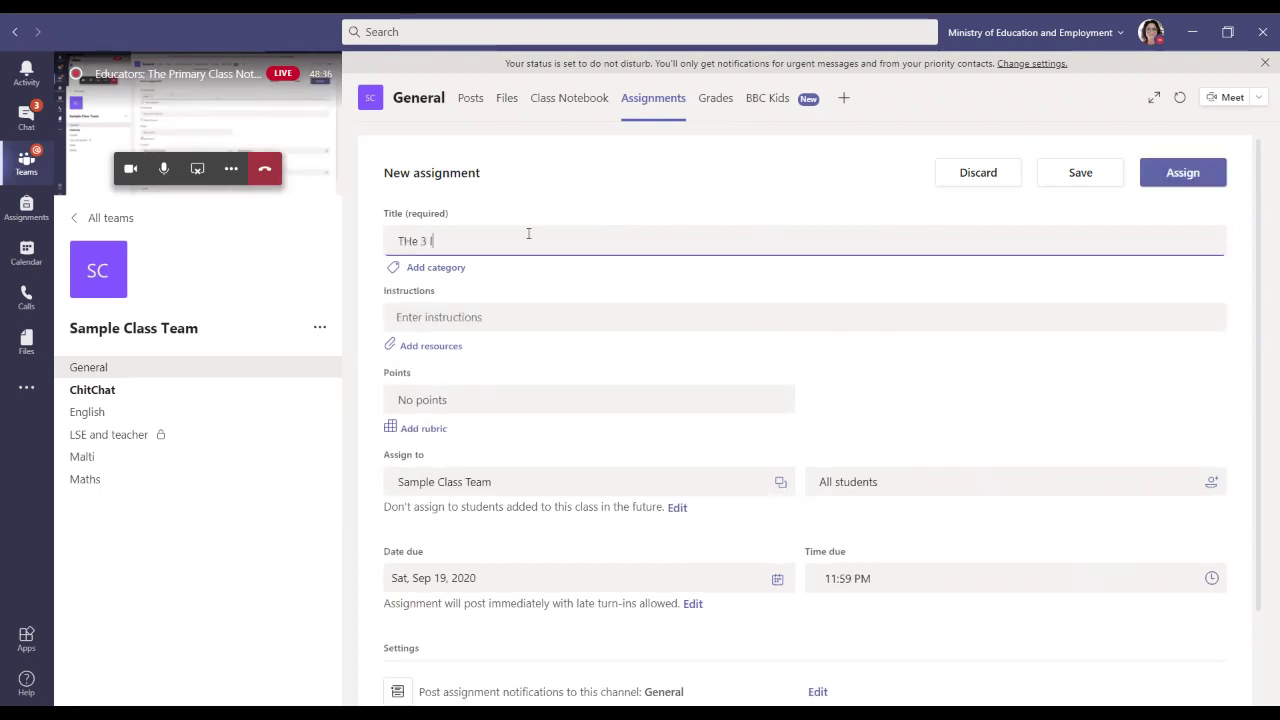
pyautogui.write('ittle pigs')
pyautogui.click(484, 317)
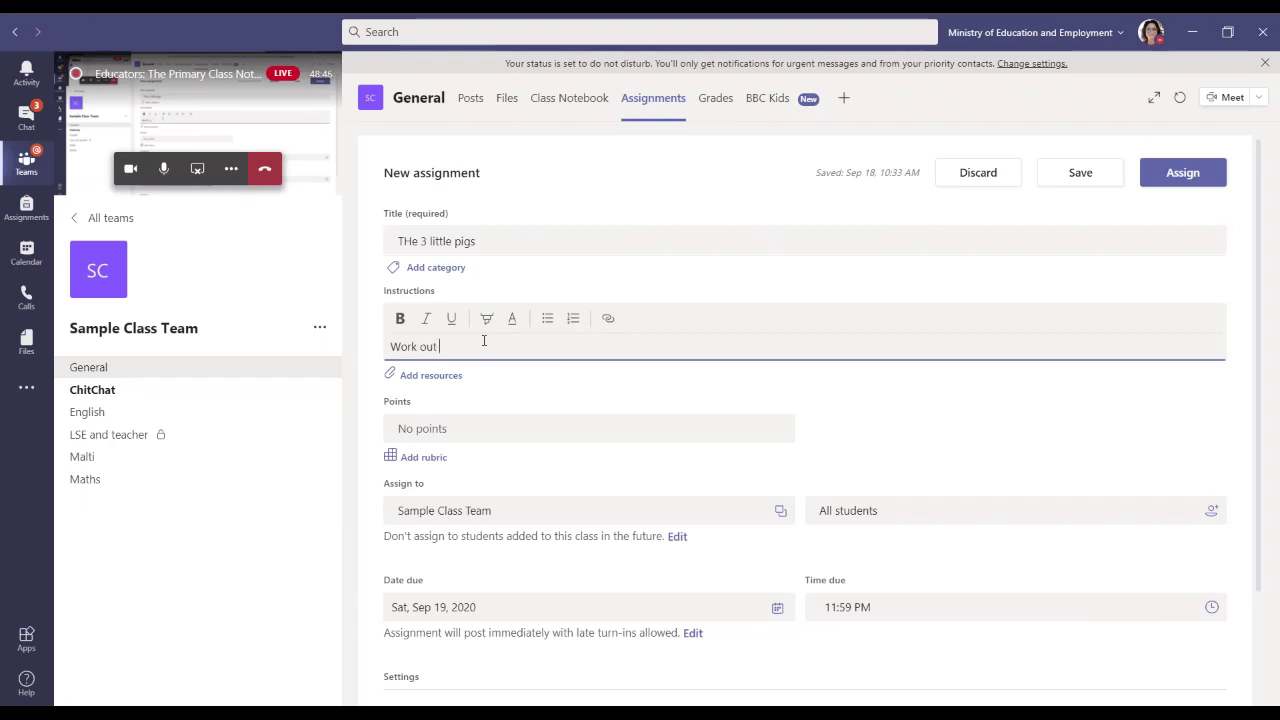
pyautogui.write('ge in the Notebook')
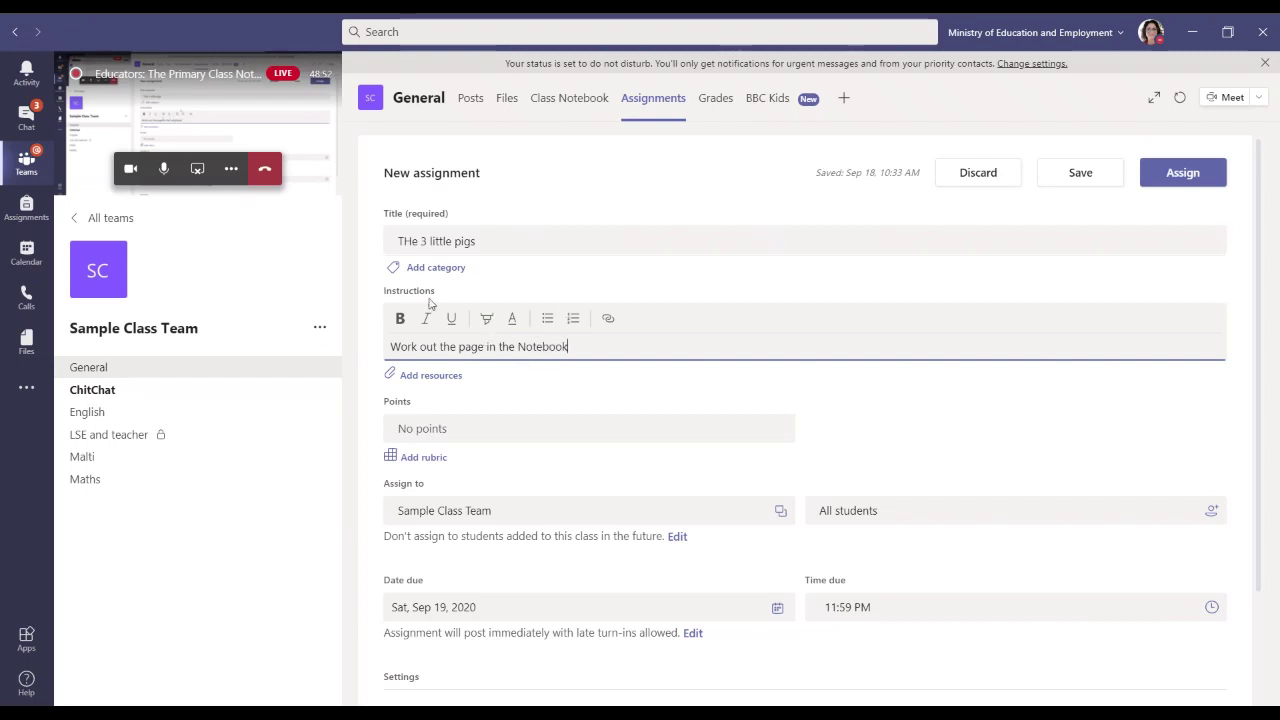
# Attach the Class Notebook page "The three little pigs" from the Malti section of _Content Library, copying it to the students' Homework section.
pyautogui.click(428, 377)
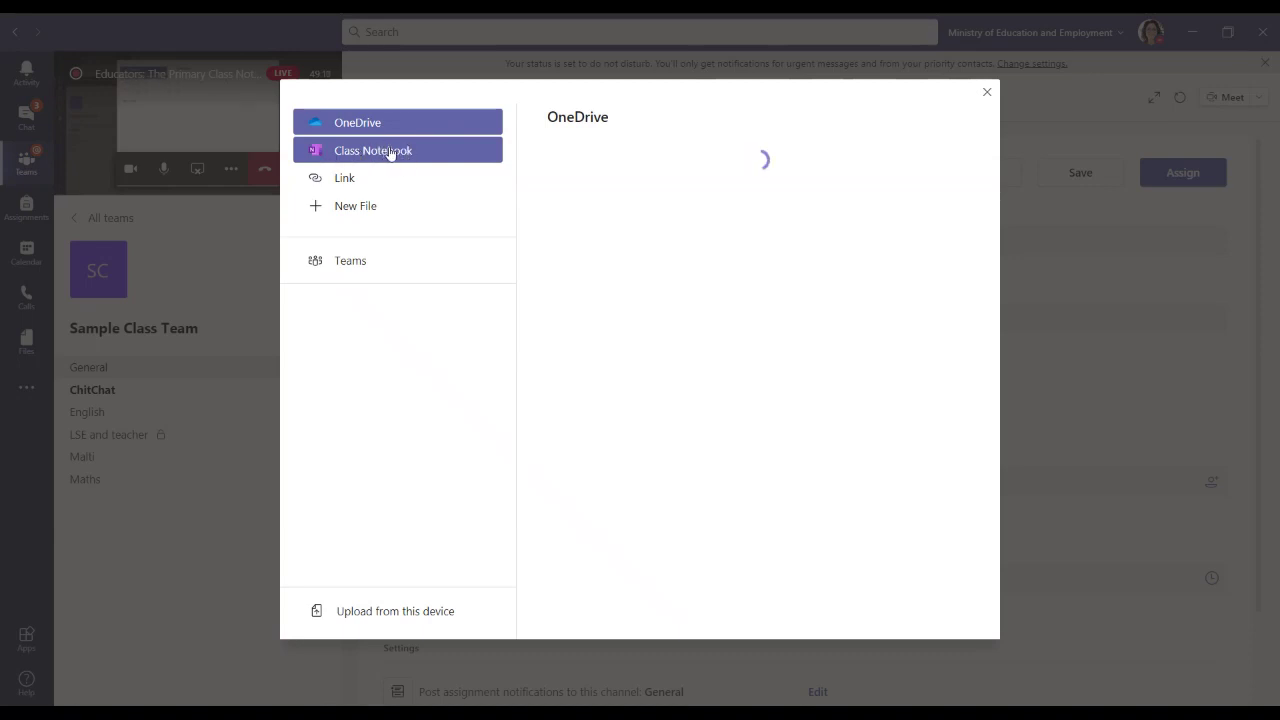
pyautogui.click(390, 151)
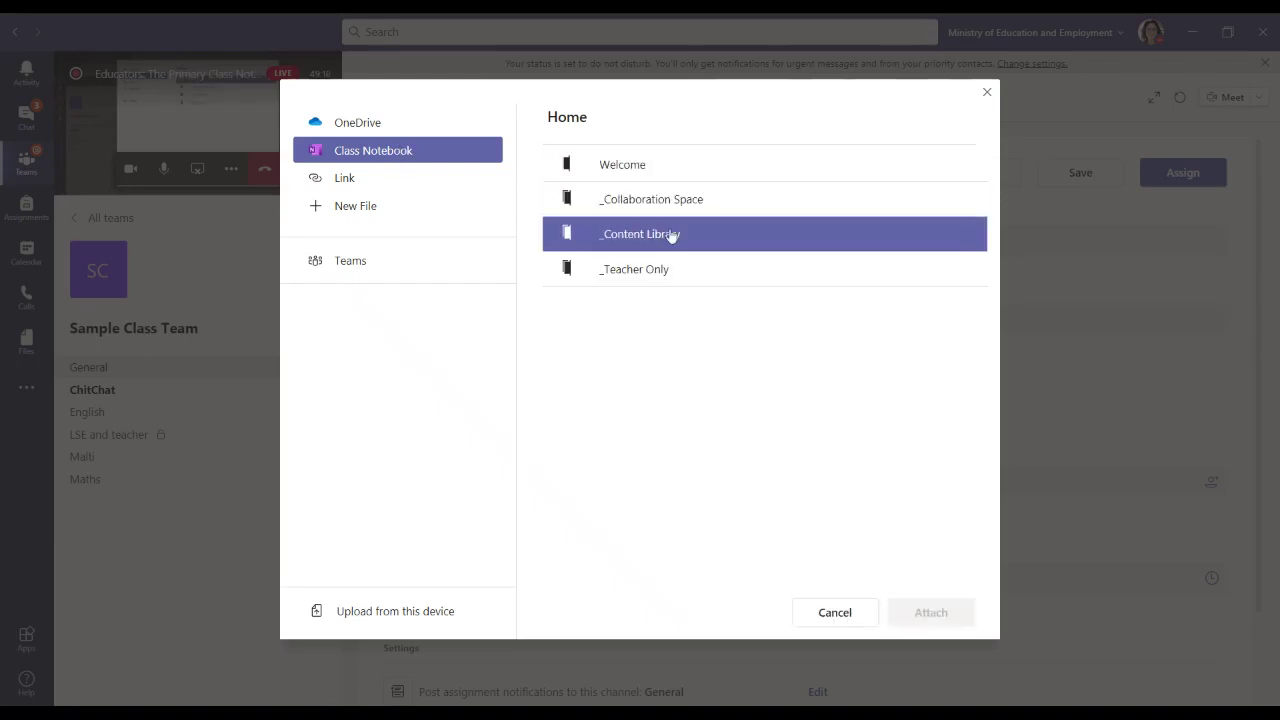
pyautogui.click(666, 236)
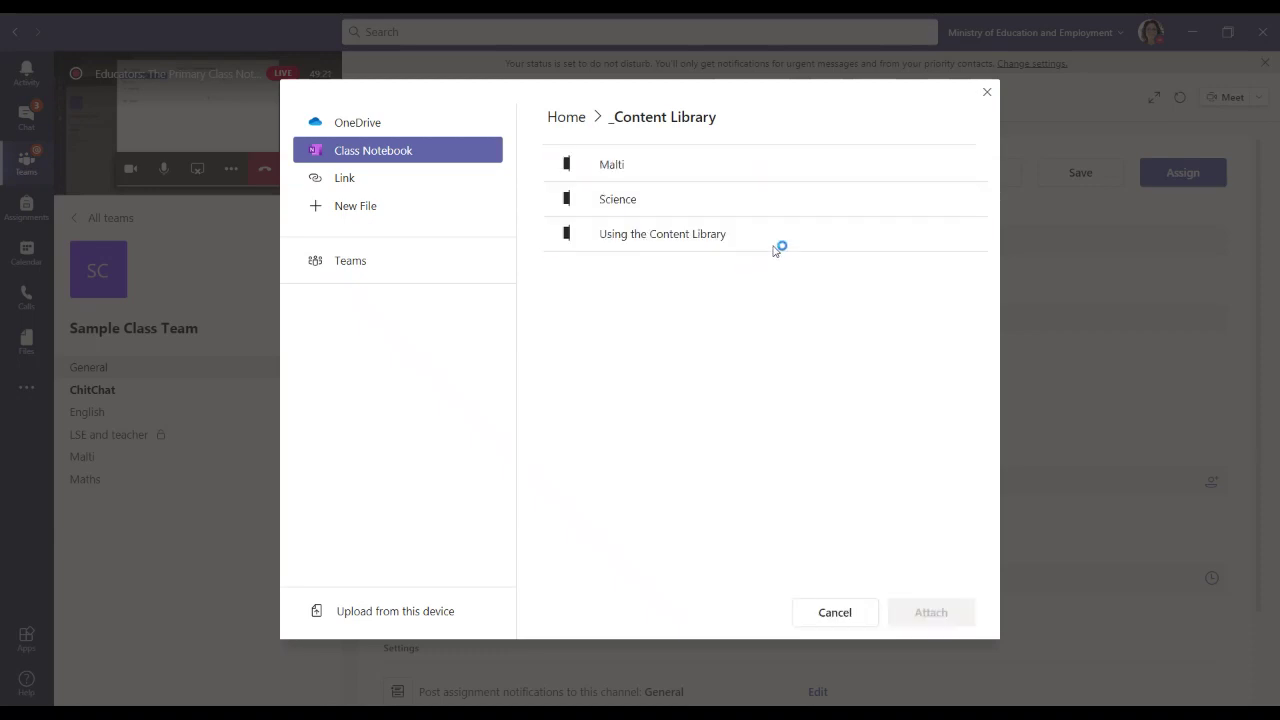
pyautogui.click(674, 164)
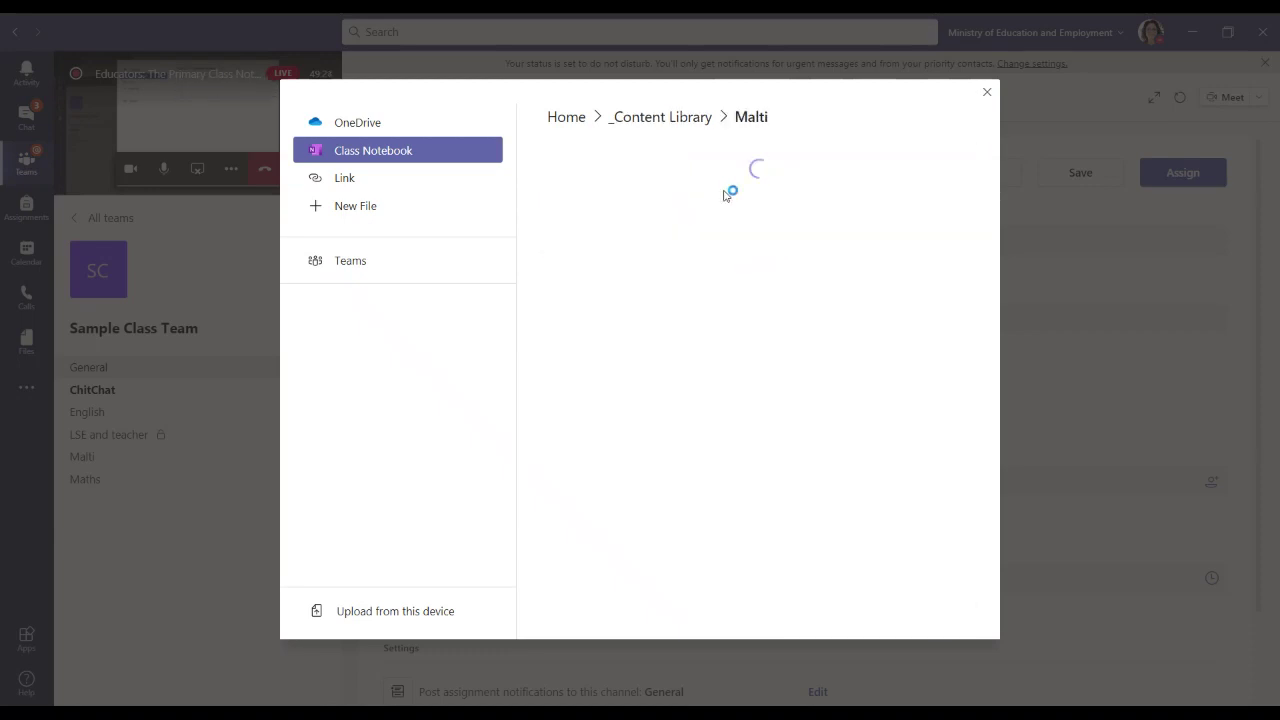
pyautogui.click(670, 166)
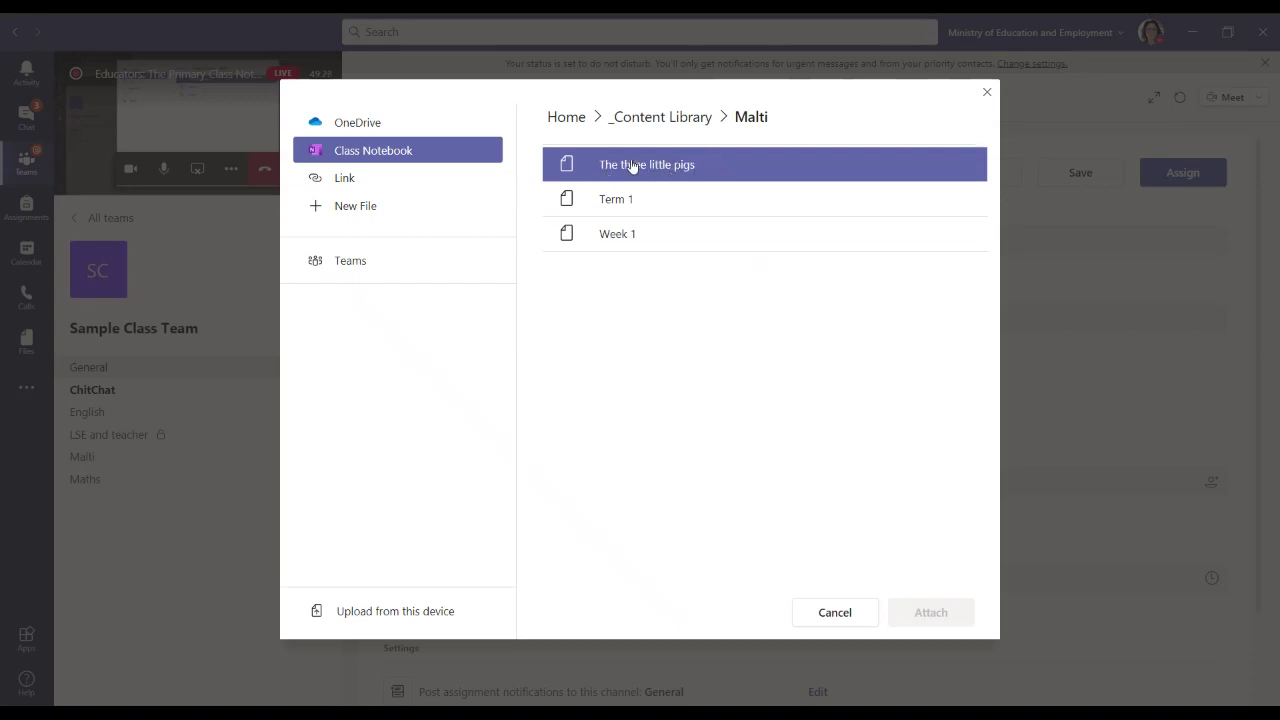
pyautogui.click(914, 230)
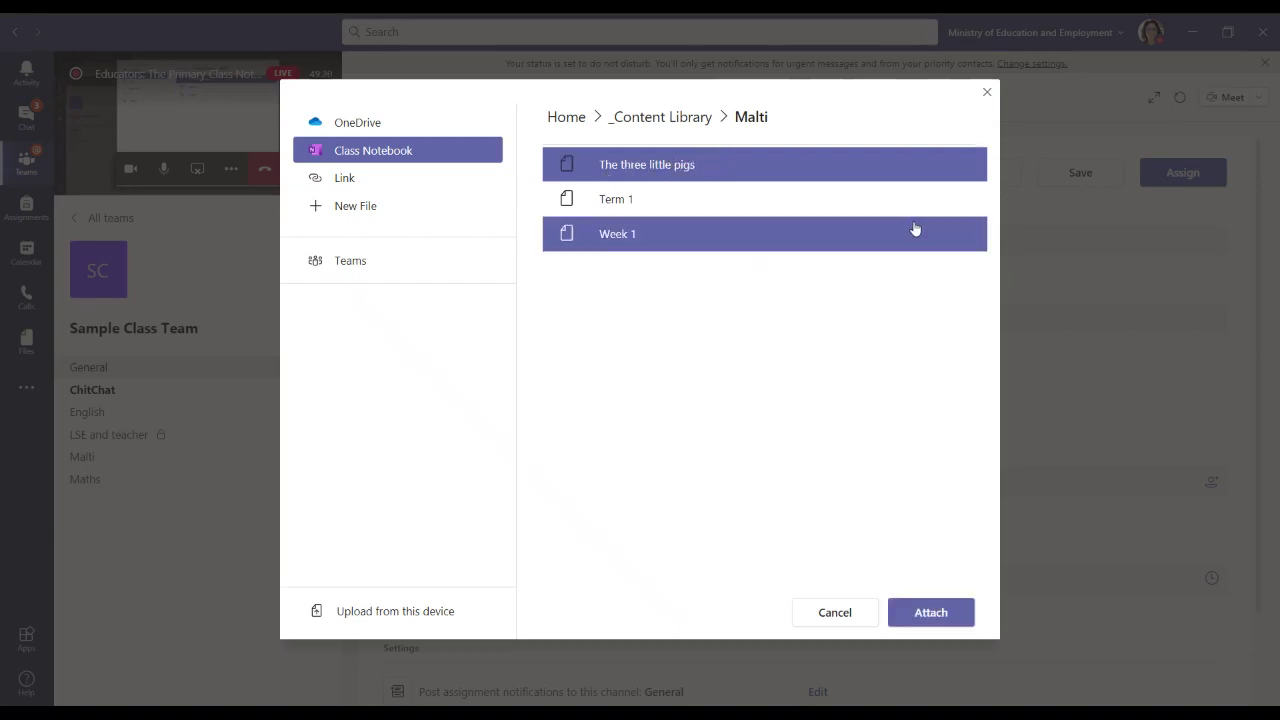
pyautogui.click(929, 611)
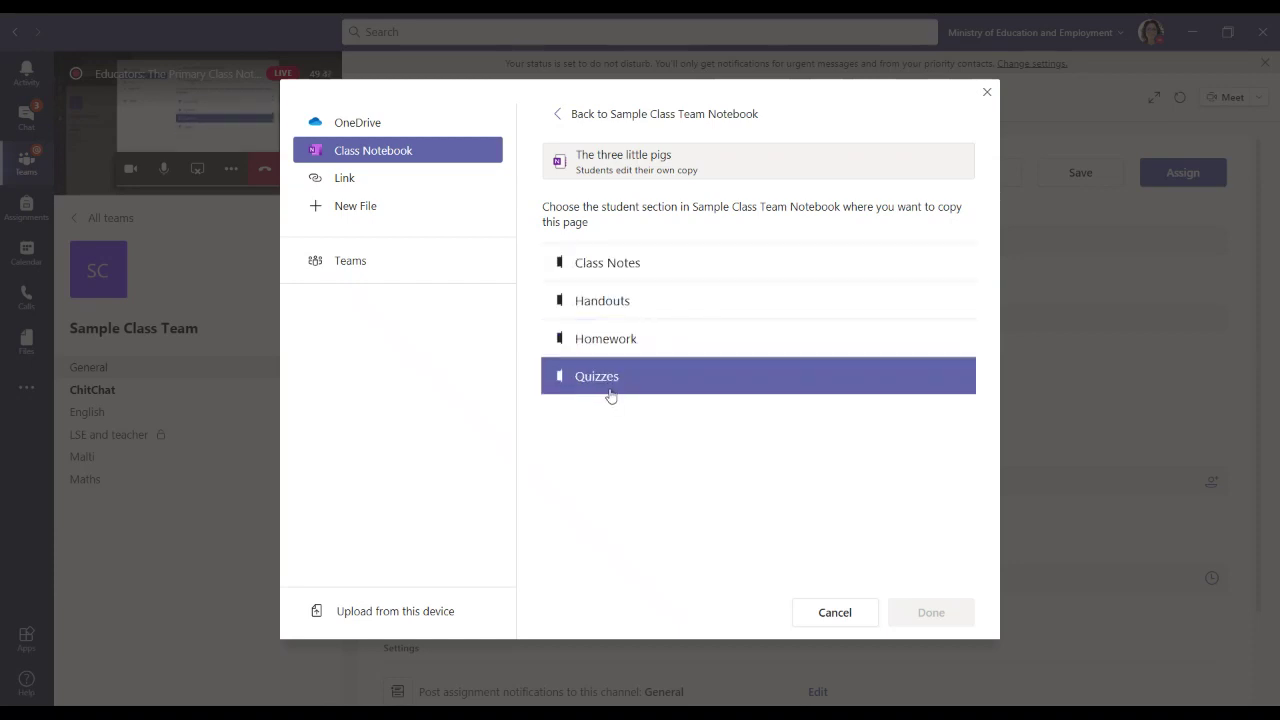
pyautogui.click(646, 342)
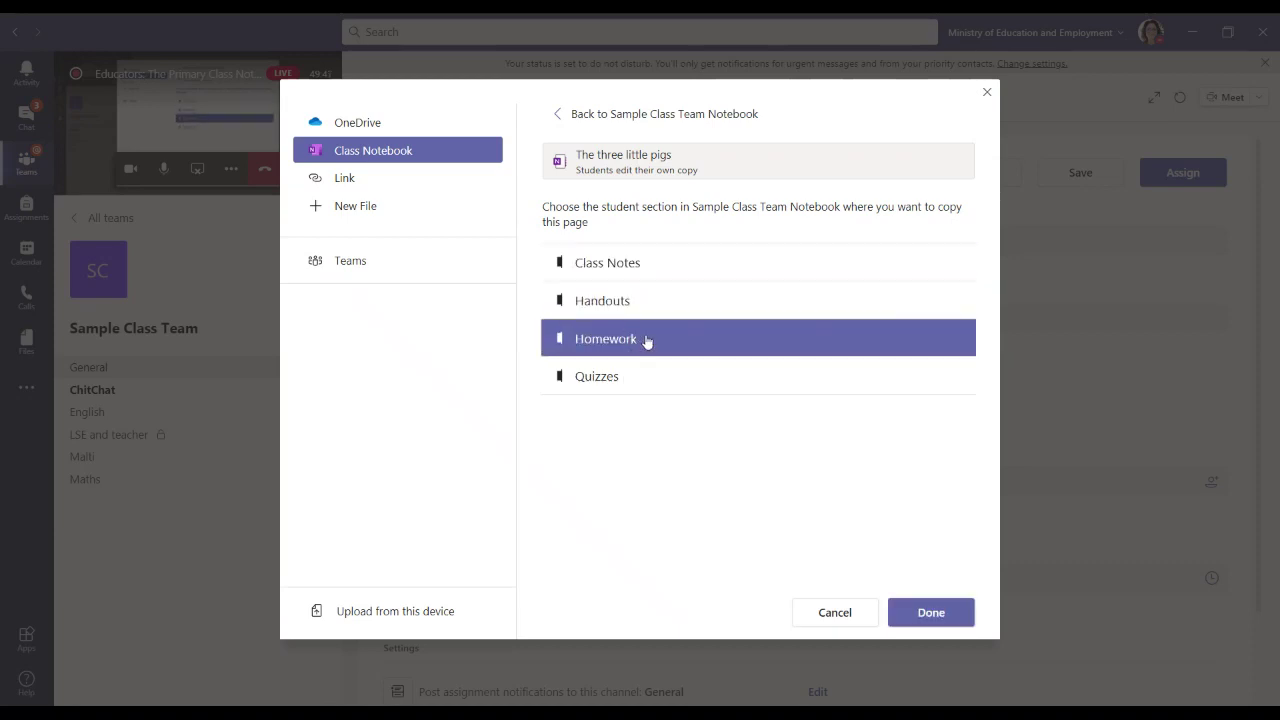
pyautogui.click(948, 612)
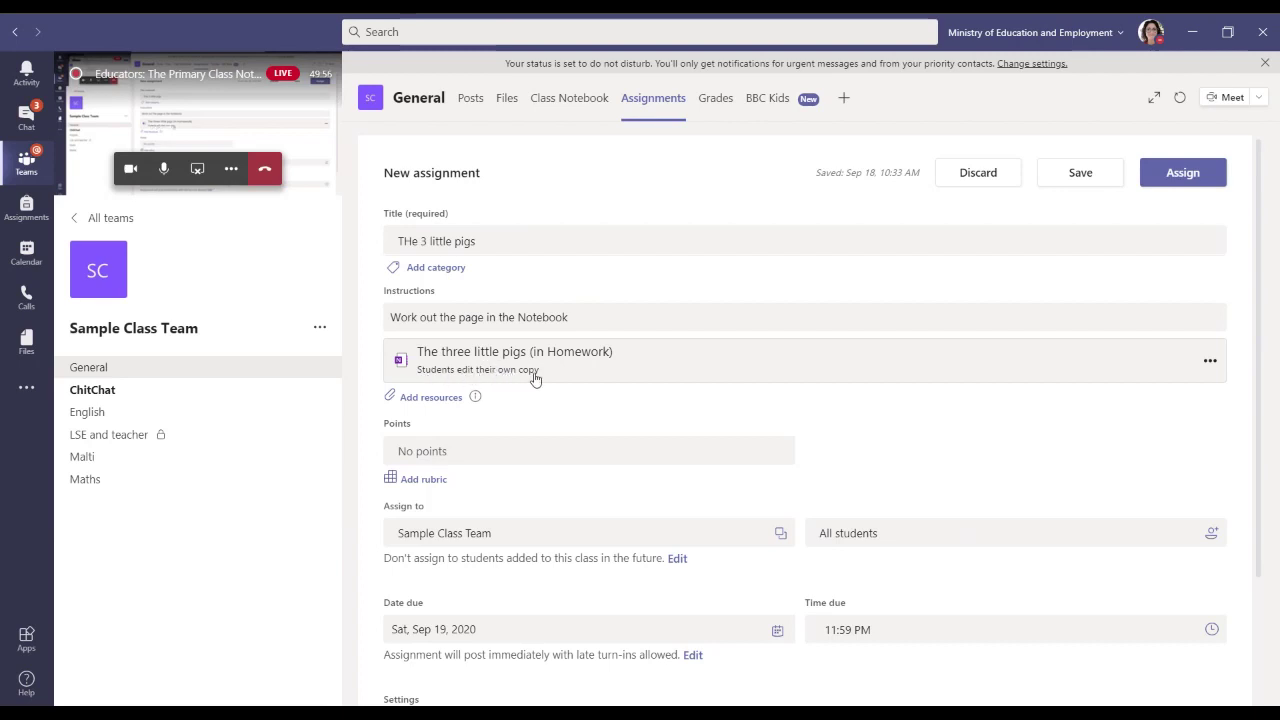
# Review the recipients and due date of the "THe 3 little pigs" assignment and assign it to the class.
pyautogui.scroll(-3, 595, 400)
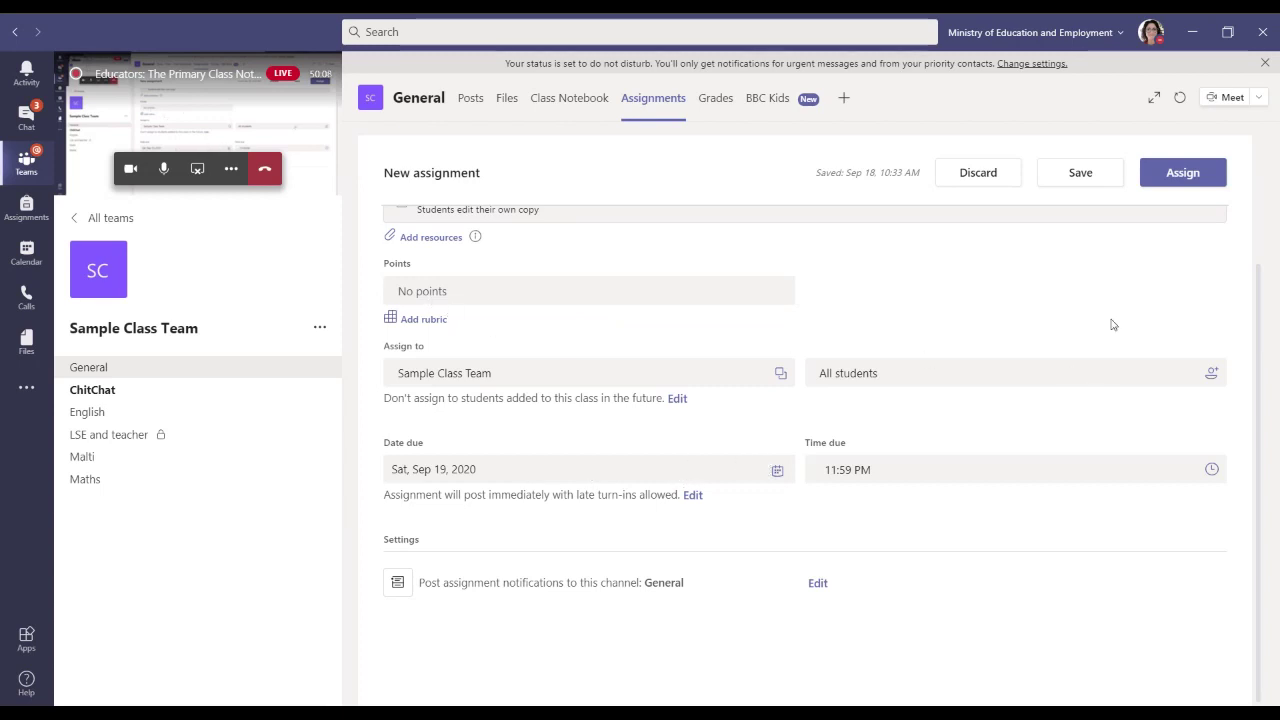
pyautogui.scroll(2, 1117, 310)
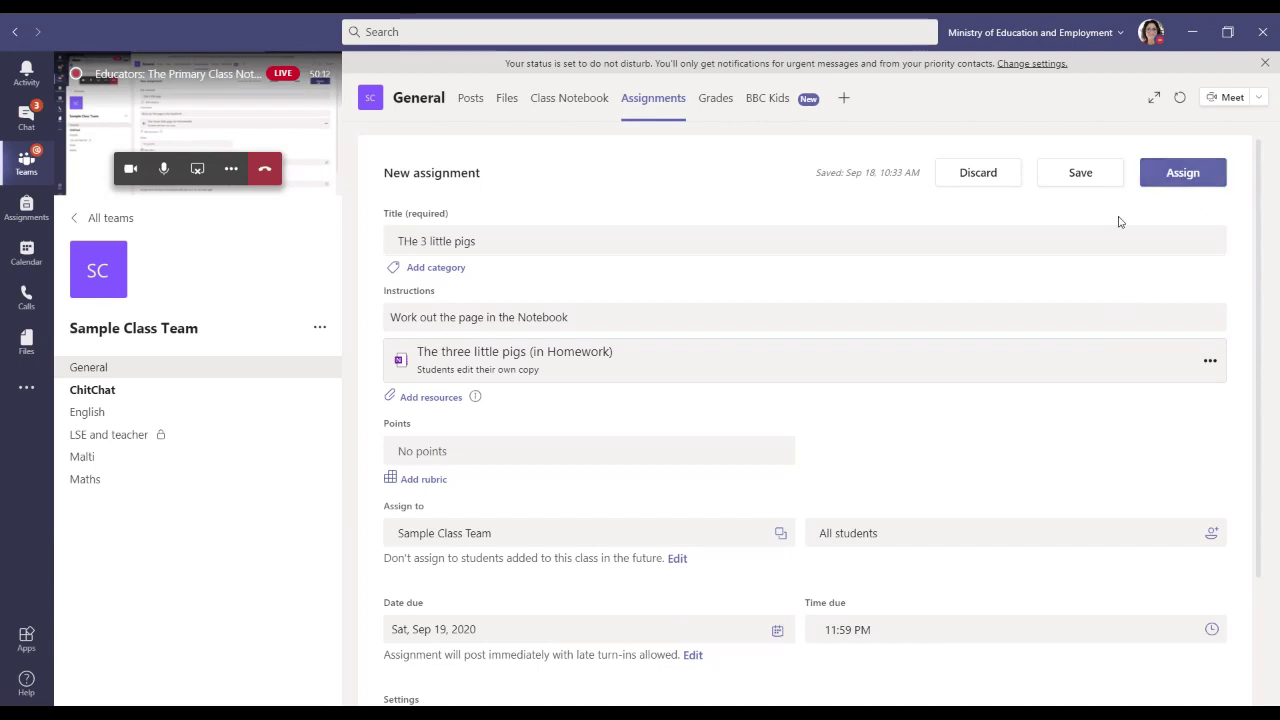
pyautogui.click(1195, 178)
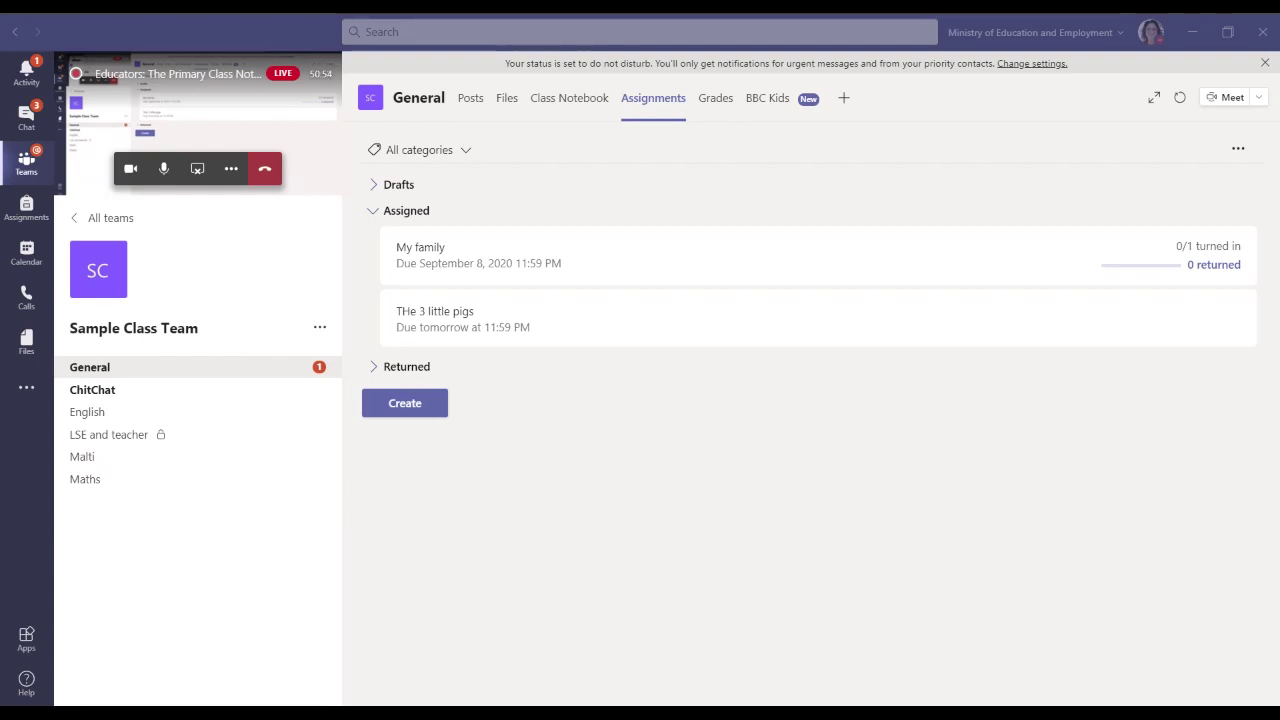
# Switch to the class notebook in OneNote and add a new page to the Malti section of _Content Library.
pyautogui.click(196, 170)
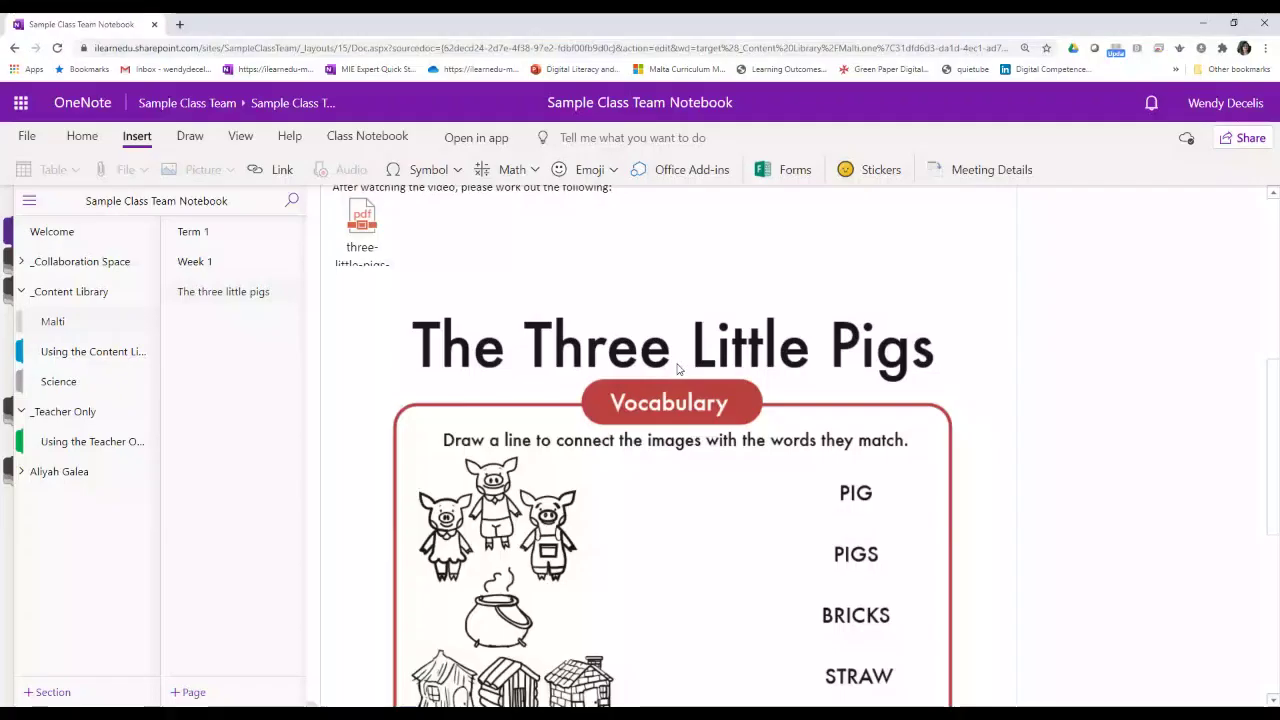
pyautogui.scroll(2, 390, 243)
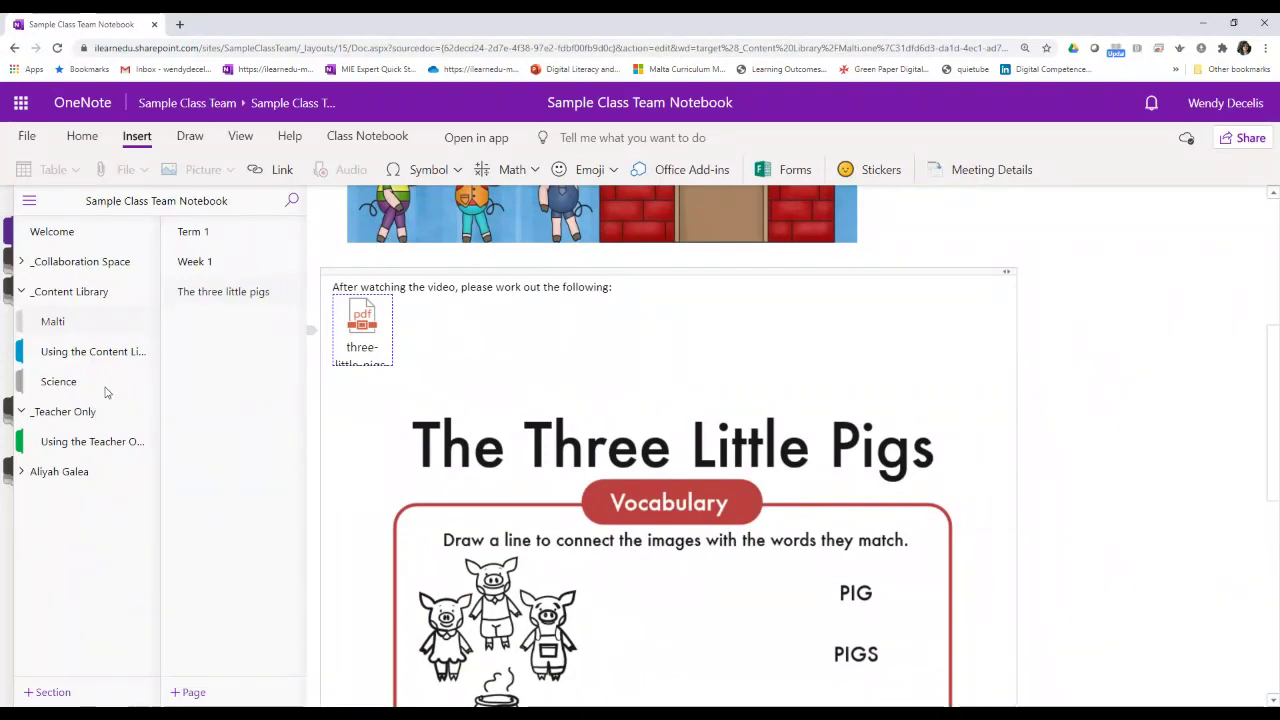
pyautogui.scroll(1, 111, 390)
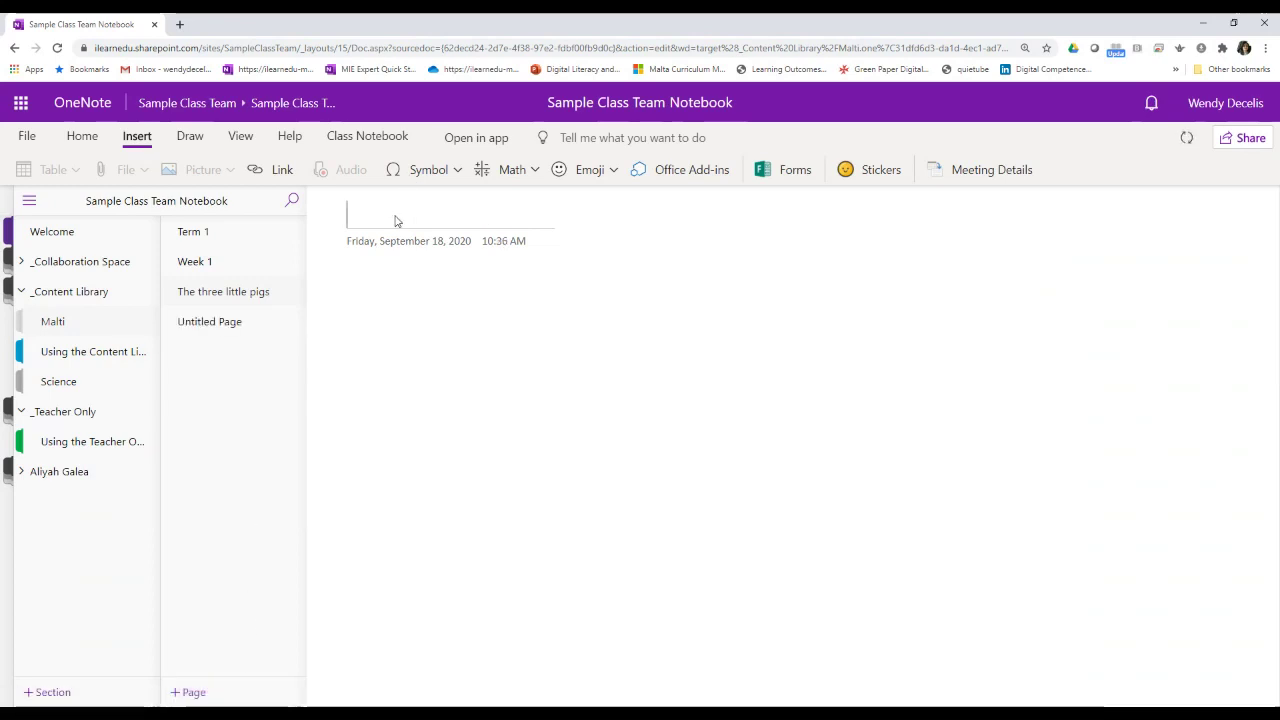
# Title the new page "Frog Life Cycle" and embed the YouTube frog life cycle video under the text "Watch this video:".
pyautogui.write('Frog Li')
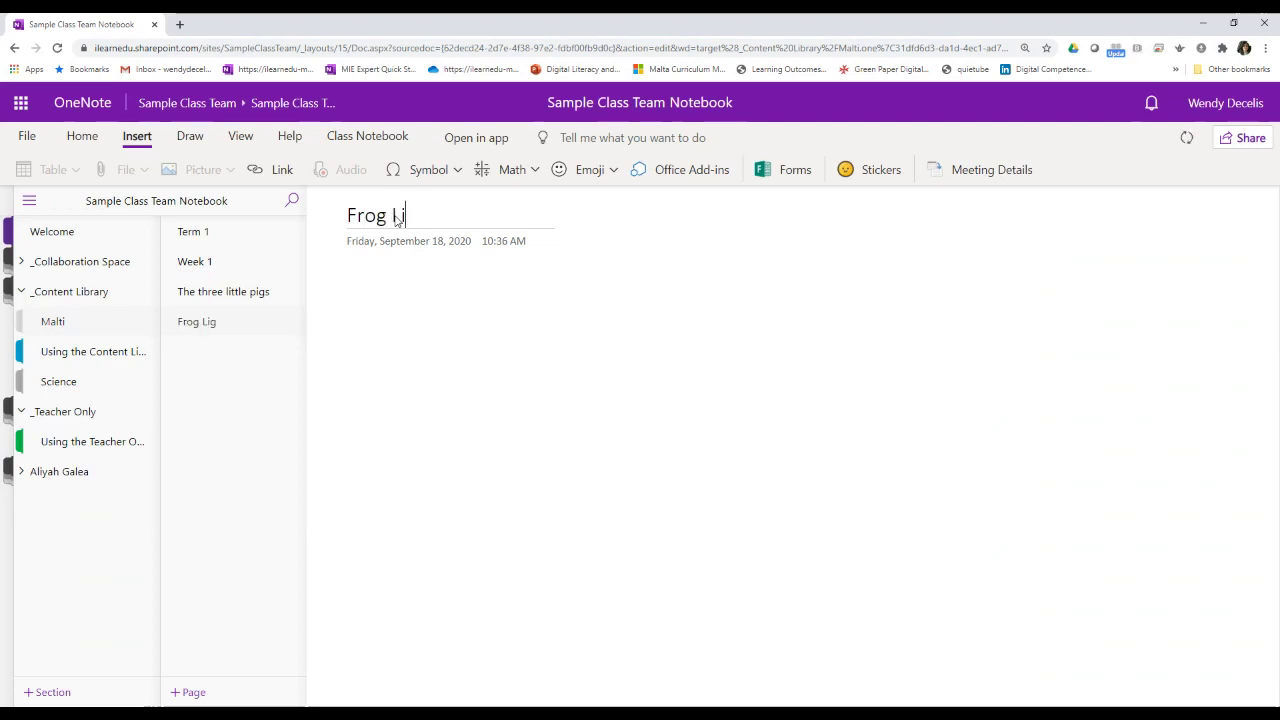
pyautogui.write('fe Cycle')
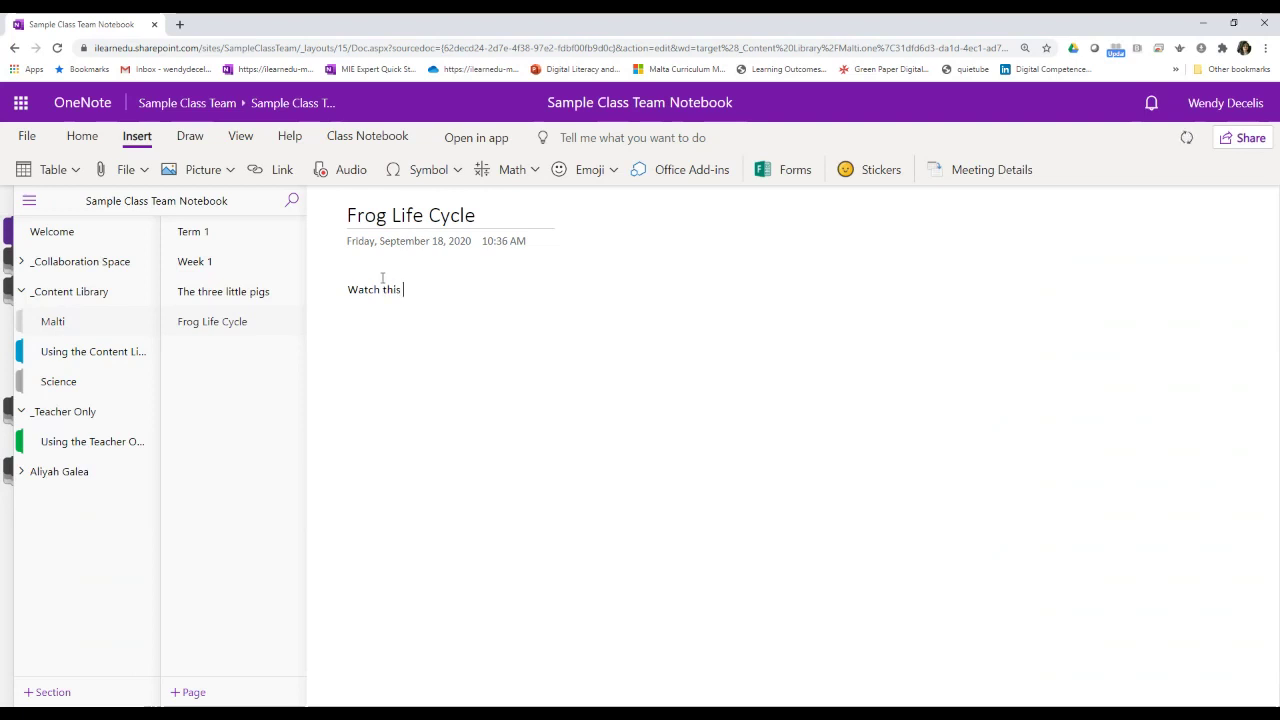
pyautogui.write('deo:')
pyautogui.write('https://www.youtube.com/watch?v=_YCxbJE8MM')
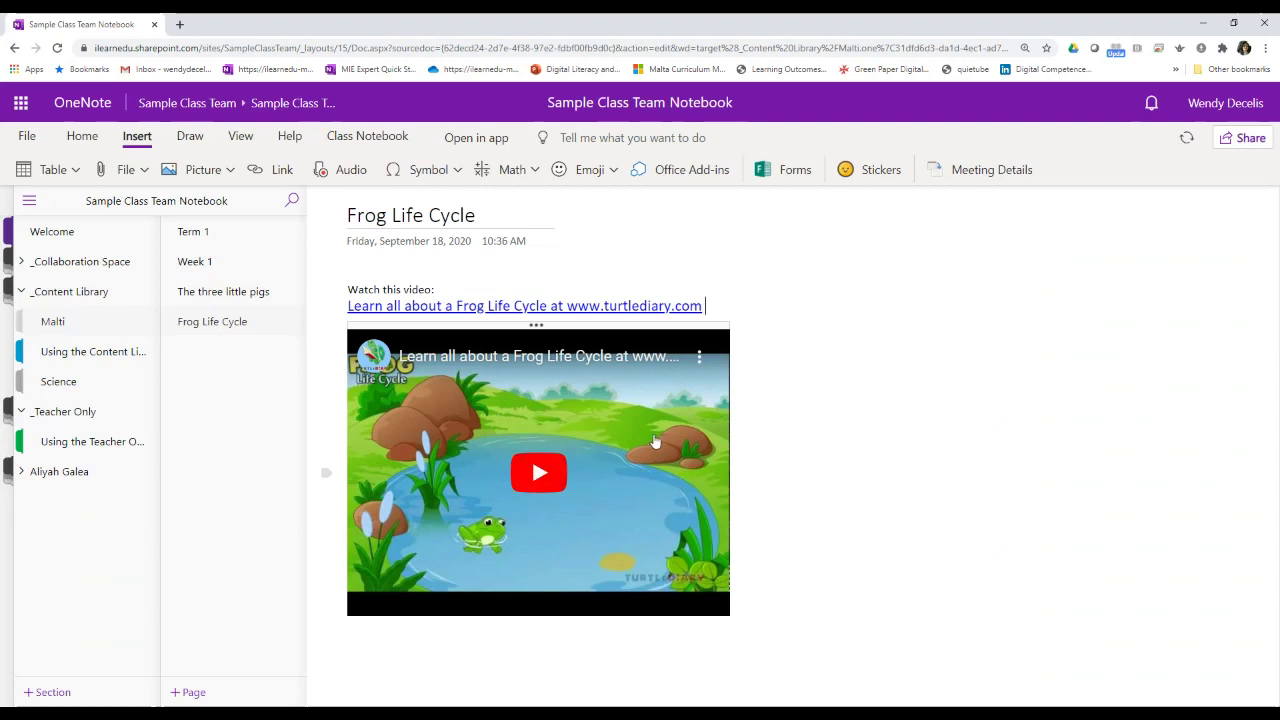
# Add the text "Write an interesting fact about frogs" in a new text box below the video.
pyautogui.click(350, 642)
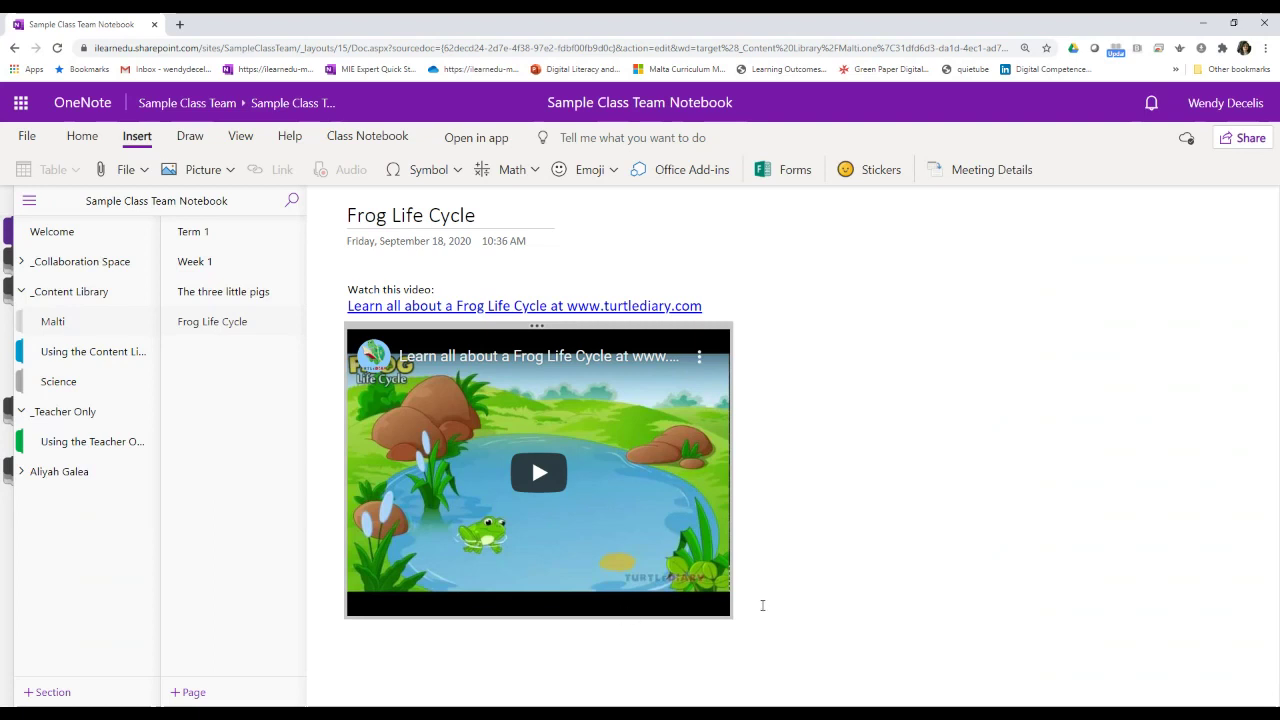
pyautogui.click(443, 673)
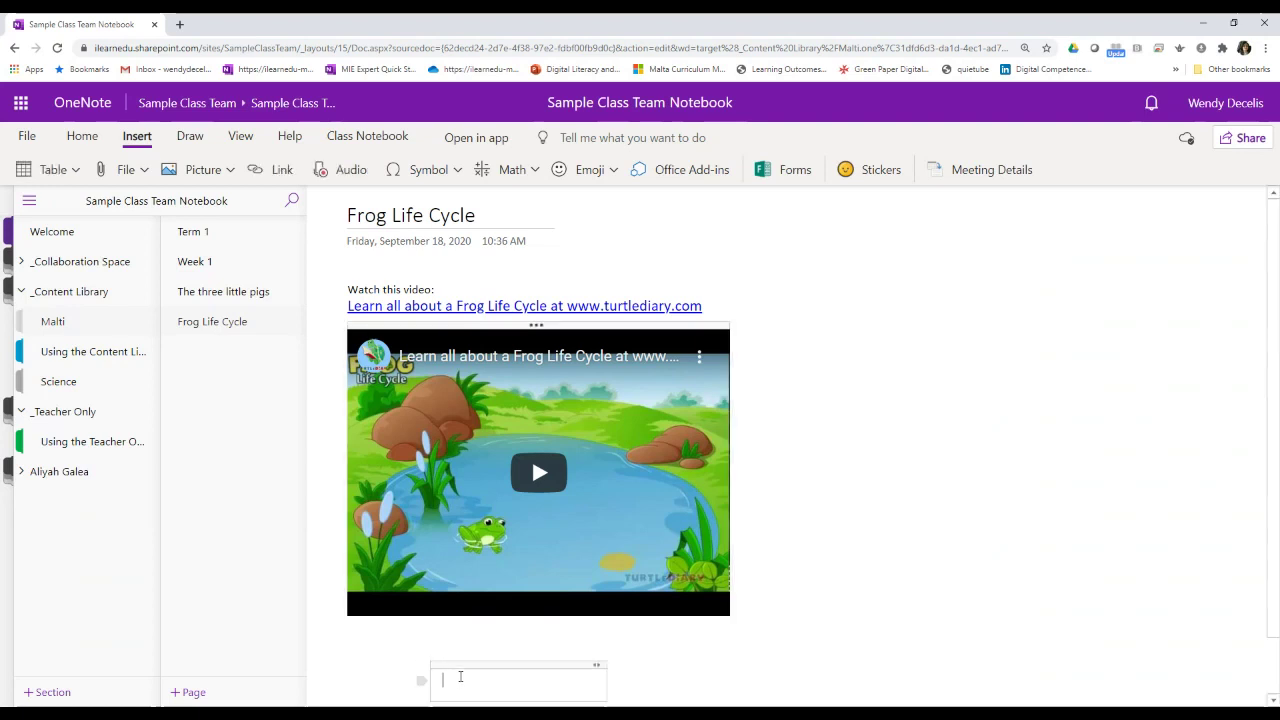
pyautogui.write('Wr')
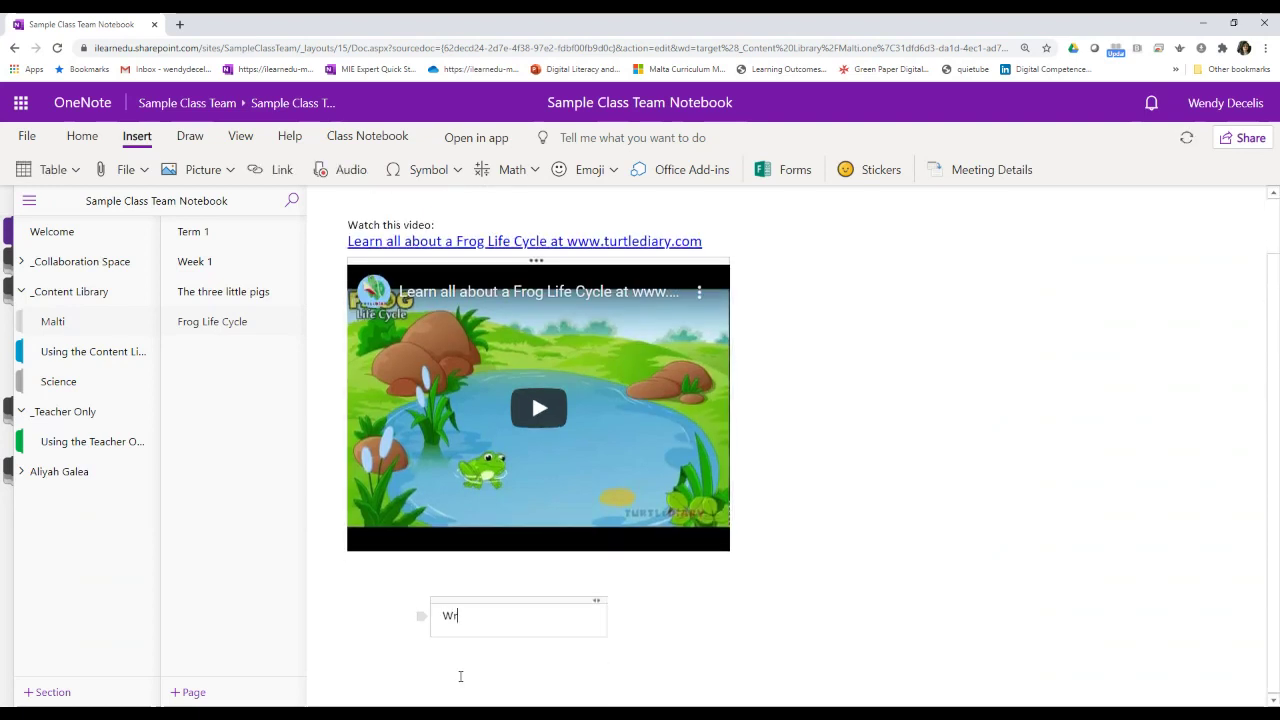
pyautogui.write('ite an interesting fact about frogs')
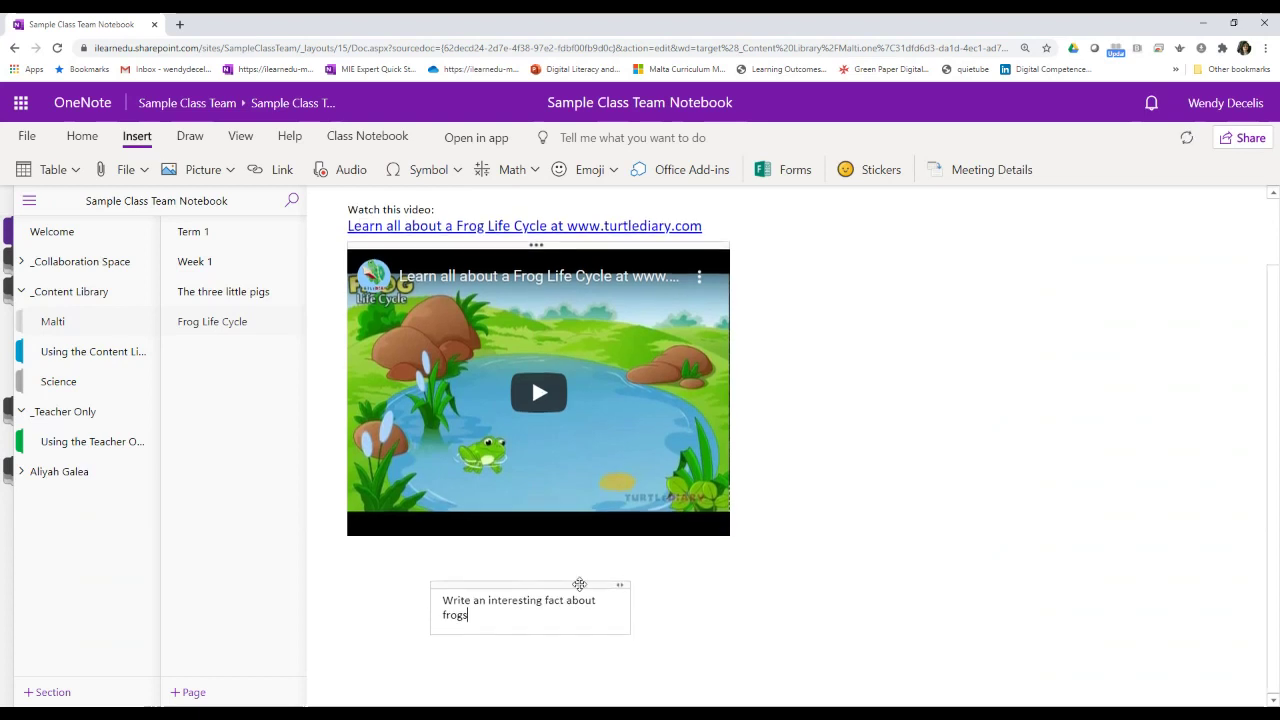
# Align the frog fact text box with the video's left edge and widen it so the text fits on one line.
pyautogui.moveTo(506, 584); pyautogui.dragTo(500, 611)
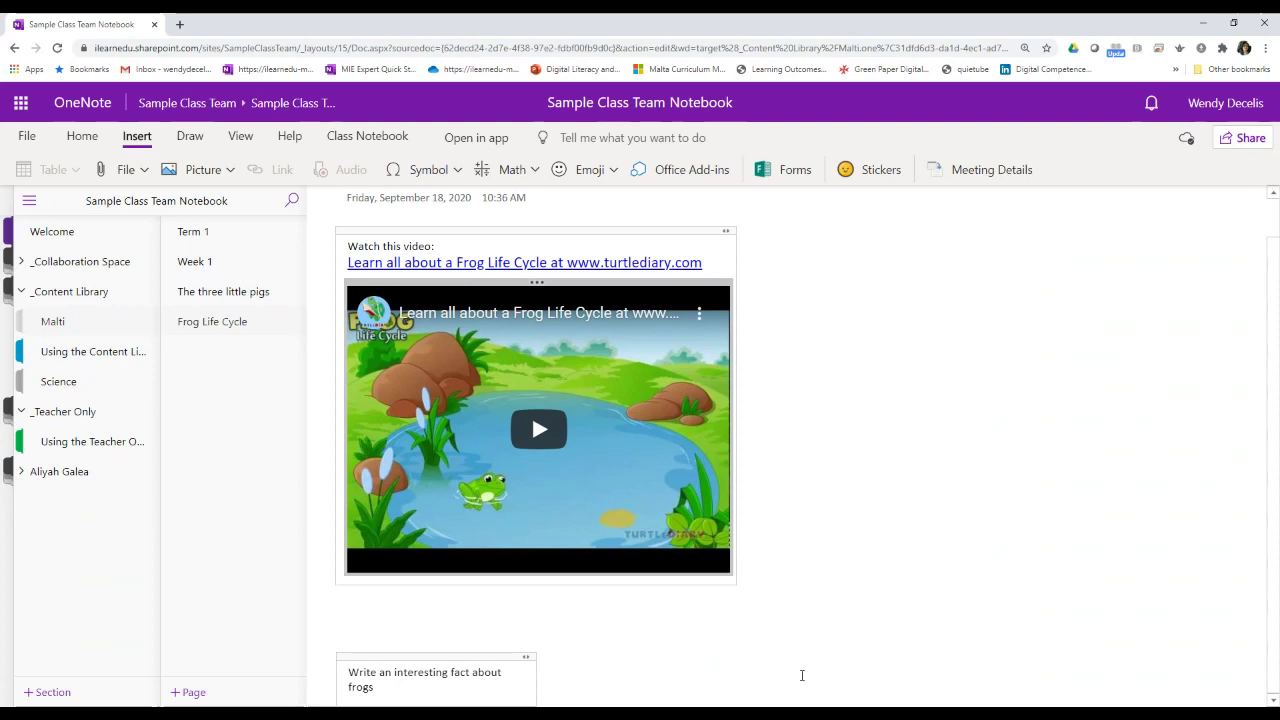
pyautogui.moveTo(802, 675); pyautogui.dragTo(800, 674)
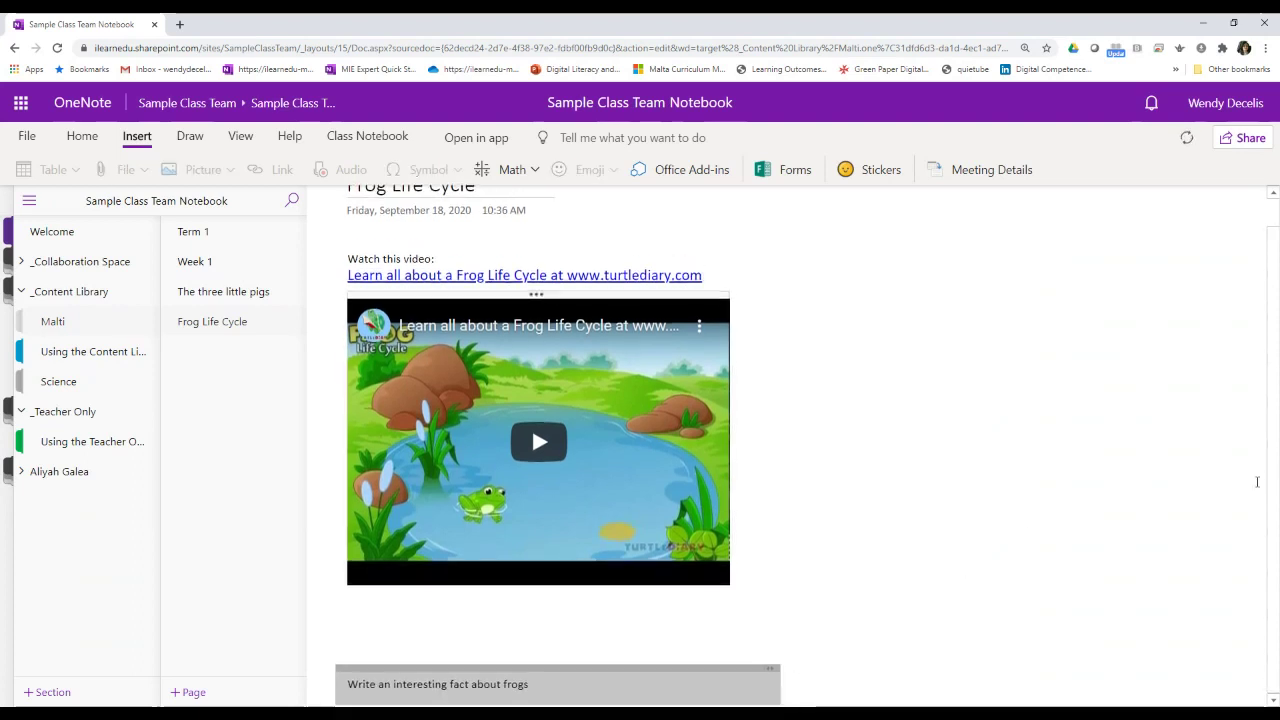
pyautogui.click(549, 685)
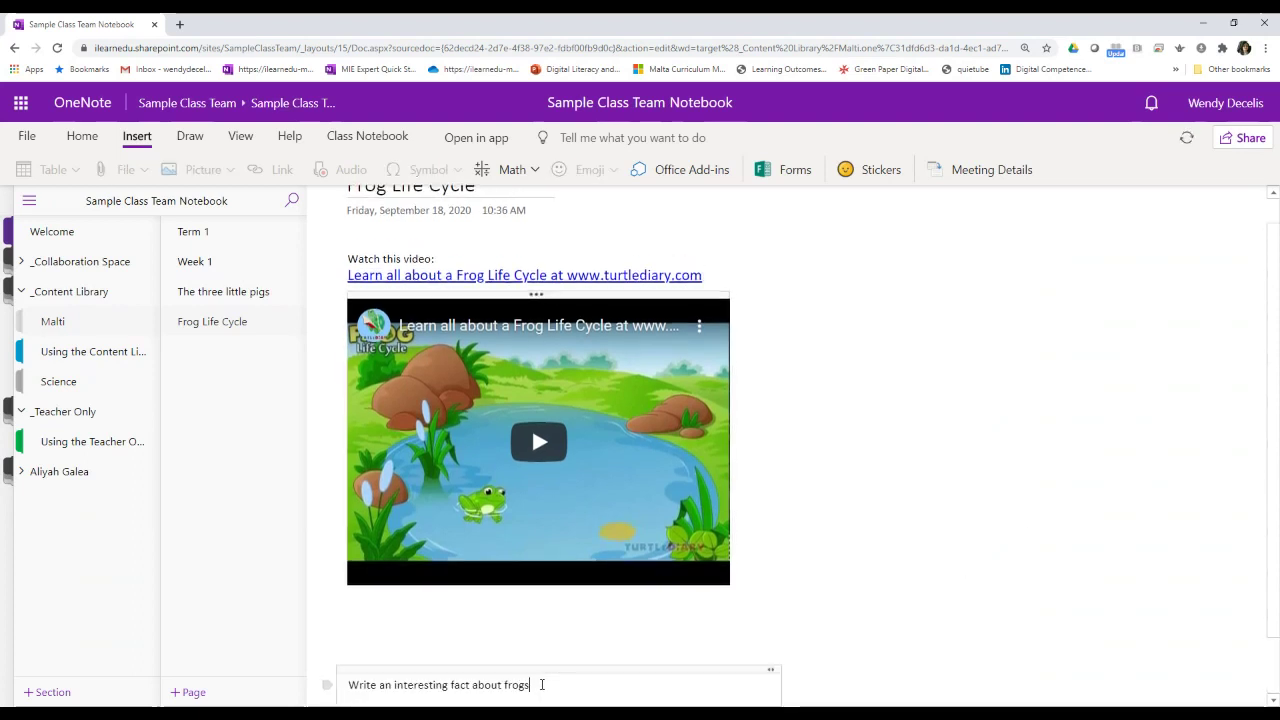
# Make the text "Write an interesting fact about frogs" bold.
pyautogui.scroll(-1, 534, 684)
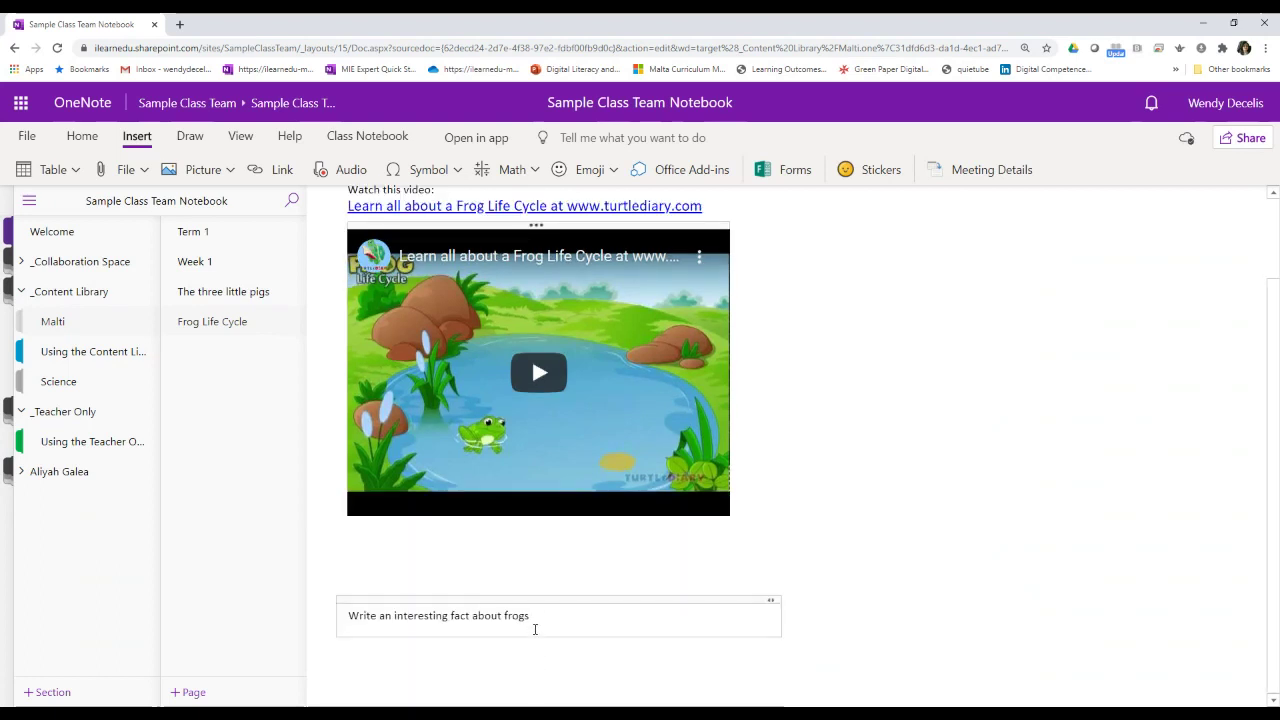
pyautogui.moveTo(535, 629); pyautogui.dragTo(348, 615)
pyautogui.scroll(1, 355, 615)
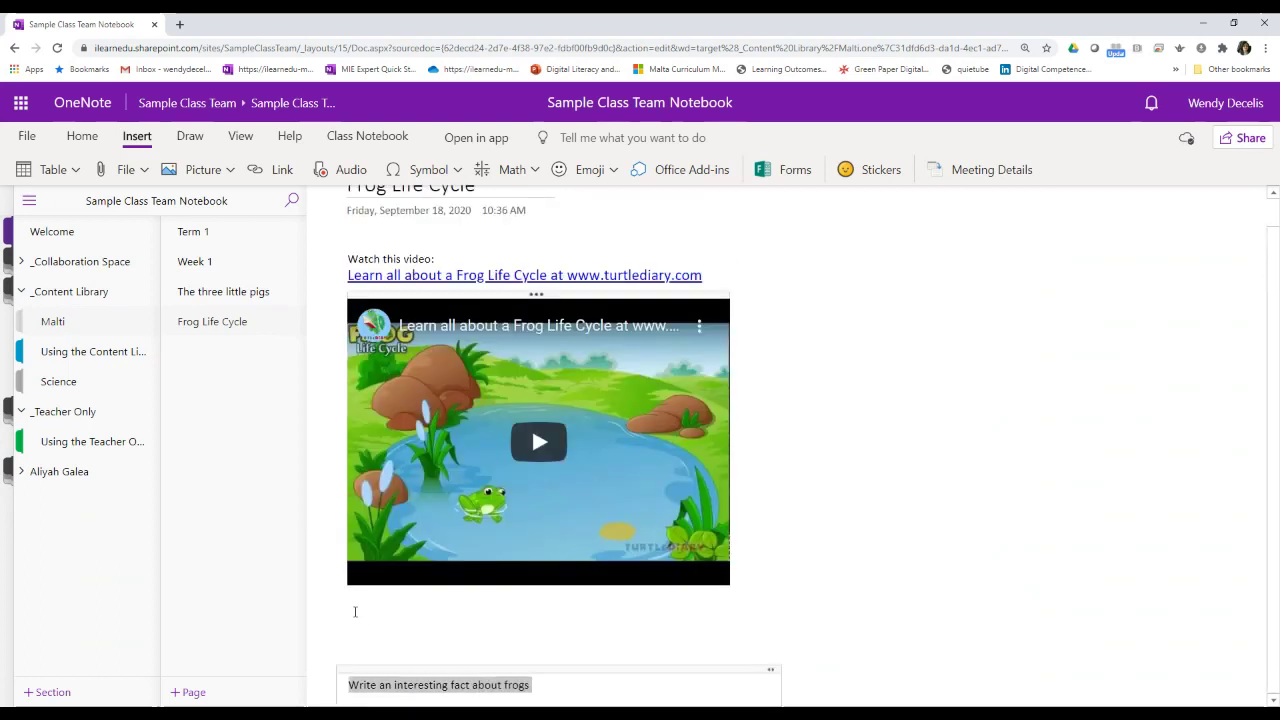
pyautogui.hotkey('ctrl', 'b')
pyautogui.click(618, 686)
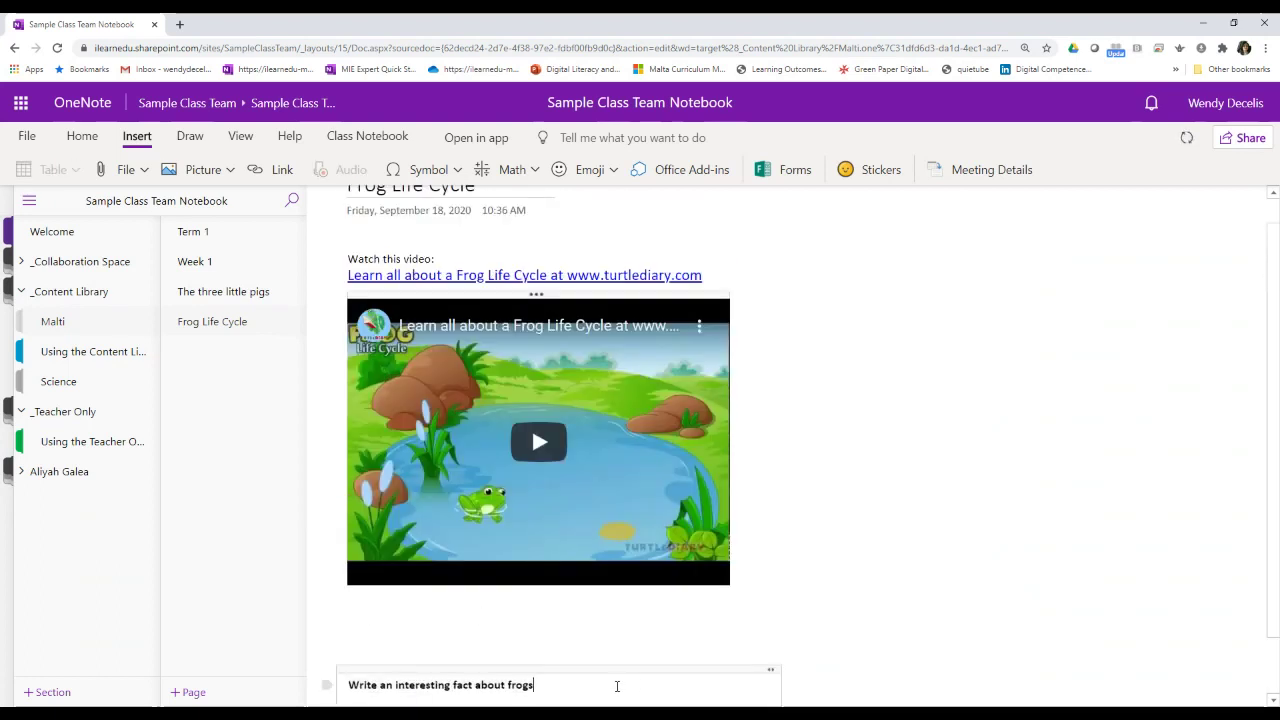
# Start an empty text box on the page below the text "Write an interesting fact about frogs".
pyautogui.scroll(-1, 899, 634)
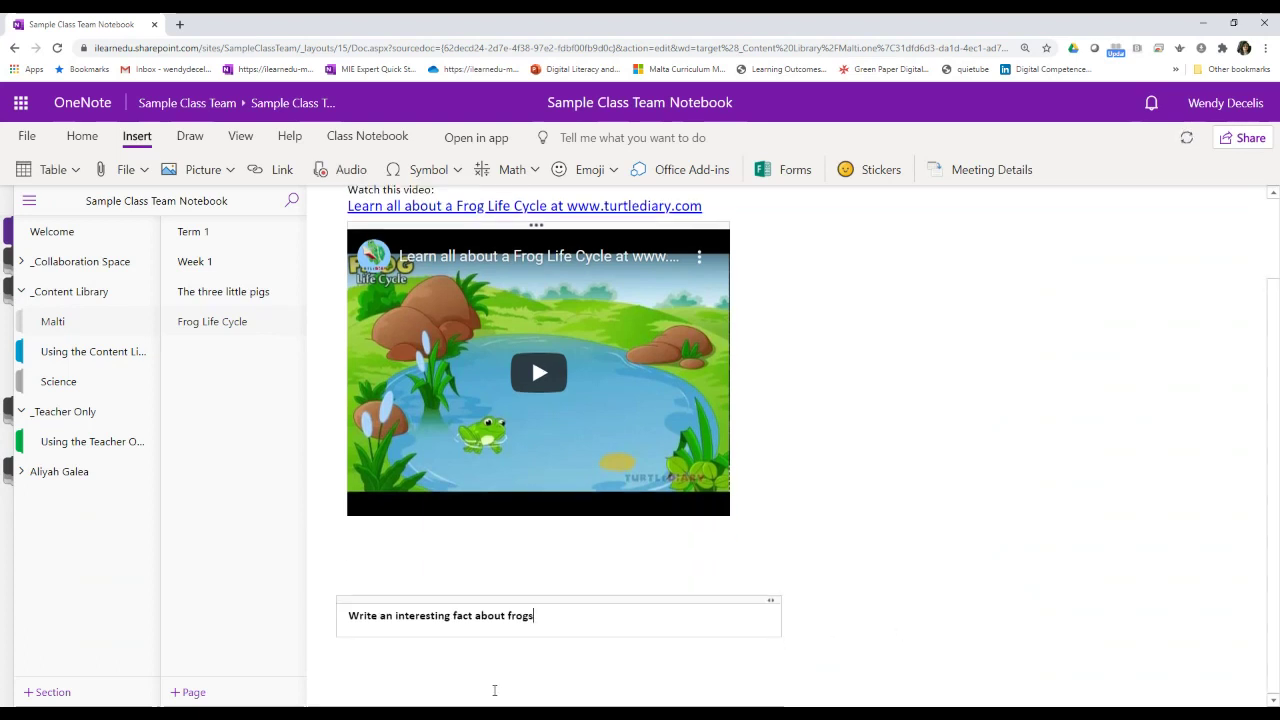
pyautogui.click(394, 662)
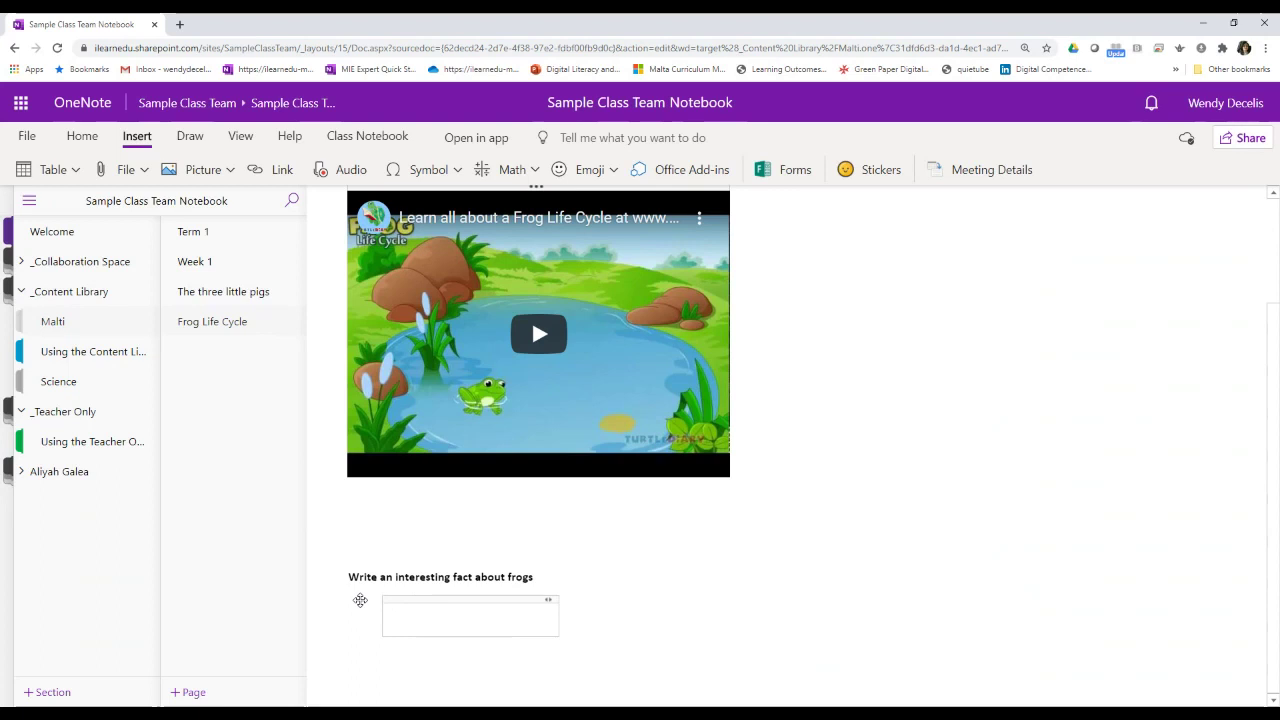
pyautogui.scroll(1, 359, 600)
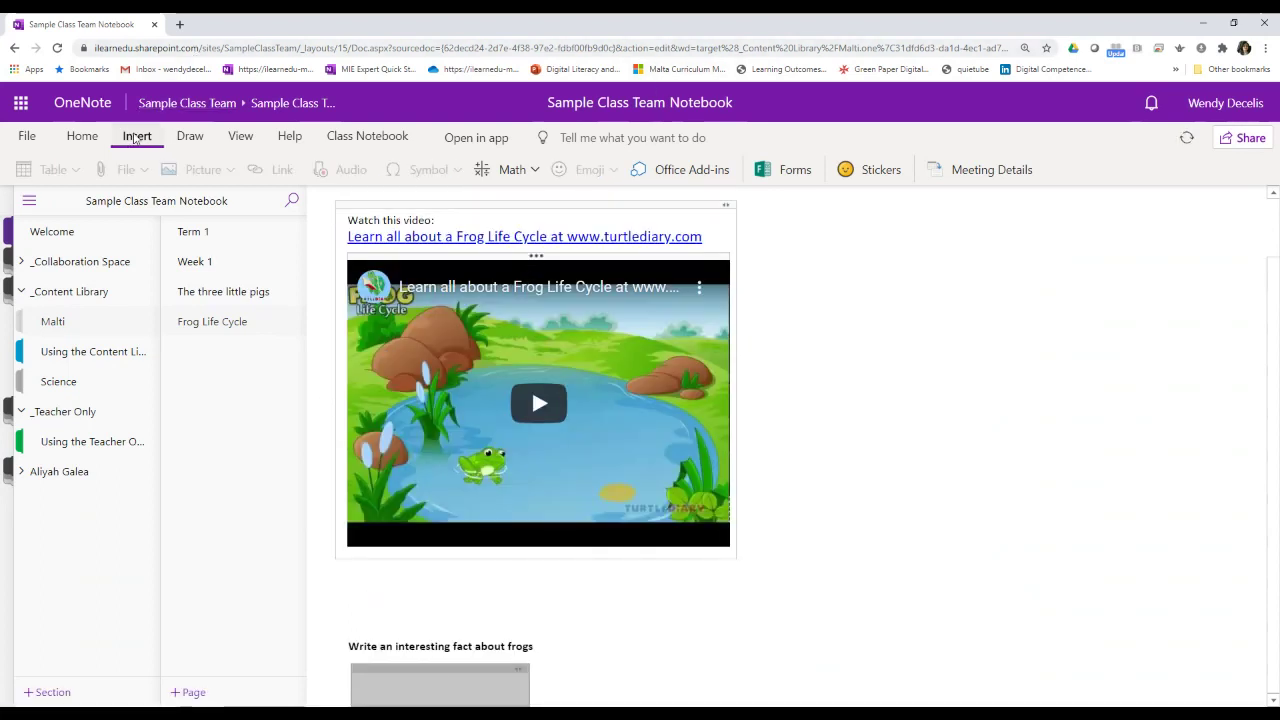
pyautogui.click(565, 684)
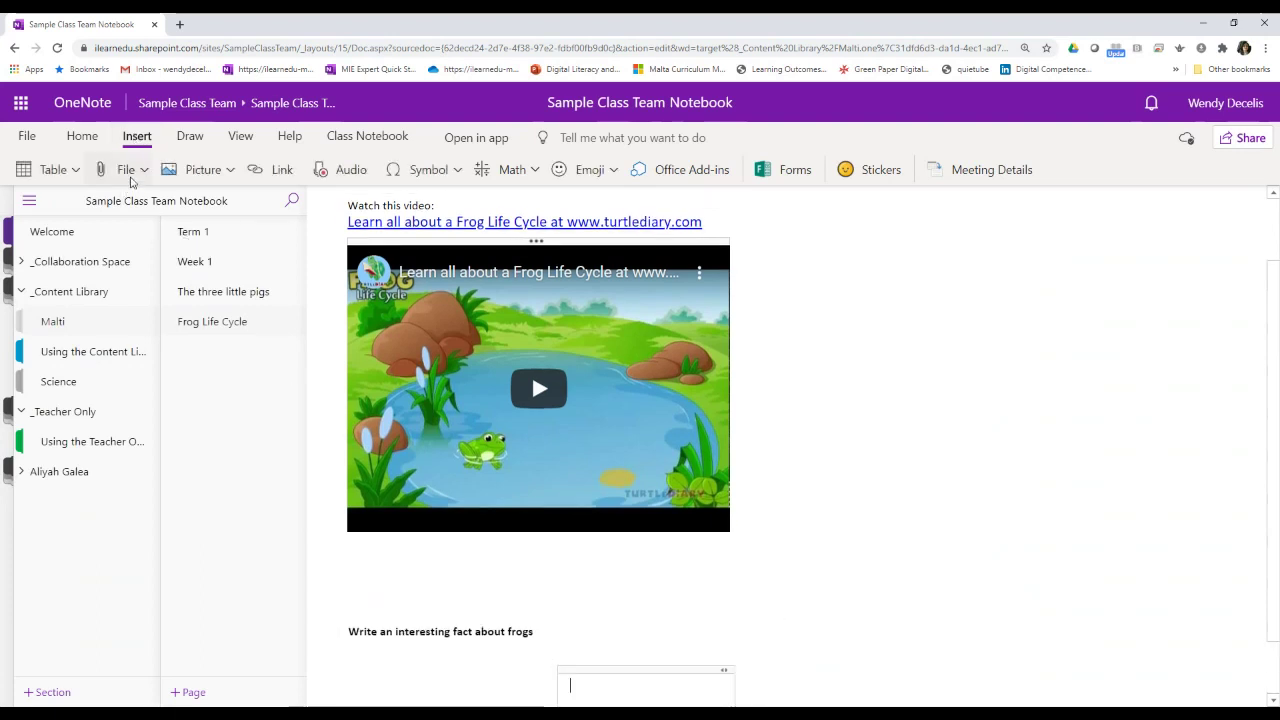
# Try to insert the image froglifecyclelabel from the Worksheets folder as a file printout in the empty text box.
pyautogui.click(135, 180)
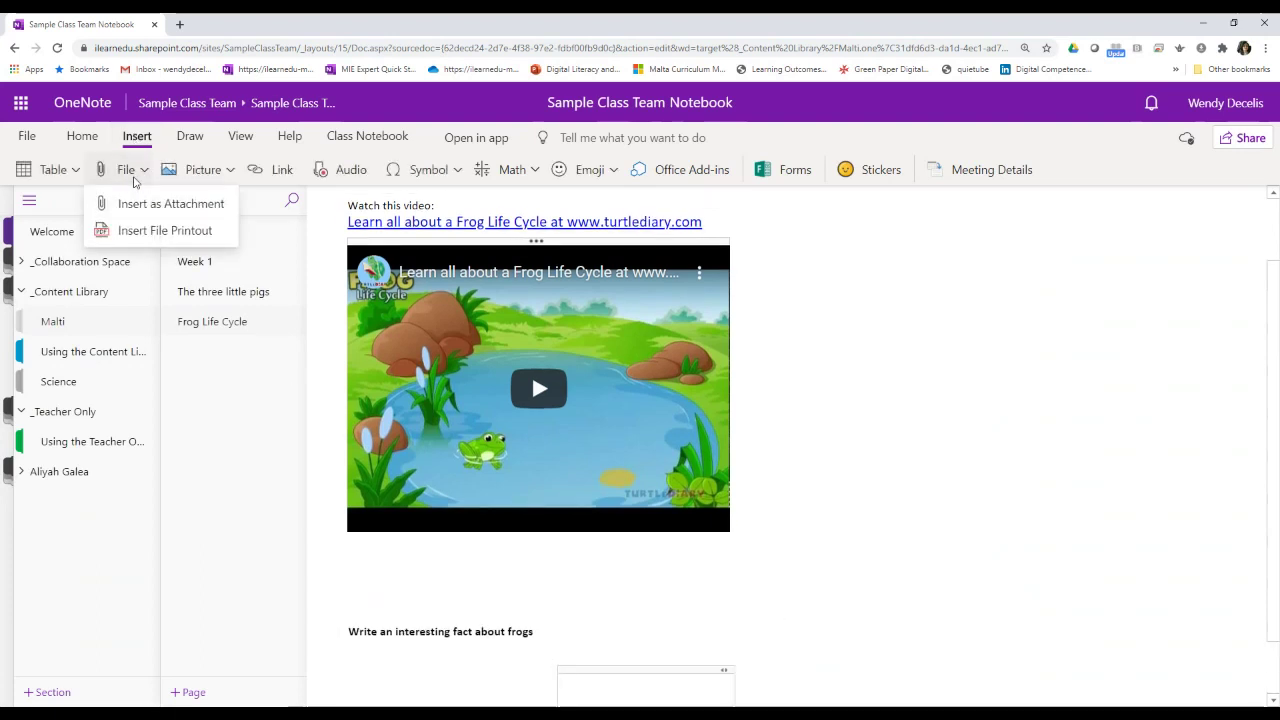
pyautogui.click(165, 231)
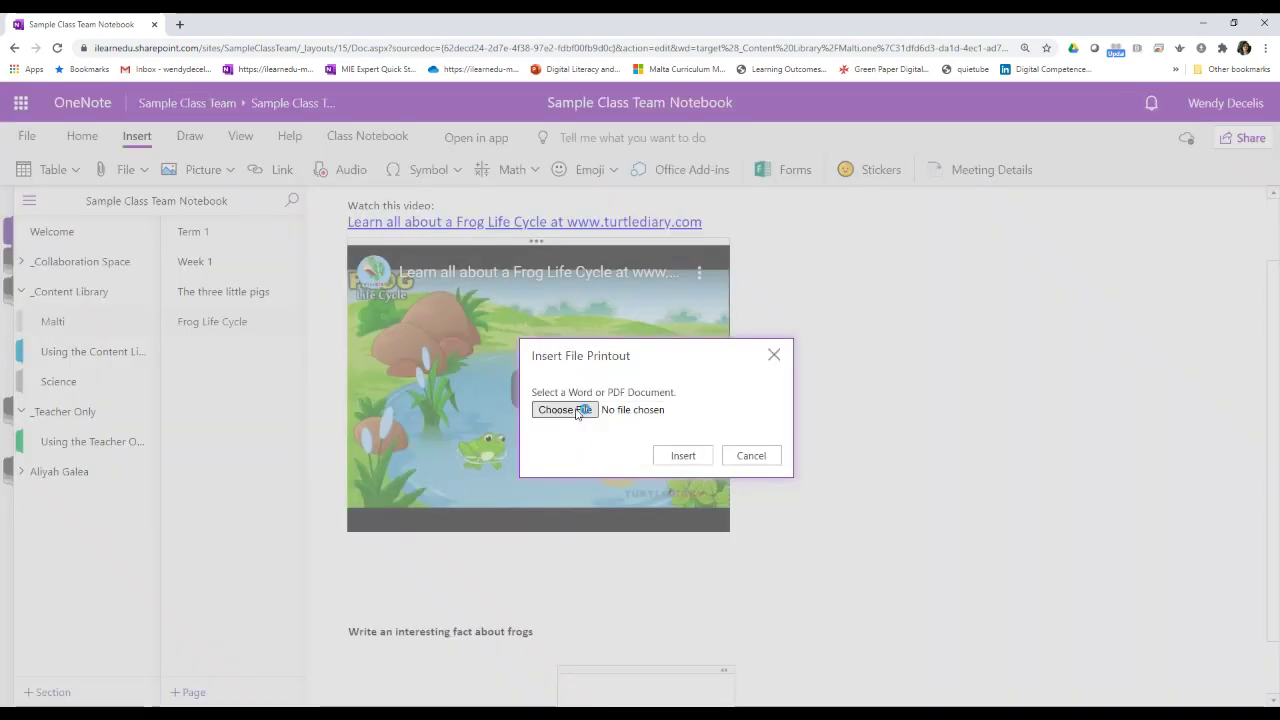
pyautogui.click(577, 413)
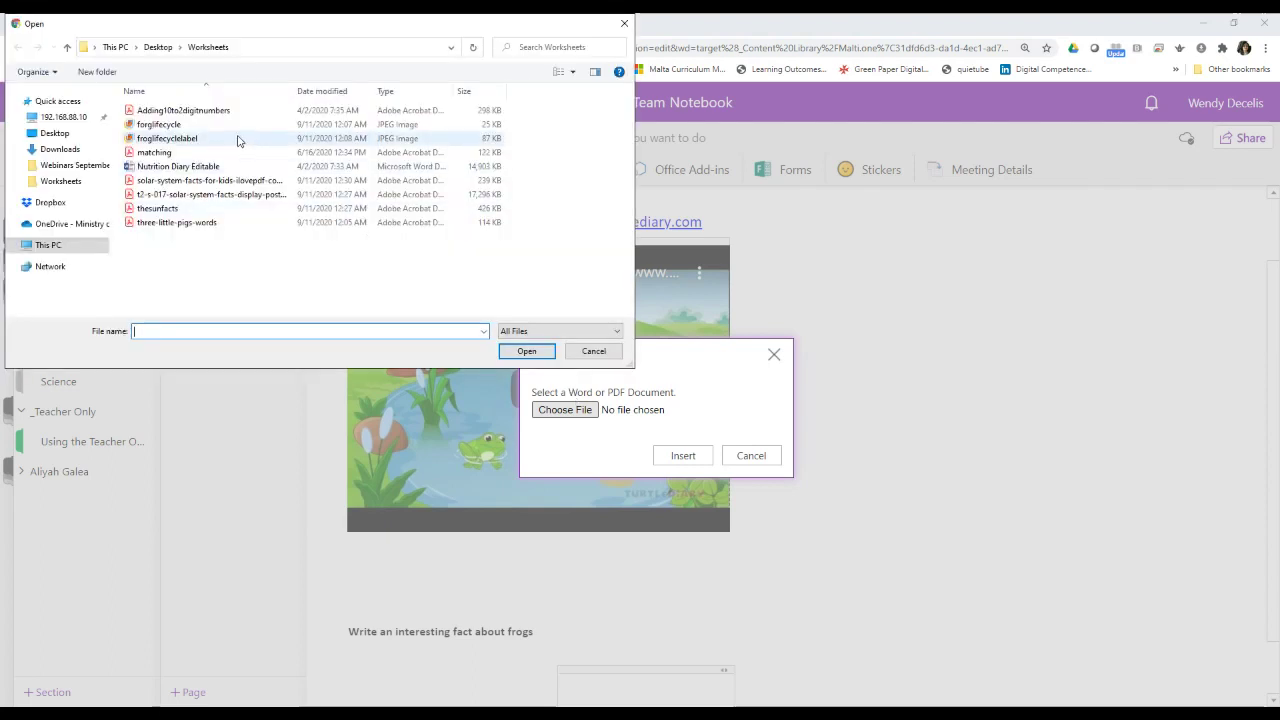
pyautogui.click(228, 139)
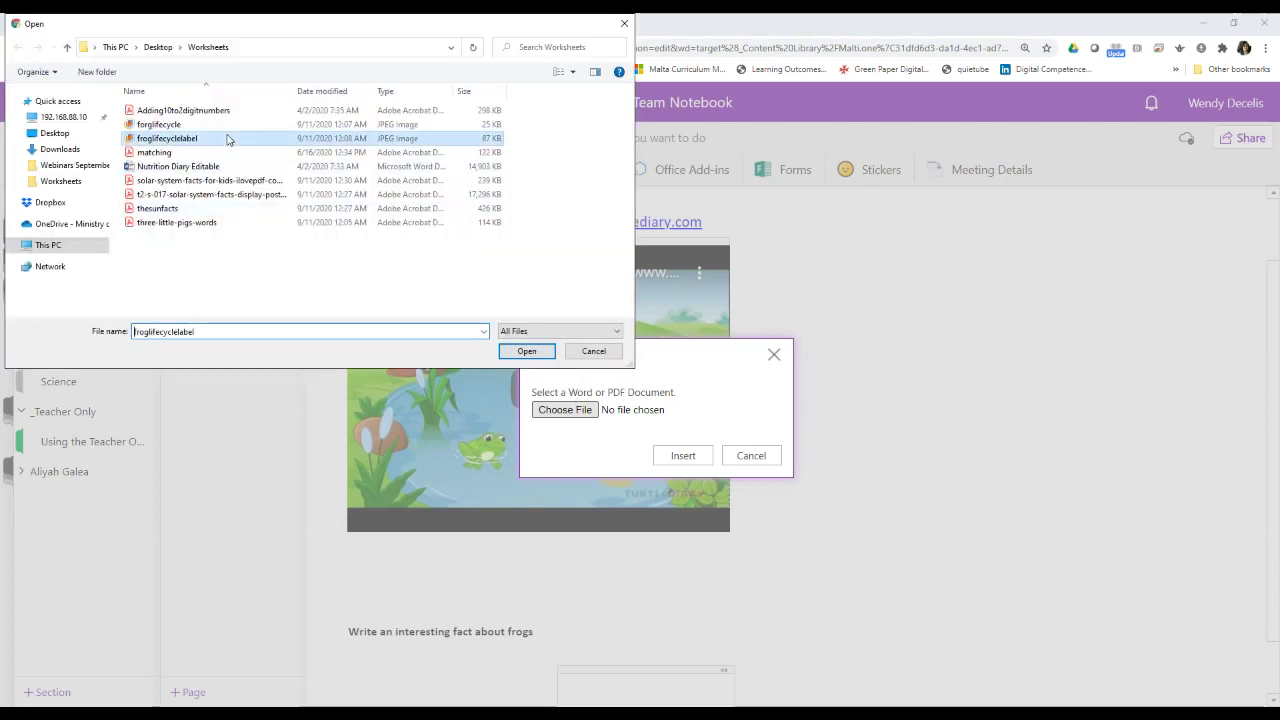
pyautogui.click(524, 352)
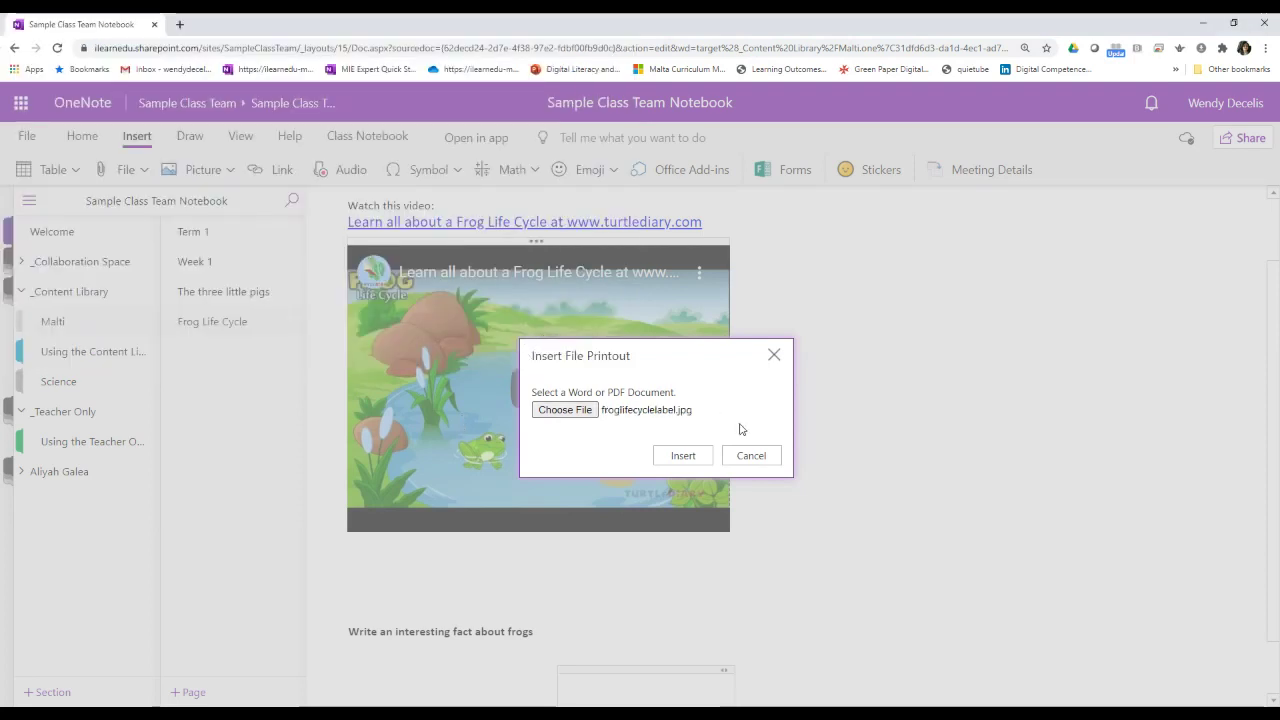
pyautogui.click(683, 455)
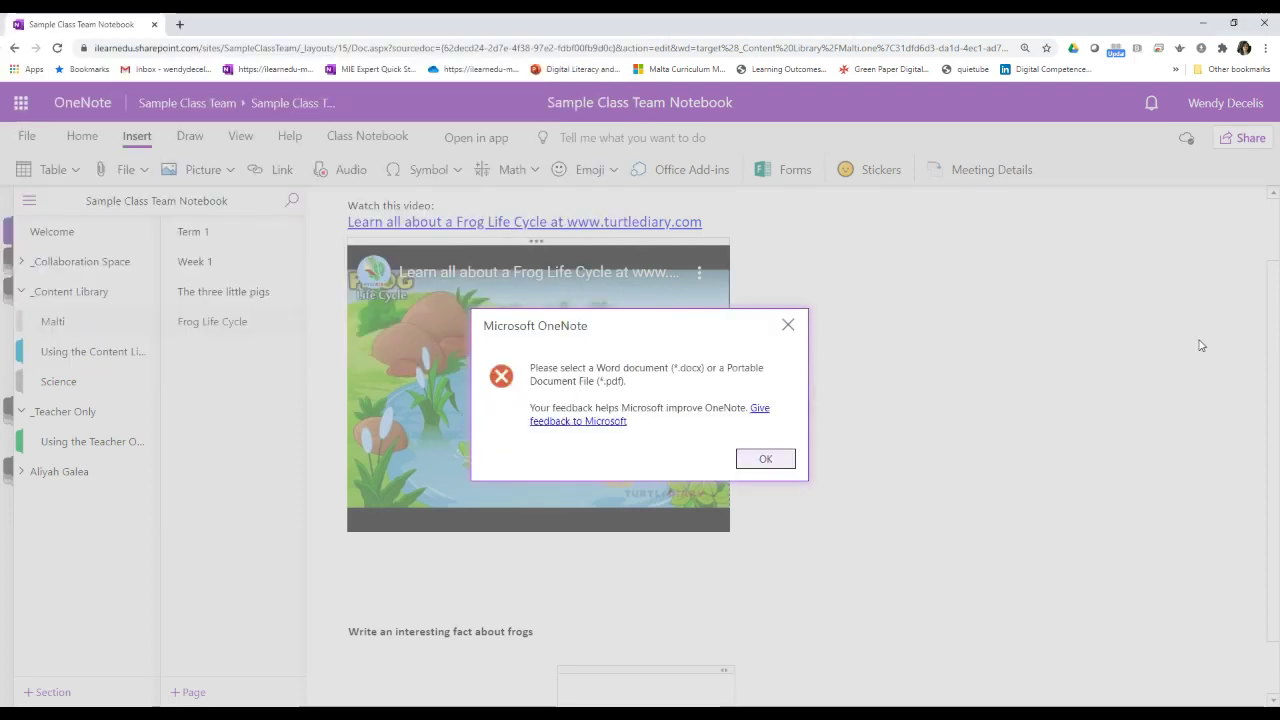
pyautogui.click(765, 459)
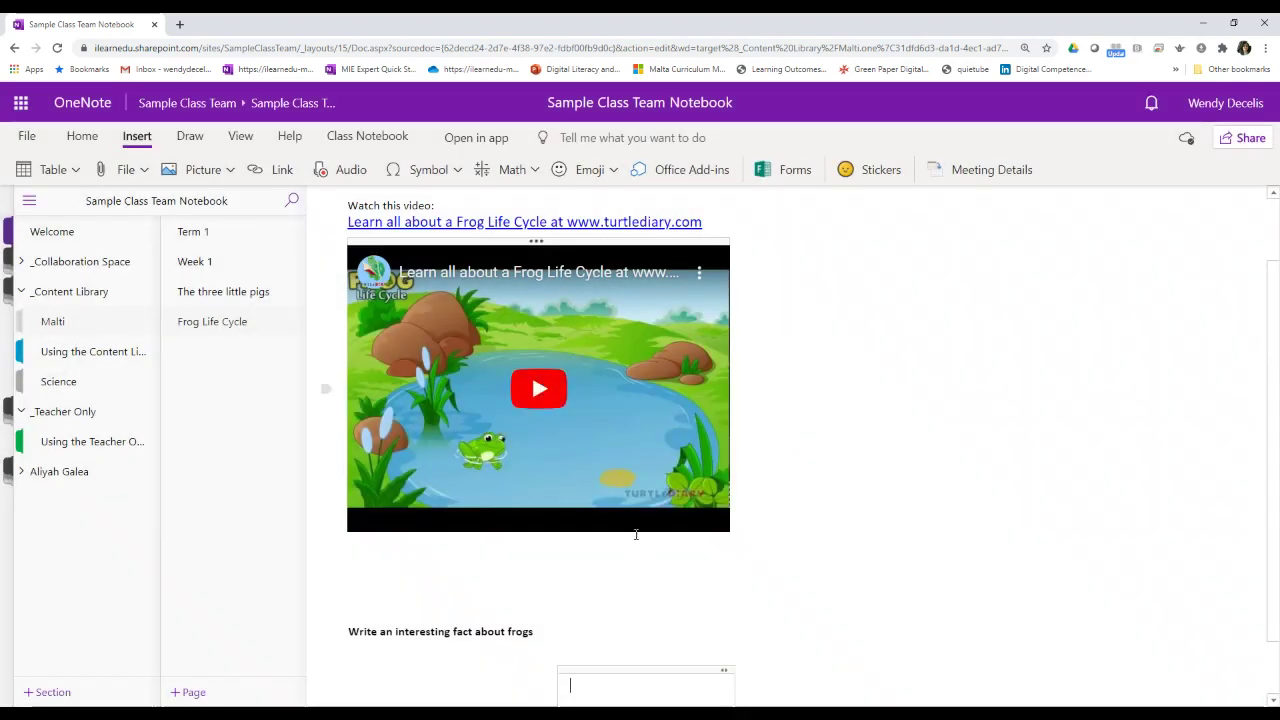
pyautogui.click(126, 170)
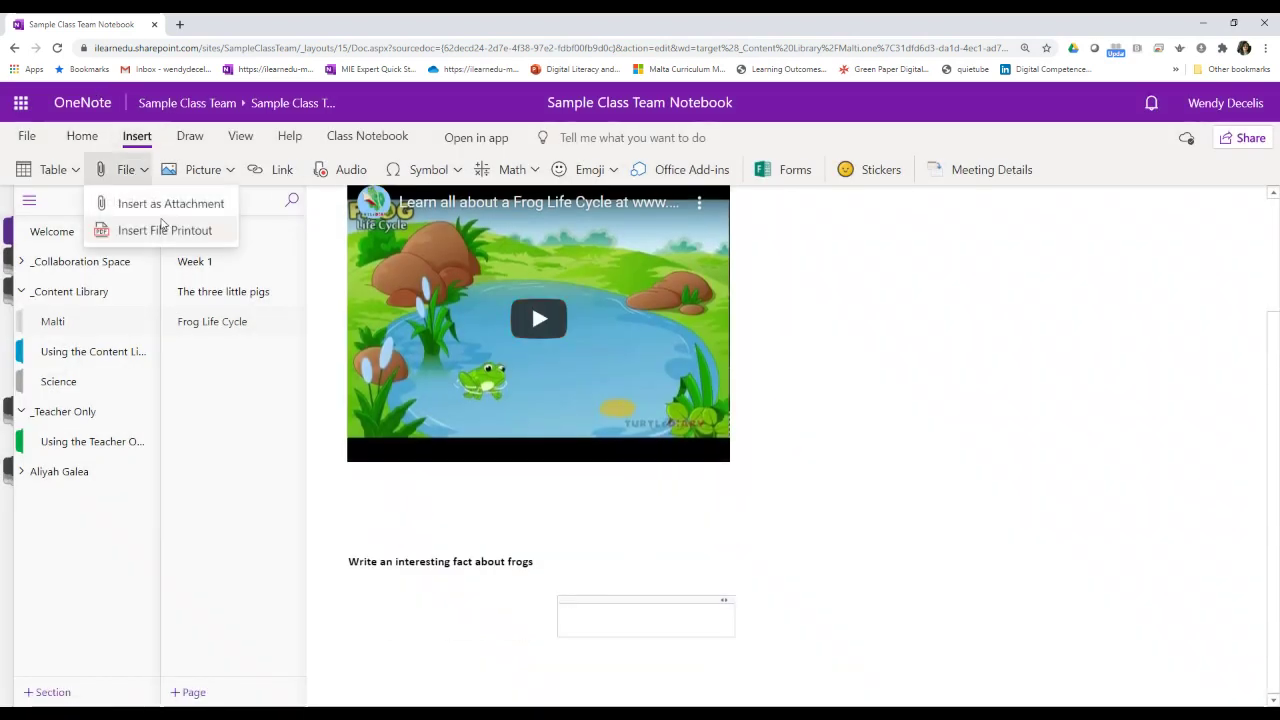
pyautogui.click(170, 229)
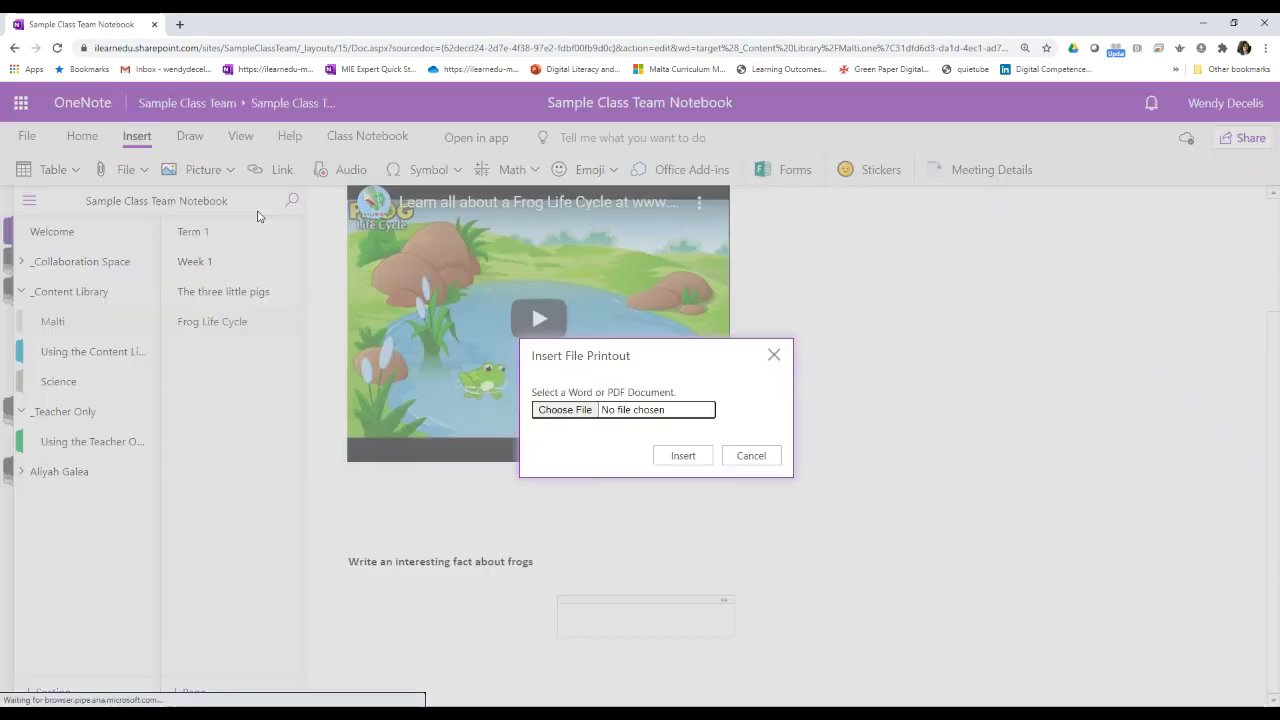
pyautogui.click(566, 410)
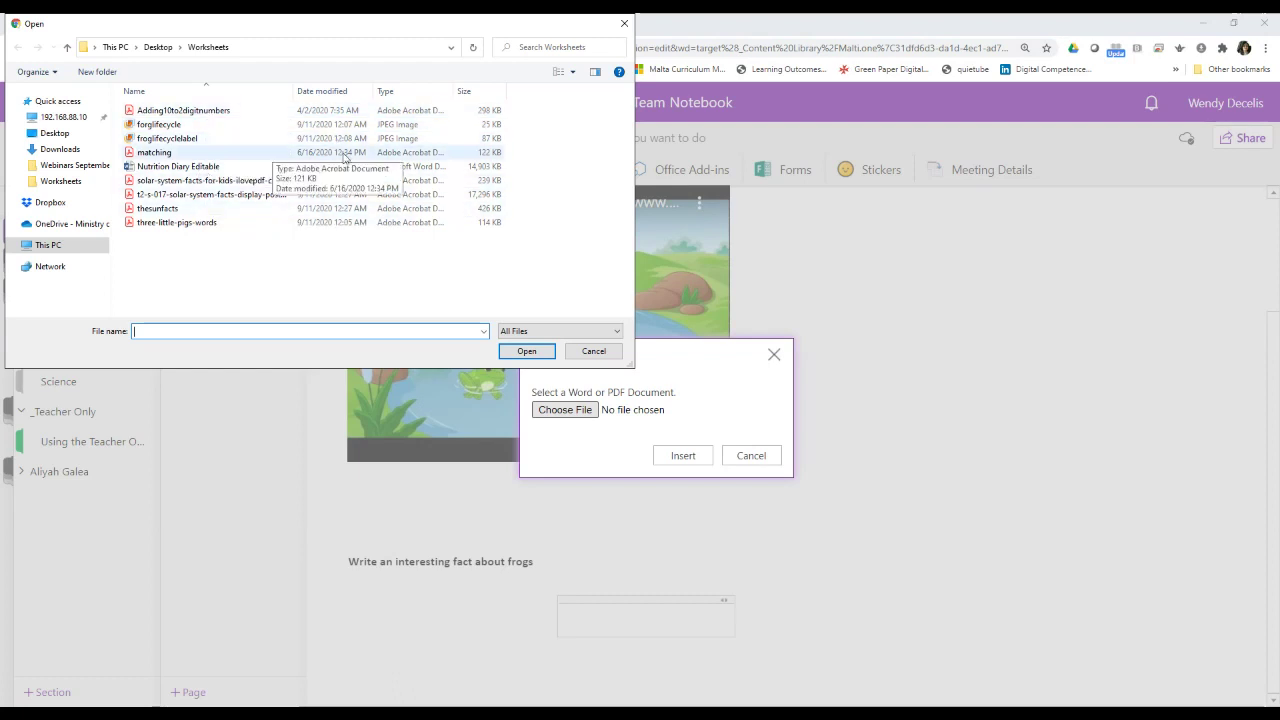
pyautogui.click(590, 351)
pyautogui.click(751, 455)
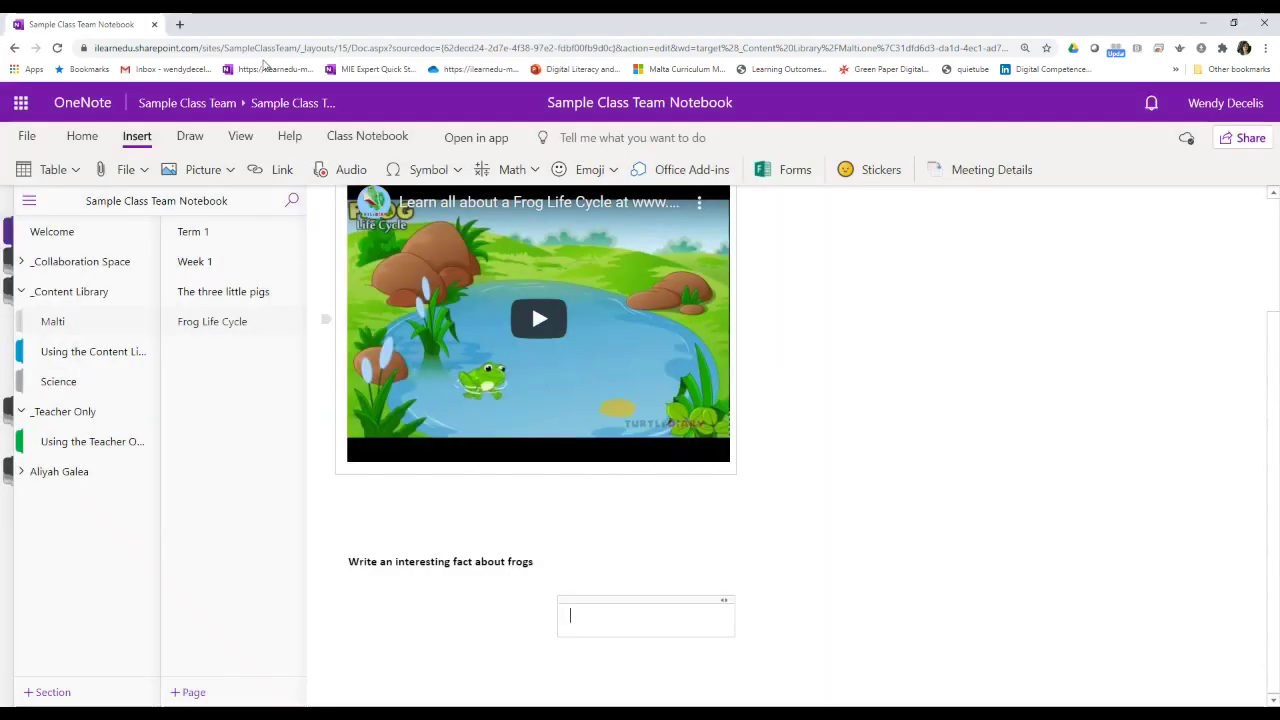
# Insert the picture froglifecyclelabel.jpg from the Worksheets folder into the empty note below the frog-fact instruction.
pyautogui.click(205, 170)
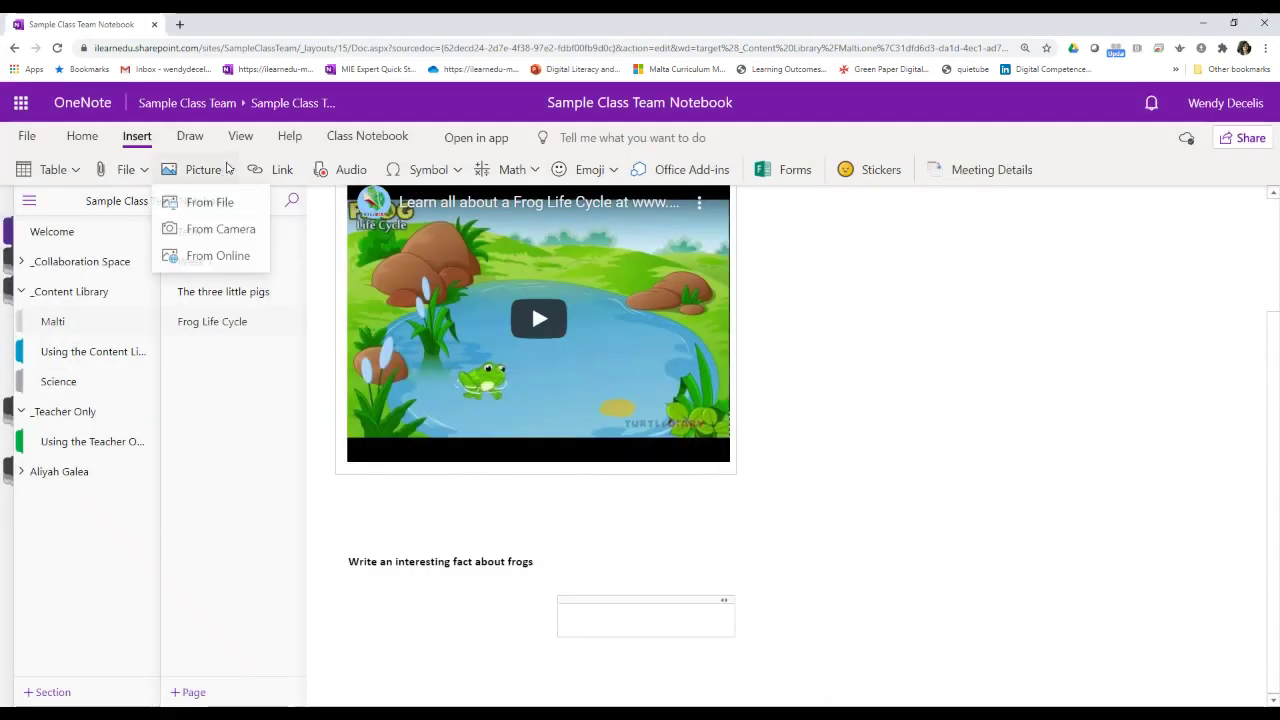
pyautogui.click(249, 204)
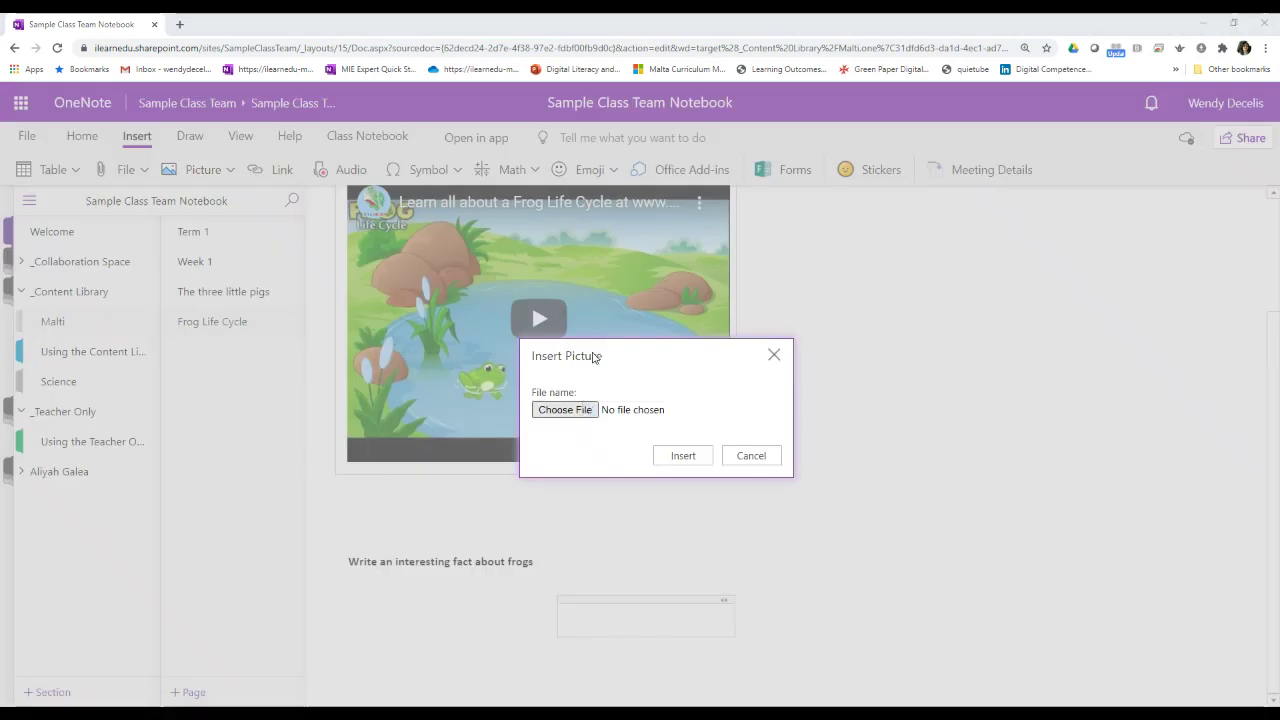
pyautogui.click(205, 111)
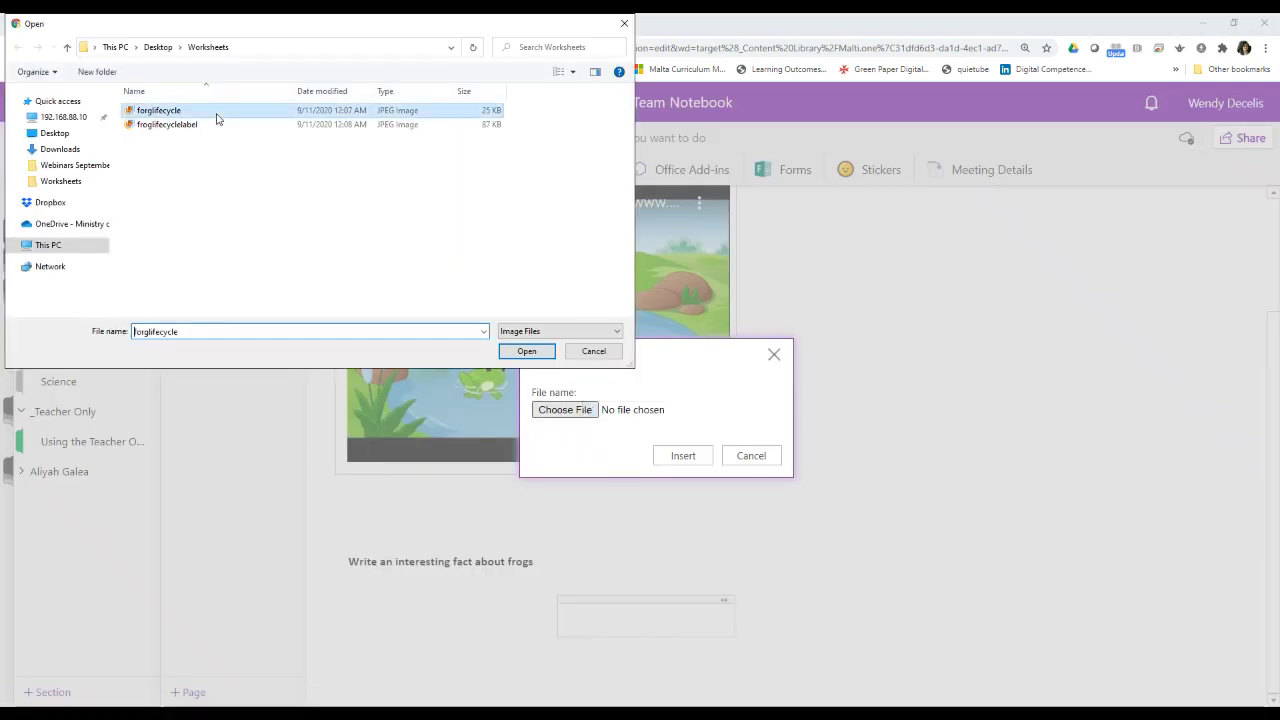
pyautogui.click(206, 125)
pyautogui.click(527, 353)
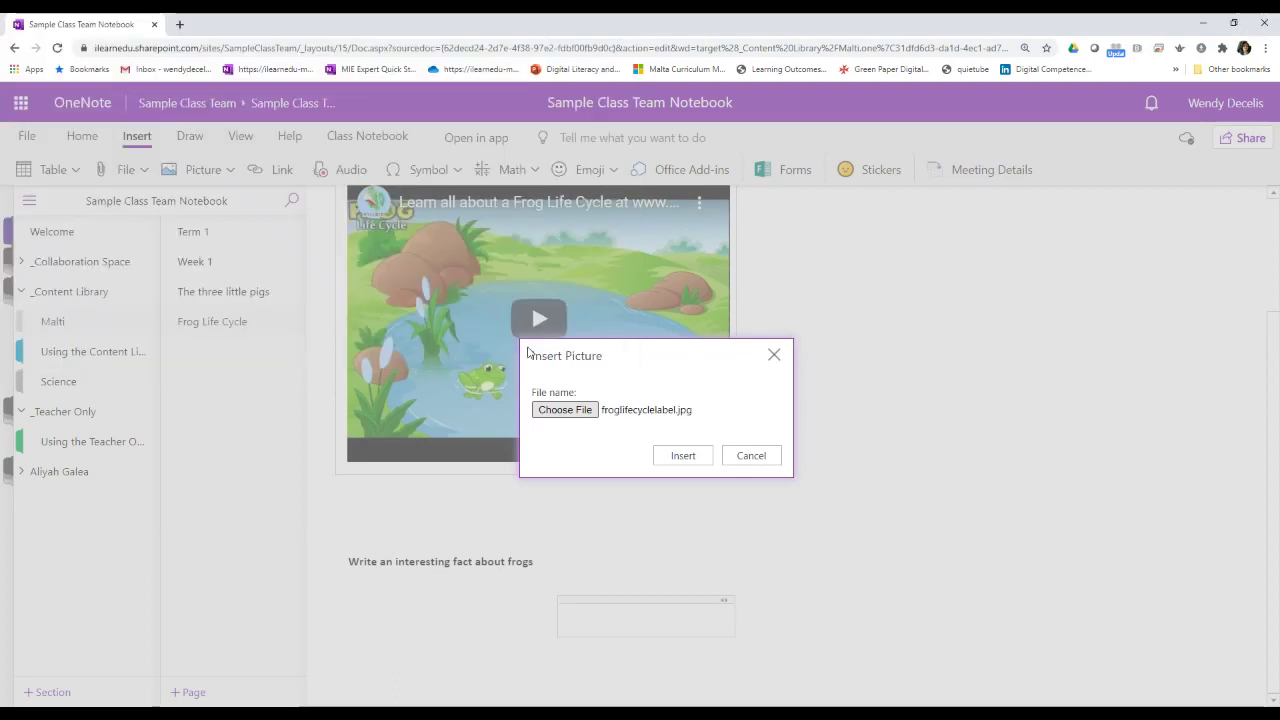
pyautogui.click(694, 456)
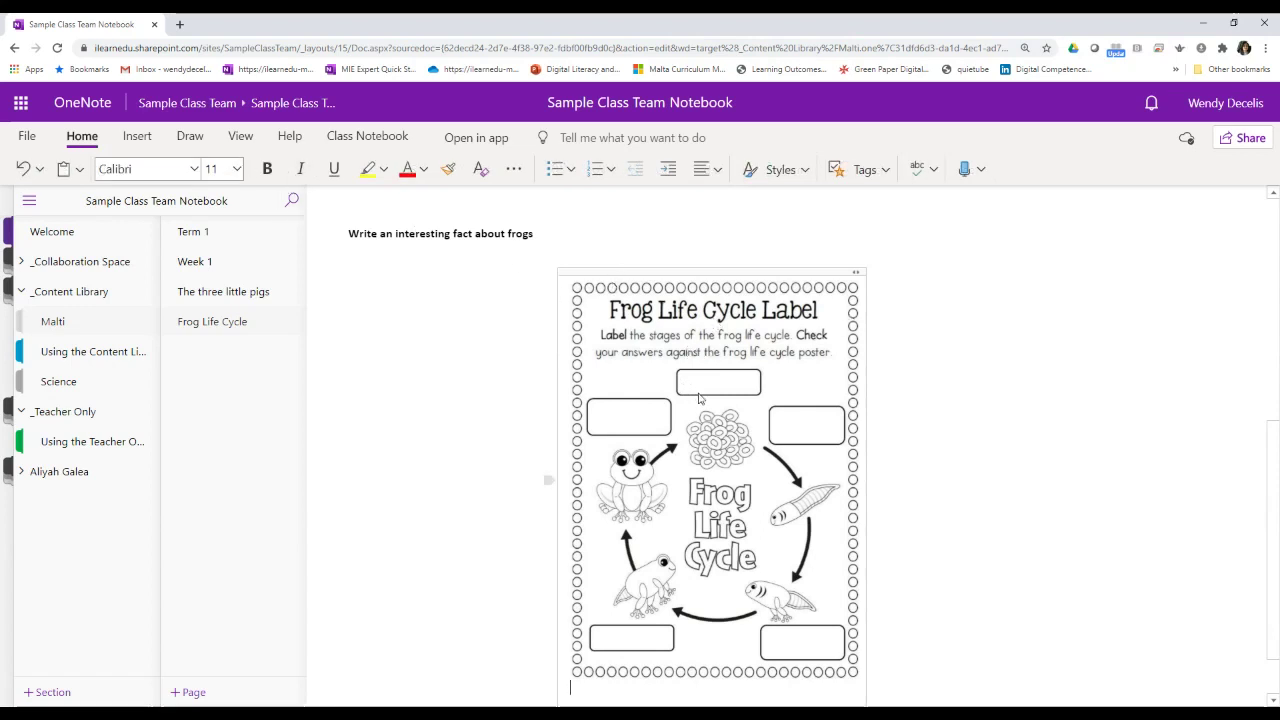
# Attach the Desktop file "Class Notebook in Microsoft Teams Slide Deck_v10" in a new note beside the frog video.
pyautogui.click(140, 136)
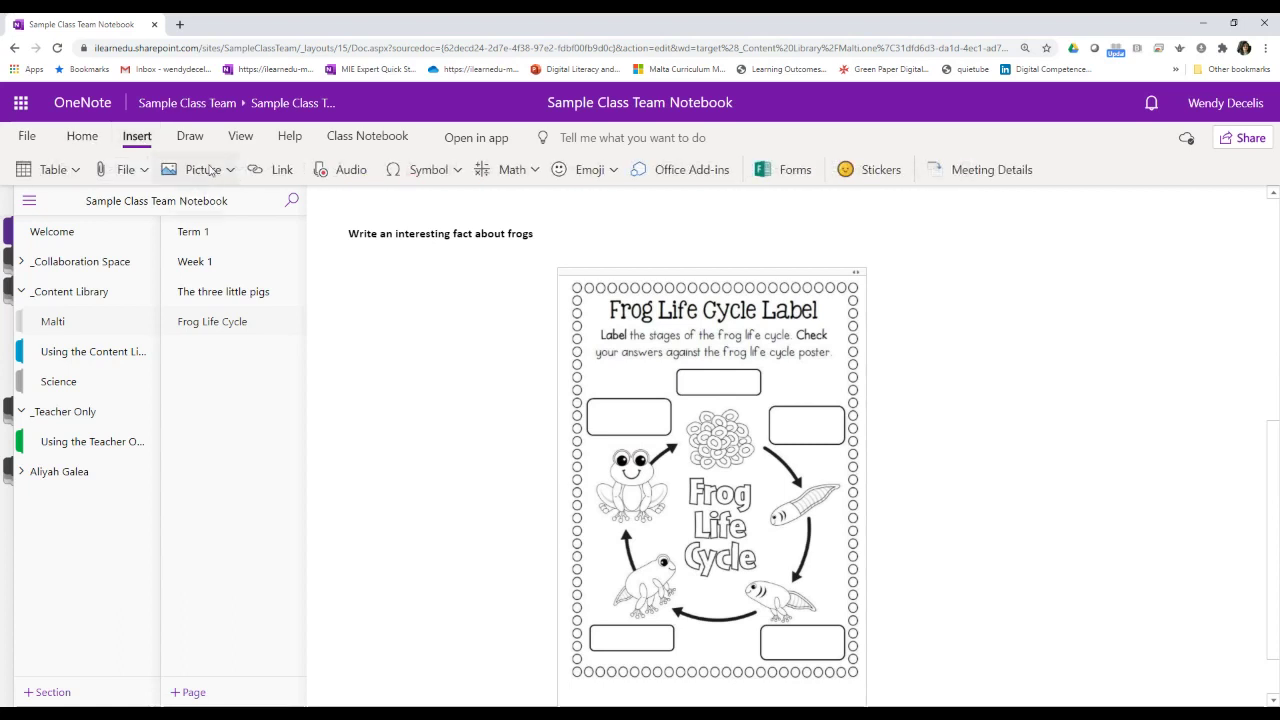
pyautogui.click(1006, 378)
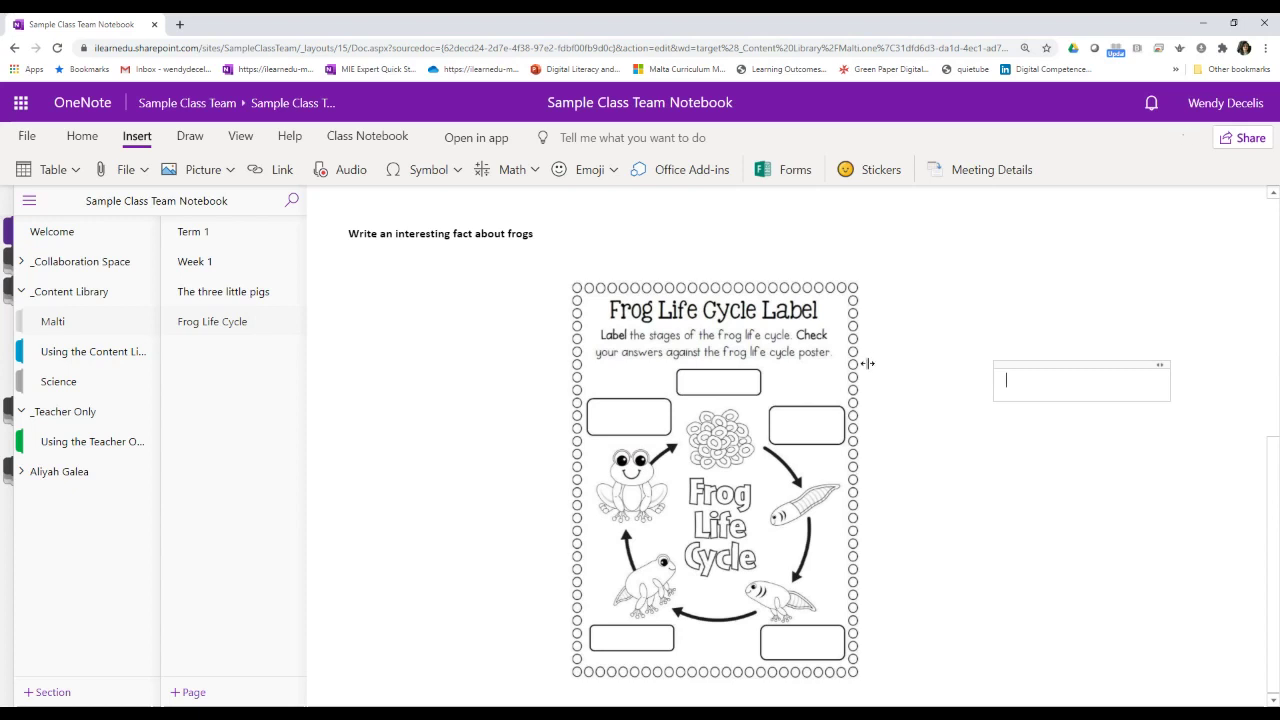
pyautogui.scroll(1, 620, 246)
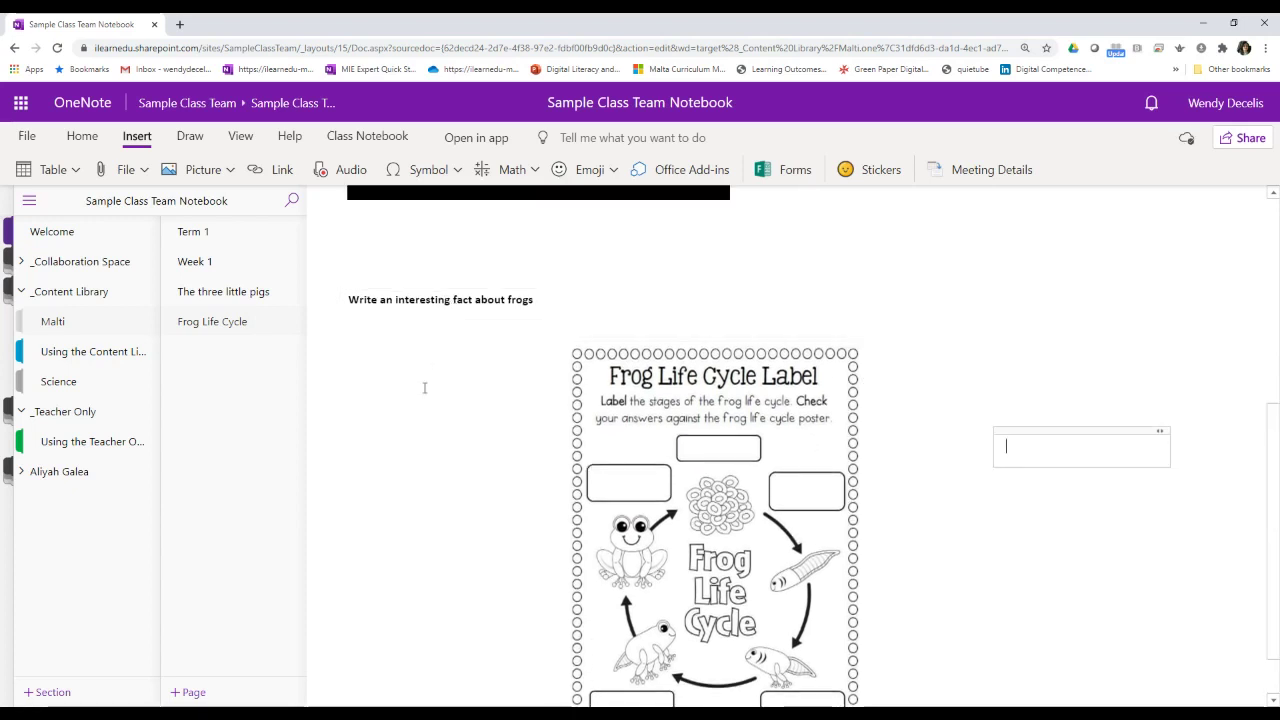
pyautogui.scroll(-1, 870, 300)
pyautogui.scroll(7, 831, 263)
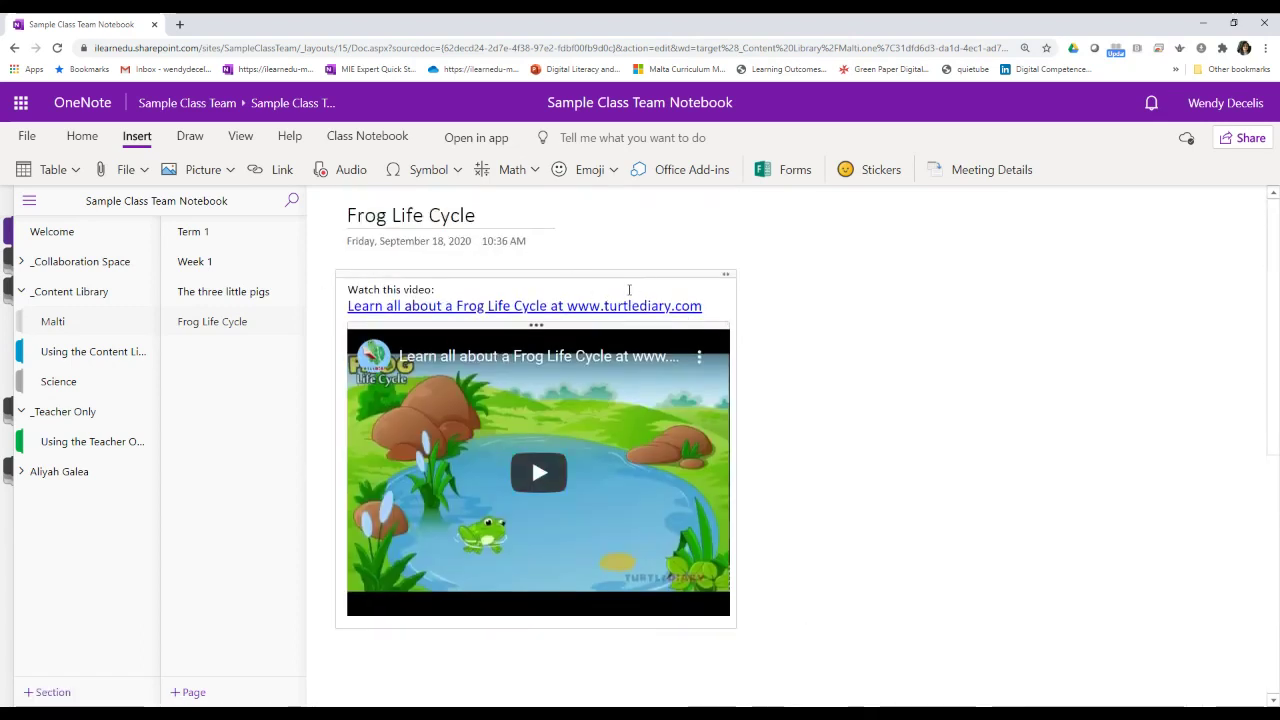
pyautogui.click(852, 300)
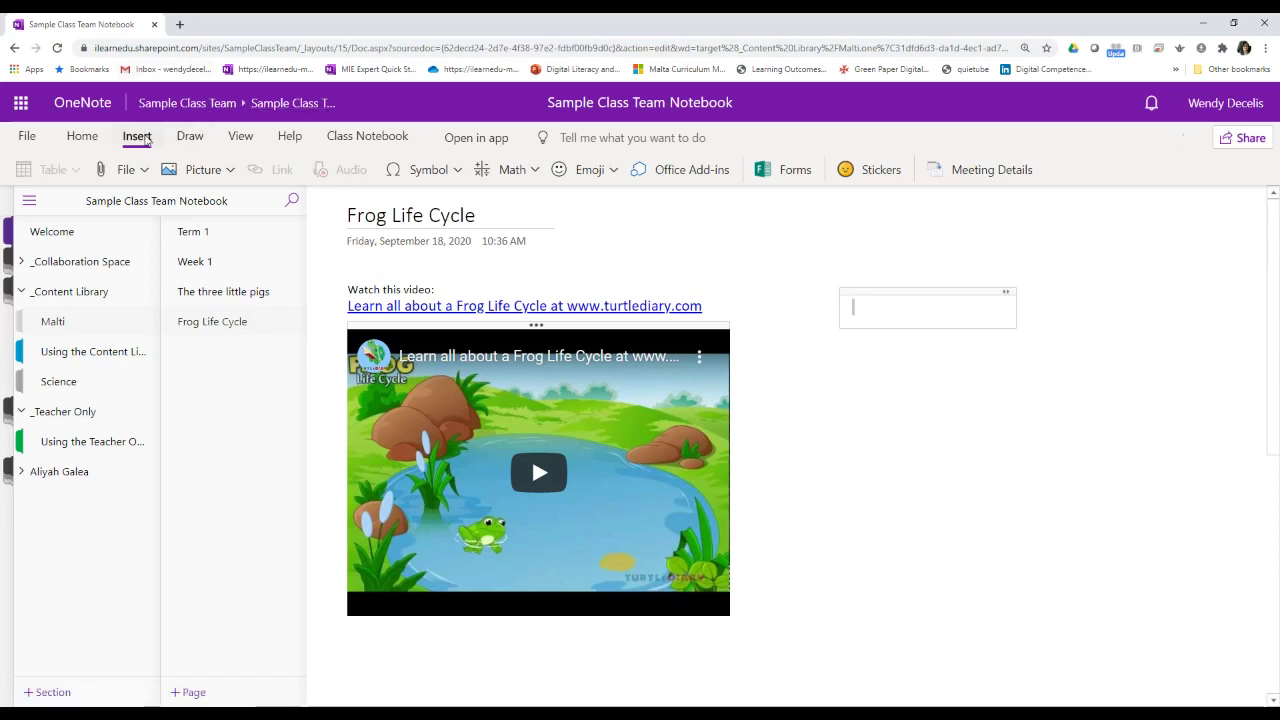
pyautogui.click(143, 172)
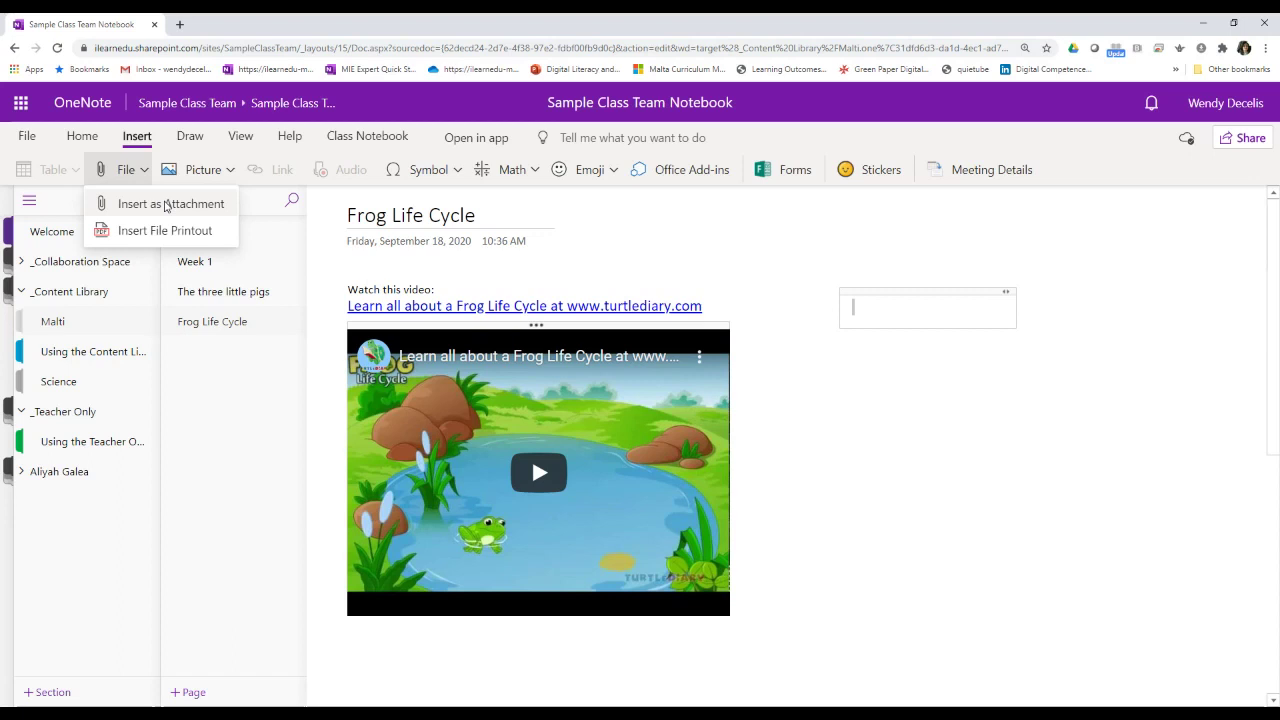
pyautogui.click(167, 204)
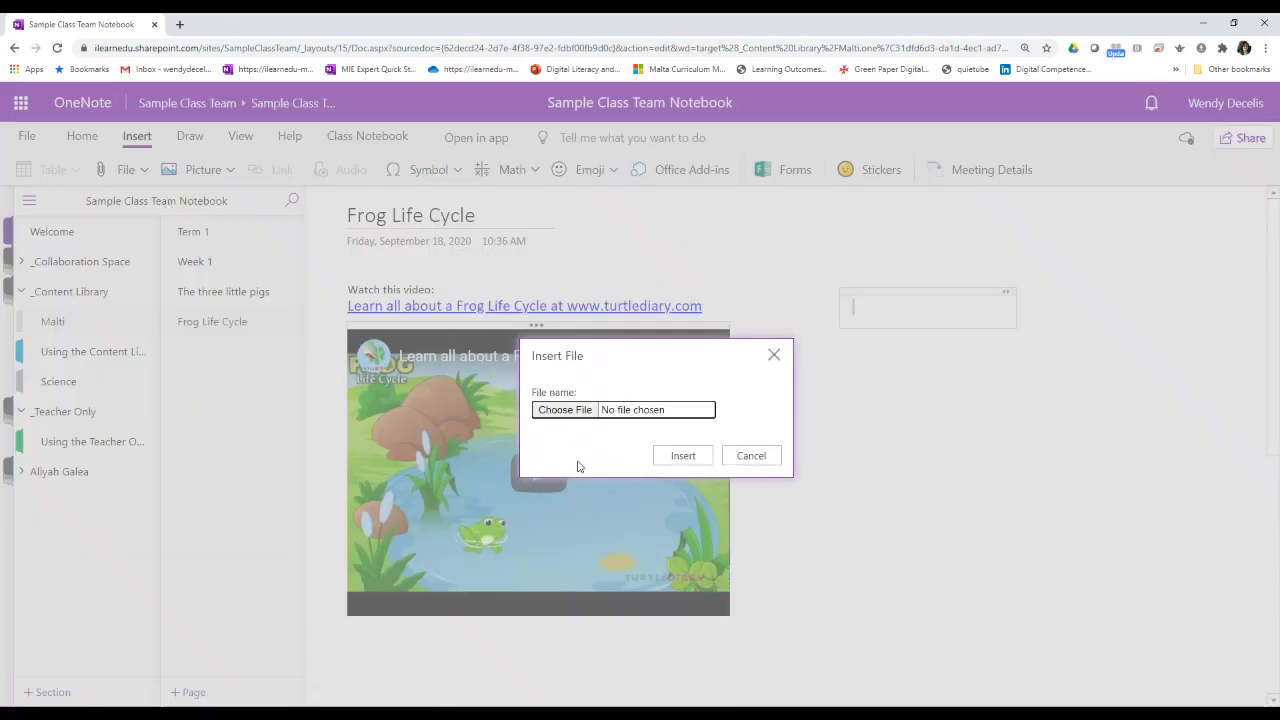
pyautogui.click(566, 410)
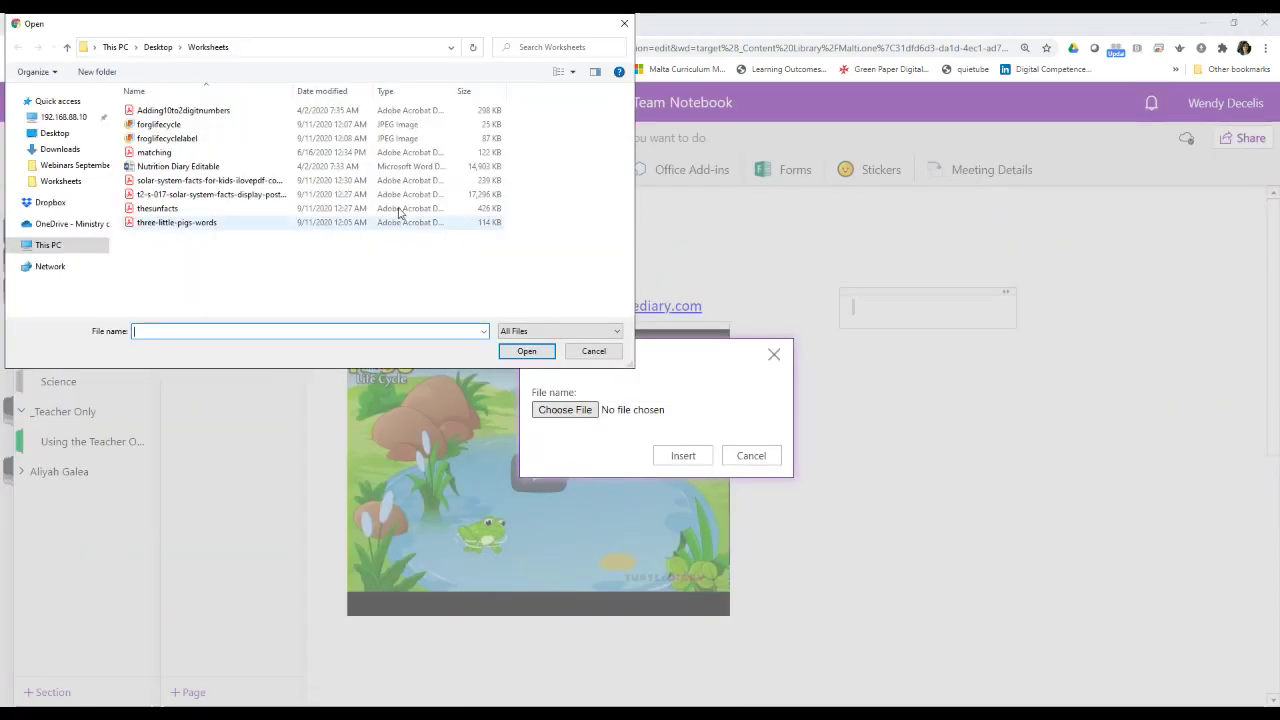
pyautogui.click(60, 135)
pyautogui.scroll(-5, 190, 176)
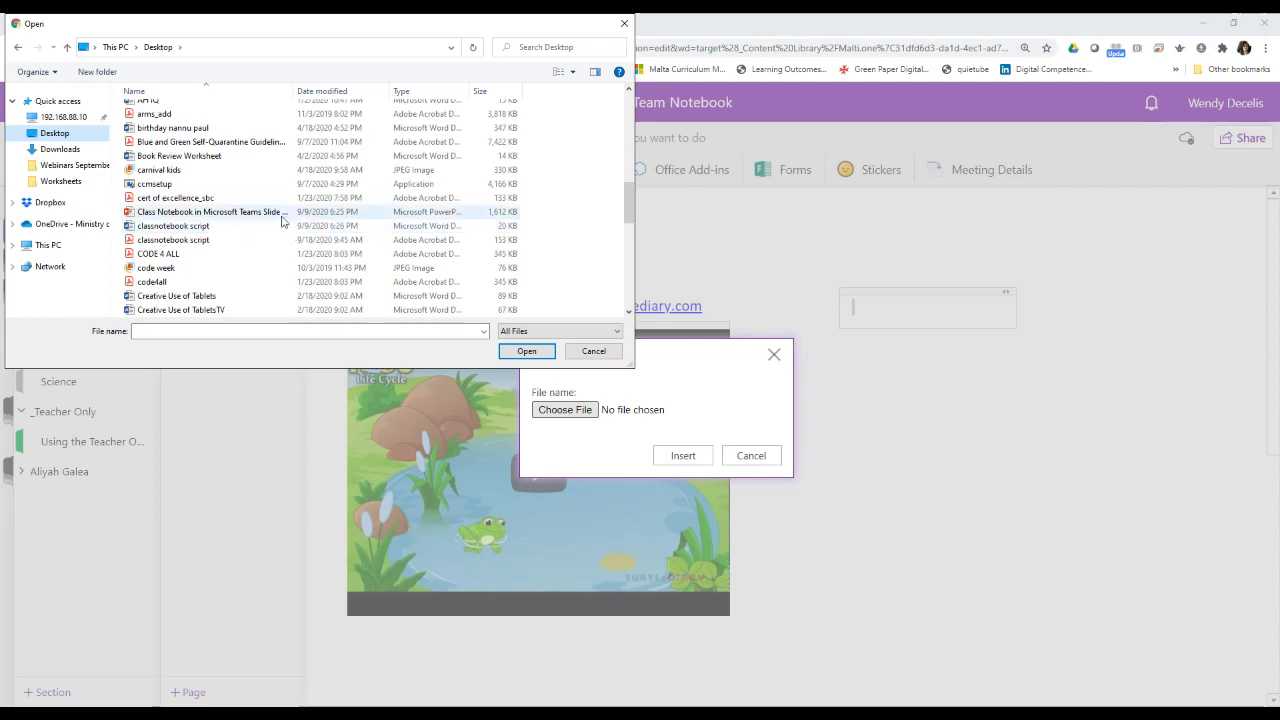
pyautogui.click(250, 213)
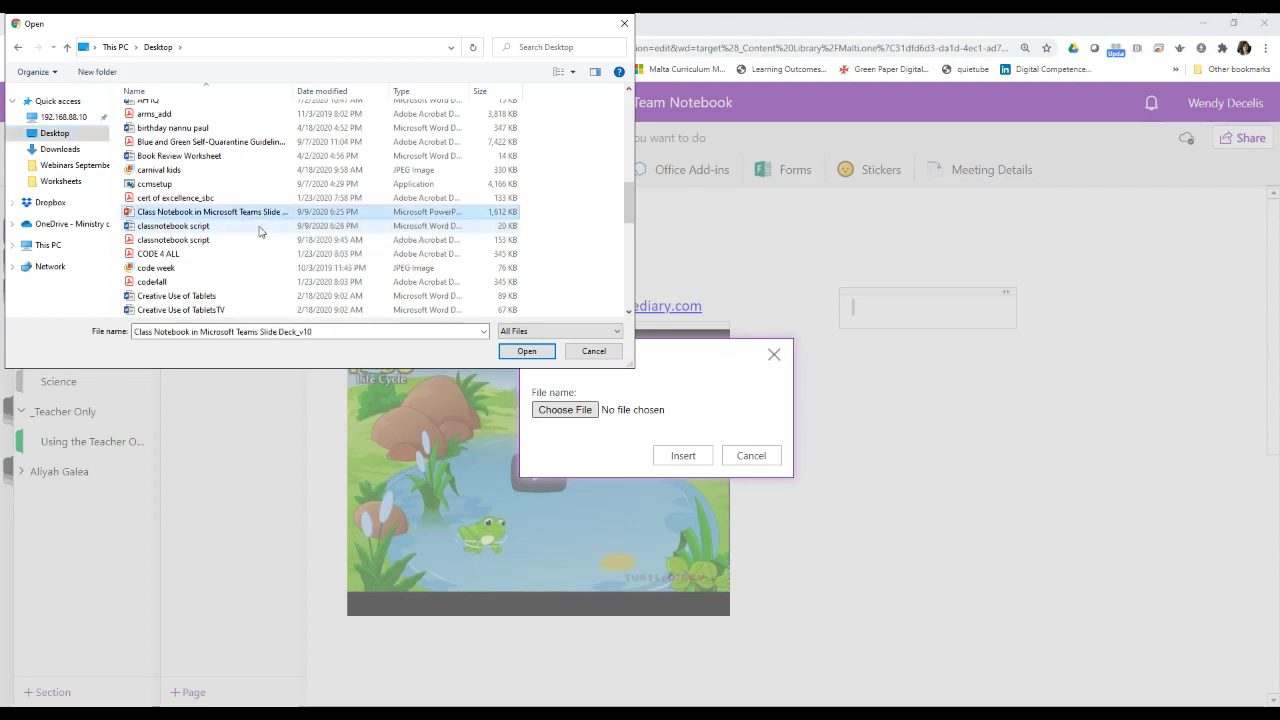
pyautogui.click(527, 351)
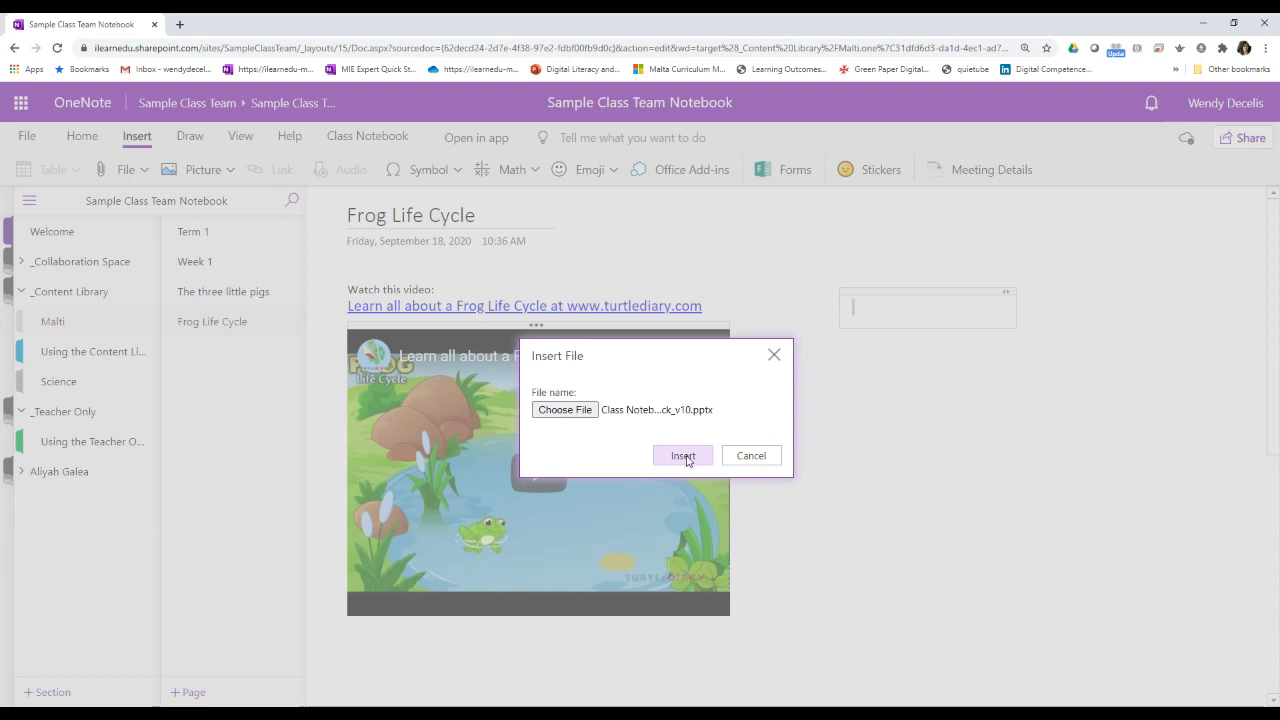
pyautogui.click(684, 457)
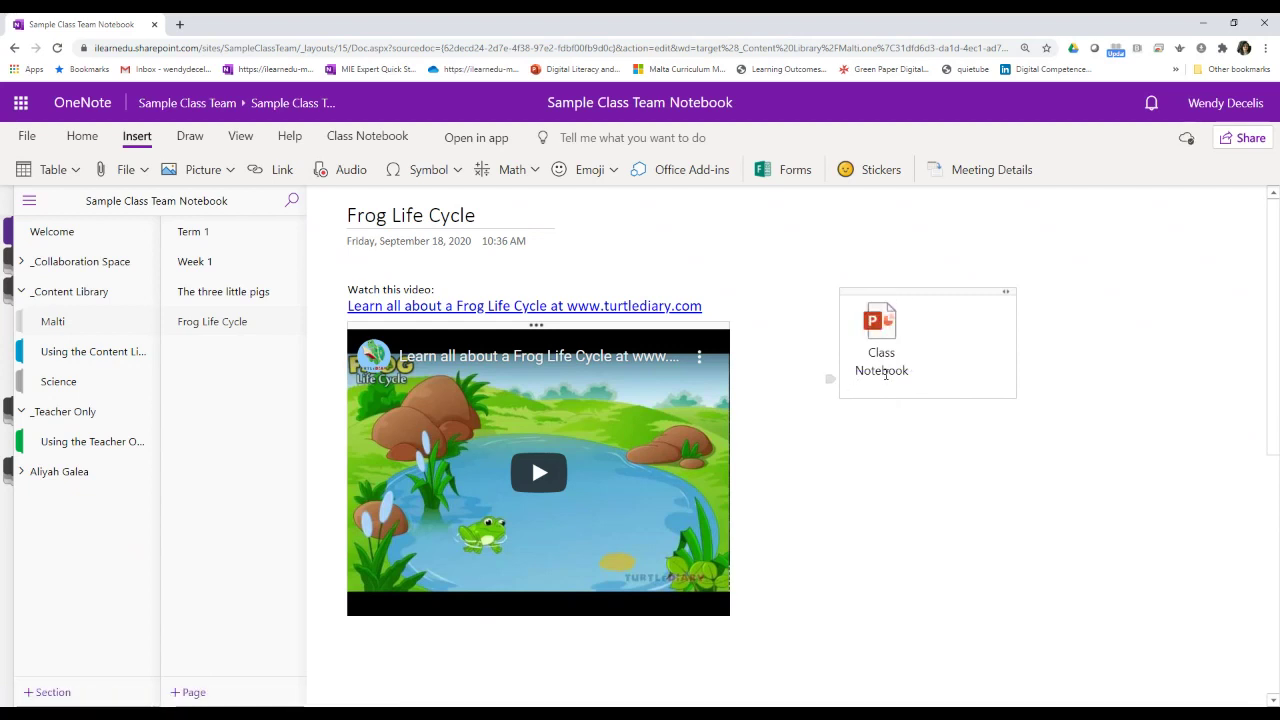
pyautogui.click(872, 322)
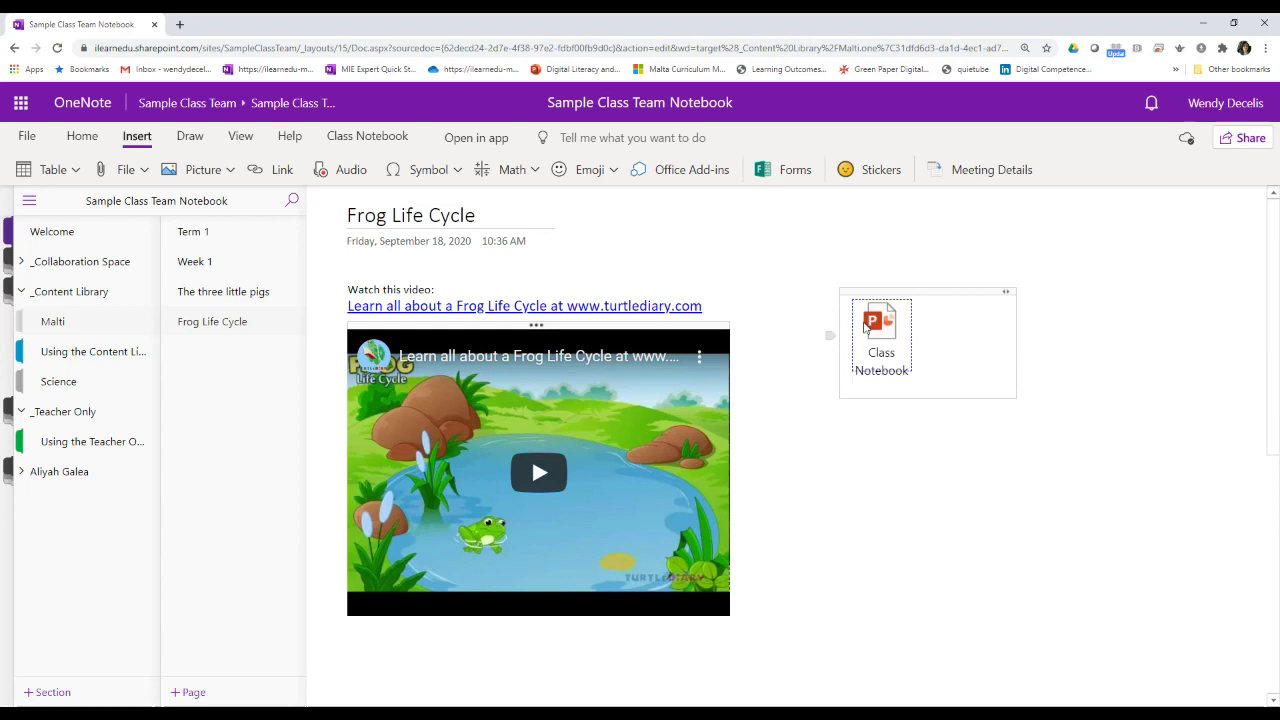
pyautogui.click(850, 341)
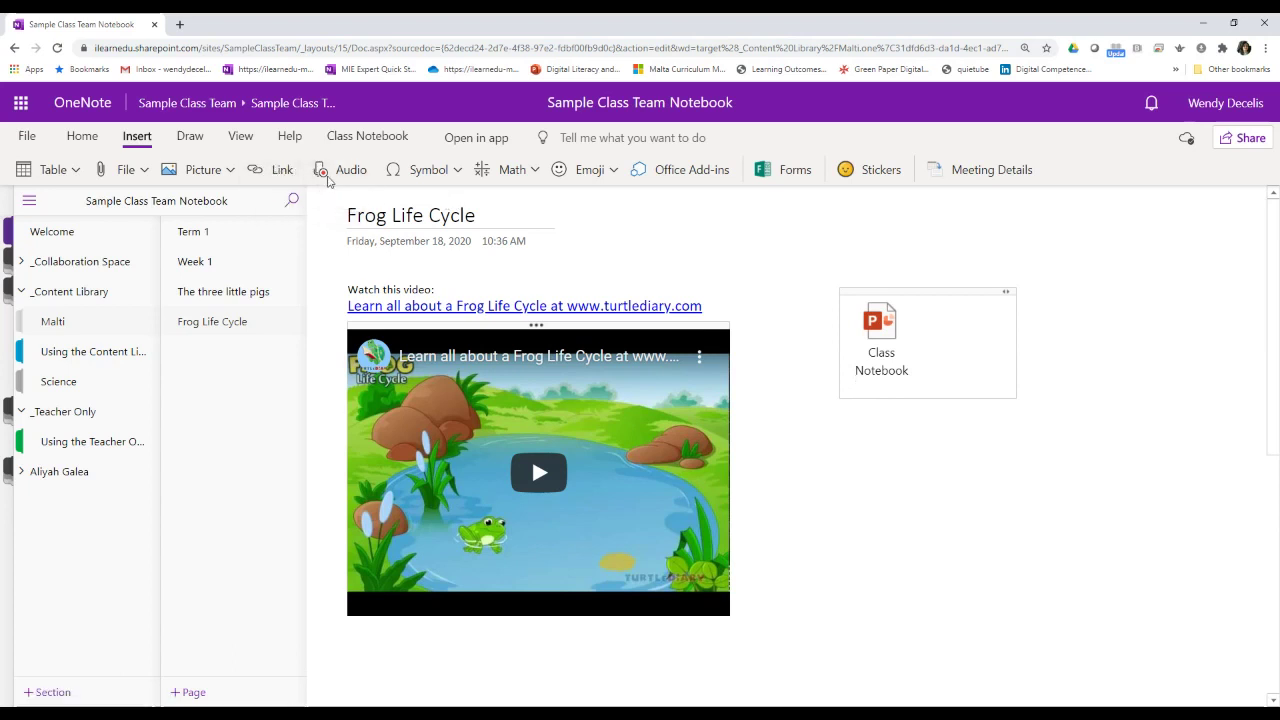
pyautogui.click(282, 172)
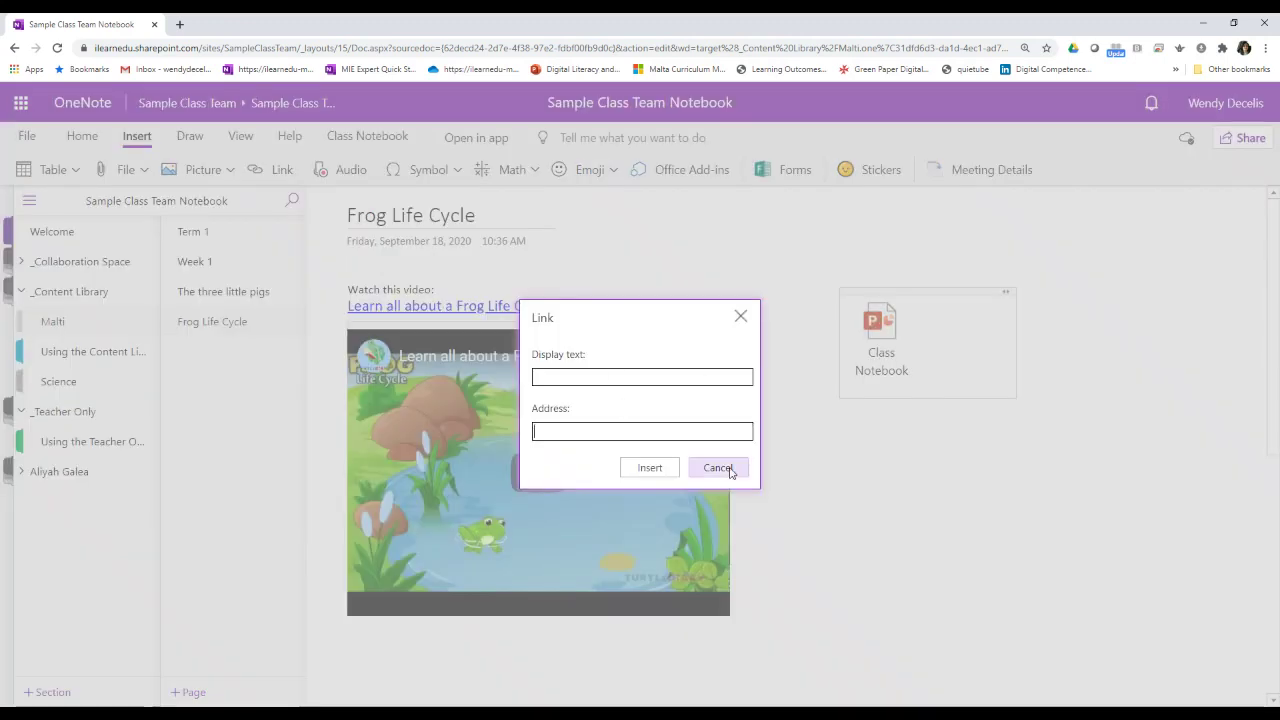
pyautogui.click(740, 316)
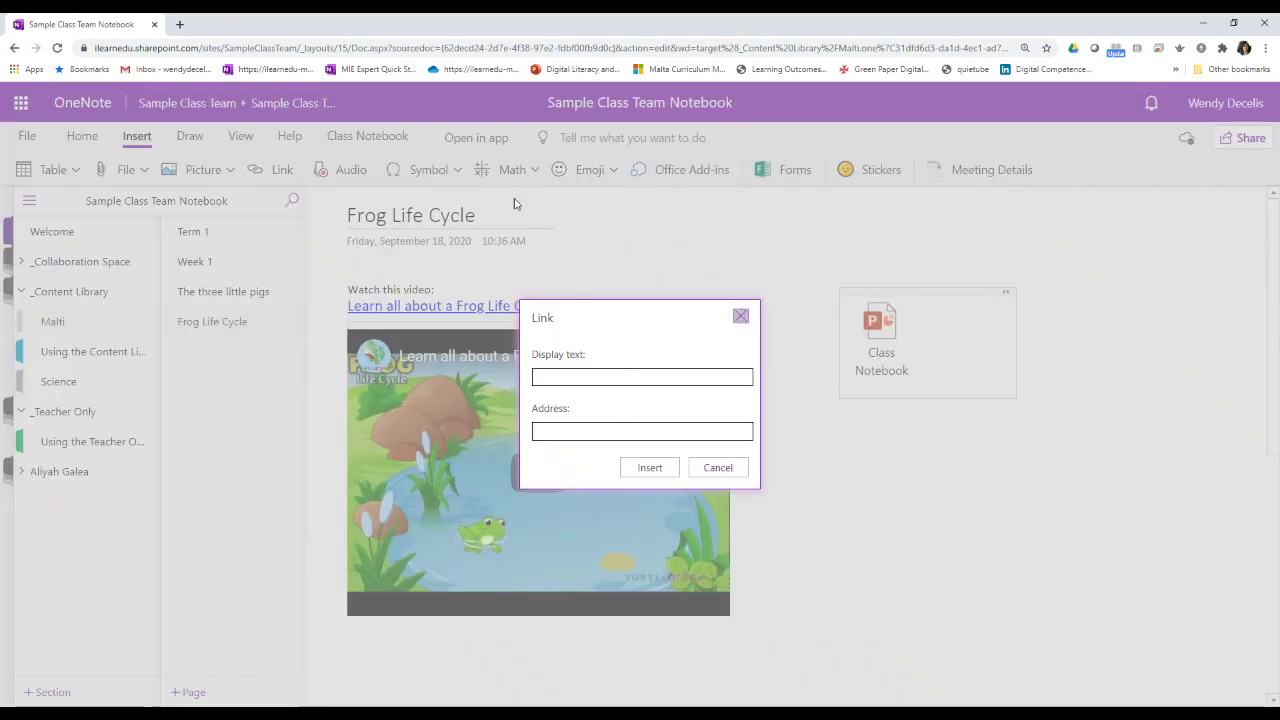
pyautogui.scroll(-3, 749, 466)
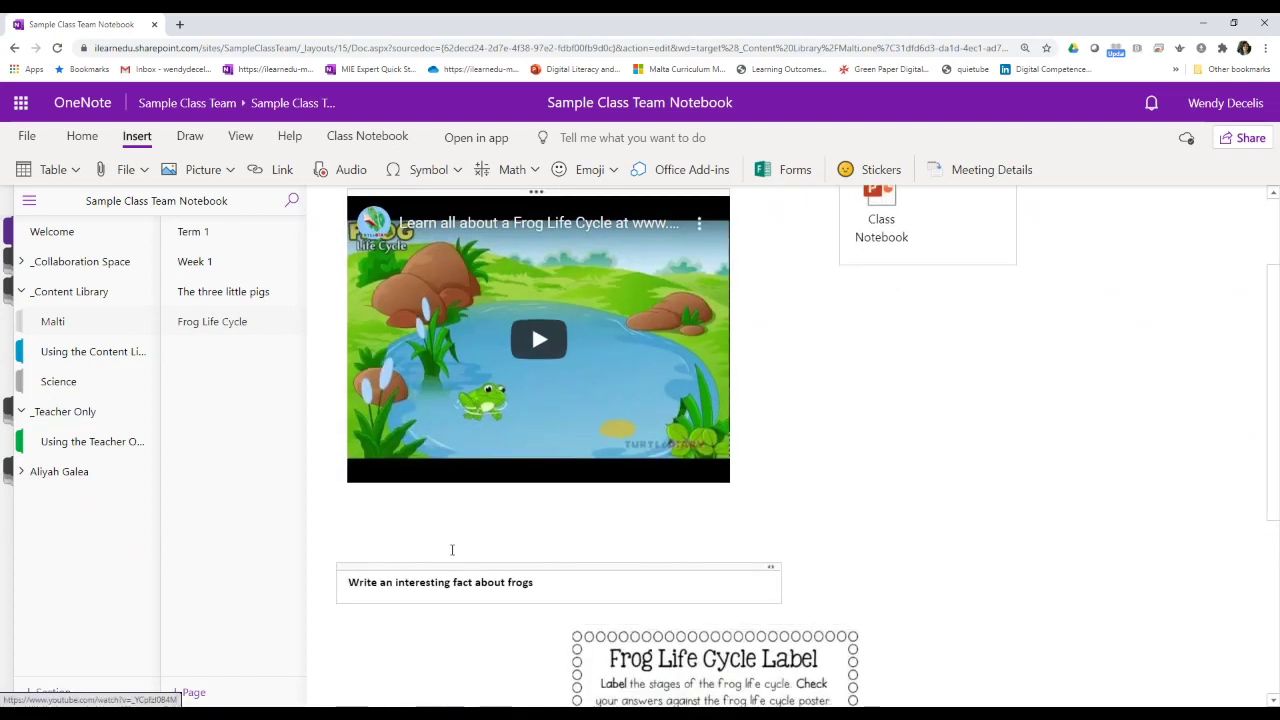
pyautogui.click(541, 580)
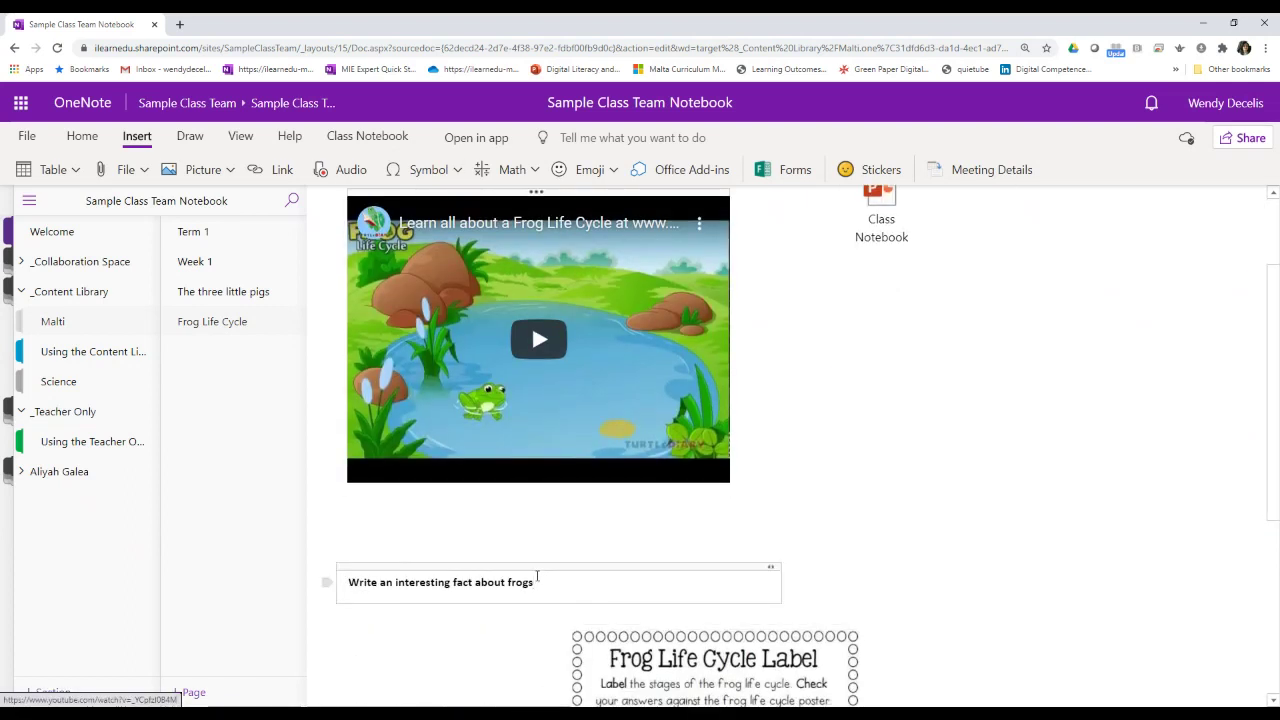
pyautogui.press('Return')
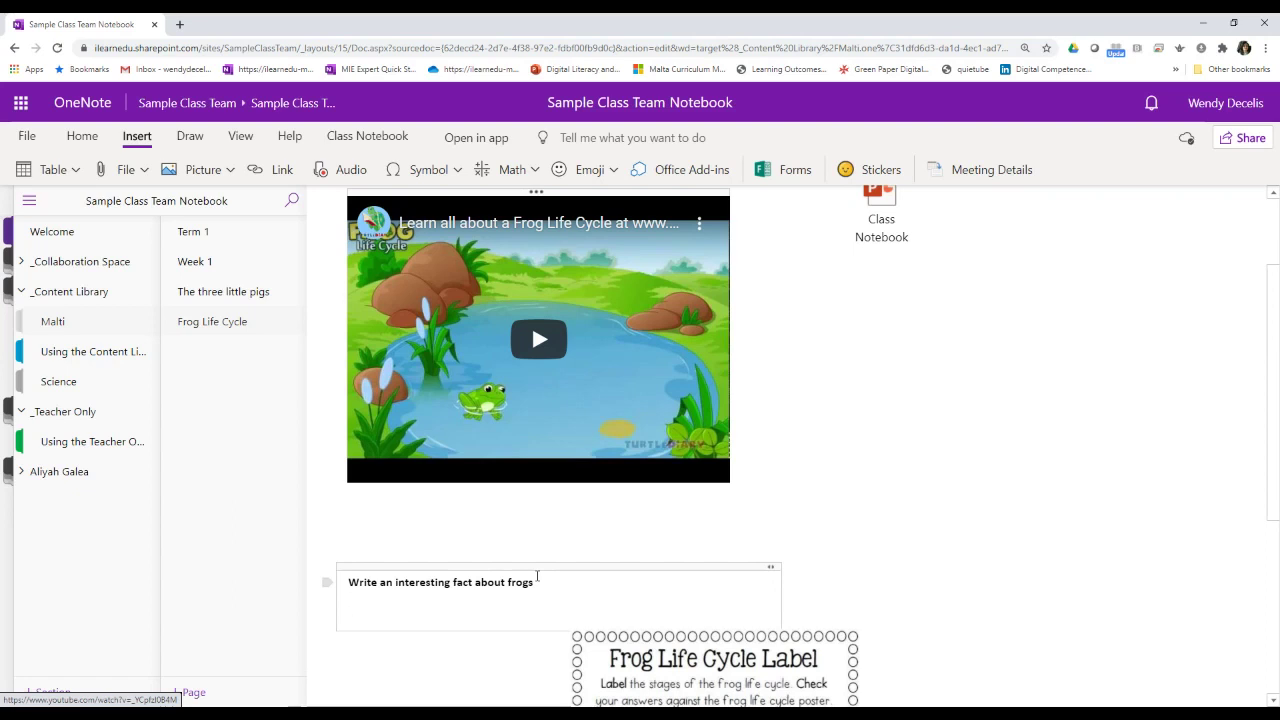
pyautogui.write('www.bbckids')
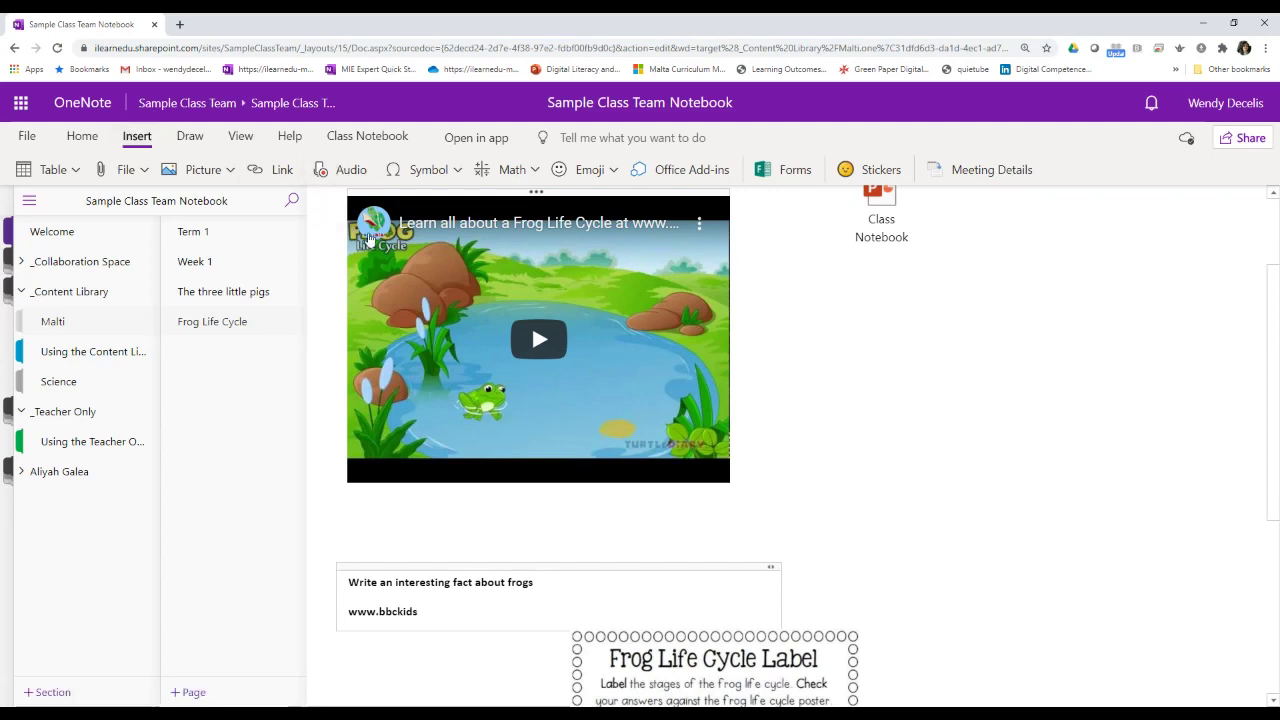
pyautogui.click(349, 172)
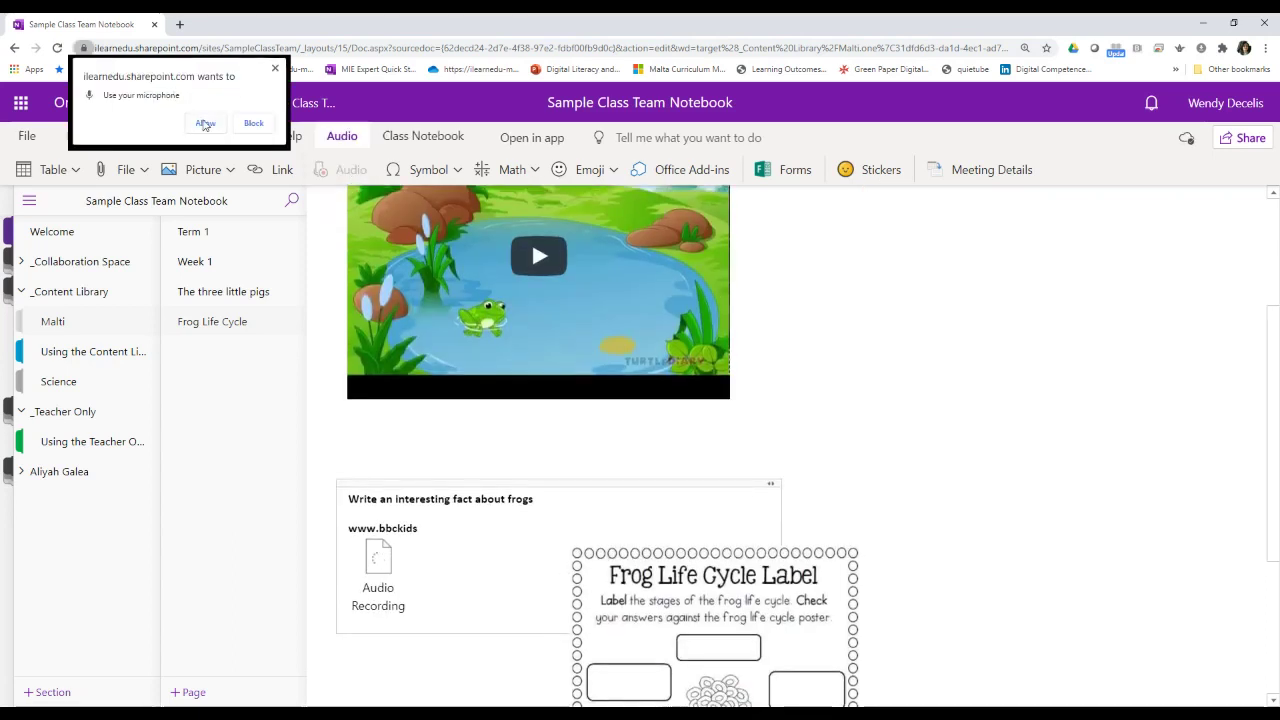
pyautogui.click(205, 124)
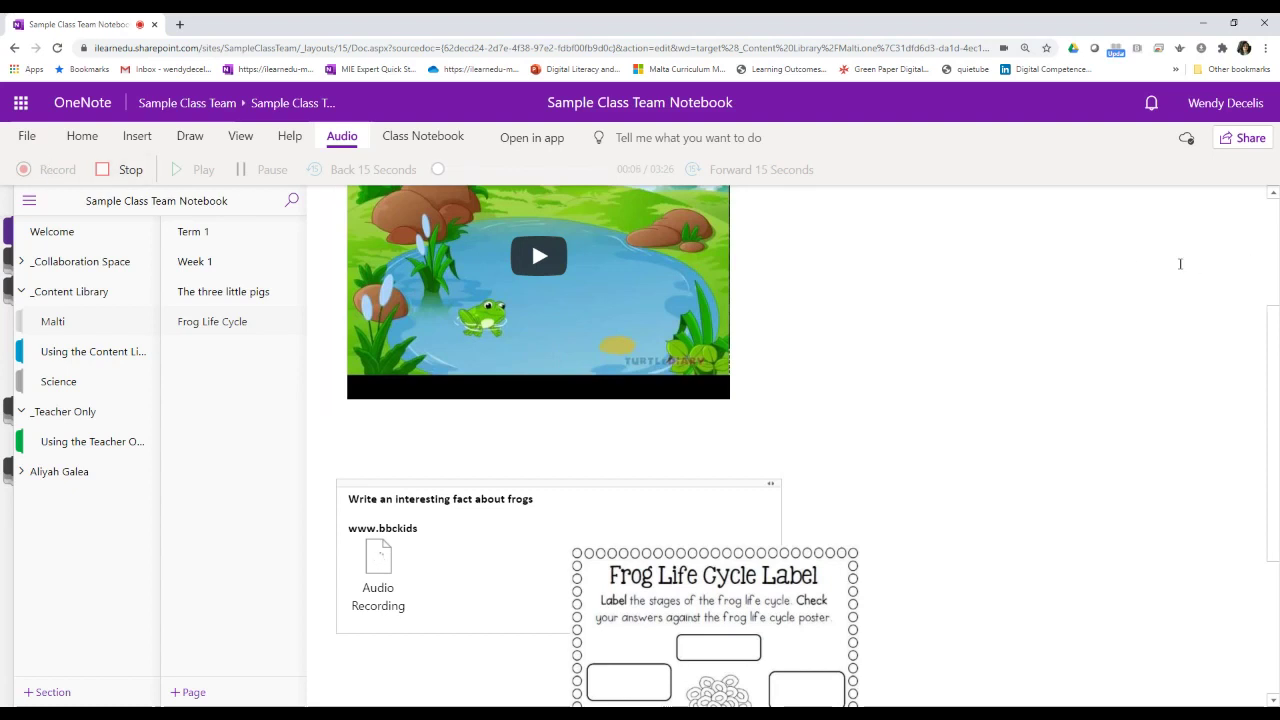
pyautogui.click(113, 173)
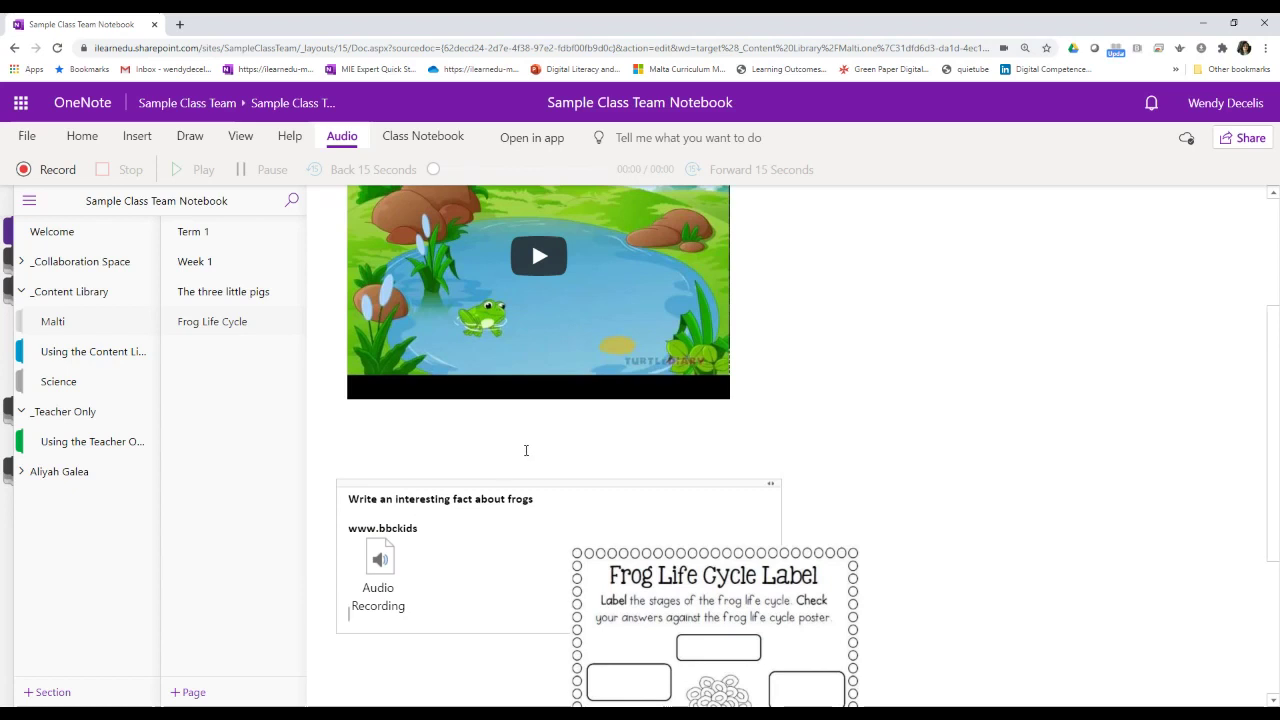
# Extend the frog-fact instruction with "– or record yourself saying a fact about frog".
pyautogui.click(543, 498)
pyautogui.write('or record yourse')
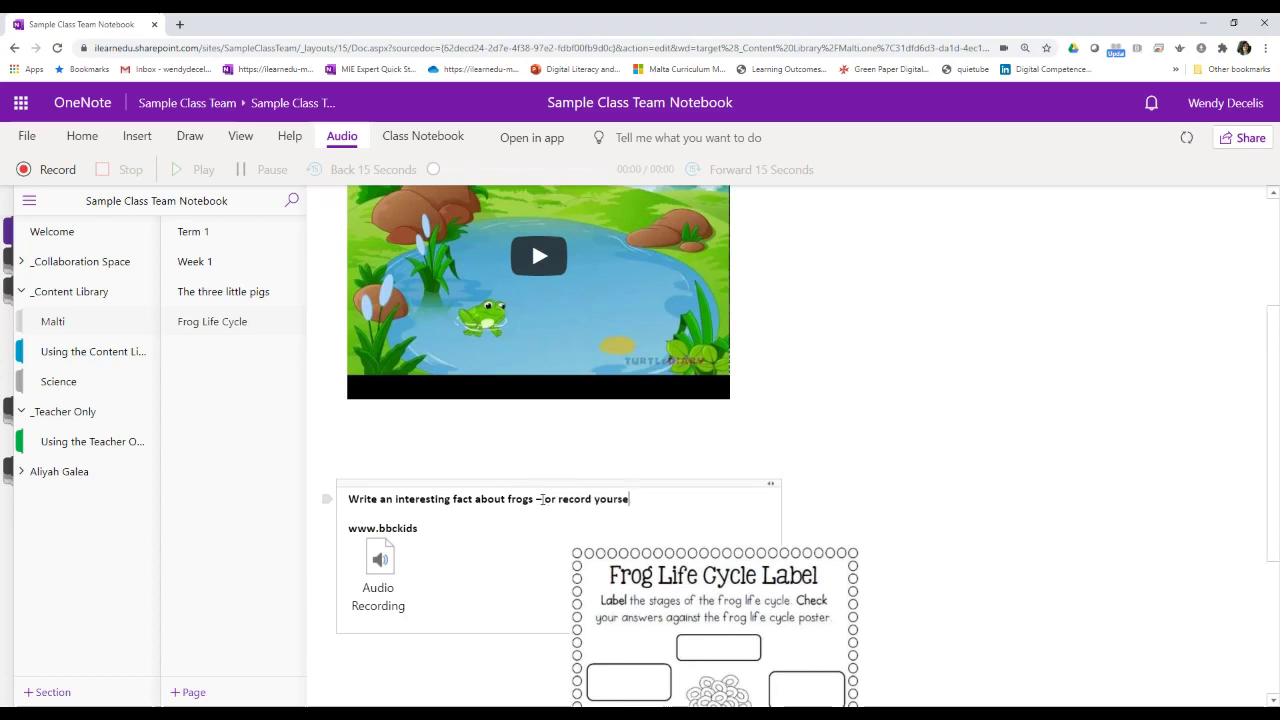
pyautogui.write('lf saying a fact about frog')
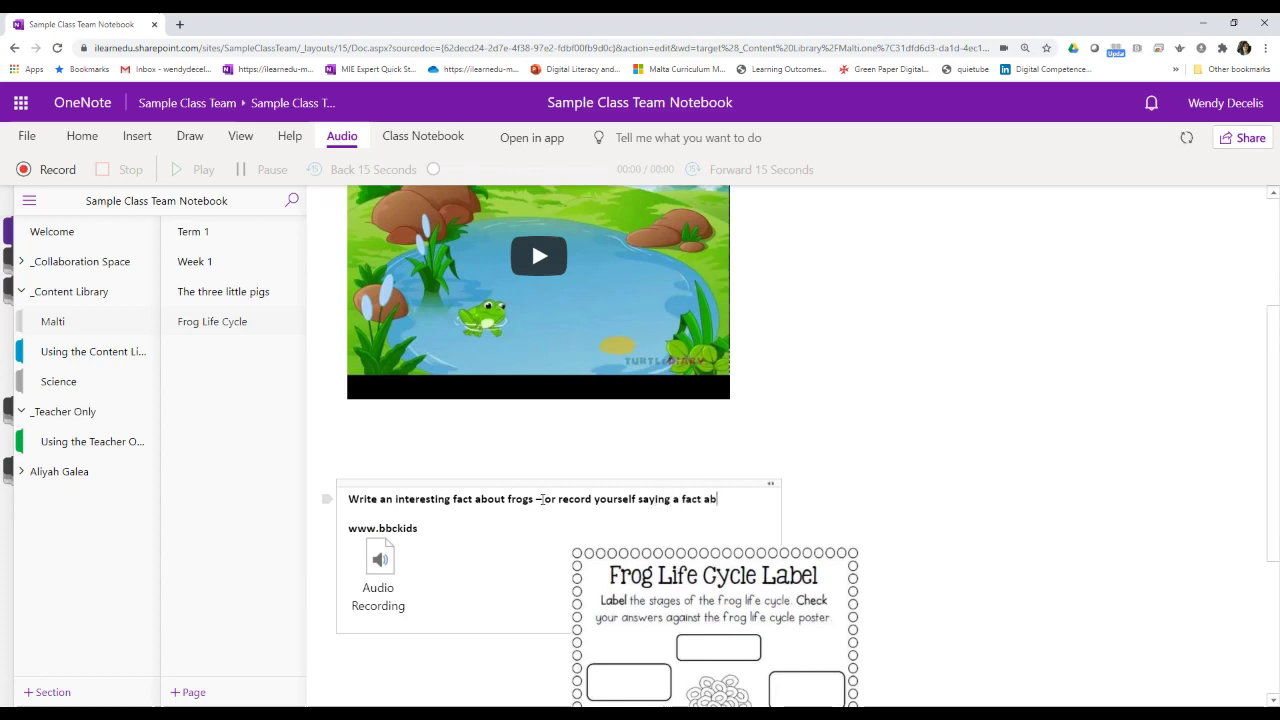
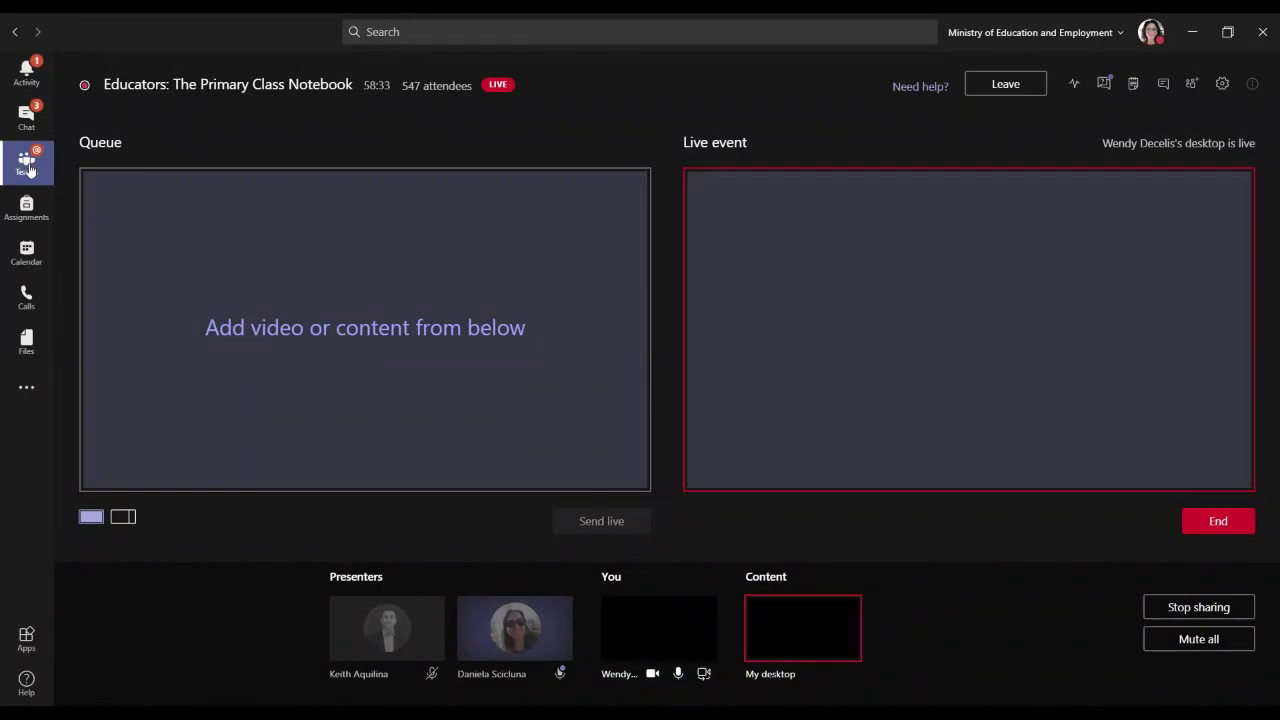
# Create a new assignment for the Sample Class Team with the title "Frog Life Cycle".
pyautogui.click(27, 166)
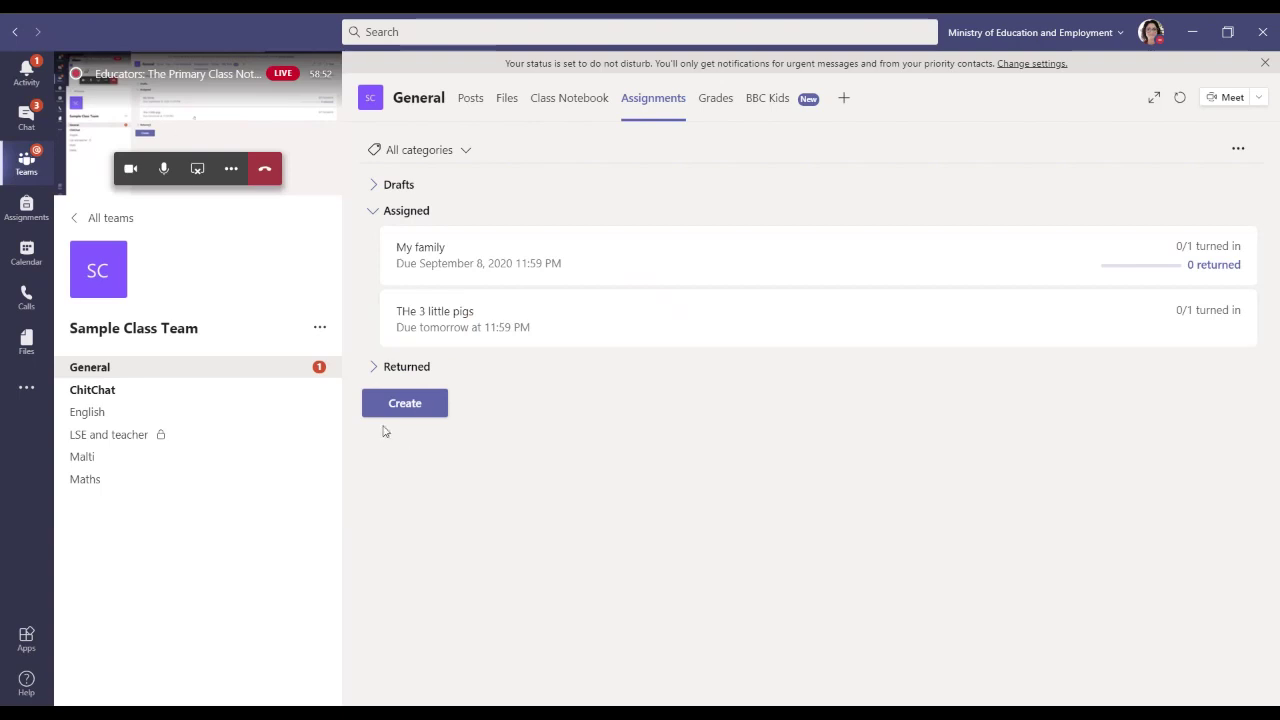
pyautogui.click(419, 403)
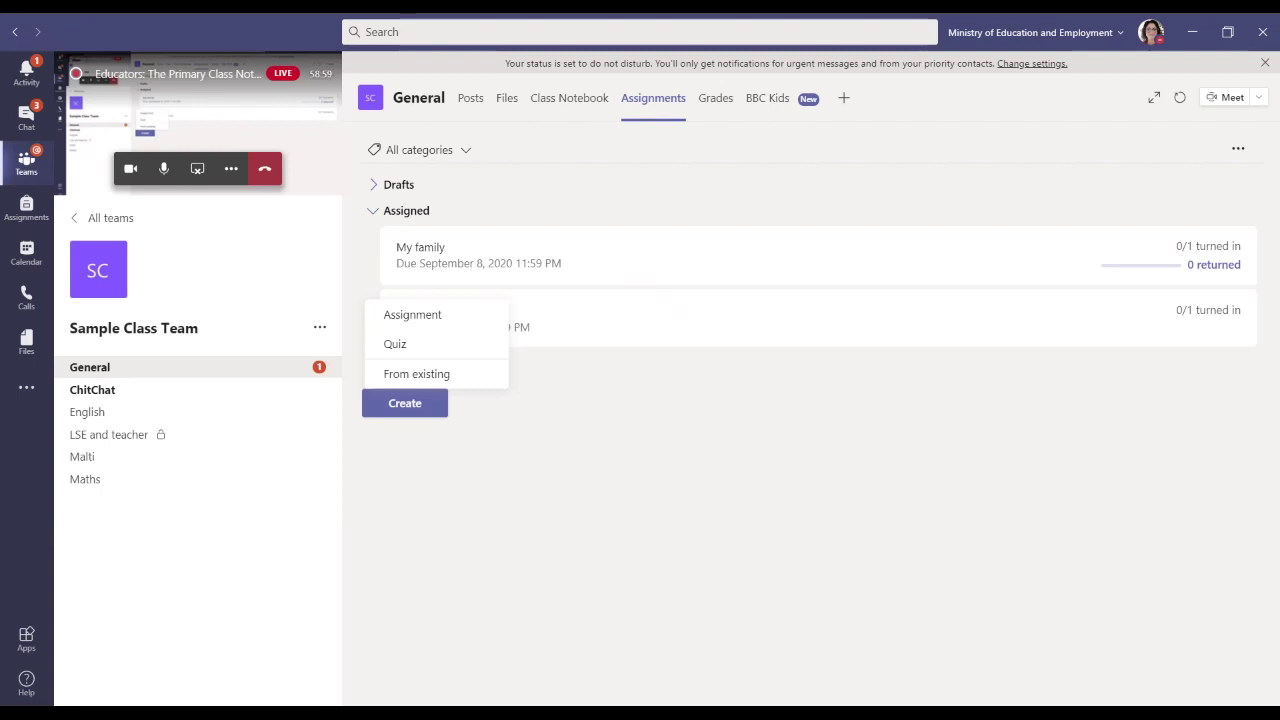
pyautogui.click(345, 498)
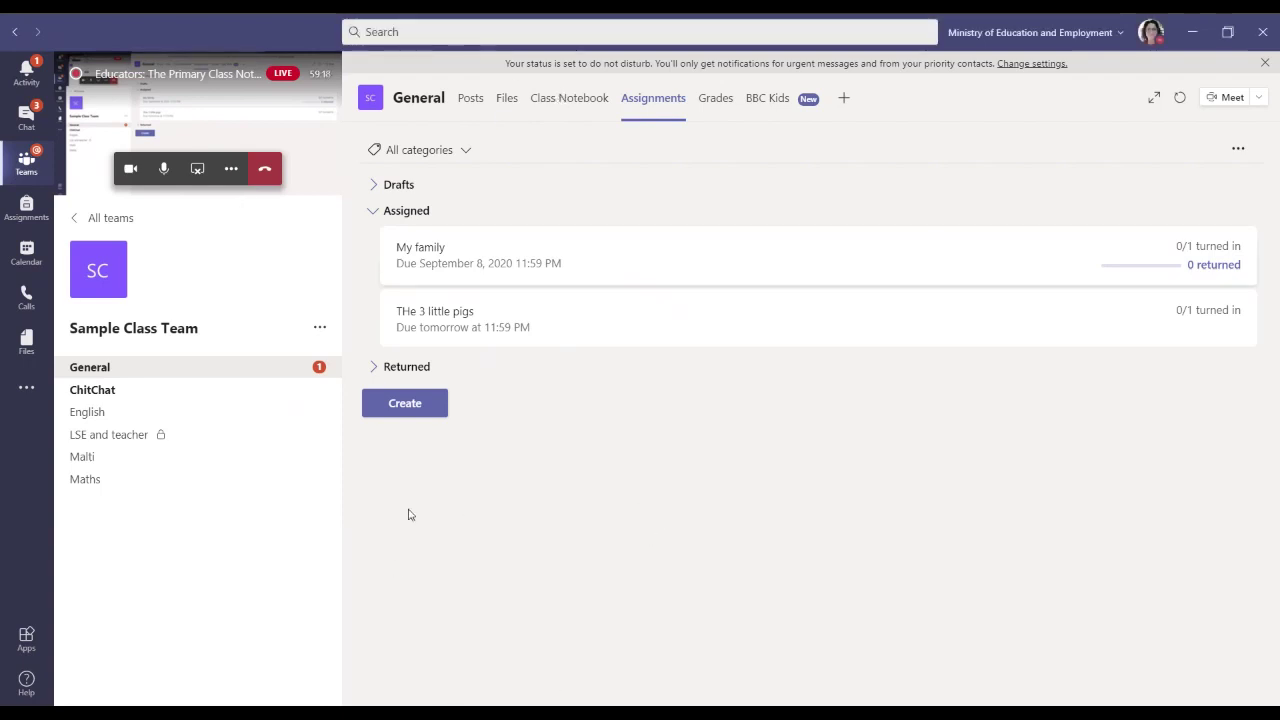
pyautogui.click(414, 406)
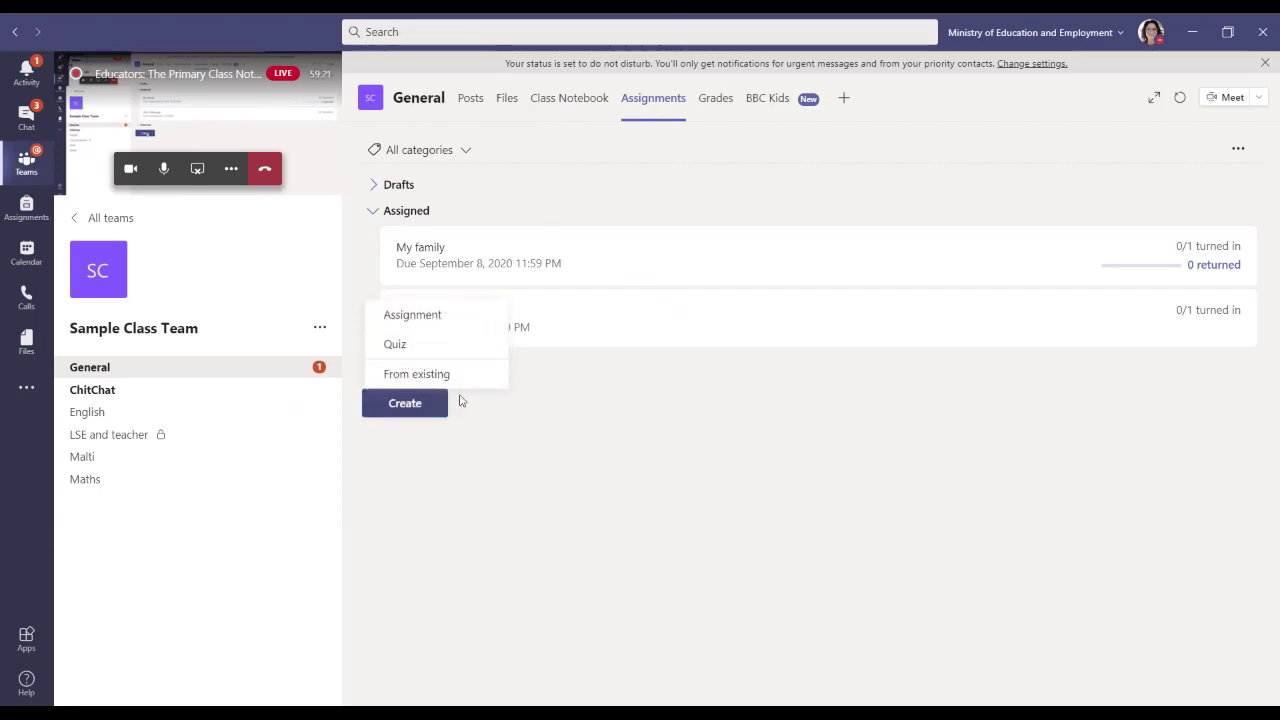
pyautogui.click(463, 322)
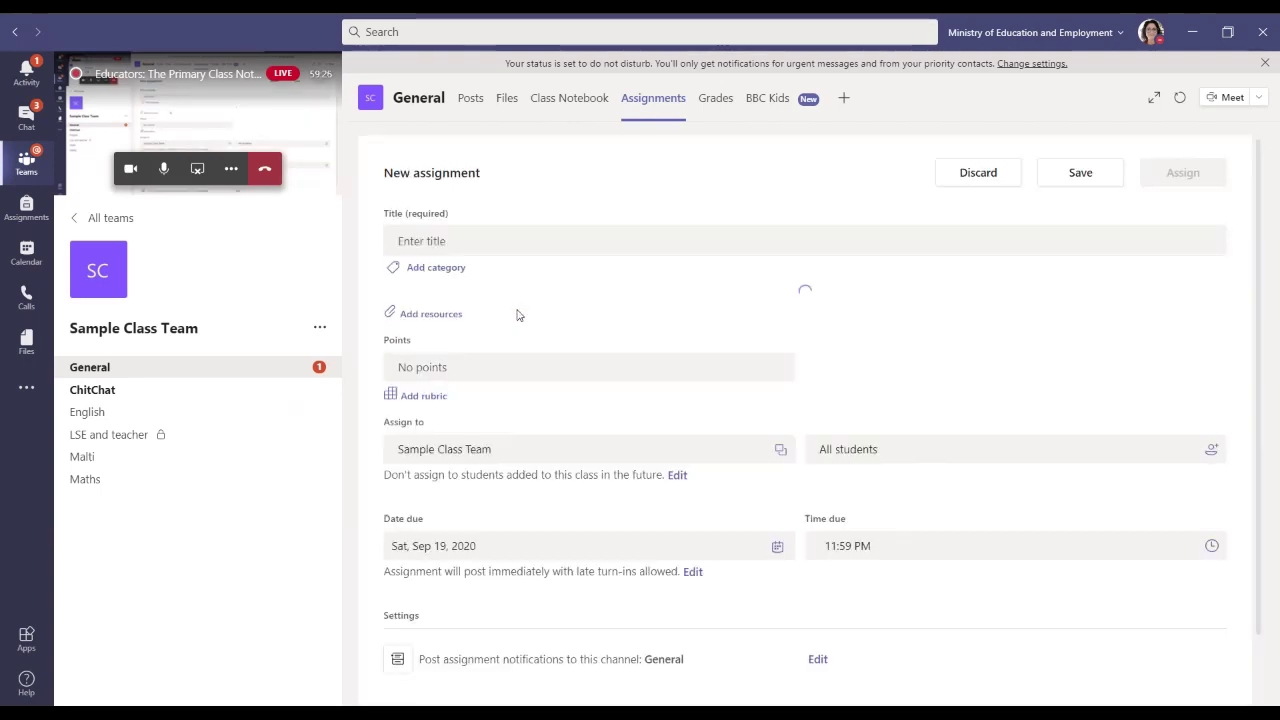
pyautogui.click(470, 243)
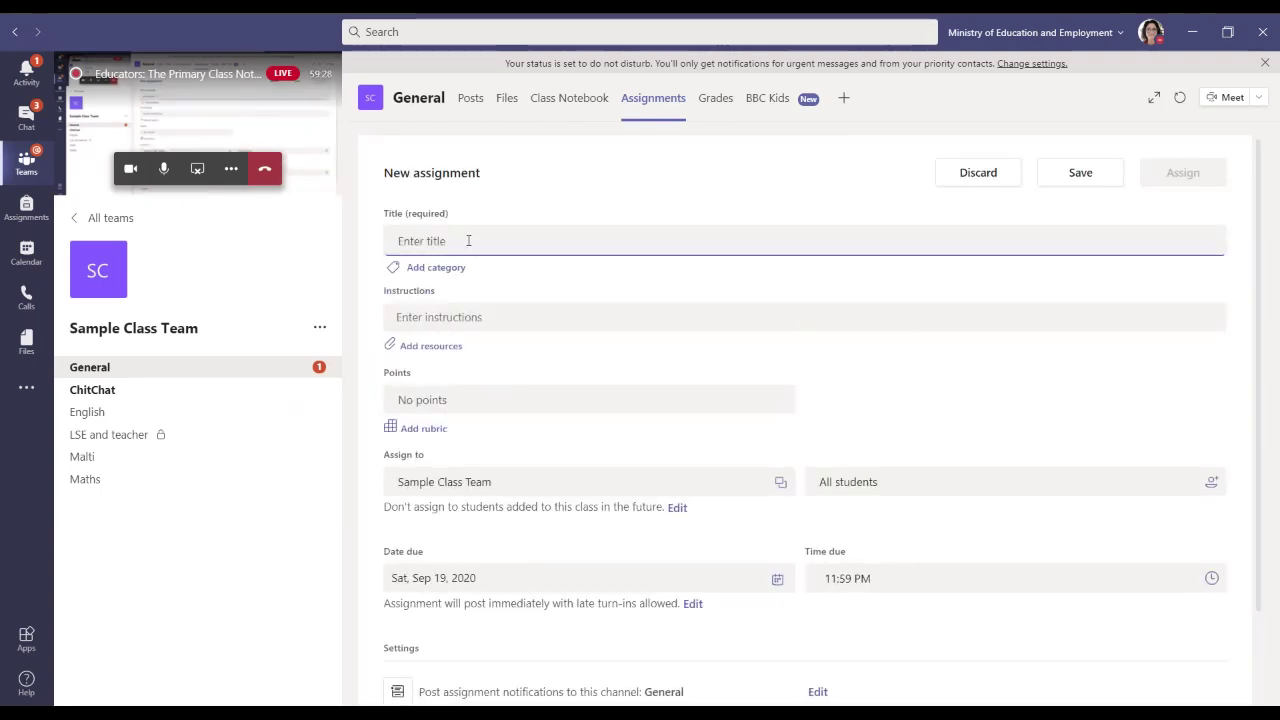
pyautogui.write('Frog Life Cycle')
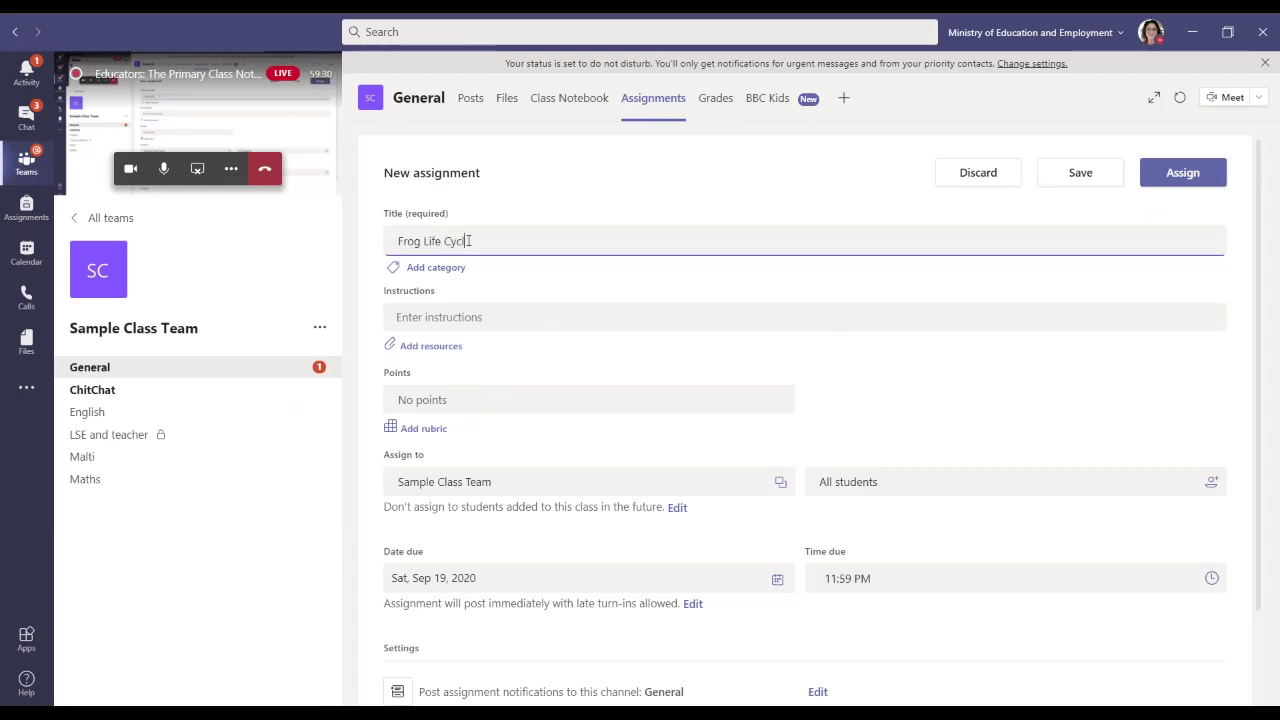
pyautogui.click(486, 317)
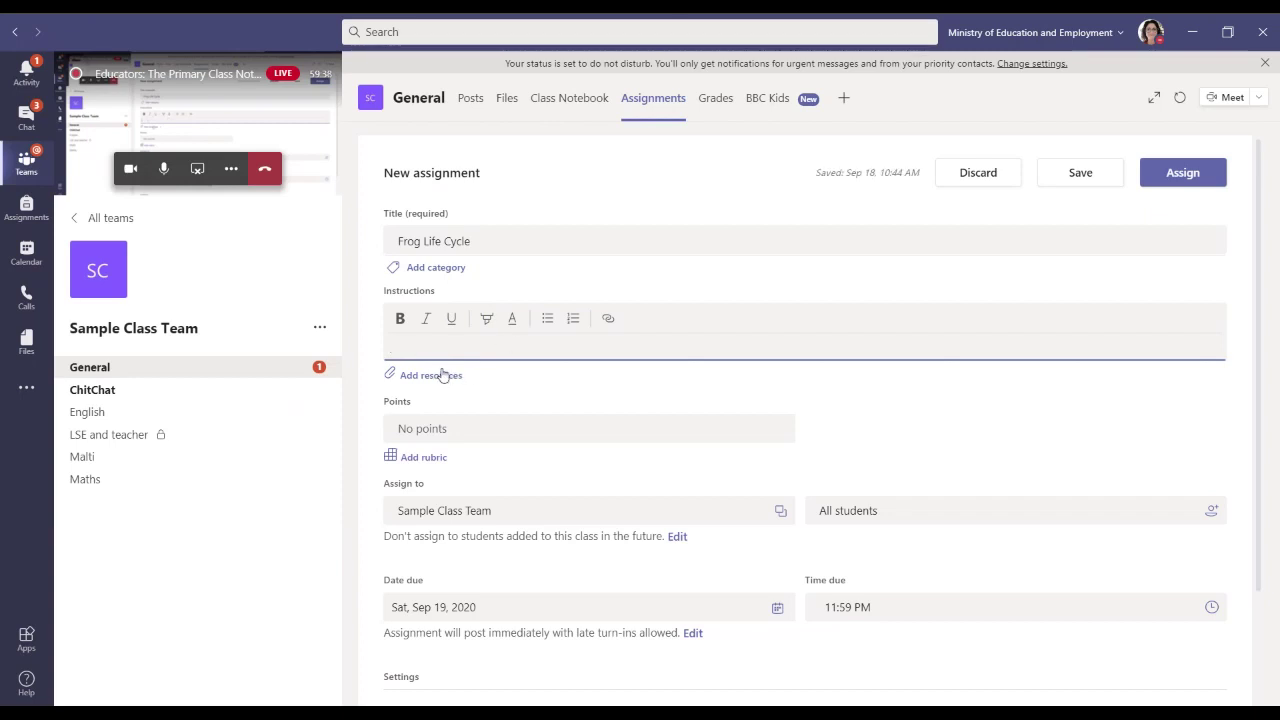
# Try to attach a class notebook page from the Content Library's Science section to the Frog Life Cycle assignment.
pyautogui.click(445, 381)
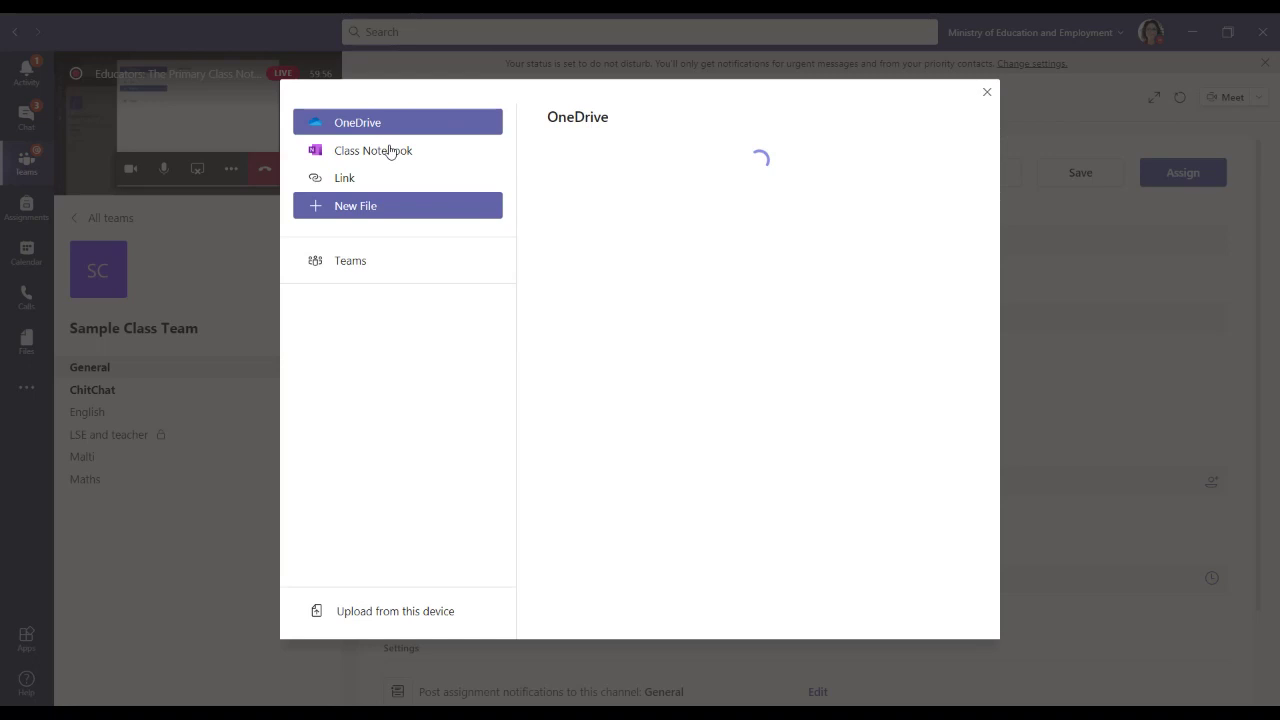
pyautogui.click(390, 150)
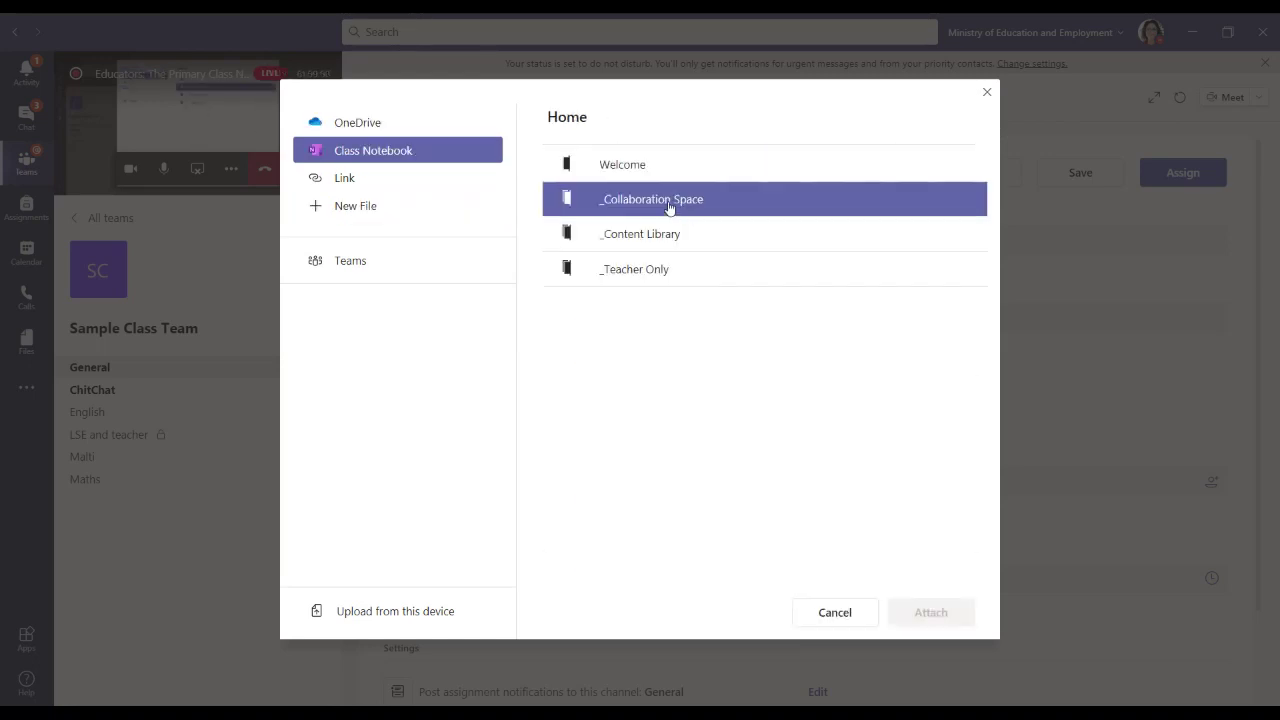
pyautogui.click(658, 236)
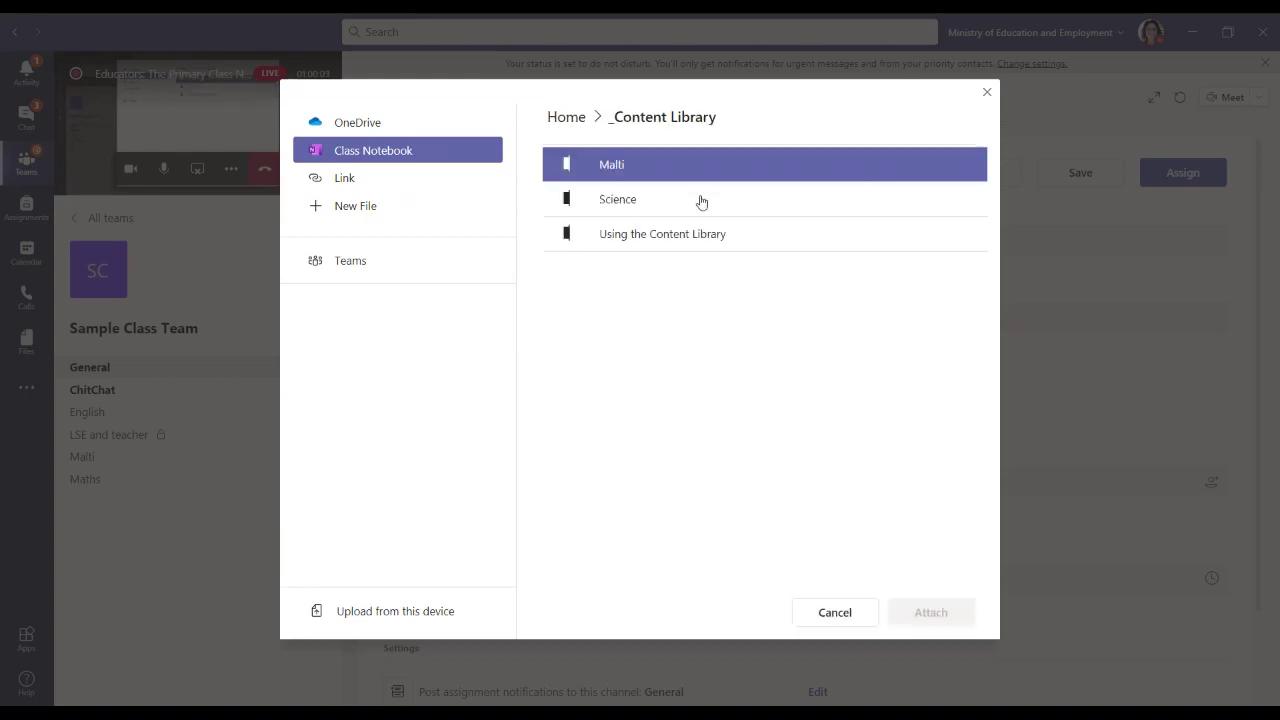
pyautogui.click(685, 206)
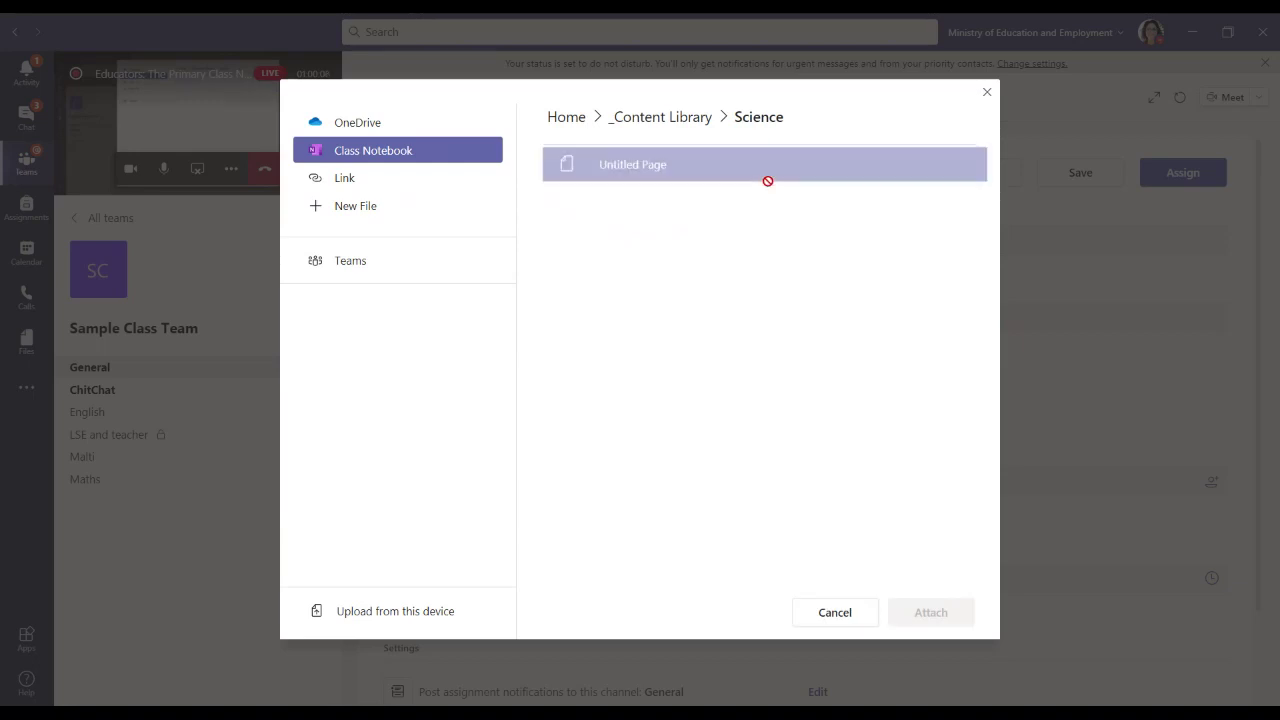
pyautogui.click(660, 118)
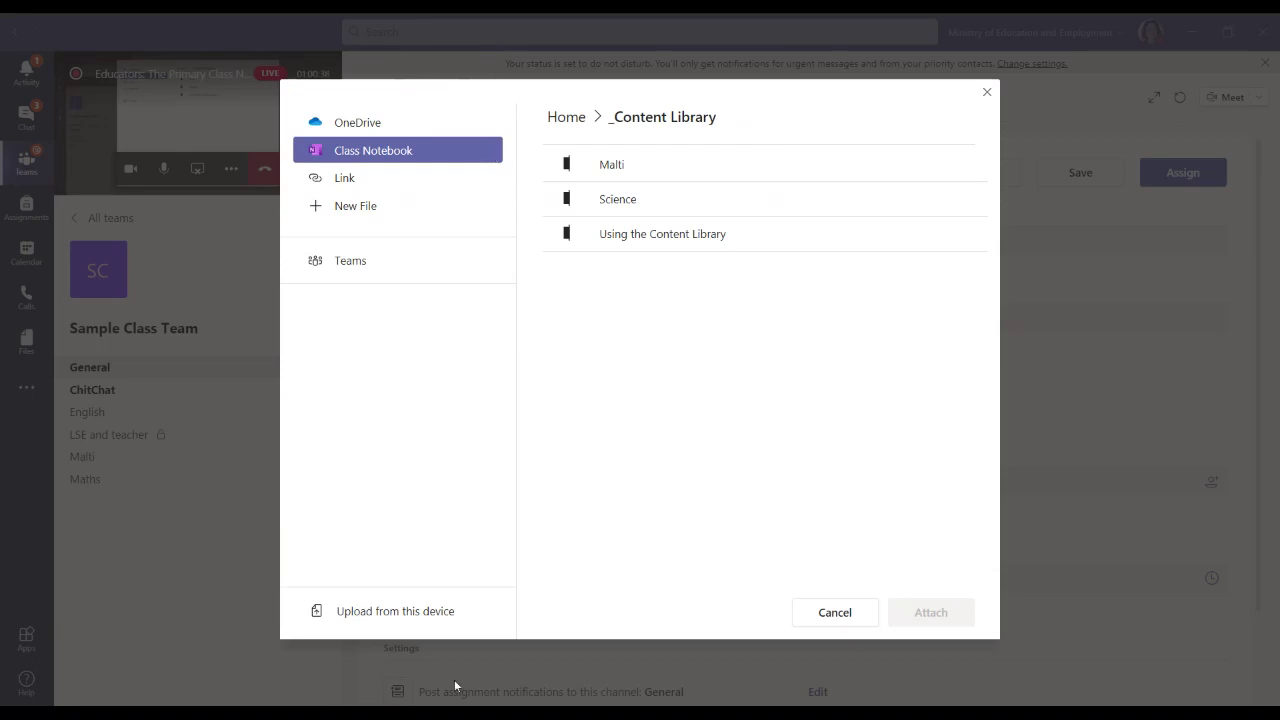
pyautogui.click(617, 199)
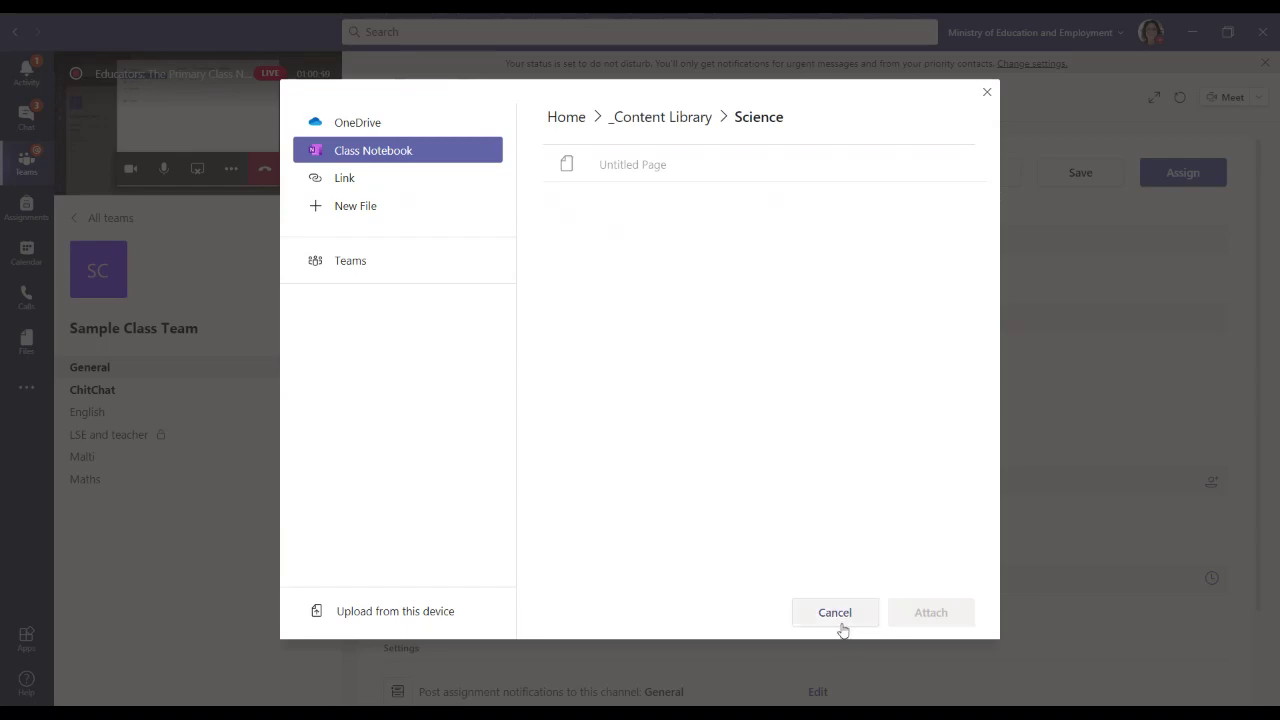
pyautogui.press('Escape')
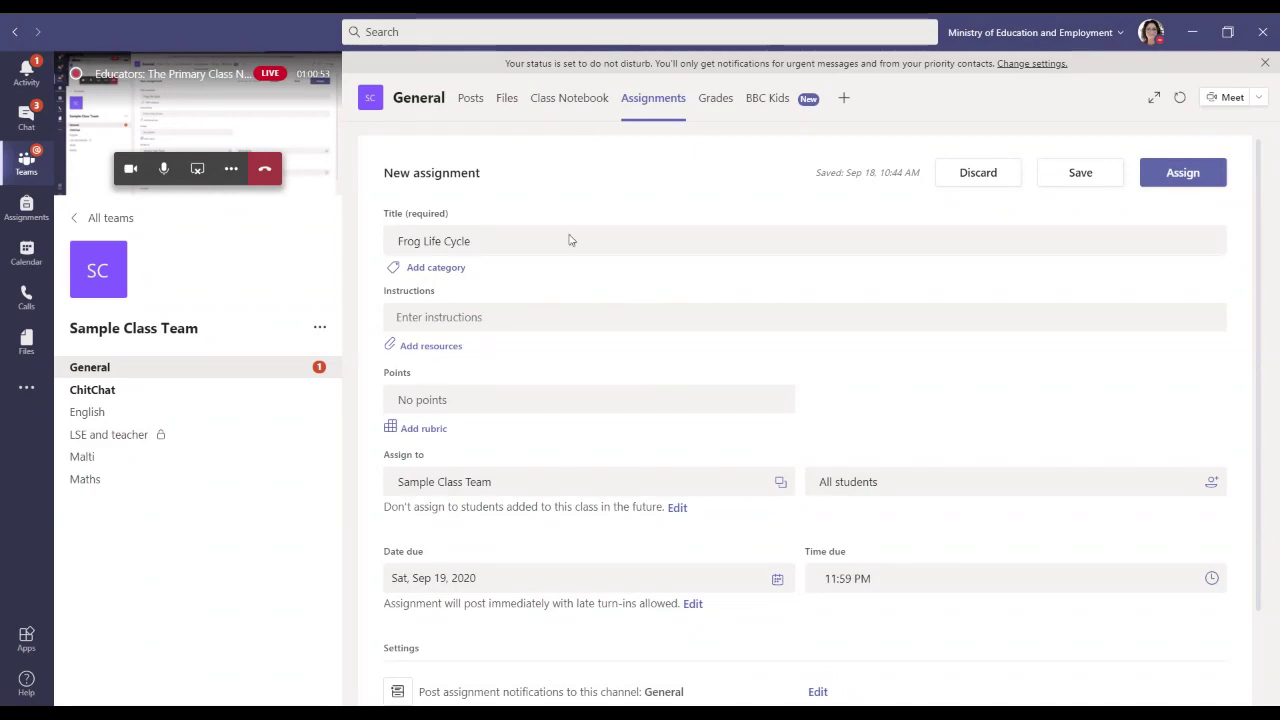
# Retry adding the Science page from the notebook's Content Library as an assignment resource.
pyautogui.click(443, 348)
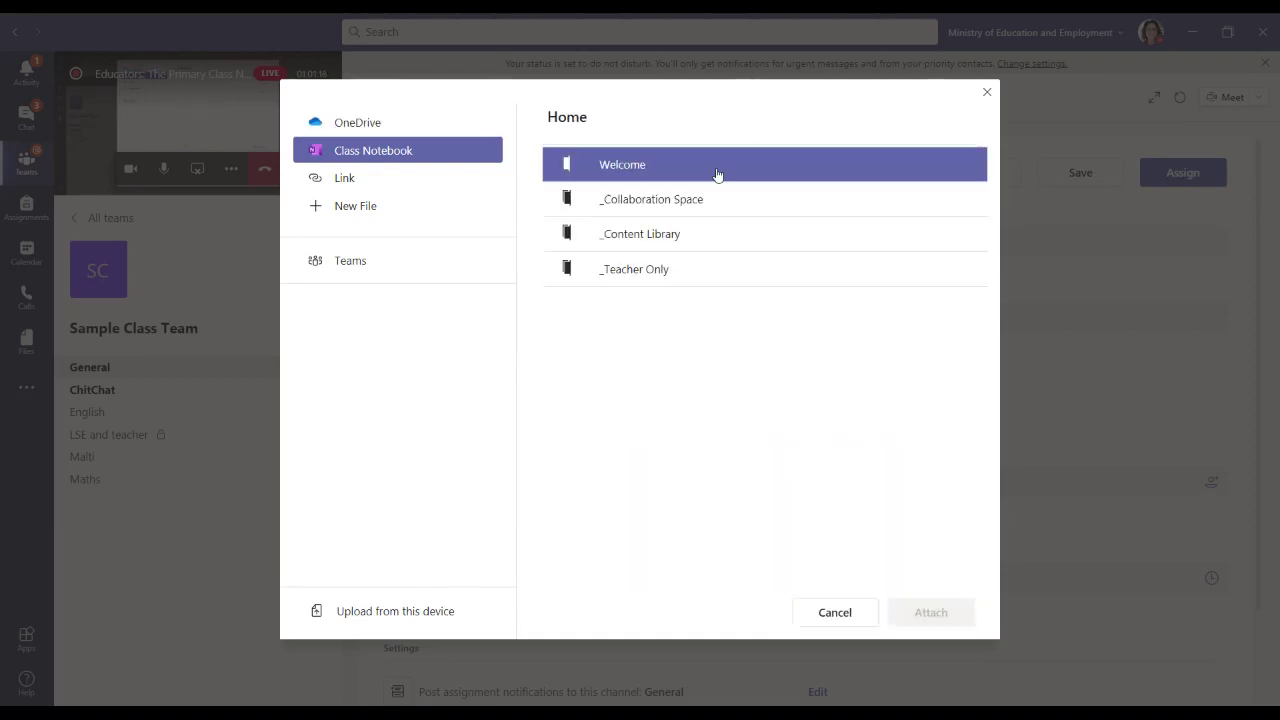
pyautogui.click(669, 236)
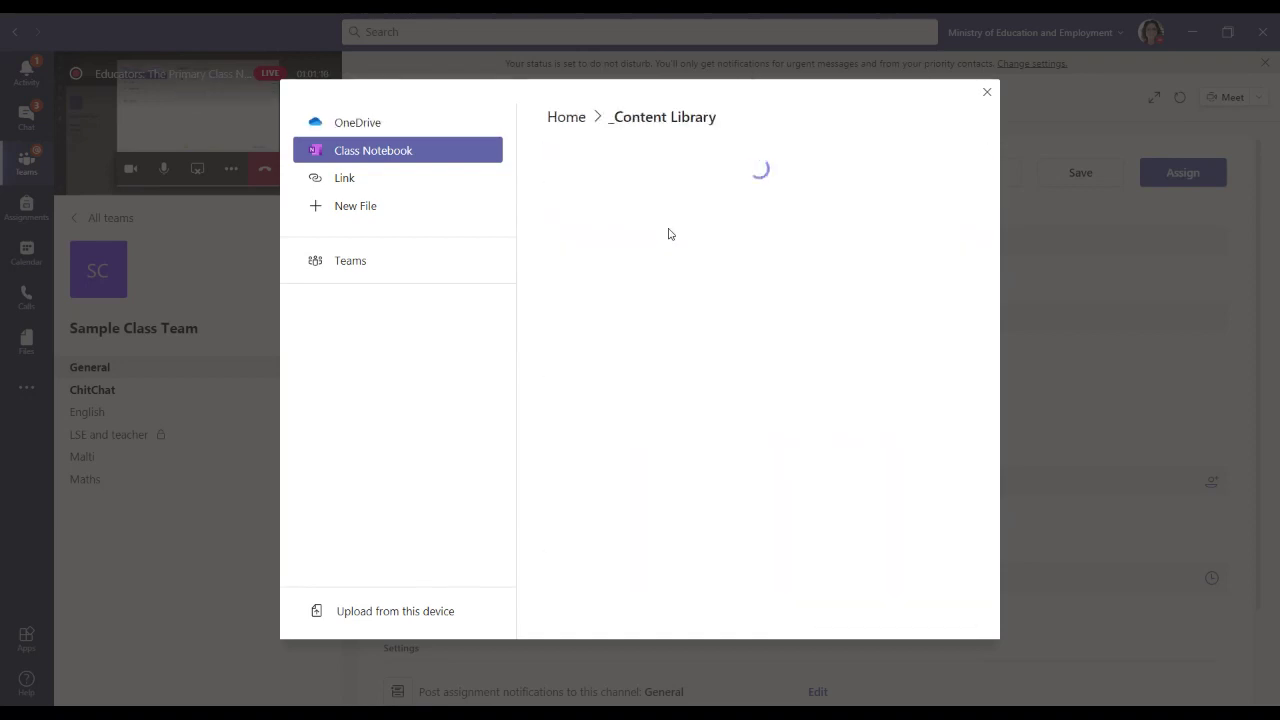
pyautogui.click(638, 207)
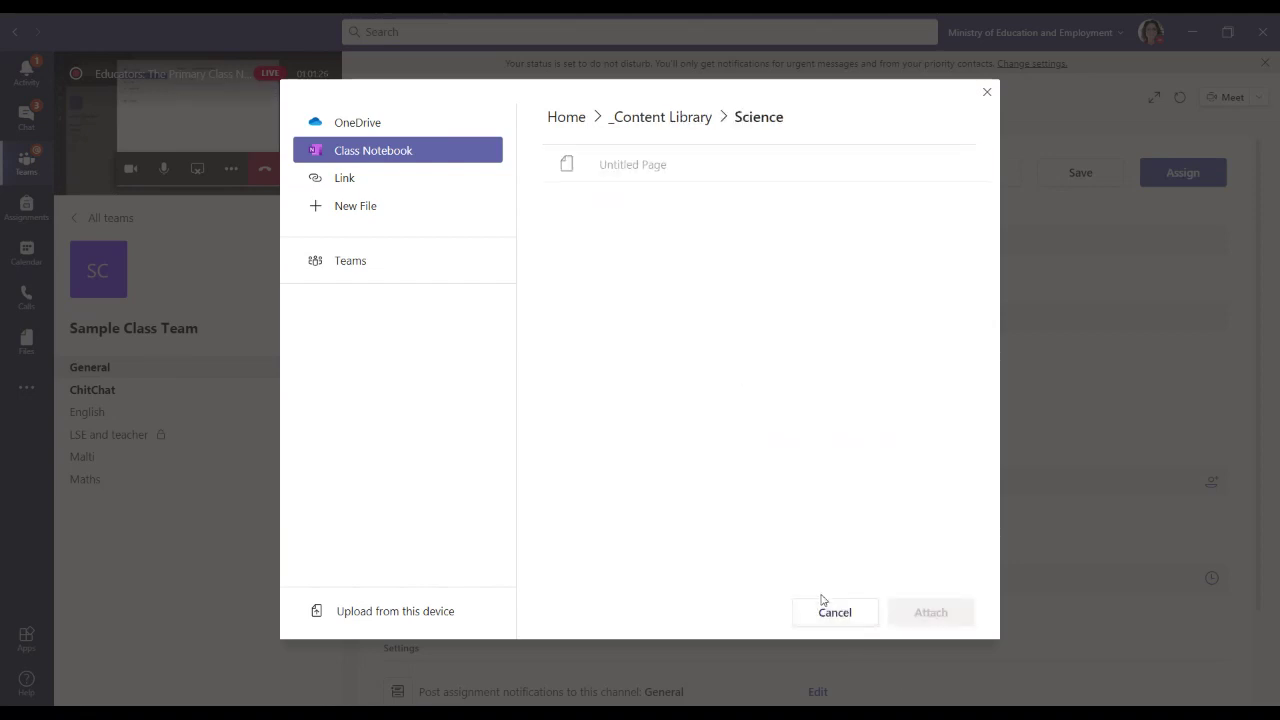
pyautogui.click(850, 614)
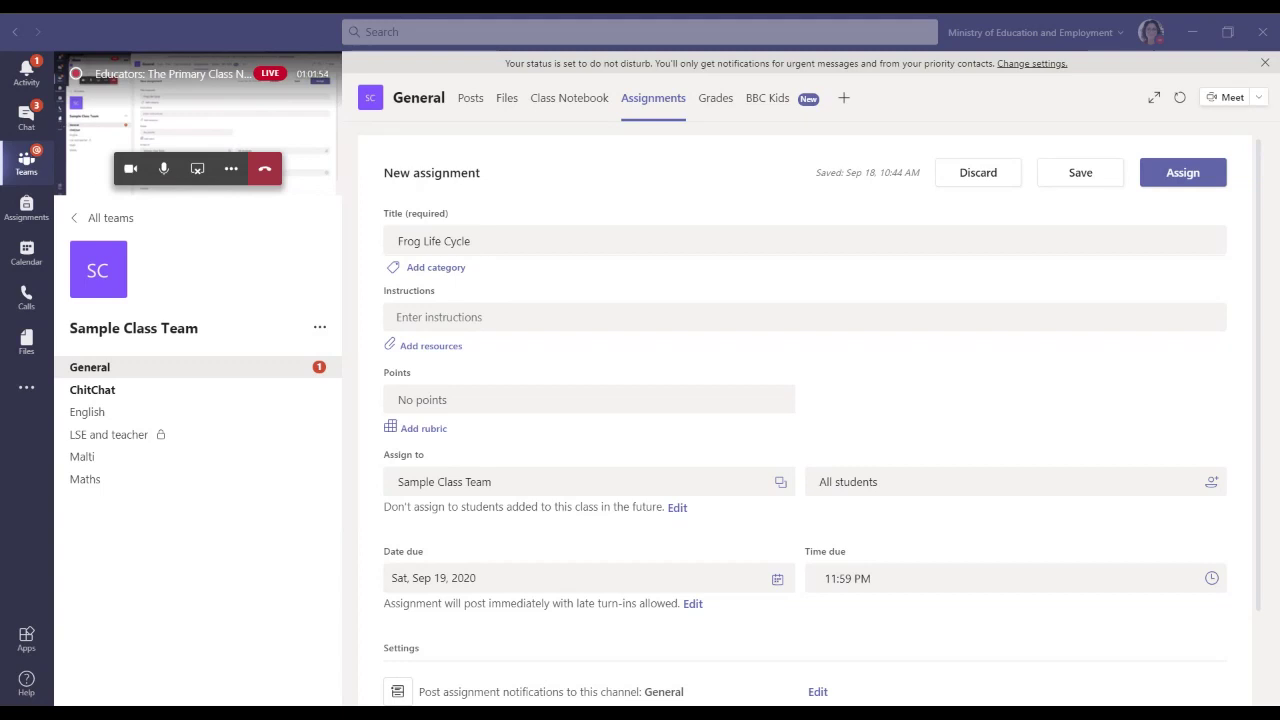
pyautogui.click(452, 533)
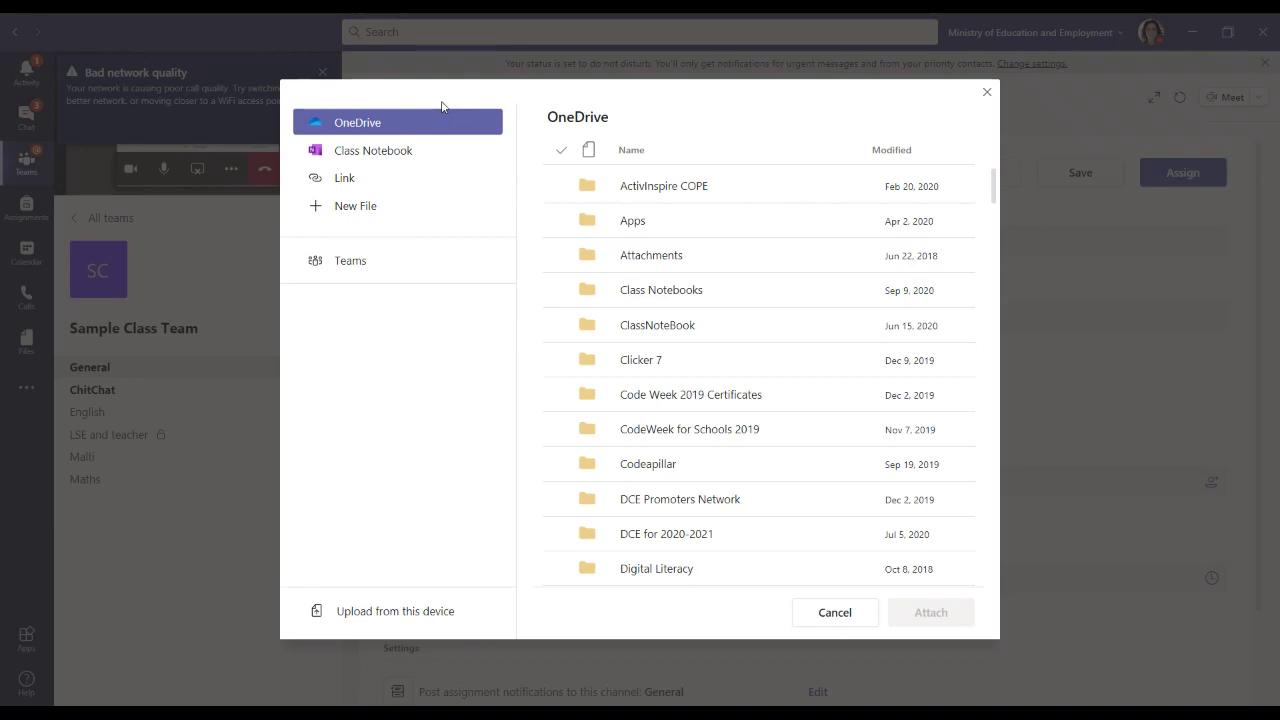
pyautogui.click(384, 150)
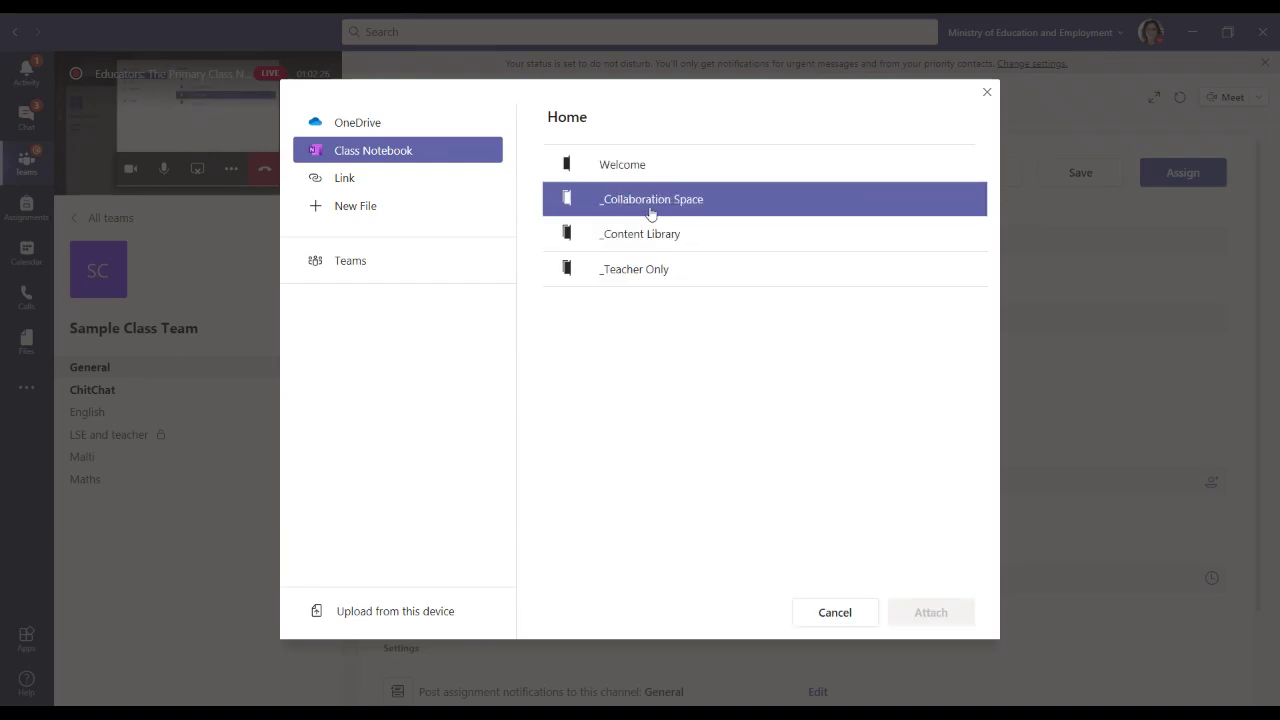
pyautogui.click(652, 236)
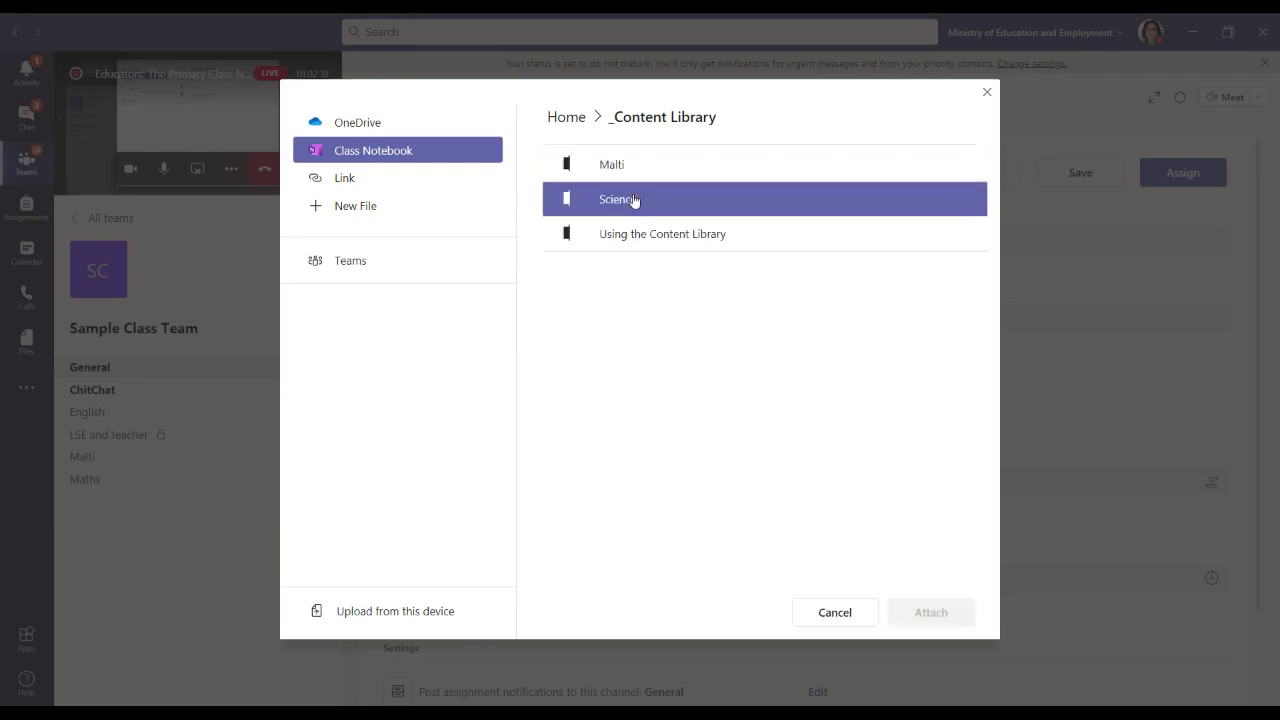
pyautogui.click(634, 200)
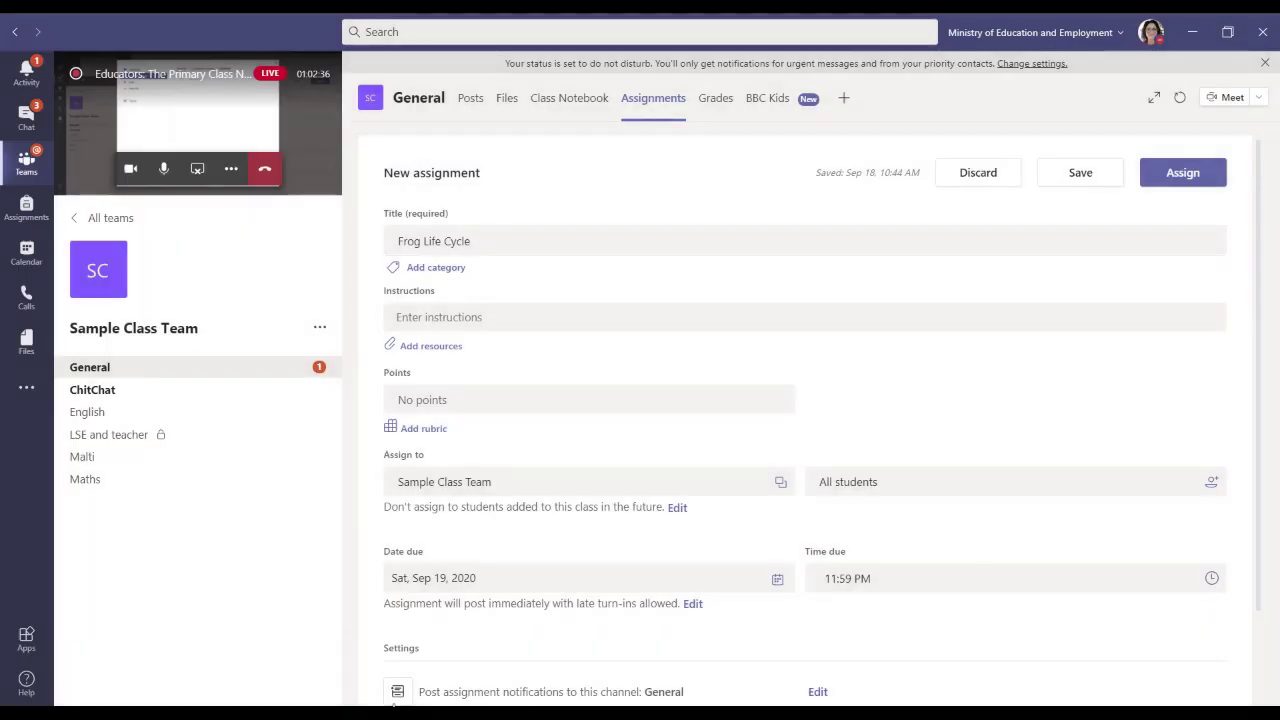
pyautogui.click(987, 92)
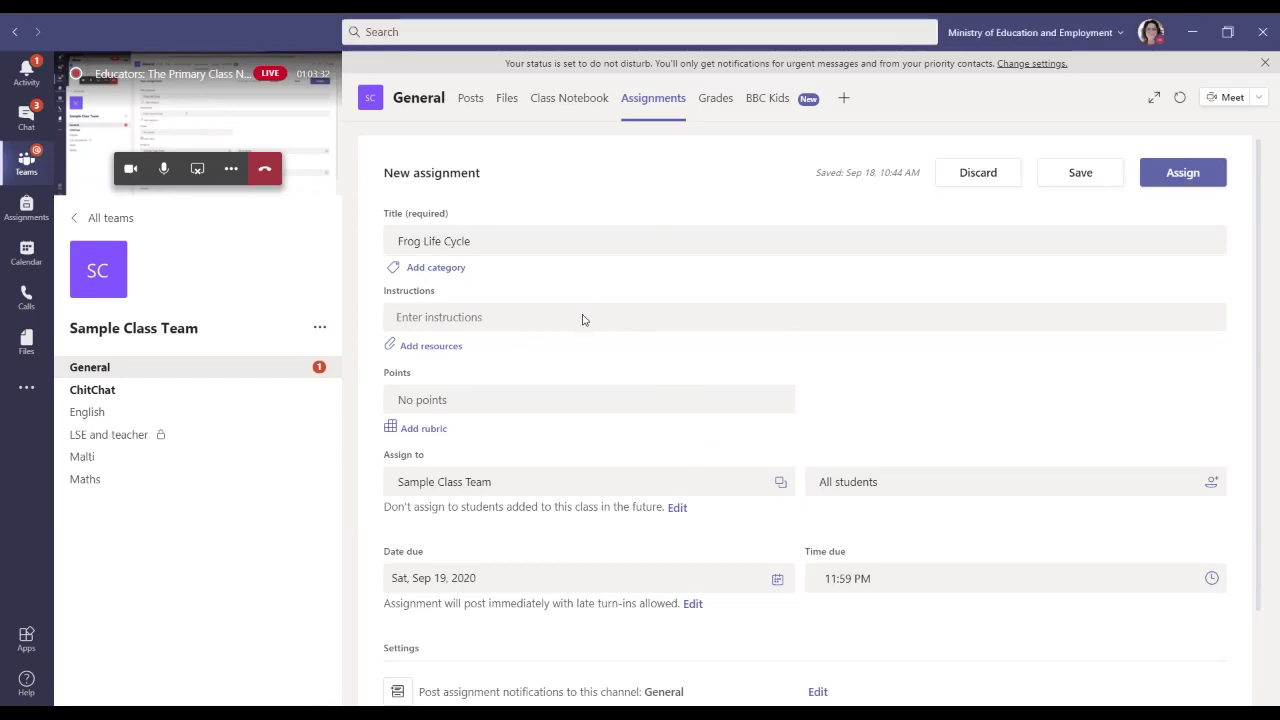
pyautogui.click(445, 346)
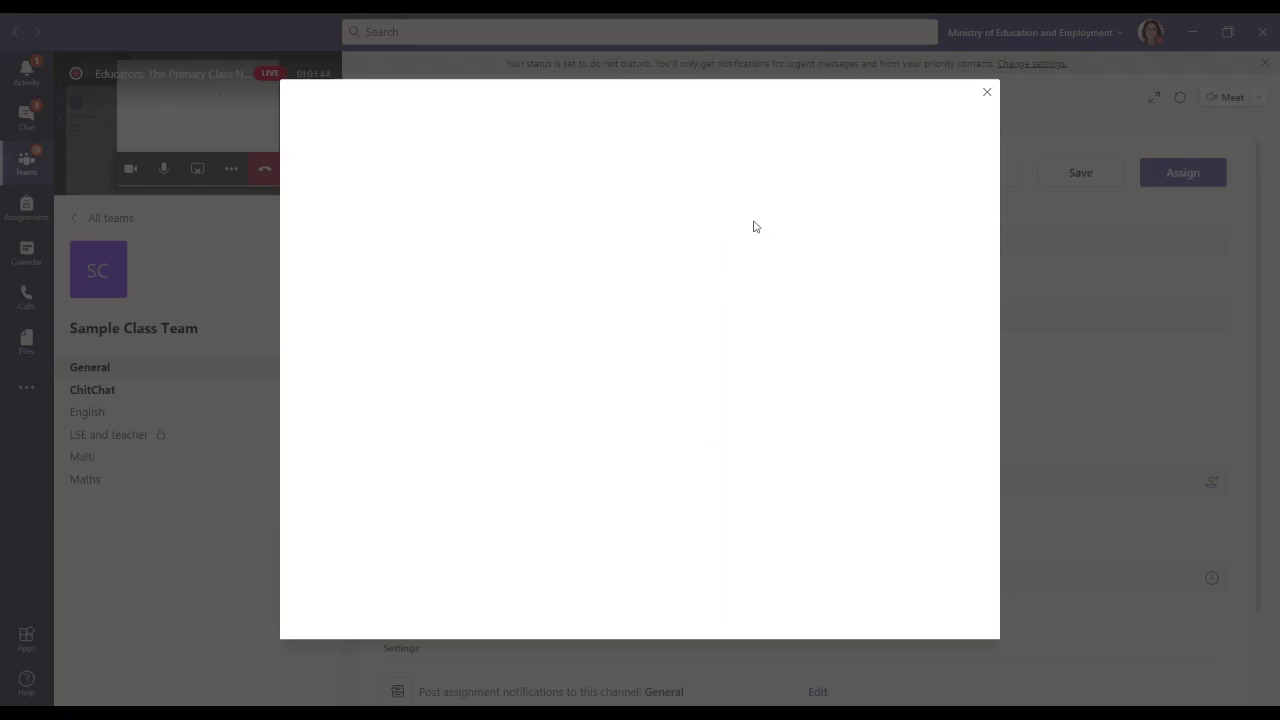
pyautogui.click(987, 92)
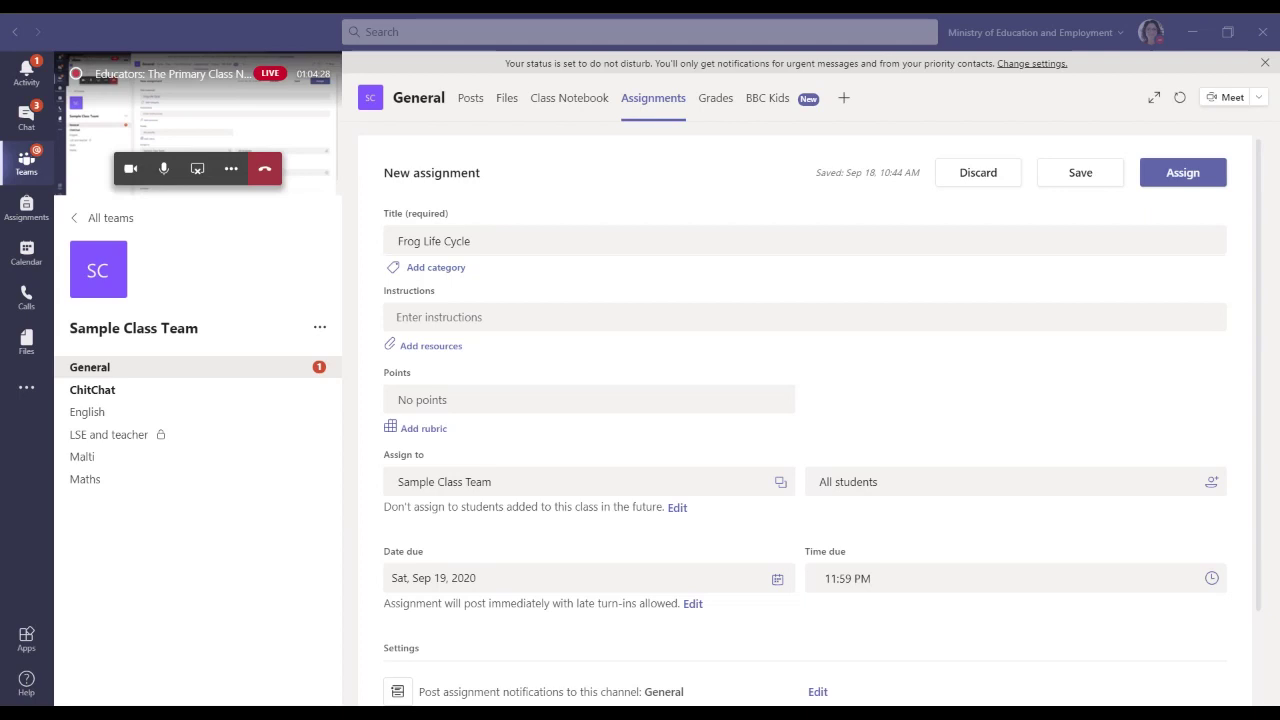
# Open the posted assignment "THe 3 little pigs" from the activity feed and display it in student view.
pyautogui.click(551, 420)
pyautogui.click(214, 143)
pyautogui.click(252, 86)
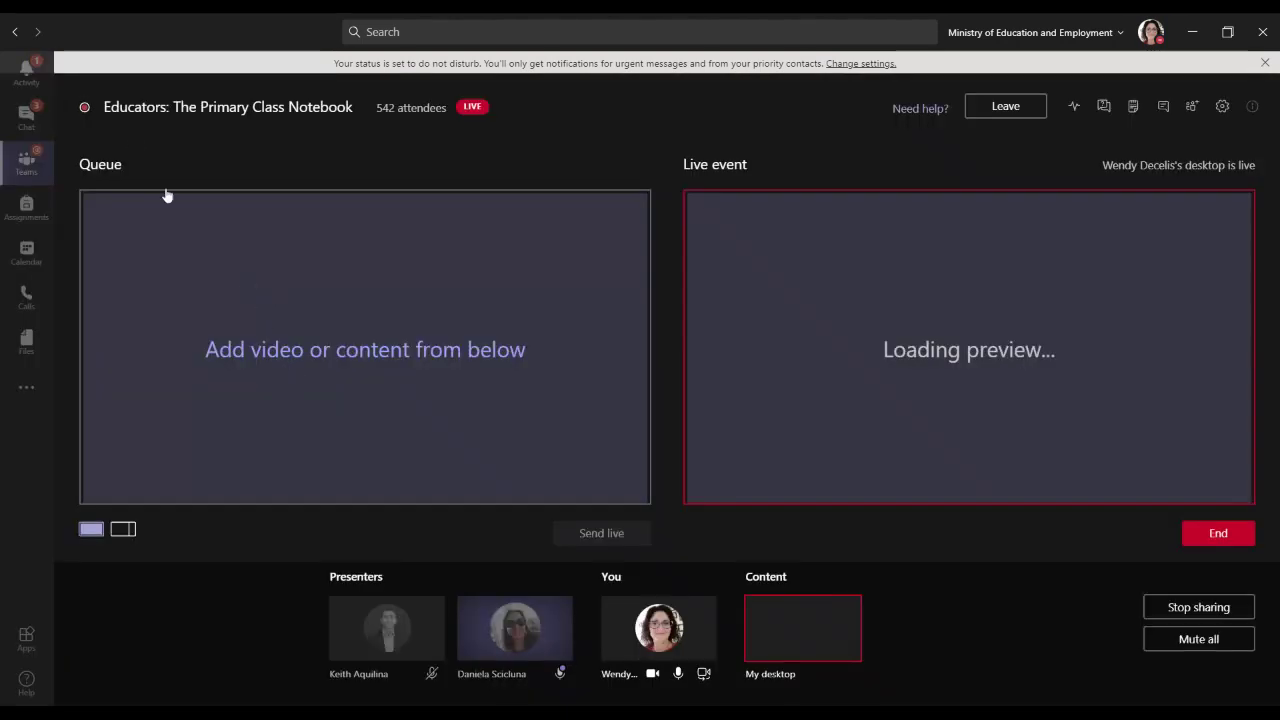
pyautogui.click(22, 68)
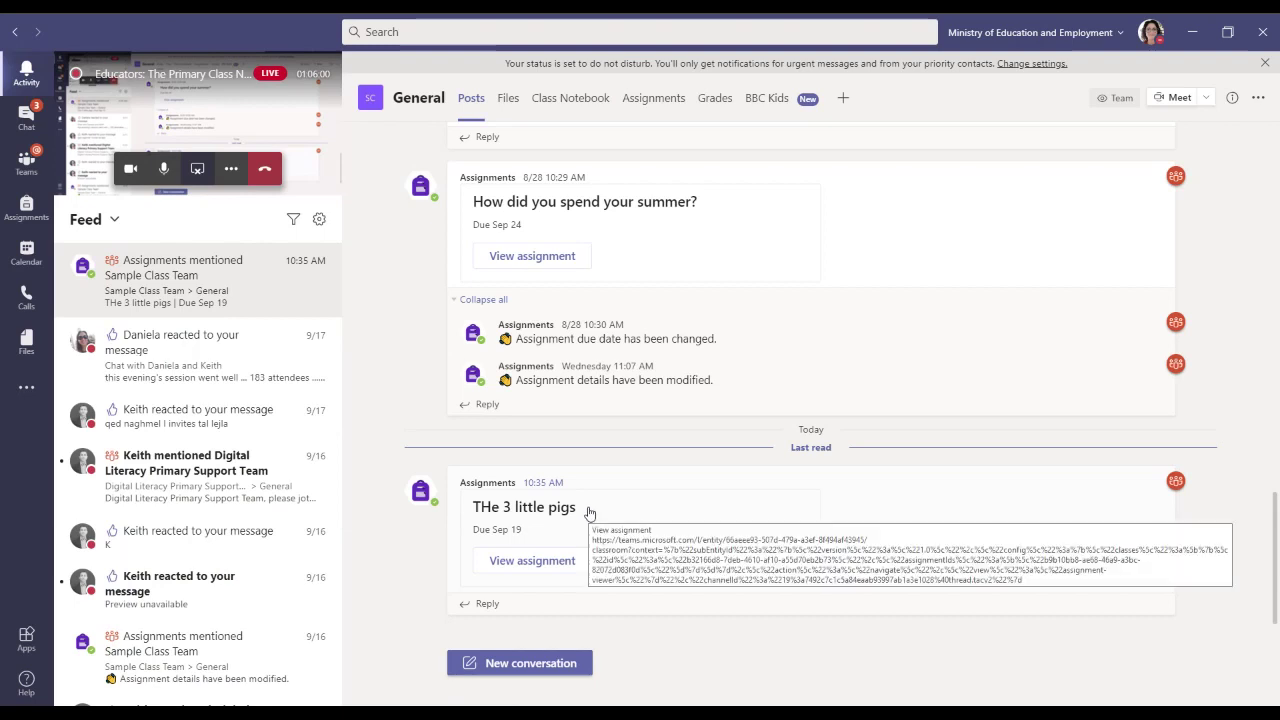
pyautogui.click(494, 560)
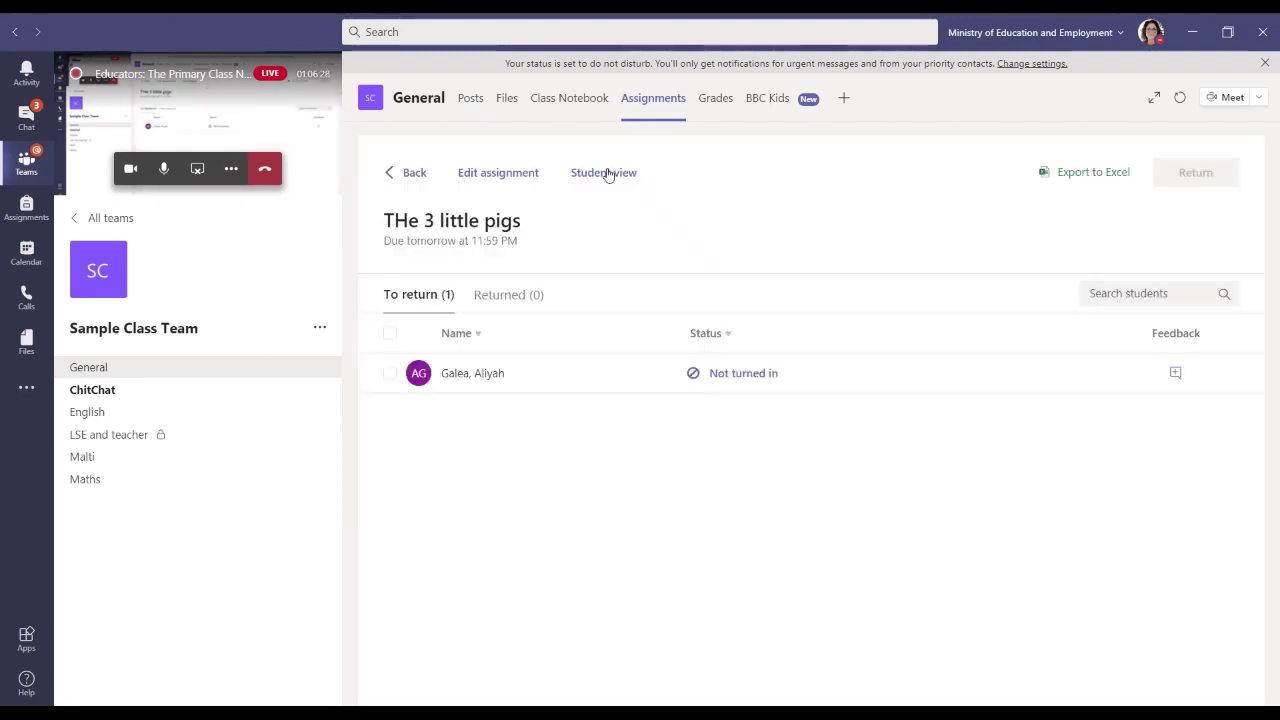
pyautogui.click(607, 173)
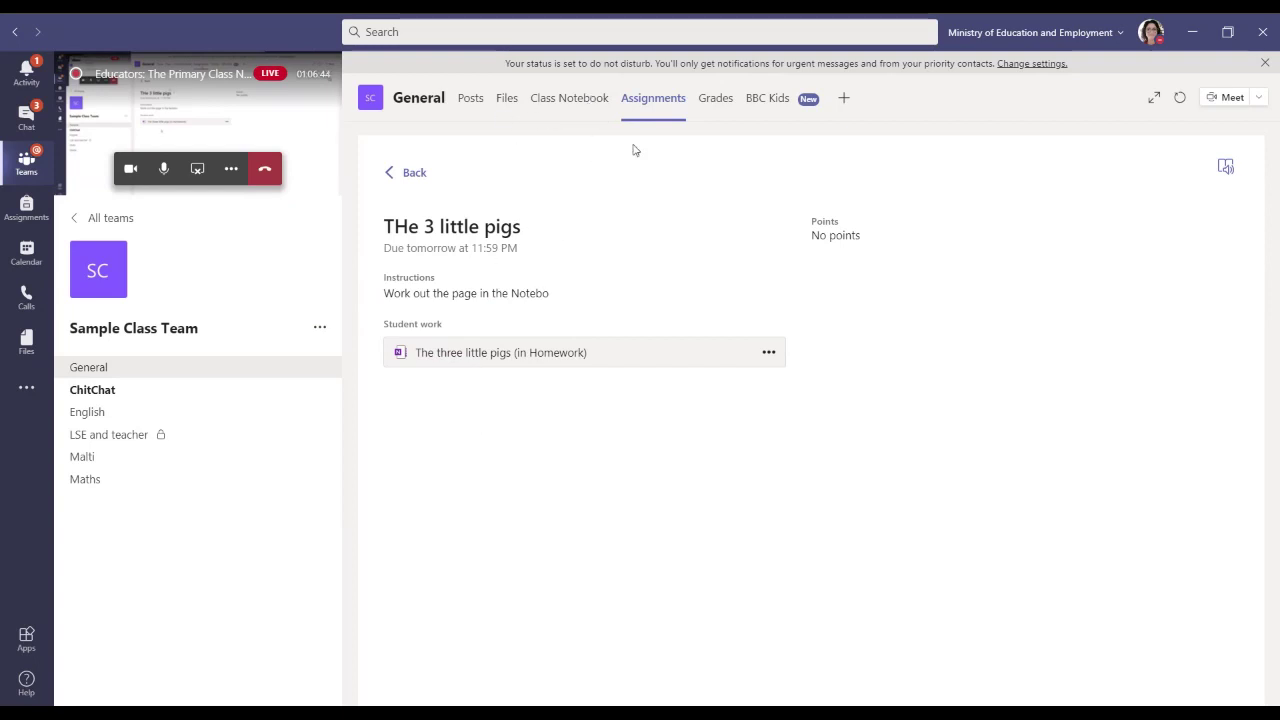
# Open the attached notebook page "The three little pigs", look through its video and worksheet, and show the notebook editing options.
pyautogui.click(446, 356)
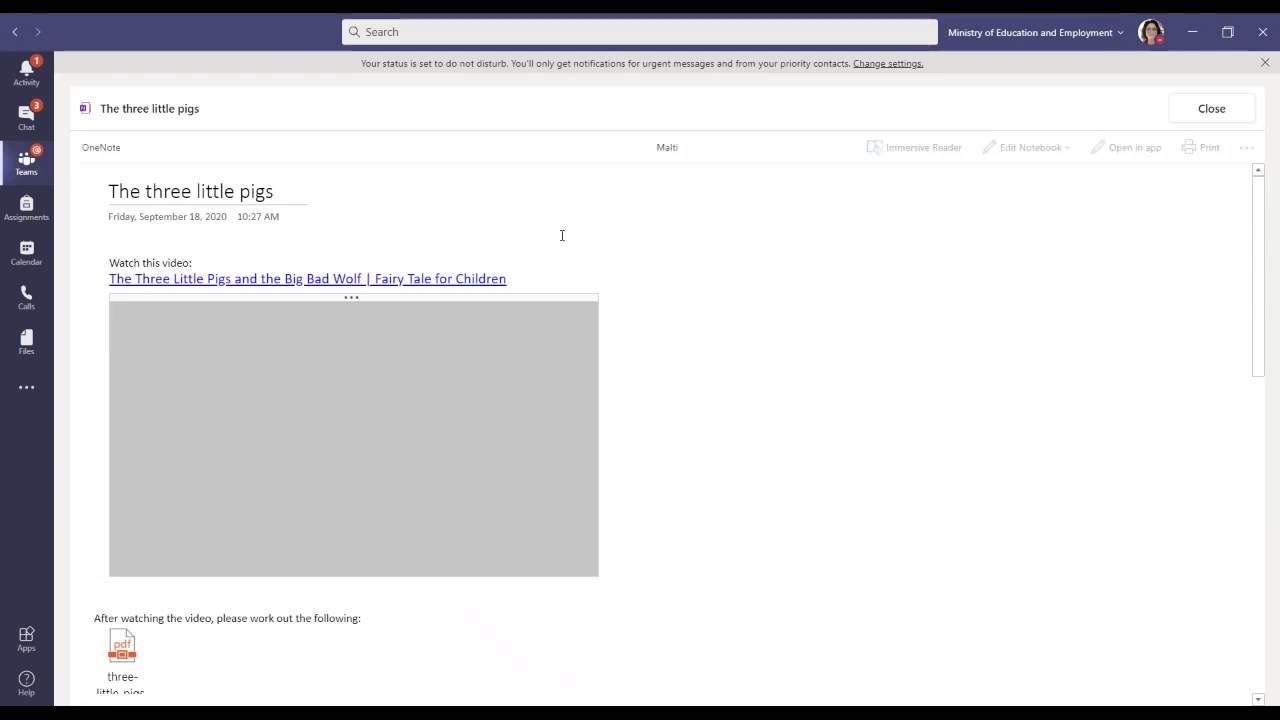
pyautogui.scroll(-2, 558, 240)
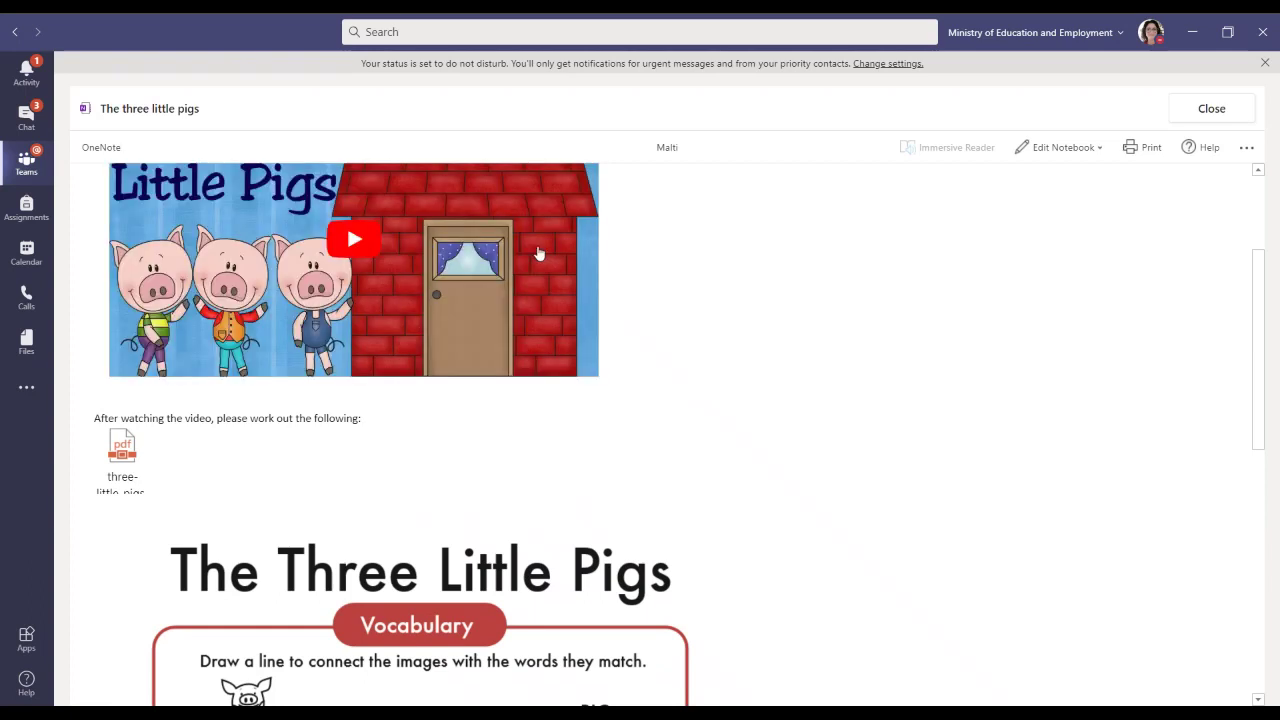
pyautogui.scroll(-1, 897, 302)
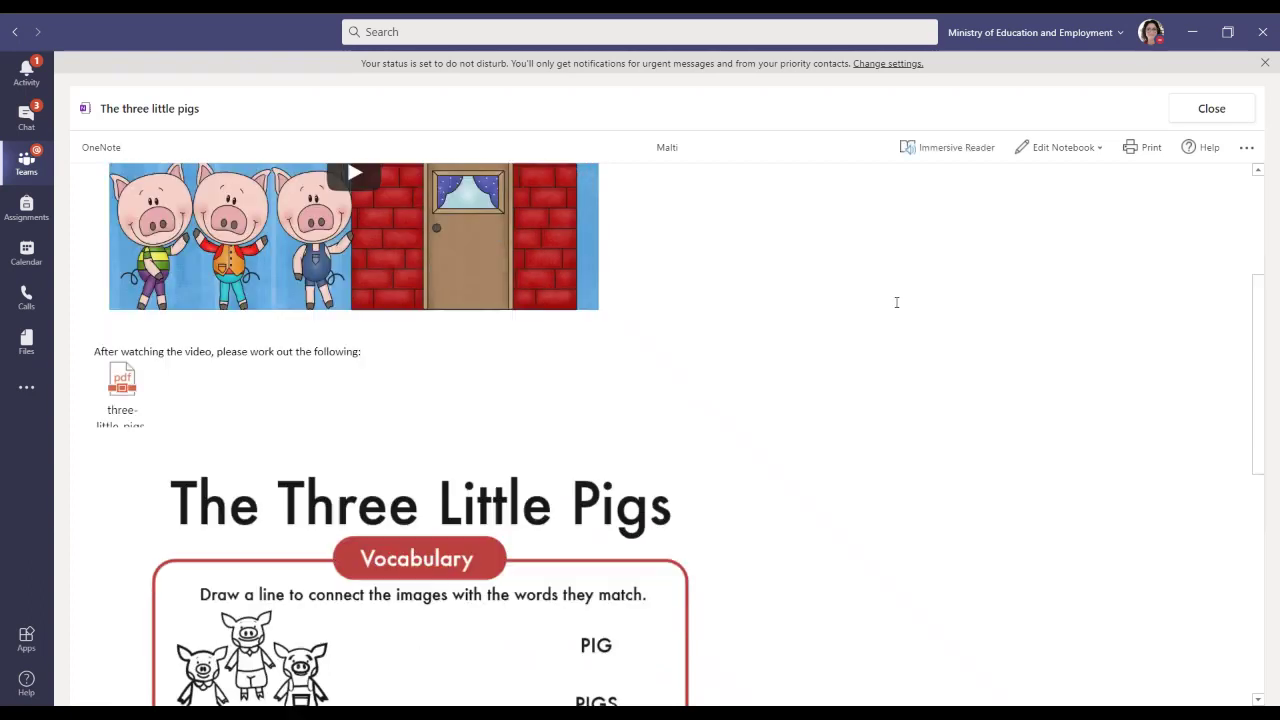
pyautogui.scroll(3, 883, 289)
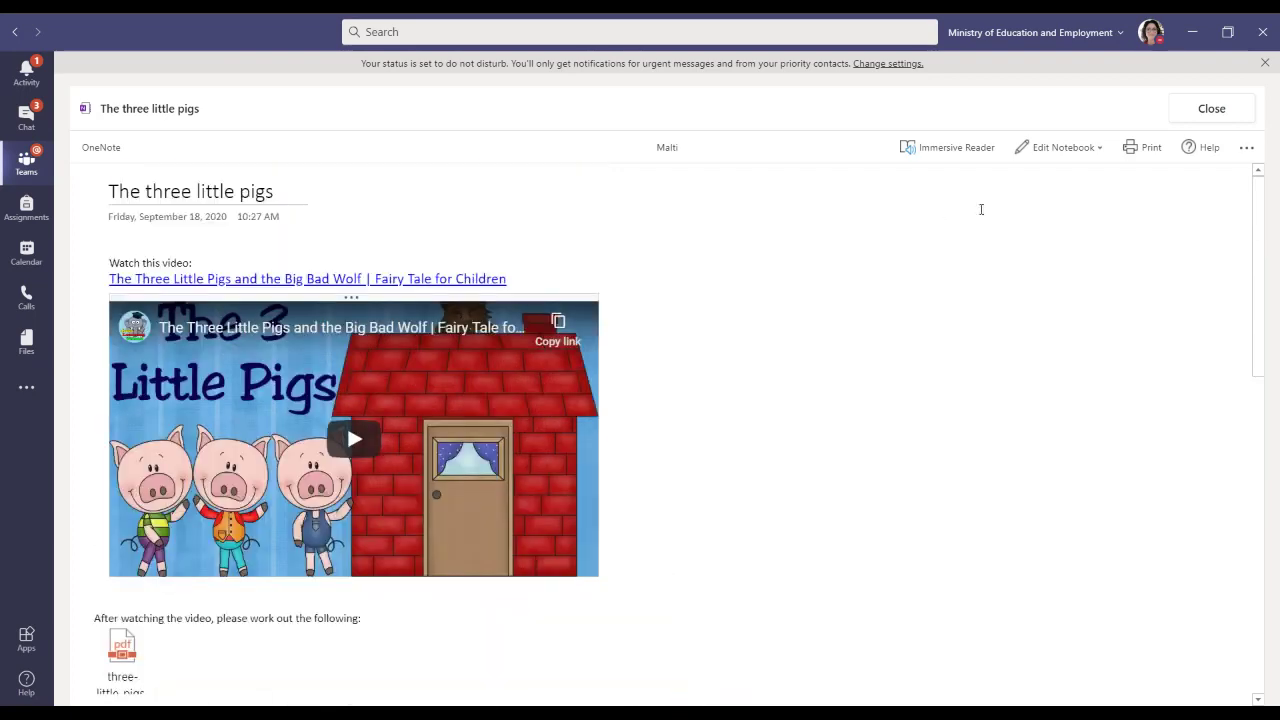
pyautogui.click(1052, 148)
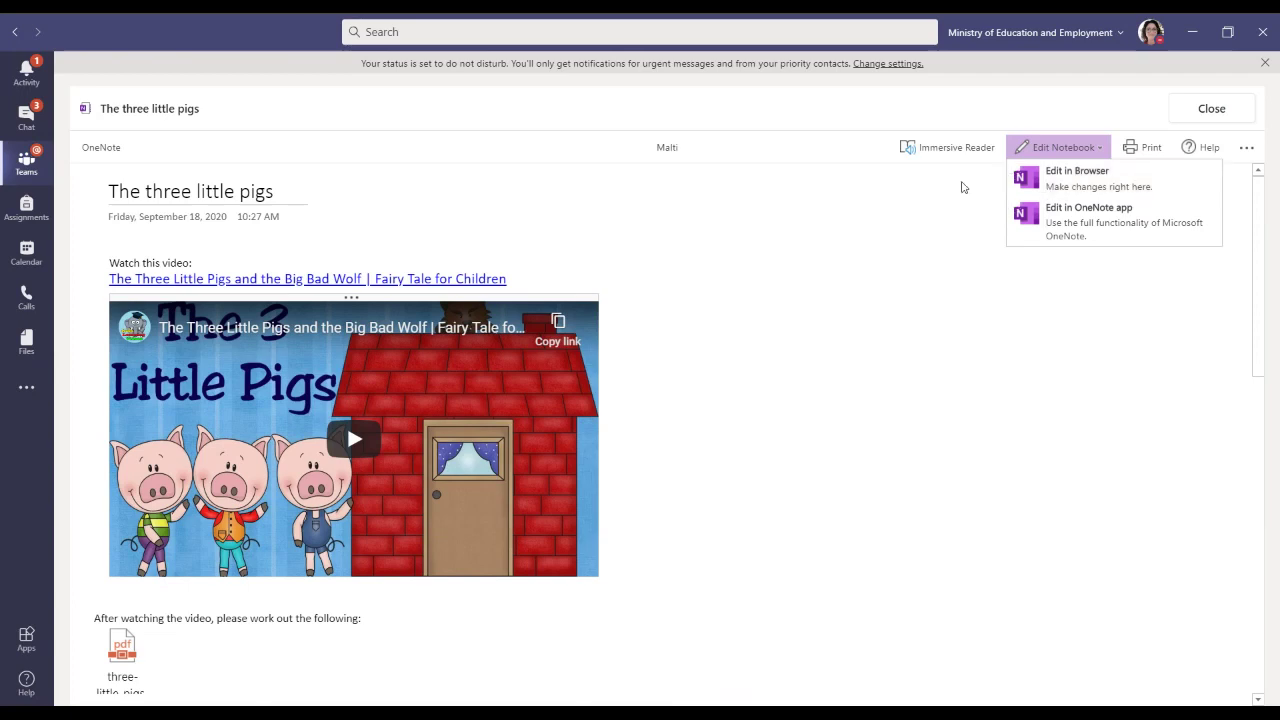
# Dismiss the notebook editing options and look through the vocabulary matching worksheet on the page.
pyautogui.click(941, 249)
pyautogui.scroll(-3, 951, 271)
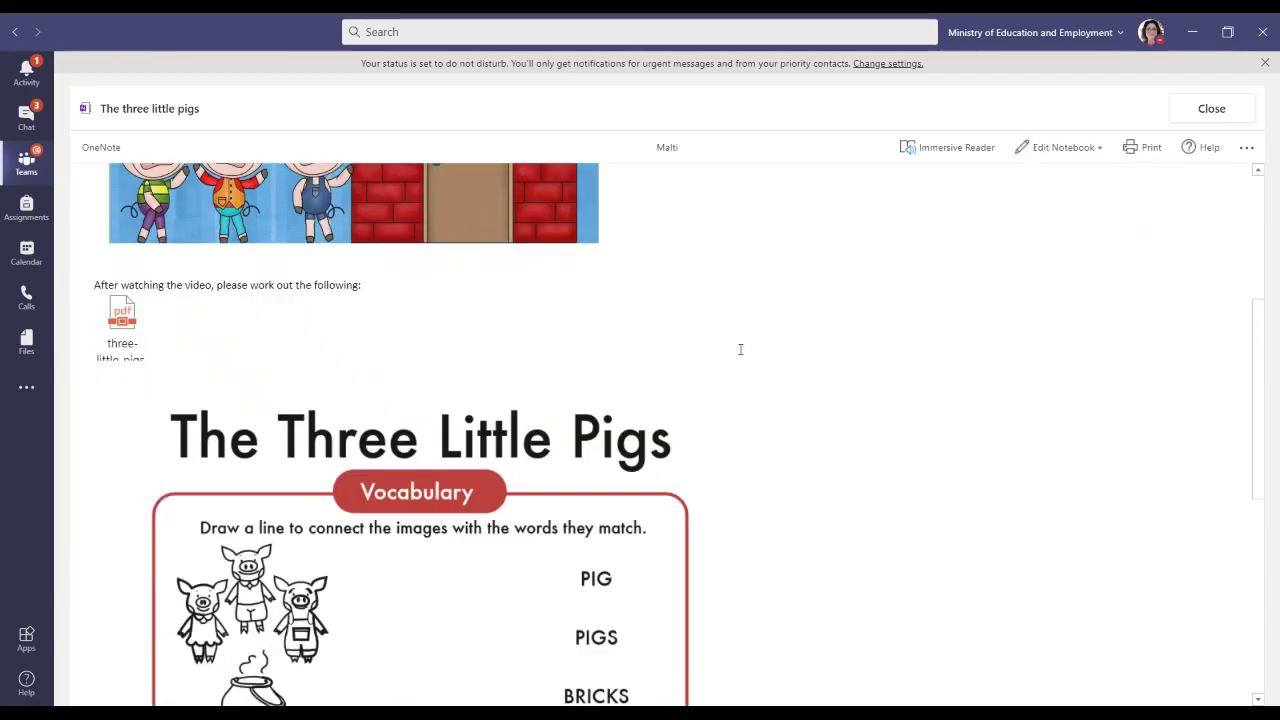
pyautogui.scroll(-2, 740, 349)
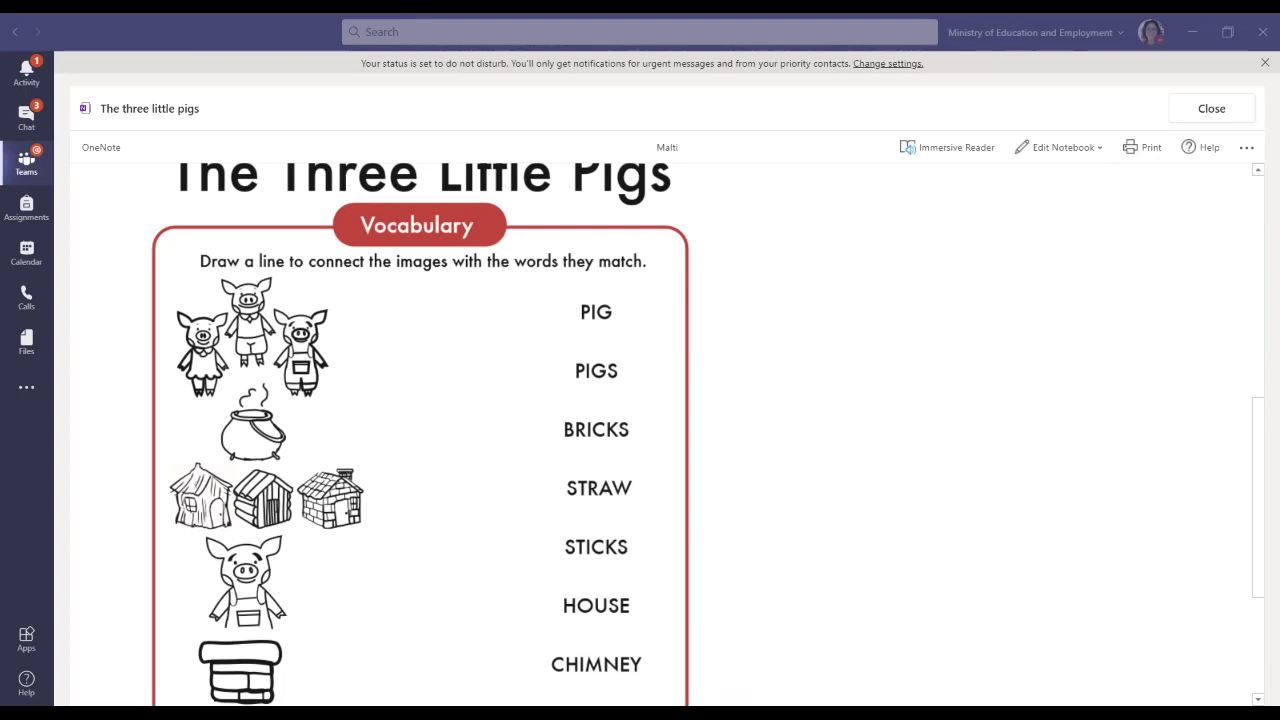
pyautogui.click(541, 478)
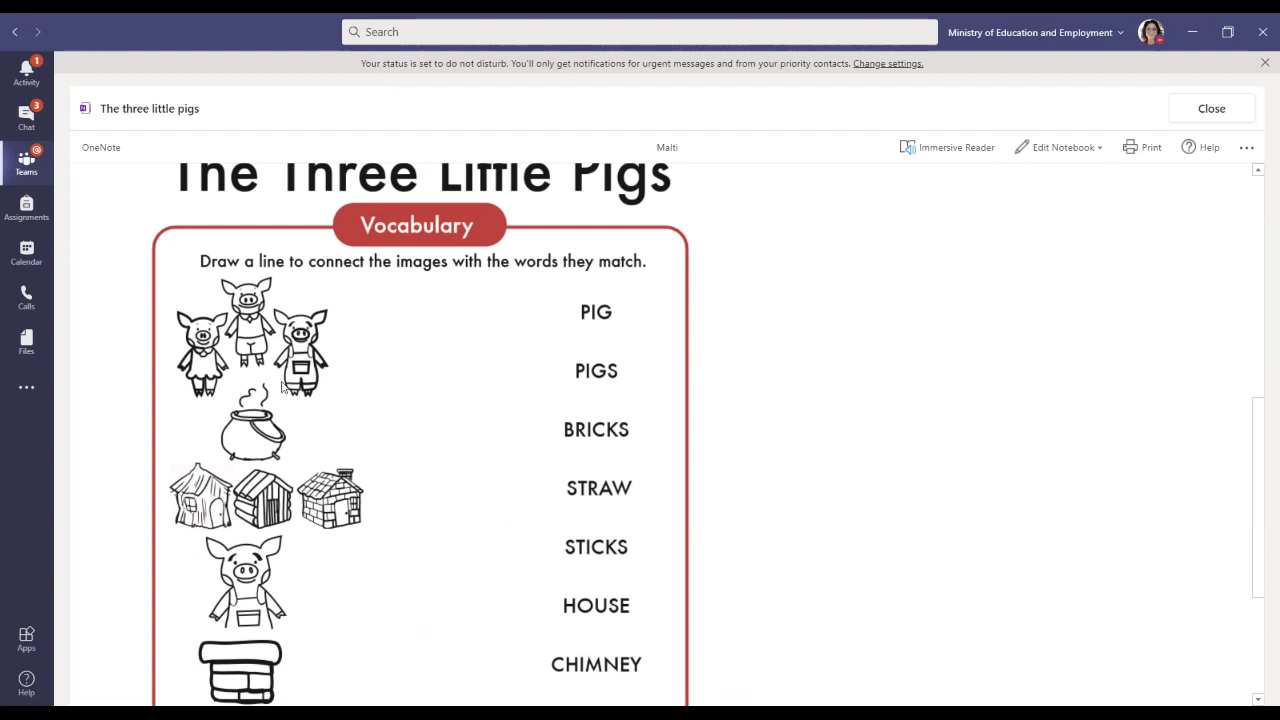
# List the assignments of Sample Class Team, and return to the team's Class Notebook in the General channel.
pyautogui.click(17, 207)
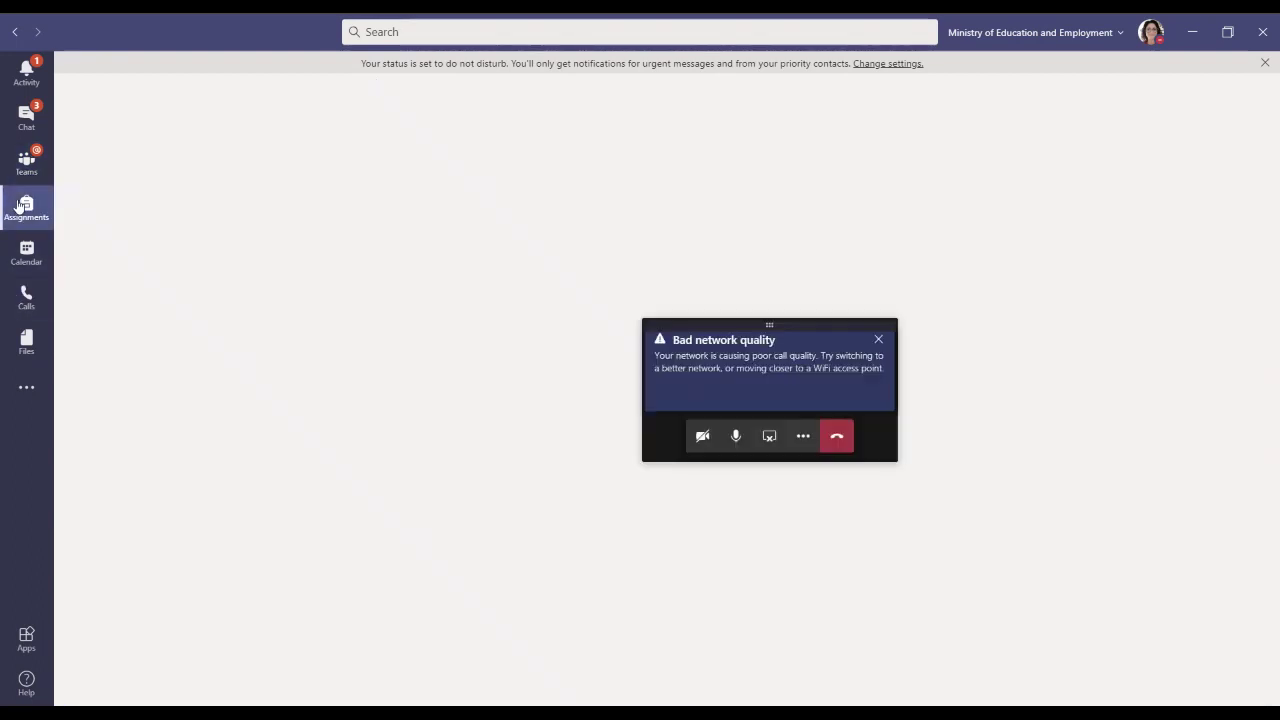
pyautogui.click(878, 341)
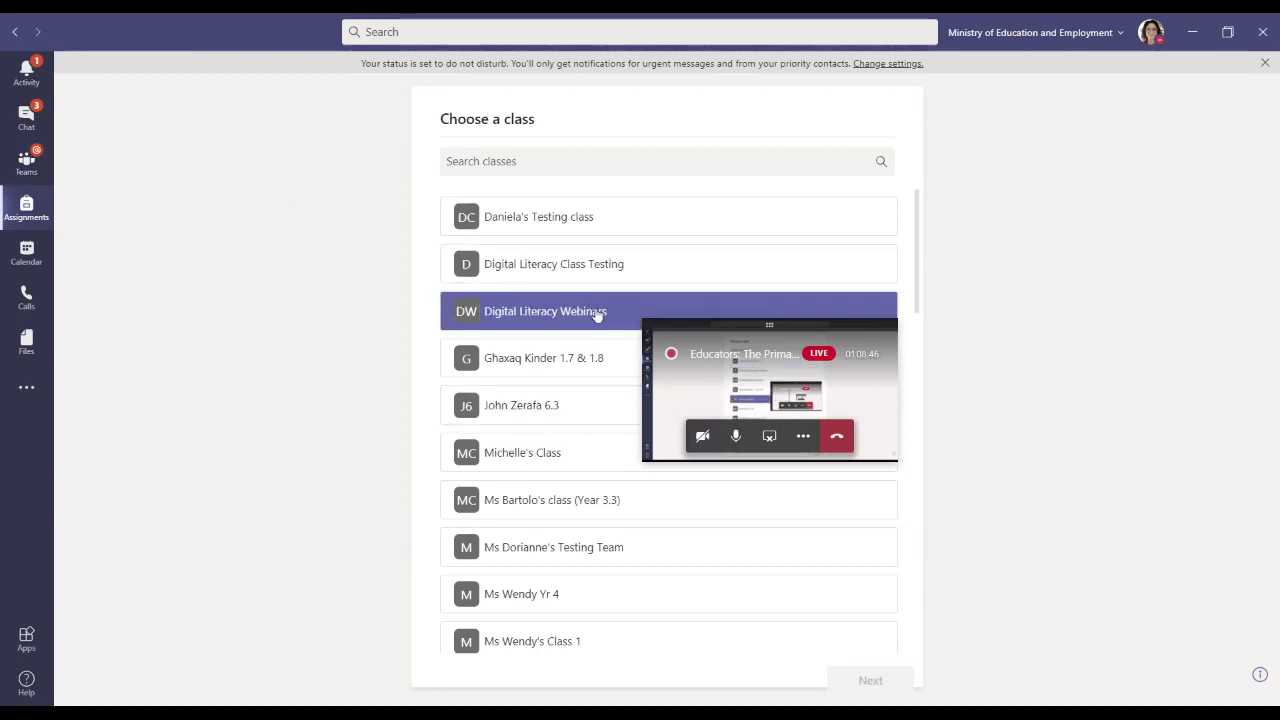
pyautogui.scroll(-10, 559, 528)
pyautogui.scroll(-3, 555, 545)
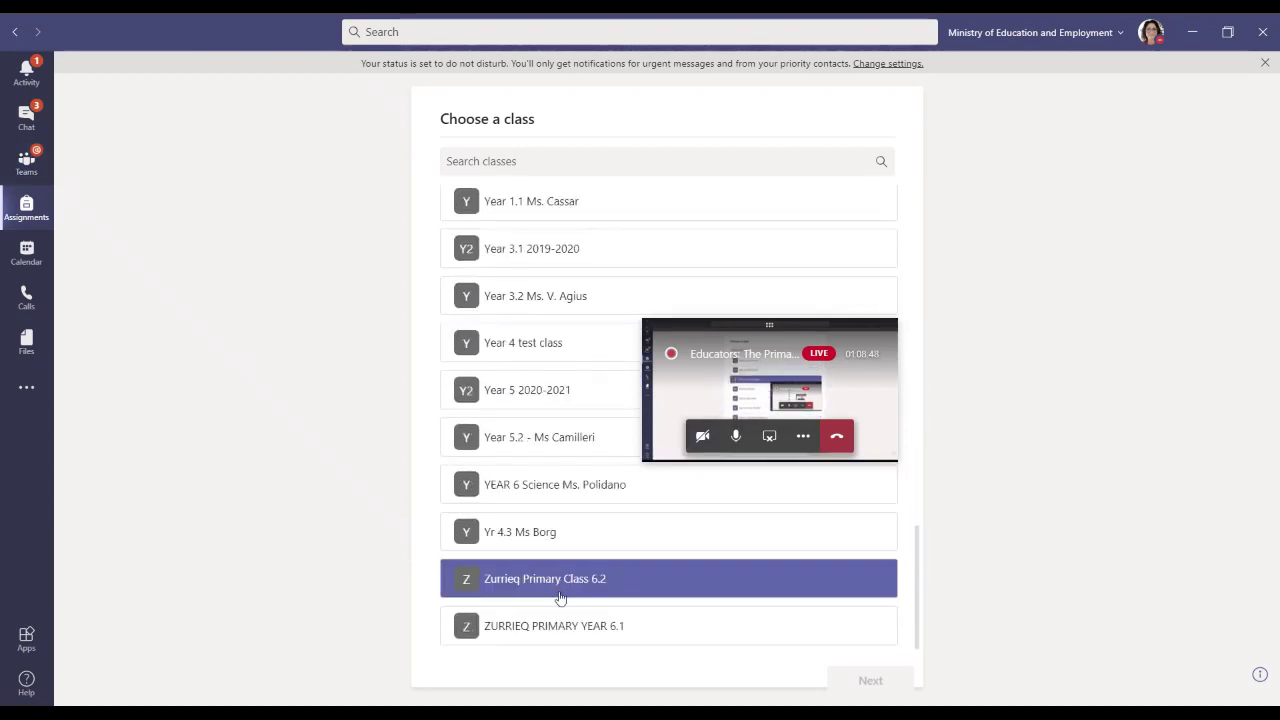
pyautogui.scroll(2, 600, 420)
pyautogui.scroll(4, 610, 340)
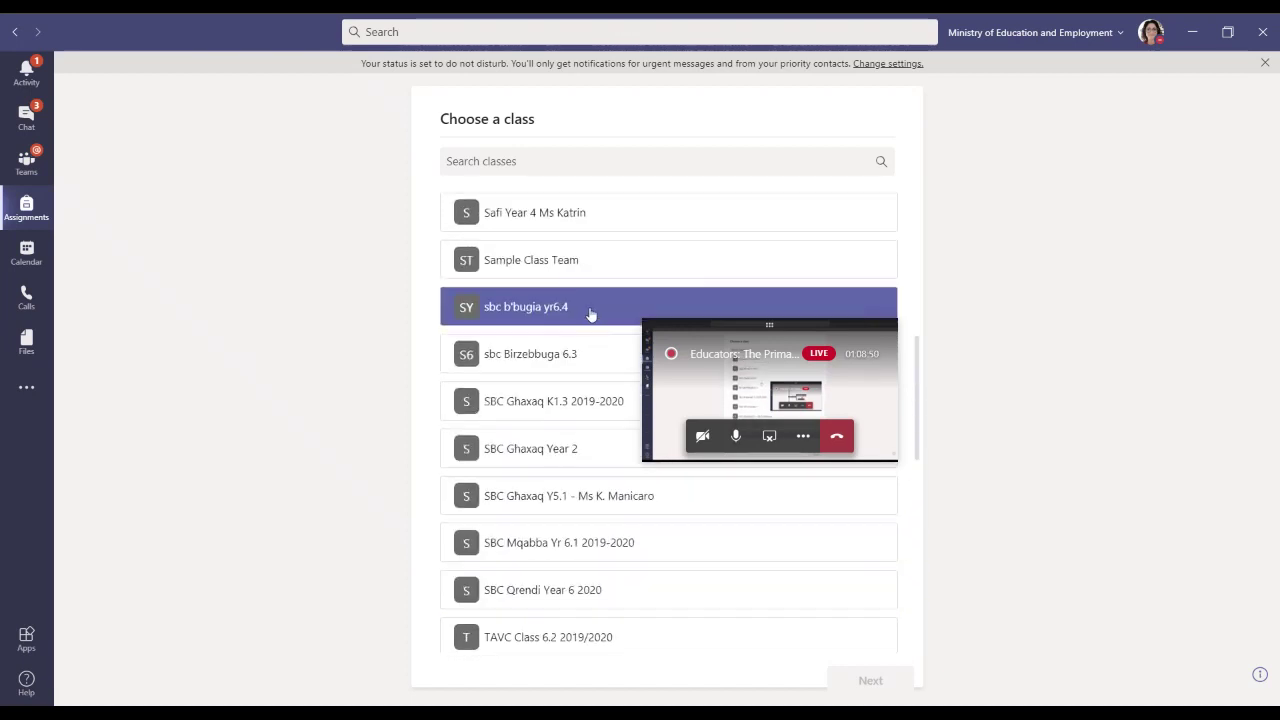
pyautogui.click(577, 321)
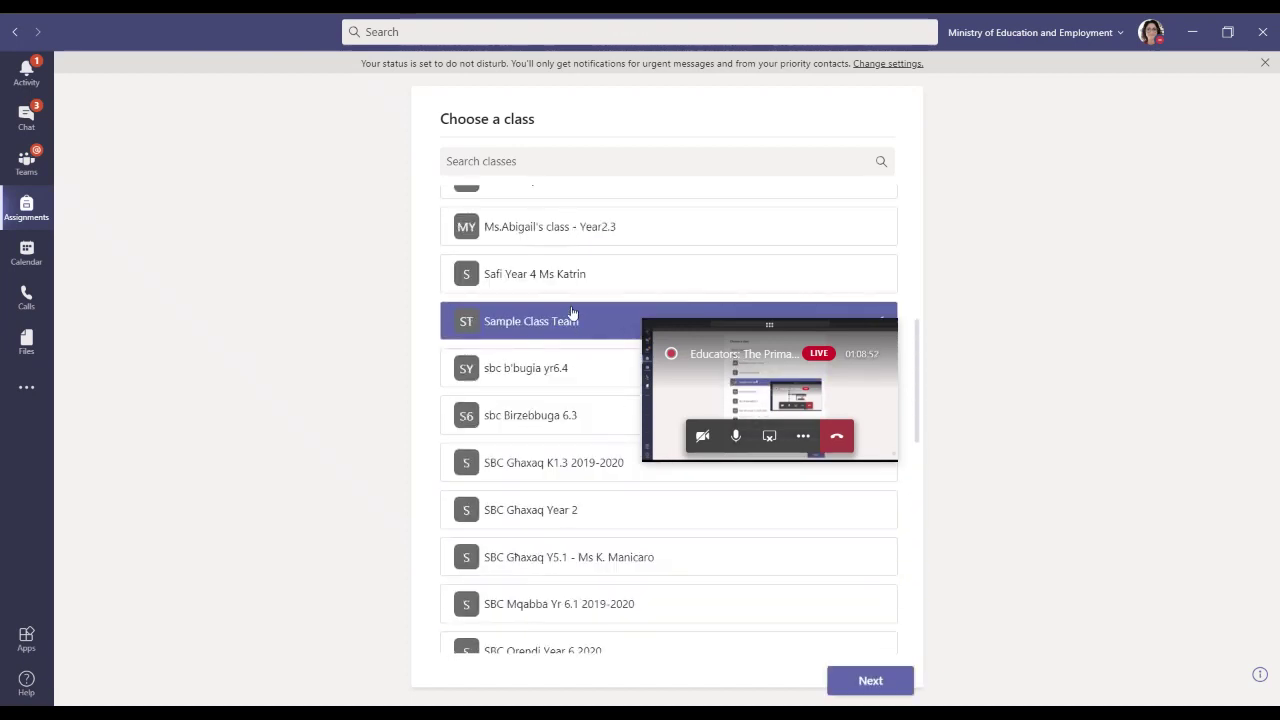
pyautogui.click(870, 680)
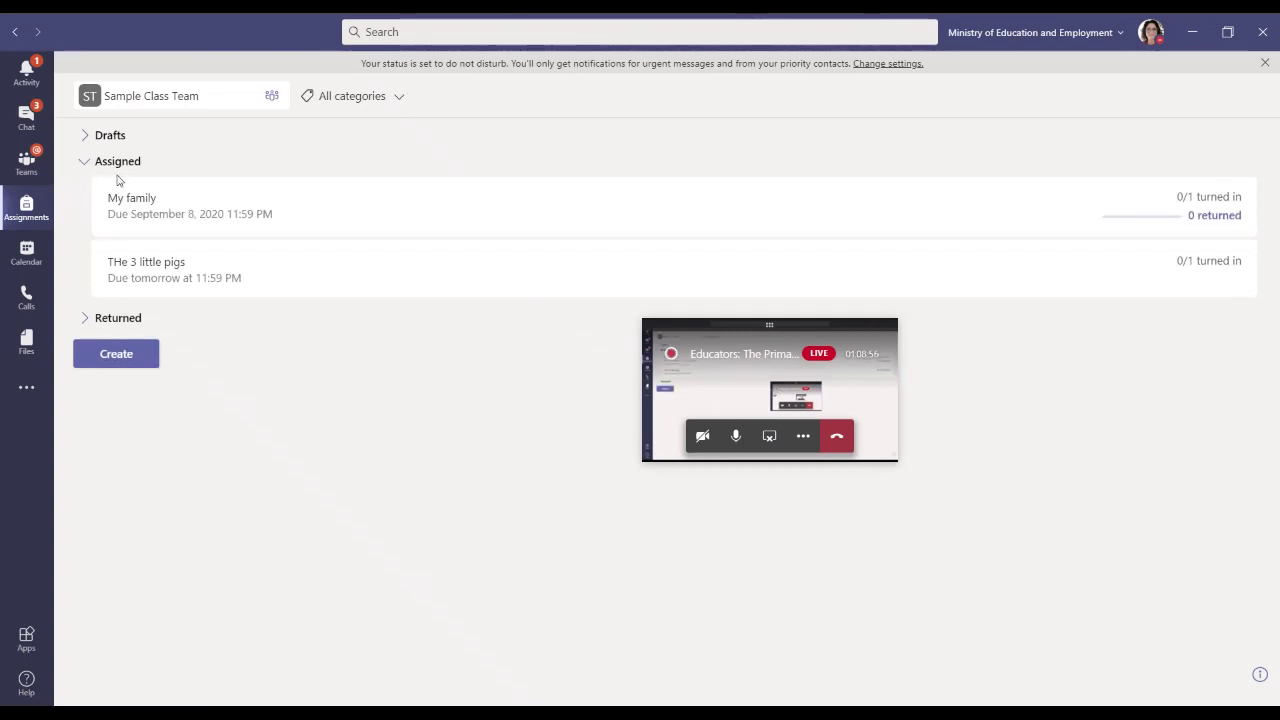
pyautogui.click(30, 162)
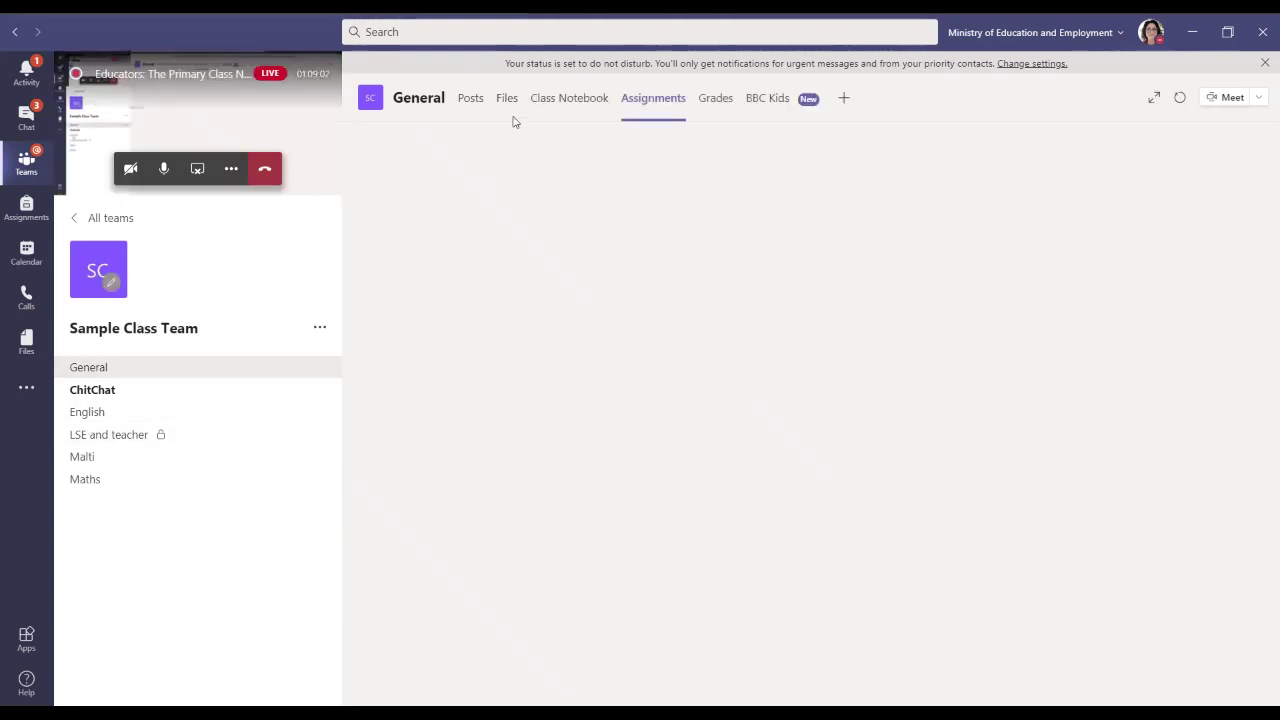
pyautogui.click(586, 105)
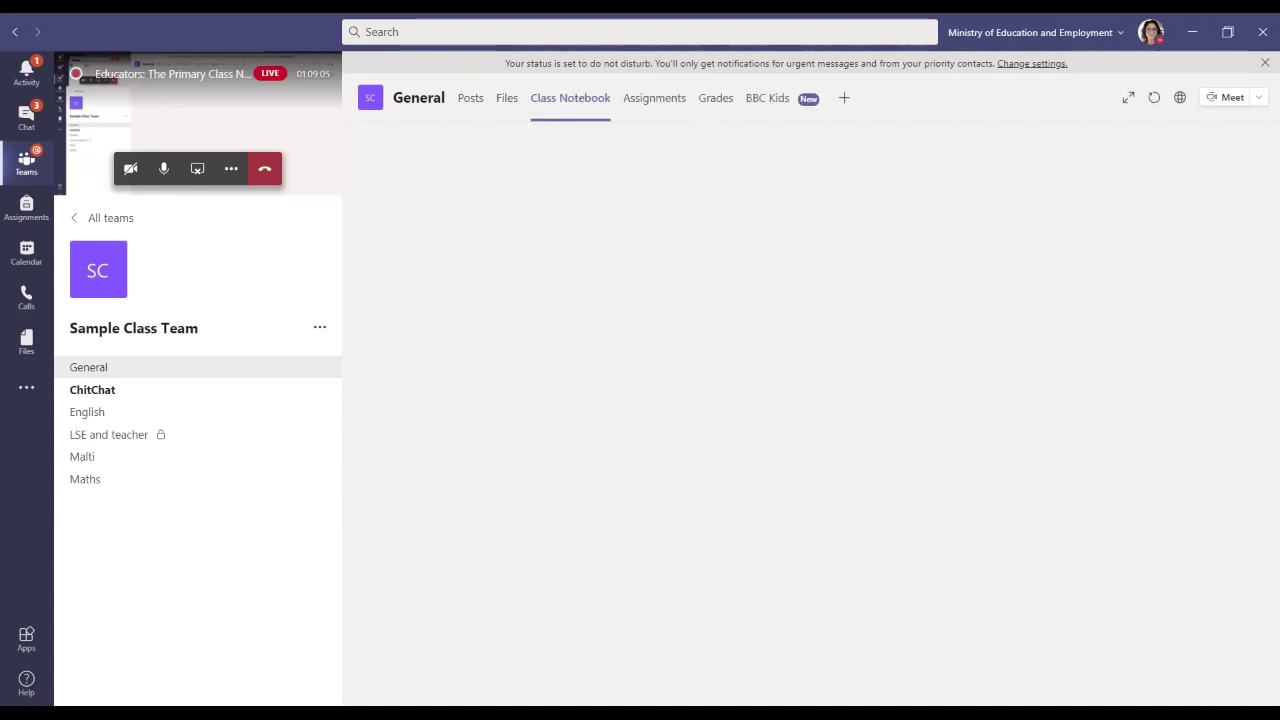
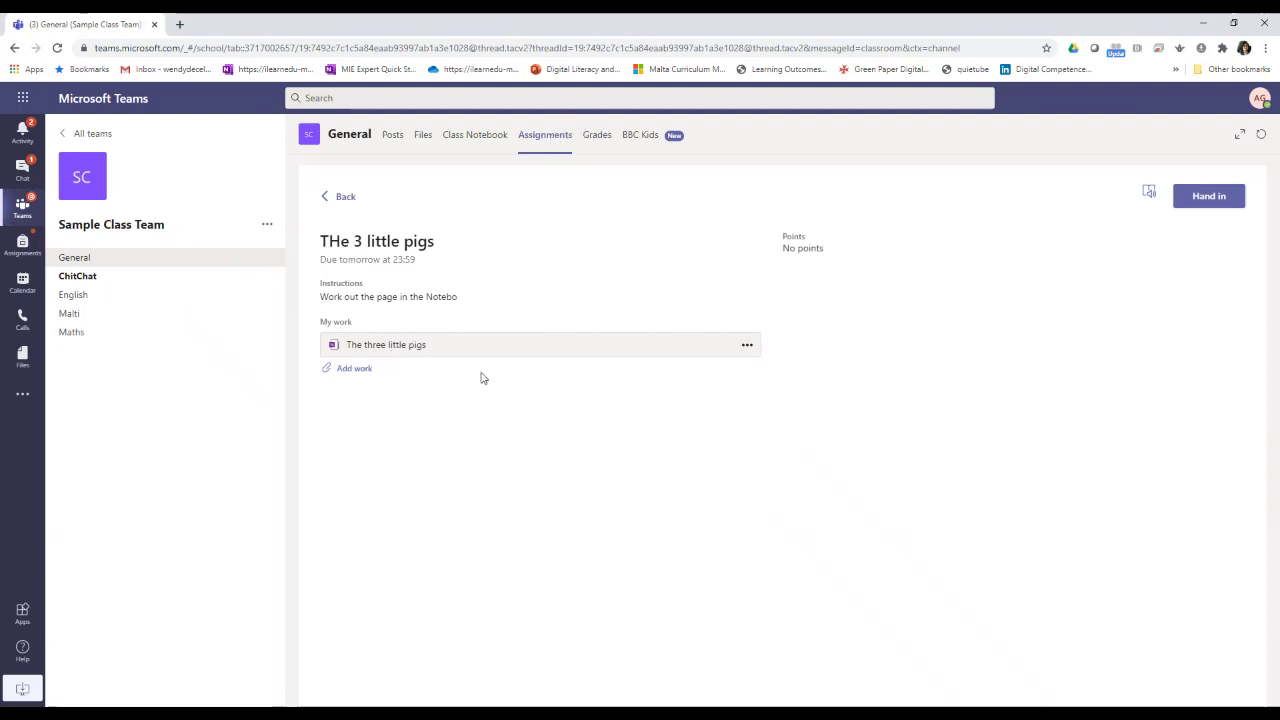
# In the student's browser session of Teams, open the assignment page "The three little pigs" and find its vocabulary worksheet.
pyautogui.click(403, 345)
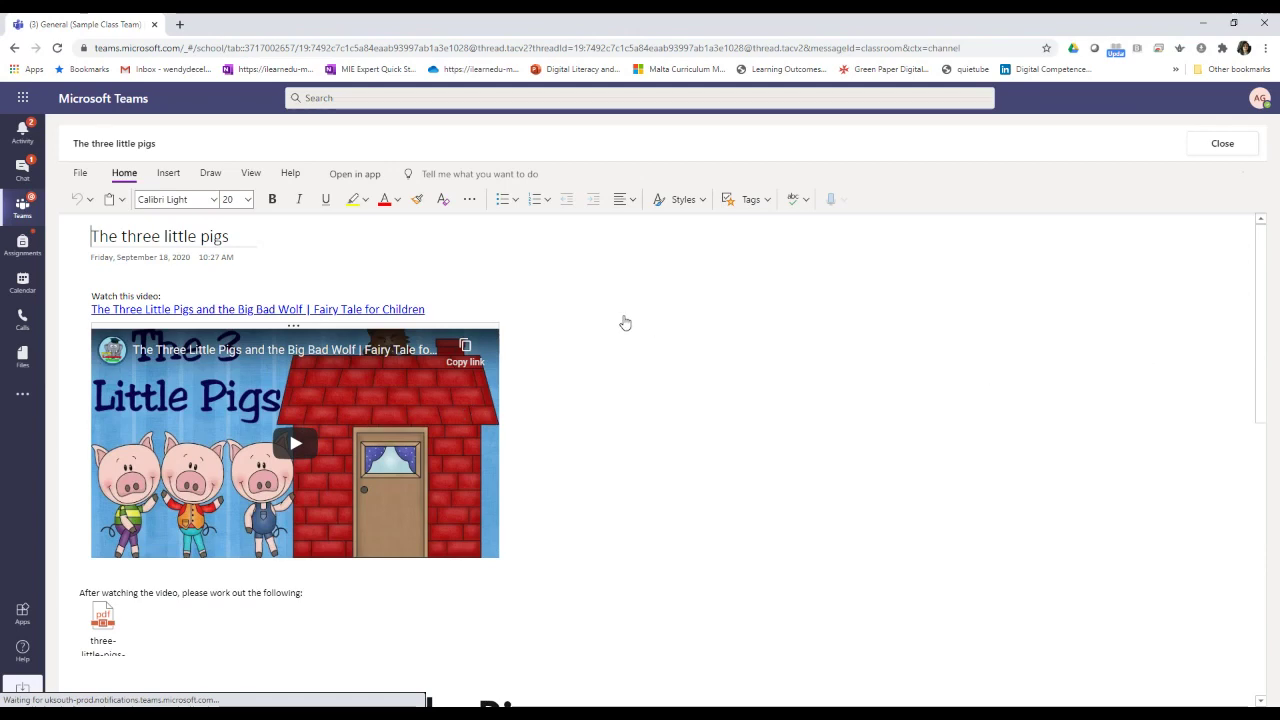
pyautogui.scroll(-10, 624, 316)
pyautogui.scroll(5, 671, 317)
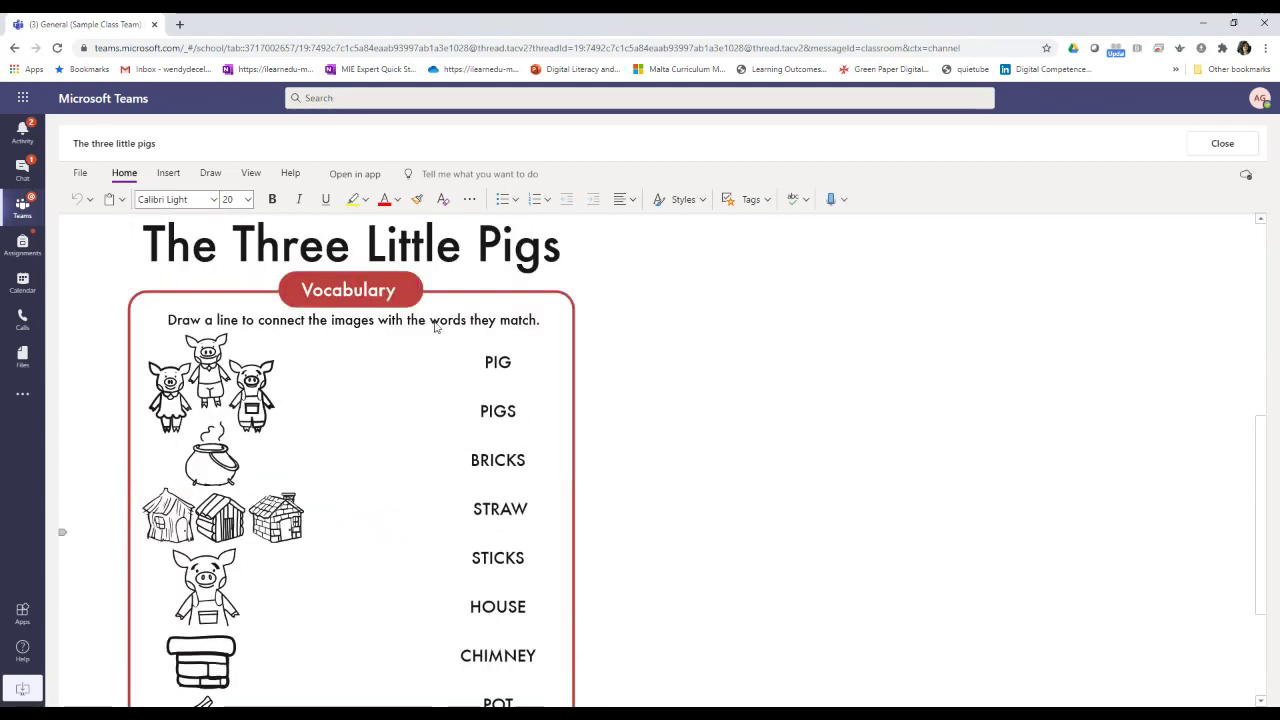
# Draw blue pen lines on the worksheet matching the three pigs to PIGS, the single pig to PIG, and the chimney to CHIMNEY.
pyautogui.click(210, 174)
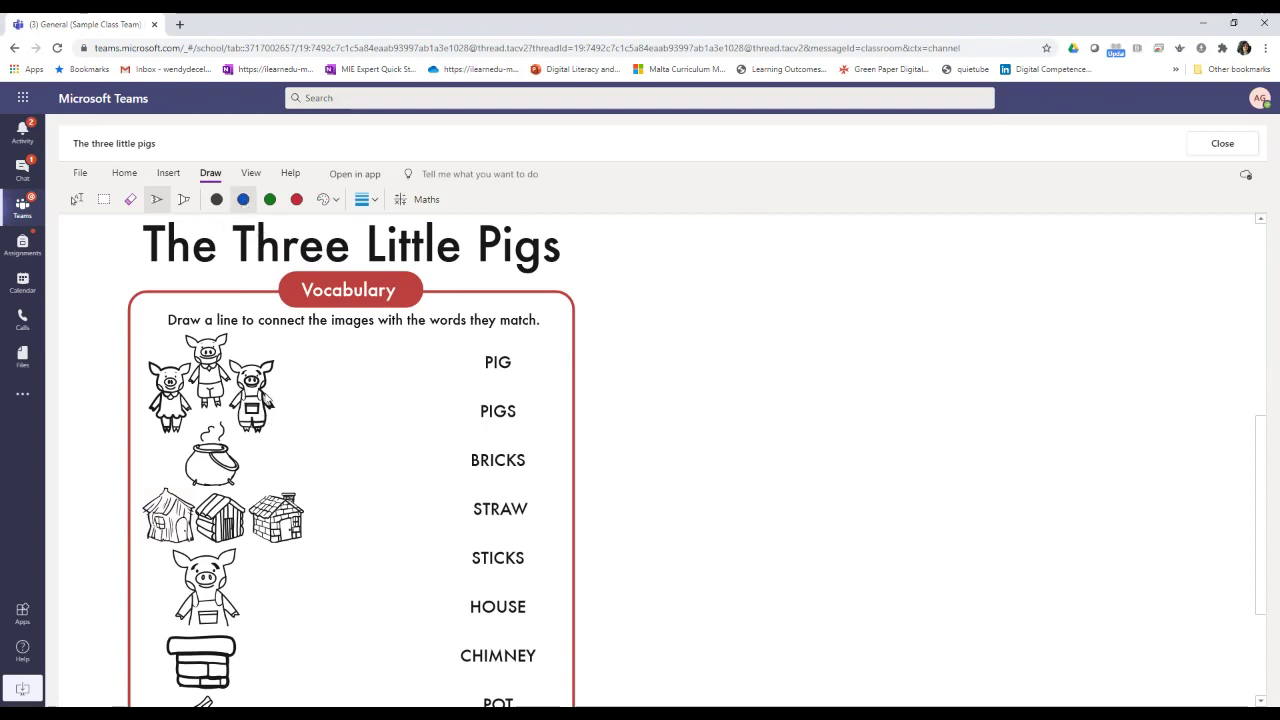
pyautogui.moveTo(262, 398); pyautogui.dragTo(490, 417)
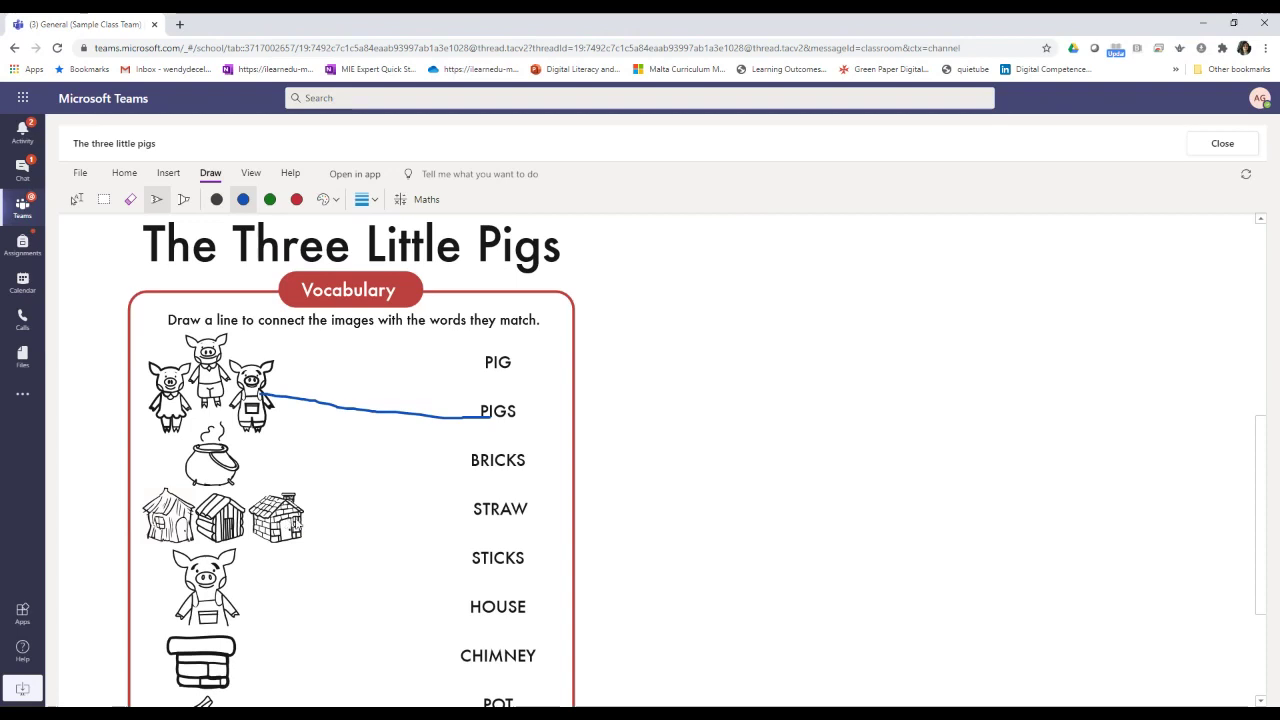
pyautogui.moveTo(233, 598)
pyautogui.mouseDown()
pyautogui.moveTo(496, 390)
pyautogui.moveTo(488, 368)
pyautogui.mouseUp()
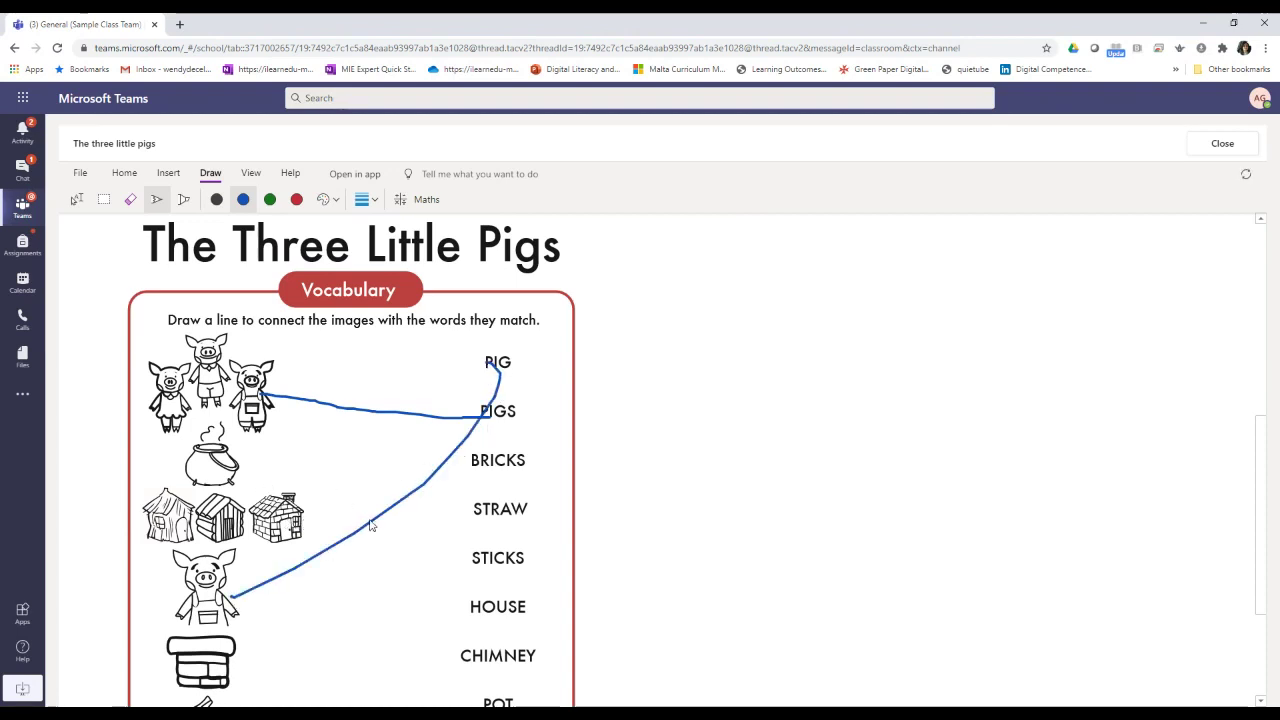
pyautogui.scroll(-1, 411, 520)
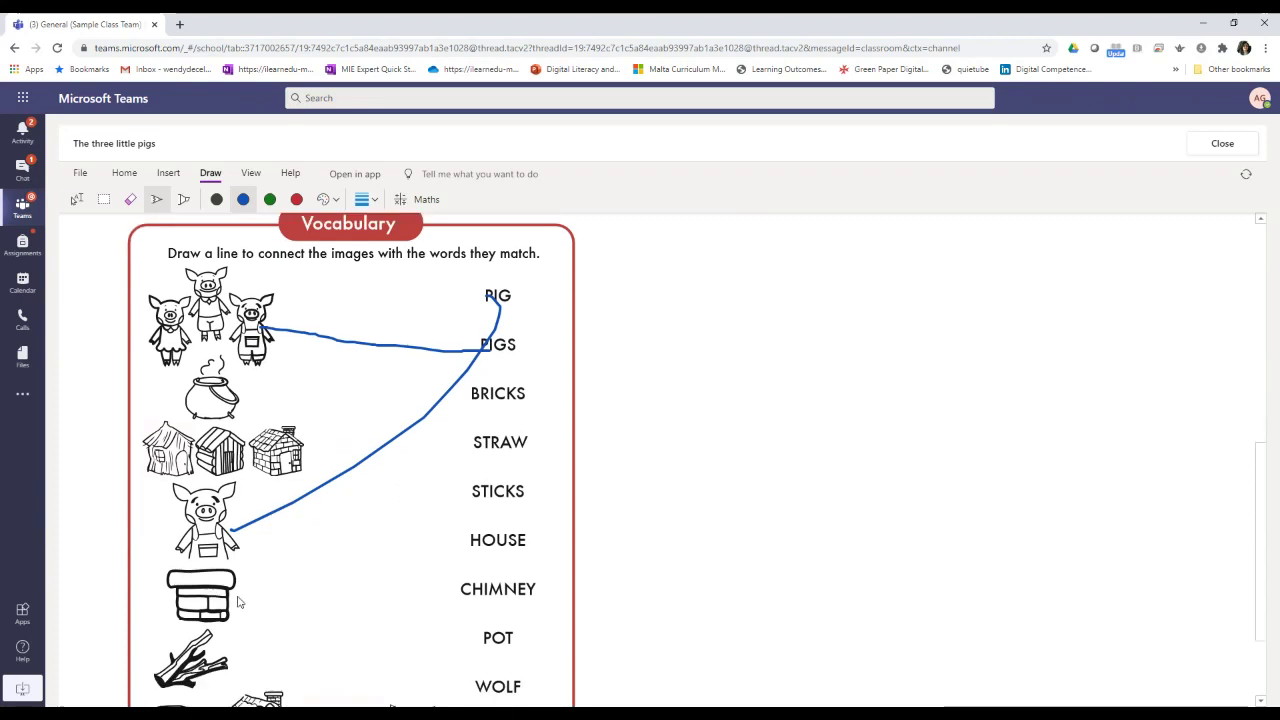
pyautogui.moveTo(236, 596); pyautogui.dragTo(462, 586)
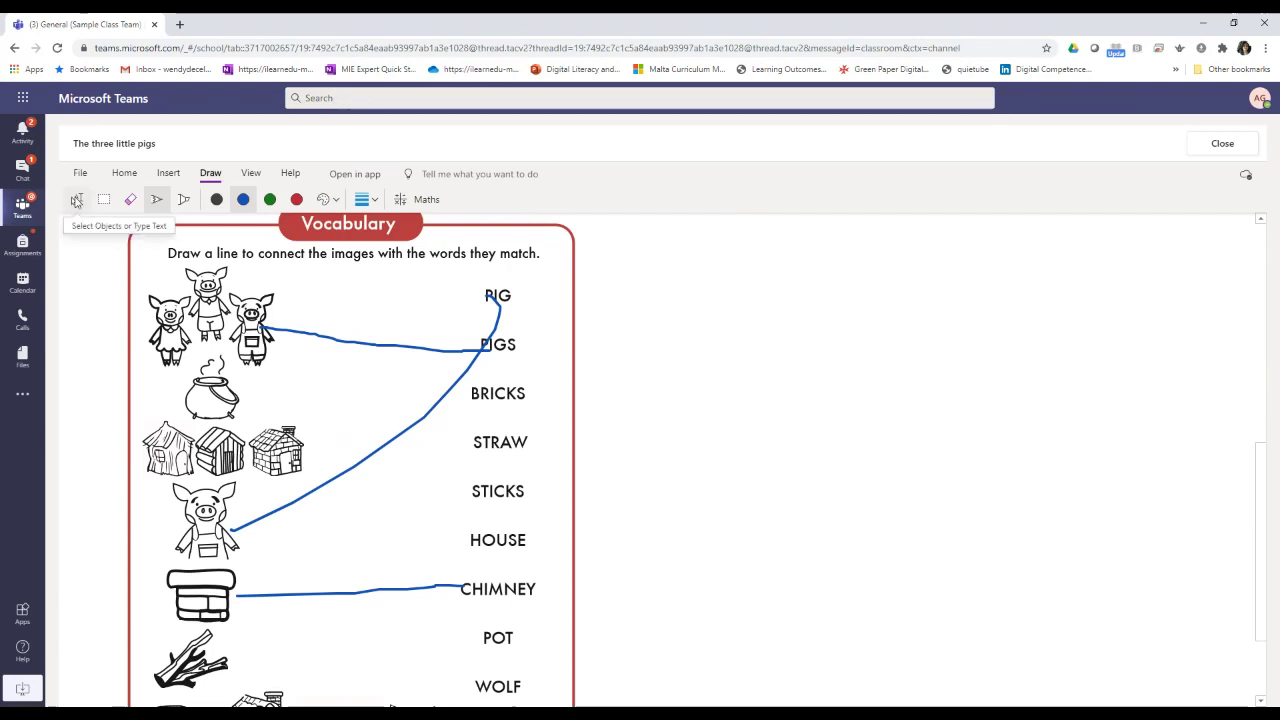
# Switch from the pen to text entry and add a text note "dasdas" beside the worksheet.
pyautogui.click(76, 201)
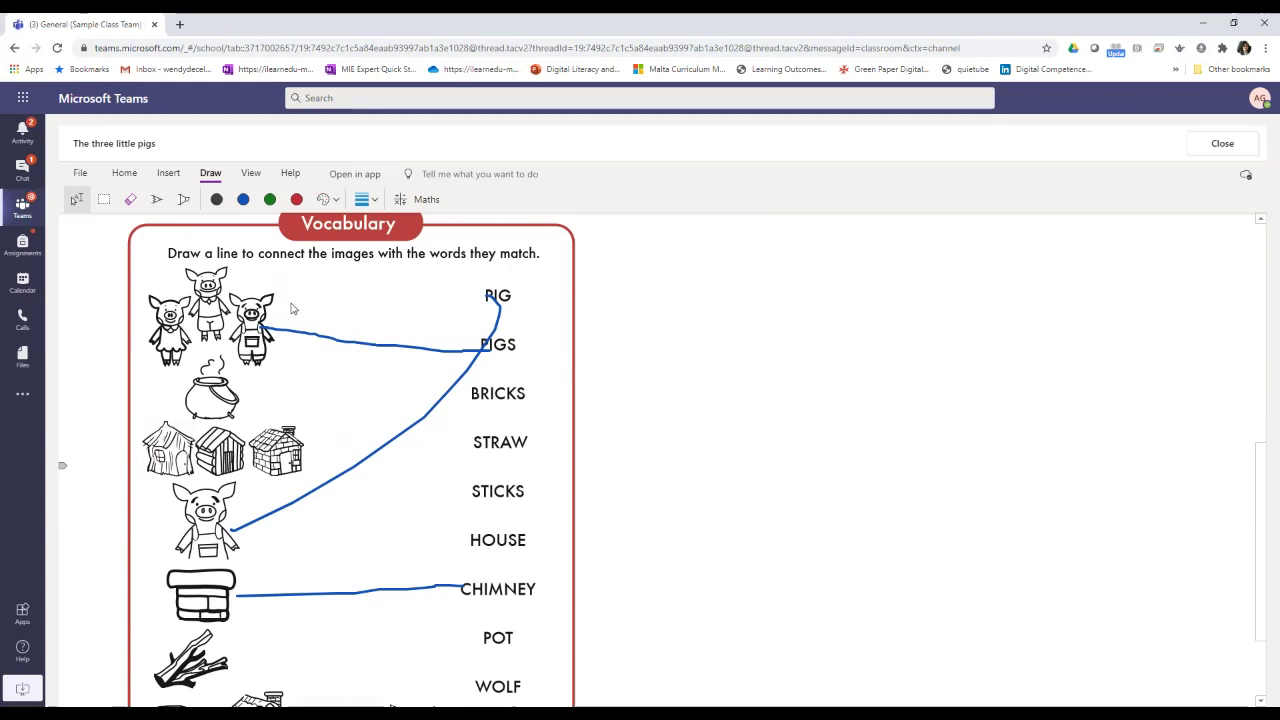
pyautogui.click(283, 300)
pyautogui.scroll(-1, 300, 260)
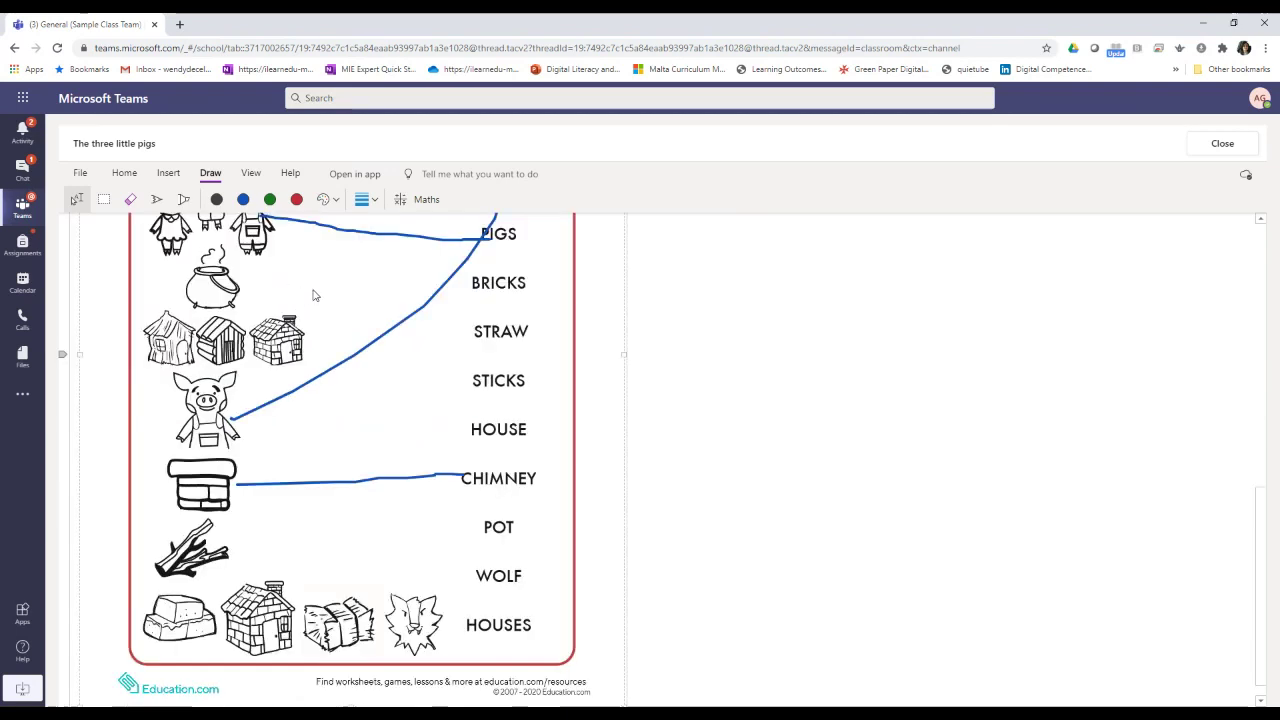
pyautogui.scroll(1, 643, 320)
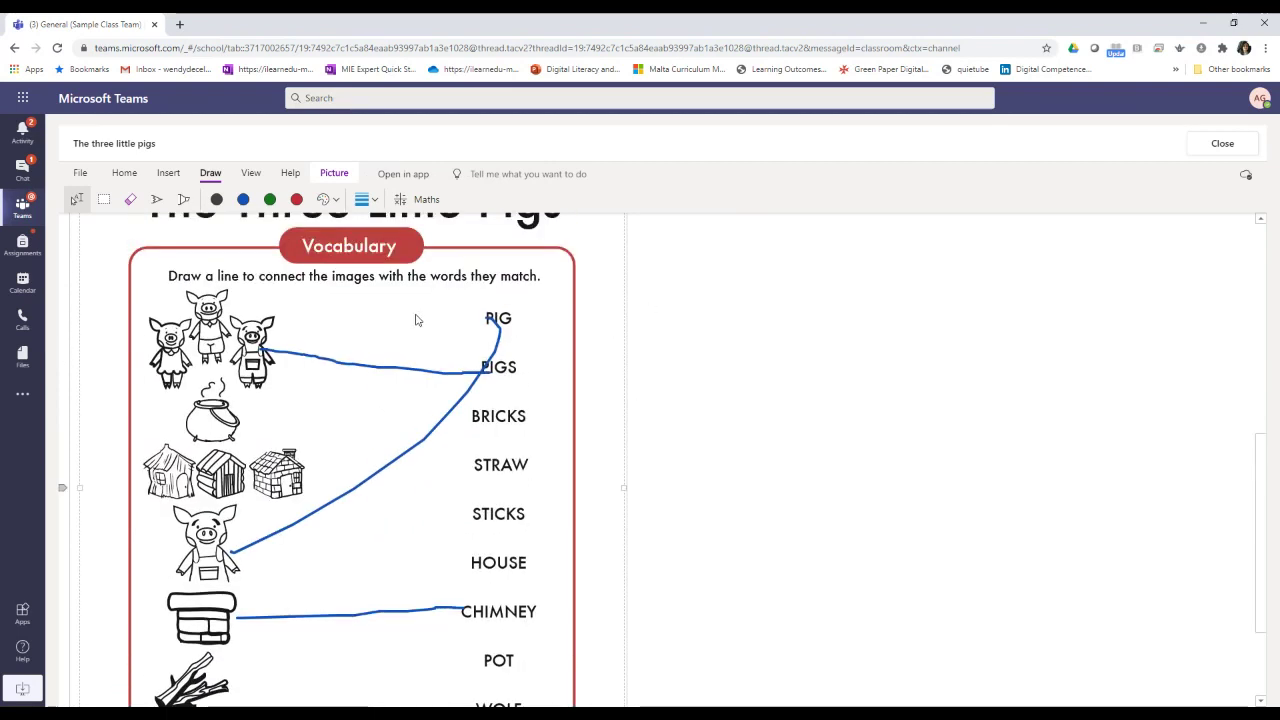
pyautogui.click(666, 322)
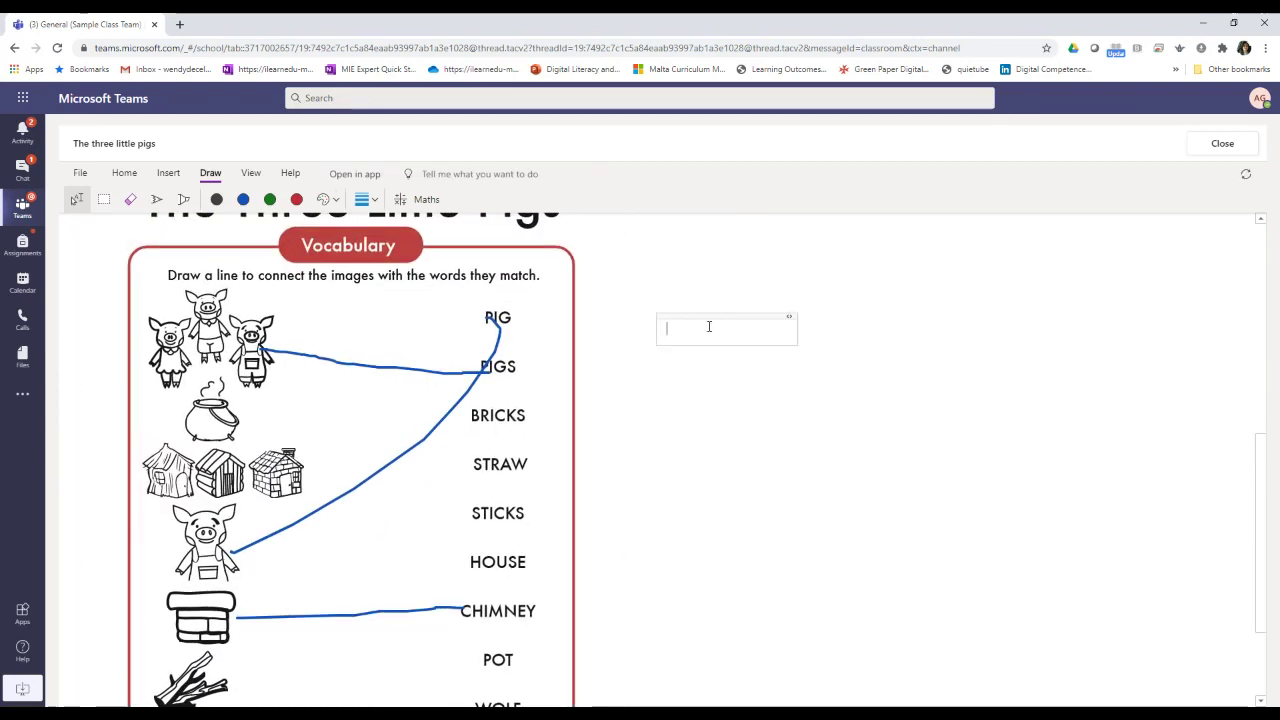
pyautogui.write('dasdas')
pyautogui.scroll(-1, 280, 341)
pyautogui.click(283, 338)
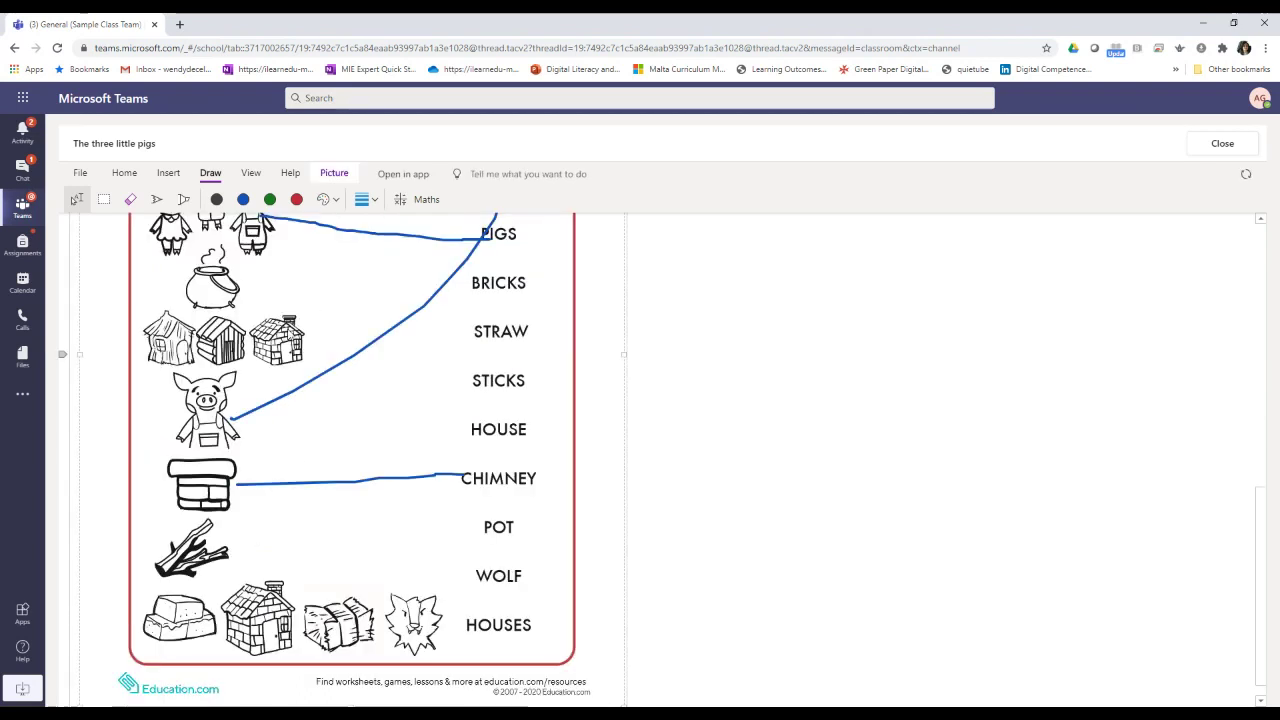
pyautogui.rightClick(587, 340)
pyautogui.click(488, 302)
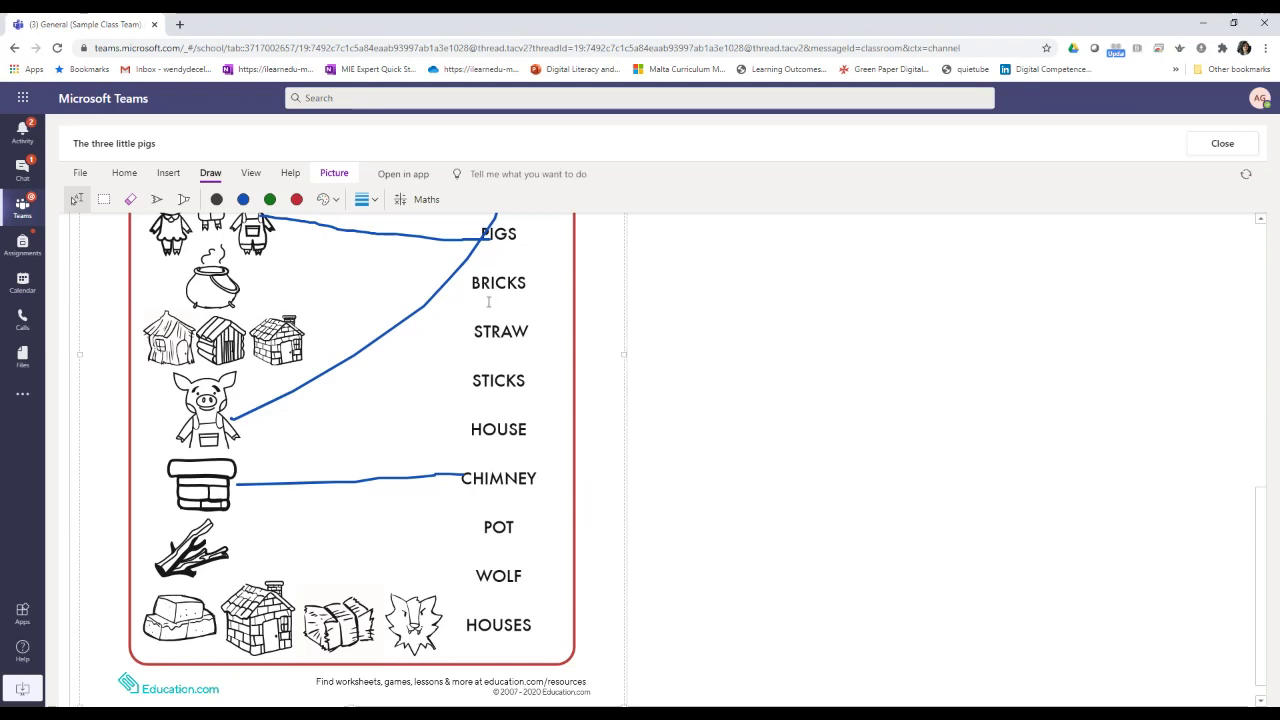
# Close the notebook page, hand in the assignment "THe 3 little pigs", check its hand-in time, and leave the assignment.
pyautogui.scroll(6, 488, 302)
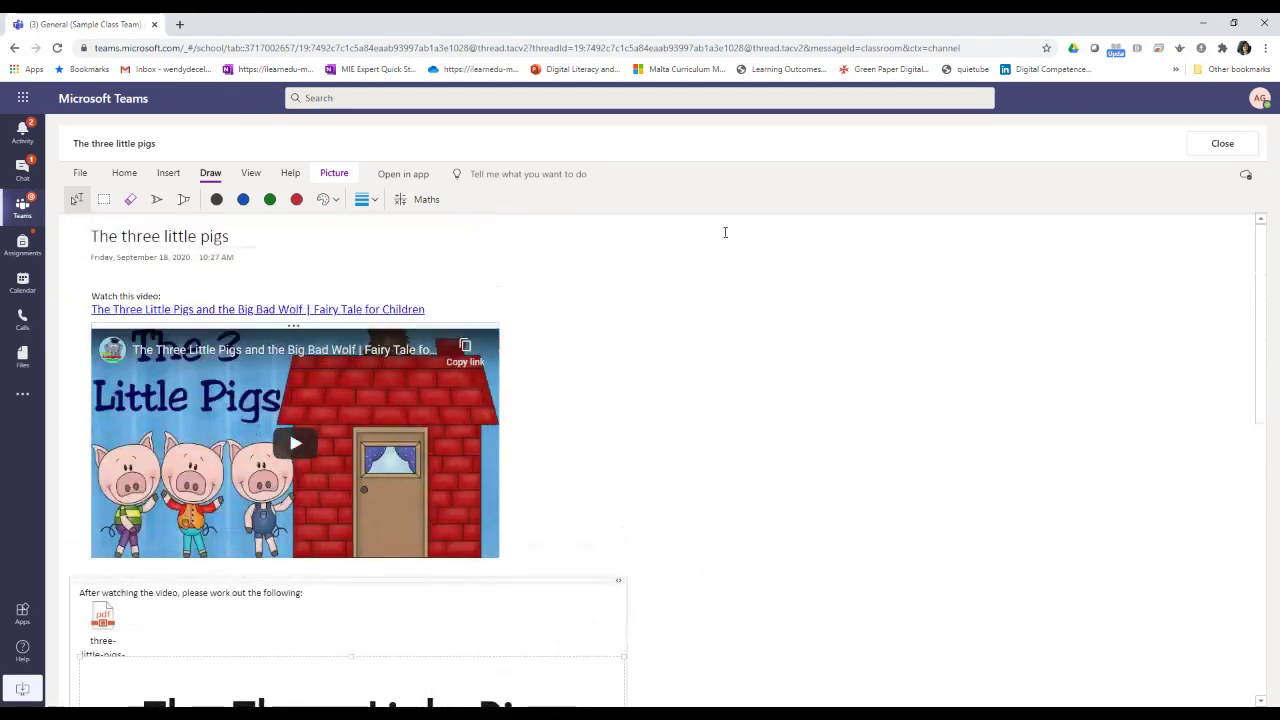
pyautogui.click(1221, 146)
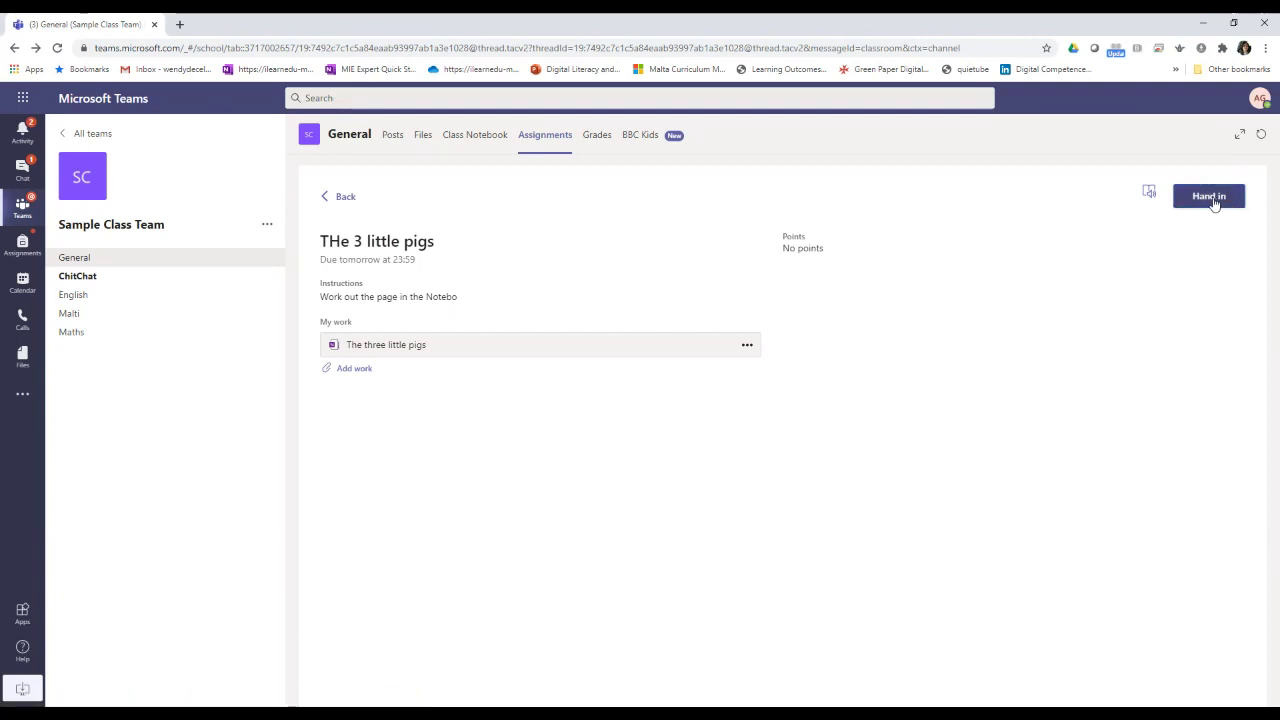
pyautogui.click(1213, 199)
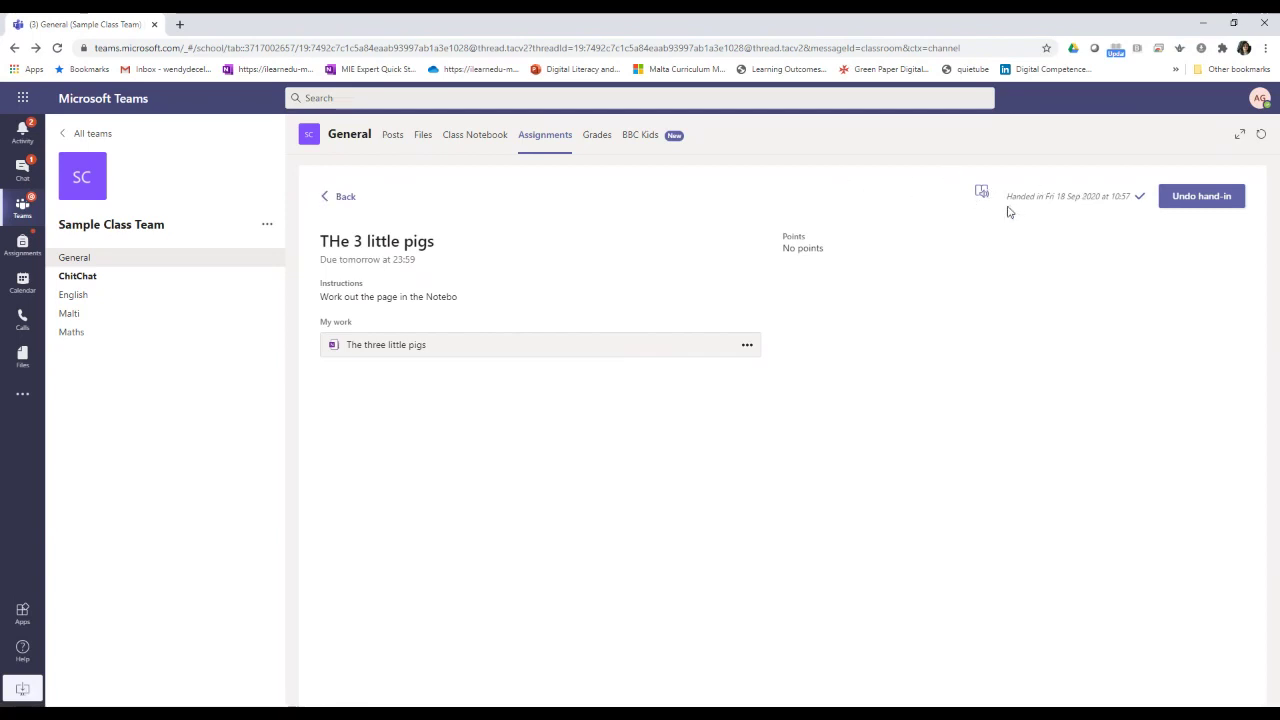
pyautogui.moveTo(1006, 196); pyautogui.dragTo(1133, 196)
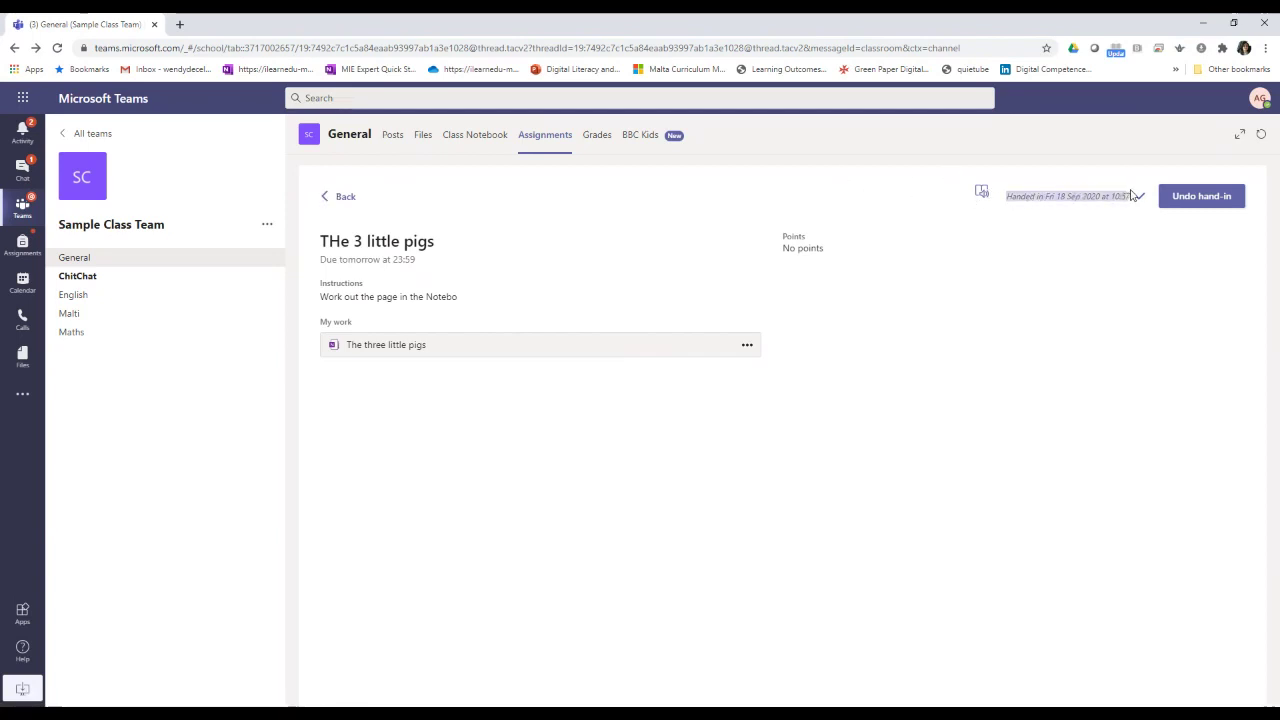
pyautogui.click(343, 196)
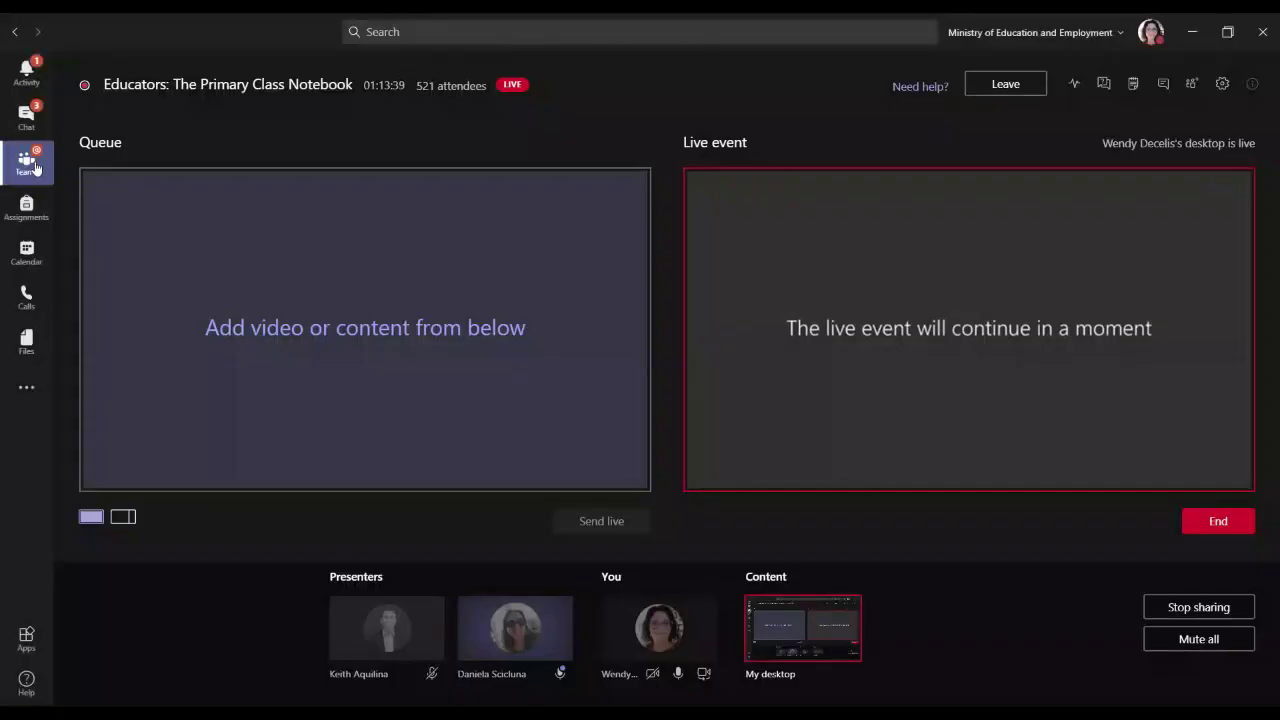
# In the teacher's Teams app, open the student's turned-in work for "THe 3 little pigs" and look through the completed worksheet.
pyautogui.click(35, 167)
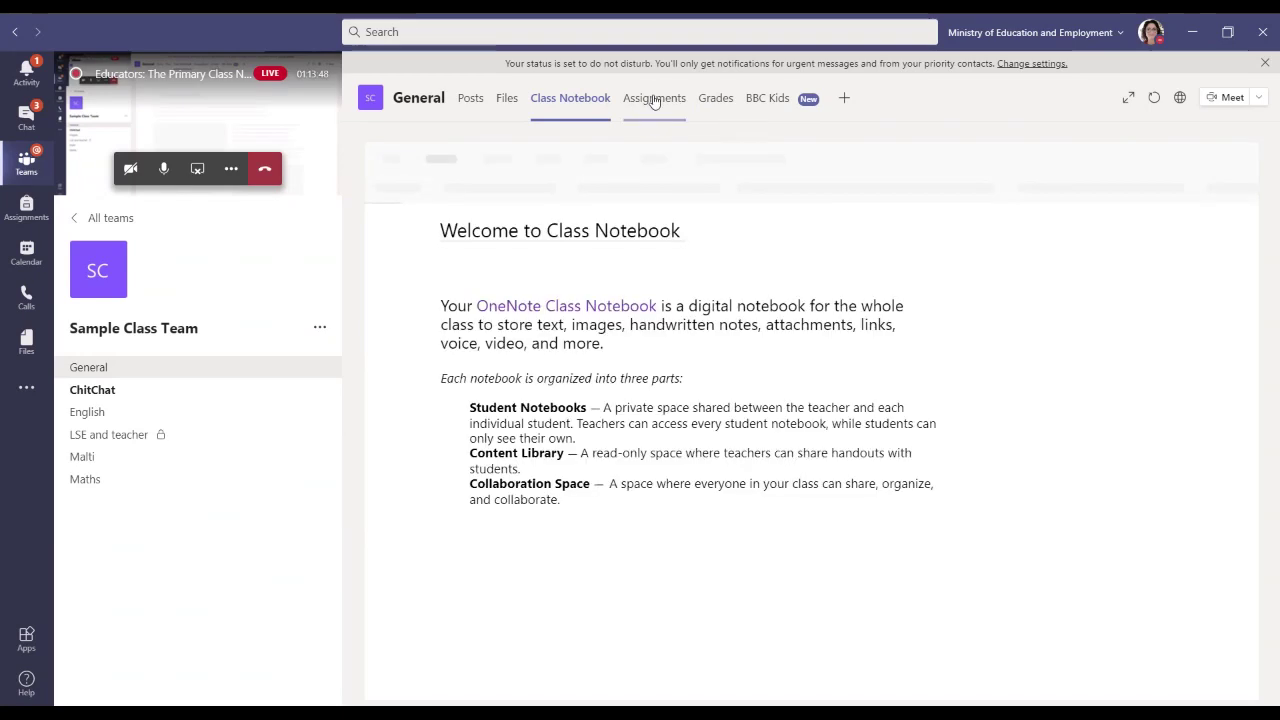
pyautogui.click(652, 100)
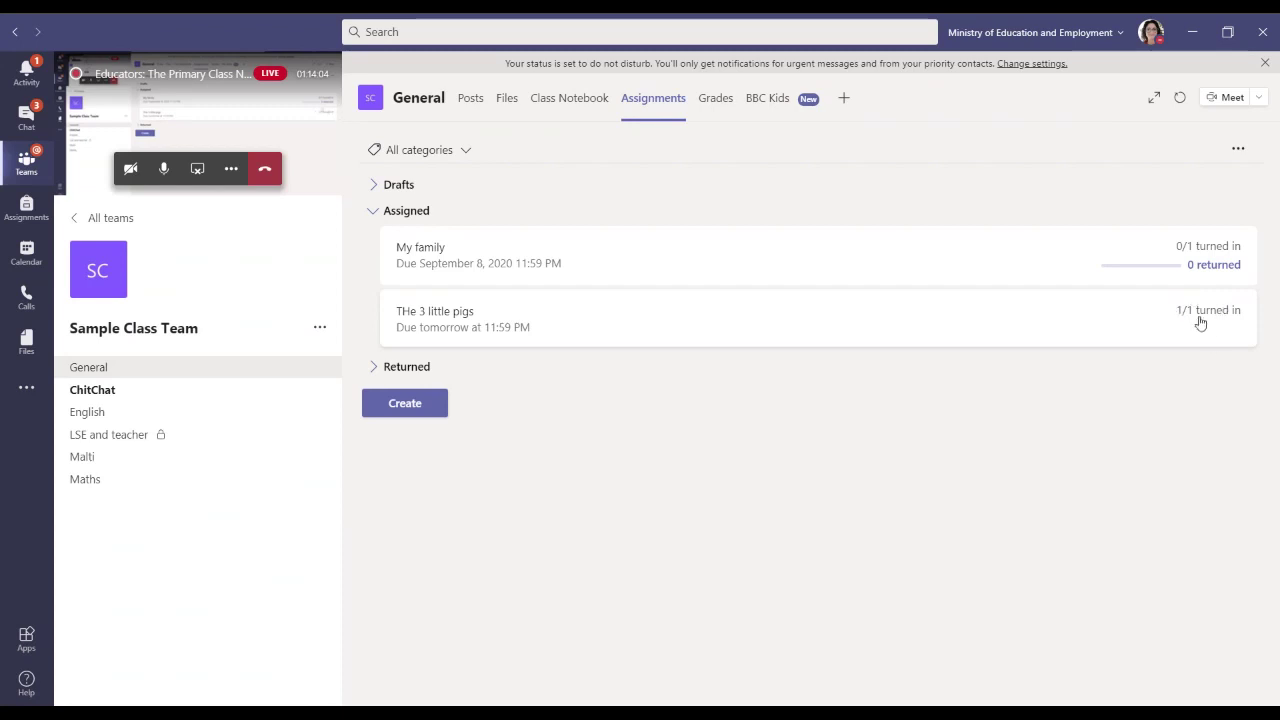
pyautogui.click(561, 311)
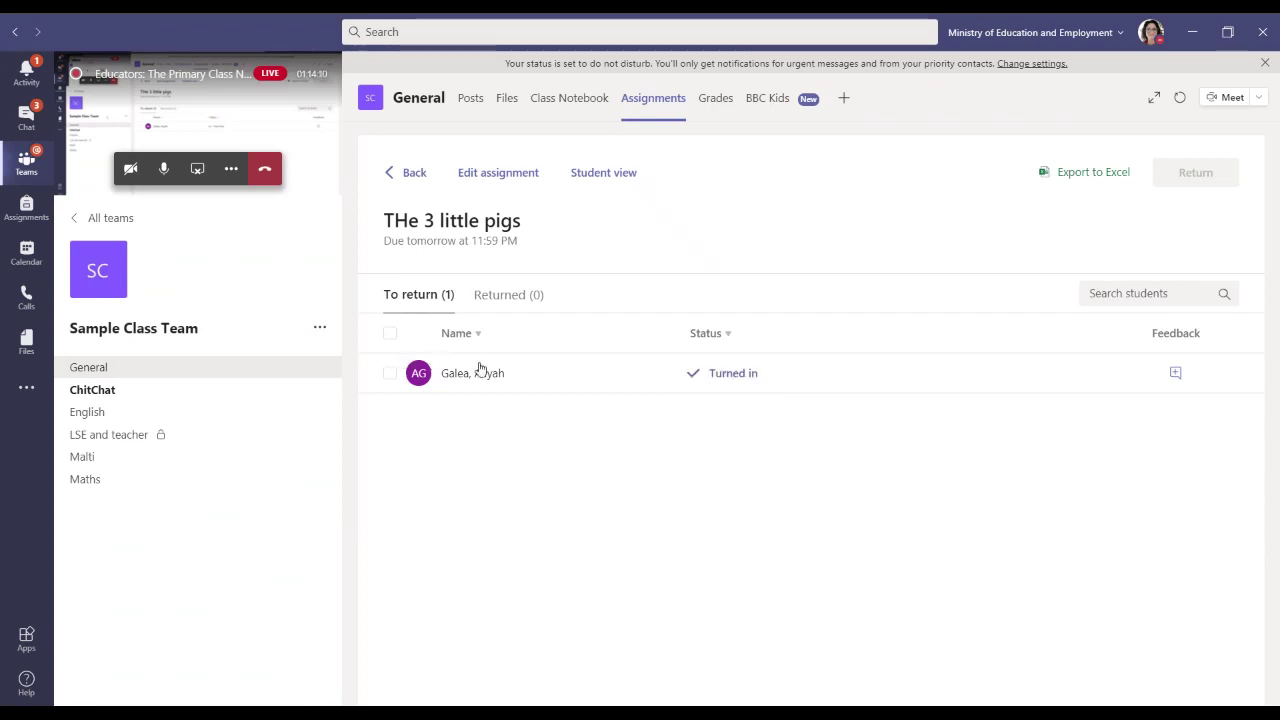
pyautogui.click(734, 373)
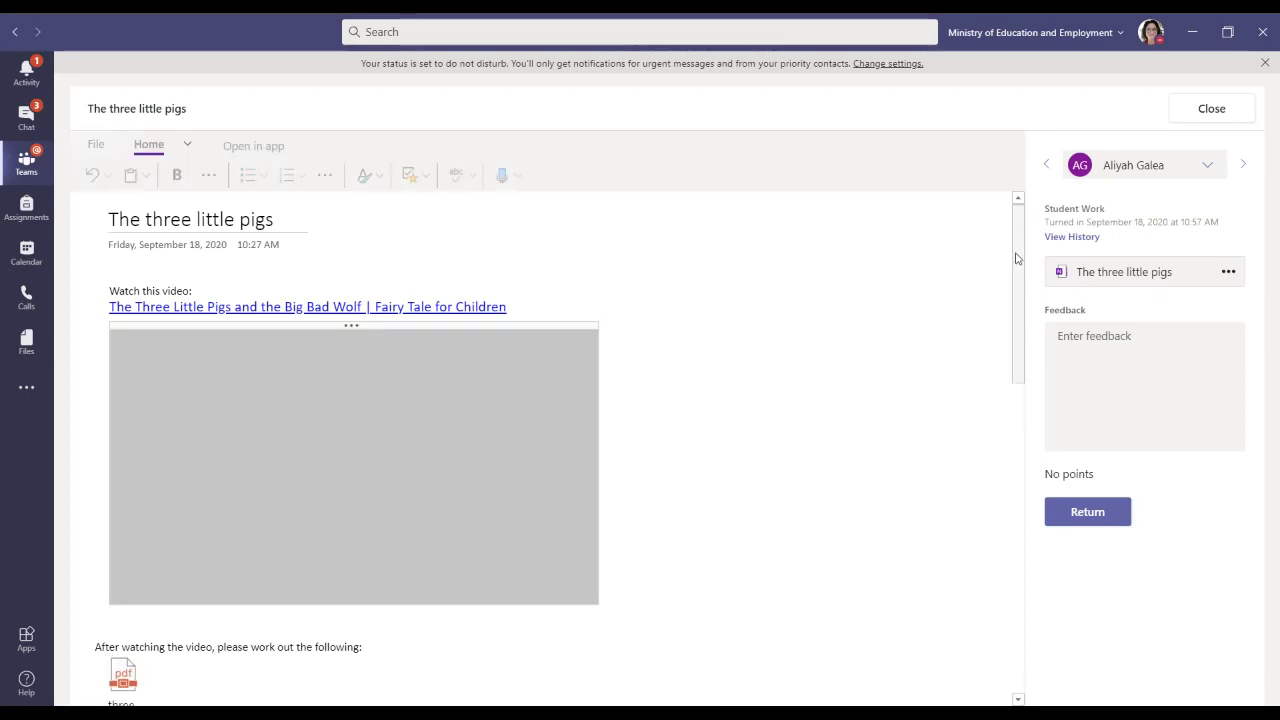
pyautogui.scroll(-3, 1019, 322)
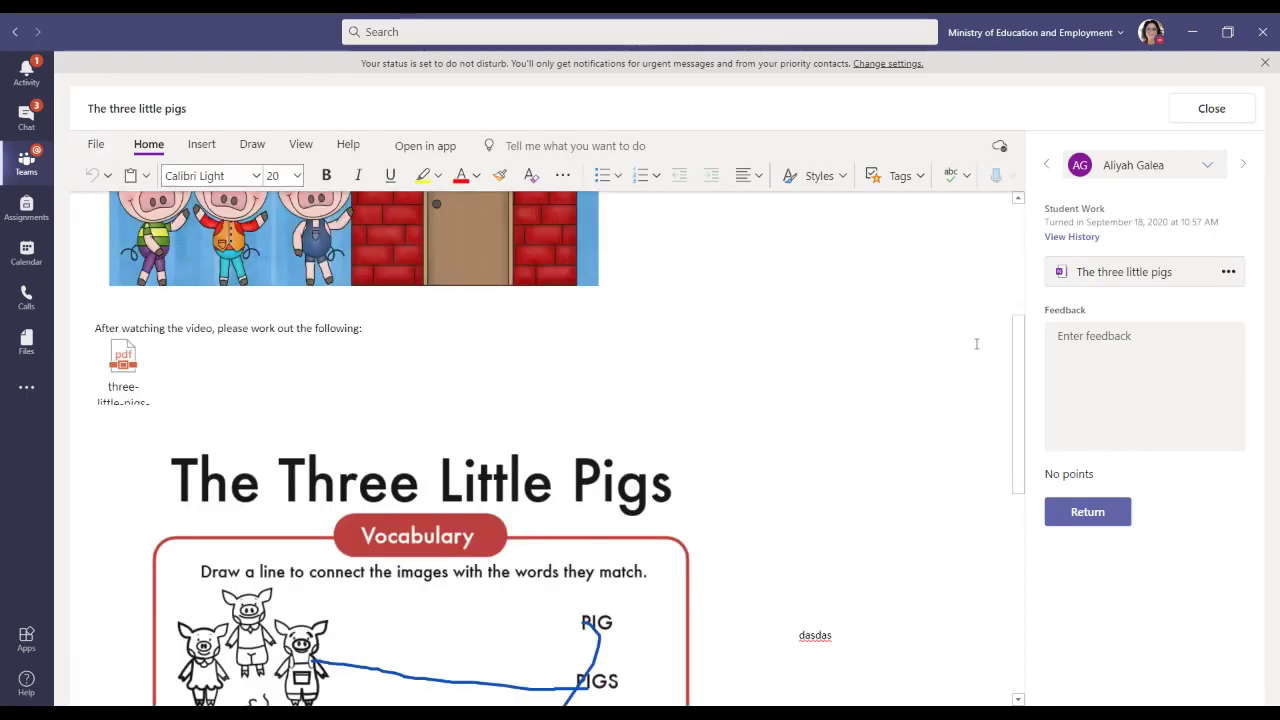
# Look over the student's matching lines and delete the text note "dasdas" beside the worksheet.
pyautogui.scroll(-5, 857, 491)
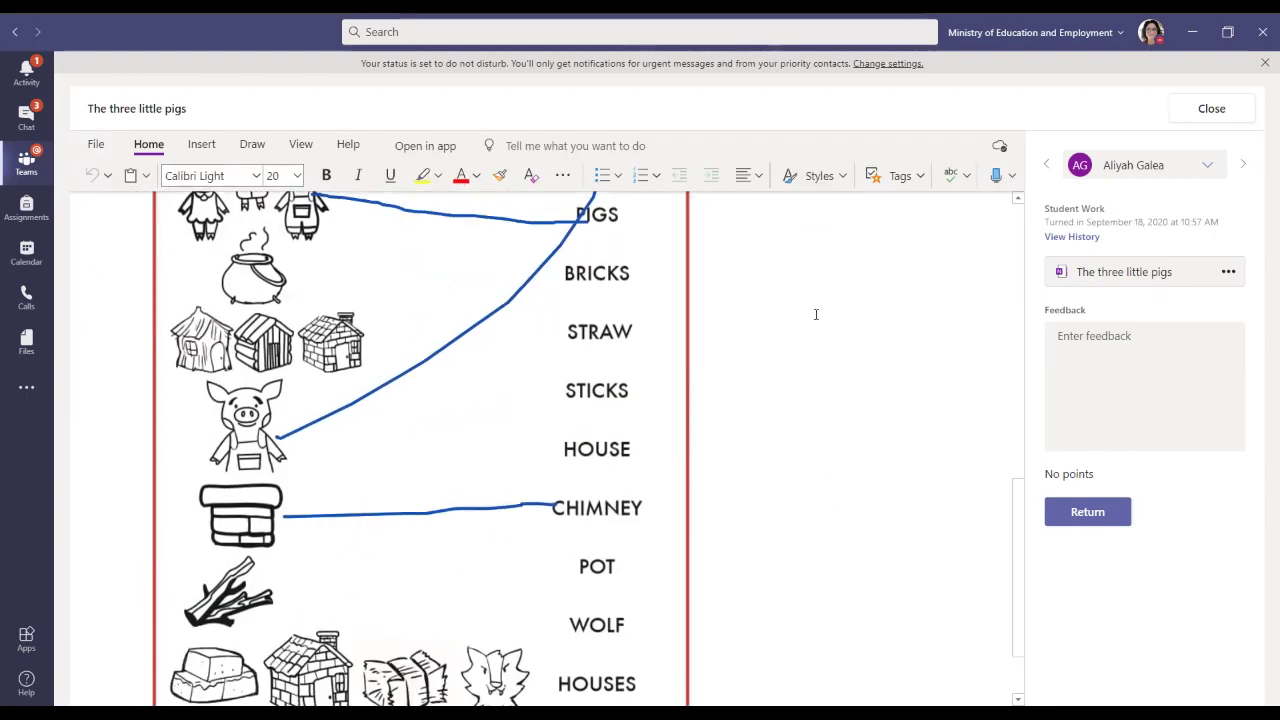
pyautogui.scroll(2, 815, 320)
pyautogui.click(818, 368)
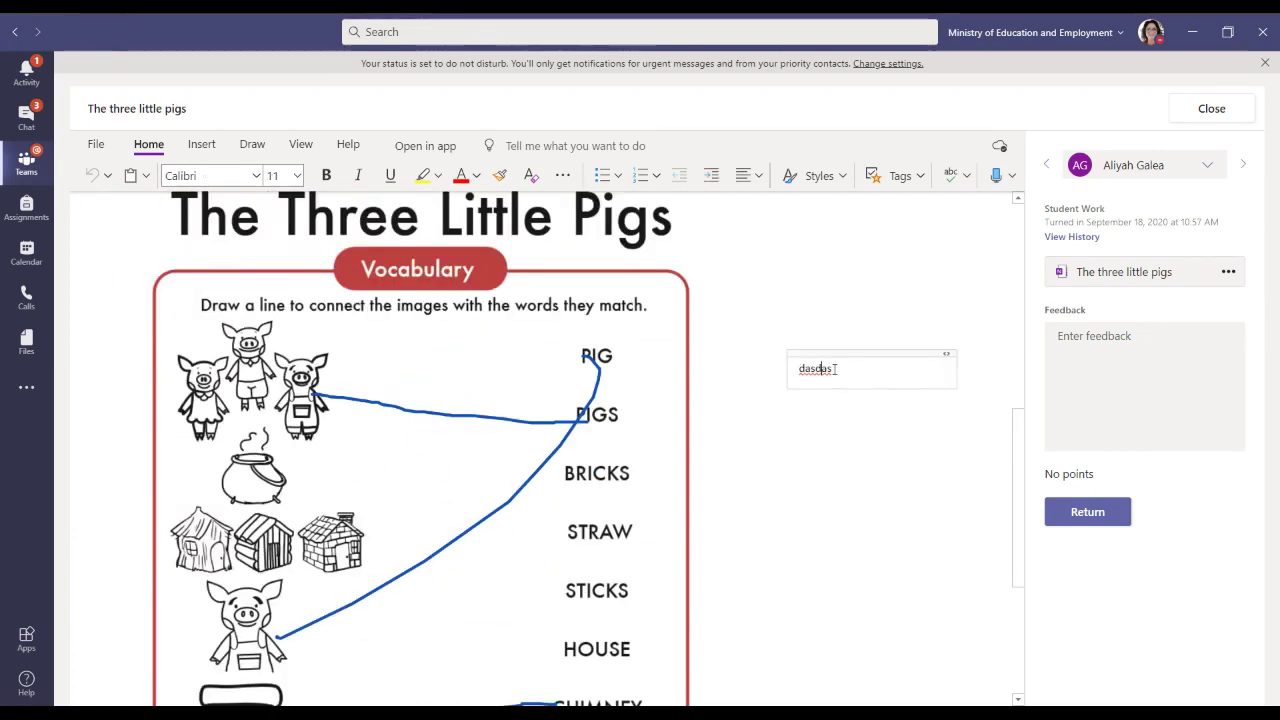
pyautogui.doubleClick(815, 368)
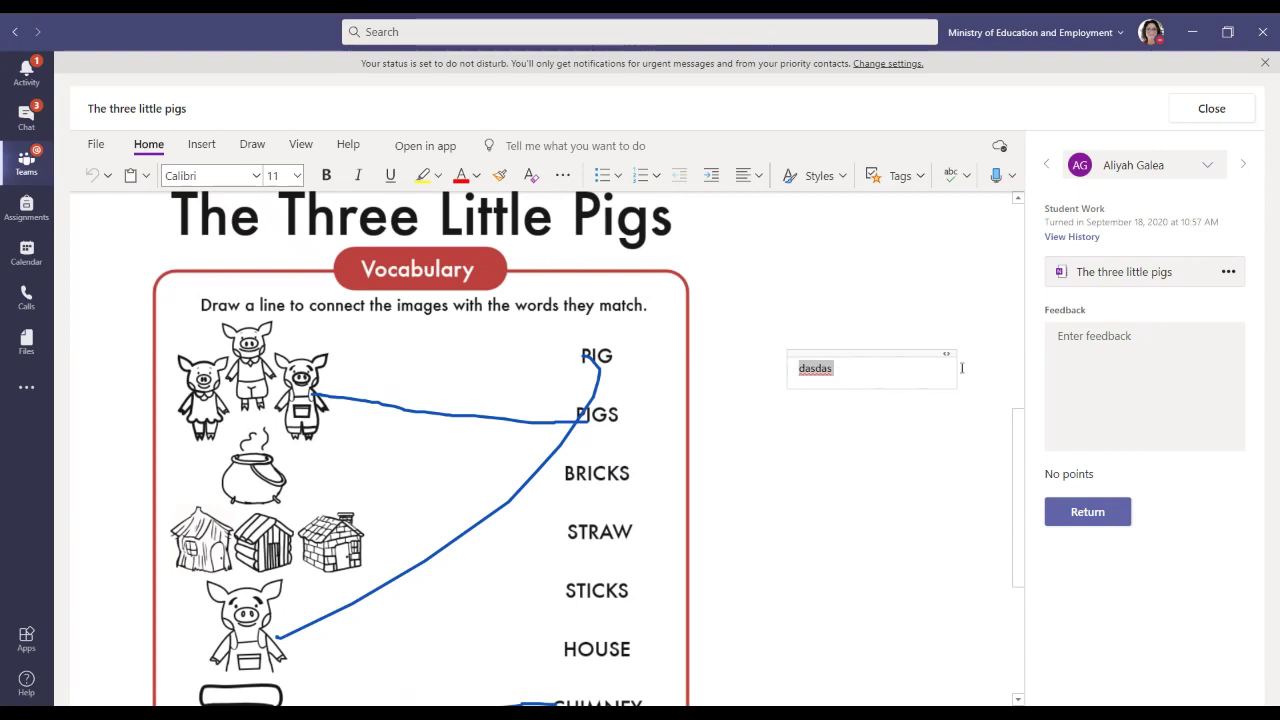
pyautogui.press('BackSpace')
# Enter the feedback "Not complete!" for the student's work.
pyautogui.click(1077, 337)
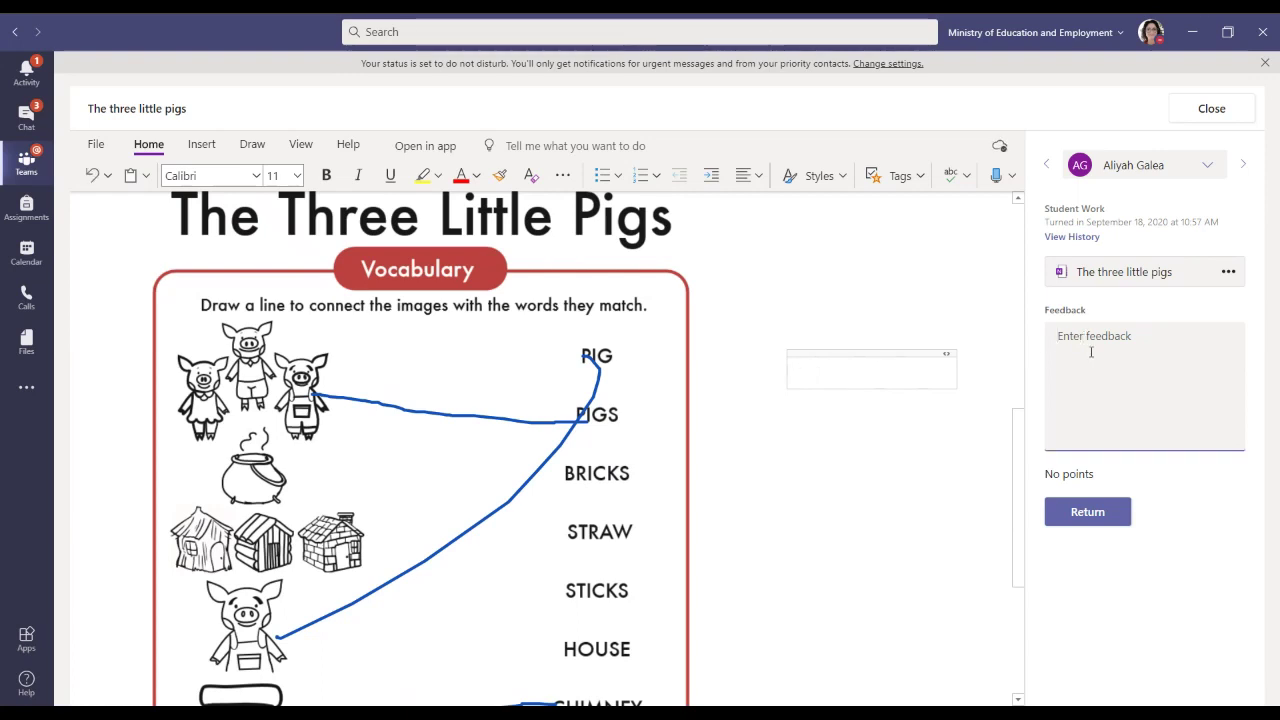
pyautogui.write('V')
pyautogui.press('BackSpace')
pyautogui.write('No')
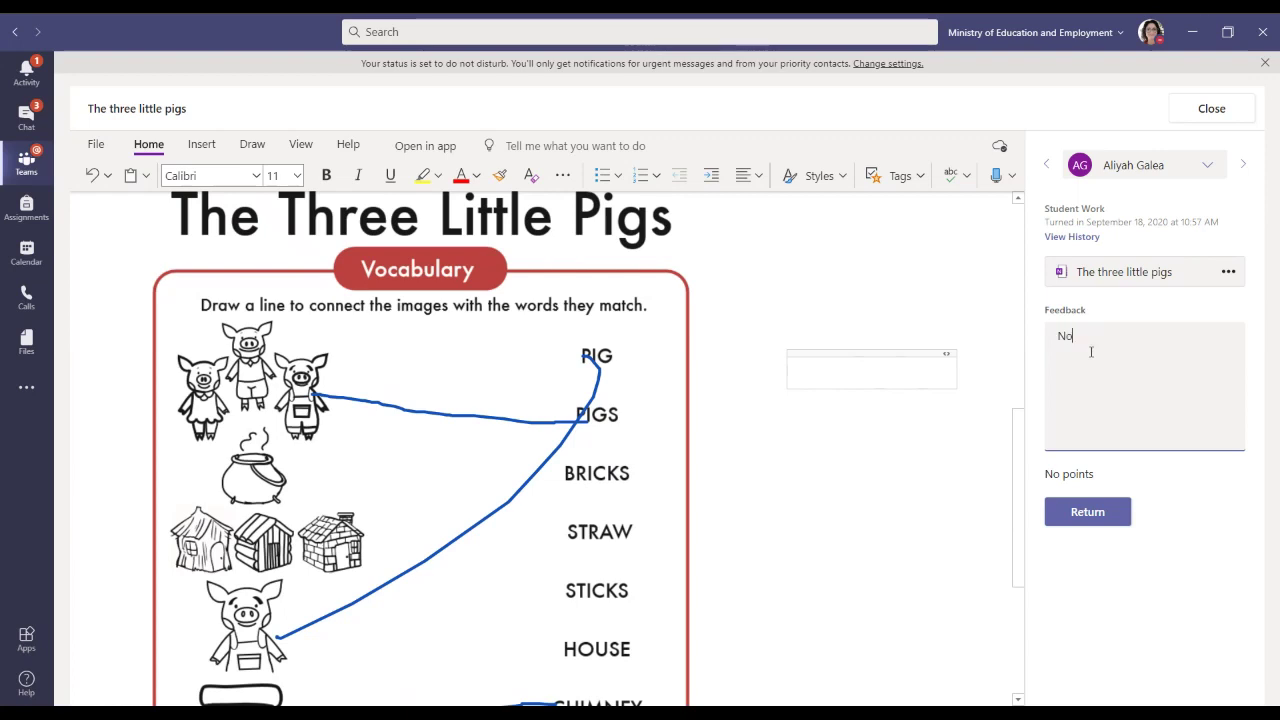
pyautogui.write('t coo')
pyautogui.write('plete')
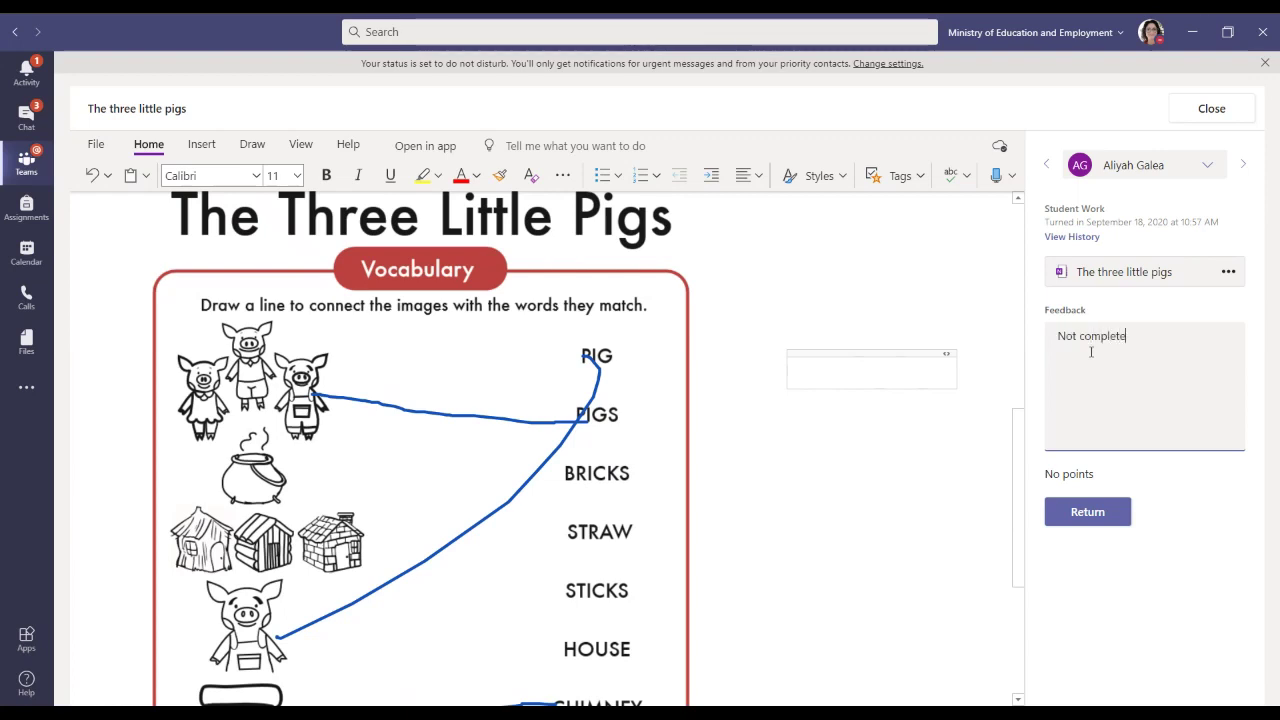
pyautogui.write('!')
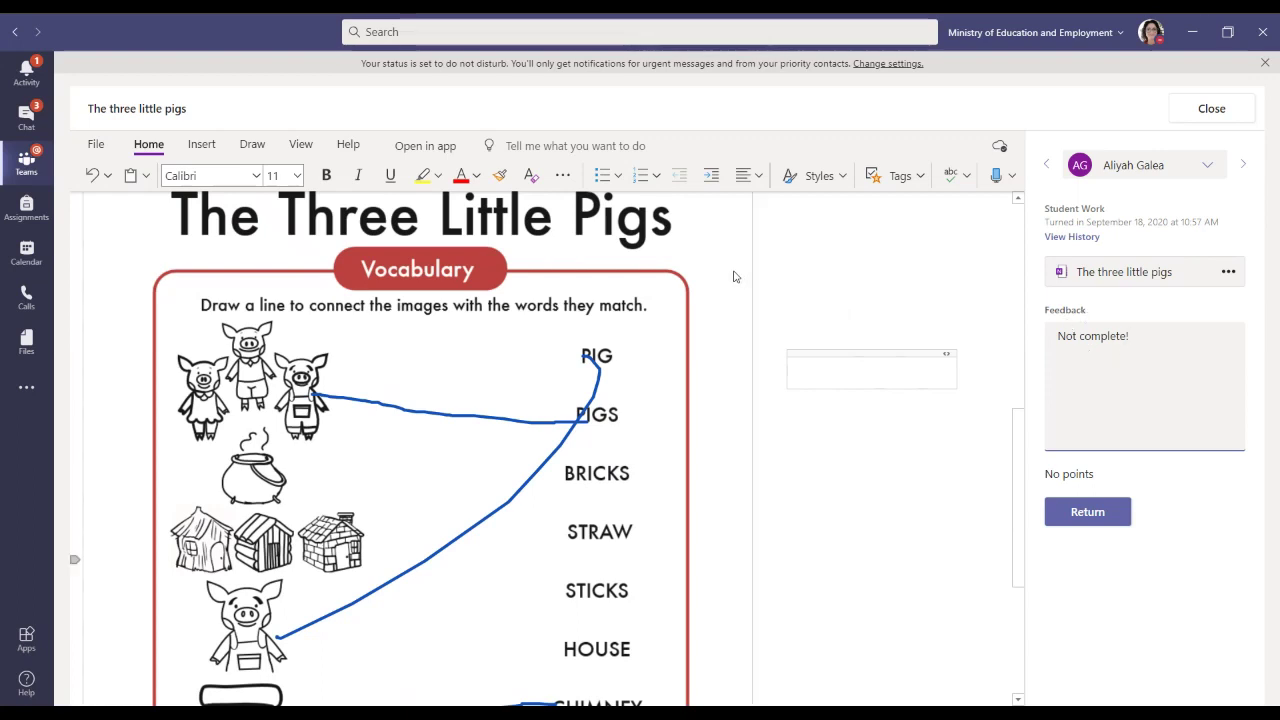
# Choose the High five sticker from the Office Drama set for the blank area beside the worksheet.
pyautogui.click(792, 327)
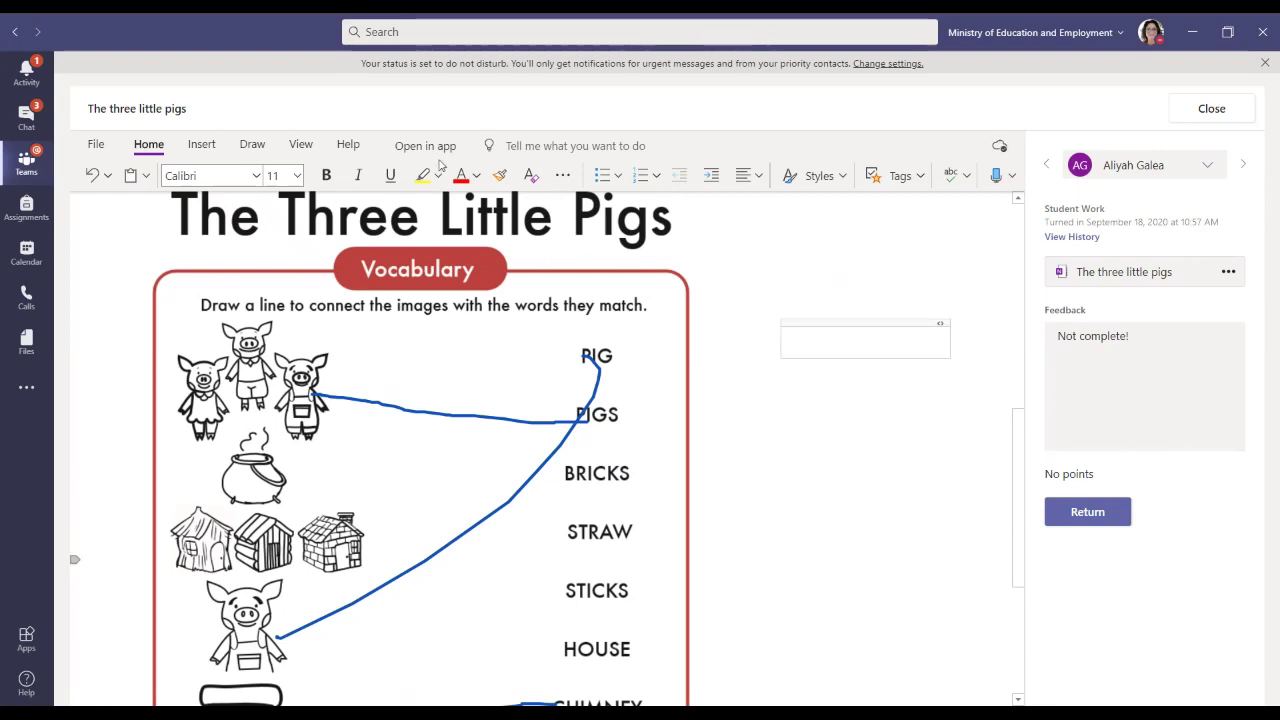
pyautogui.click(200, 145)
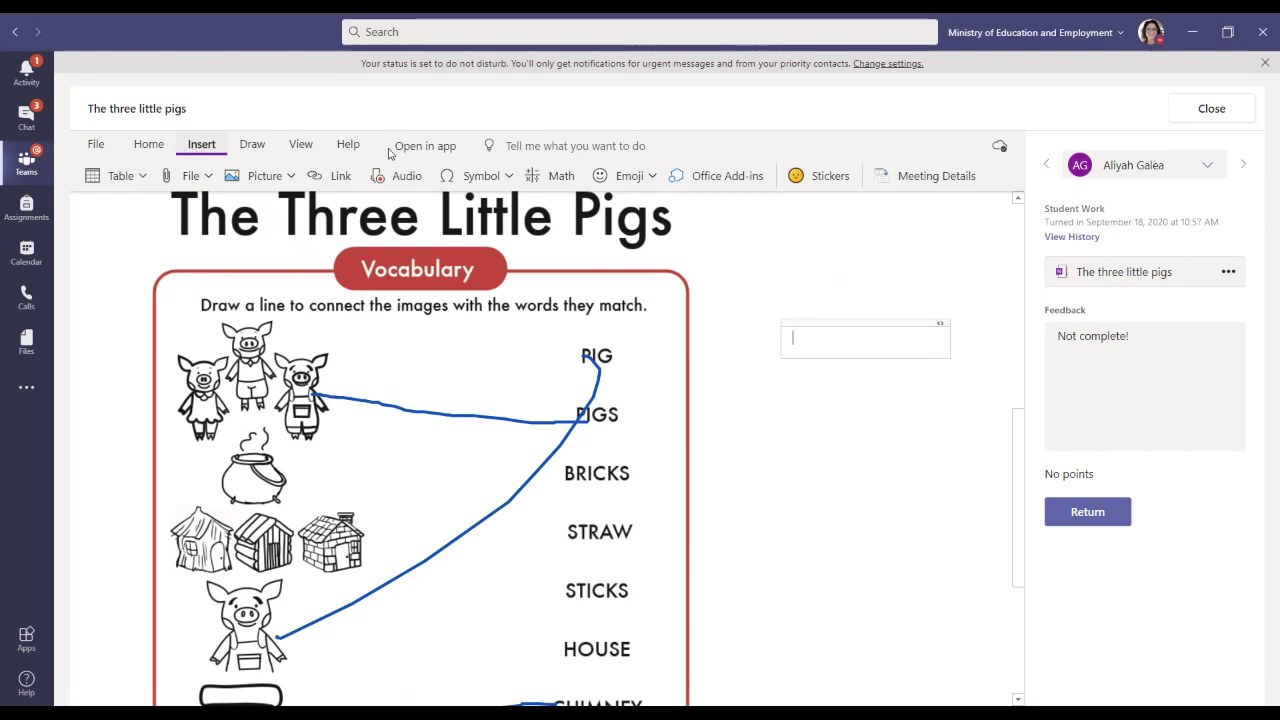
pyautogui.click(824, 178)
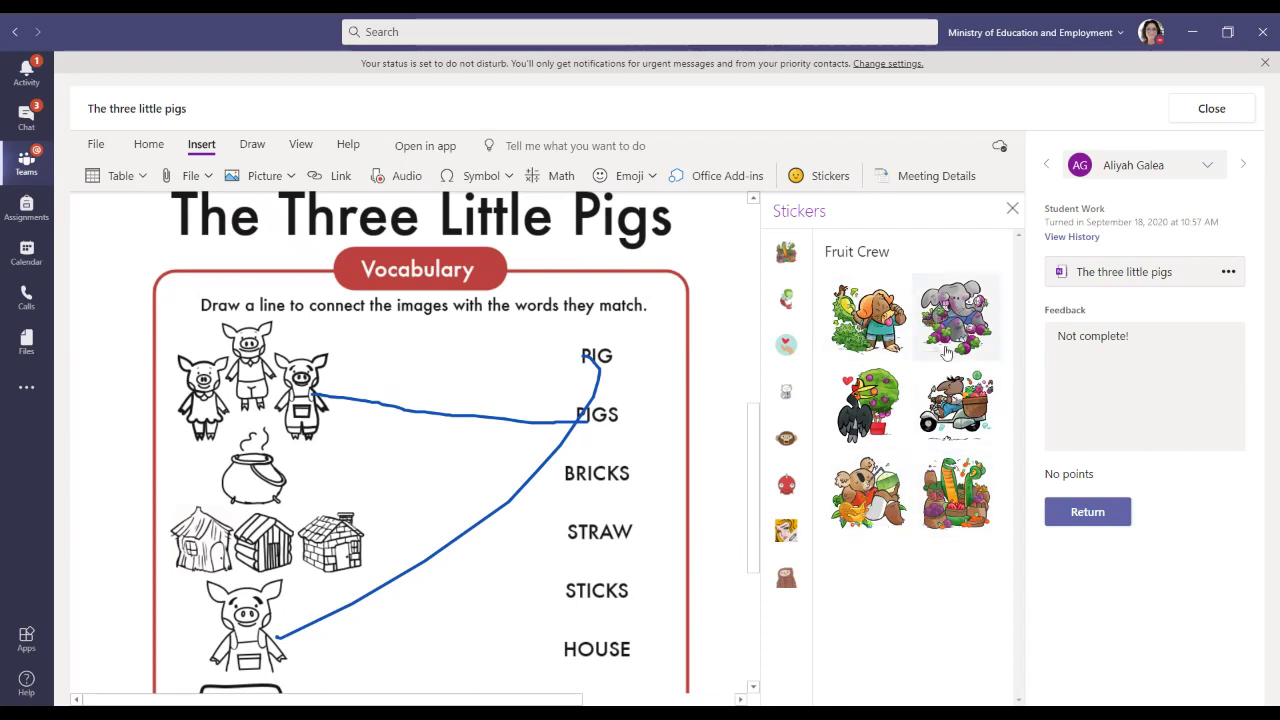
pyautogui.click(785, 535)
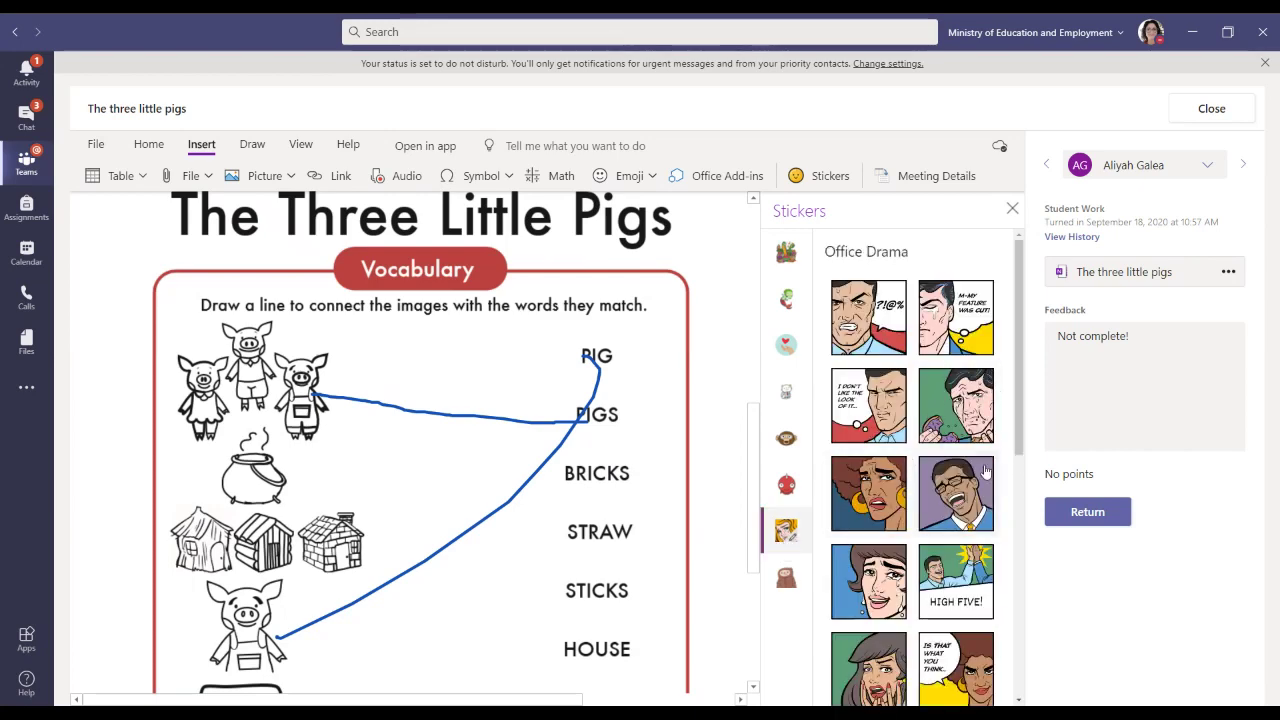
pyautogui.scroll(-2, 955, 390)
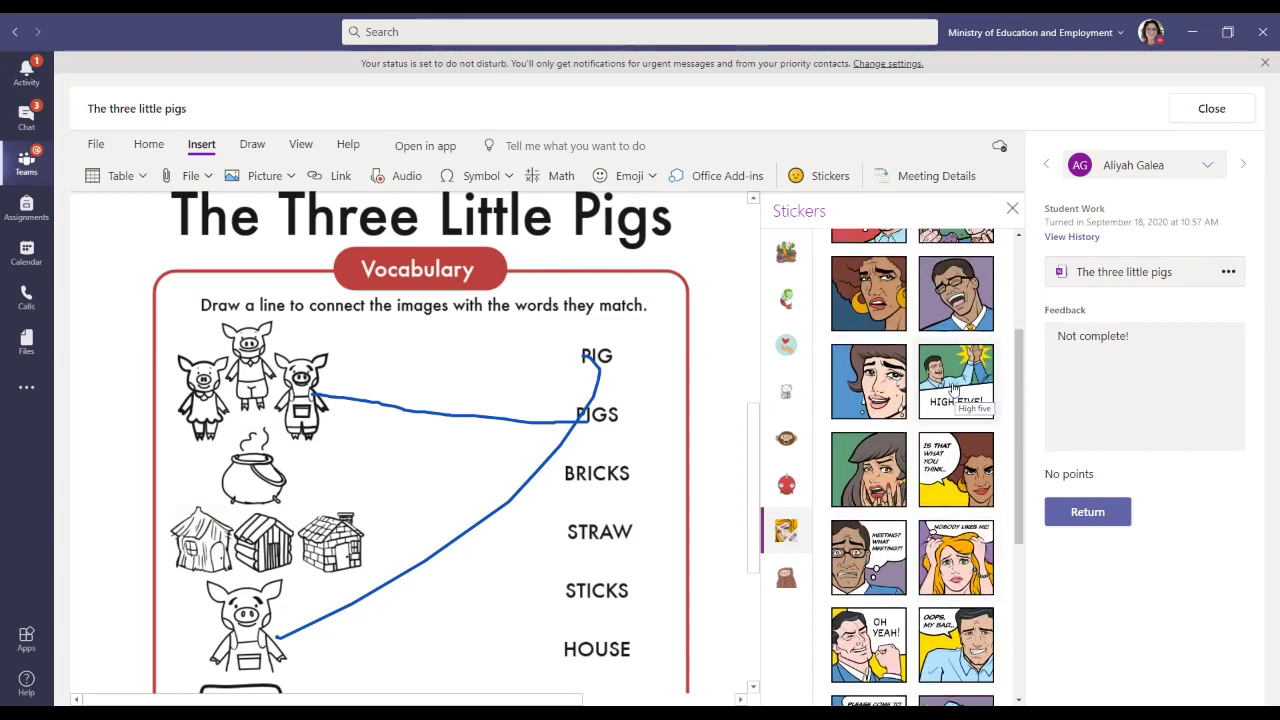
pyautogui.click(953, 388)
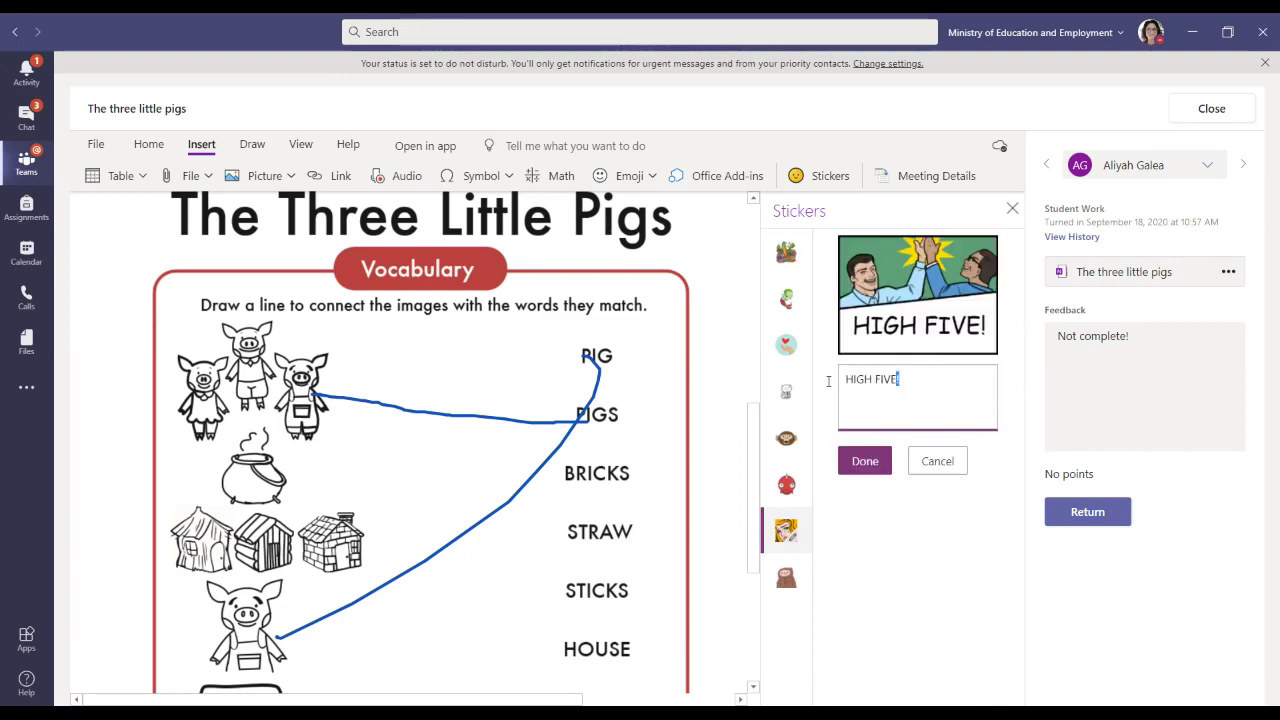
# Caption the sticker "Well done" with the student's first name and an exclamation mark, insert it on the page, and close the sticker list.
pyautogui.hotkey('ctrl', 'a')
pyautogui.write('Well ')
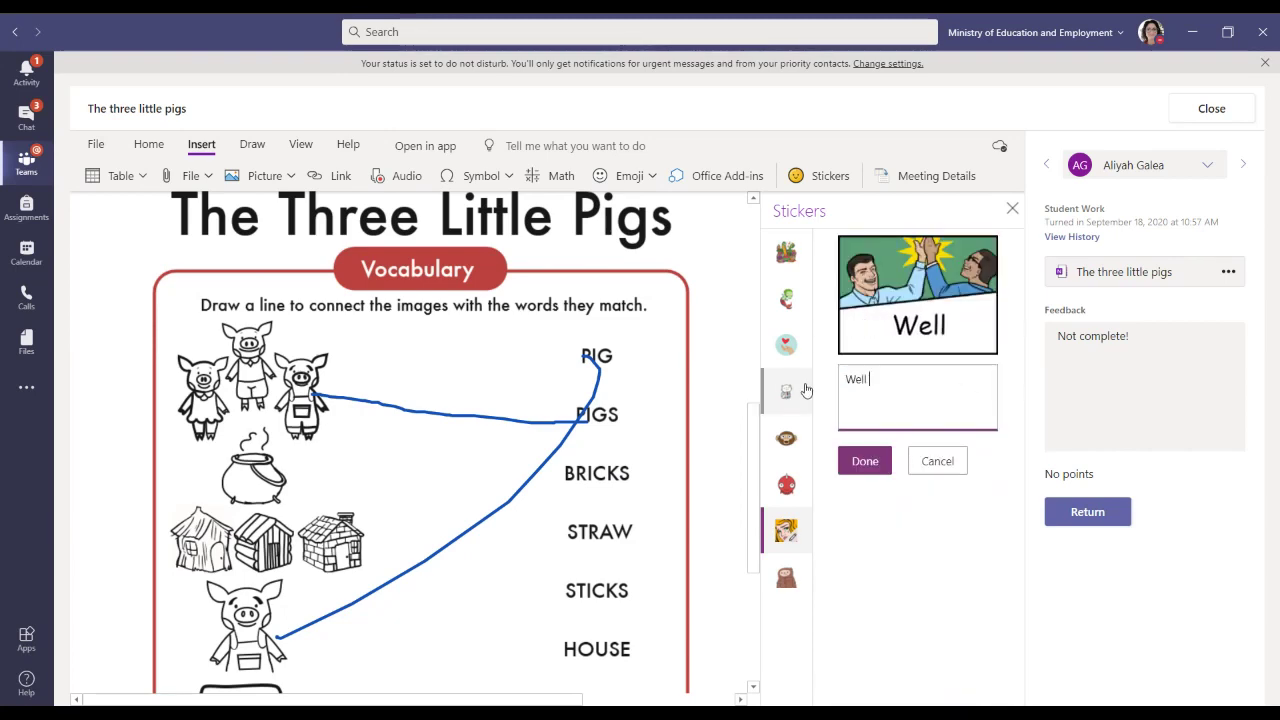
pyautogui.write('done')
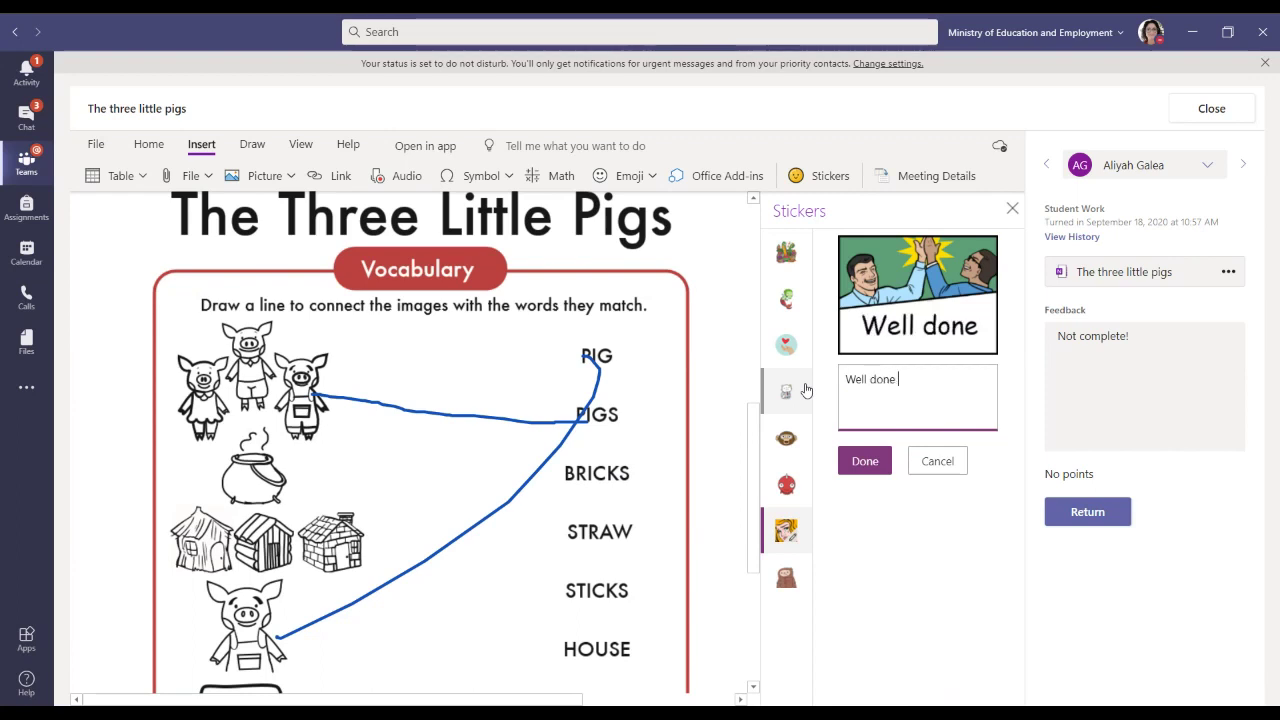
pyautogui.write(' Aliyah!')
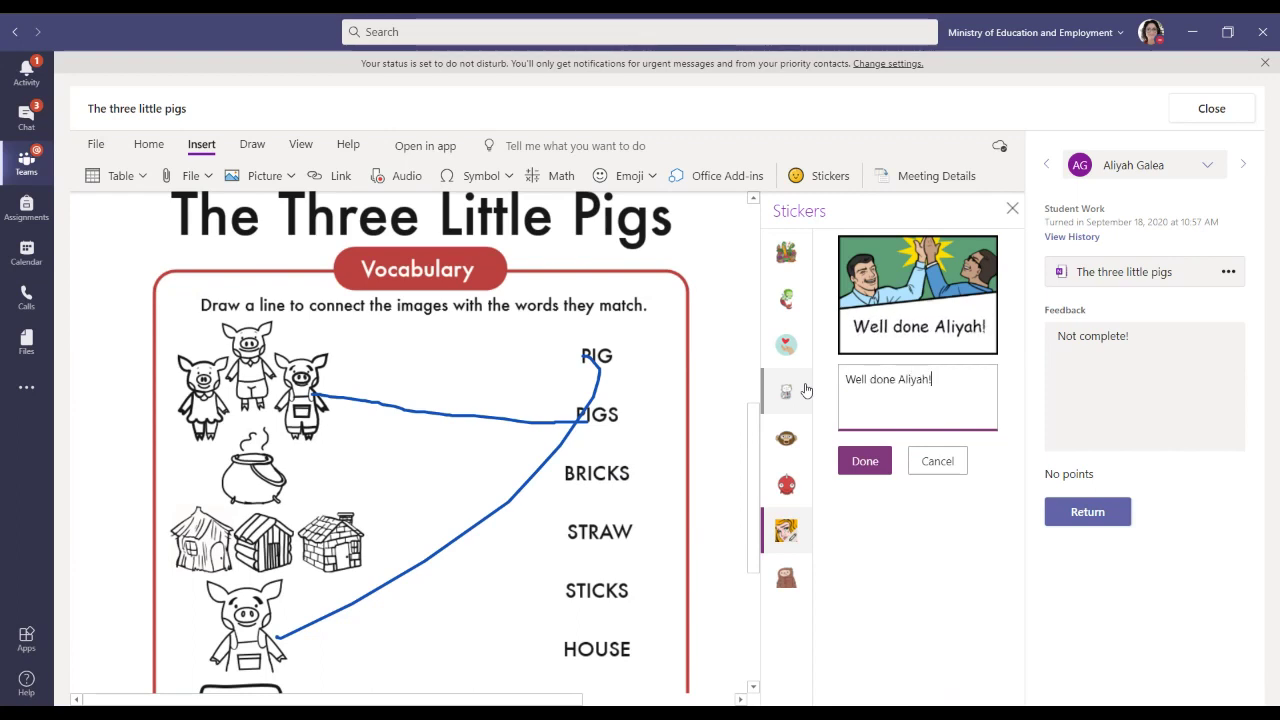
pyautogui.click(866, 466)
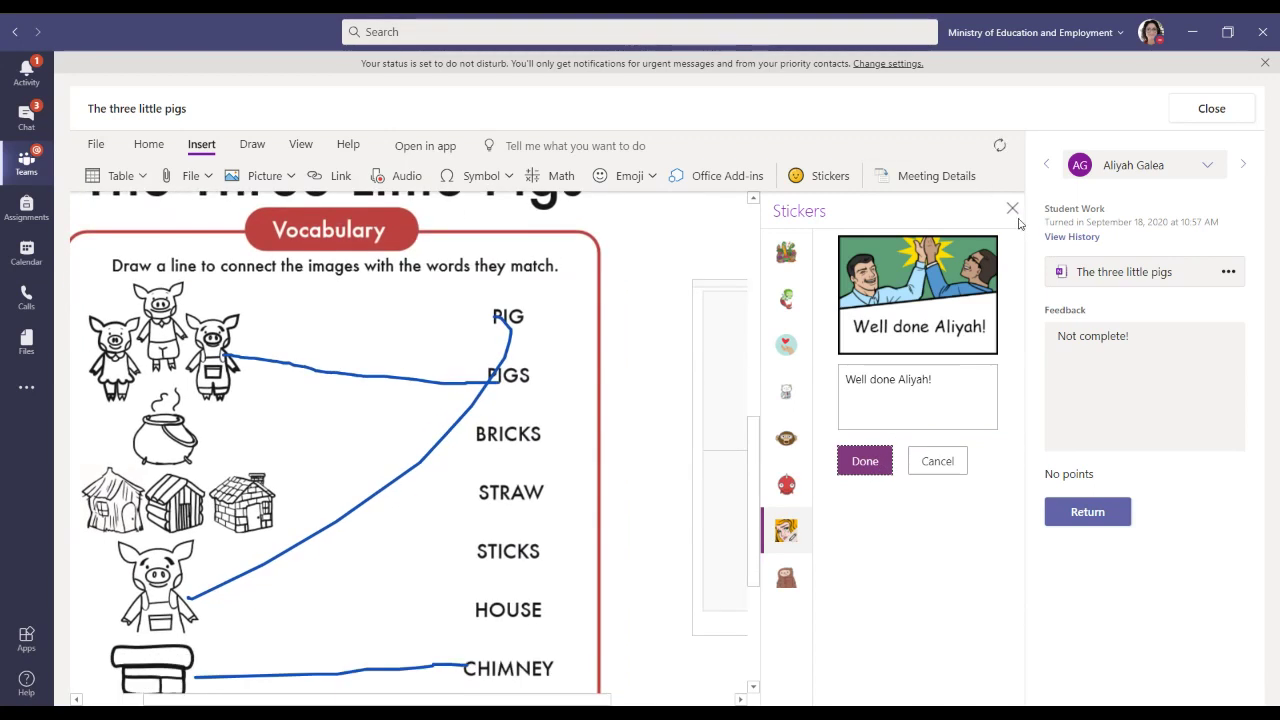
pyautogui.click(1012, 209)
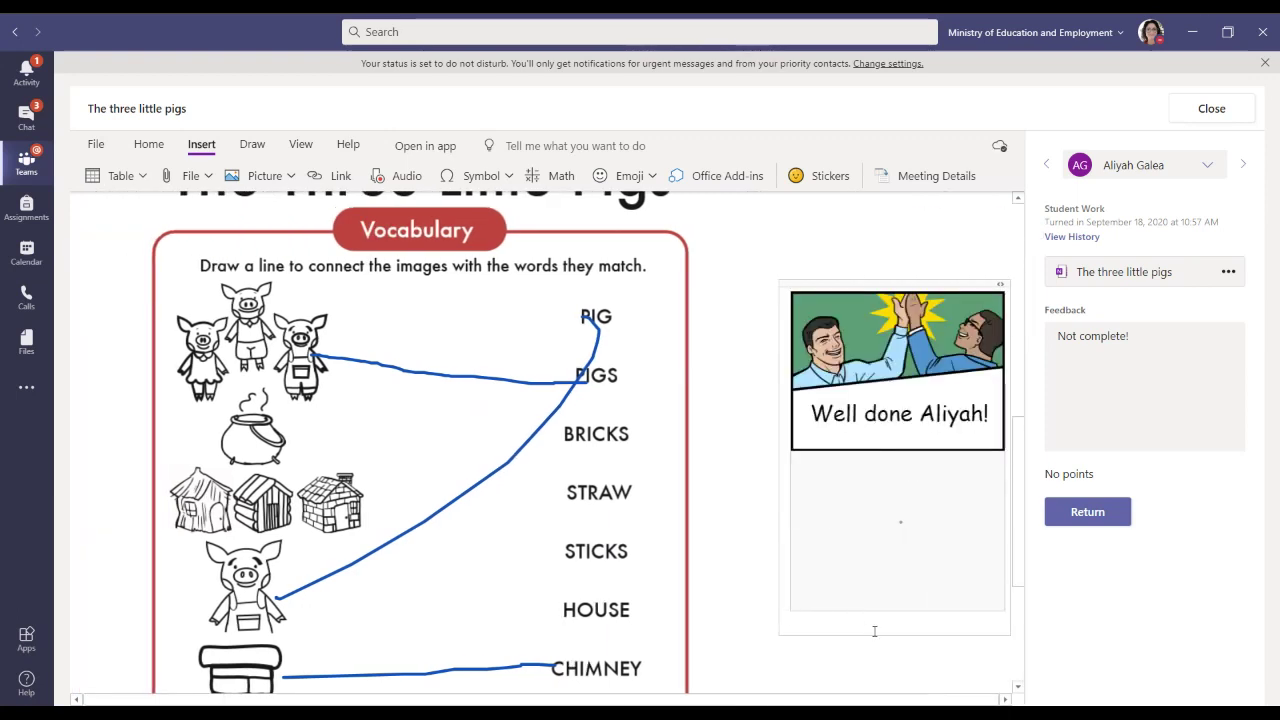
# Look over the marked page with its sticker and return the work to the student.
pyautogui.scroll(-2, 874, 631)
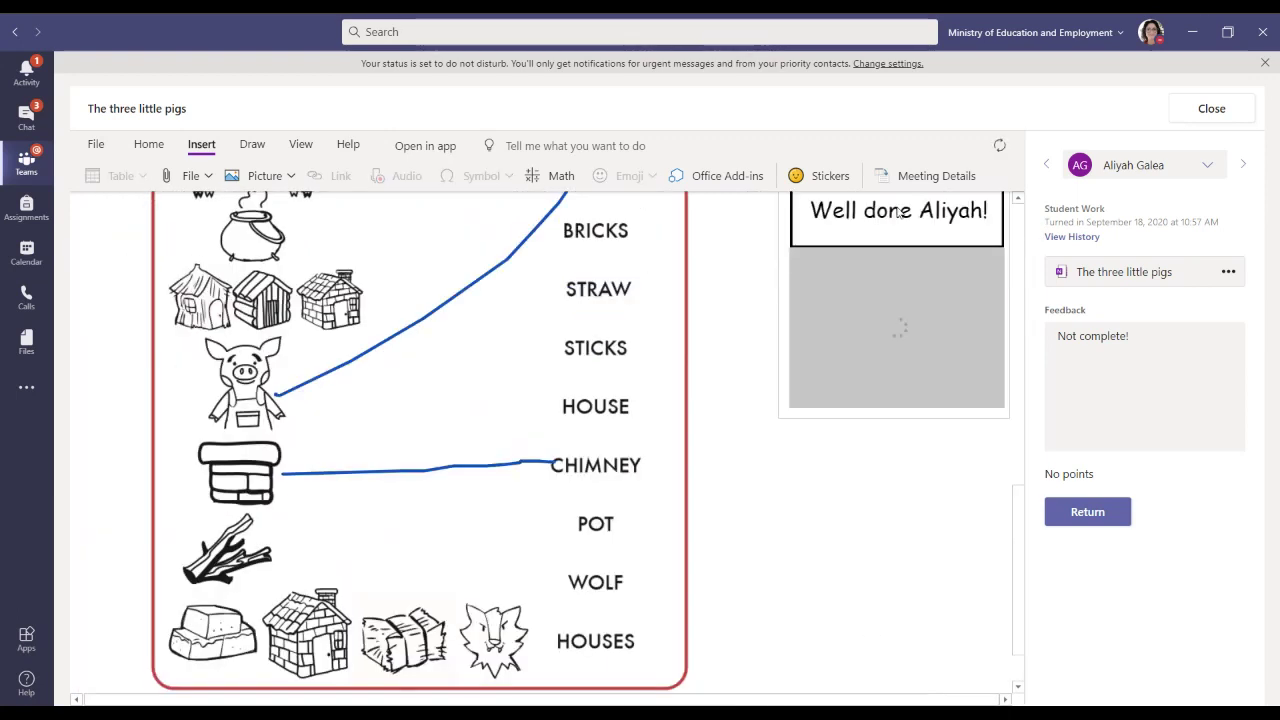
pyautogui.scroll(3, 983, 363)
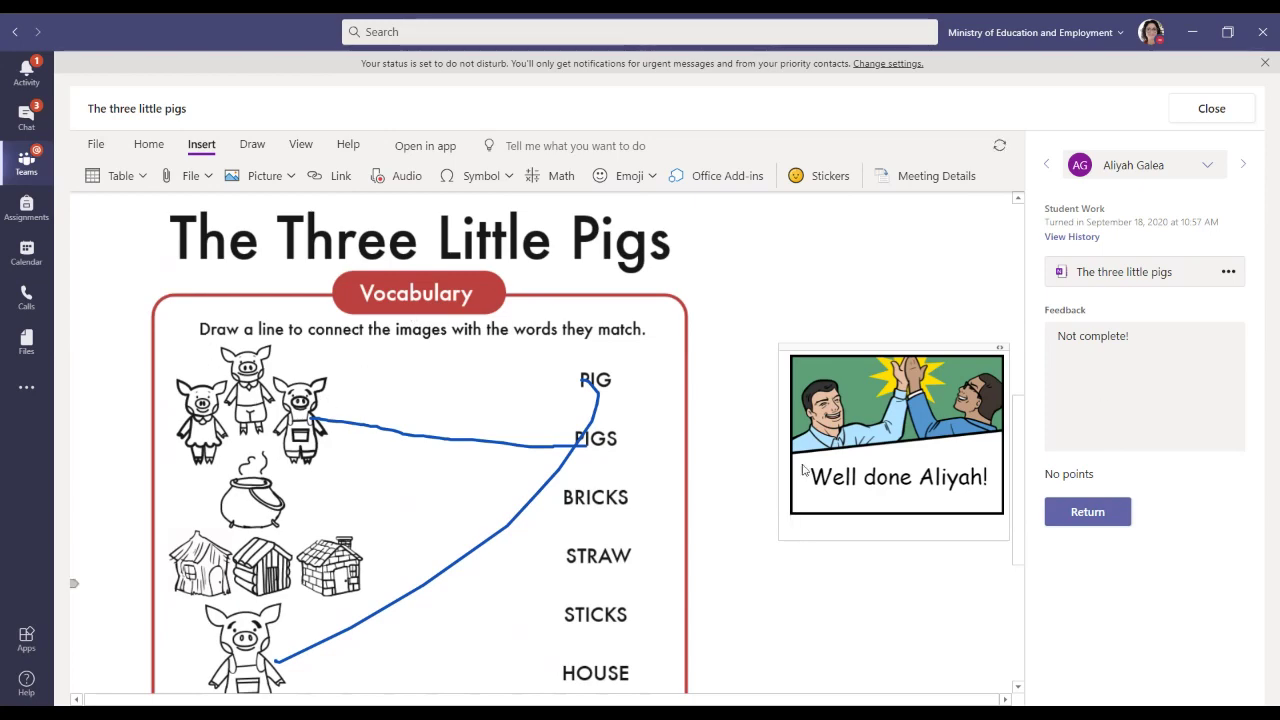
pyautogui.scroll(5, 760, 400)
pyautogui.scroll(-4, 426, 523)
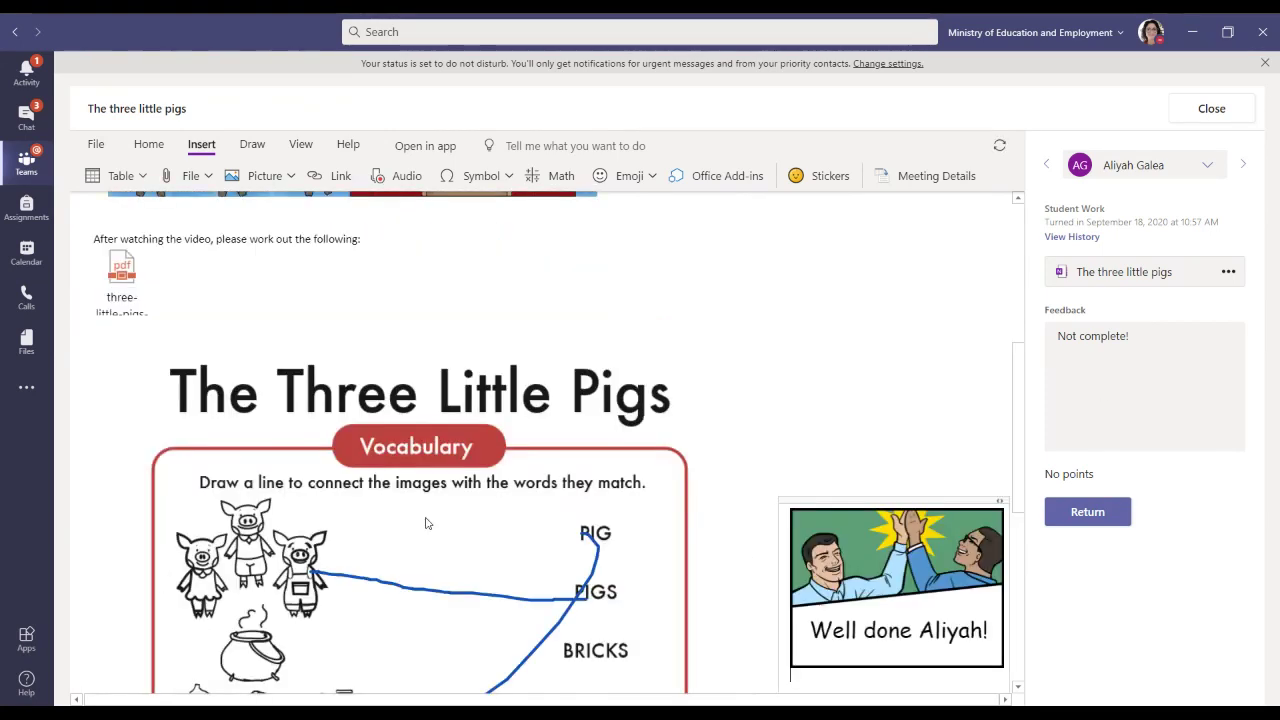
pyautogui.scroll(-4, 654, 537)
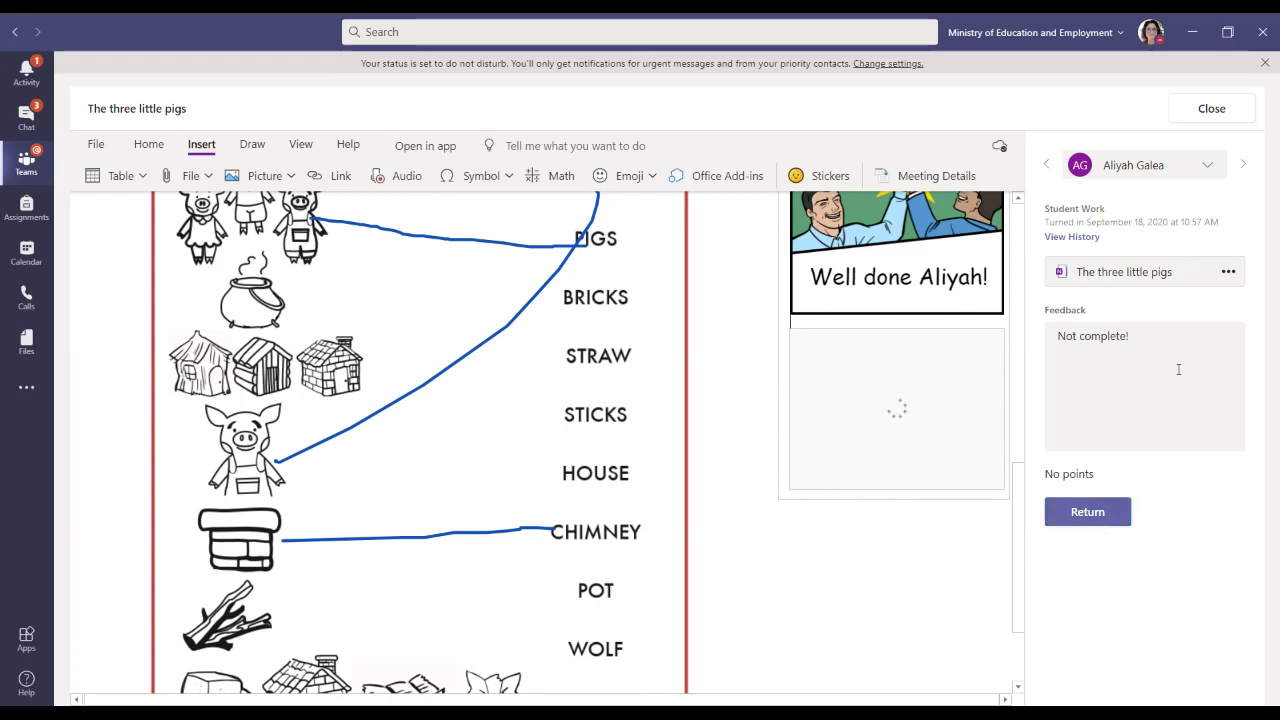
pyautogui.click(1088, 514)
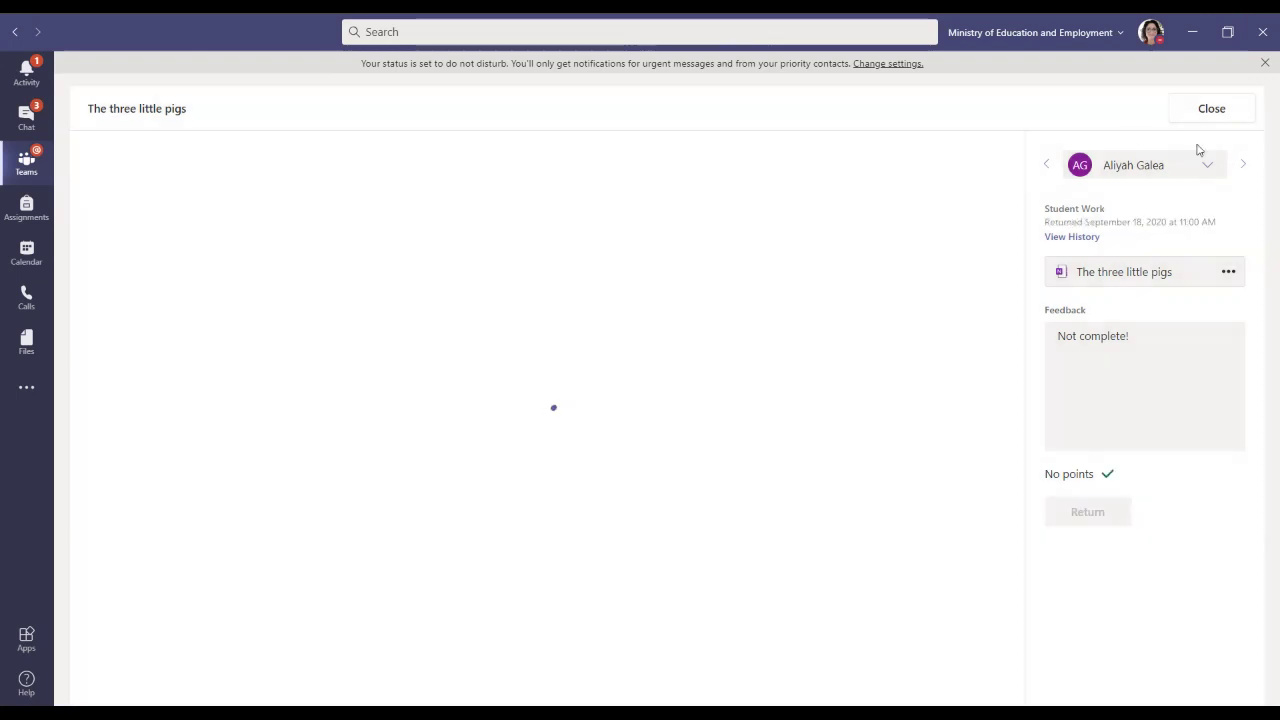
# View the history of the student's submission and go back to the feedback details.
pyautogui.click(1245, 166)
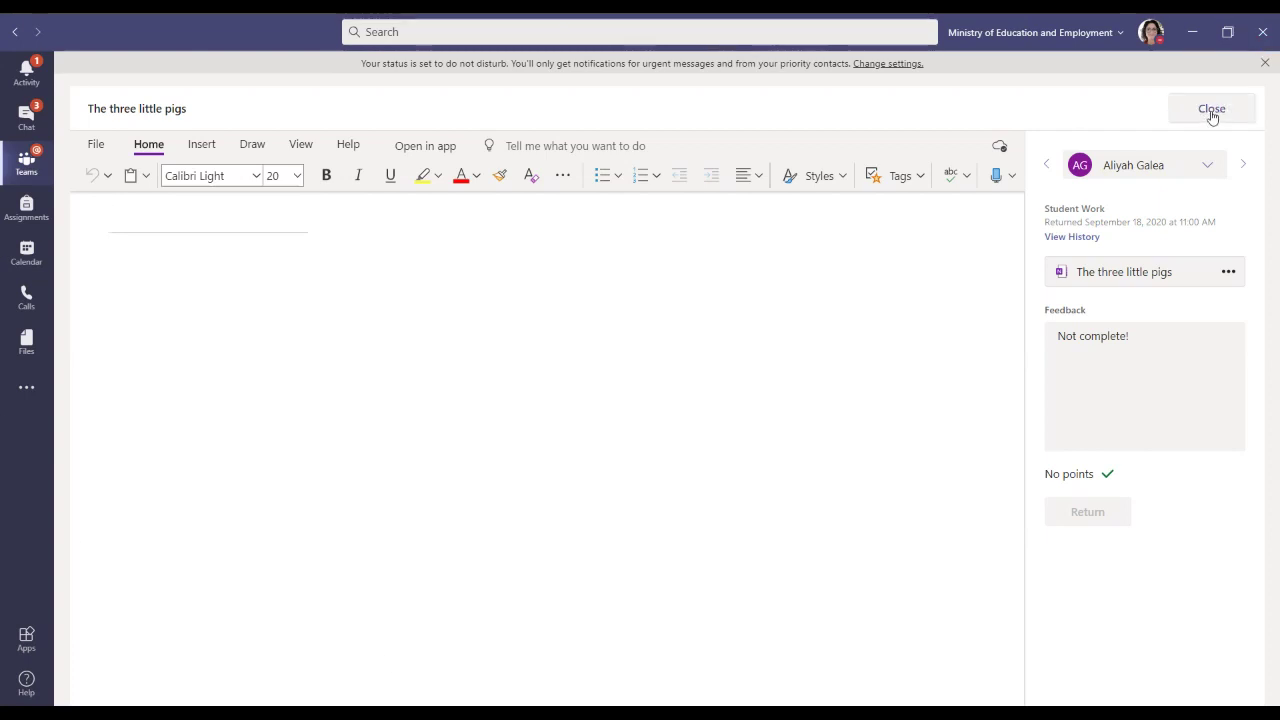
pyautogui.click(1073, 237)
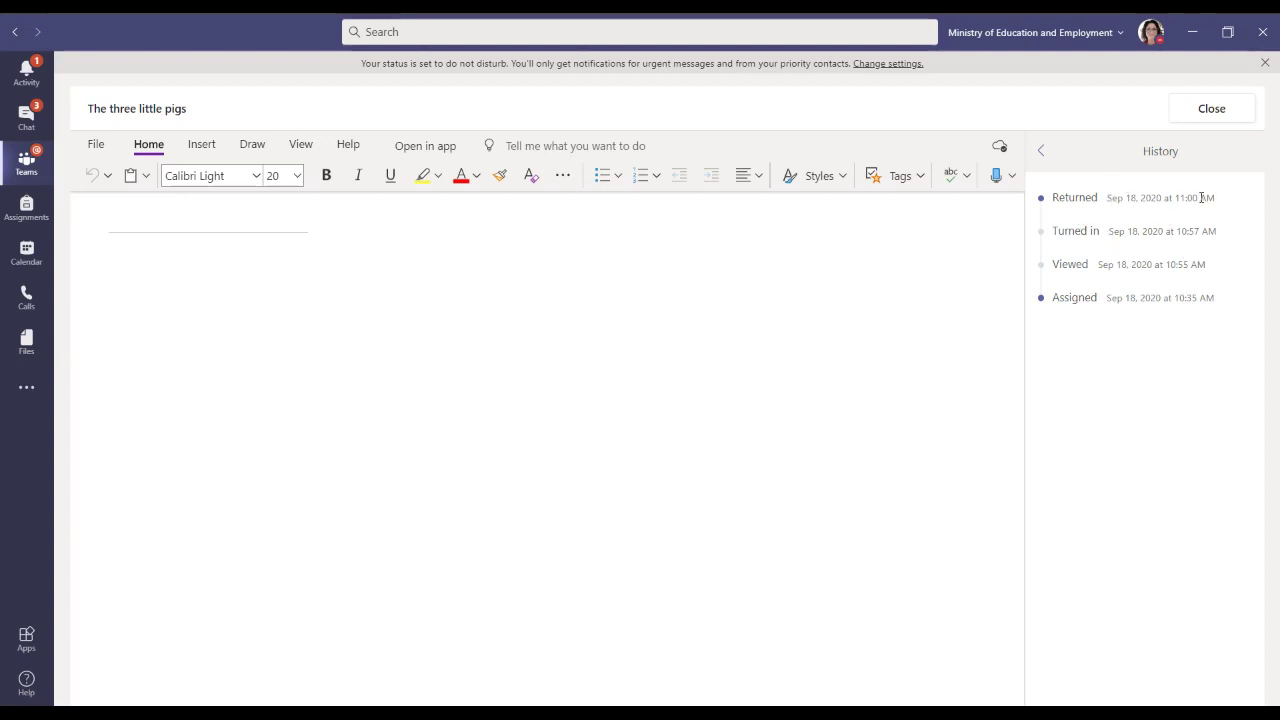
pyautogui.click(1044, 152)
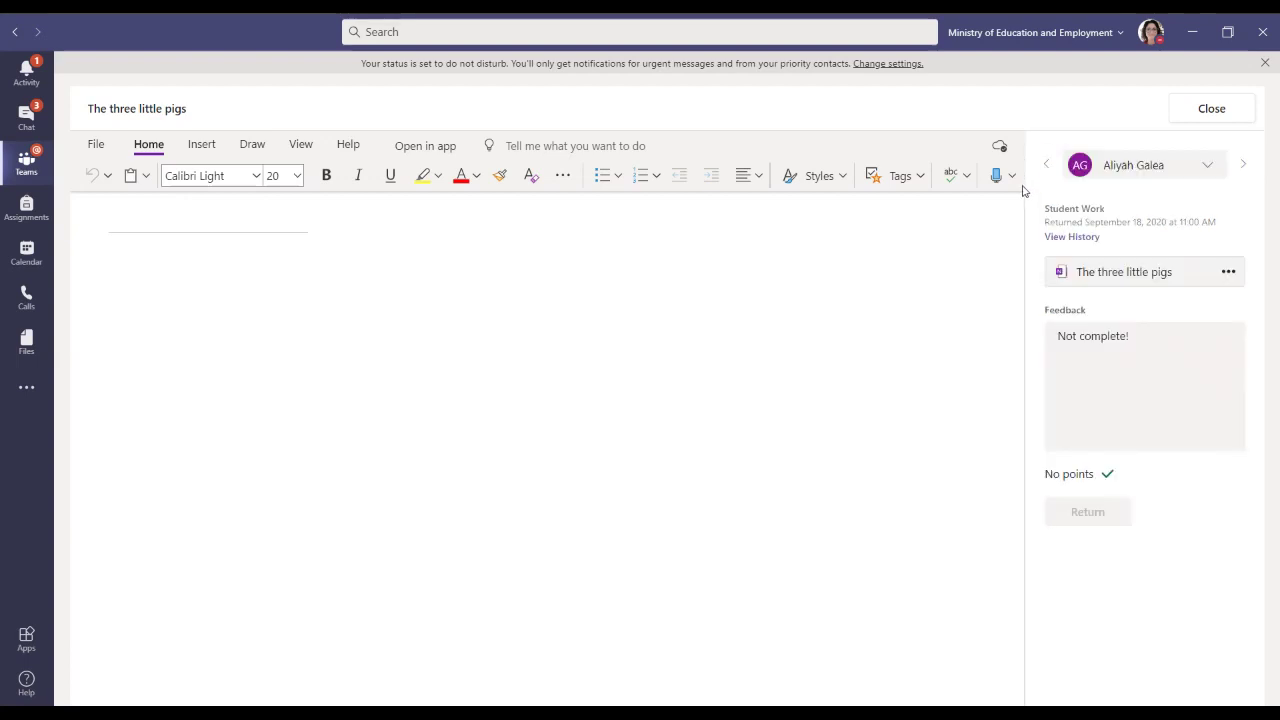
# Close the student's work, leave the assignment, and open the class grades overview.
pyautogui.click(1212, 107)
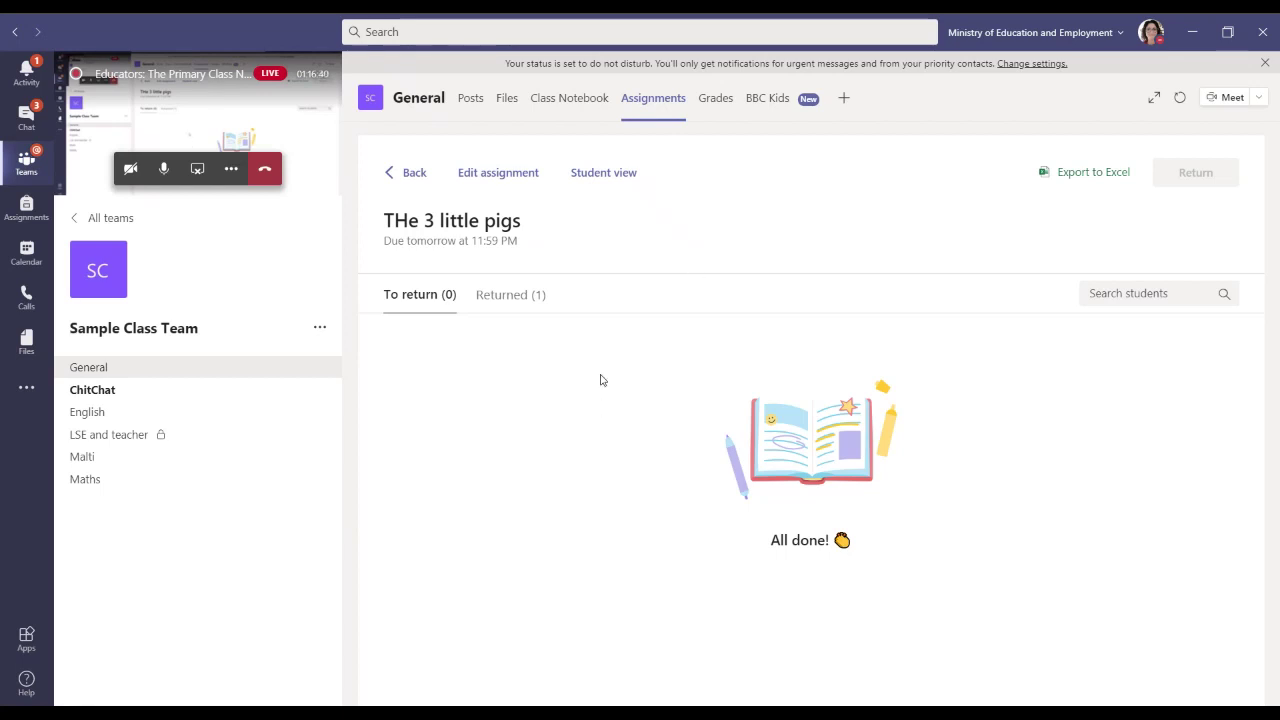
pyautogui.click(395, 174)
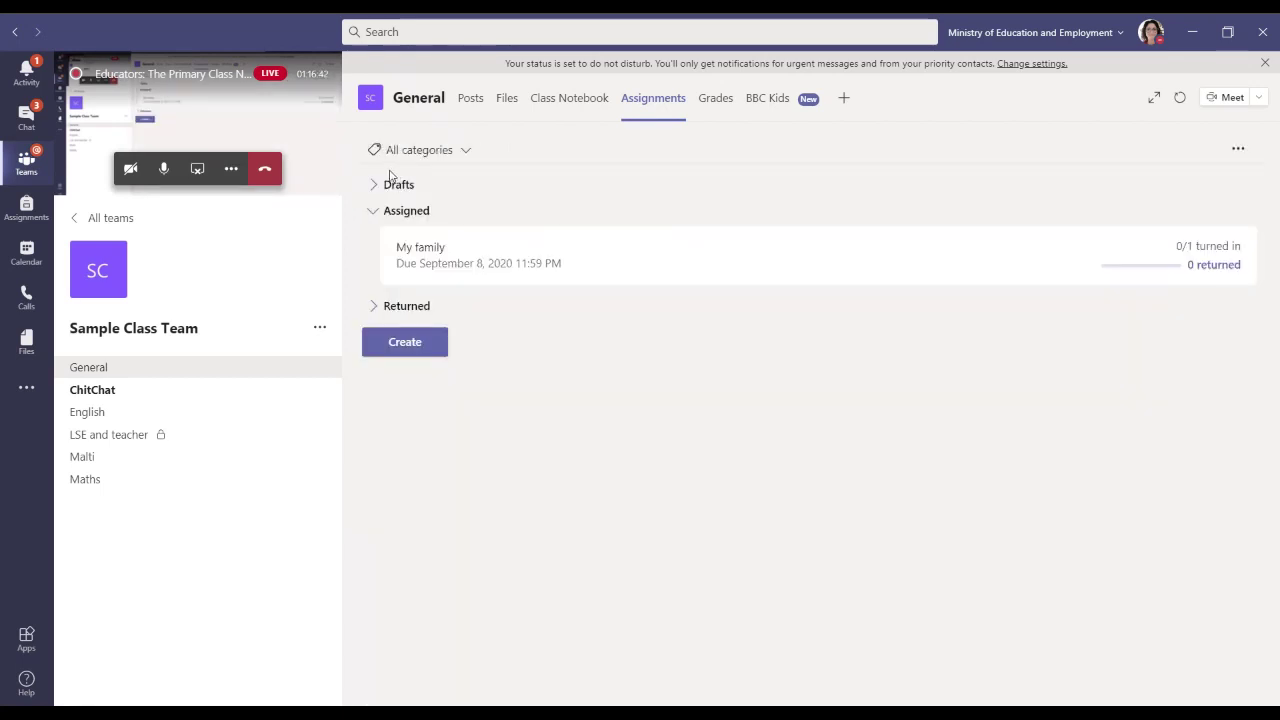
pyautogui.click(674, 106)
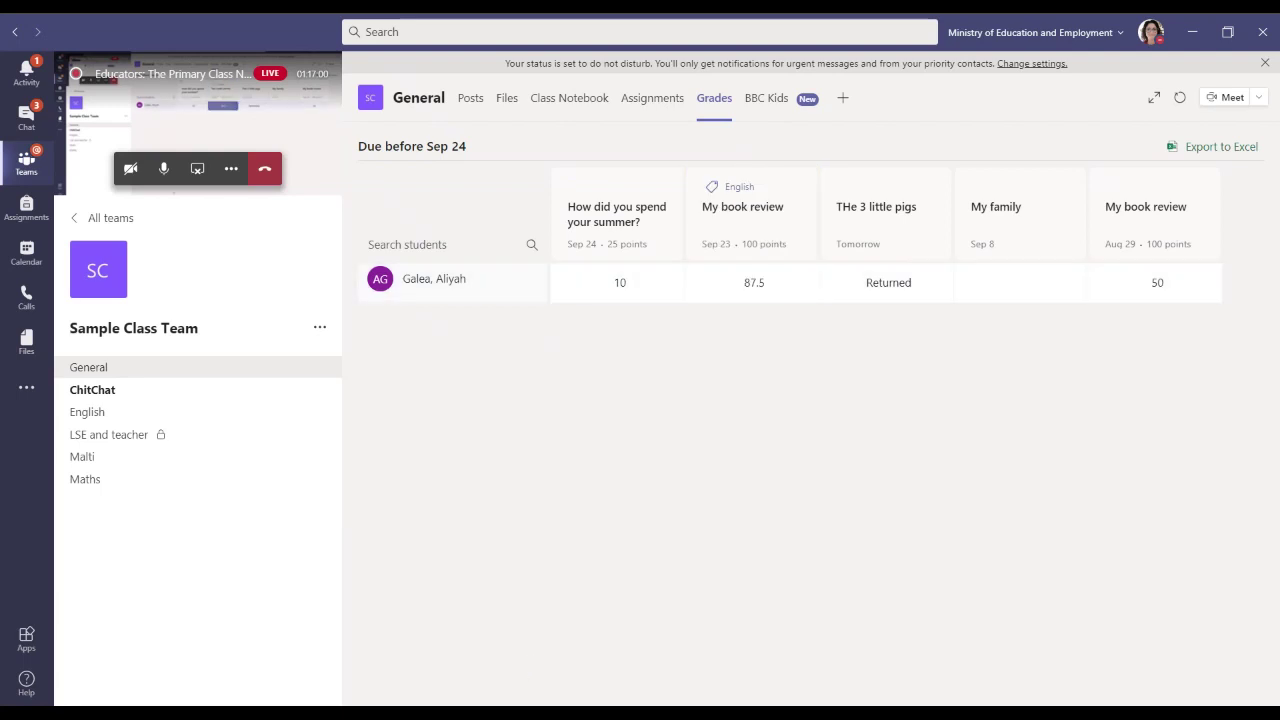
# In the student's browser Teams, open the returned "THe 3 little pigs" assignment, read the feedback, and view its notebook page.
pyautogui.click(200, 170)
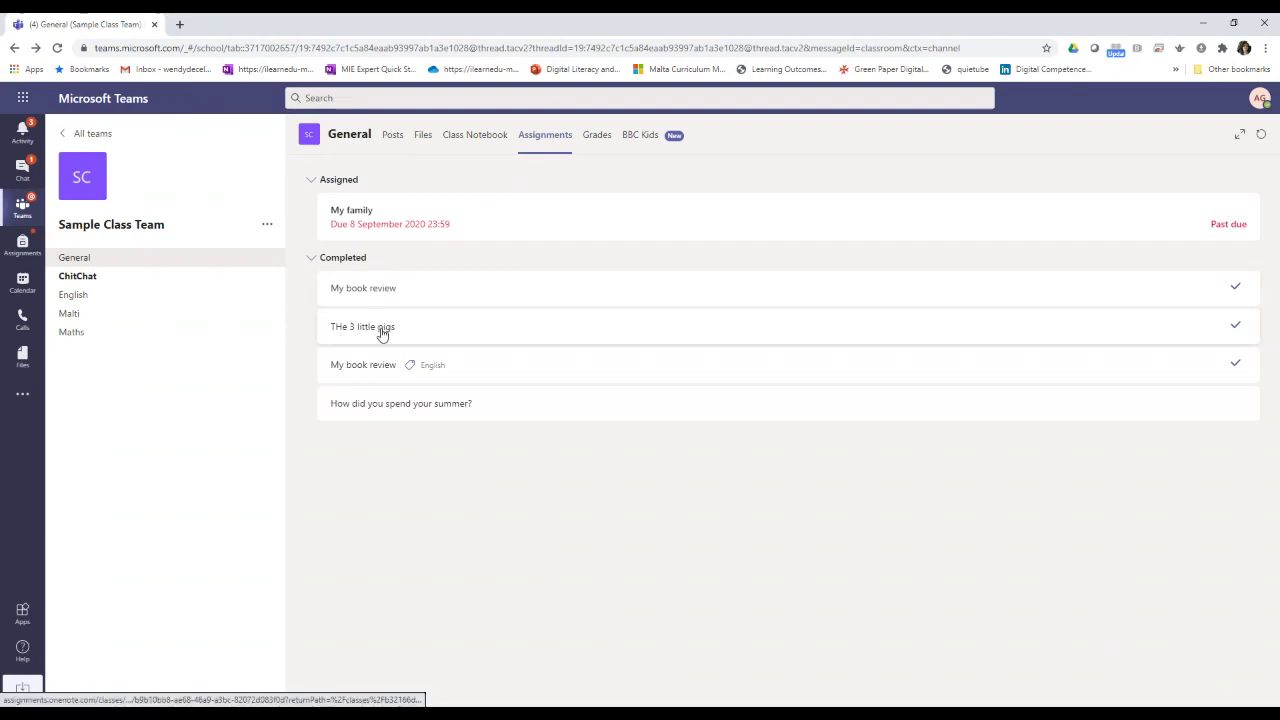
pyautogui.click(382, 334)
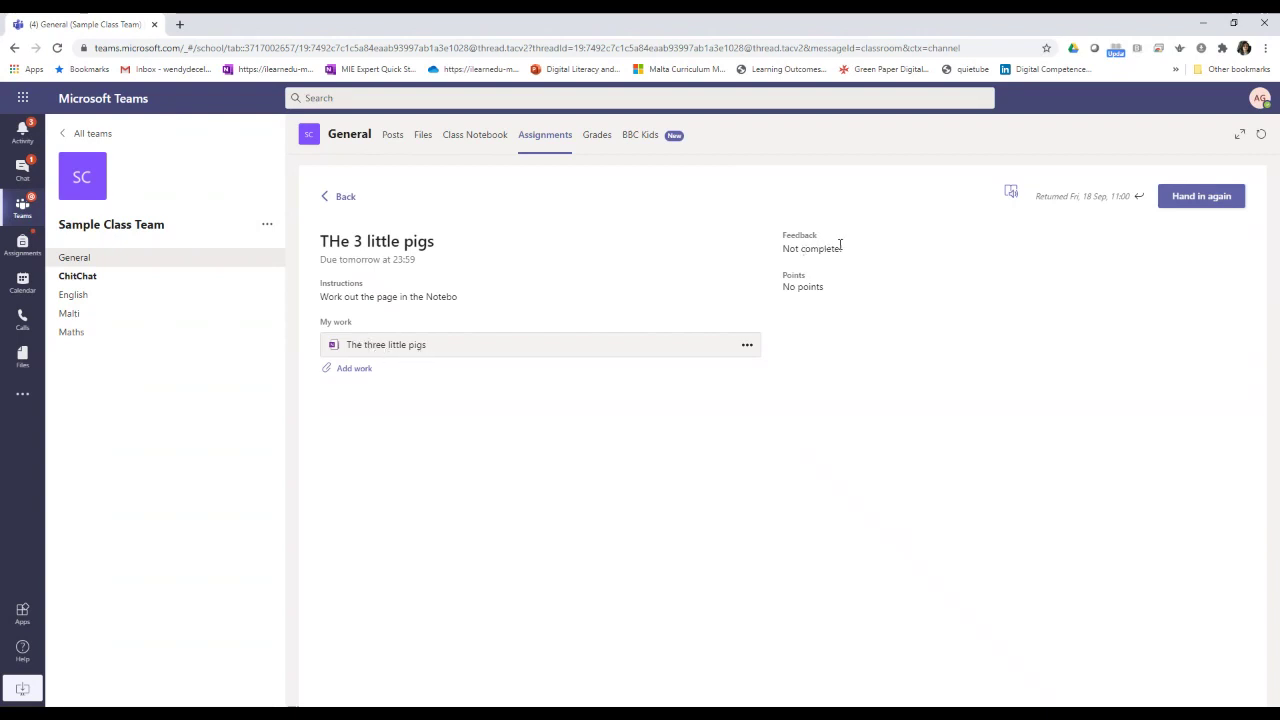
pyautogui.moveTo(840, 244); pyautogui.dragTo(763, 266)
pyautogui.click(503, 374)
pyautogui.click(393, 345)
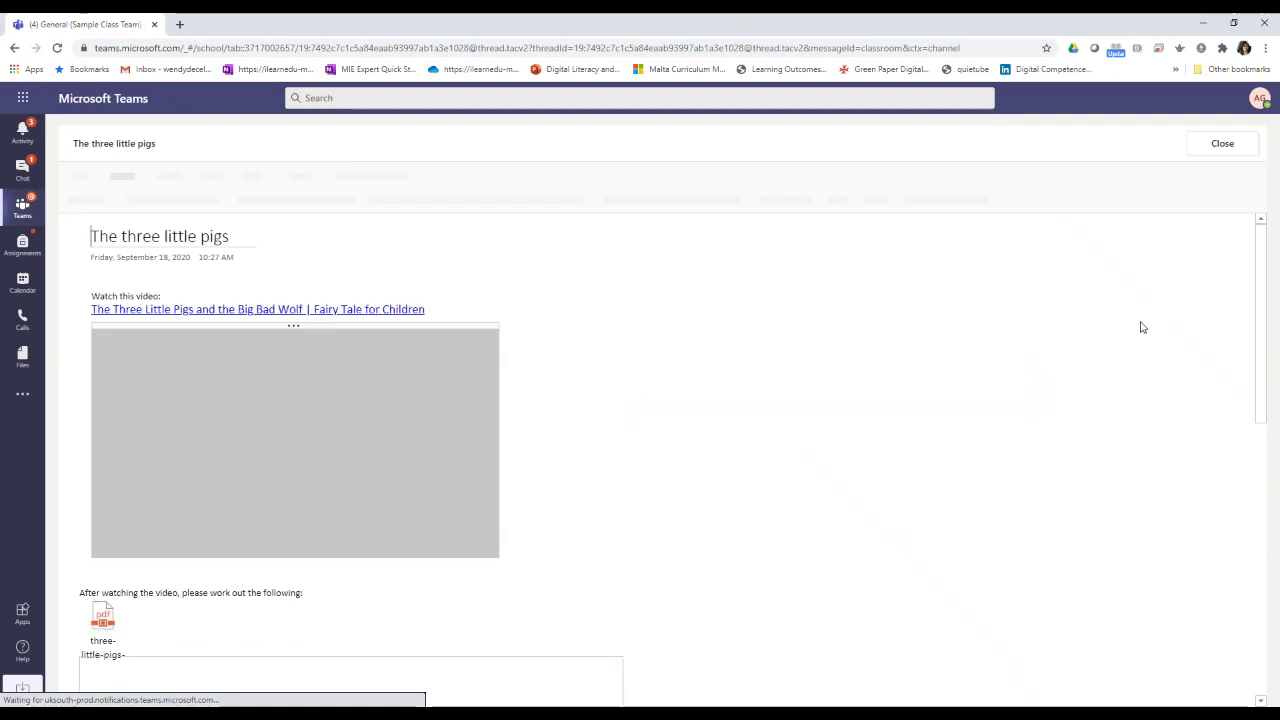
pyautogui.scroll(-4, 1123, 349)
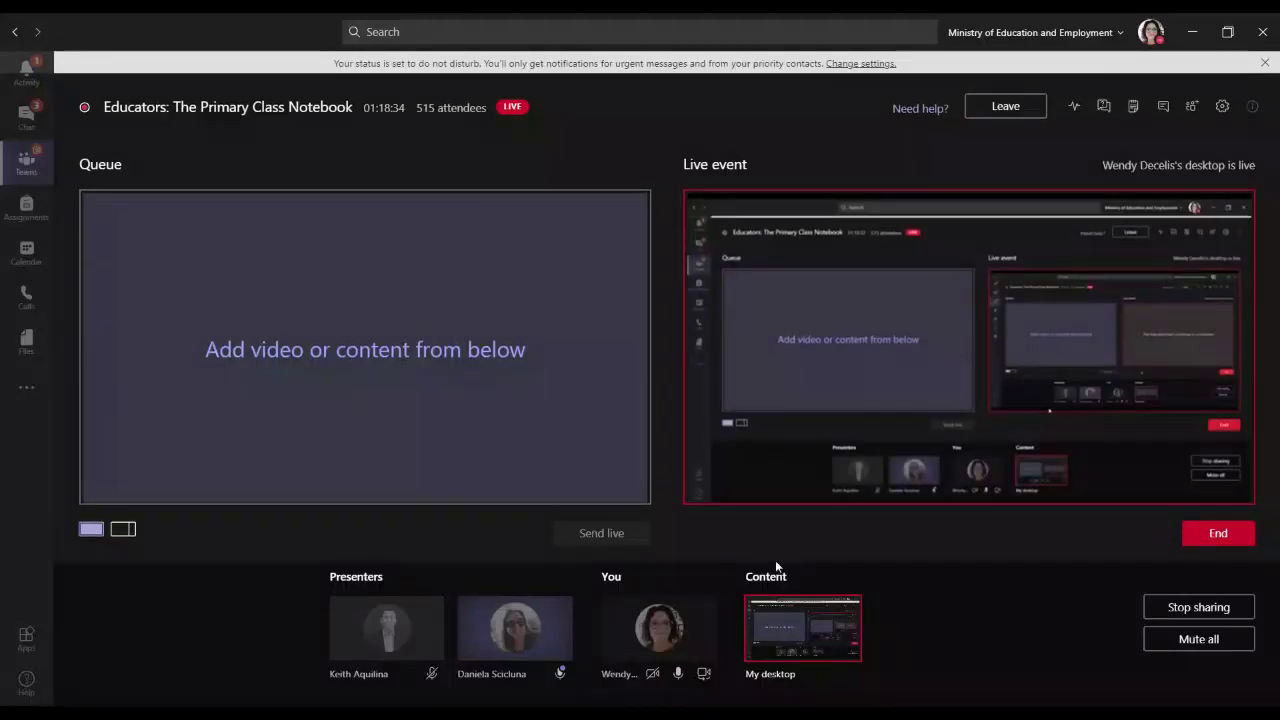
# Return to the teacher's Sample Class Team in the Teams app and show the Class Notebook's sections and pages.
pyautogui.click(28, 162)
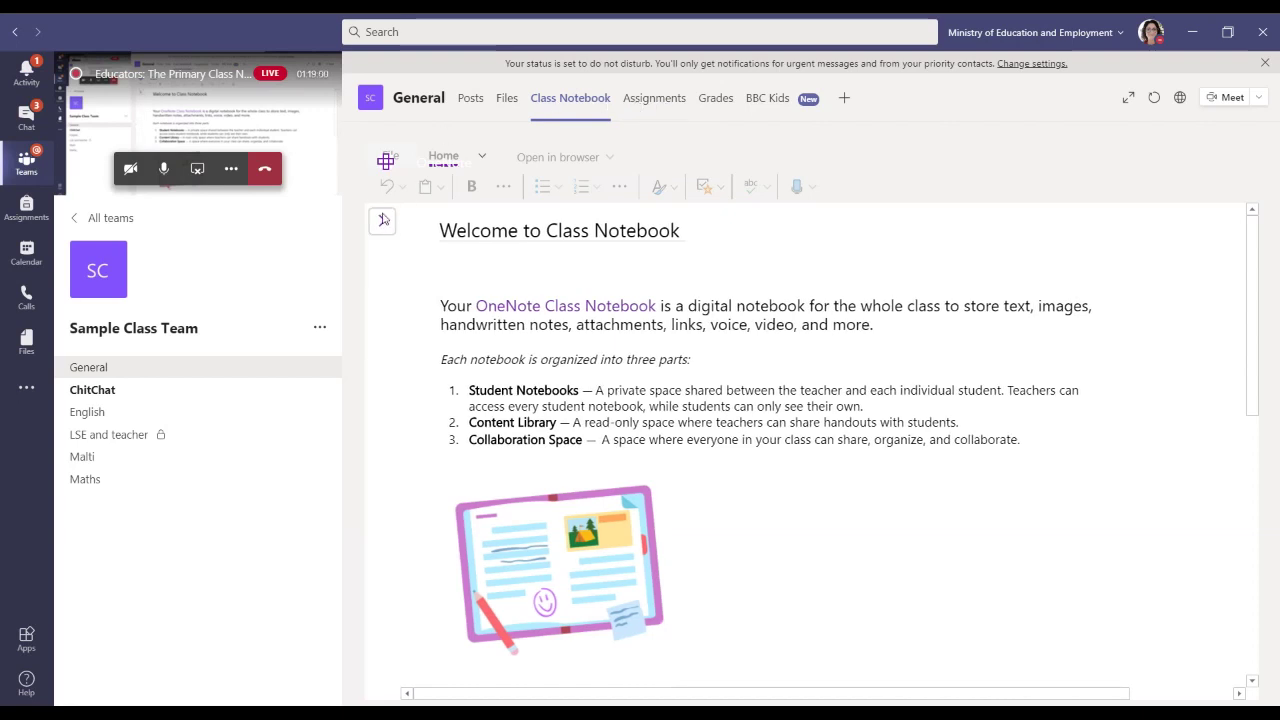
pyautogui.click(382, 223)
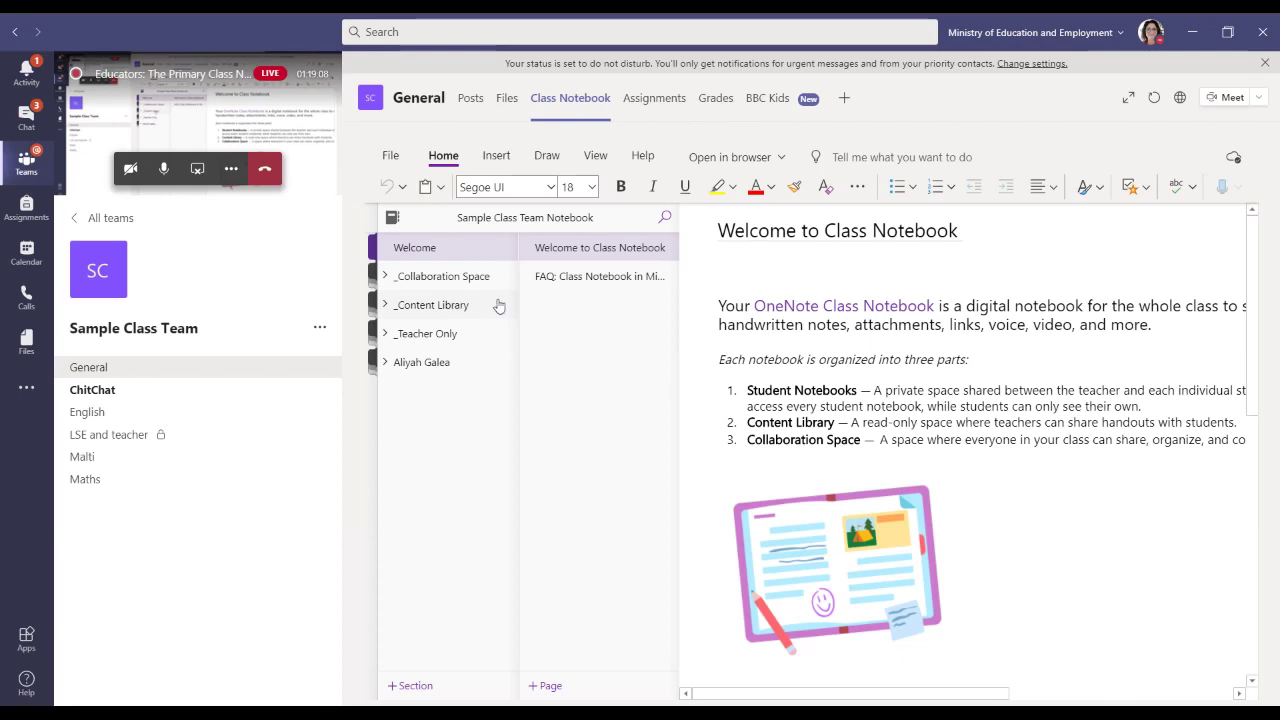
# Open the Science section of the Content Library and title its untitled page "New task".
pyautogui.click(444, 308)
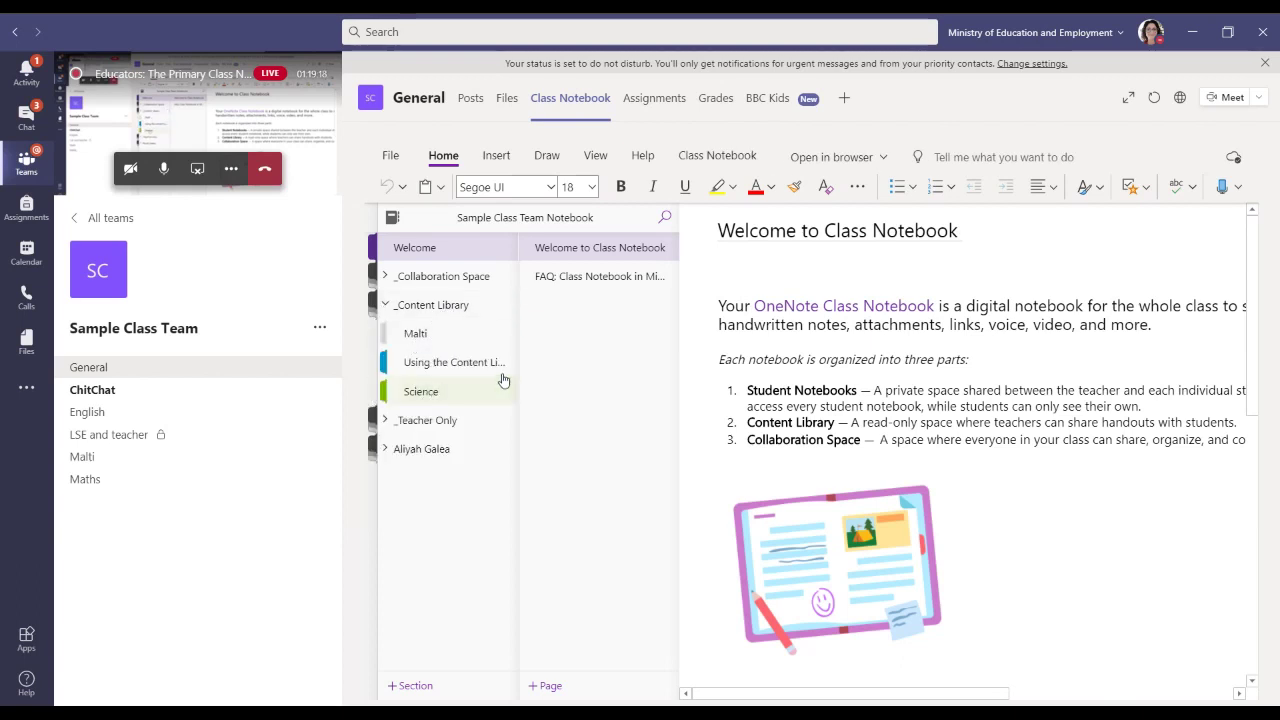
pyautogui.click(503, 374)
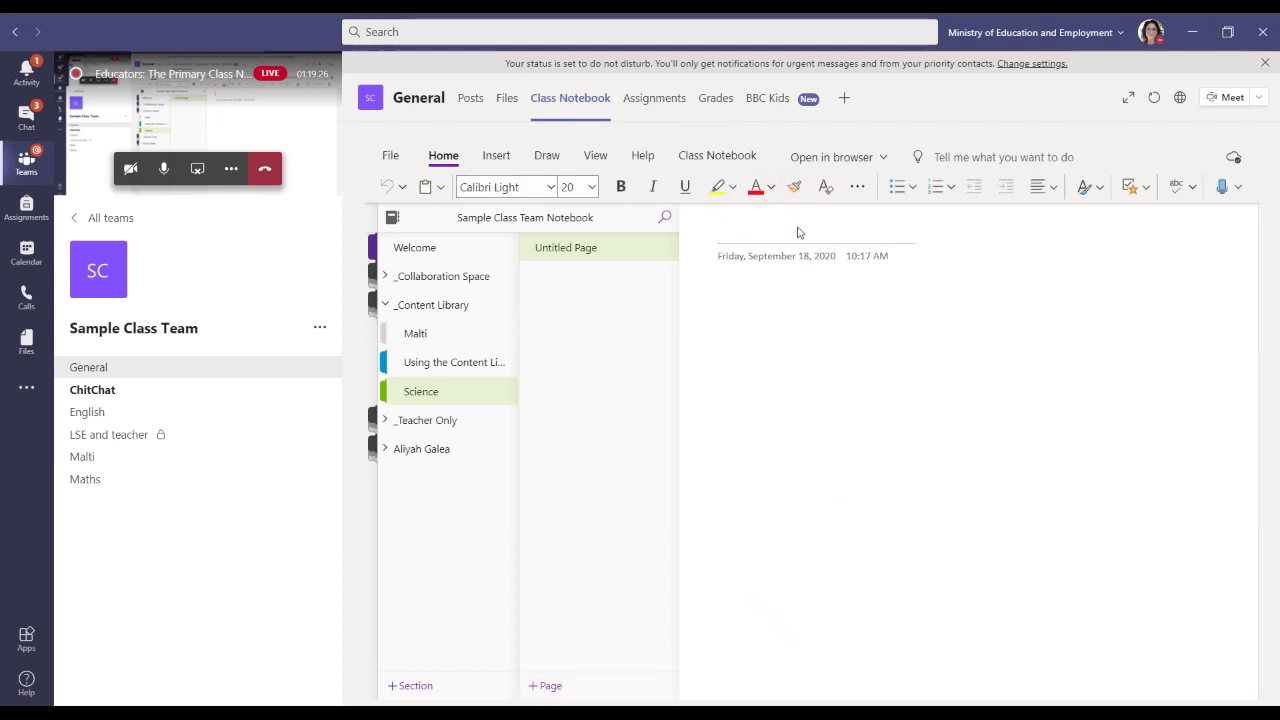
pyautogui.write('New task')
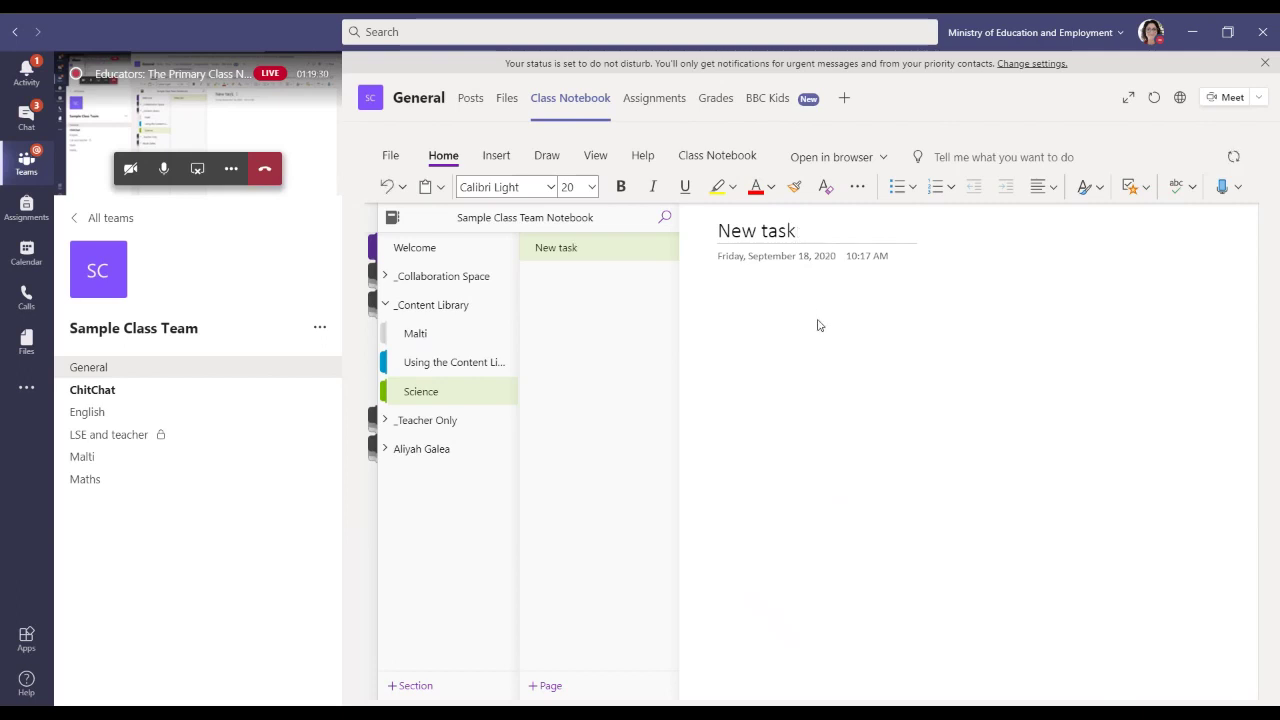
# Collapse the notebook navigation and insert the "matching" PDF from the Worksheets folder as a file printout in the page body.
pyautogui.hotkey('ctrl', 'shift', 'g')
pyautogui.click(446, 299)
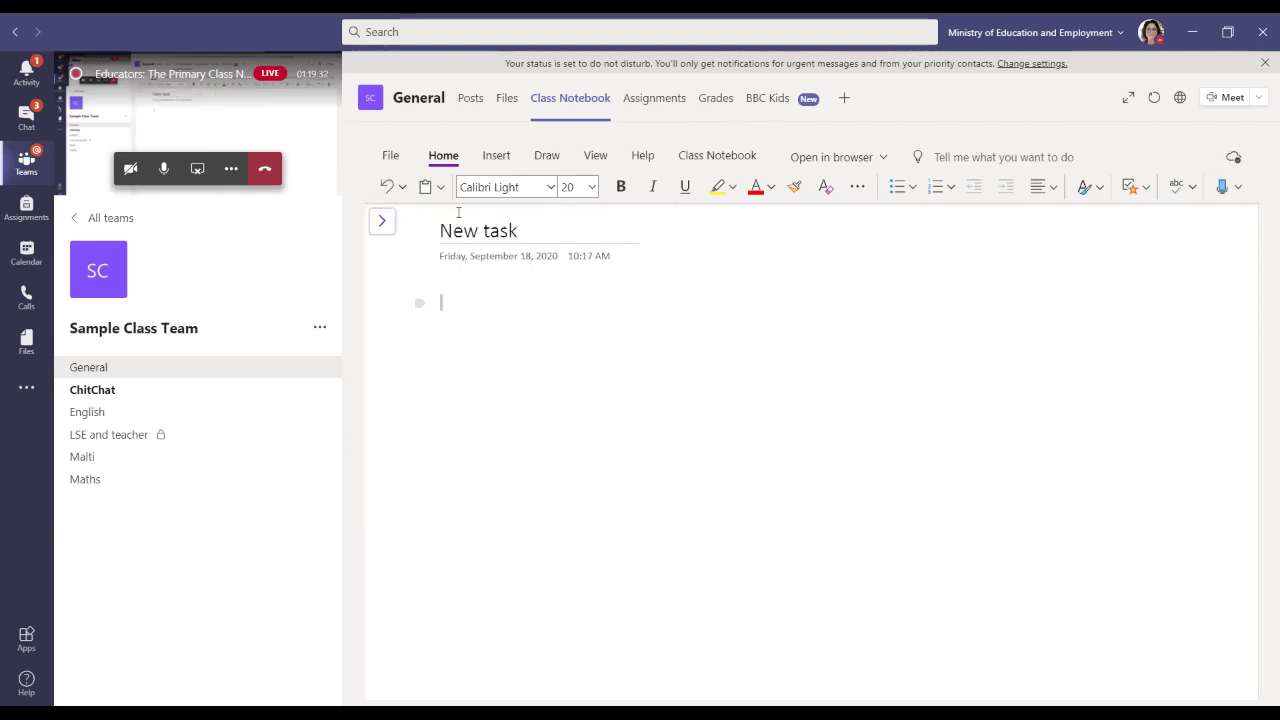
pyautogui.click(497, 157)
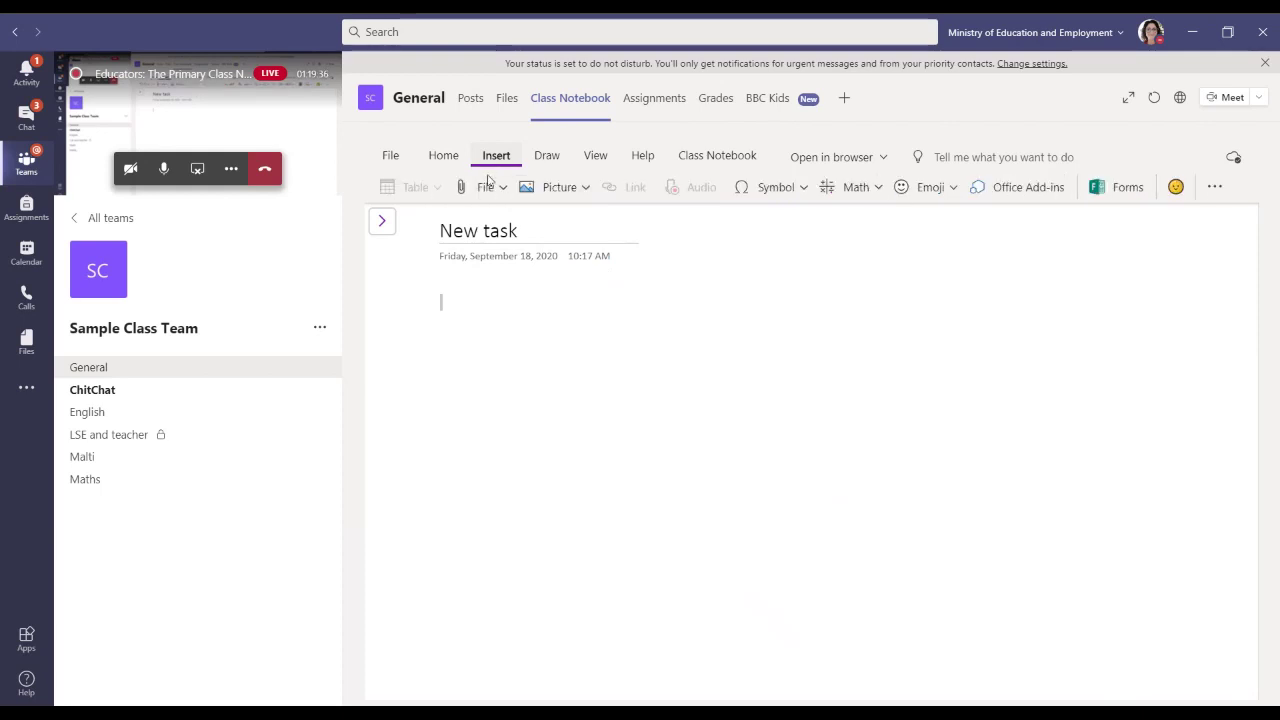
pyautogui.click(504, 188)
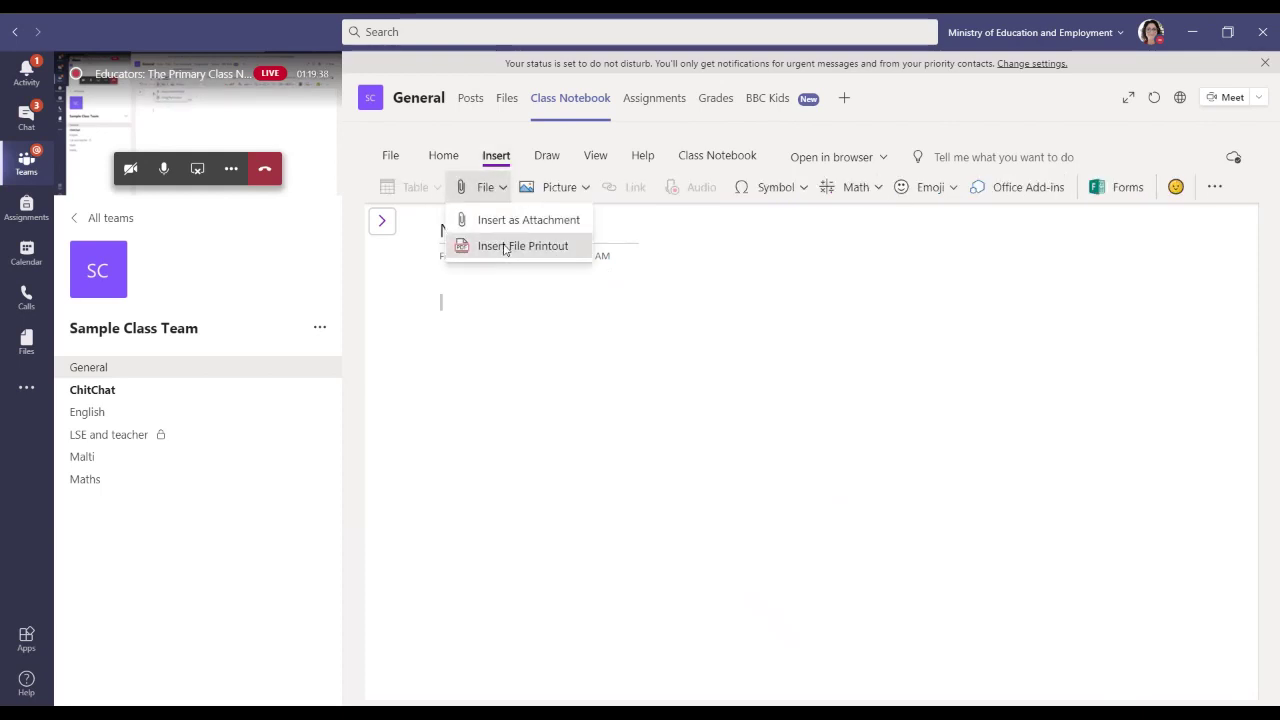
pyautogui.click(505, 249)
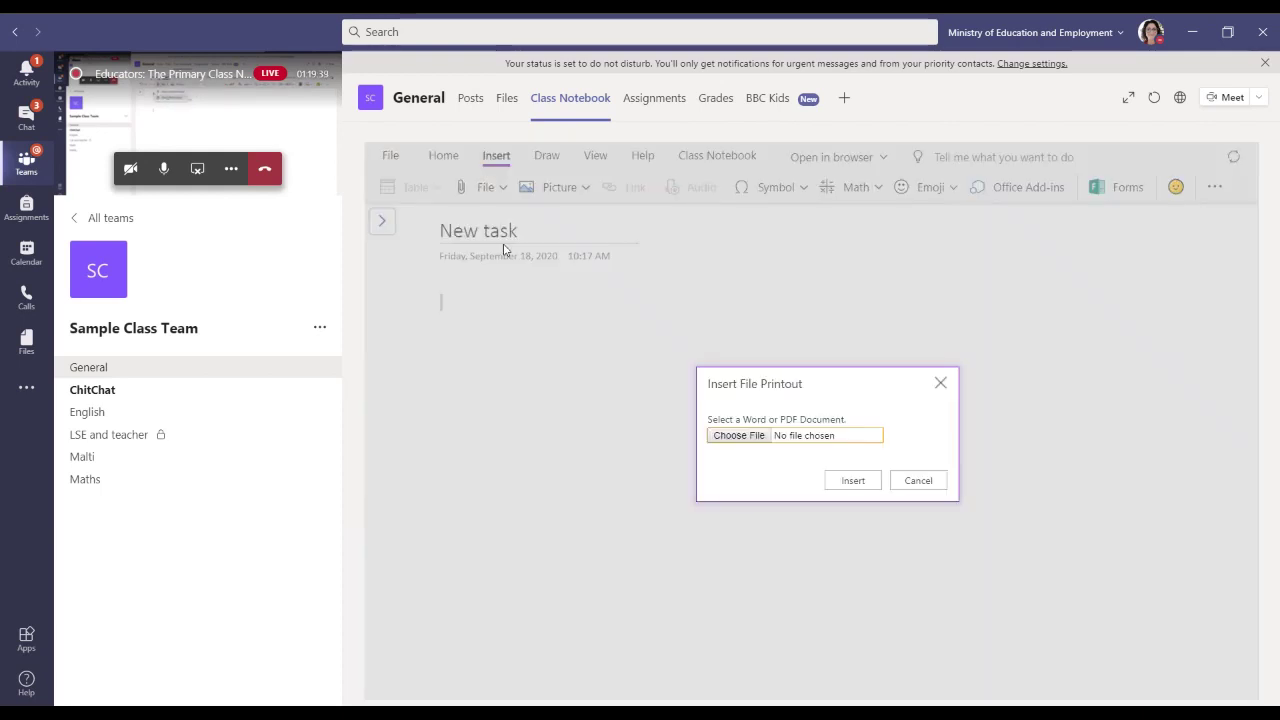
pyautogui.click(752, 437)
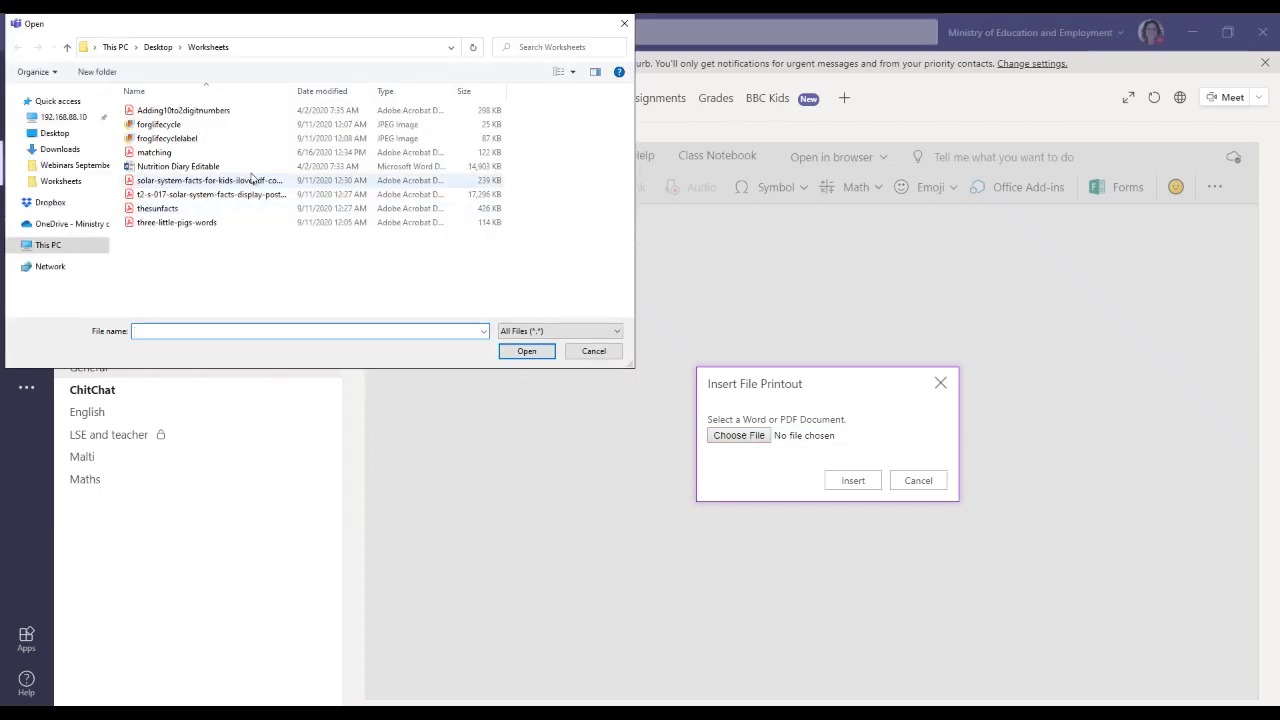
pyautogui.click(213, 152)
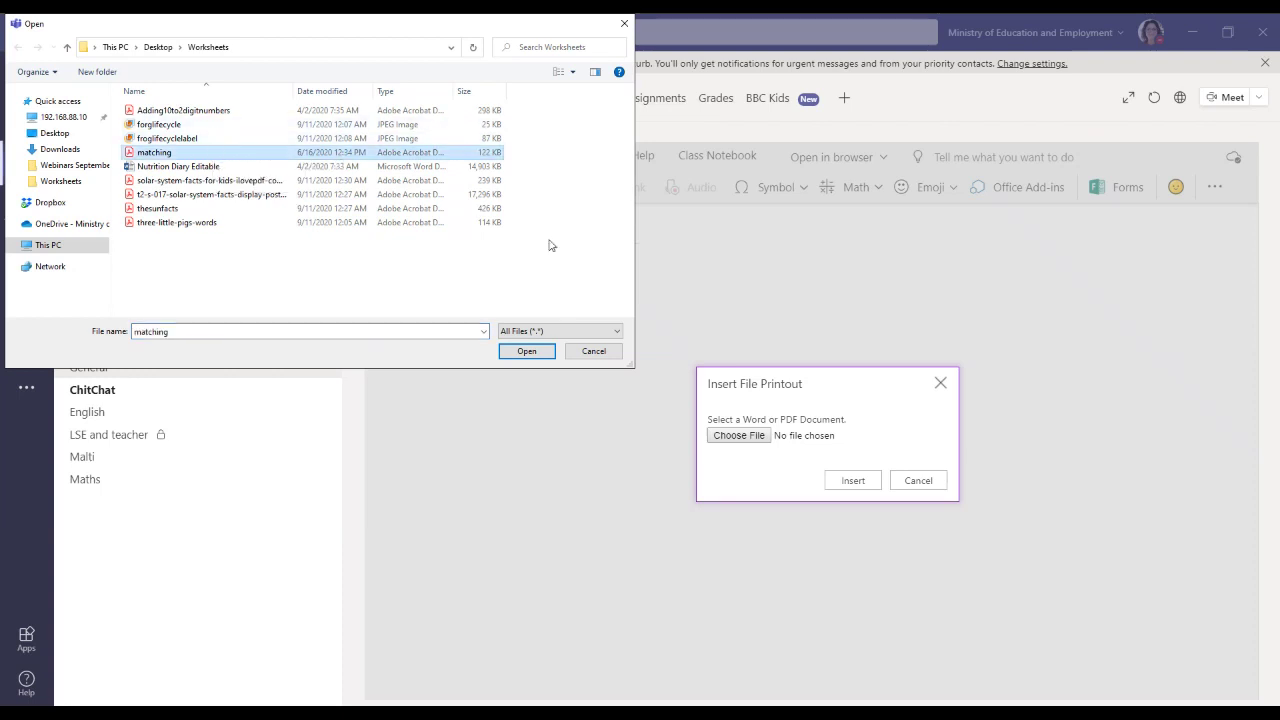
pyautogui.click(525, 353)
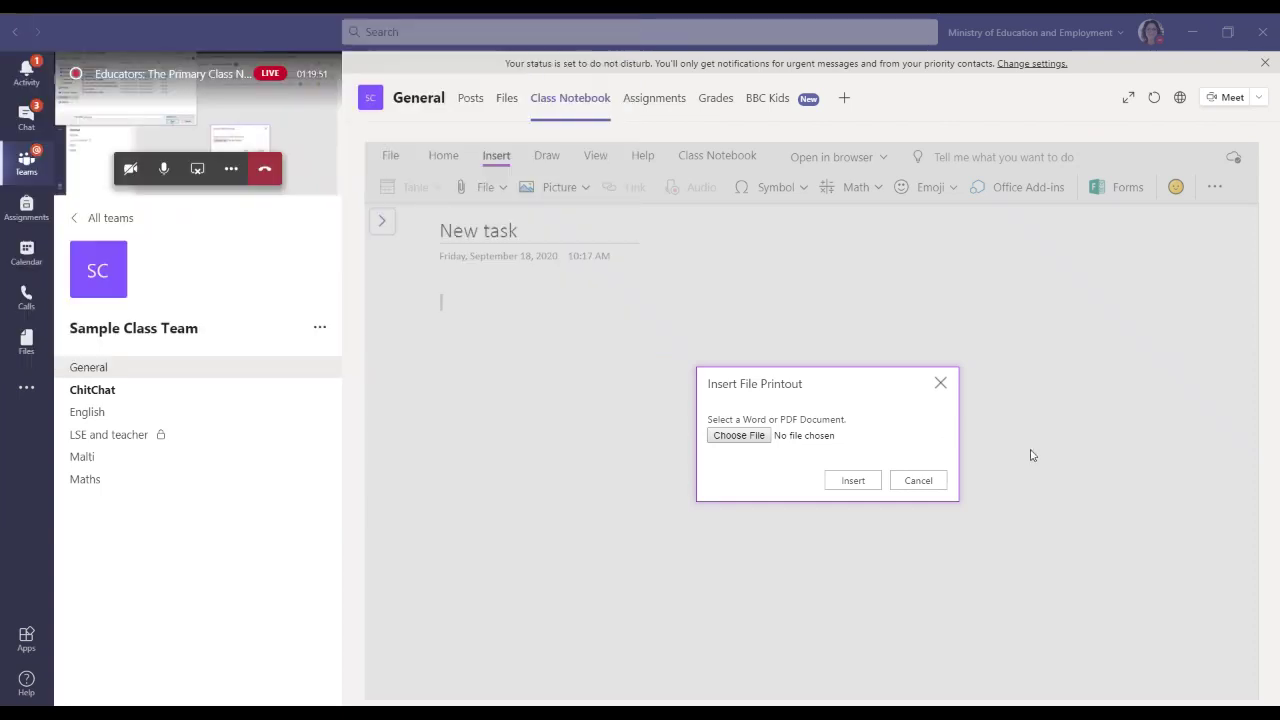
pyautogui.click(860, 486)
pyautogui.click(872, 484)
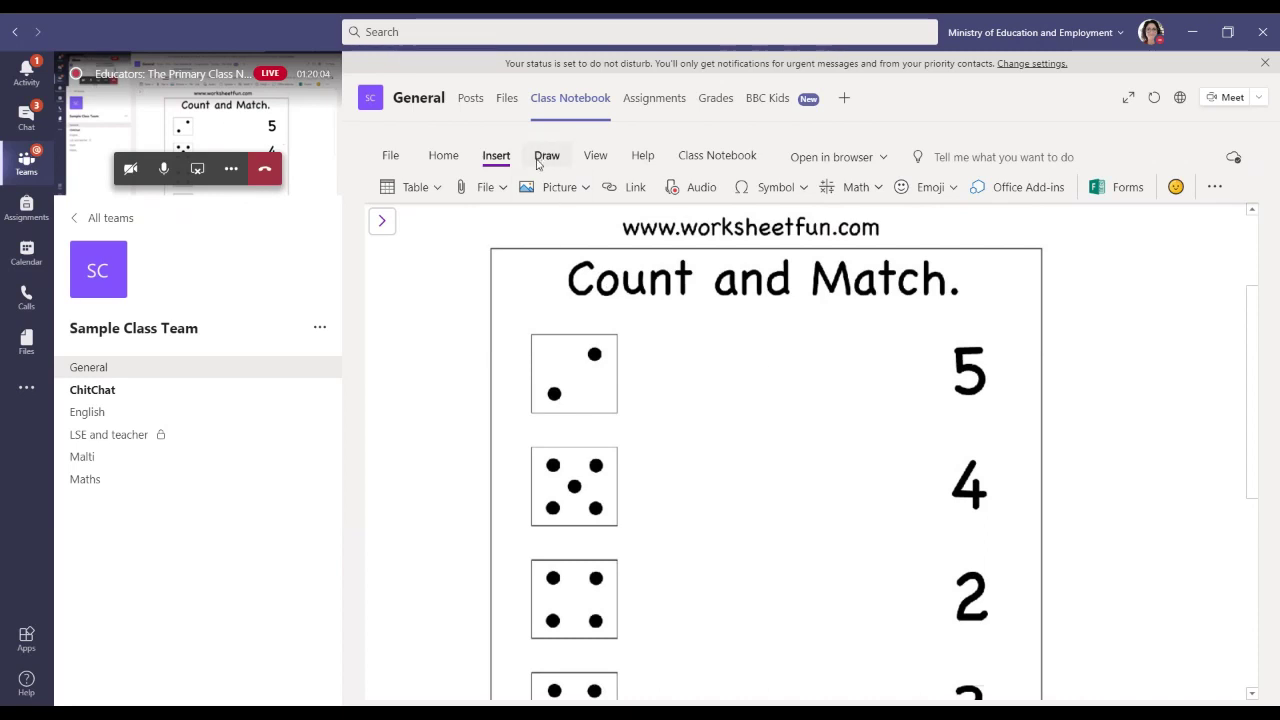
# Draw a blue pen line joining the two-dot box to the number 5 on the worksheet.
pyautogui.click(556, 163)
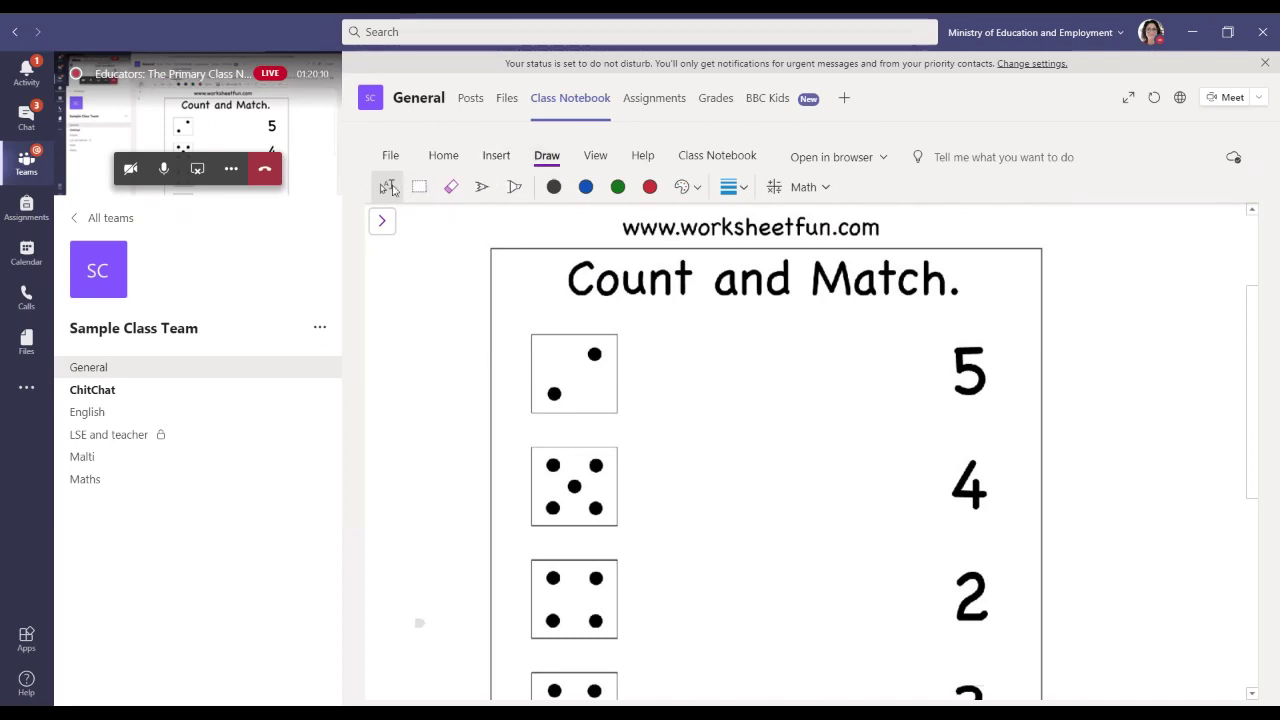
pyautogui.click(419, 187)
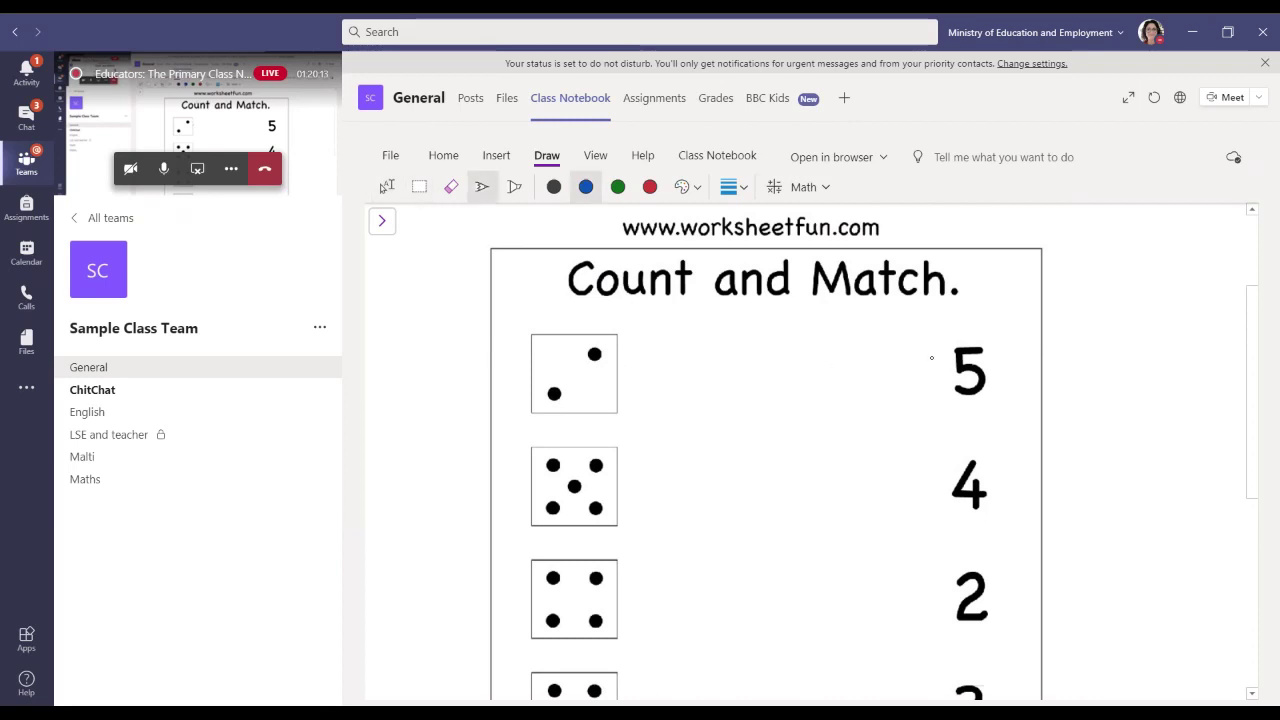
pyautogui.moveTo(931, 357); pyautogui.dragTo(617, 367)
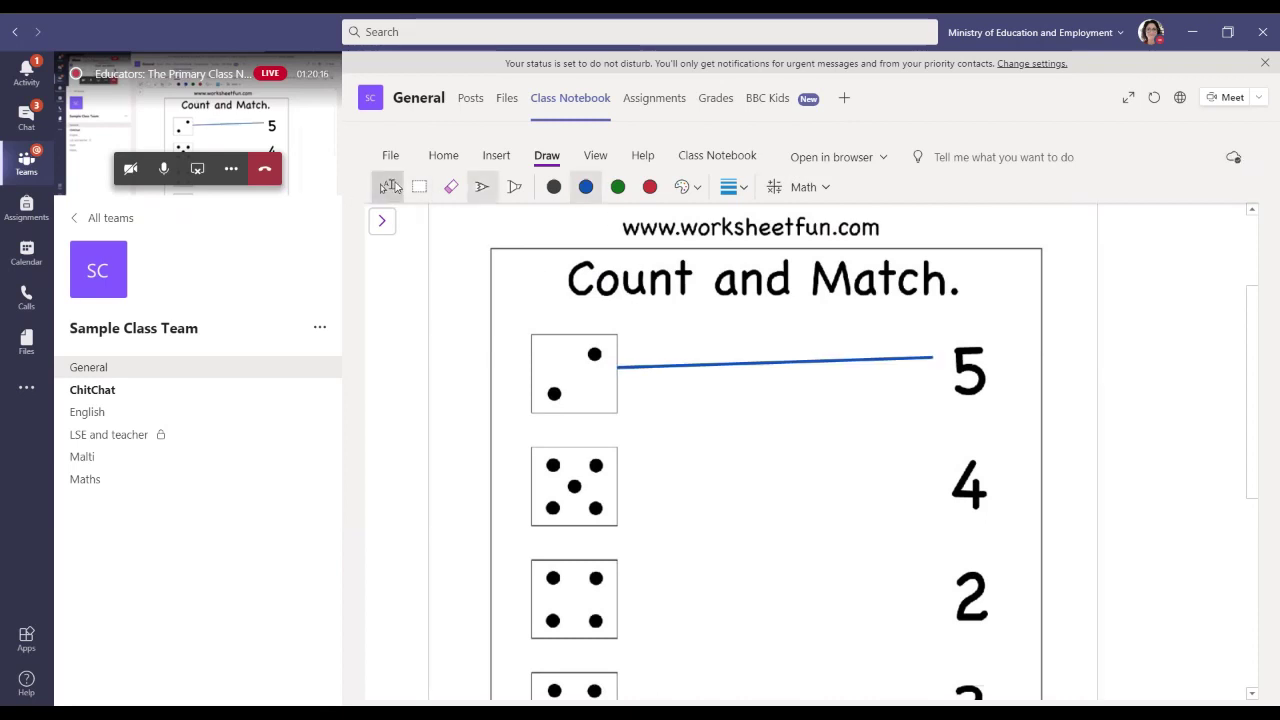
pyautogui.click(391, 187)
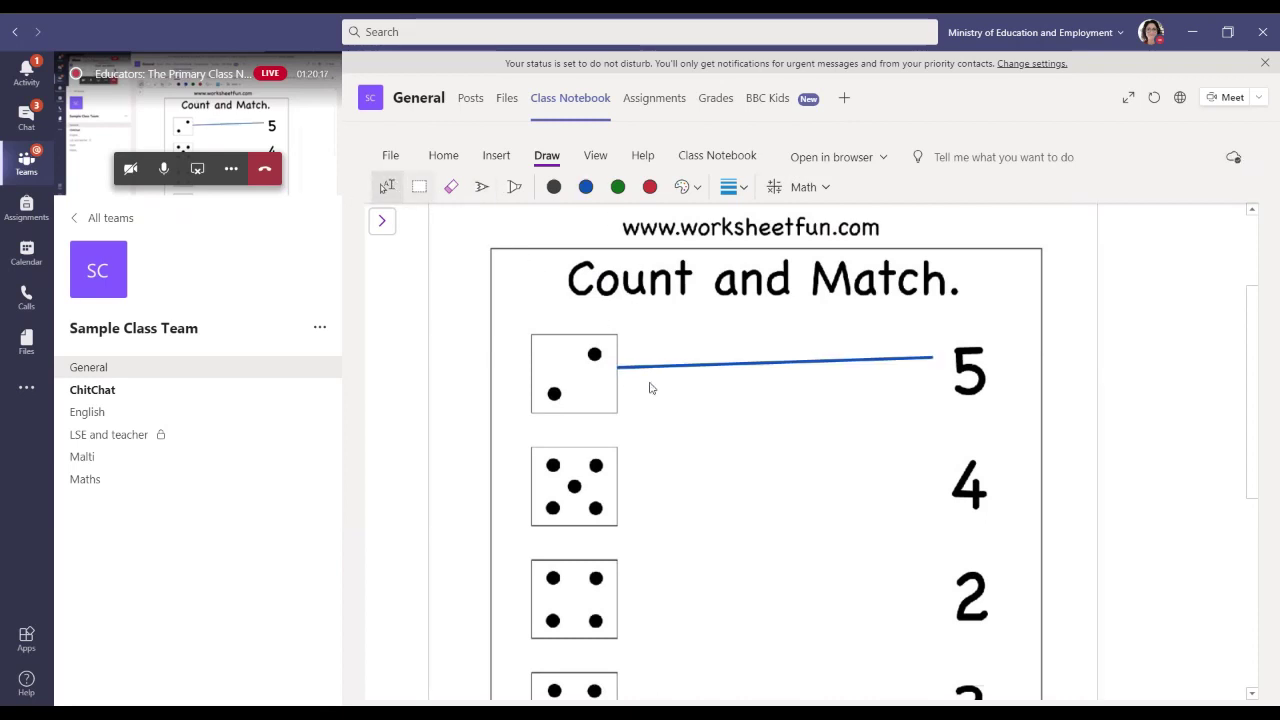
# Add the text "five" beside the five-dot box on the Count and Match worksheet.
pyautogui.scroll(-4, 628, 480)
pyautogui.click(632, 468)
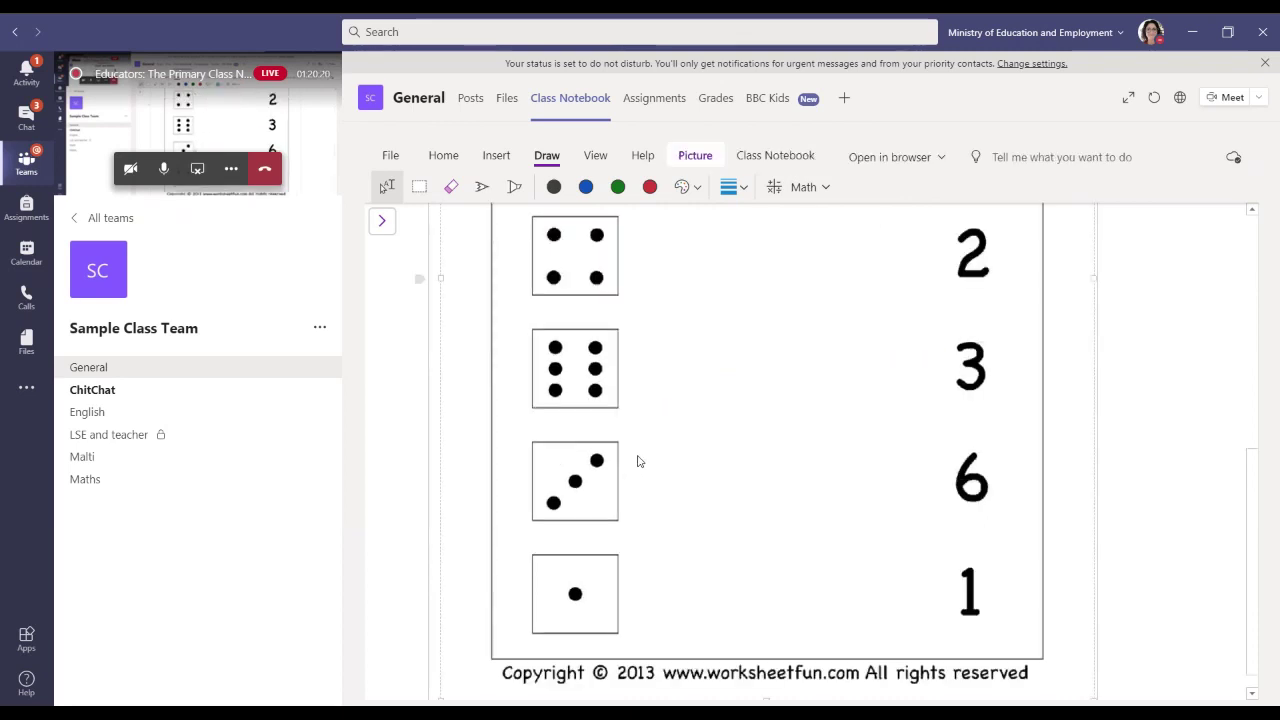
pyautogui.scroll(2, 640, 349)
pyautogui.click(635, 356)
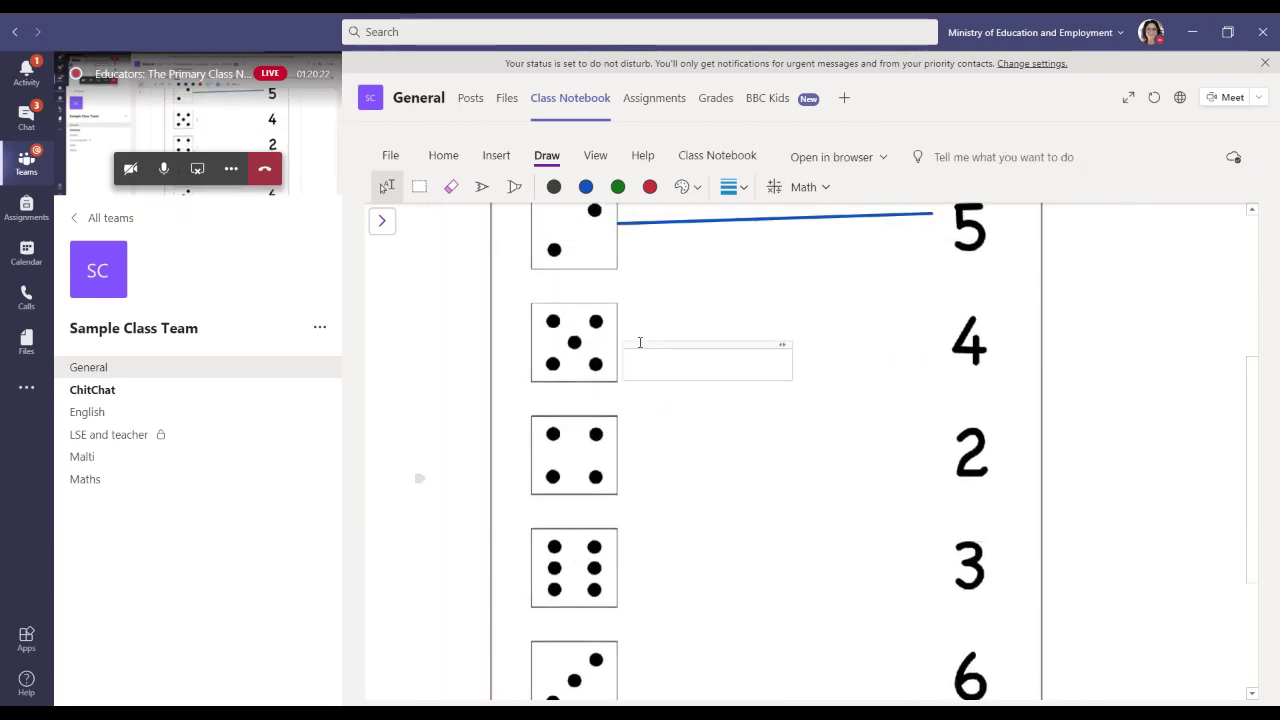
pyautogui.write('five')
# Format the word "five" as bold with a font size of 20.
pyautogui.moveTo(653, 360); pyautogui.dragTo(614, 358)
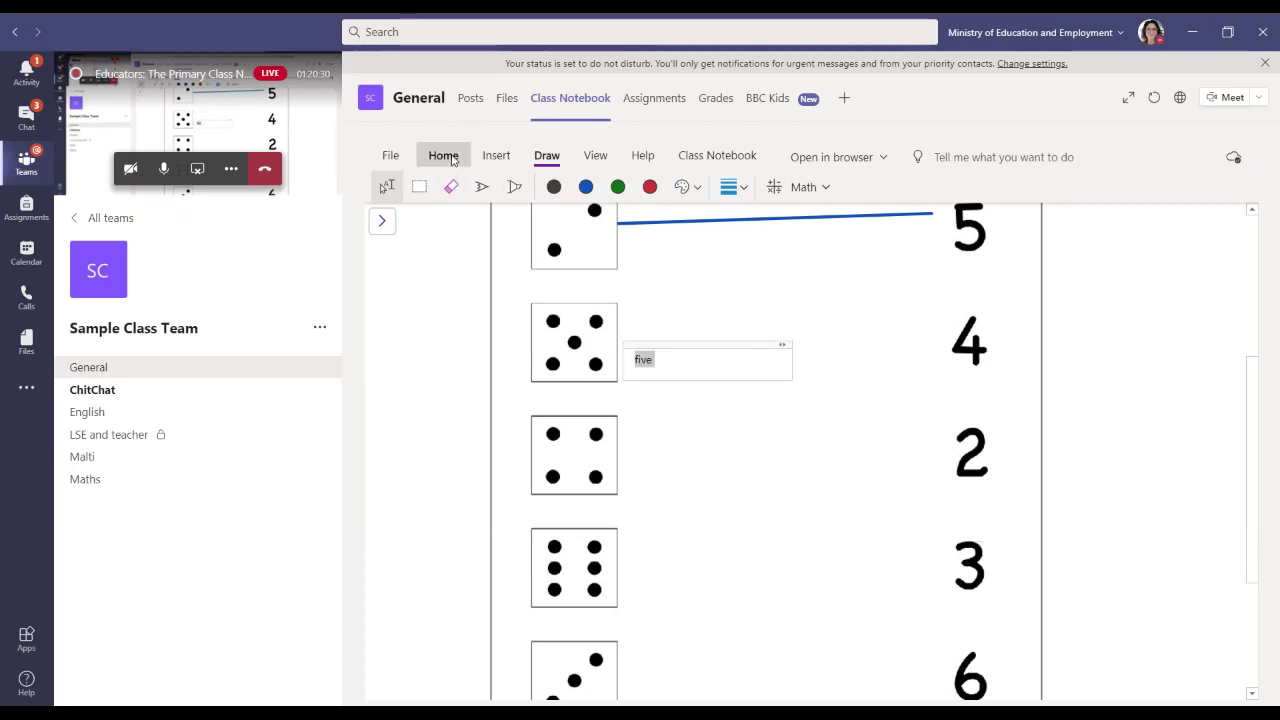
pyautogui.click(445, 156)
pyautogui.click(591, 187)
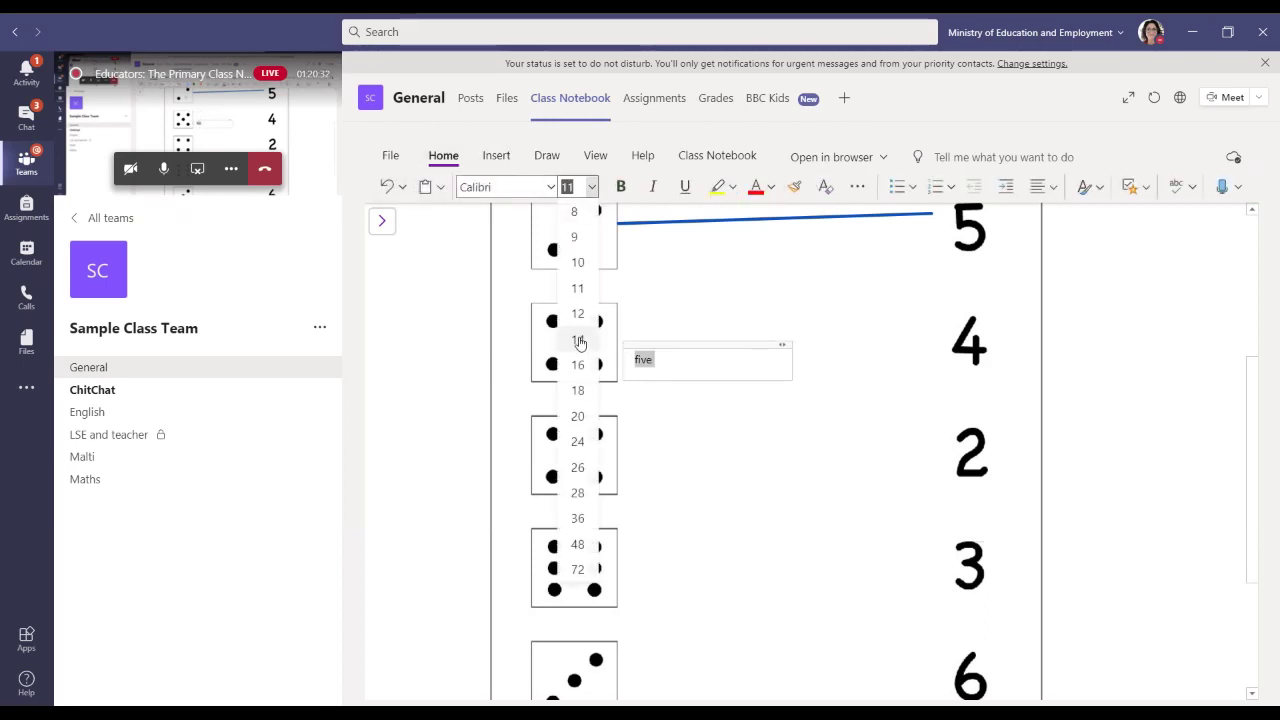
pyautogui.click(578, 416)
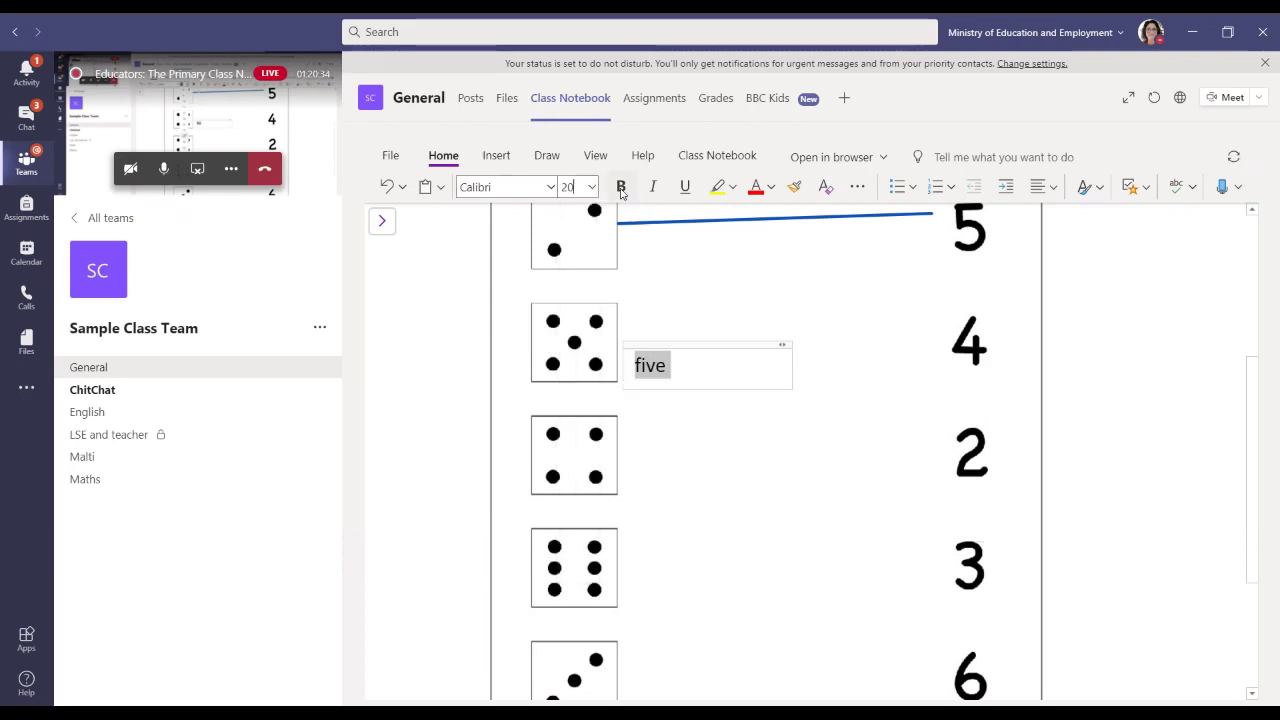
pyautogui.click(621, 188)
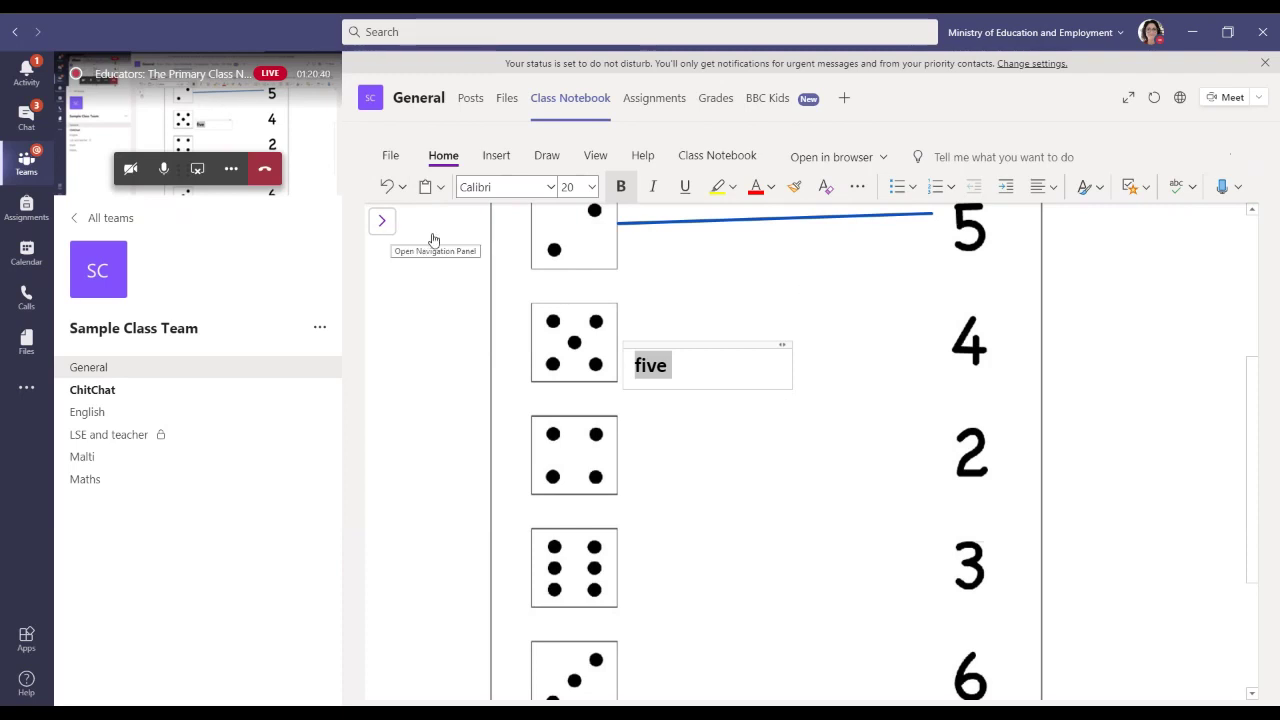
pyautogui.scroll(-3, 1070, 324)
pyautogui.click(1070, 324)
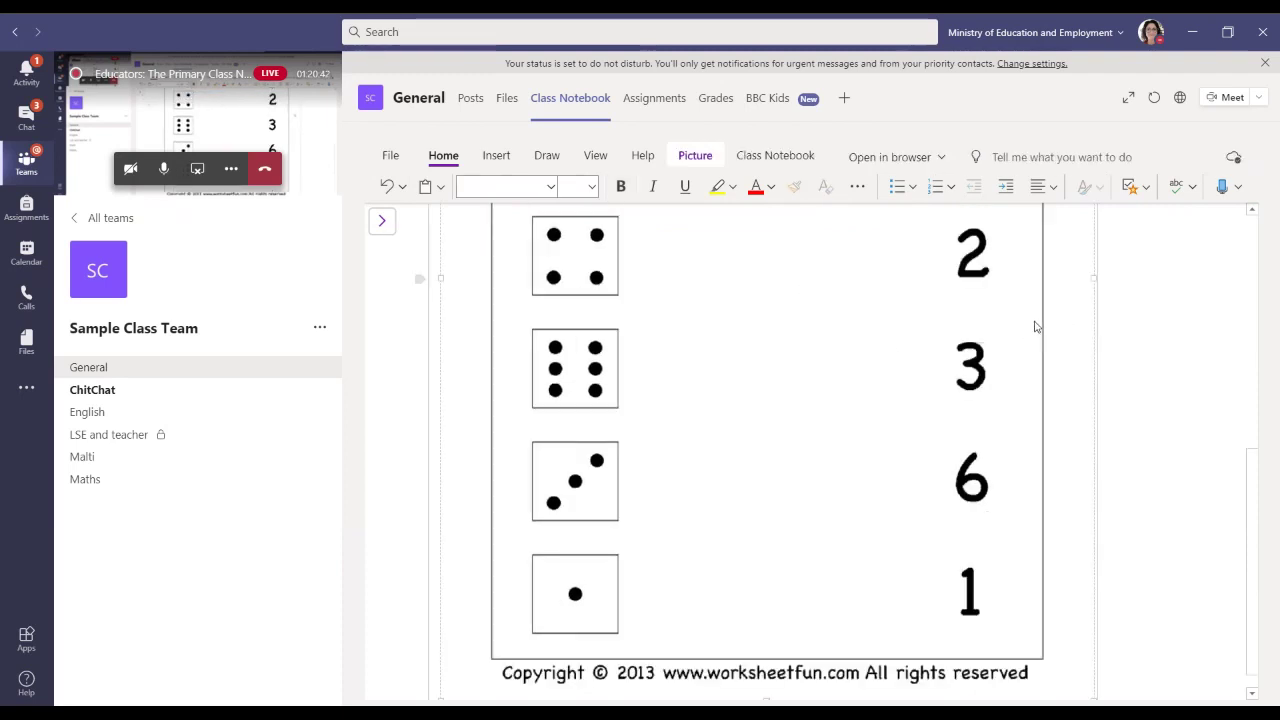
pyautogui.rightClick(1036, 326)
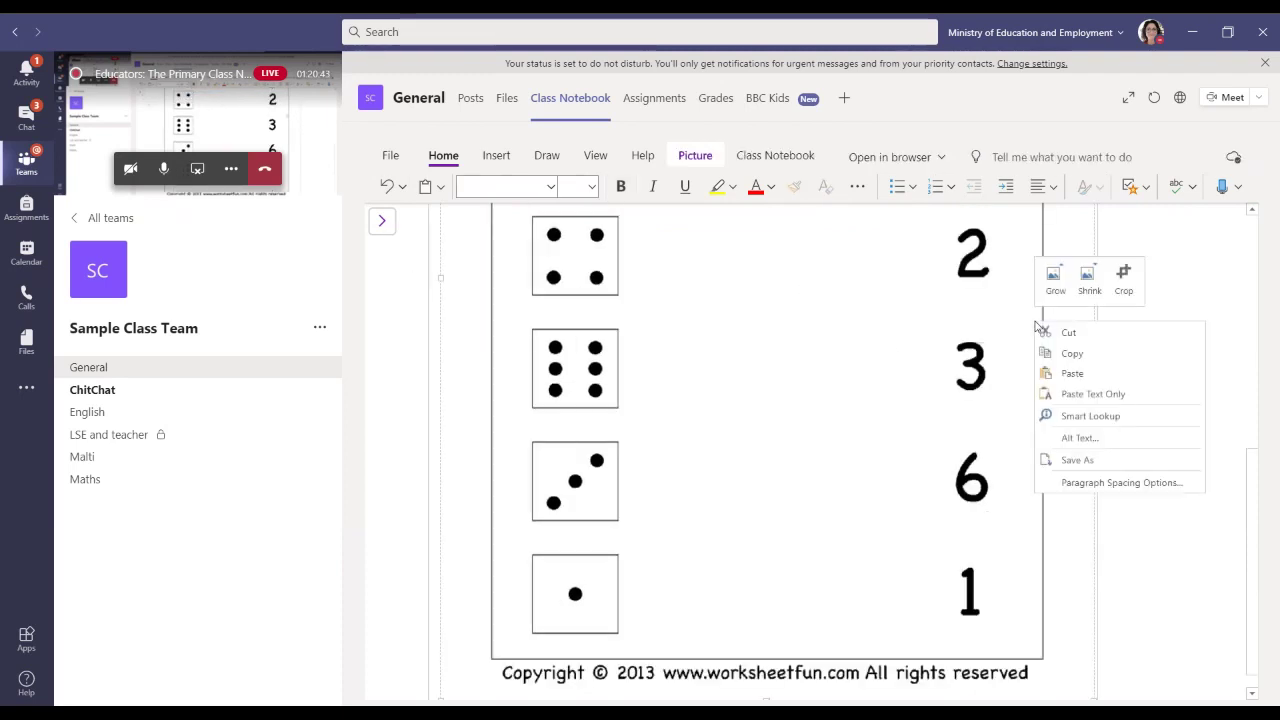
pyautogui.click(1150, 270)
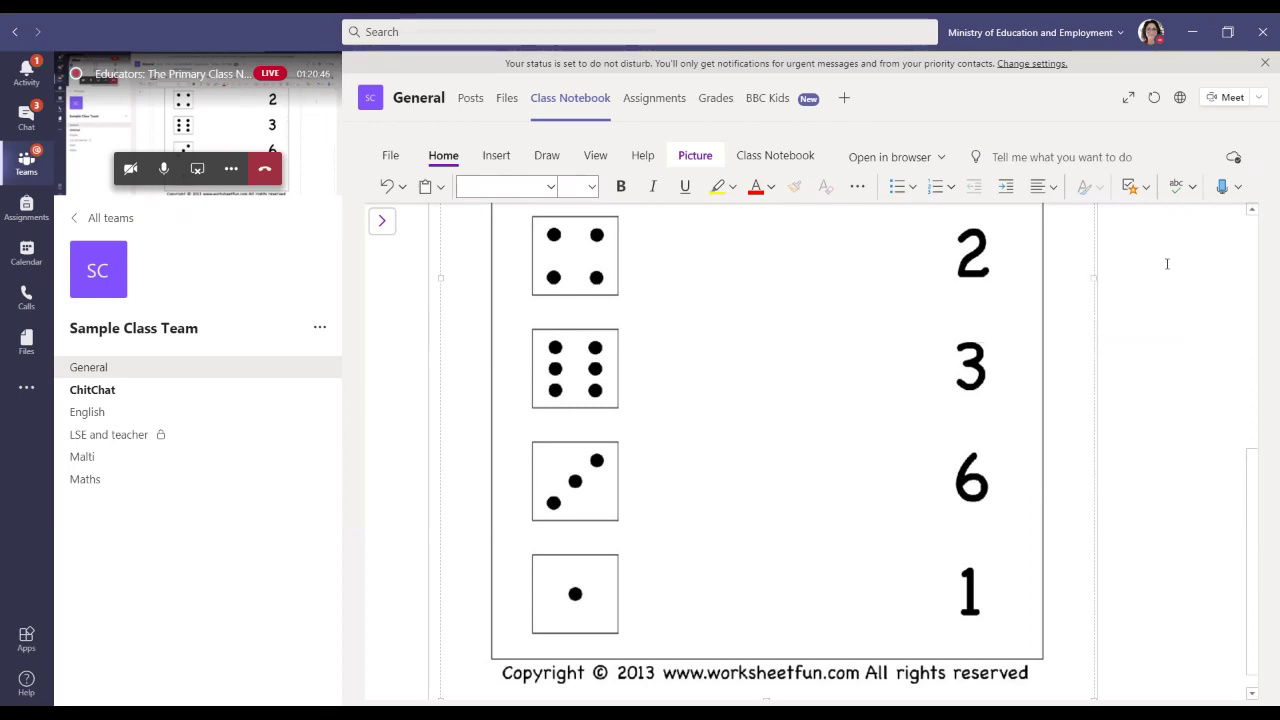
# Erase the blue line between the two-dot box and the number 5.
pyautogui.scroll(4, 871, 554)
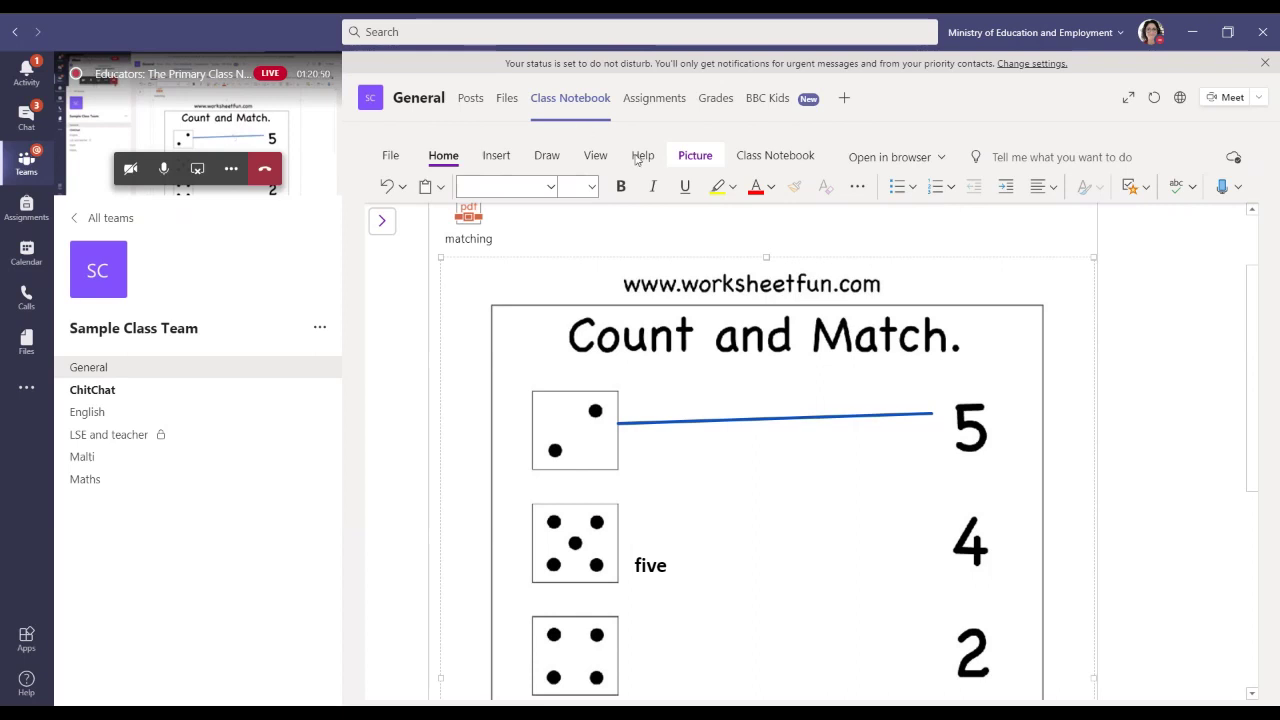
pyautogui.click(549, 157)
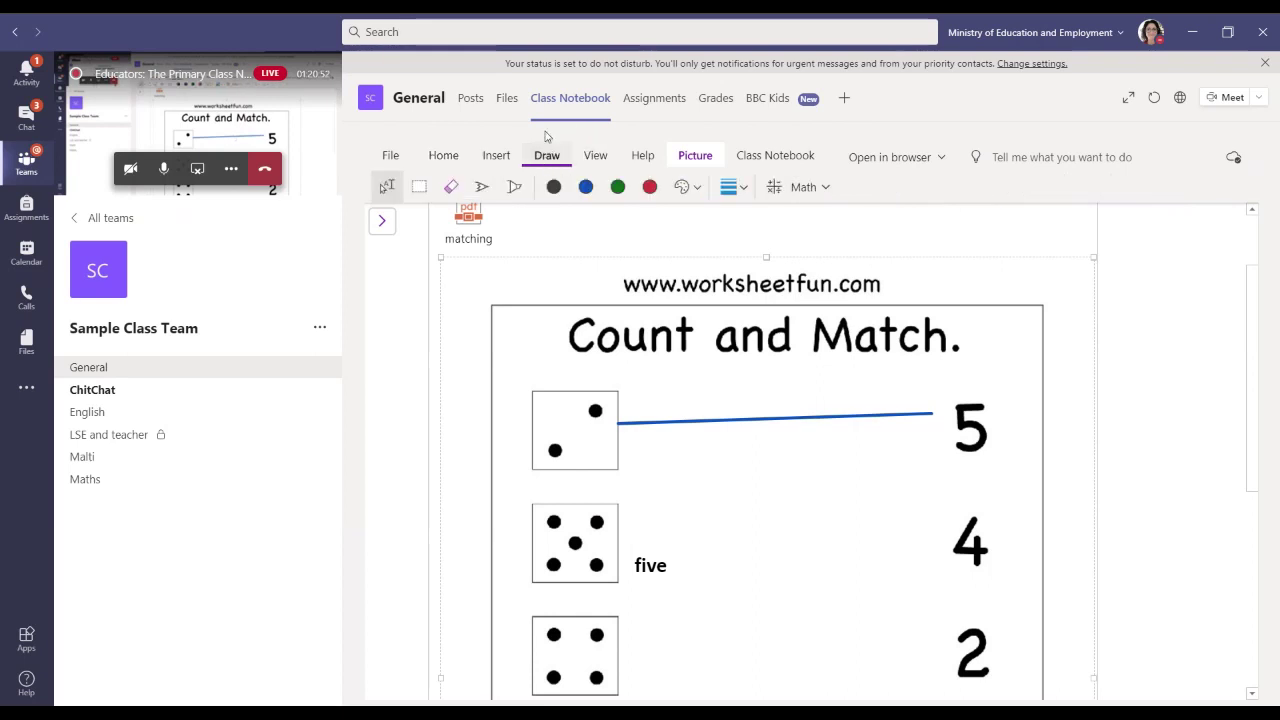
pyautogui.click(453, 187)
pyautogui.click(780, 418)
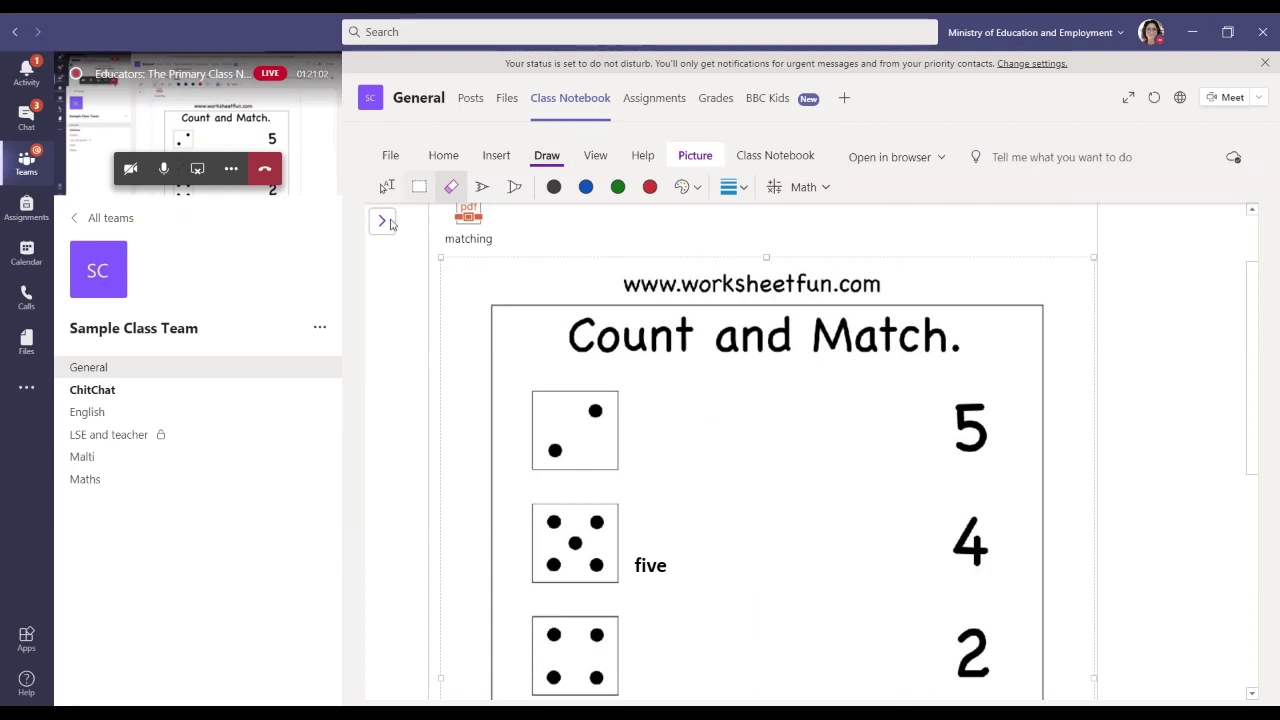
# Show the notebook navigation again, view the Homework pages in the student's section group, and collapse the group.
pyautogui.click(386, 222)
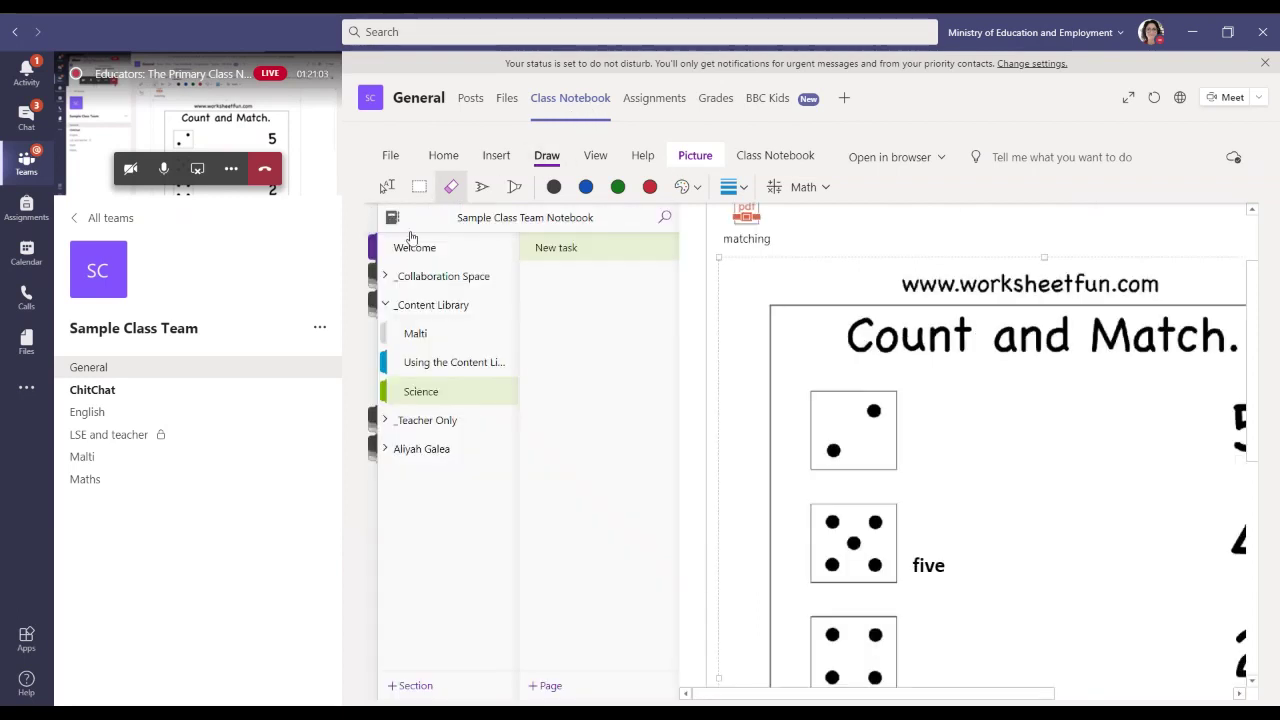
pyautogui.click(441, 455)
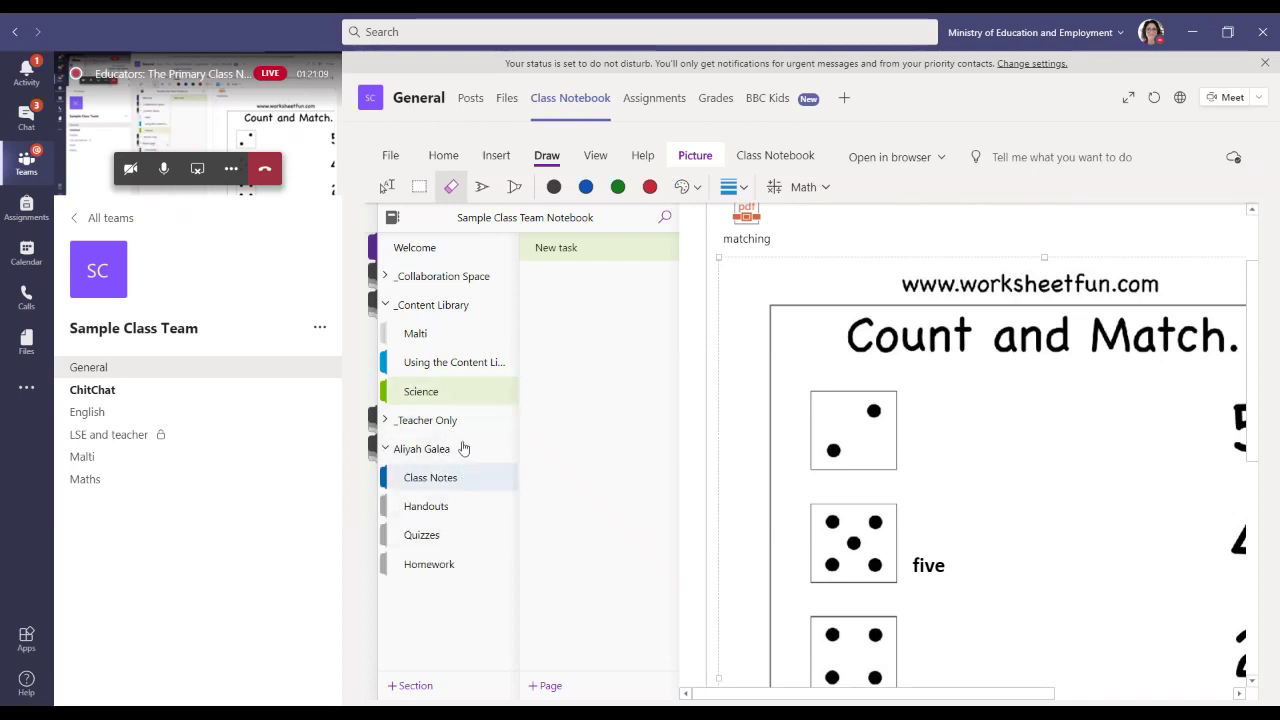
pyautogui.click(458, 565)
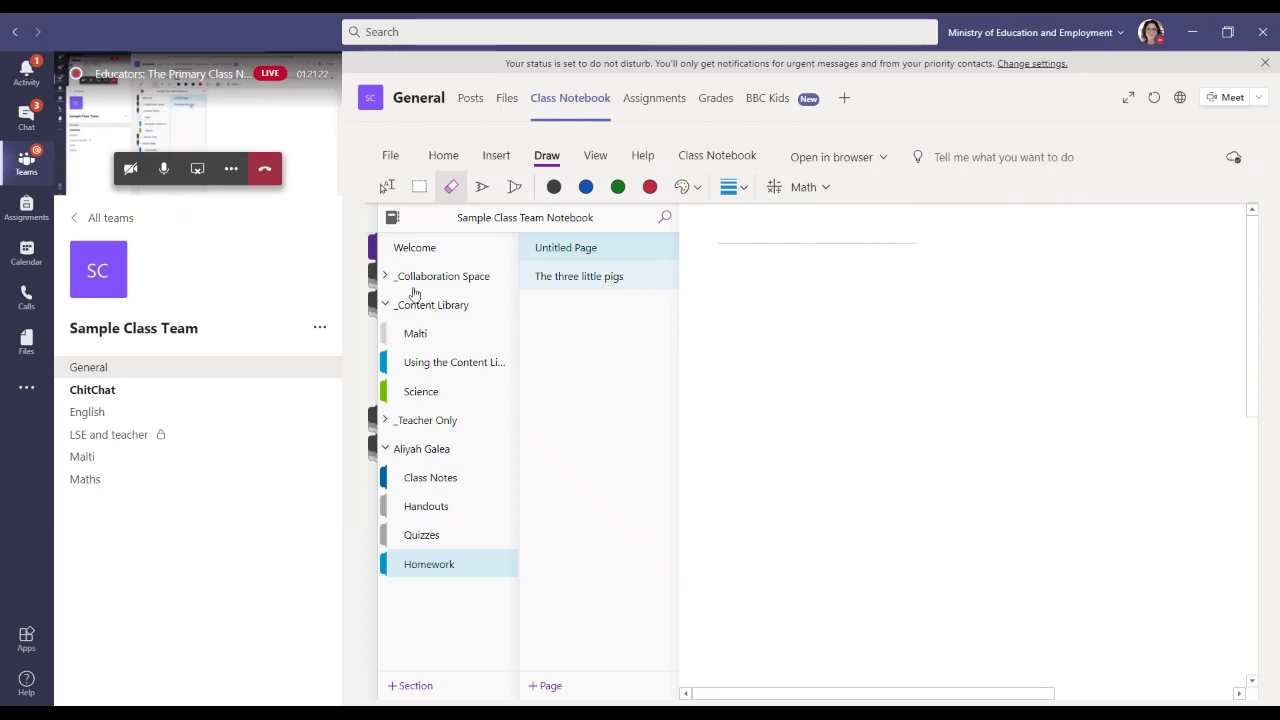
pyautogui.click(388, 449)
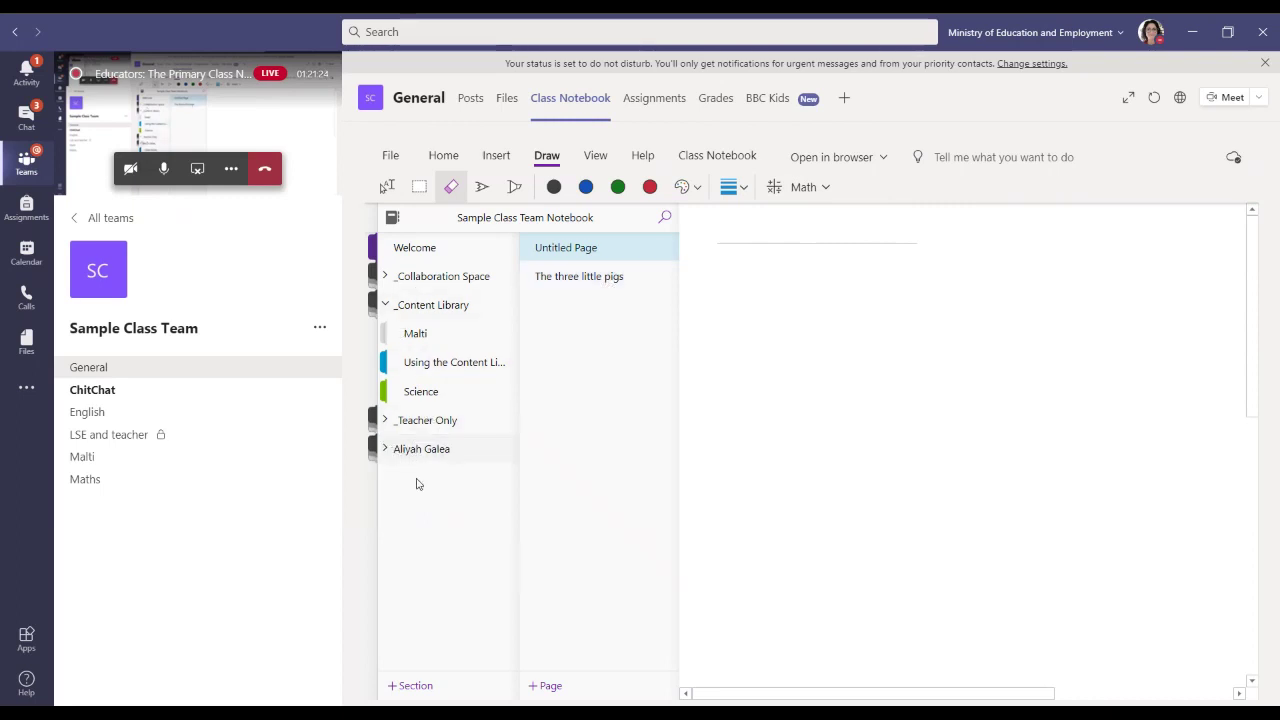
pyautogui.click(385, 449)
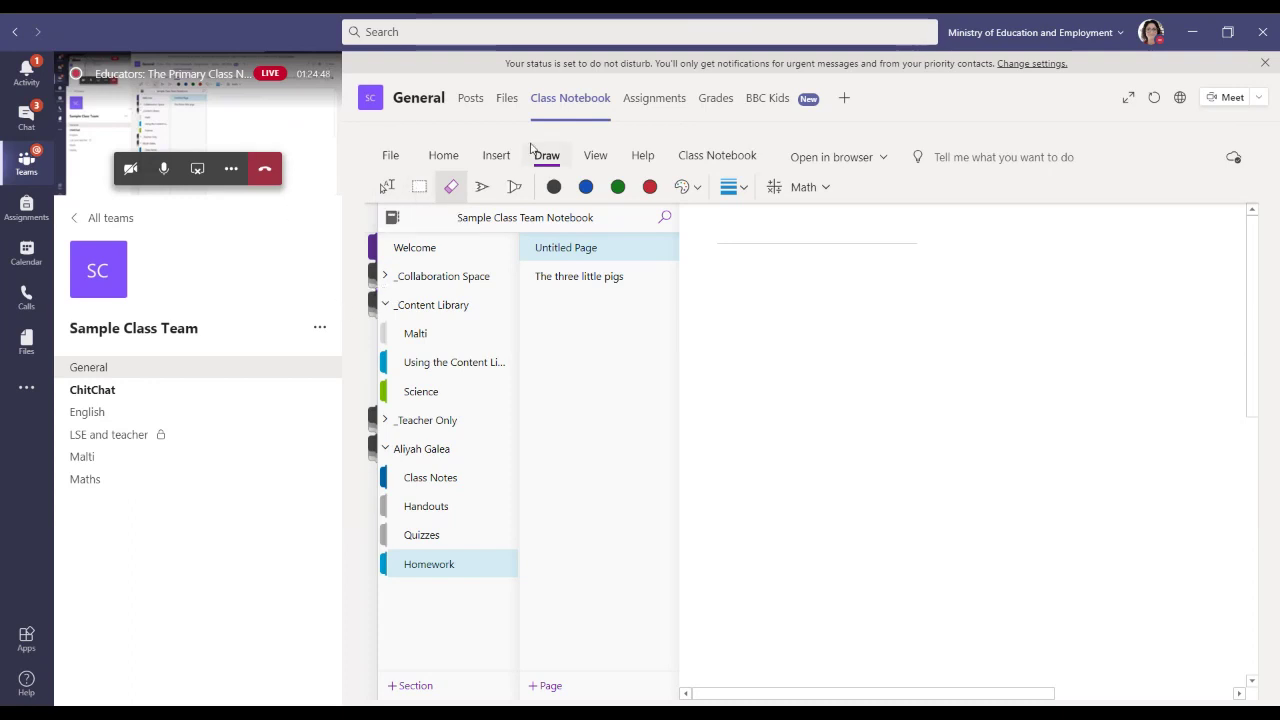
pyautogui.click(387, 448)
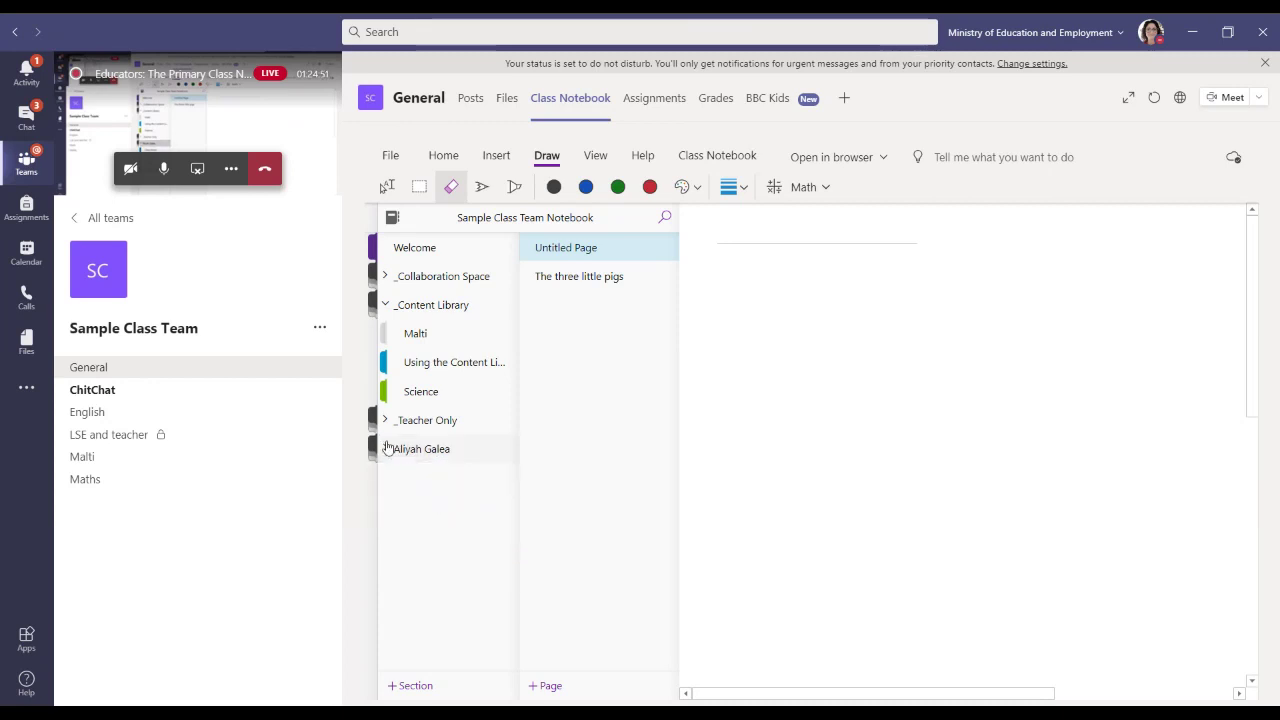
pyautogui.click(437, 456)
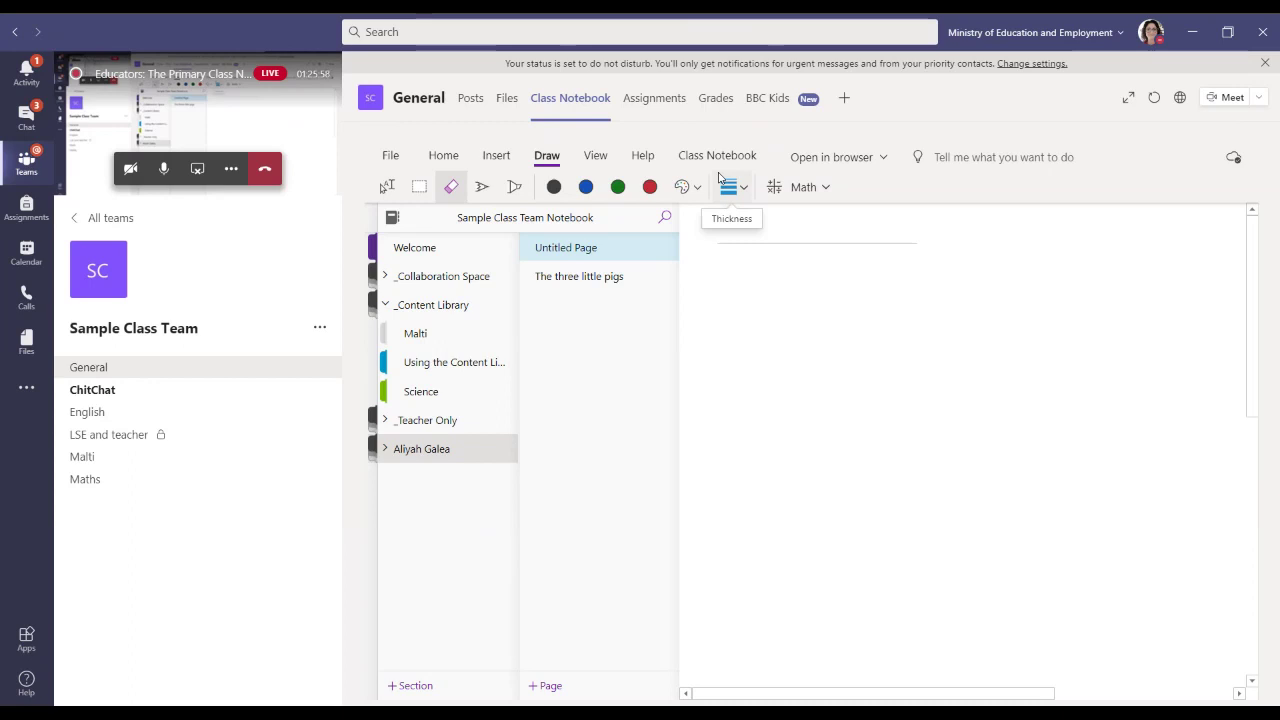
pyautogui.click(605, 156)
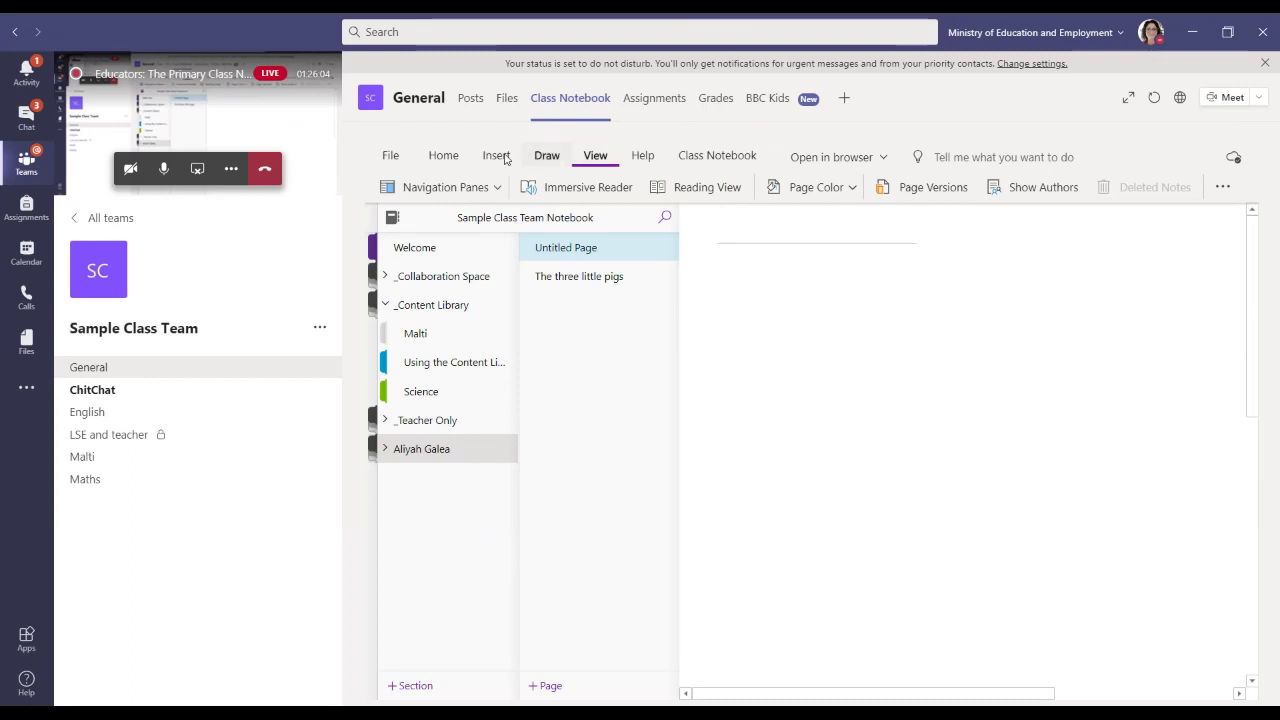
# Expand the _Teacher Only section group in the notebook navigation to view its section.
pyautogui.click(456, 421)
pyautogui.click(384, 422)
pyautogui.click(385, 424)
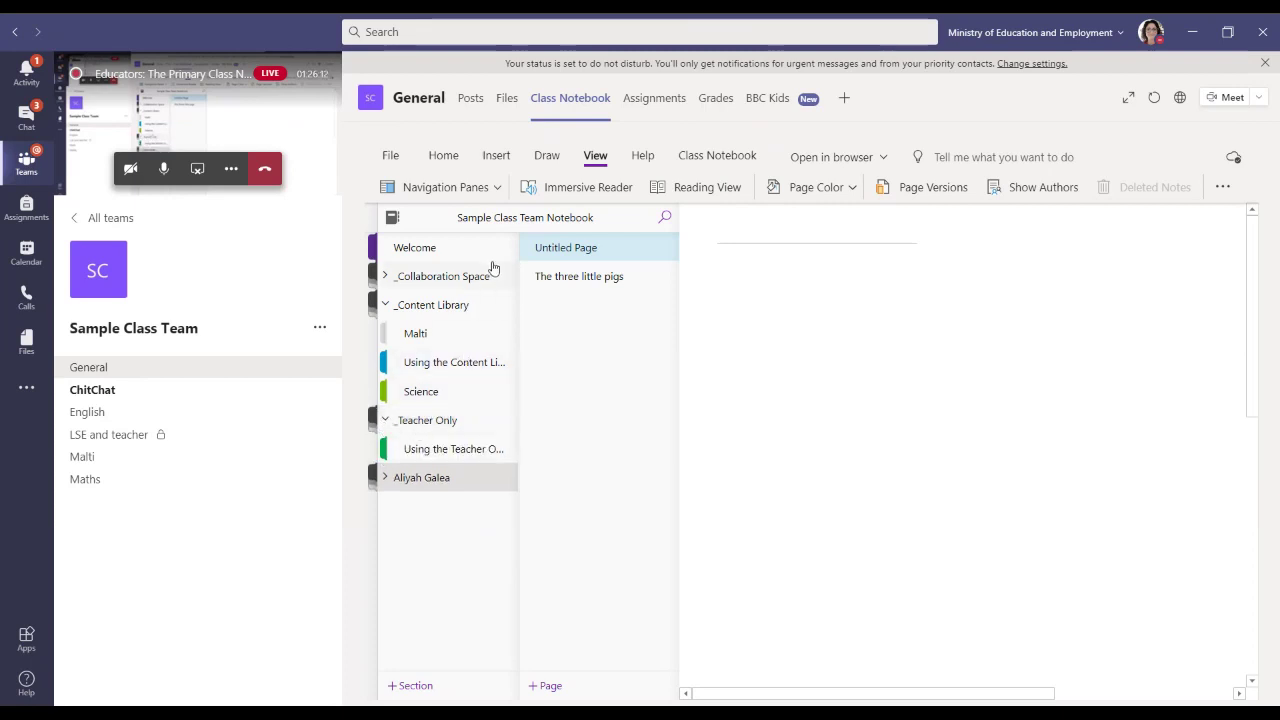
pyautogui.click(495, 362)
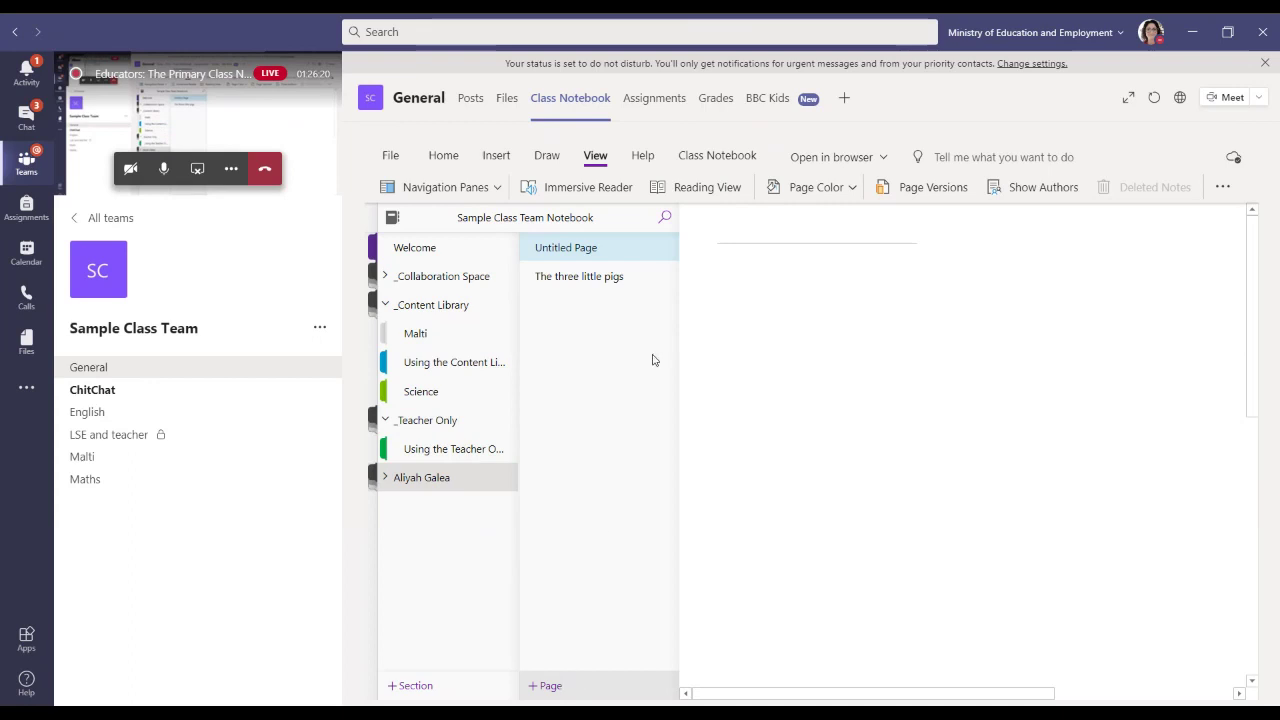
pyautogui.click(496, 157)
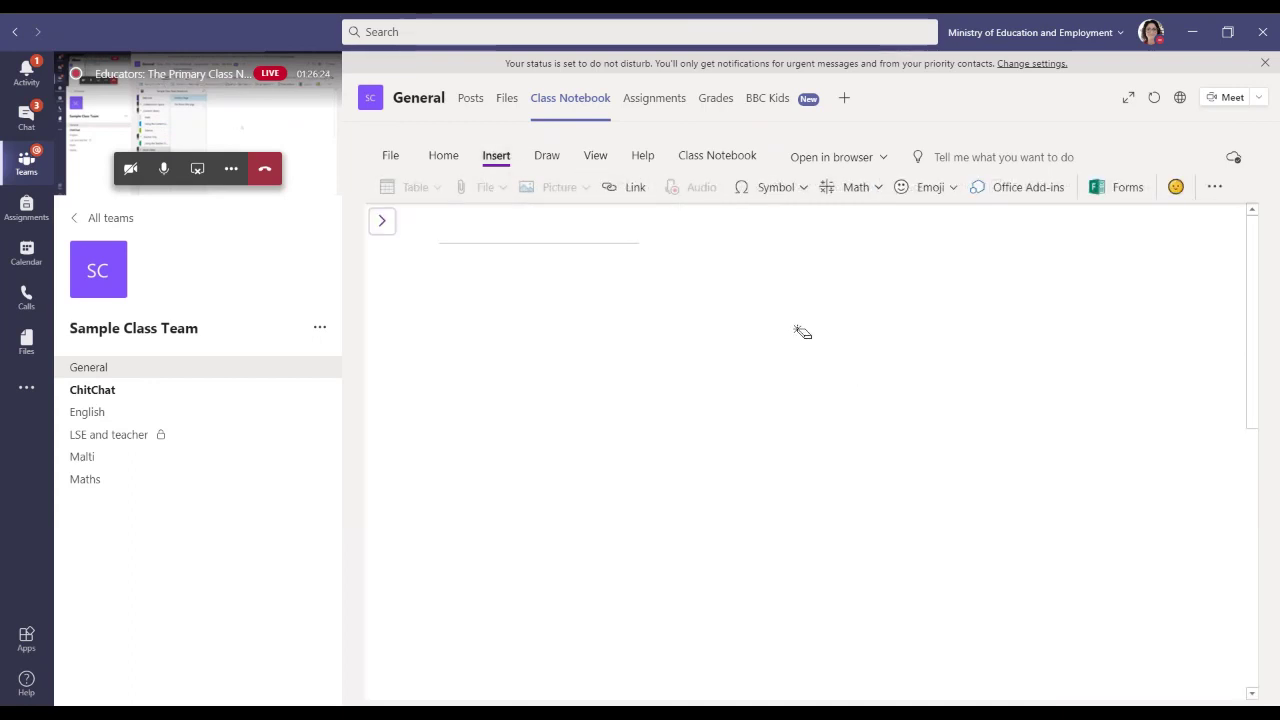
pyautogui.click(854, 379)
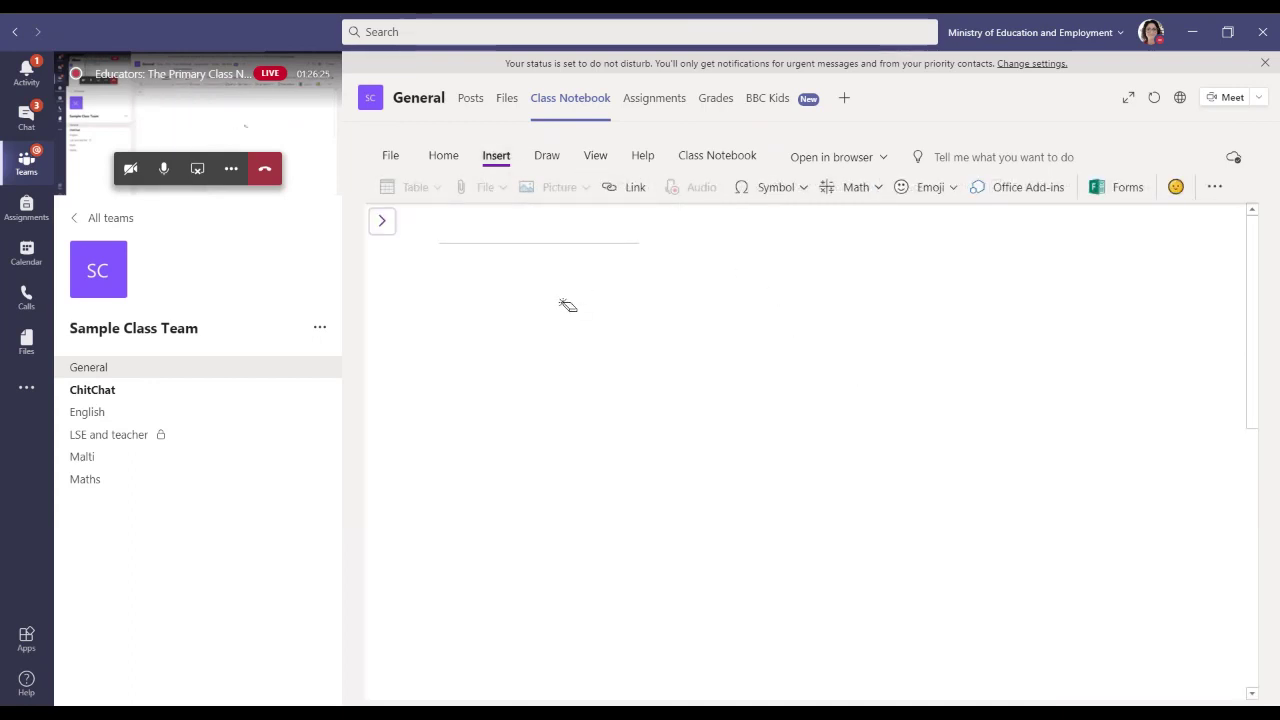
# View the Move/Copy destinations for the page The three little pigs, expand _Content Library, and cancel without copying.
pyautogui.click(381, 221)
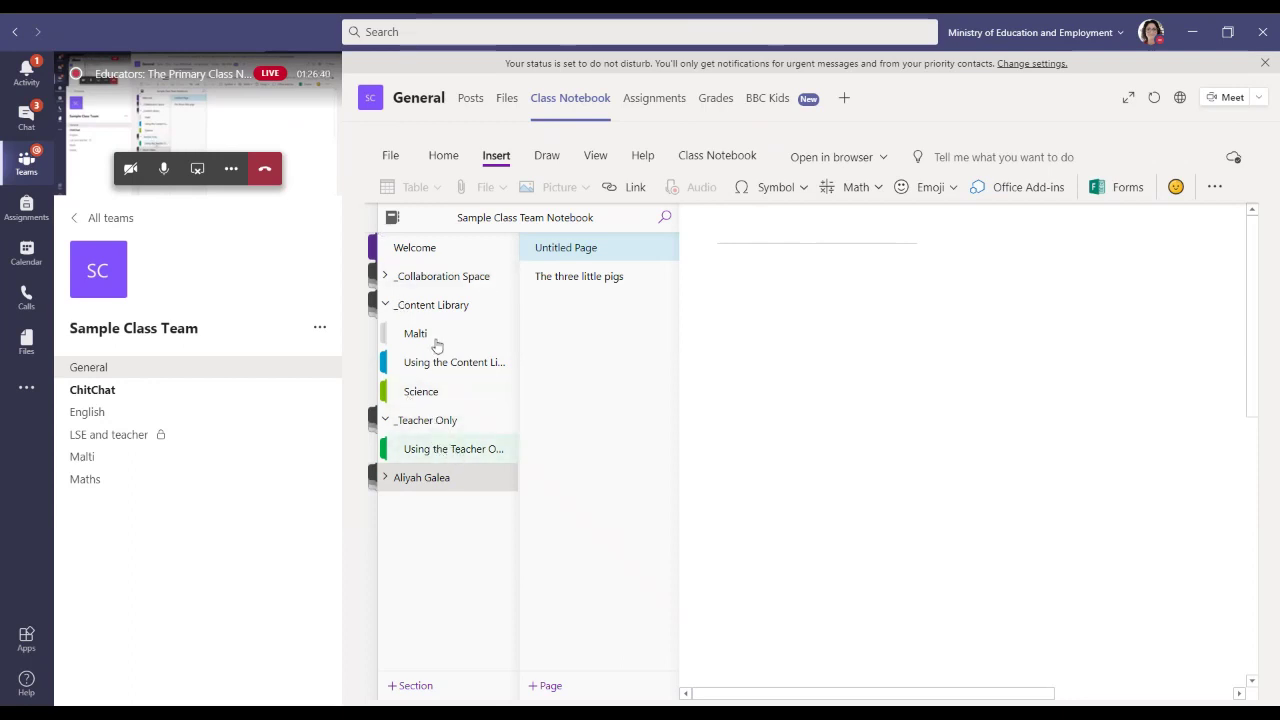
pyautogui.rightClick(568, 284)
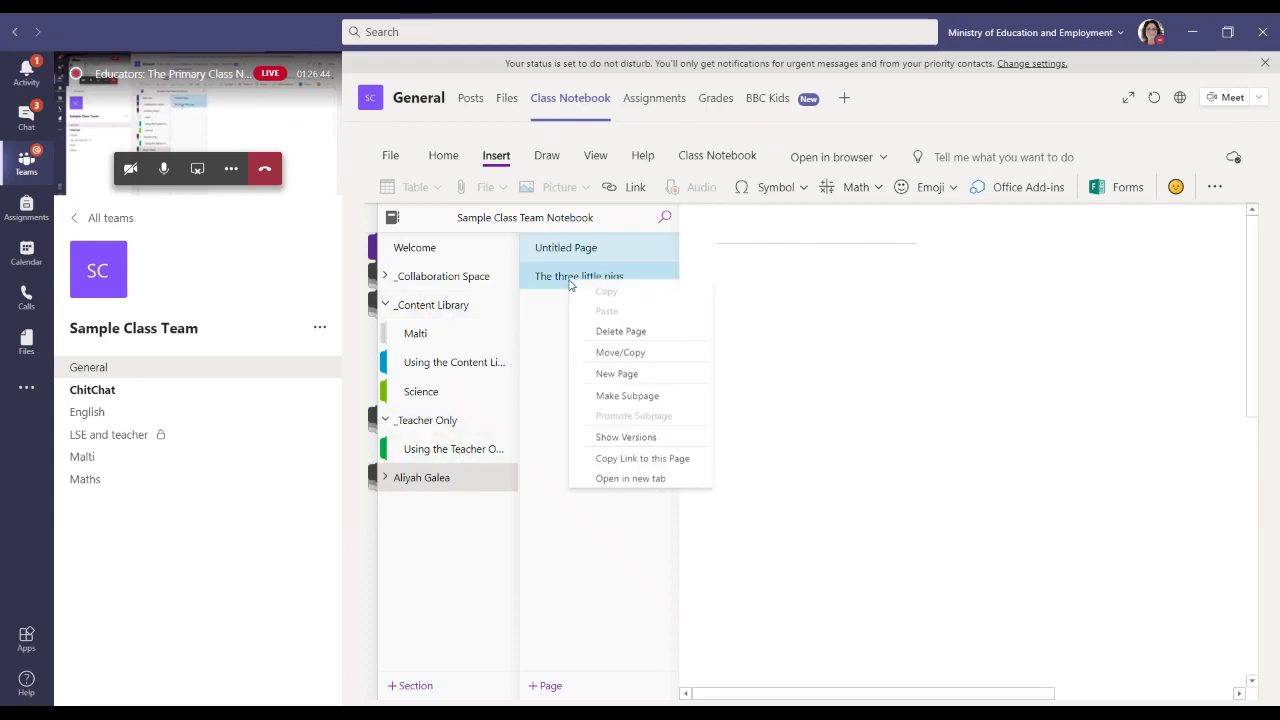
pyautogui.click(638, 354)
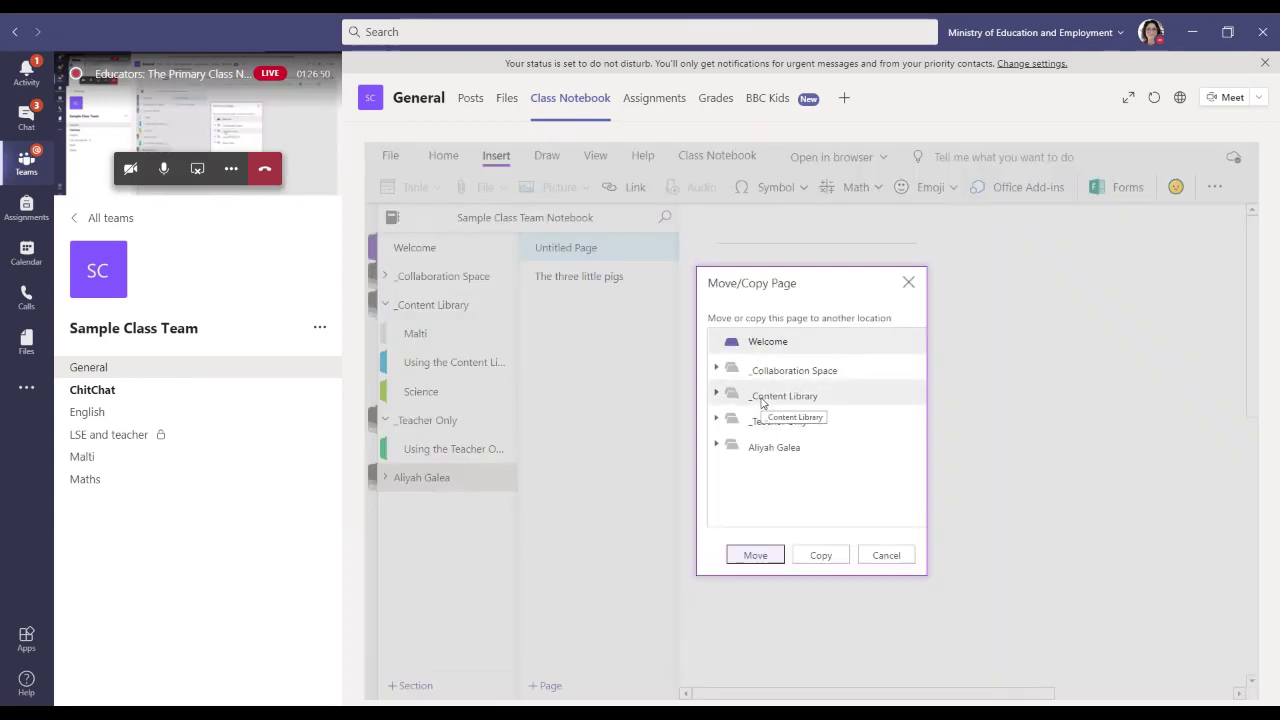
pyautogui.click(762, 398)
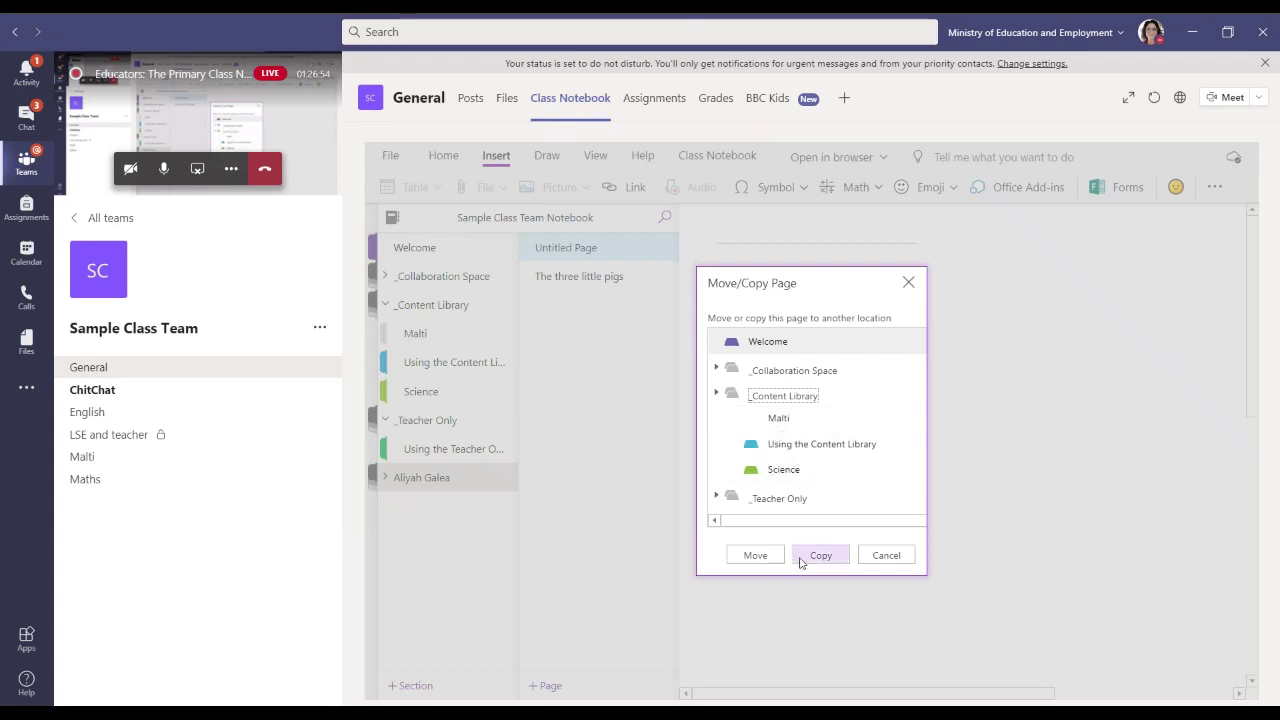
pyautogui.click(886, 556)
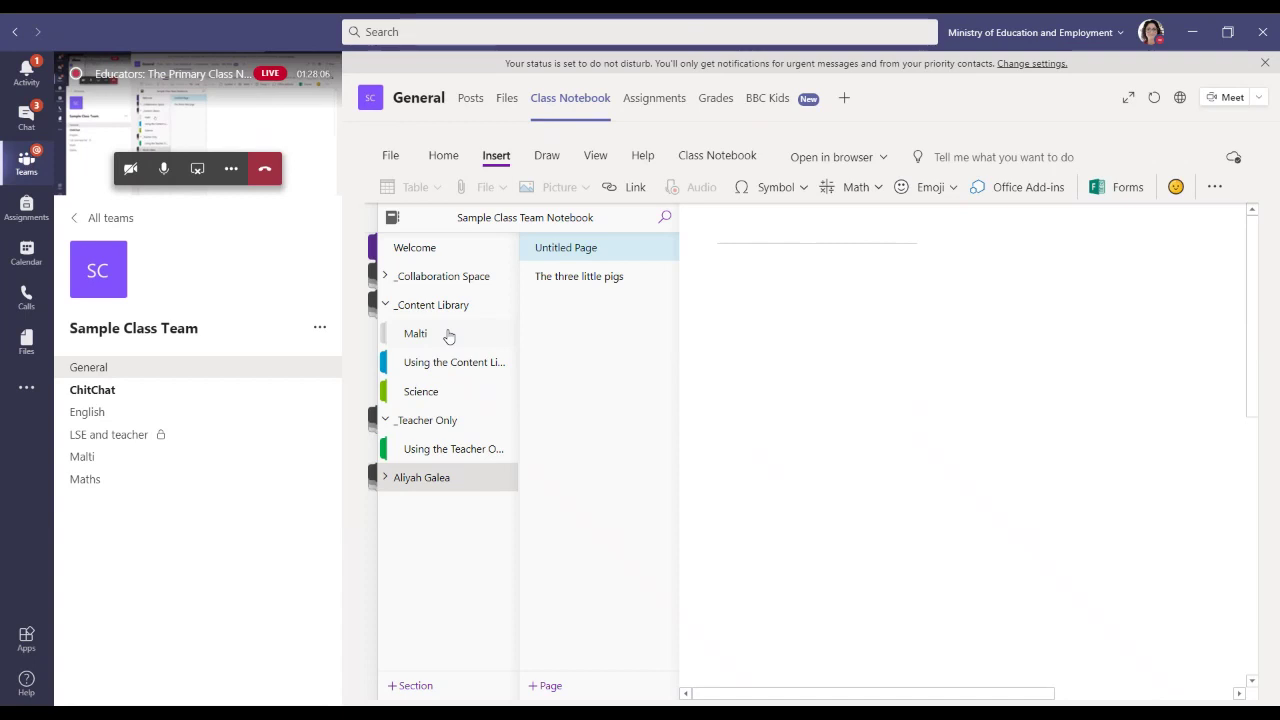
# Open the page The three little pigs, look through its contents, and show the notebook navigation again.
pyautogui.click(570, 280)
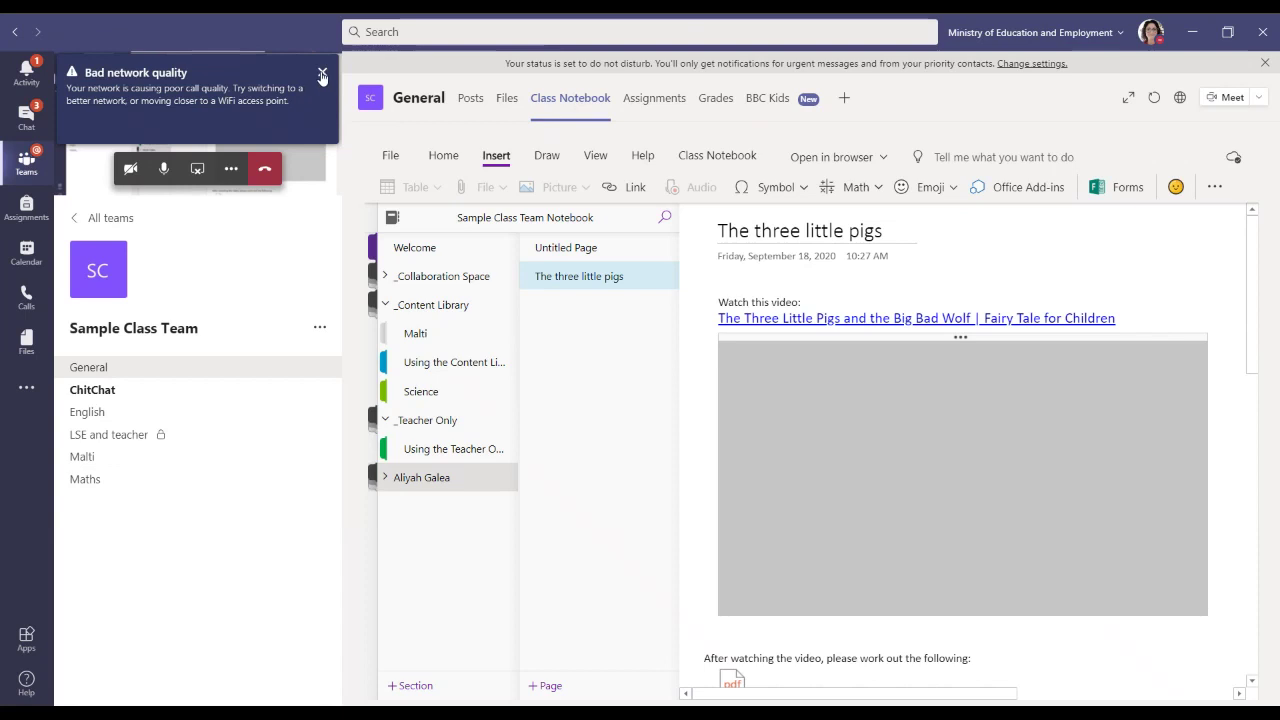
pyautogui.click(322, 76)
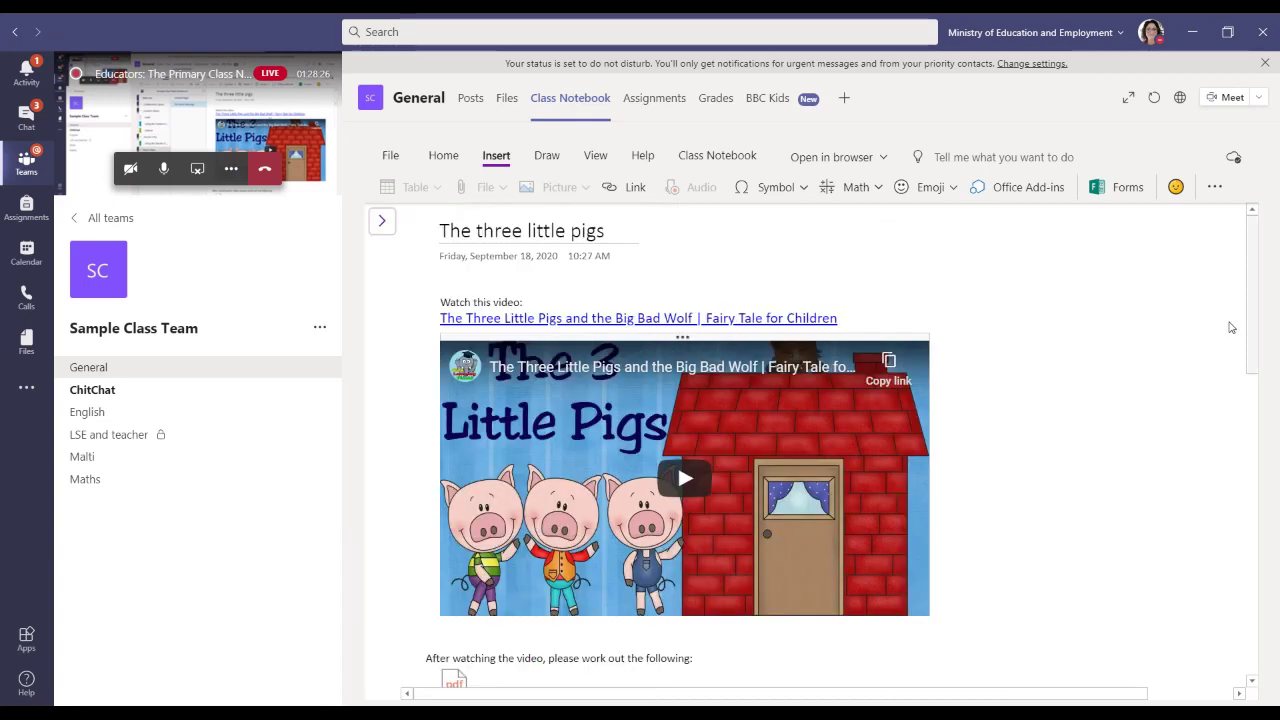
pyautogui.scroll(-8, 1063, 340)
pyautogui.scroll(8, 1020, 322)
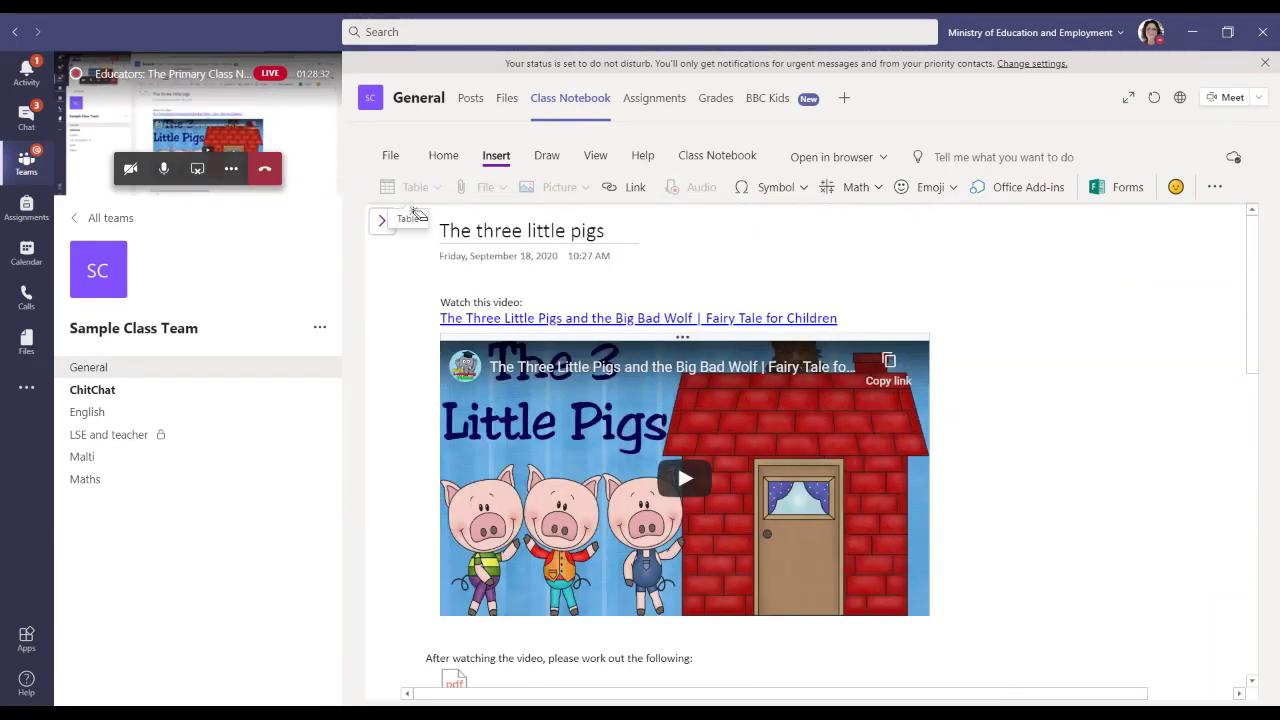
pyautogui.click(384, 223)
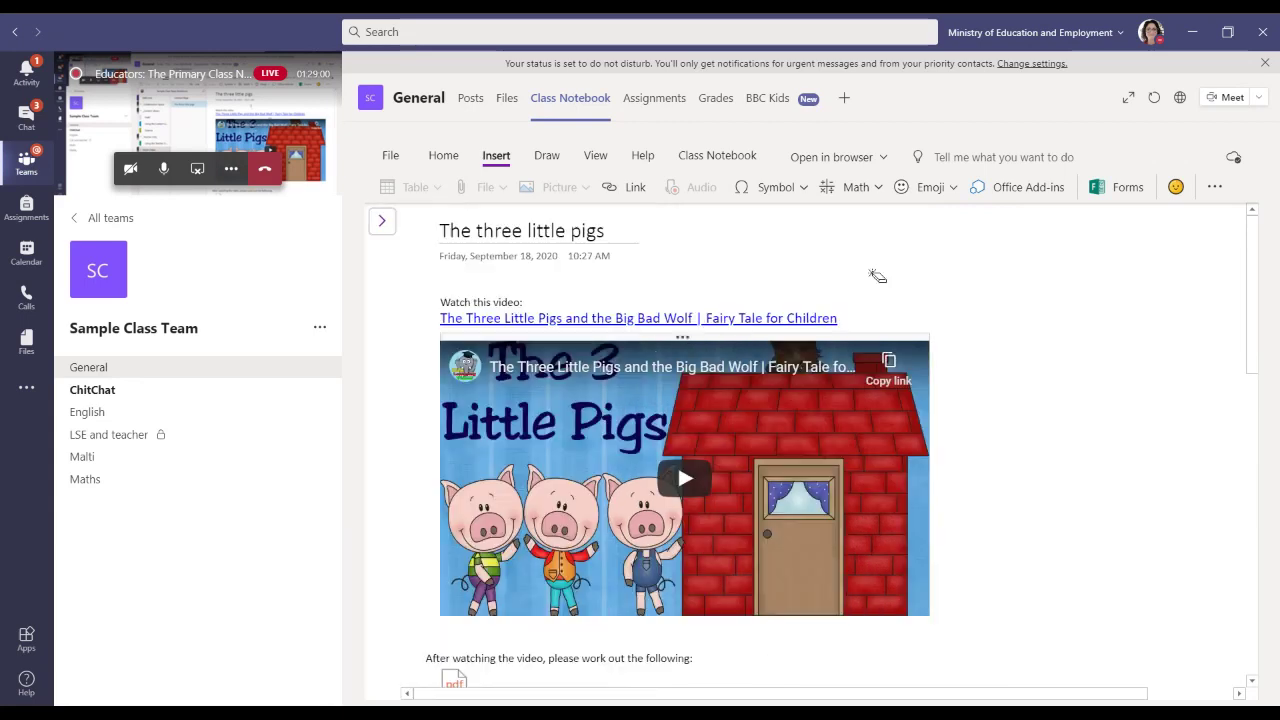
pyautogui.click(383, 221)
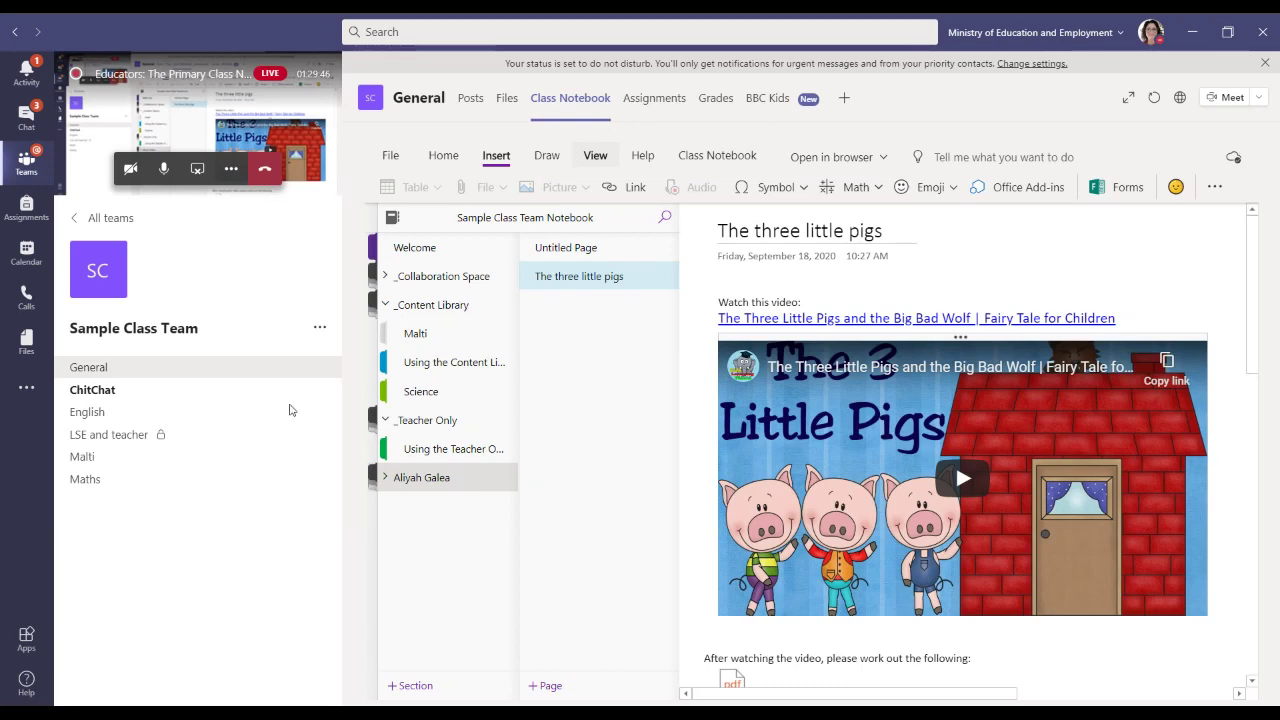
# Create a new assignment in Sample Class Team and title it "Howework Friday 18th".
pyautogui.click(650, 104)
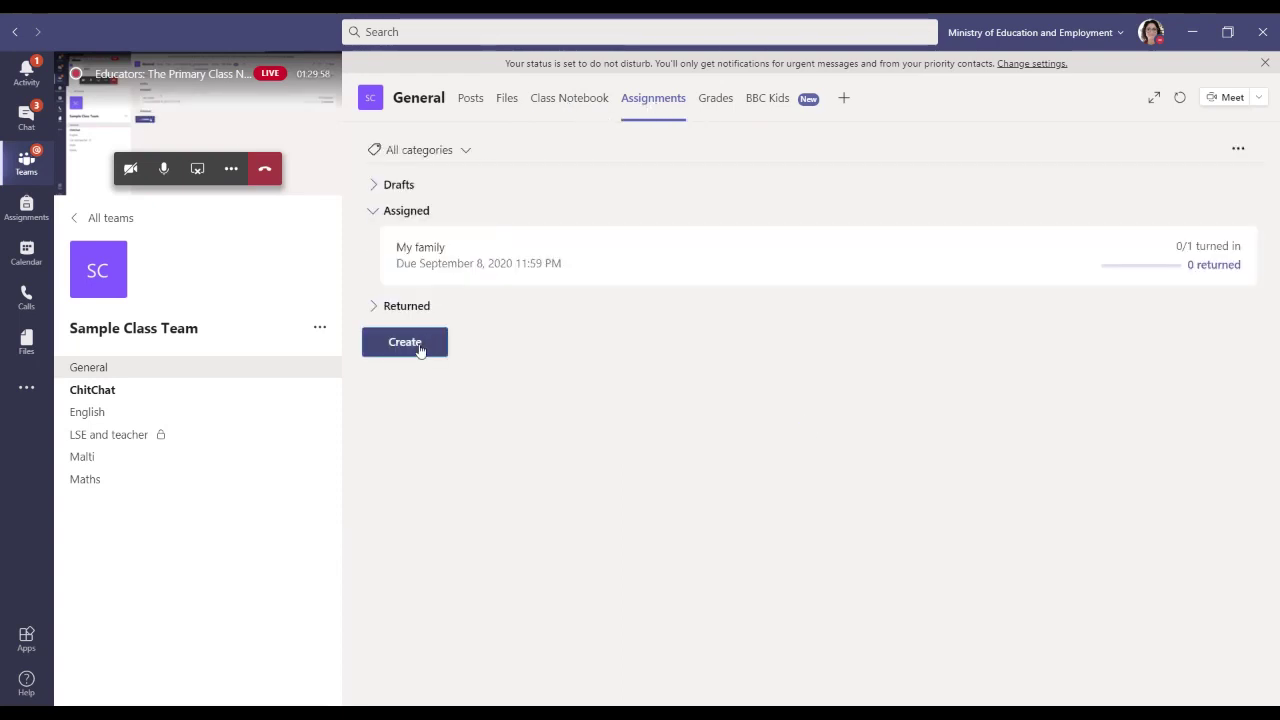
pyautogui.click(420, 346)
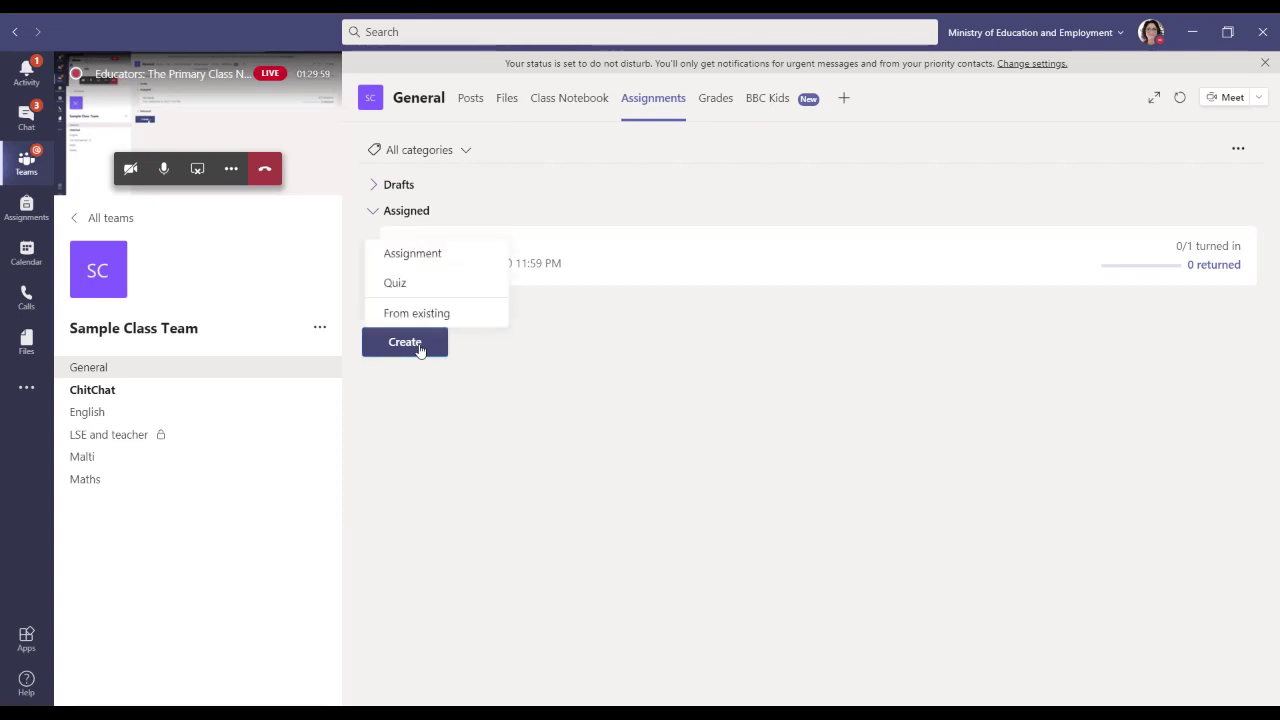
pyautogui.click(432, 254)
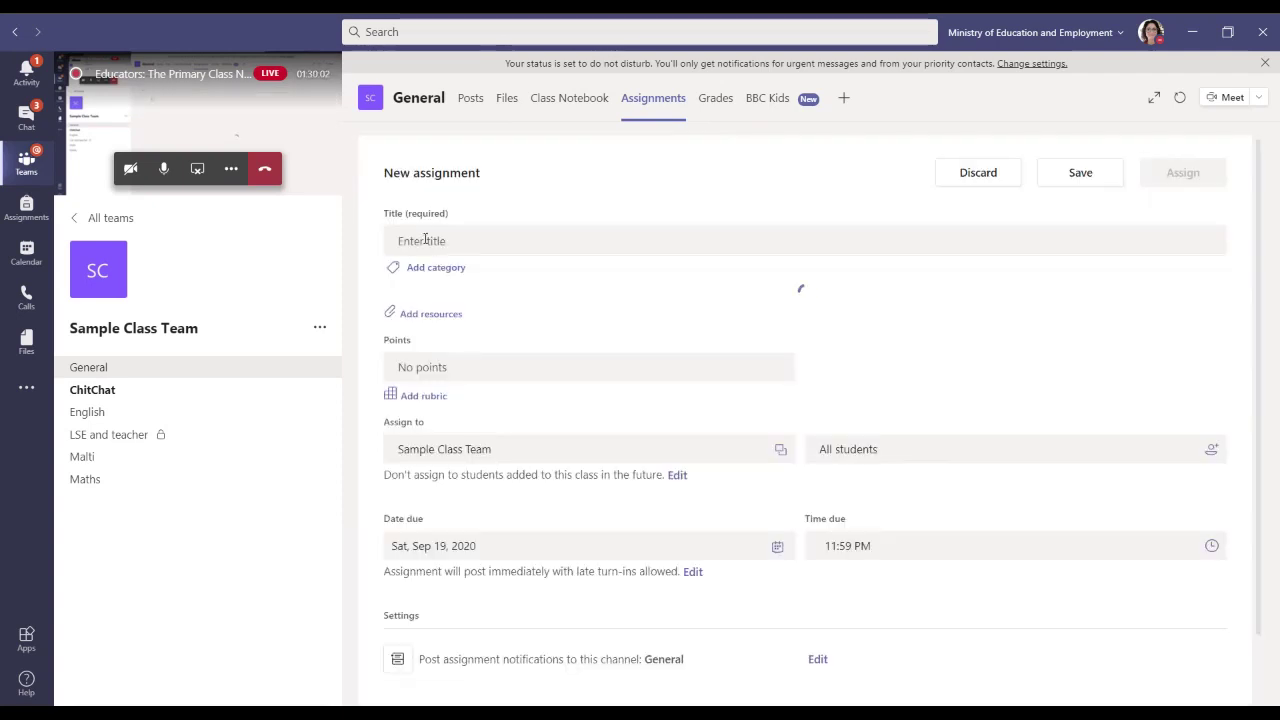
pyautogui.click(432, 241)
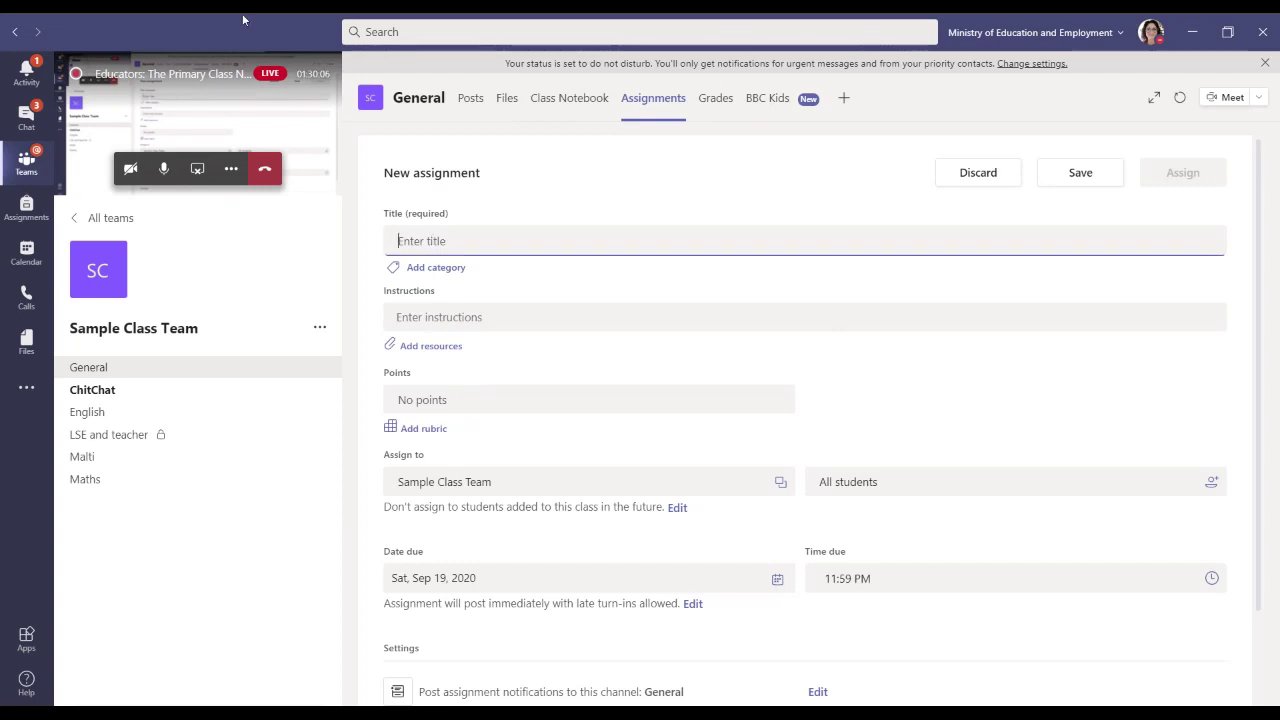
pyautogui.write('Howm')
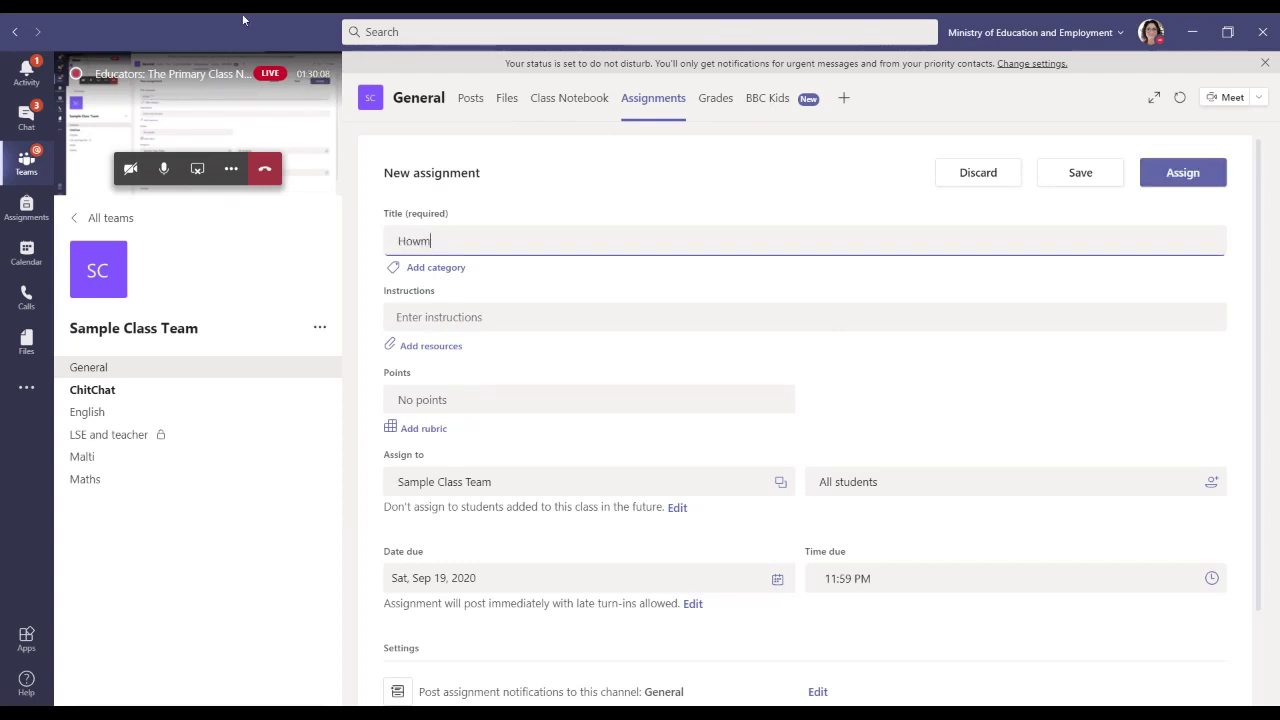
pyautogui.press('BackSpace')
pyautogui.write('ework Friday 18th')
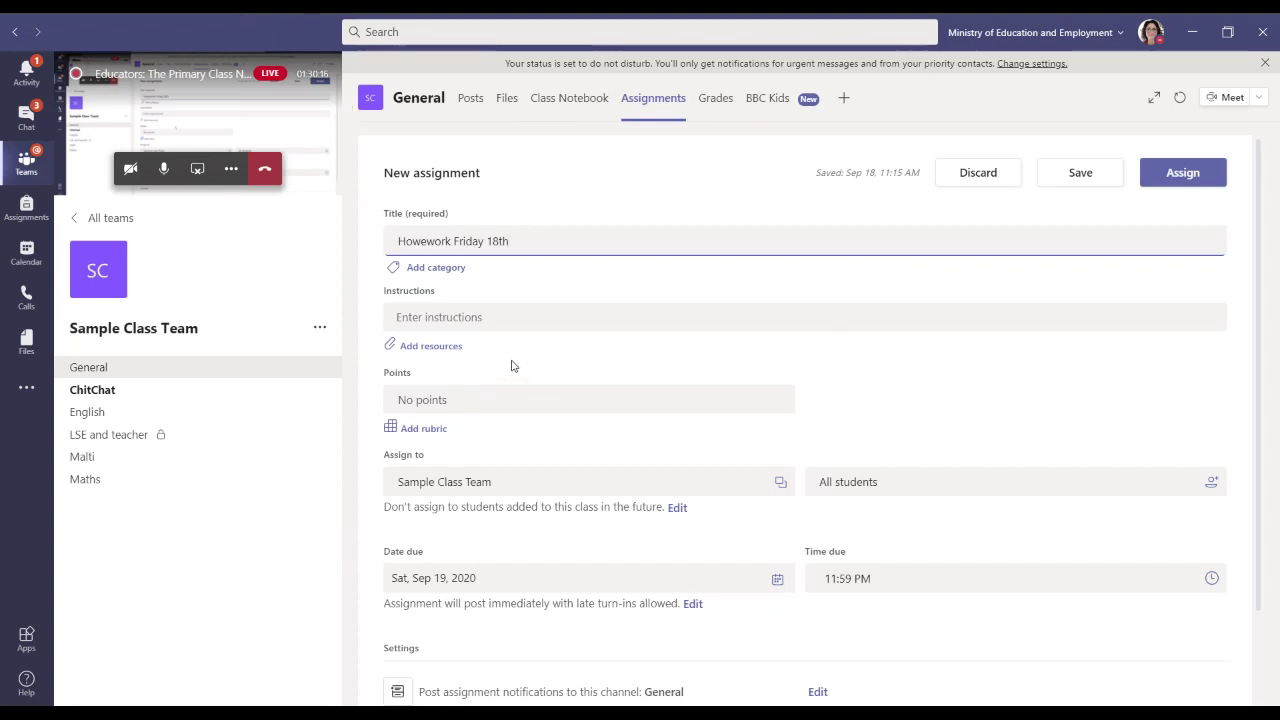
# Attach the Class Notebook page New task from the Science section of _Content Library as an assignment resource.
pyautogui.click(440, 348)
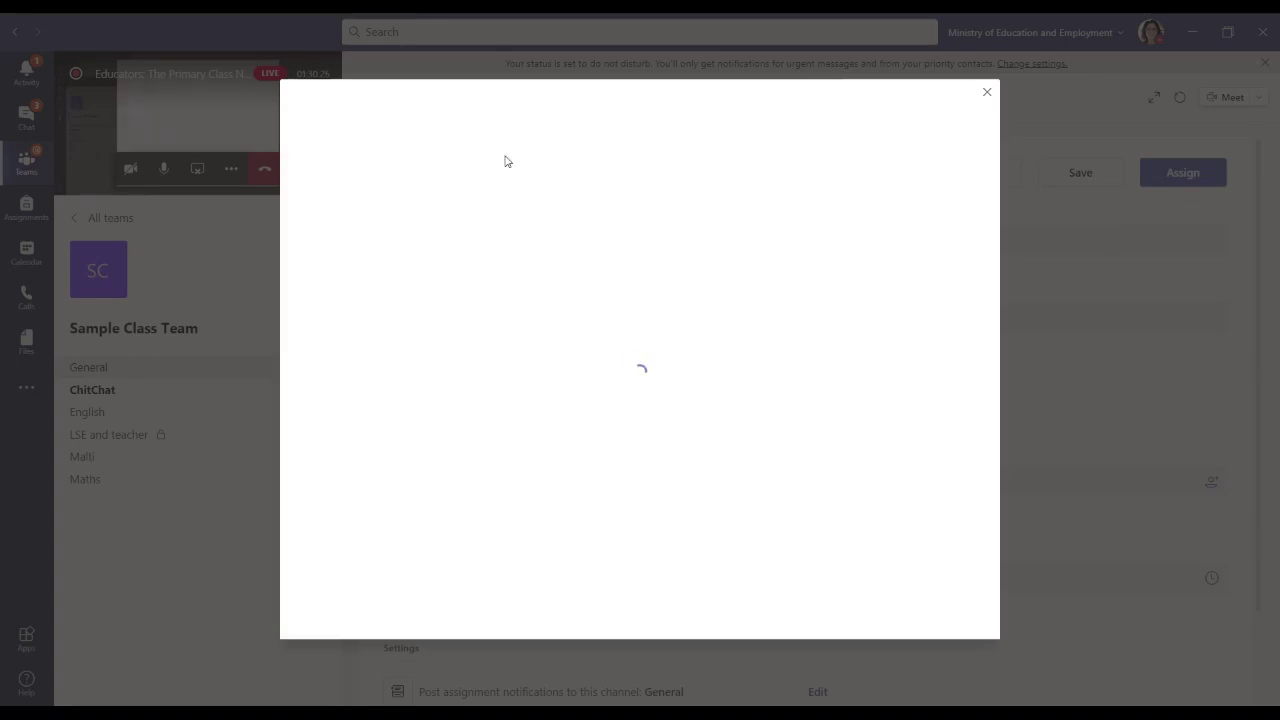
pyautogui.click(443, 158)
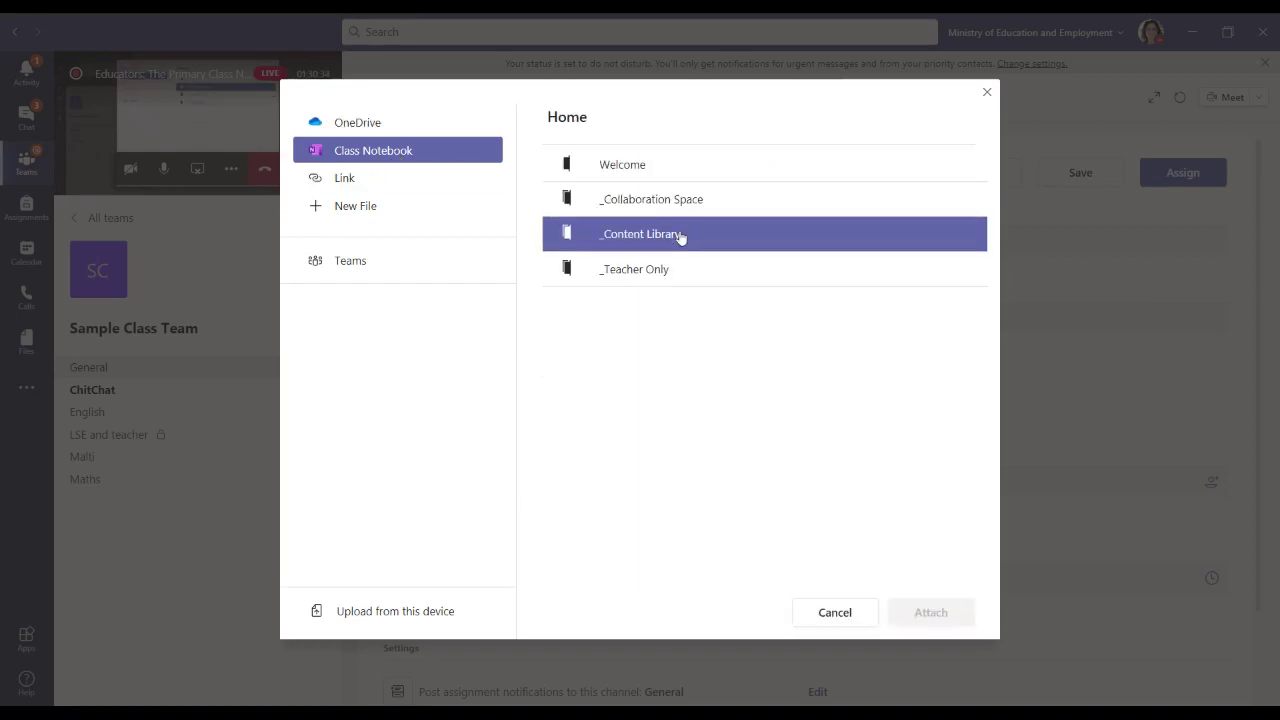
pyautogui.click(680, 235)
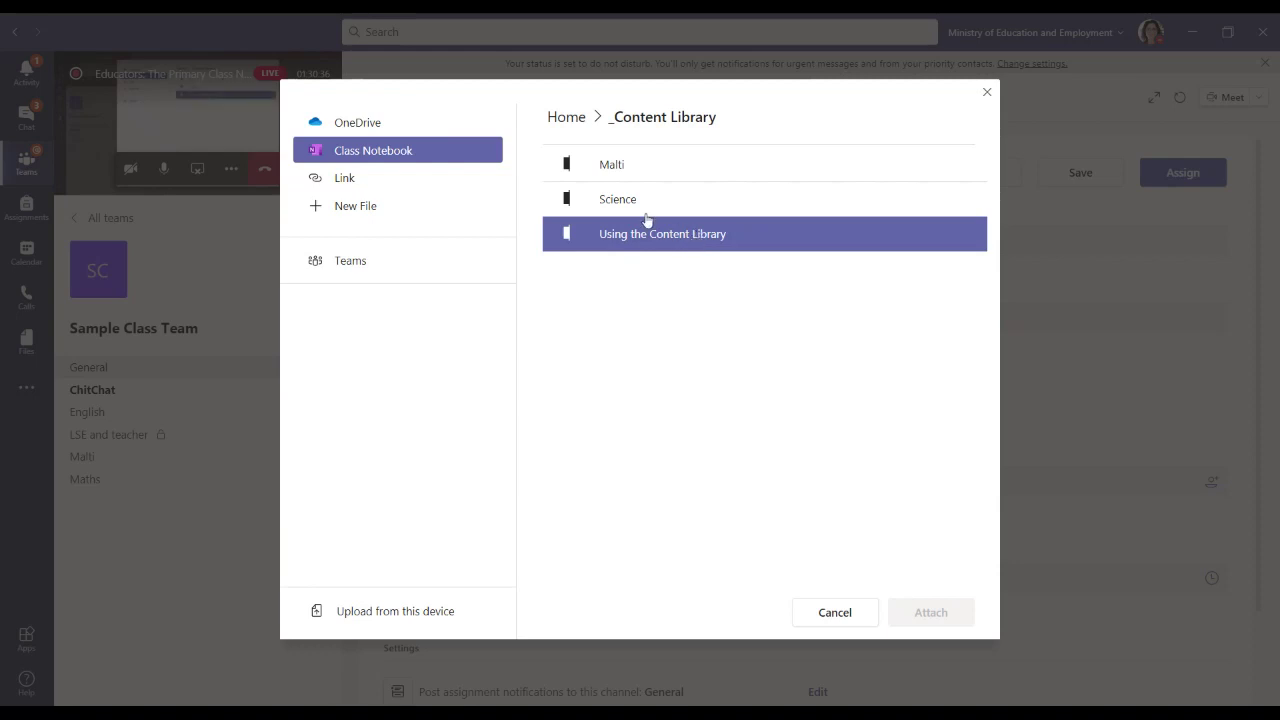
pyautogui.click(644, 198)
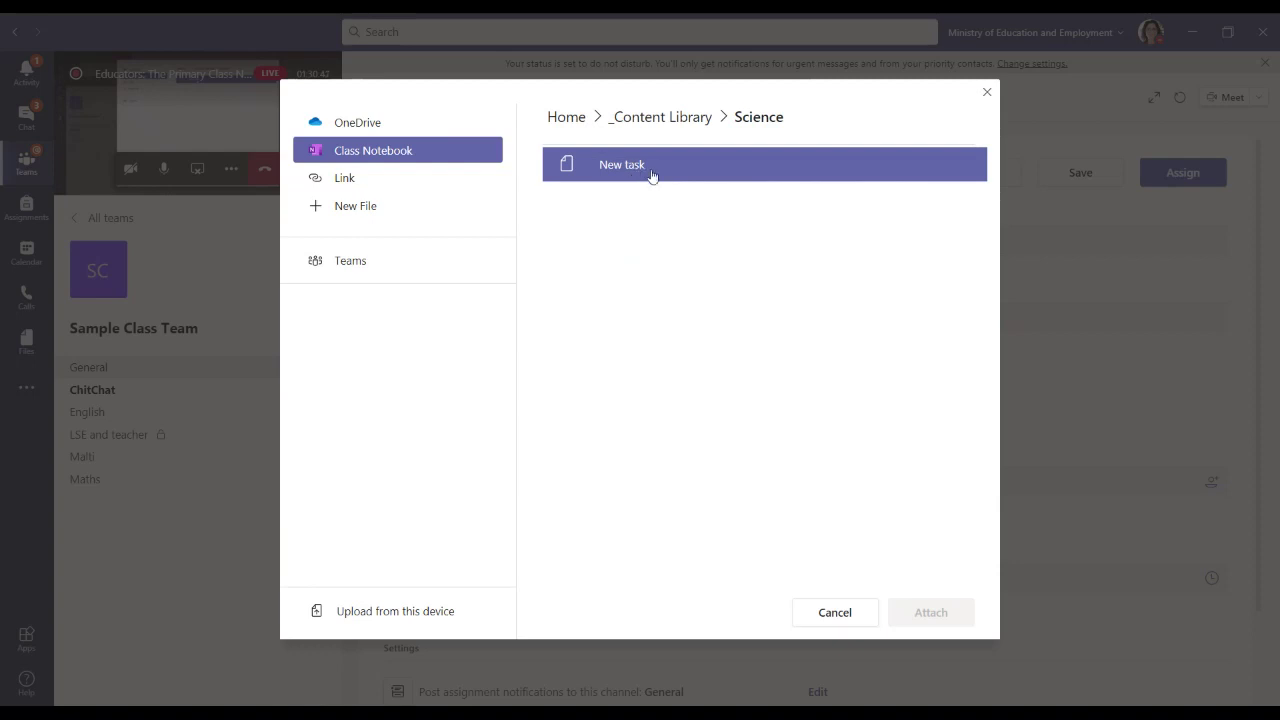
pyautogui.click(650, 176)
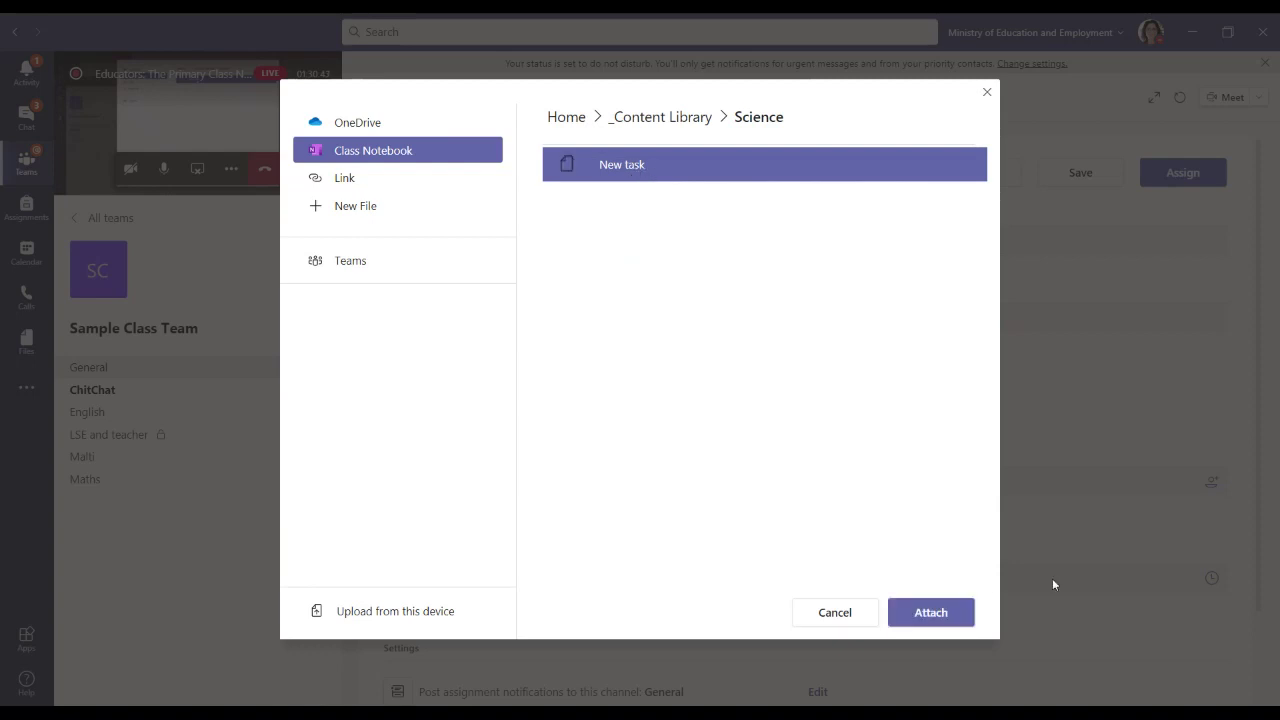
pyautogui.click(930, 612)
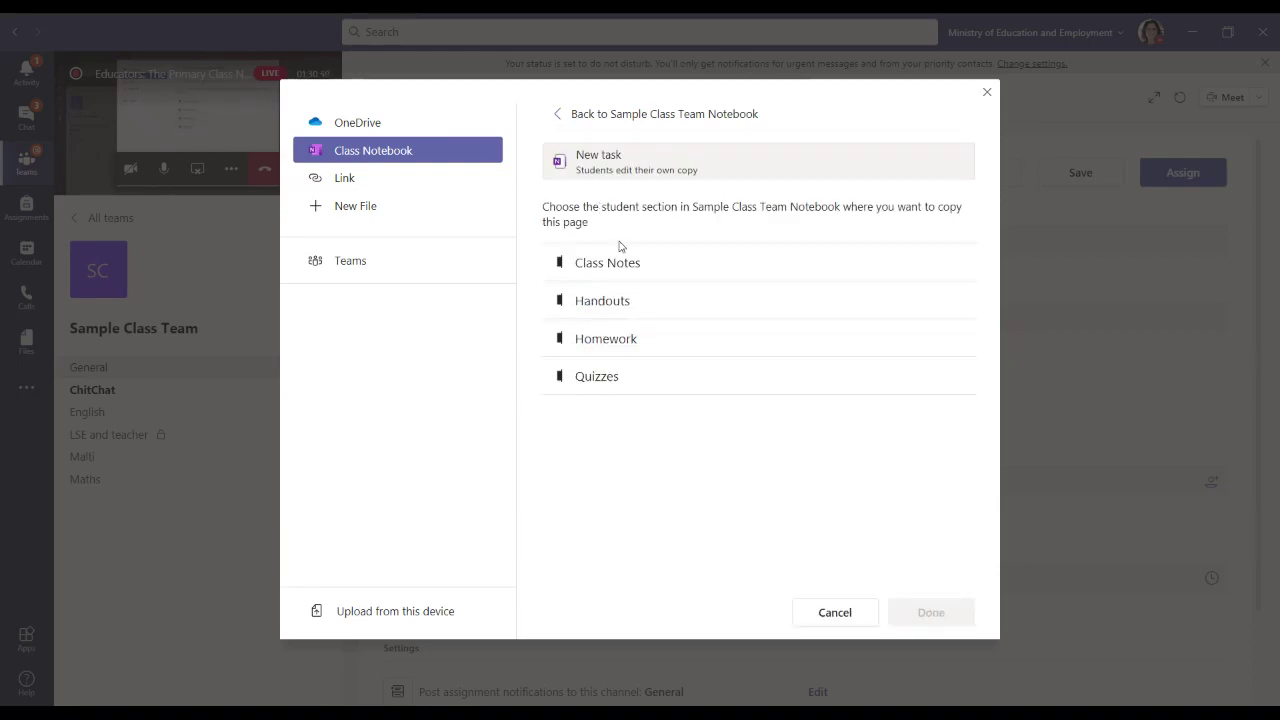
# Go over the student sections Class Notes, Handouts, Homework and Quizzes offered as destinations for the New task page.
pyautogui.click(617, 258)
pyautogui.click(620, 300)
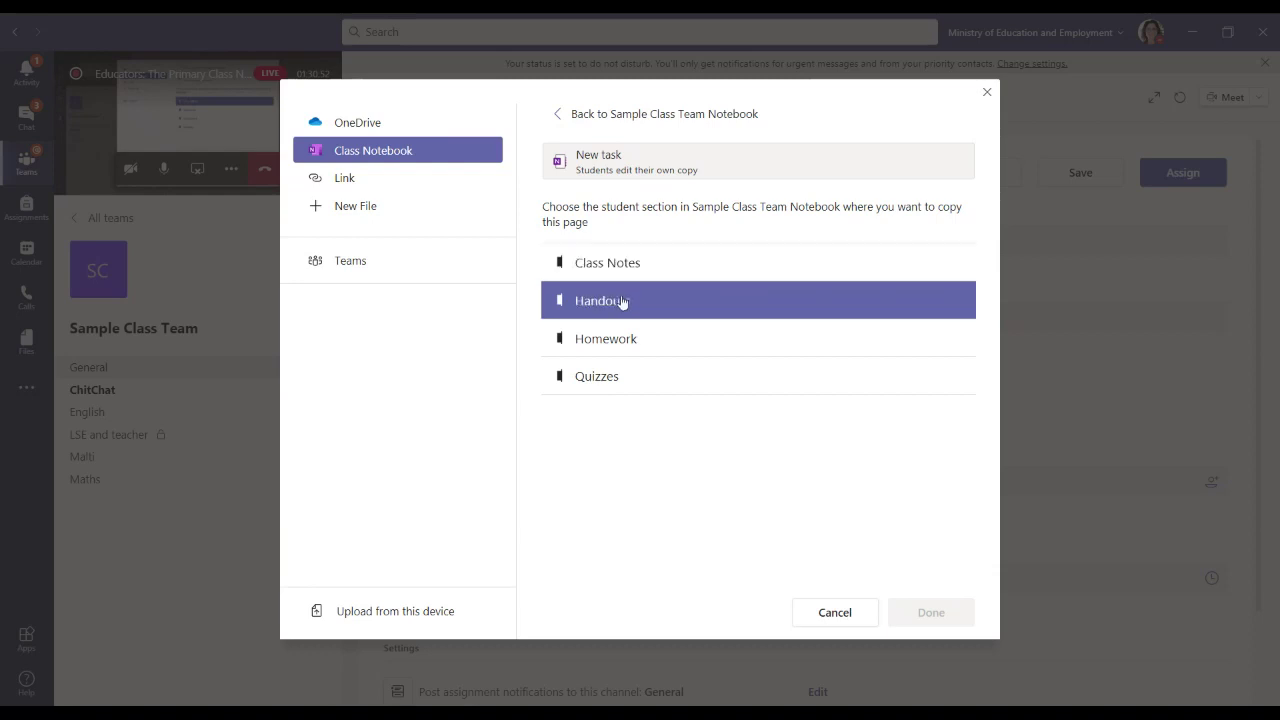
pyautogui.click(608, 338)
pyautogui.click(590, 380)
pyautogui.click(618, 300)
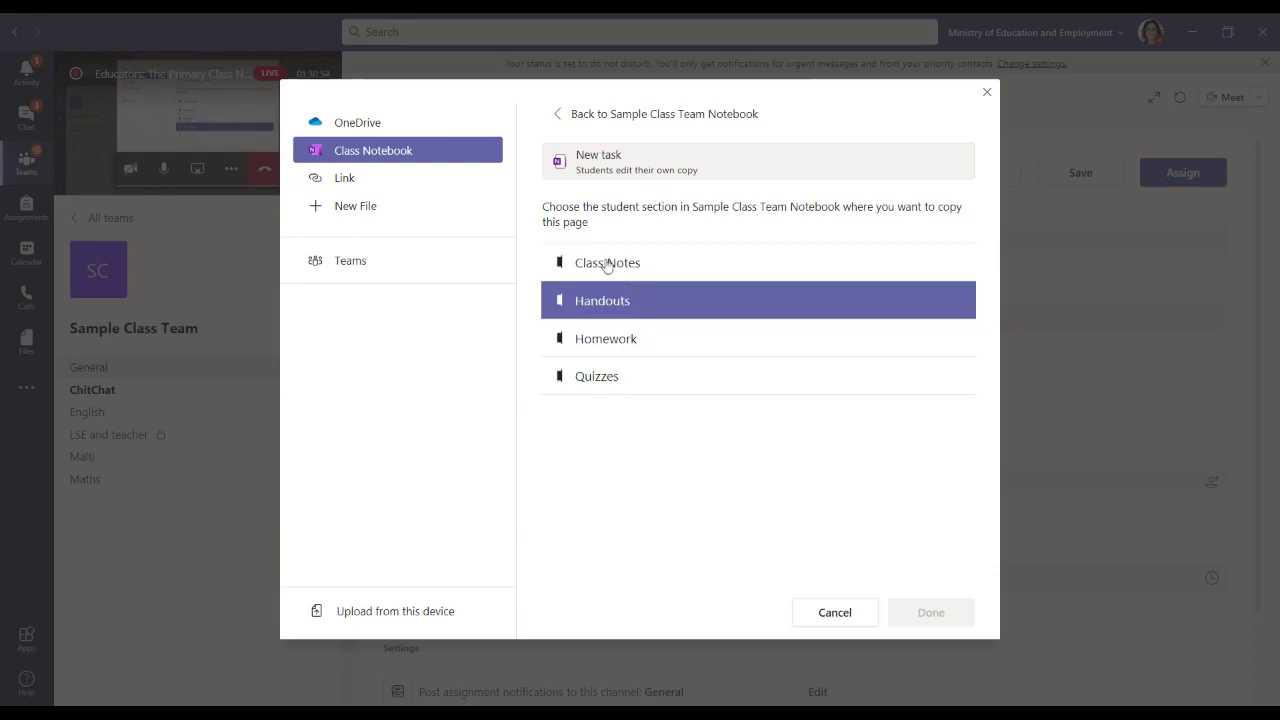
pyautogui.click(608, 340)
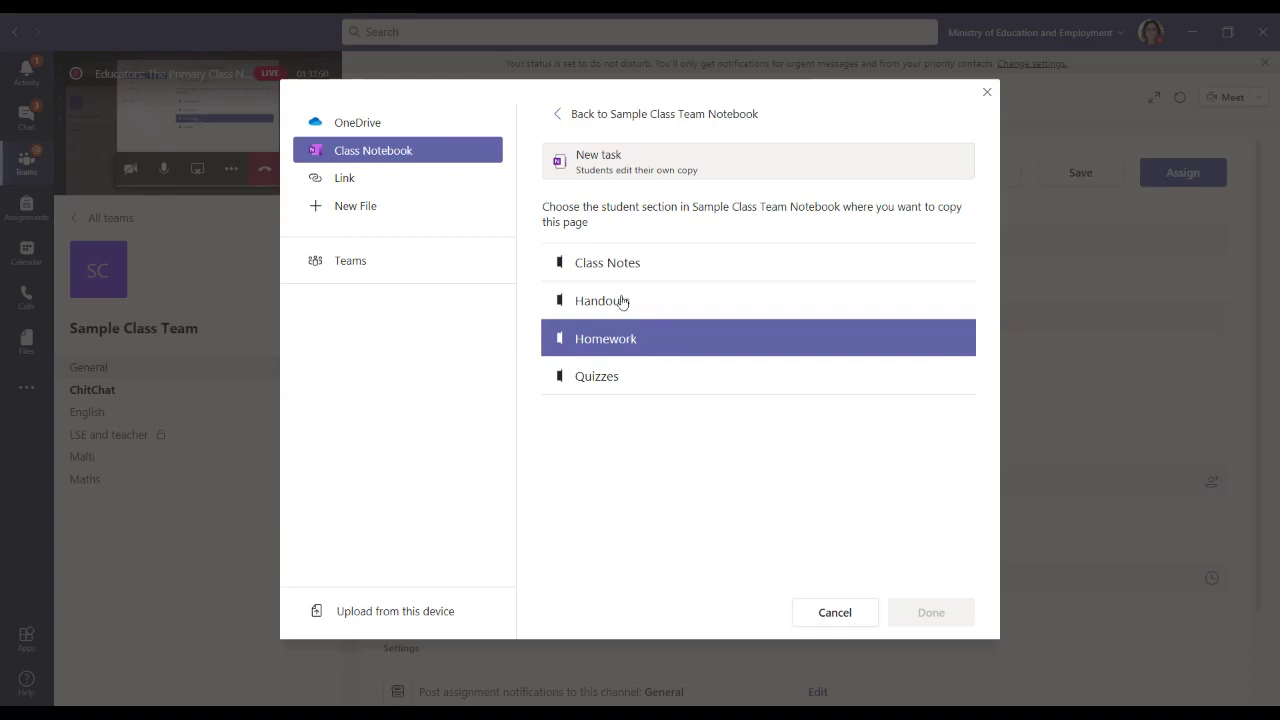
pyautogui.click(607, 268)
pyautogui.click(592, 336)
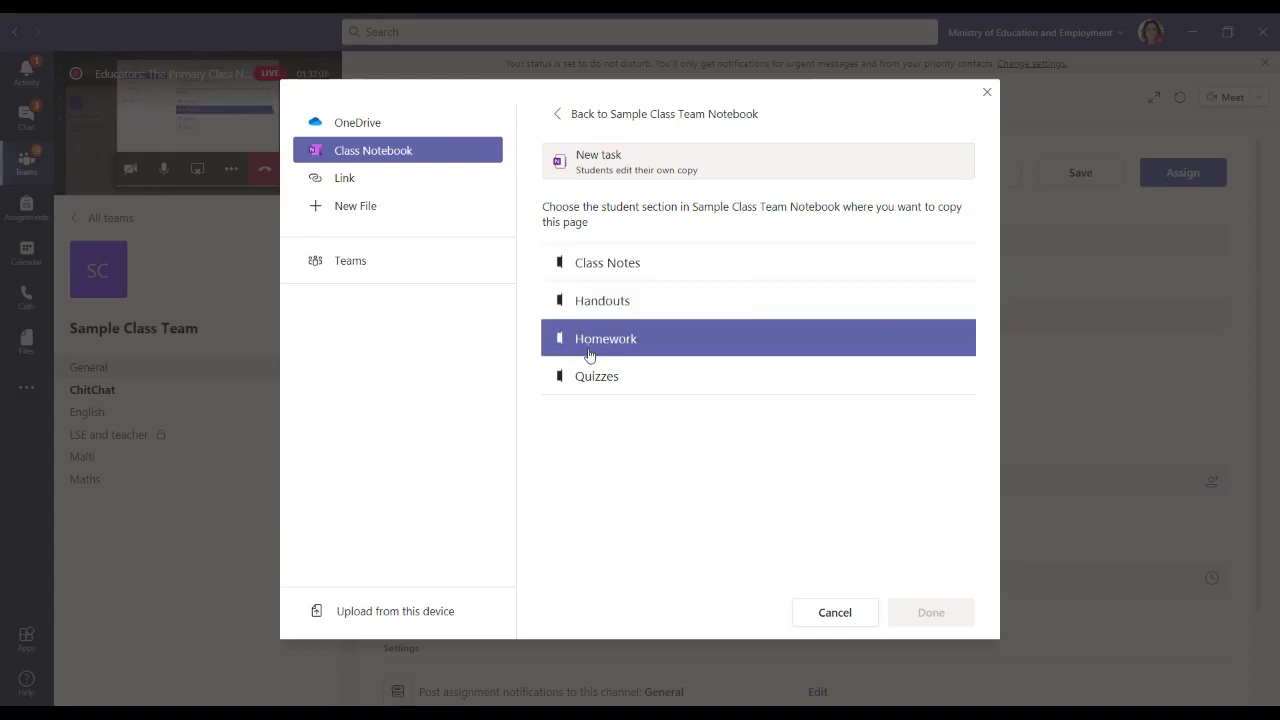
pyautogui.click(603, 268)
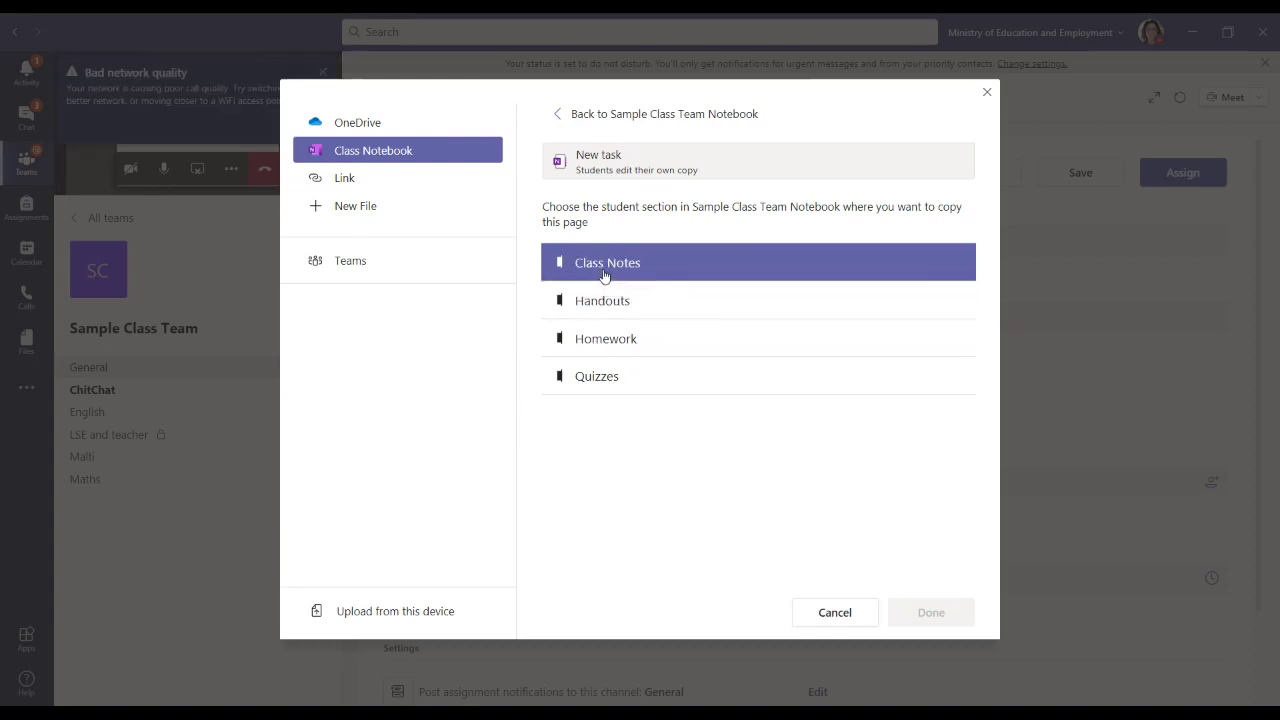
pyautogui.click(628, 332)
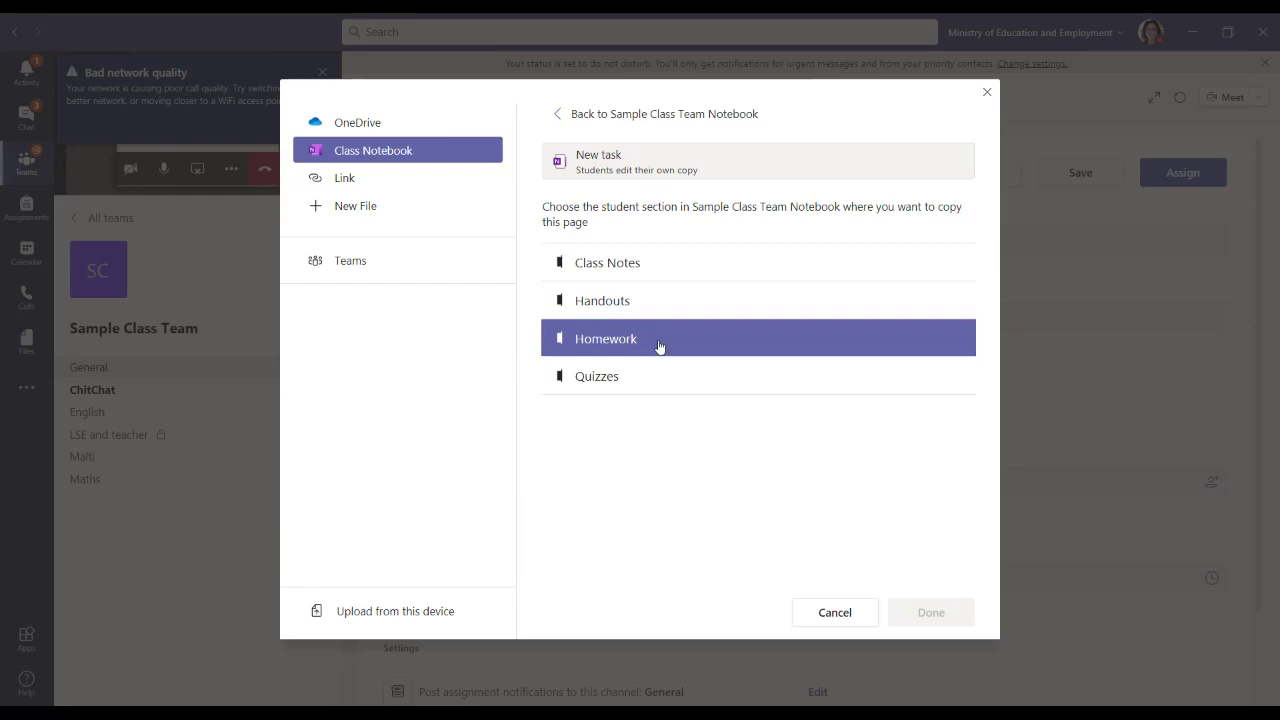
pyautogui.click(687, 313)
pyautogui.click(674, 346)
pyautogui.click(658, 370)
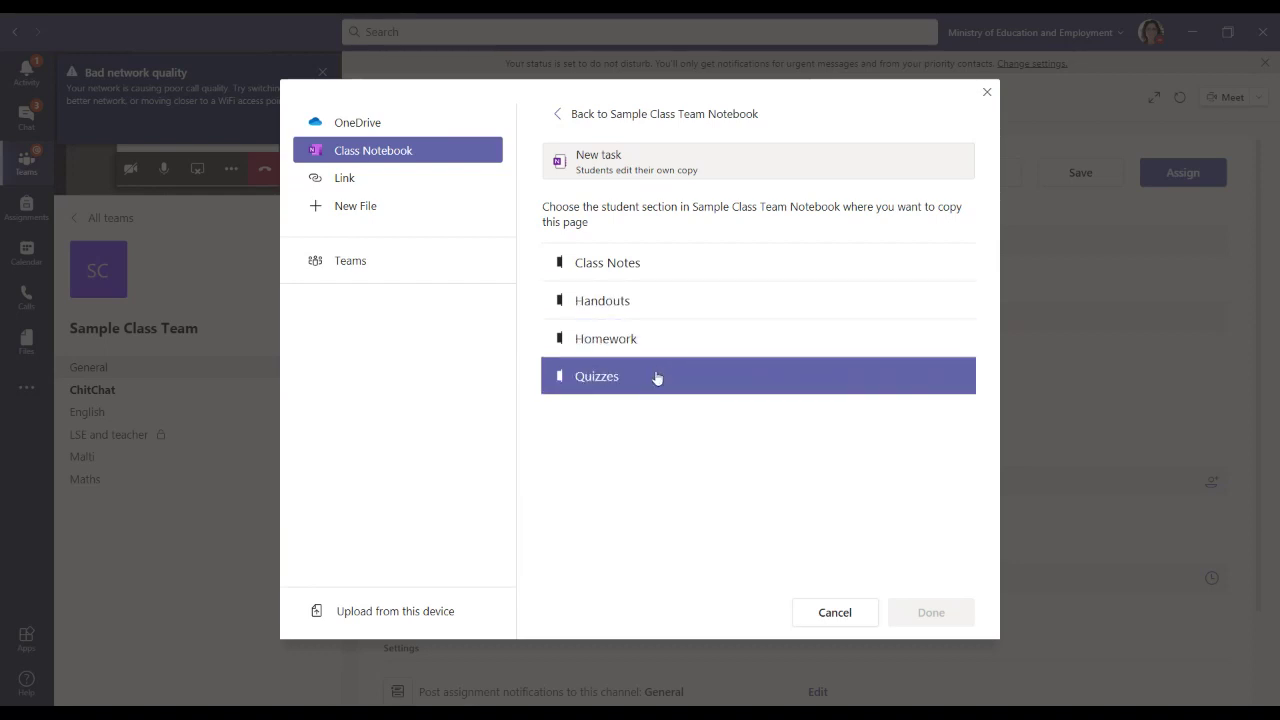
# Choose Homework as the student section that receives the New task page and finish attaching the resource.
pyautogui.click(654, 344)
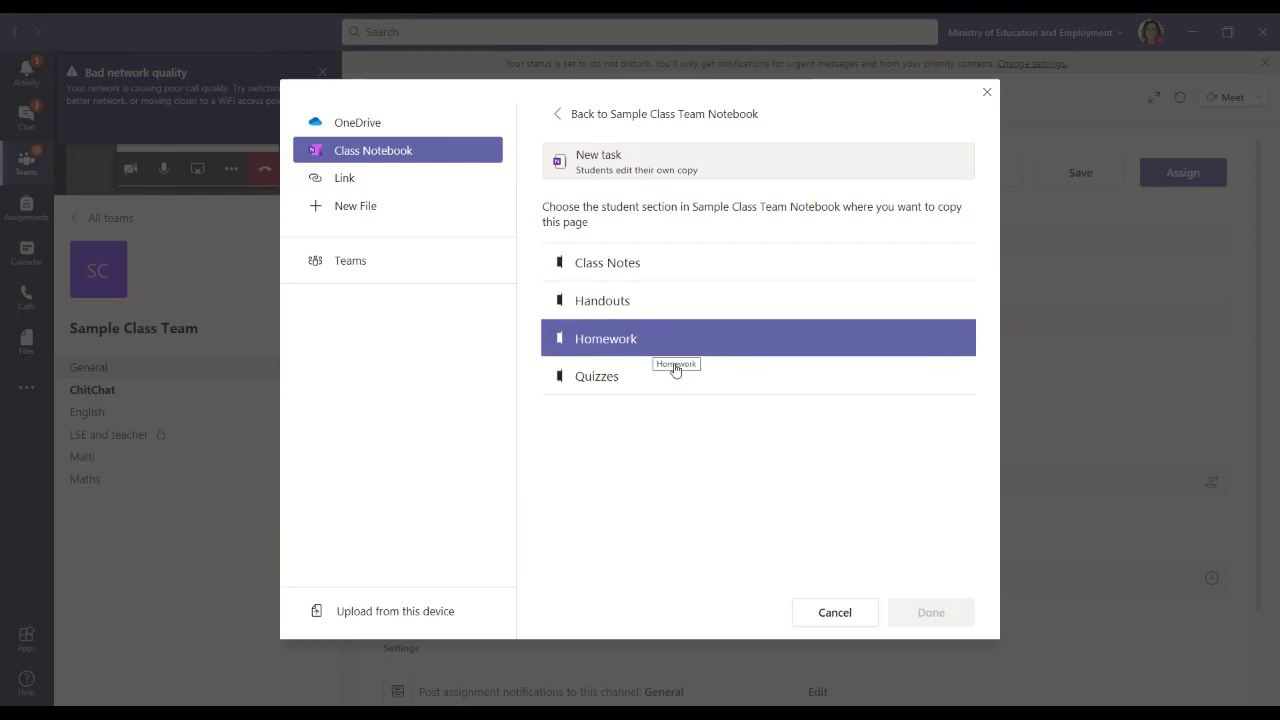
pyautogui.click(682, 370)
pyautogui.click(721, 341)
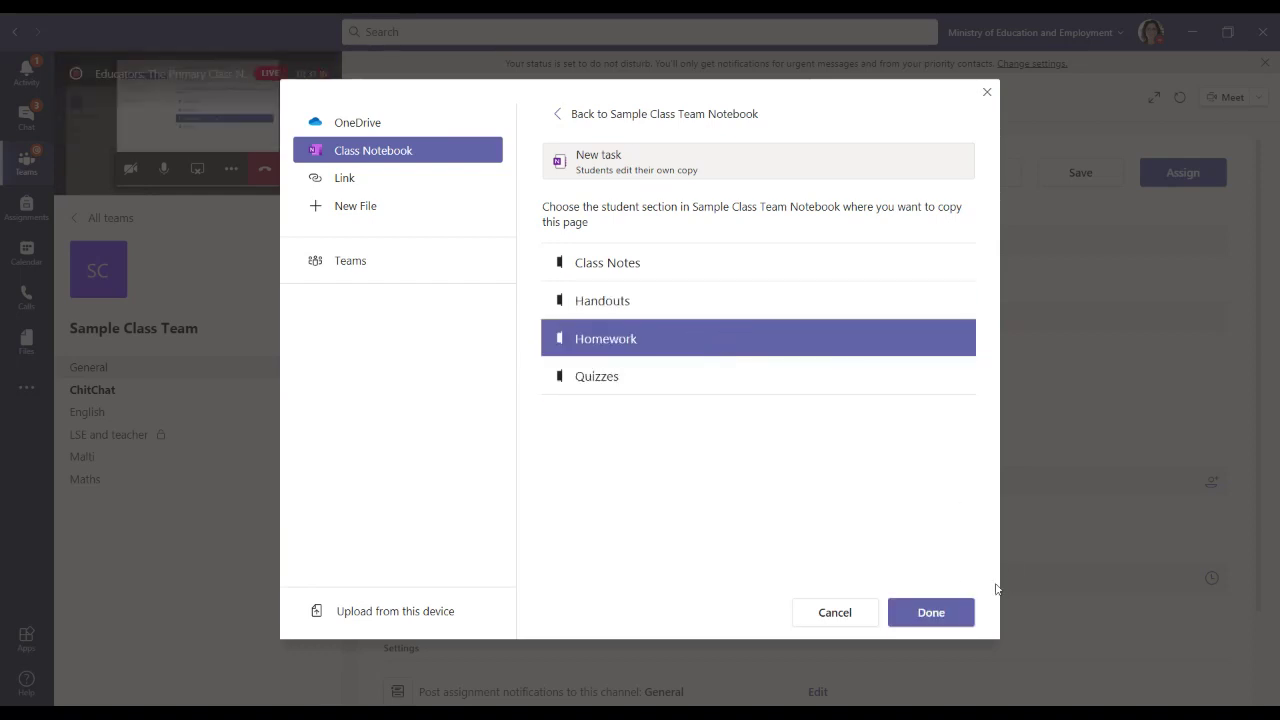
pyautogui.click(933, 608)
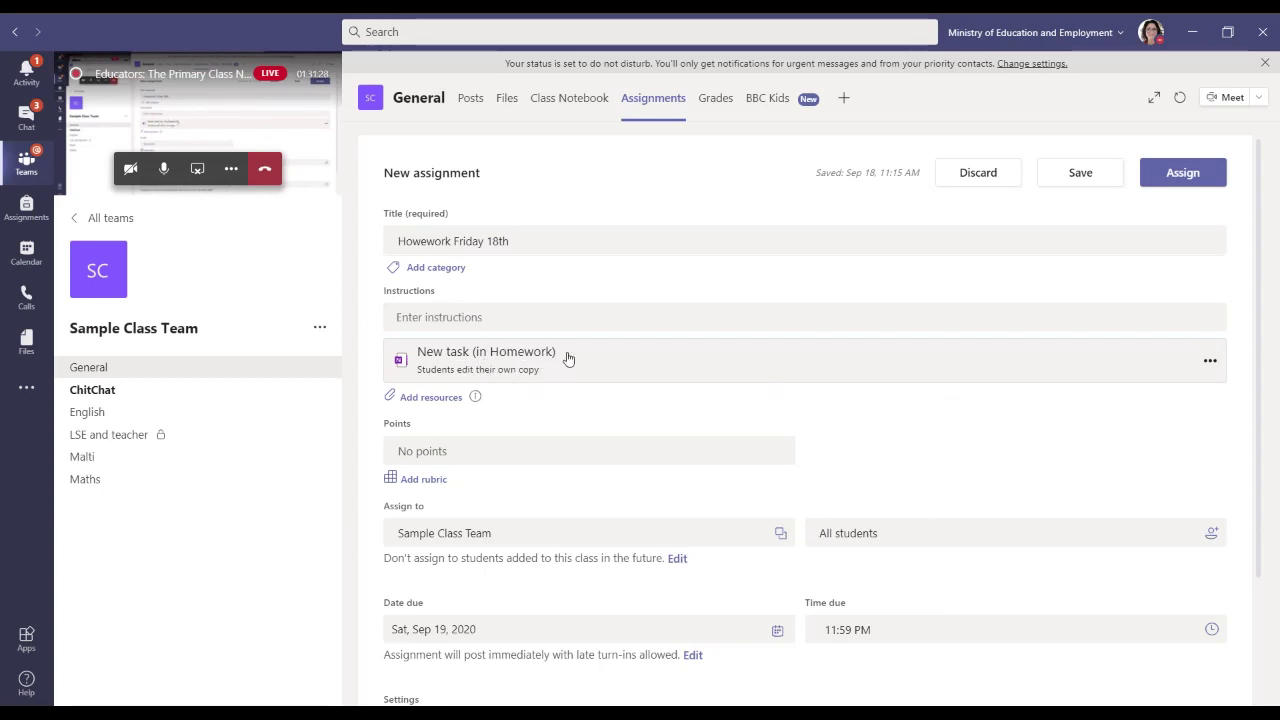
# View the student choices for assigning the homework in Sample Class Team and keep All students selected.
pyautogui.scroll(-3, 880, 455)
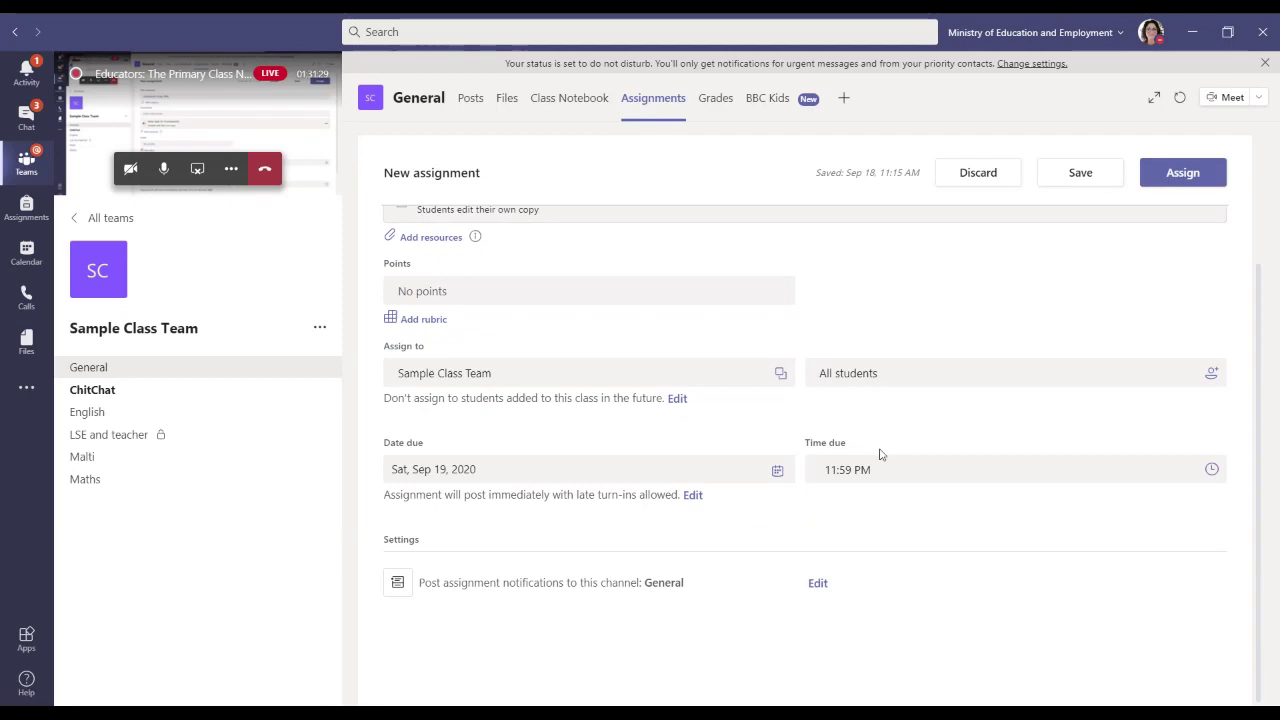
pyautogui.click(888, 375)
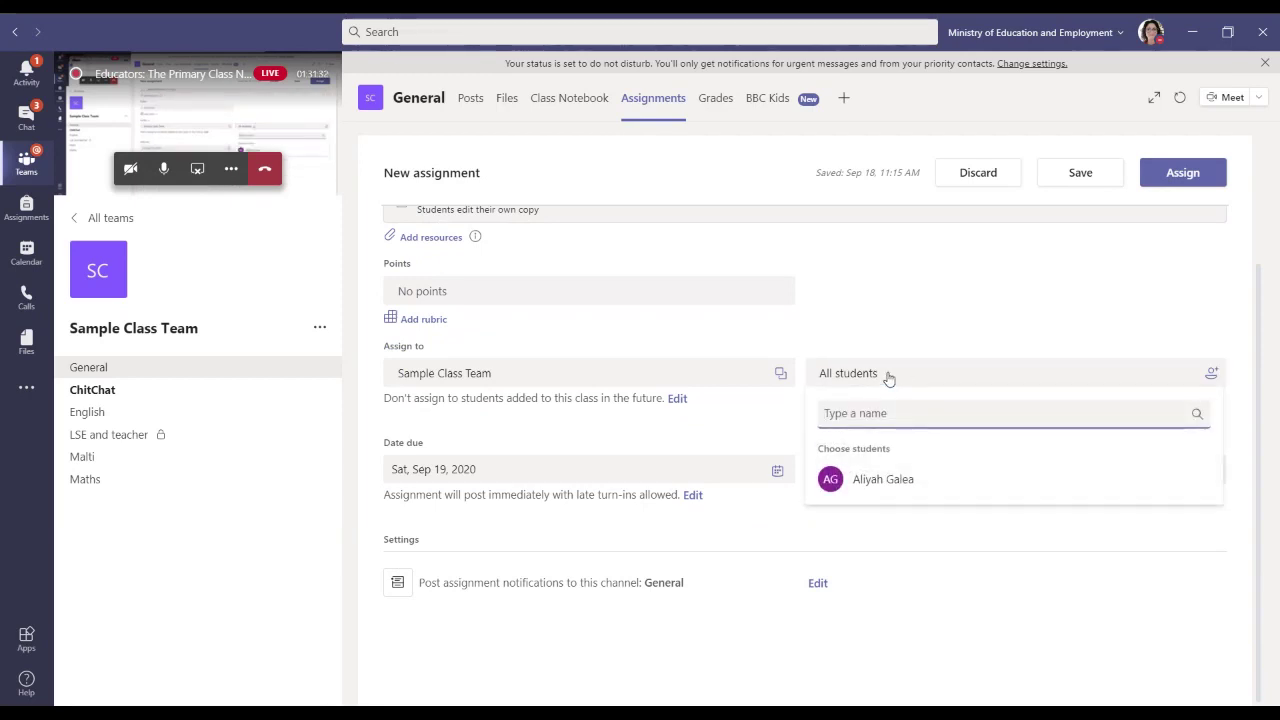
pyautogui.click(911, 330)
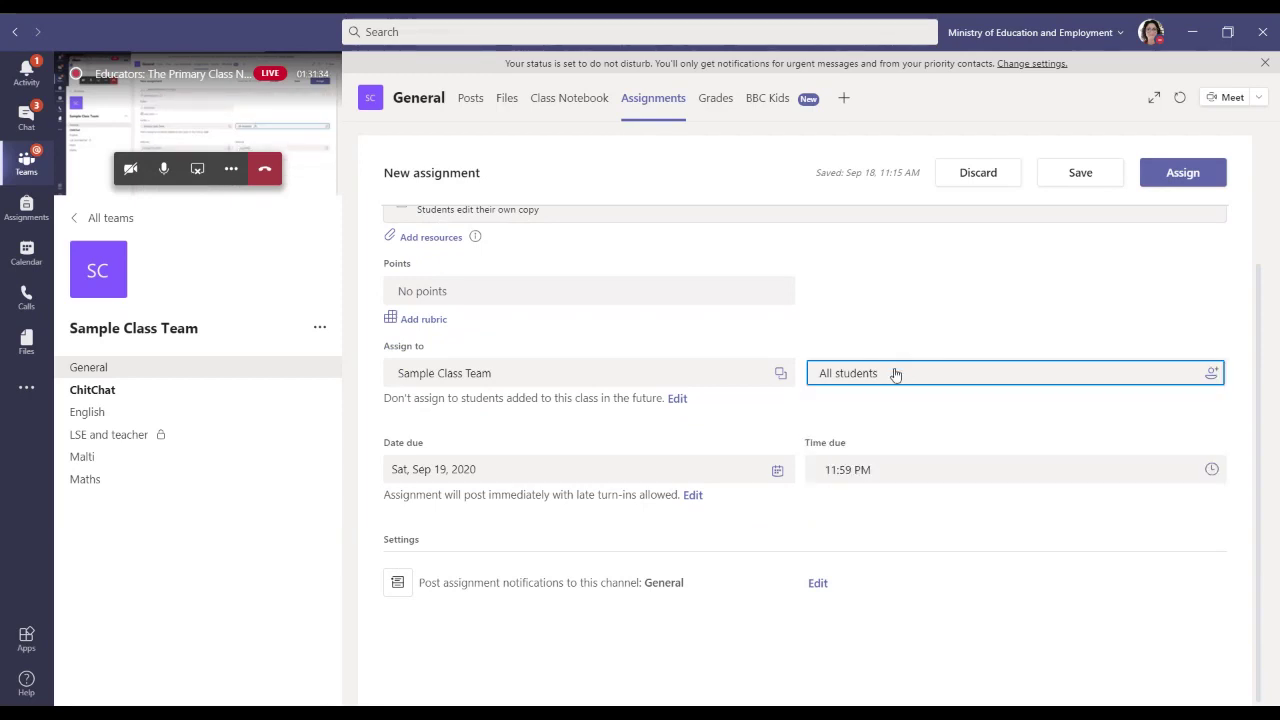
pyautogui.click(902, 375)
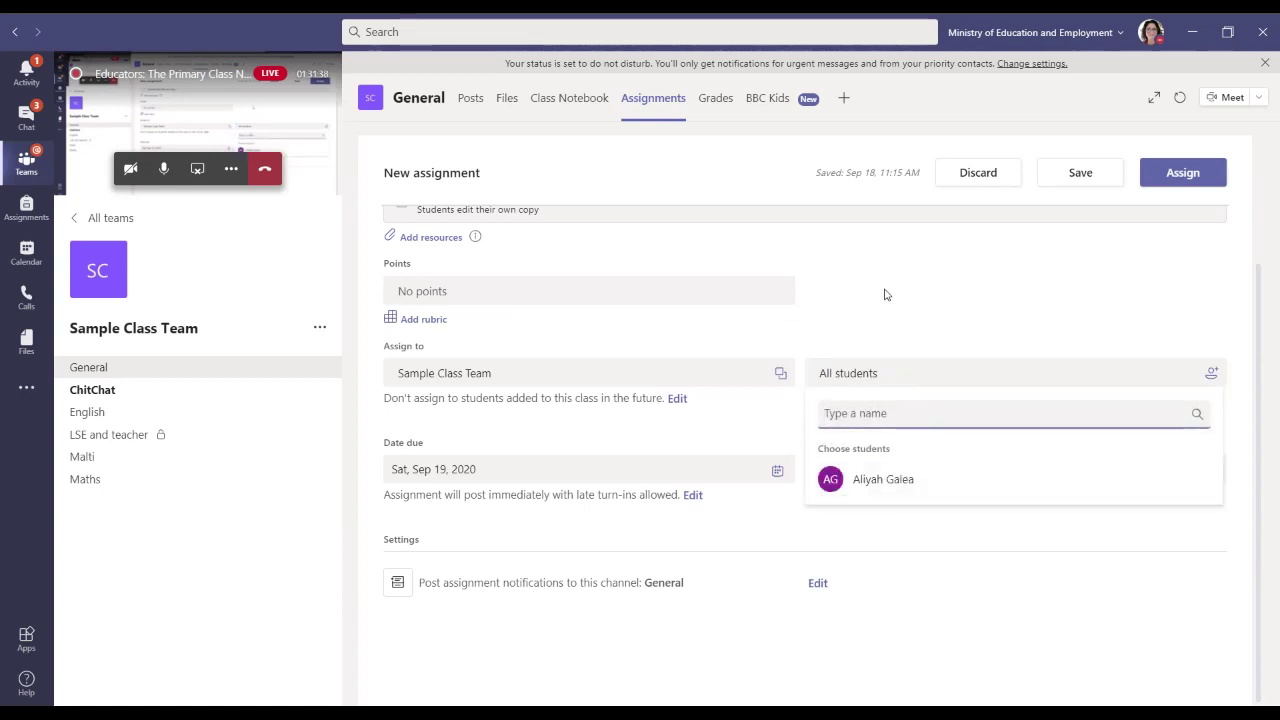
pyautogui.press('Escape')
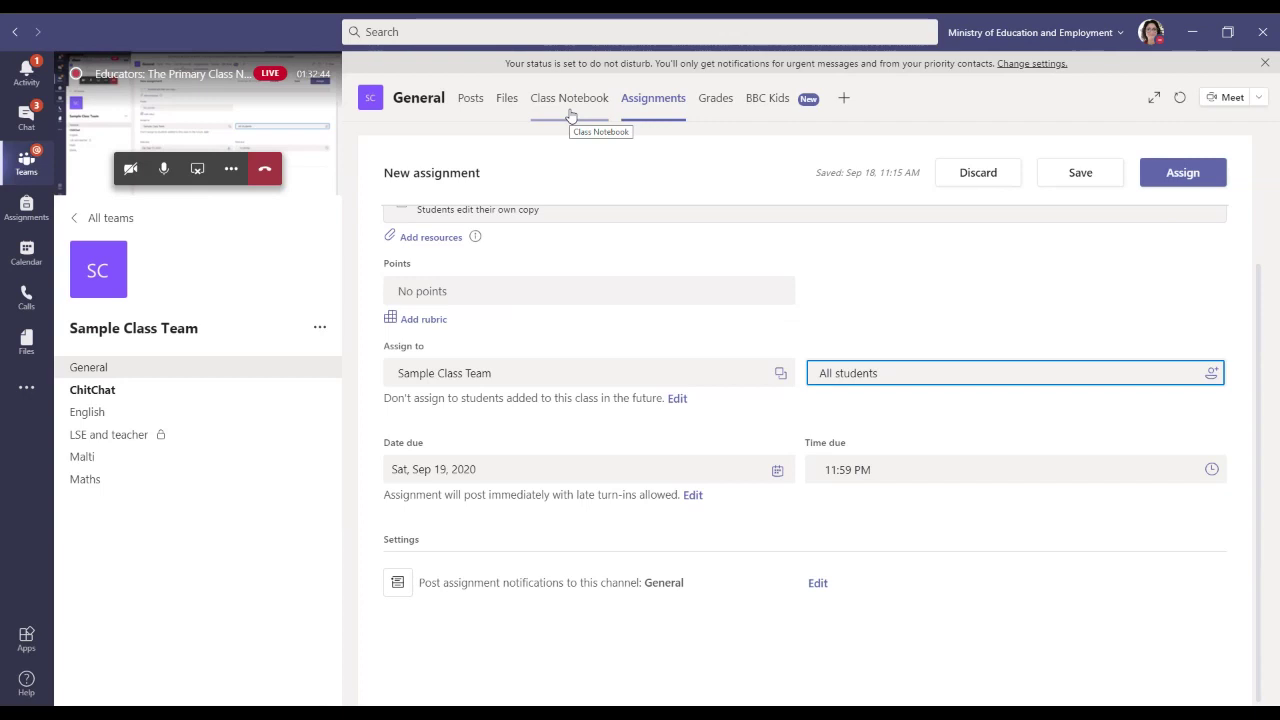
# Open the Class Notebook of the General channel, dismiss the network quality notice and stop sharing the screen.
pyautogui.click(571, 115)
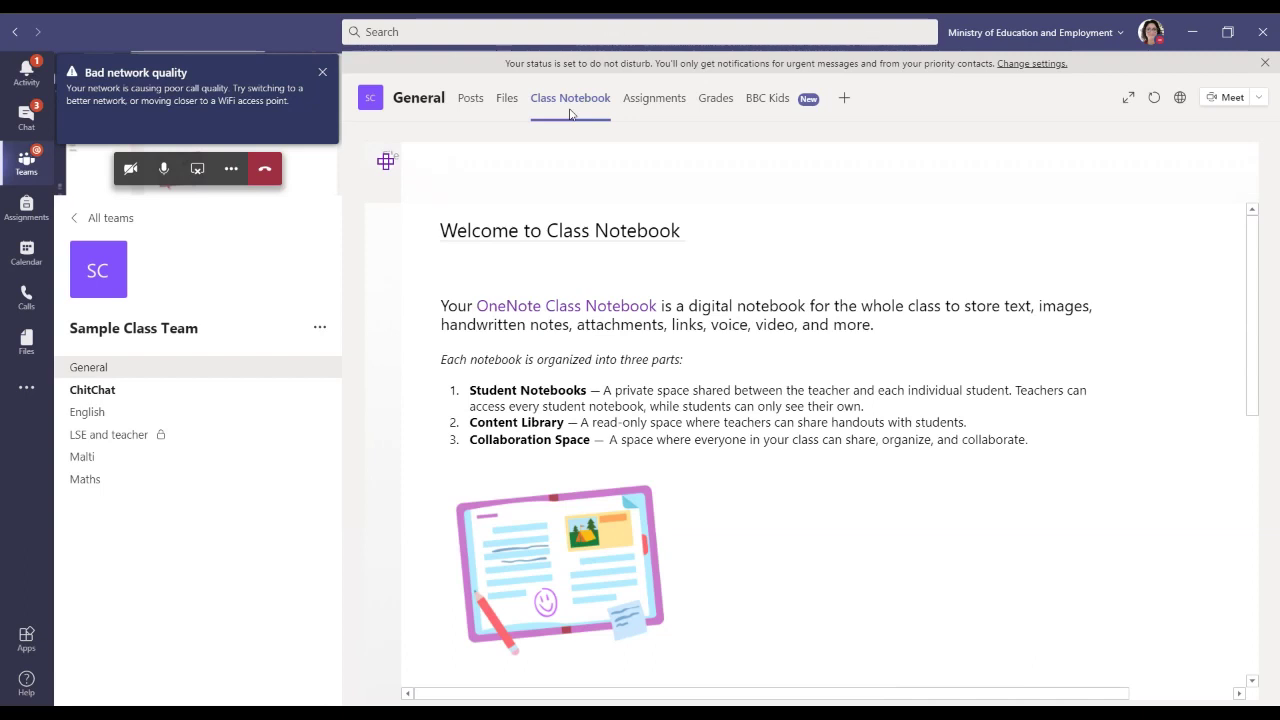
pyautogui.click(323, 73)
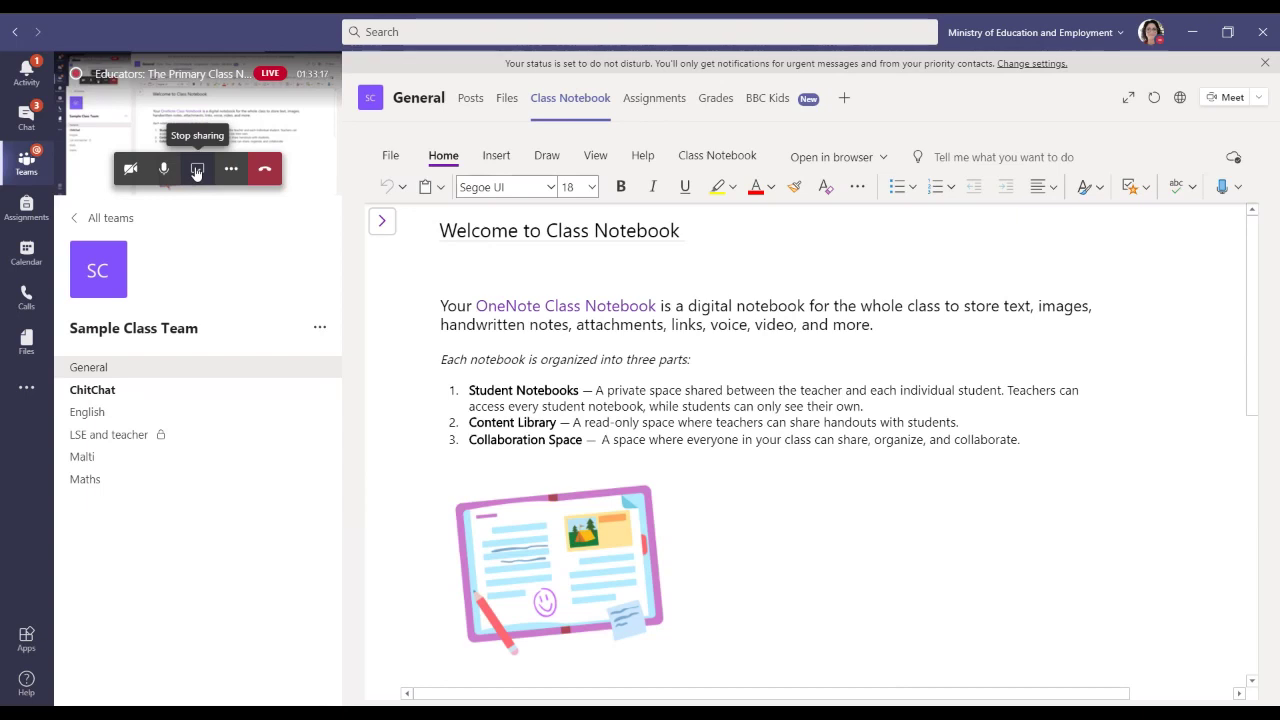
pyautogui.click(197, 170)
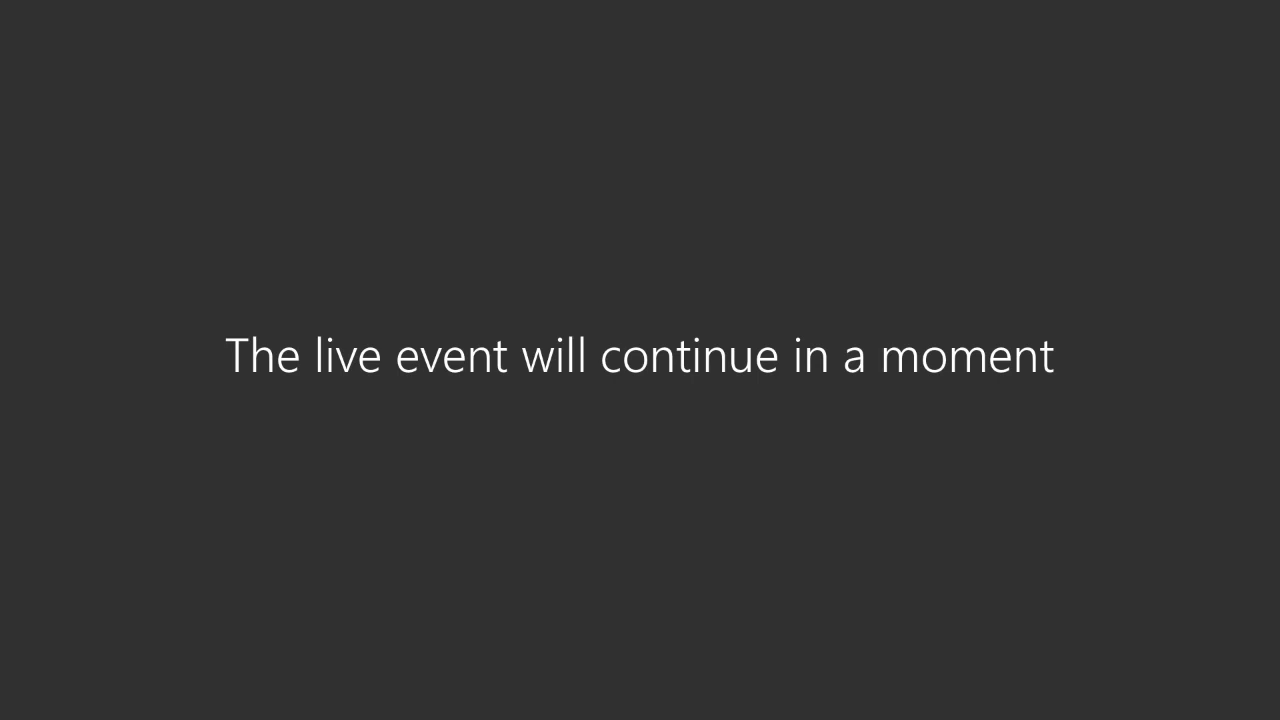